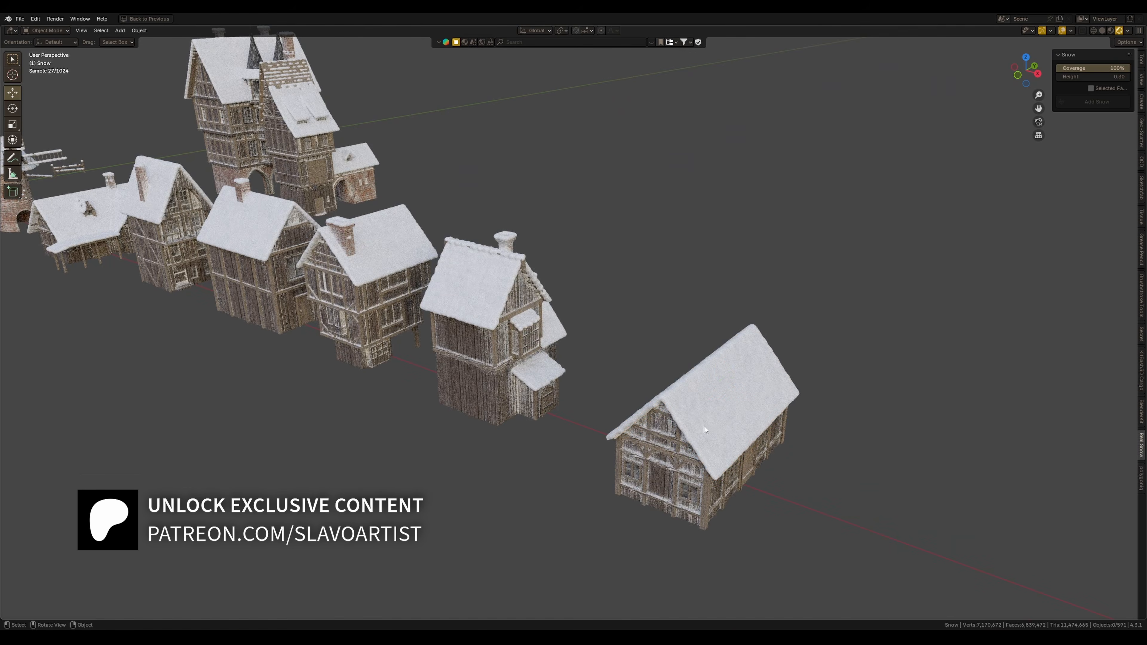
# Examine the snow-covered houses in the scene
pyautogui.scroll(3, 632, 412)
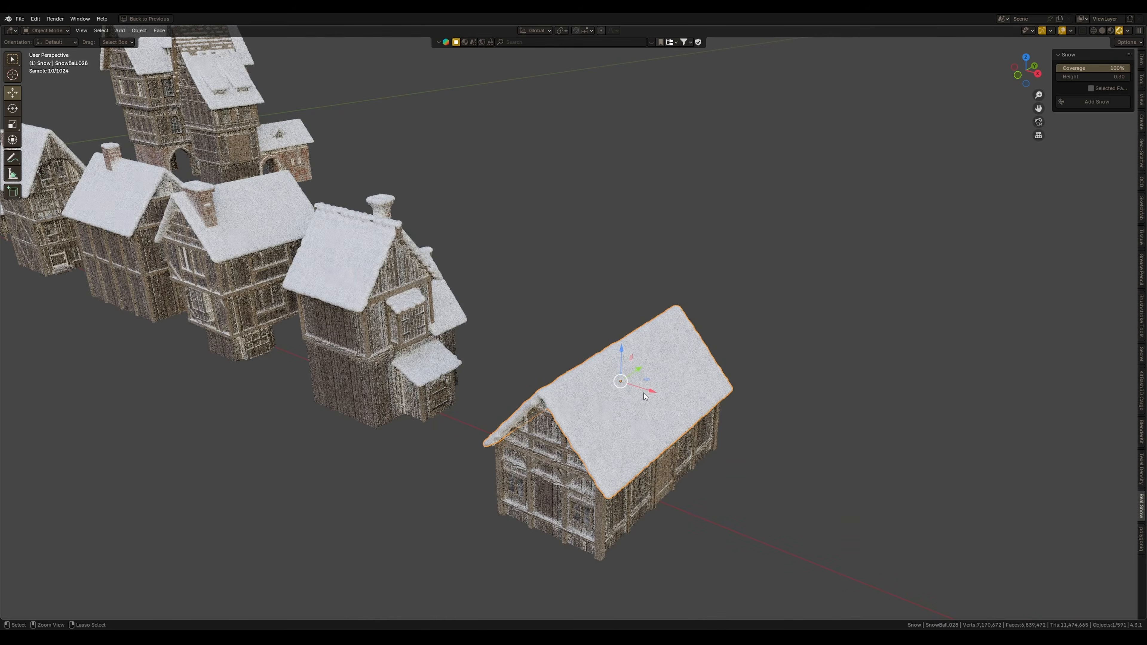
pyautogui.hotkey('ctrl', 'space')
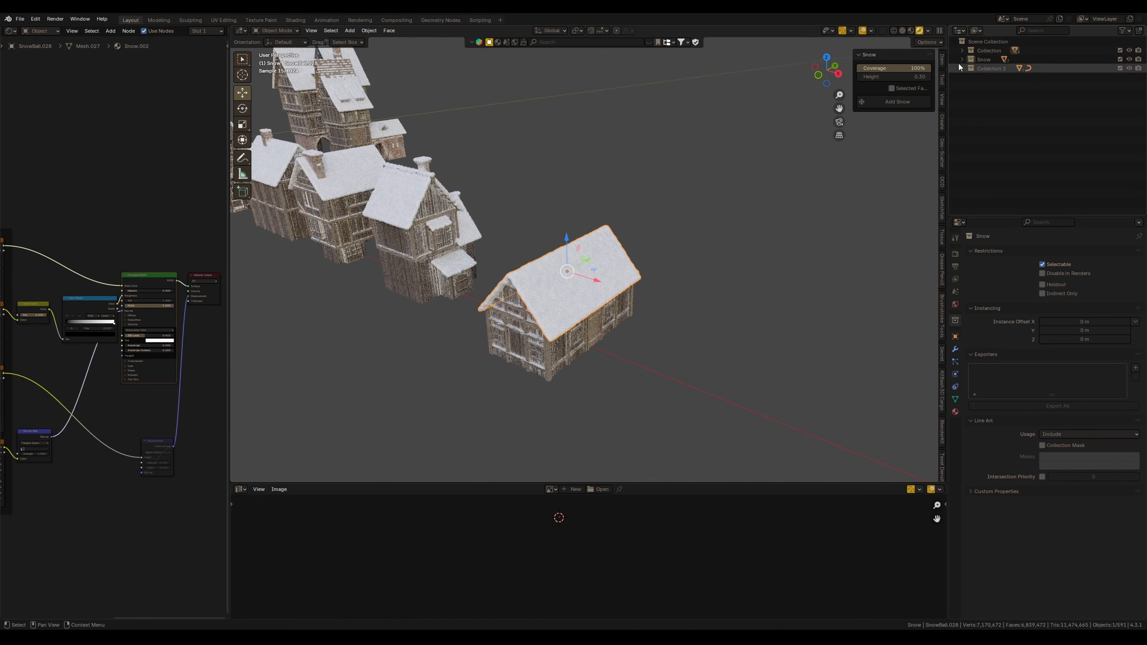
pyautogui.click(963, 50)
pyautogui.scroll(-5, 1004, 148)
pyautogui.scroll(1, 1004, 149)
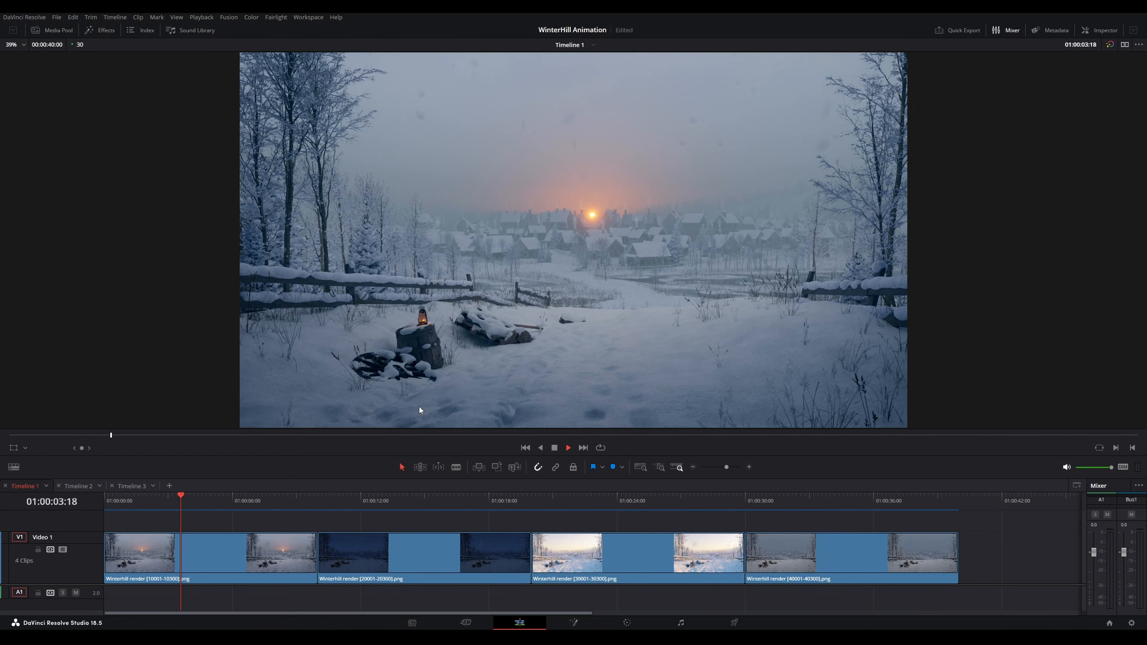
# Switch to DaVinci Resolve and preview the WinterHill Animation timeline at several points along its clips
pyautogui.click(400, 502)
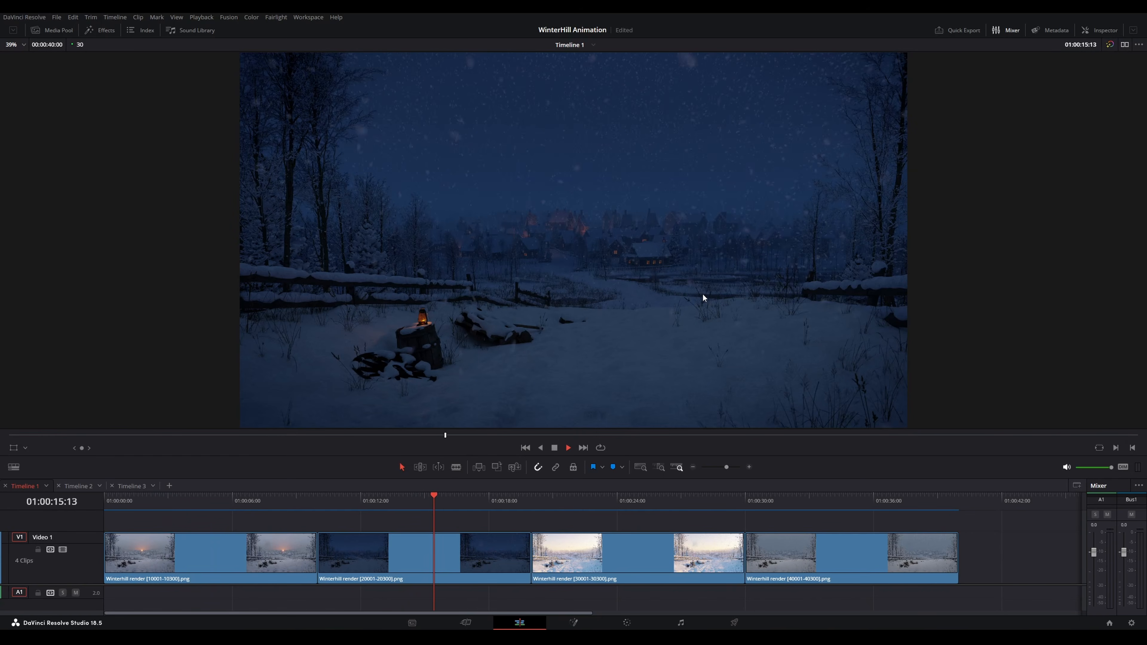
pyautogui.click(658, 503)
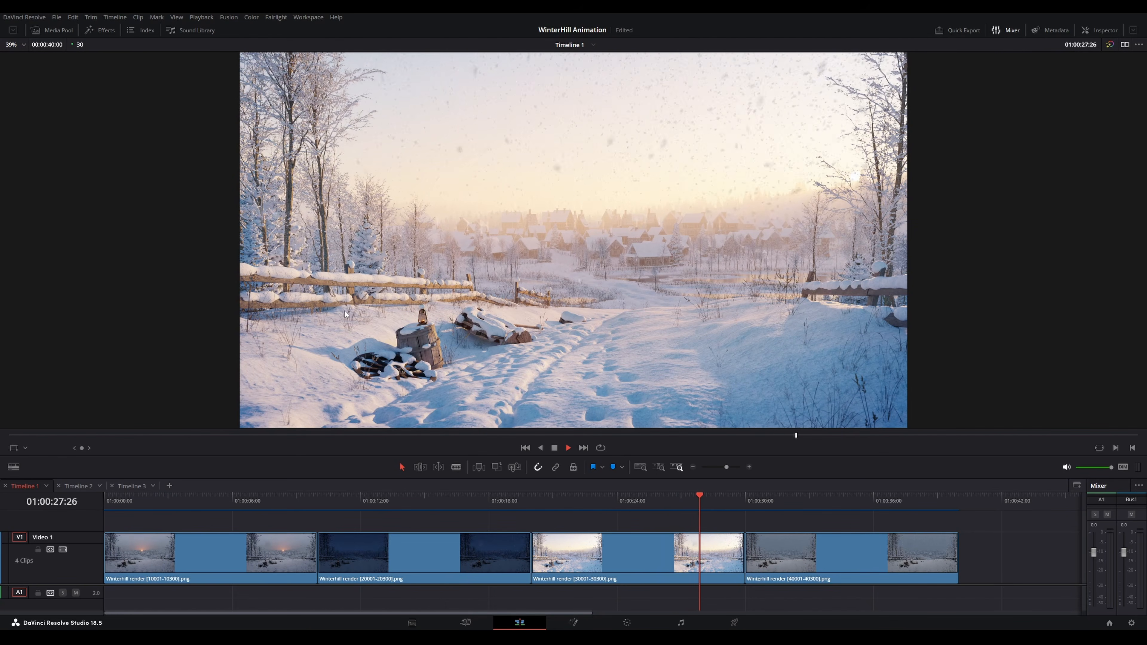
pyautogui.click(835, 501)
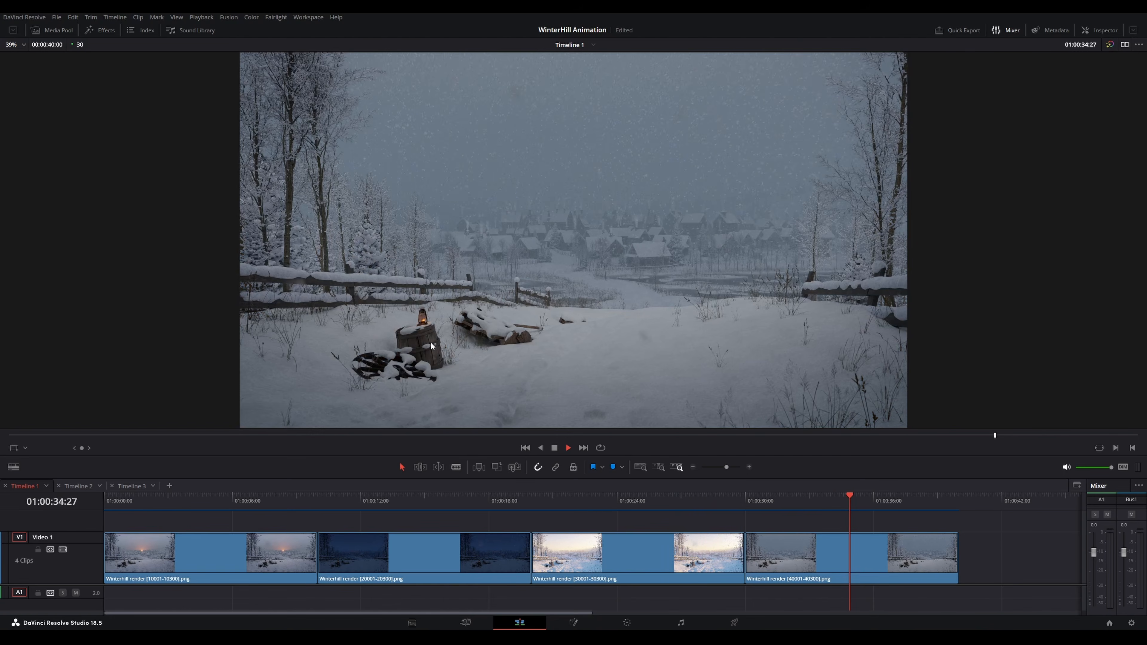
pyautogui.click(140, 501)
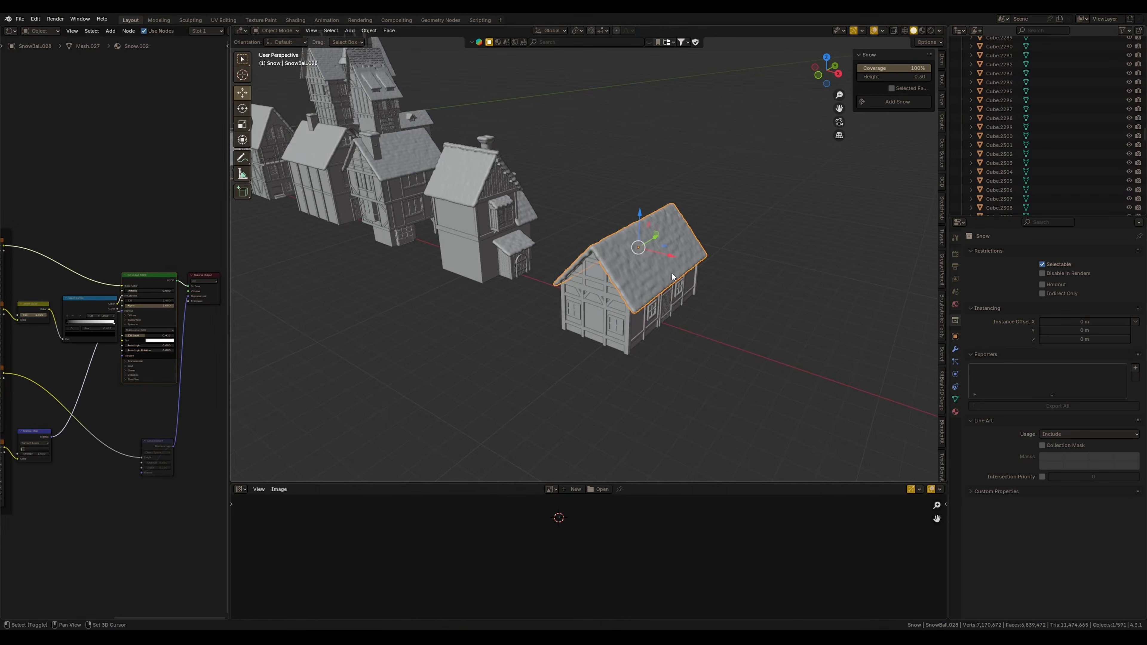
# Return to Blender and delete the snow mesh from the last house's roof
pyautogui.scroll(3, 646, 271)
pyautogui.press('Delete')
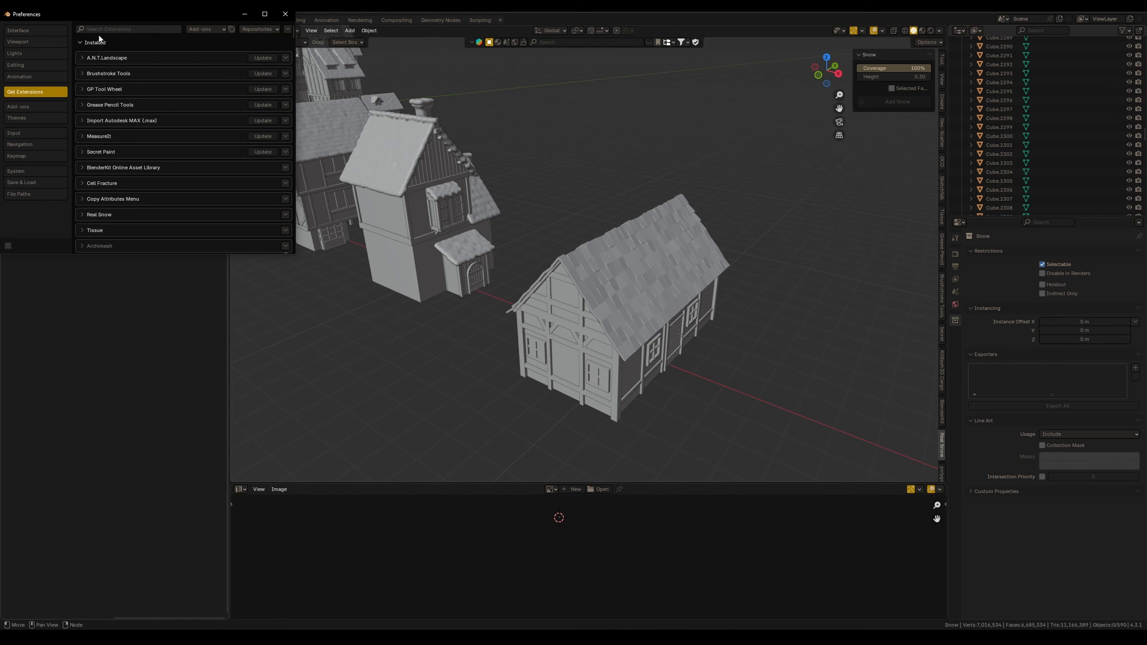
# Open Preferences, search the extensions for "real" and view the Real Snow extension's details
pyautogui.click(102, 31)
pyautogui.write('real')
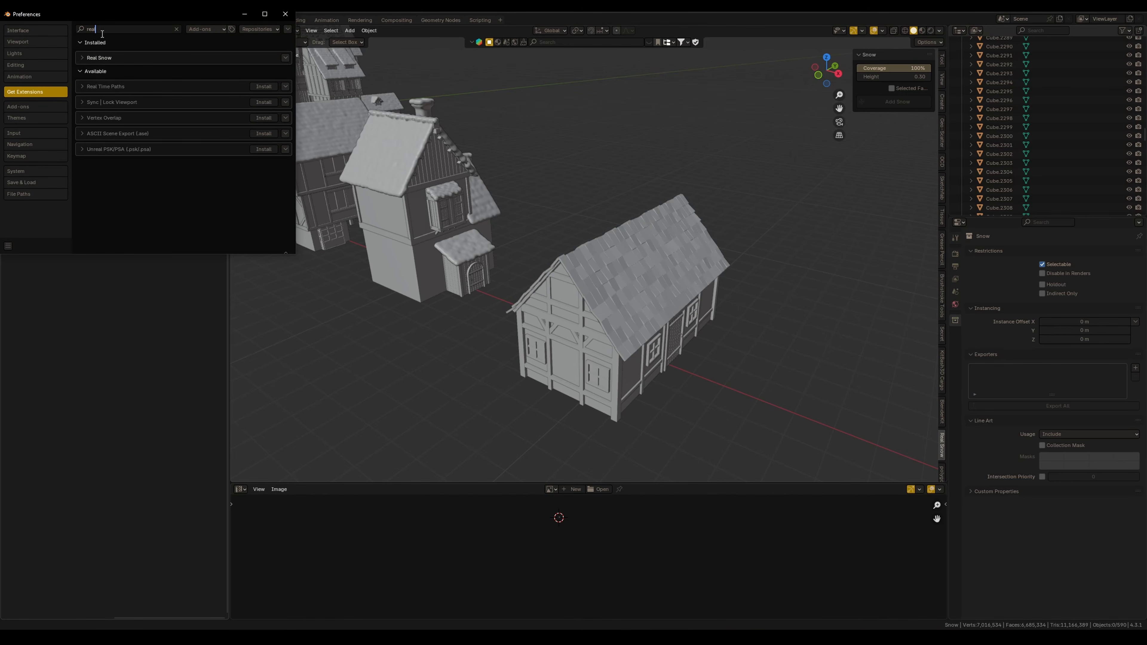
pyautogui.click(84, 58)
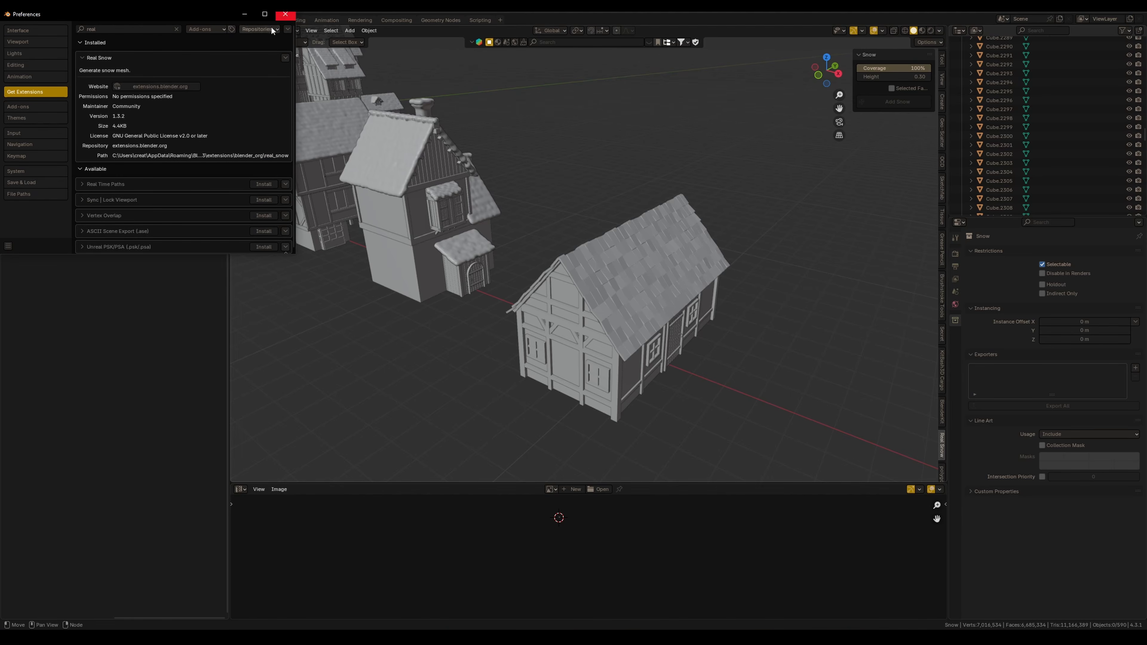
pyautogui.click(285, 14)
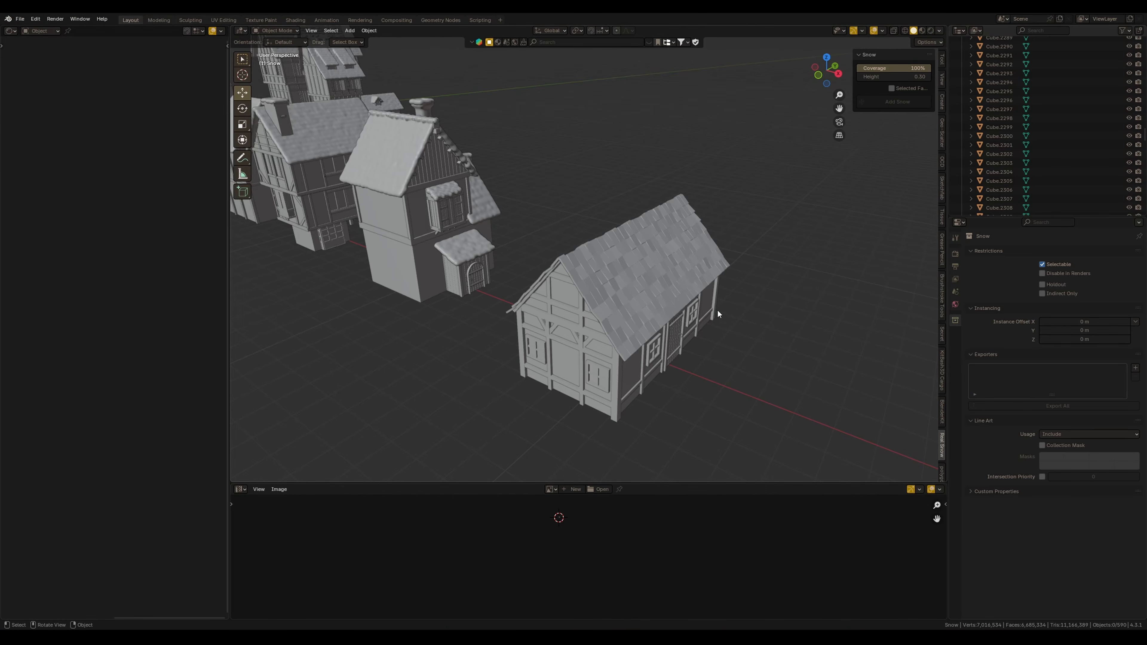
# Select the last house's roof and add snow to it with Real Snow
pyautogui.scroll(3, 702, 258)
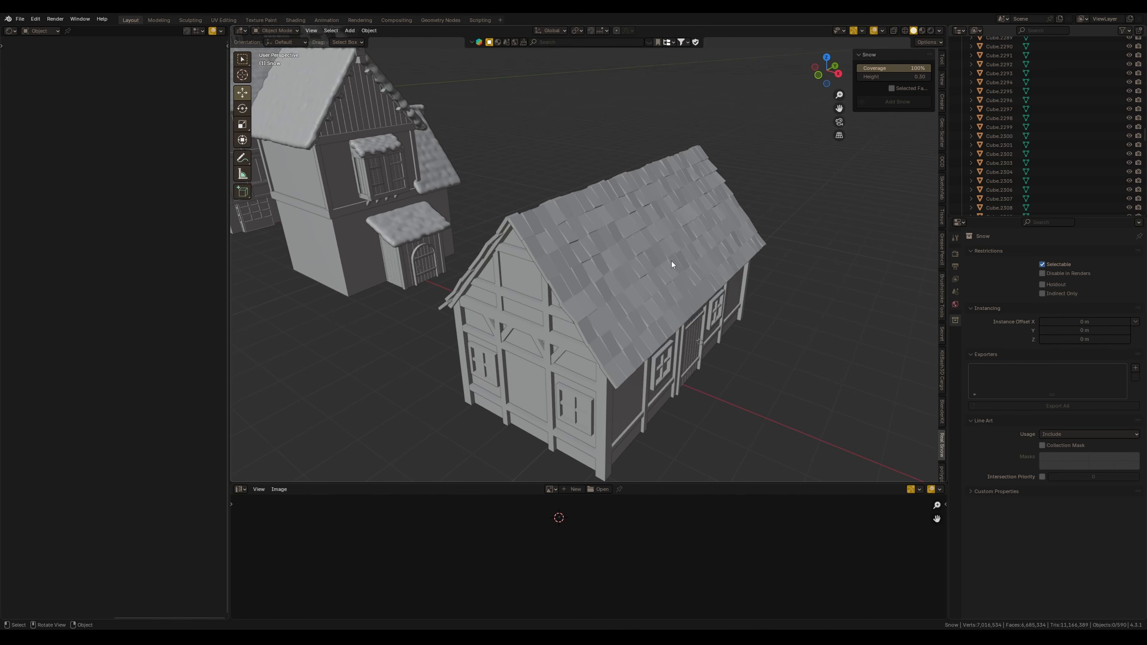
pyautogui.click(659, 235)
pyautogui.moveTo(659, 235); pyautogui.dragTo(640, 289, button='middle')
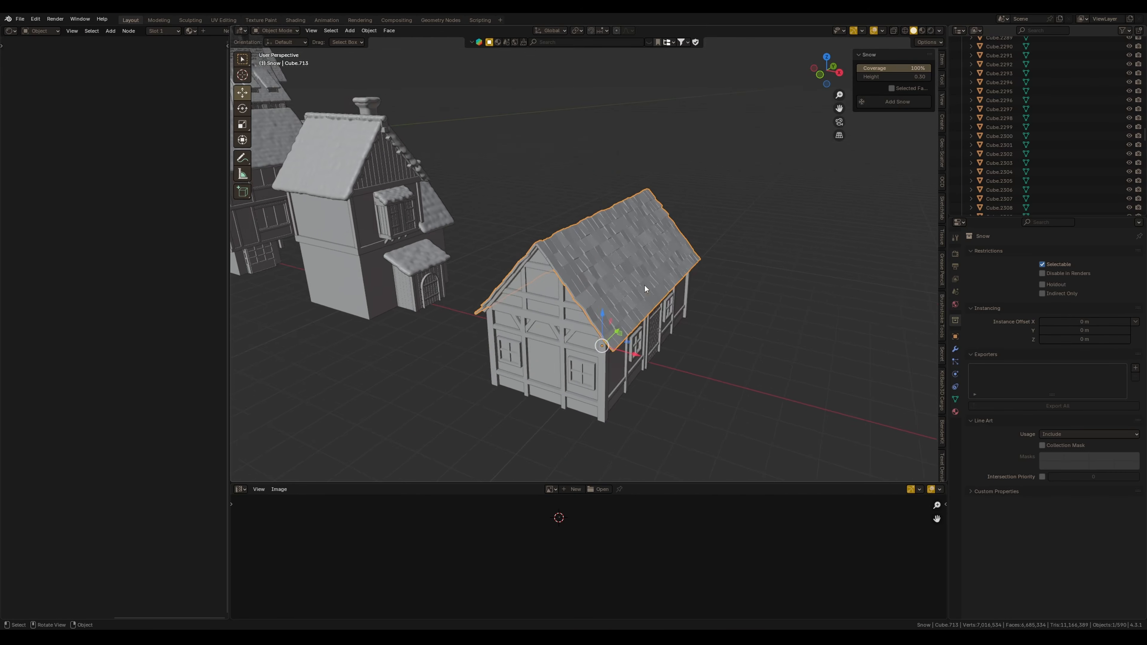
pyautogui.scroll(2, 635, 268)
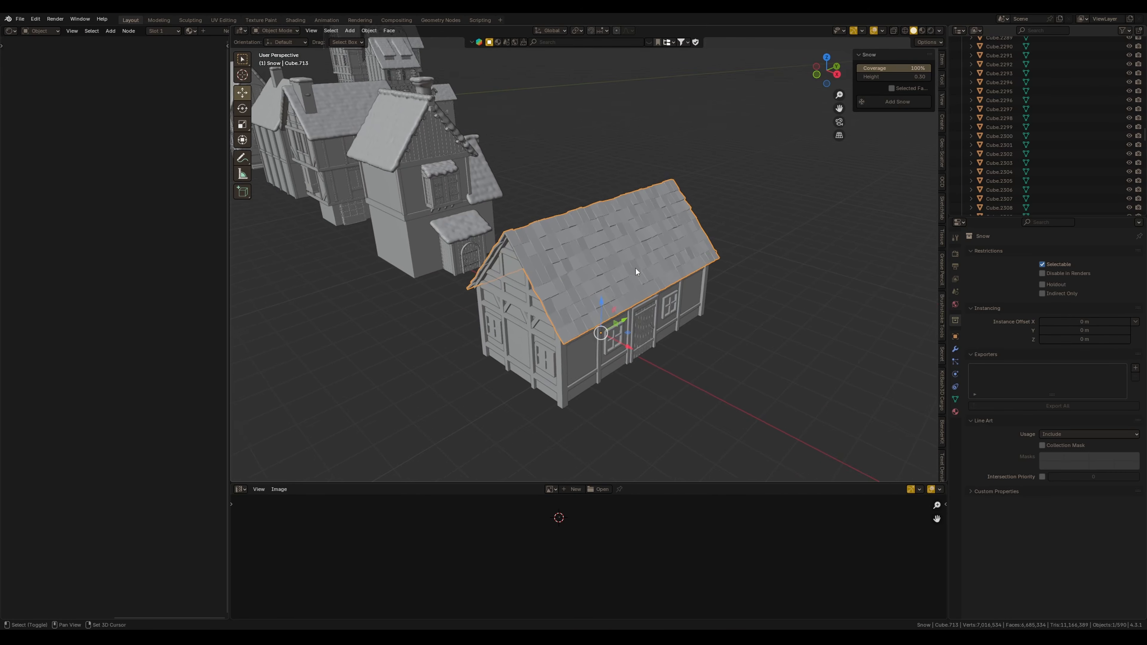
pyautogui.click(894, 101)
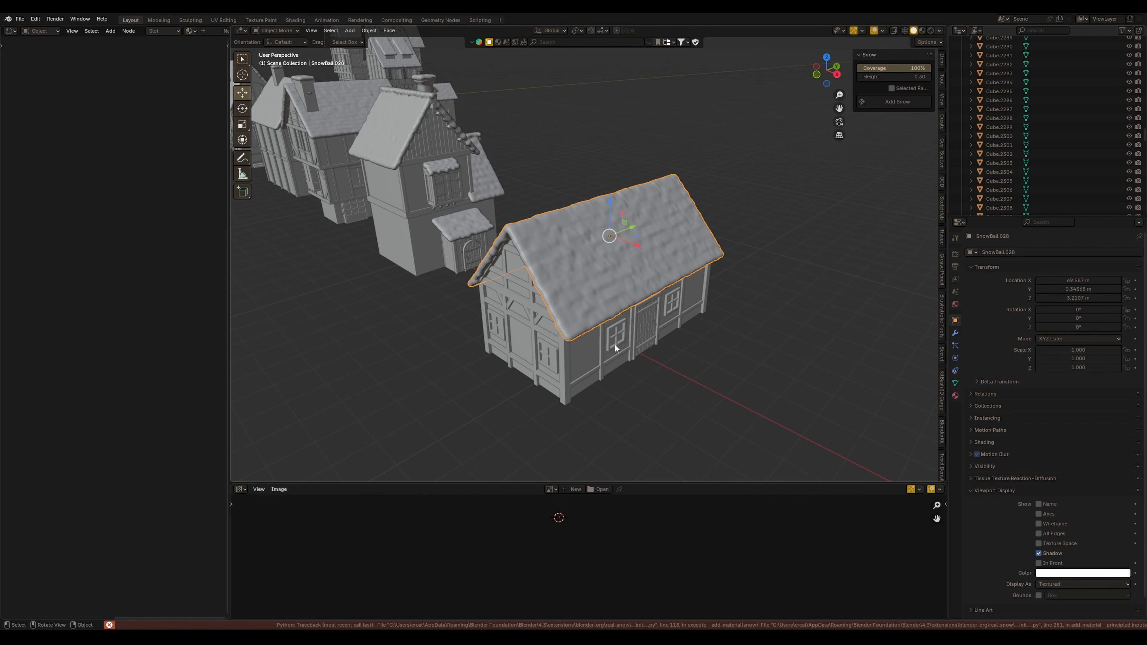
# Link the materials from a neighbouring house's snow to the new roof snow
pyautogui.moveTo(614, 346)
pyautogui.mouseDown(button='middle')
pyautogui.moveTo(589, 247)
pyautogui.moveTo(637, 286)
pyautogui.moveTo(630, 253)
pyautogui.mouseUp(button='middle')
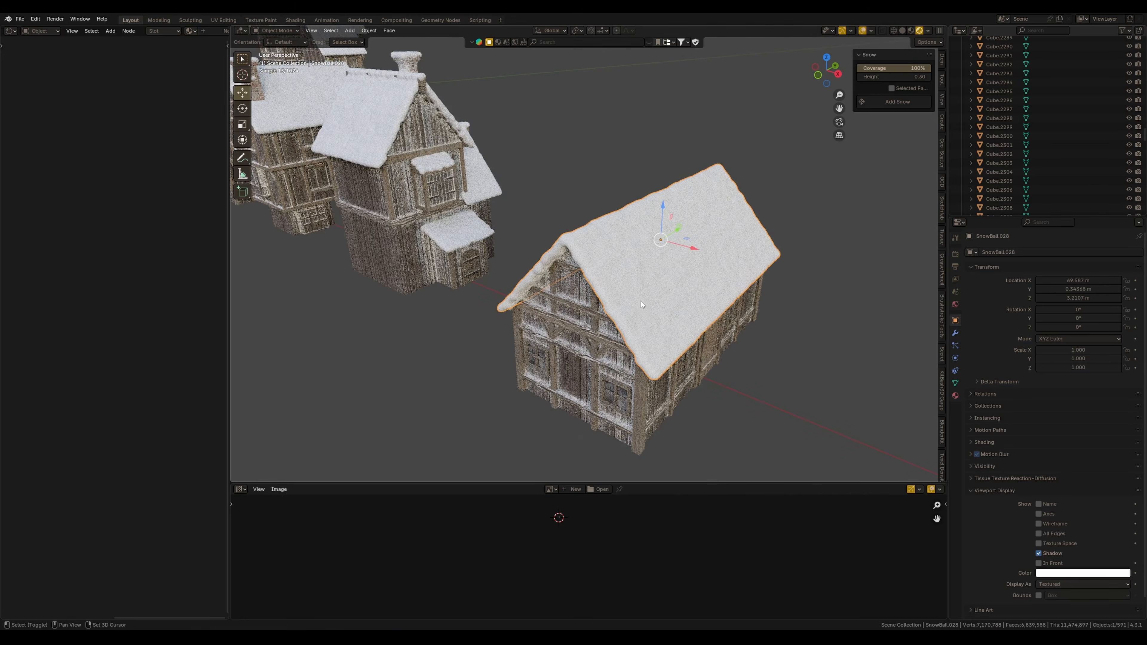
pyautogui.keyDown('shift'); pyautogui.click(356, 143); pyautogui.keyUp('shift')
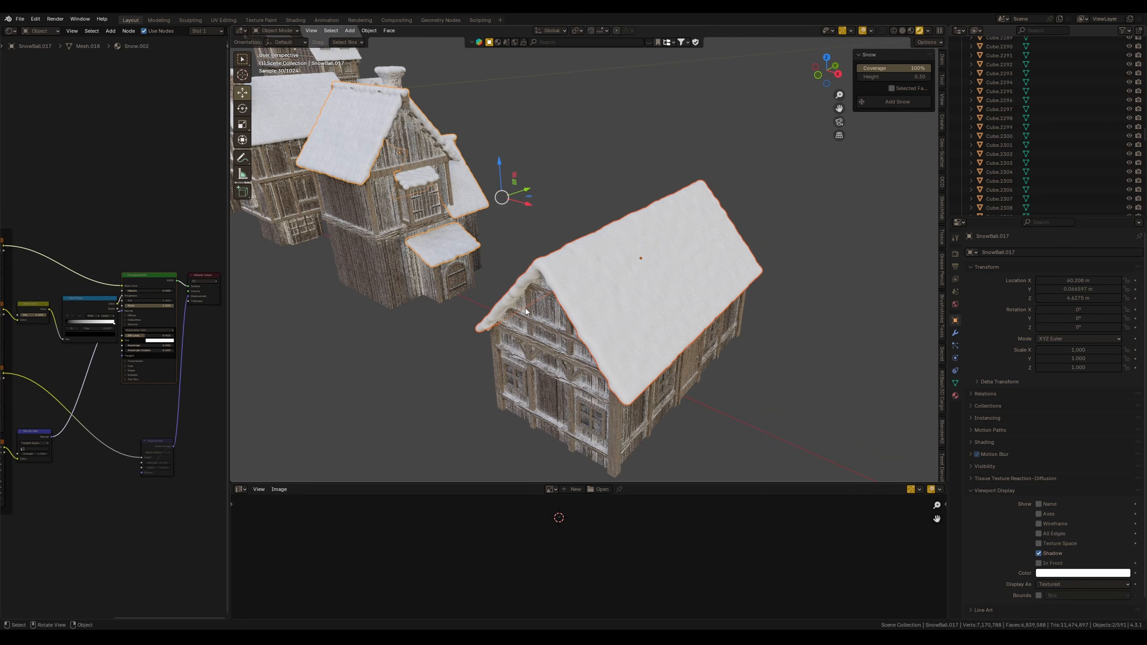
pyautogui.hotkey('ctrl', 'l')
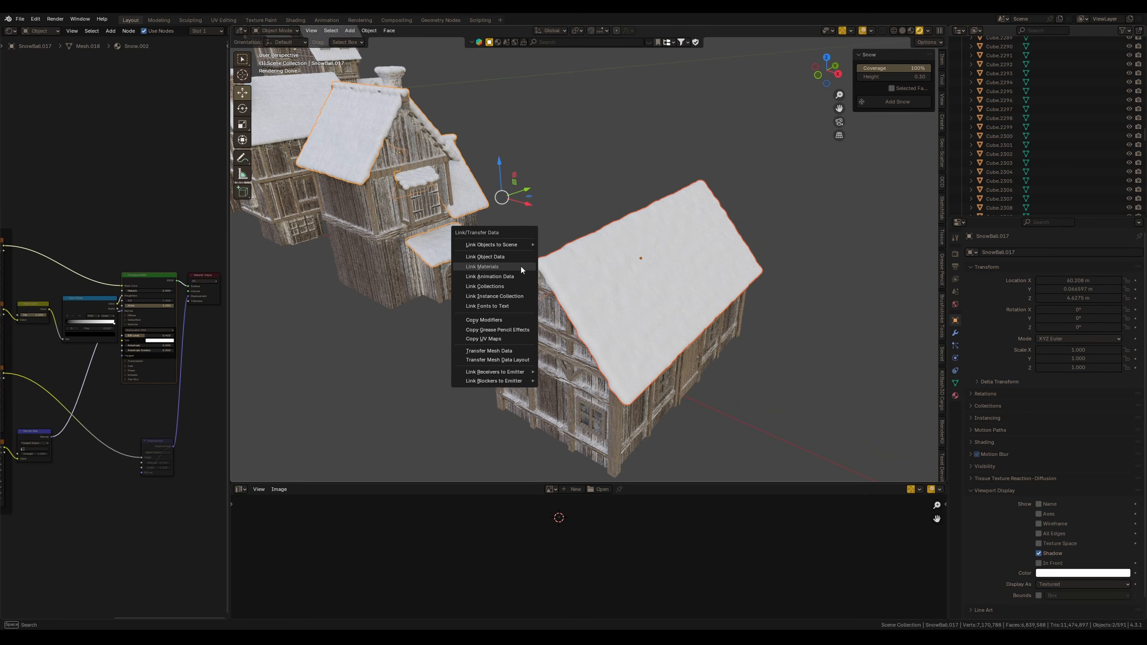
pyautogui.click(521, 266)
# Isolate the new snow object in local view and examine its material nodes
pyautogui.scroll(5, 632, 271)
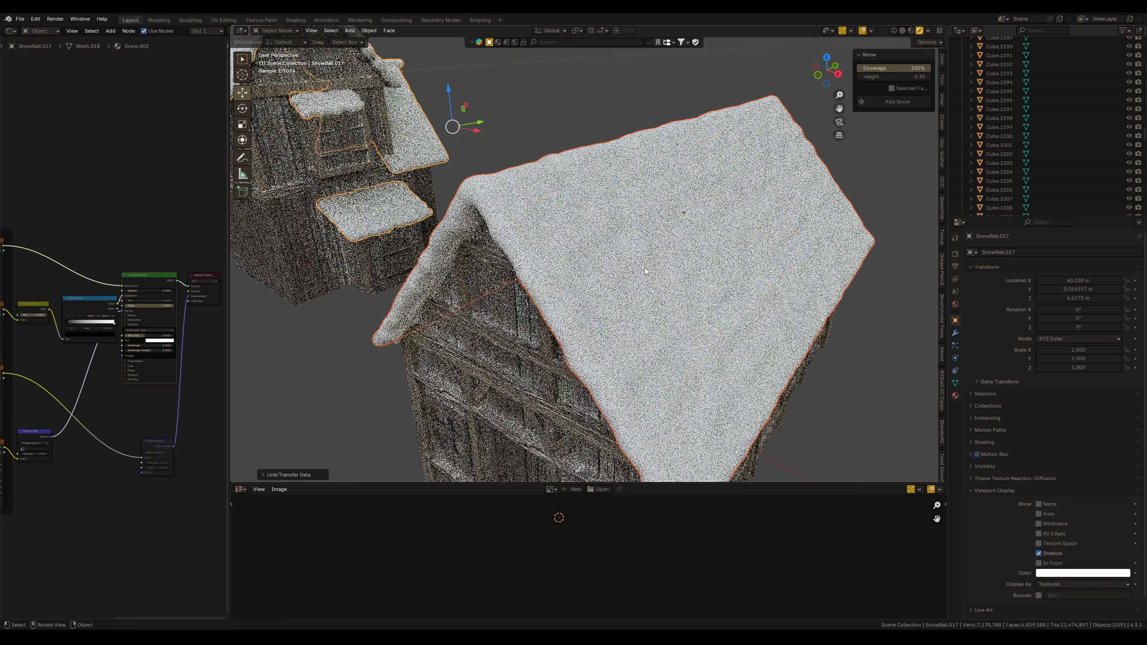
pyautogui.click(644, 268)
pyautogui.press('KP_Divide')
pyautogui.scroll(5, 652, 213)
pyautogui.moveTo(231, 329); pyautogui.dragTo(386, 330)
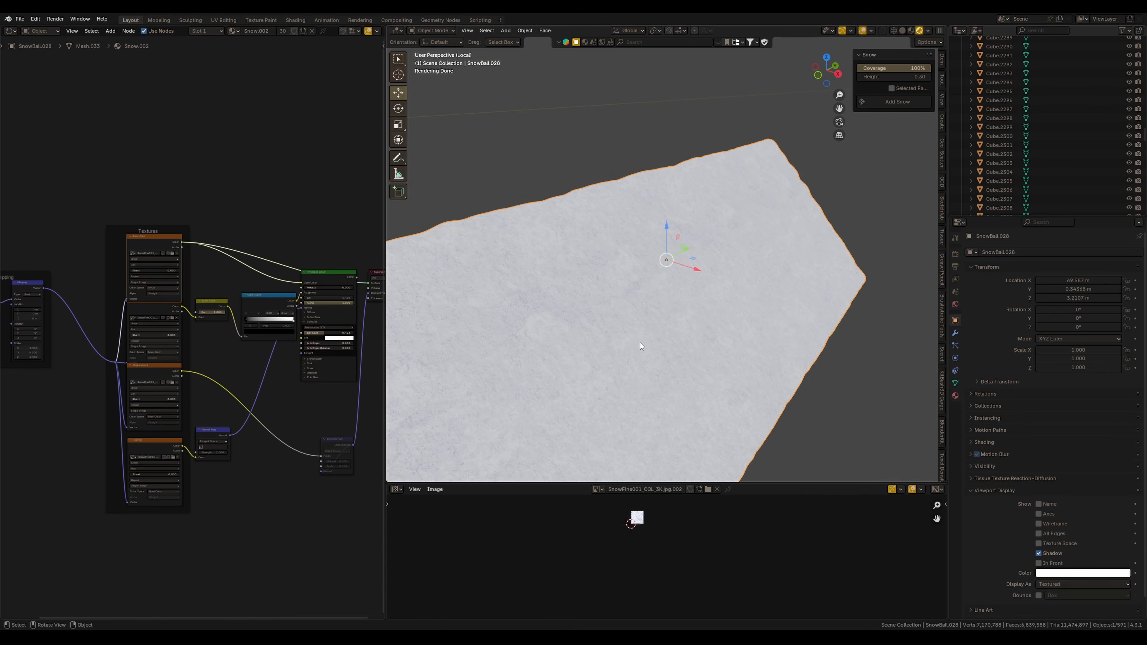
pyautogui.moveTo(683, 314); pyautogui.dragTo(687, 291, button='middle')
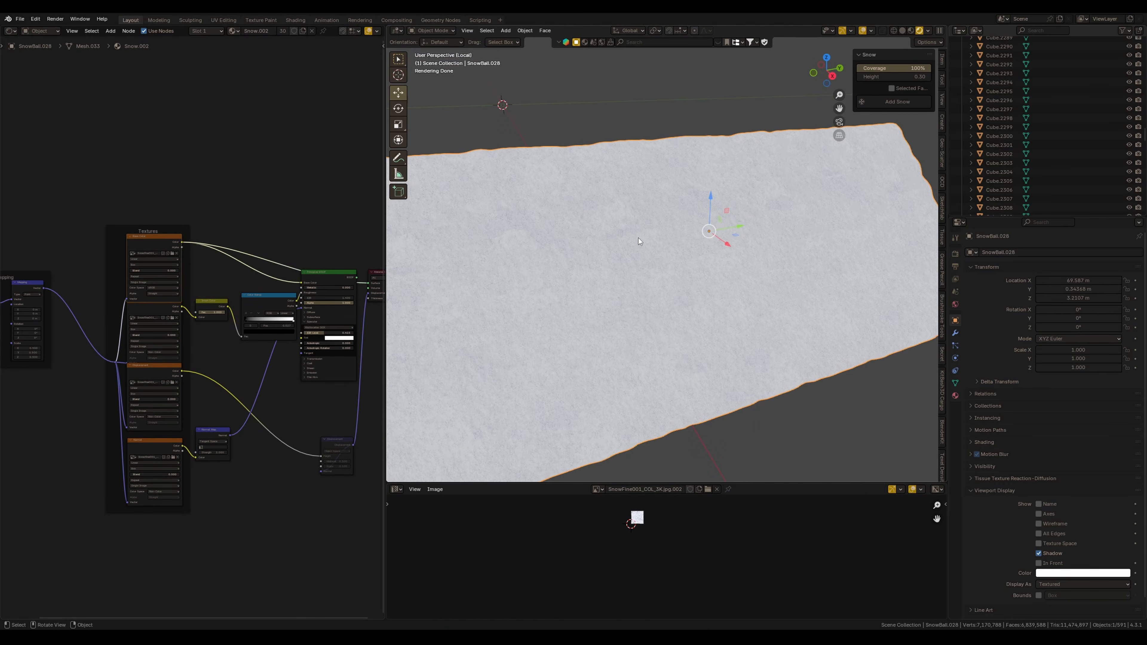
pyautogui.keyDown('ctrl'); pyautogui.keyDown('shift'); pyautogui.click(343, 314); pyautogui.keyUp('shift'); pyautogui.keyUp('ctrl')
pyautogui.moveTo(344, 314); pyautogui.dragTo(319, 313, button='middle')
pyautogui.scroll(2, 312, 317)
pyautogui.moveTo(217, 290); pyautogui.dragTo(209, 287)
pyautogui.moveTo(638, 317)
pyautogui.mouseDown(button='middle')
pyautogui.moveTo(658, 328)
pyautogui.moveTo(645, 315)
pyautogui.mouseUp(button='middle')
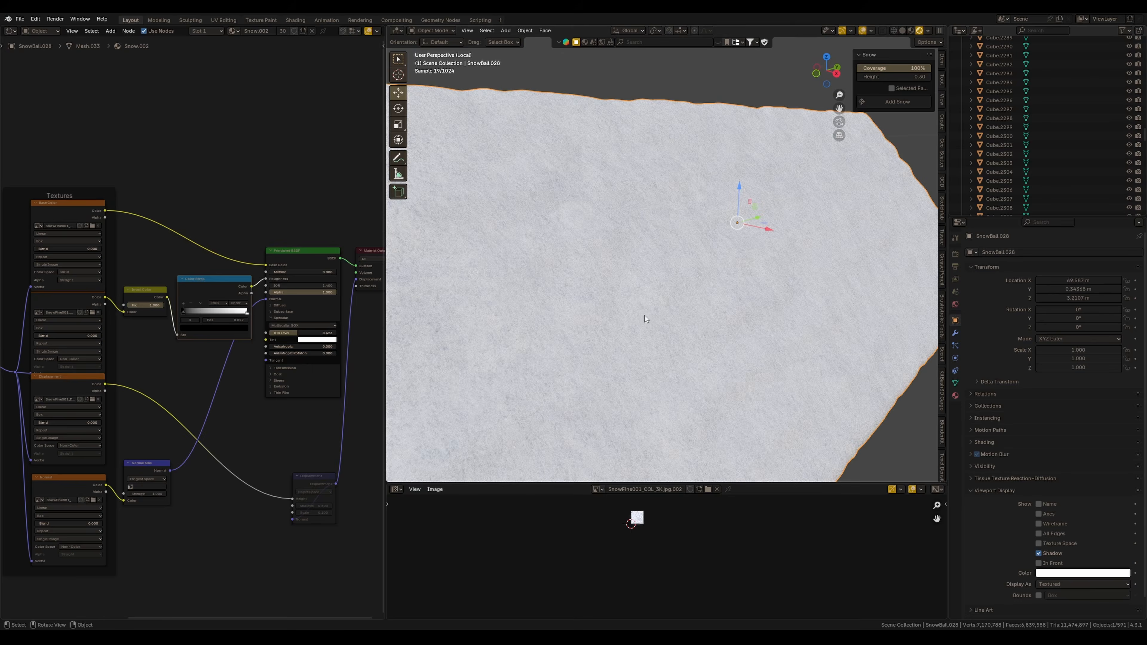
pyautogui.moveTo(385, 389); pyautogui.dragTo(250, 388)
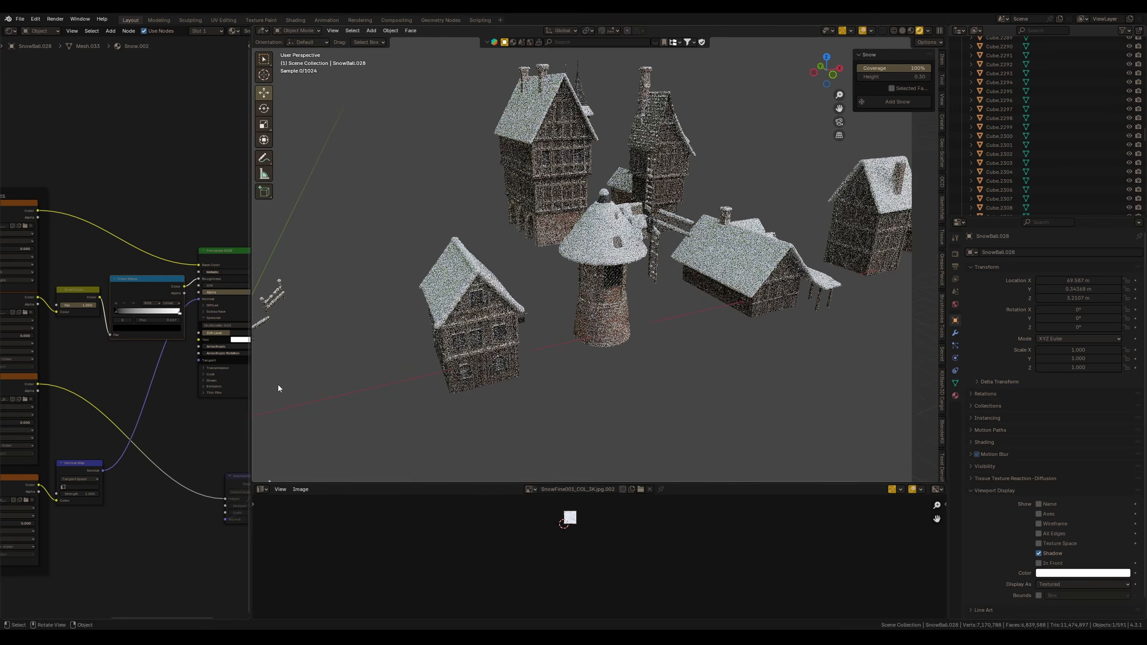
pyautogui.scroll(6, 519, 269)
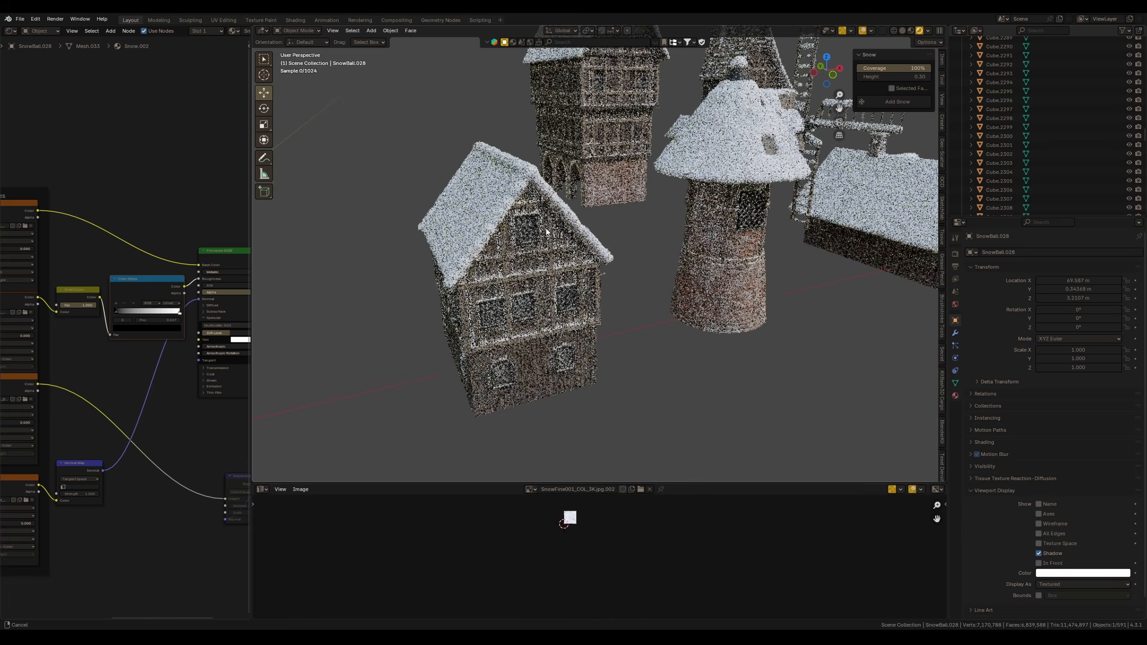
# Select the half-timbered house and inspect its wall material nodes
pyautogui.click(519, 269)
pyautogui.moveTo(185, 311); pyautogui.dragTo(153, 333, button='middle')
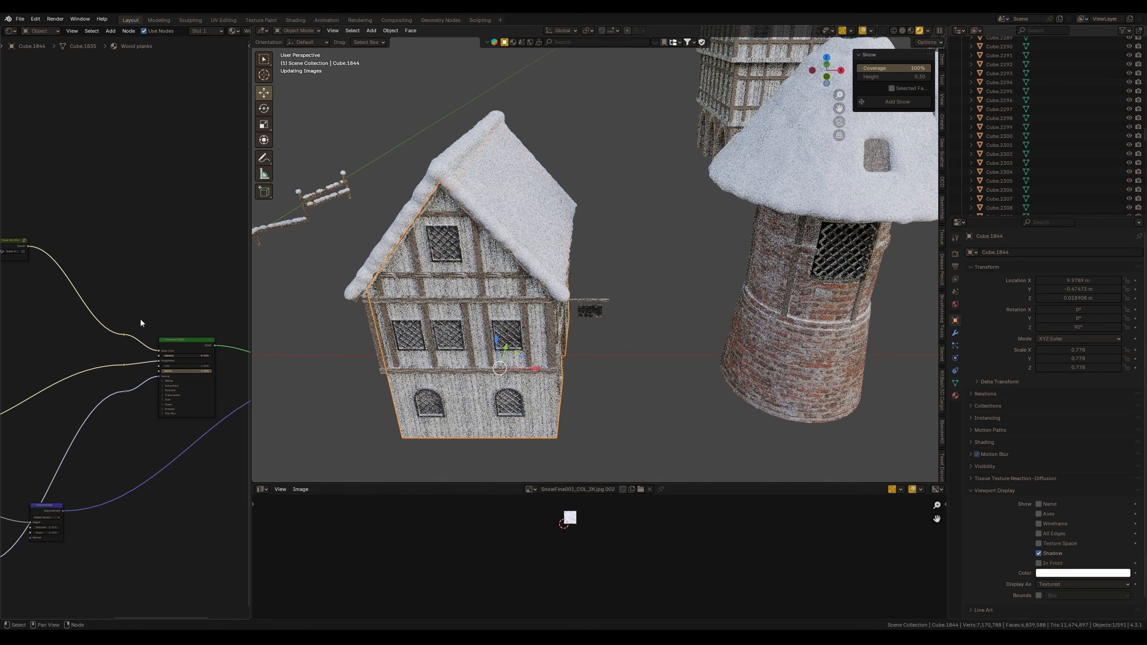
pyautogui.keyDown('ctrl'); pyautogui.moveTo(153, 318); pyautogui.dragTo(170, 427, button='right'); pyautogui.keyUp('ctrl')
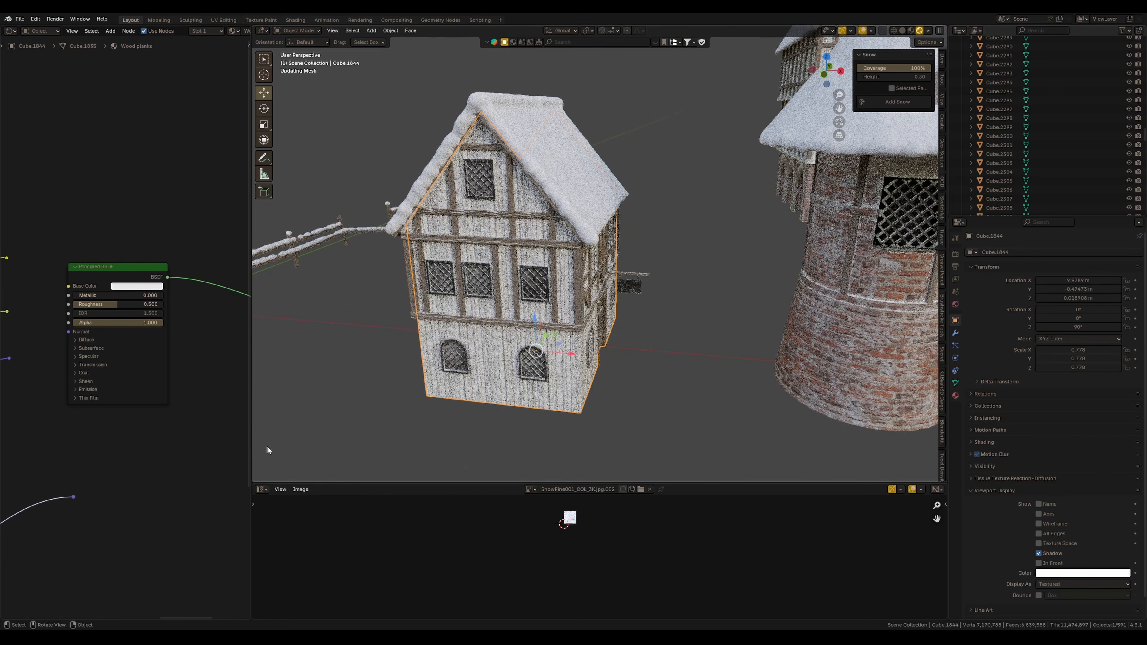
pyautogui.moveTo(522, 352); pyautogui.dragTo(546, 324, button='middle')
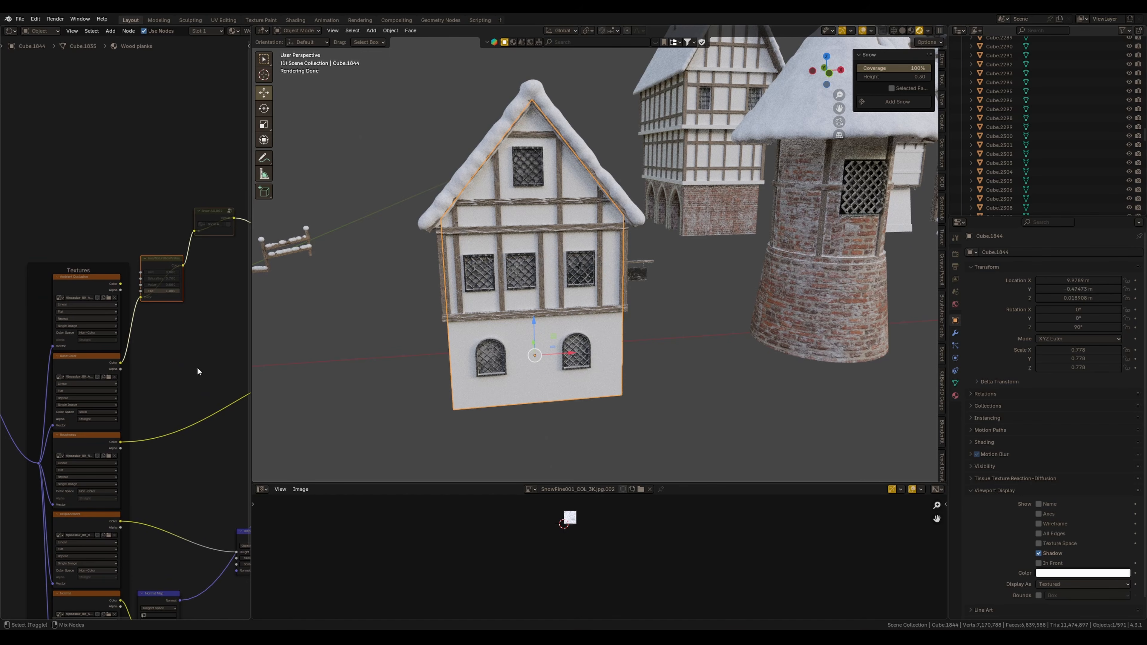
pyautogui.keyDown('ctrl'); pyautogui.keyDown('shift'); pyautogui.click(99, 371); pyautogui.keyUp('shift'); pyautogui.keyUp('ctrl')
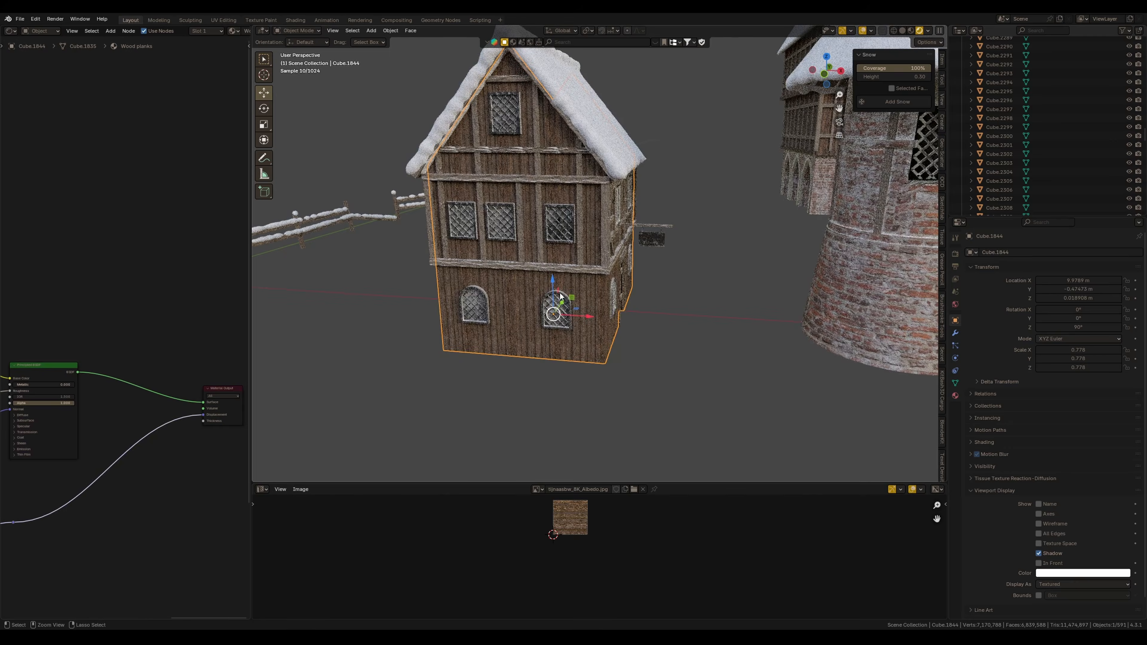
# Ungroup the node group in the house's wall material
pyautogui.scroll(4, 578, 294)
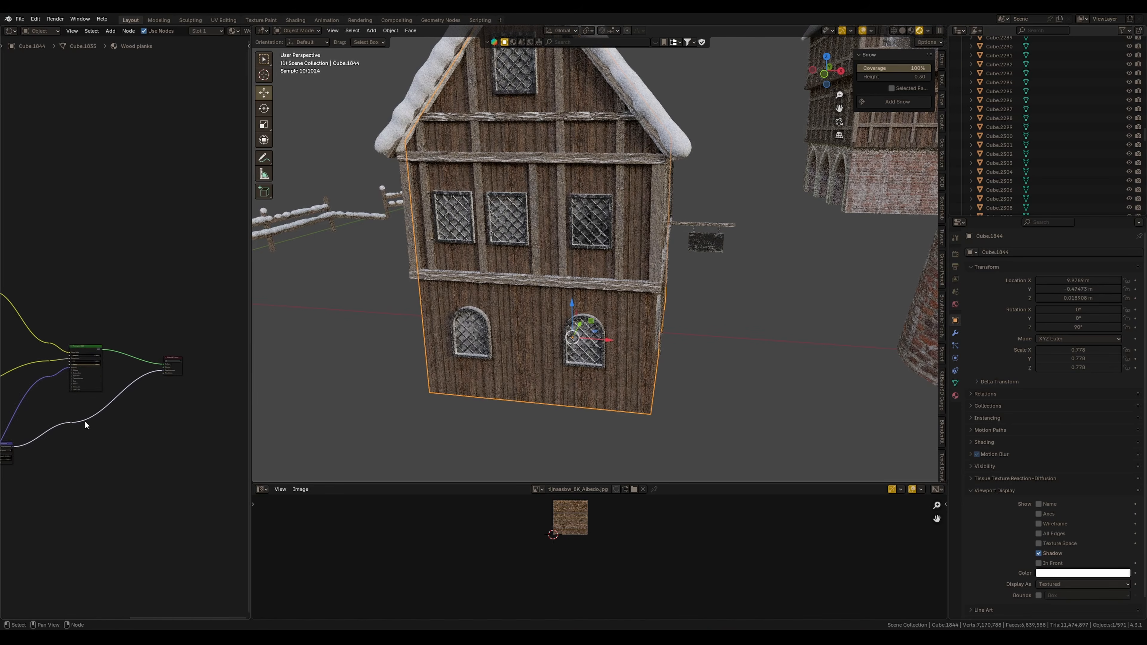
pyautogui.scroll(5, 133, 357)
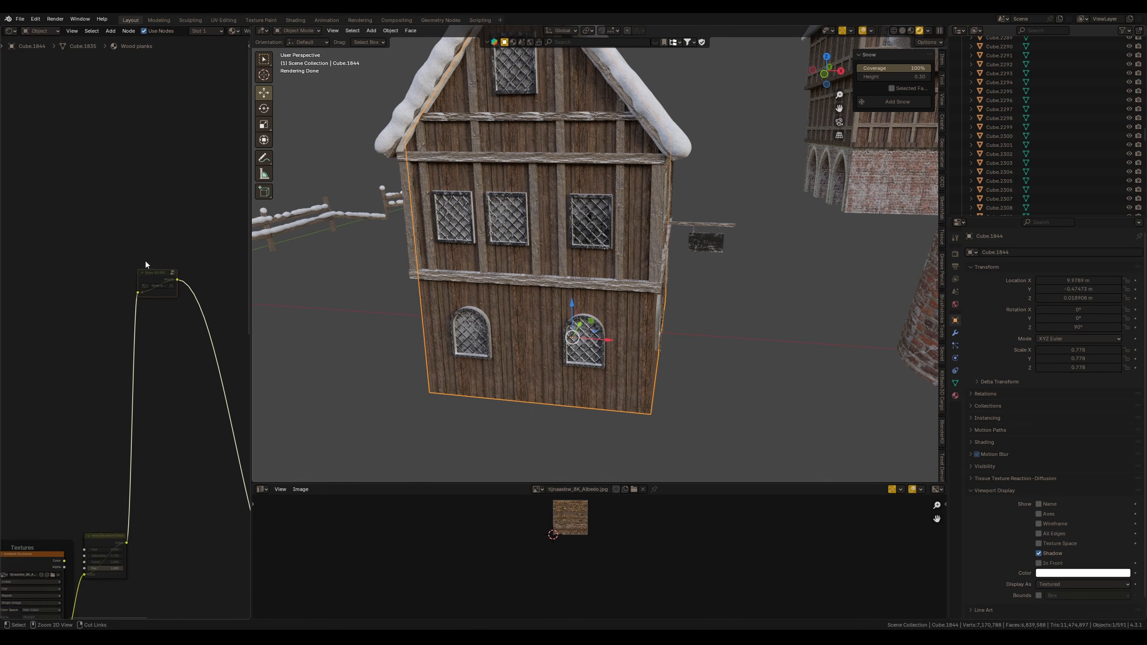
pyautogui.rightClick(133, 339)
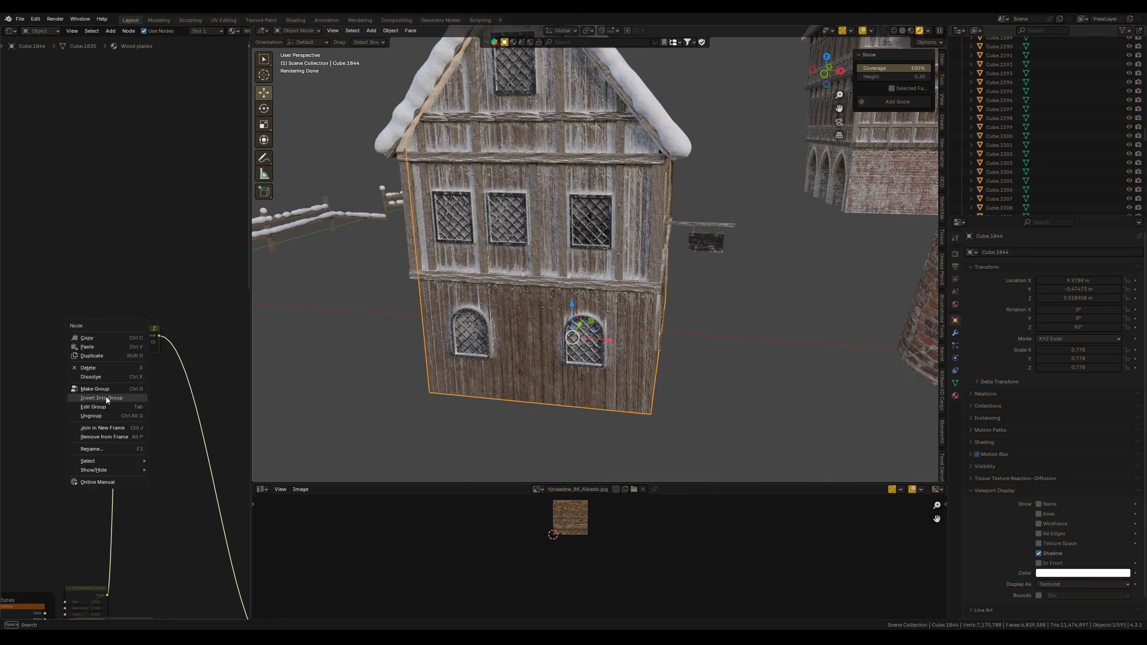
pyautogui.click(101, 418)
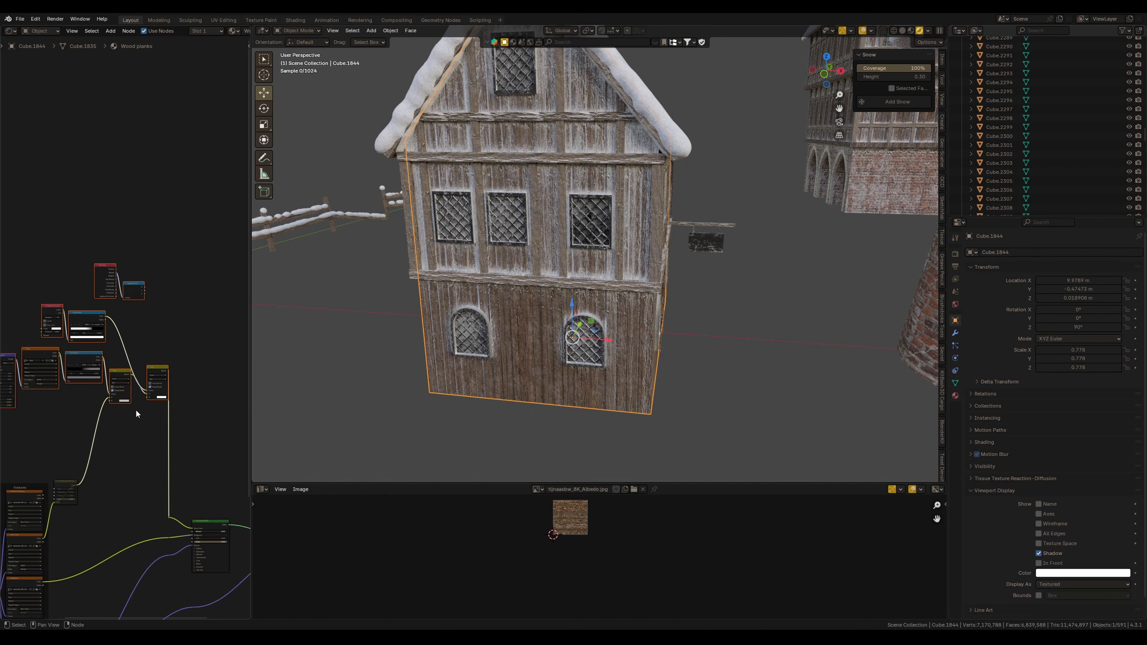
# Widen the node editor and rearrange the ungrouped shader nodes
pyautogui.moveTo(252, 356); pyautogui.dragTo(411, 356)
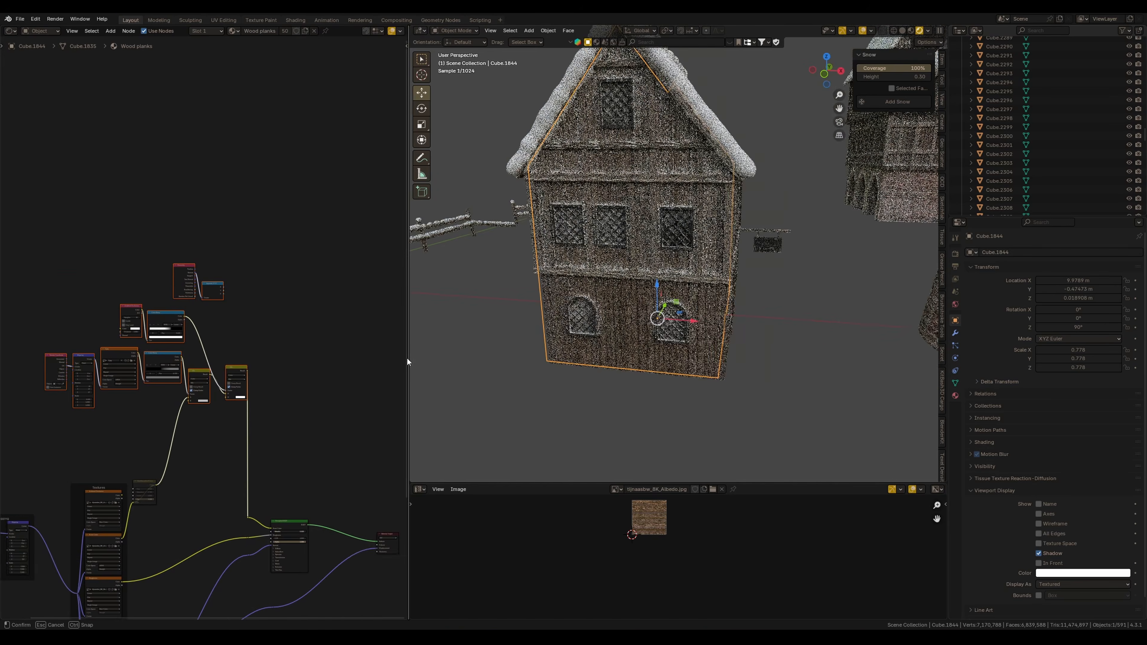
pyautogui.moveTo(242, 346); pyautogui.dragTo(258, 342, button='middle')
pyautogui.scroll(4, 259, 343)
pyautogui.click(219, 462)
pyautogui.moveTo(220, 394); pyautogui.dragTo(216, 469)
pyautogui.moveTo(278, 390); pyautogui.dragTo(287, 450)
pyautogui.moveTo(233, 462); pyautogui.dragTo(280, 453, button='middle')
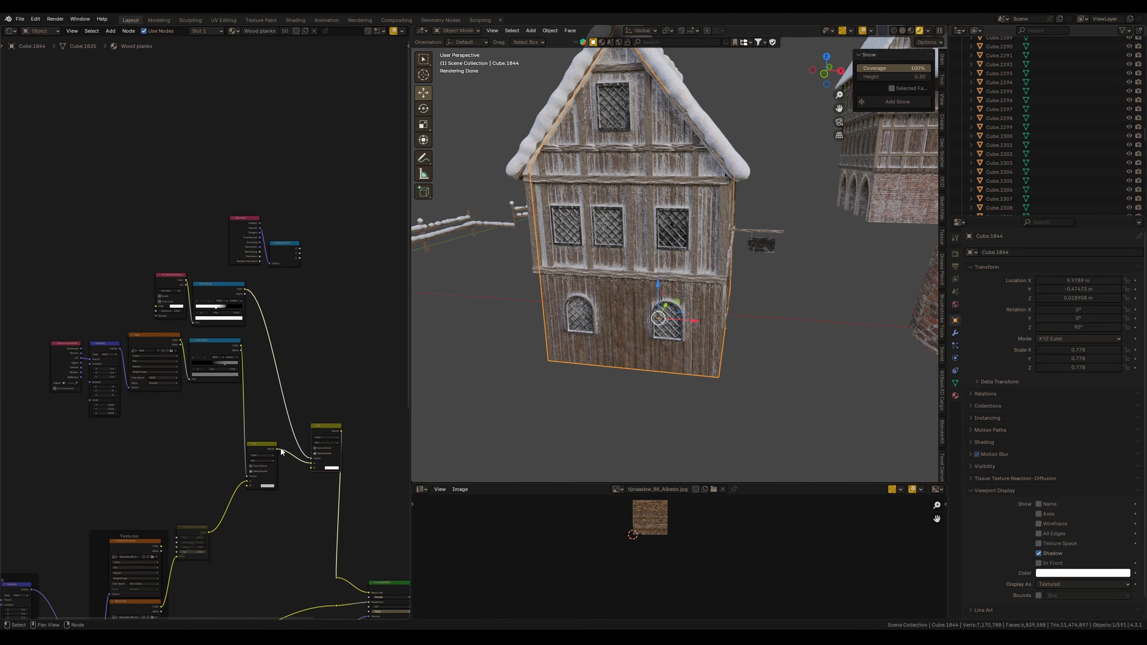
# Mute the mix node that blends frost into the wall's wood texture
pyautogui.press('m')
pyautogui.click(255, 449)
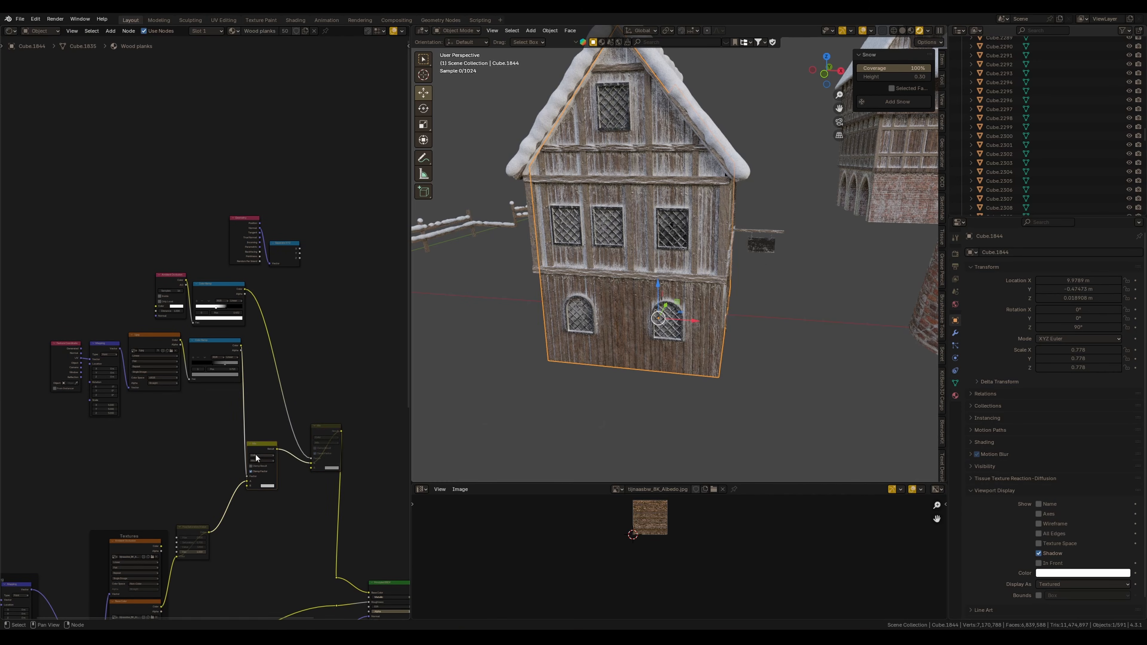
pyautogui.press('m')
pyautogui.scroll(3, 158, 341)
pyautogui.moveTo(158, 341); pyautogui.dragTo(200, 326, button='middle')
pyautogui.keyDown('ctrl'); pyautogui.keyDown('shift'); pyautogui.click(198, 326); pyautogui.keyUp('shift'); pyautogui.keyUp('ctrl')
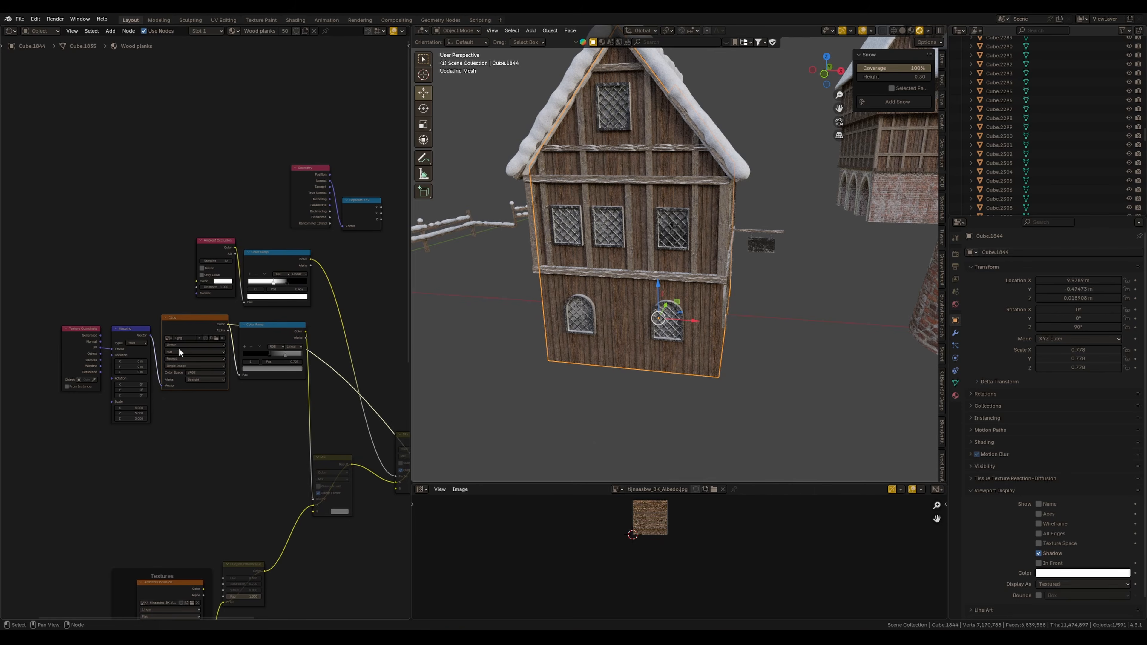
# Preview the frost mask color ramp and mix node outputs on the house wall
pyautogui.keyDown('ctrl'); pyautogui.keyDown('shift'); pyautogui.click(253, 344); pyautogui.keyUp('shift'); pyautogui.keyUp('ctrl')
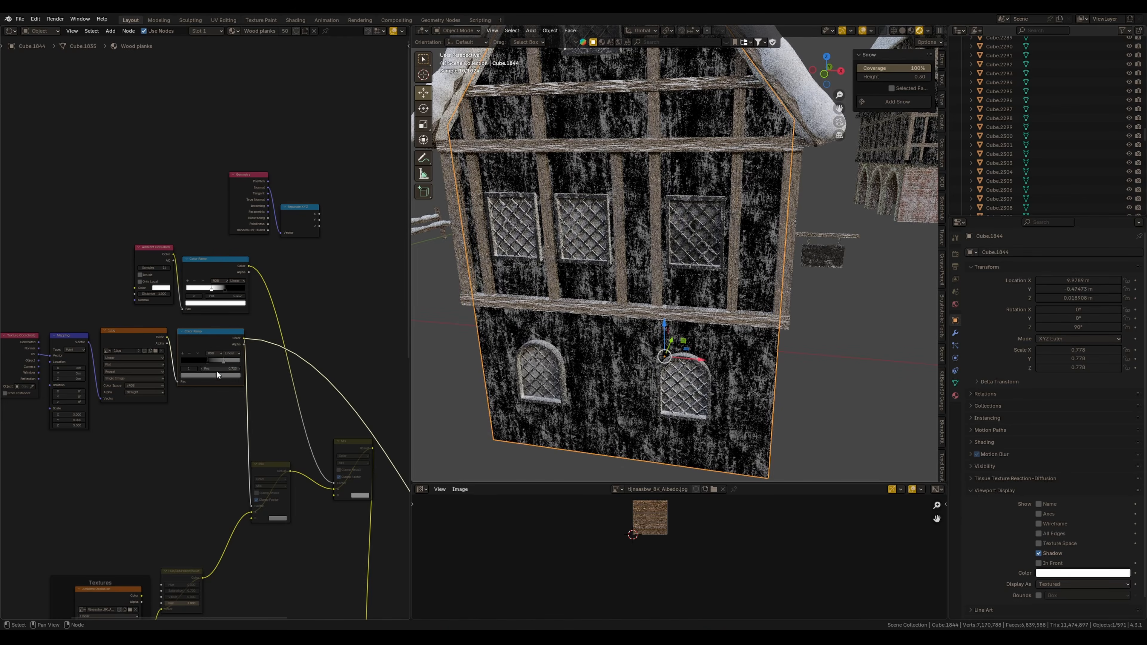
pyautogui.scroll(2, 208, 355)
pyautogui.moveTo(209, 373)
pyautogui.mouseDown()
pyautogui.moveTo(192, 374)
pyautogui.moveTo(212, 372)
pyautogui.mouseUp()
pyautogui.moveTo(297, 542); pyautogui.dragTo(279, 422, button='middle')
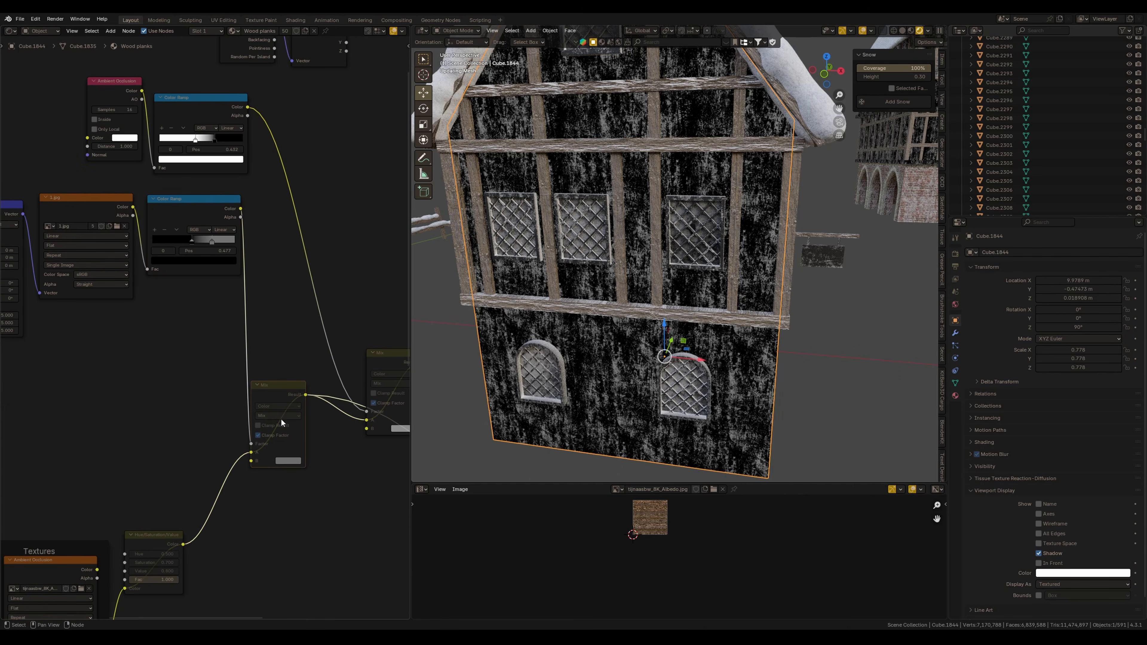
pyautogui.click(269, 424)
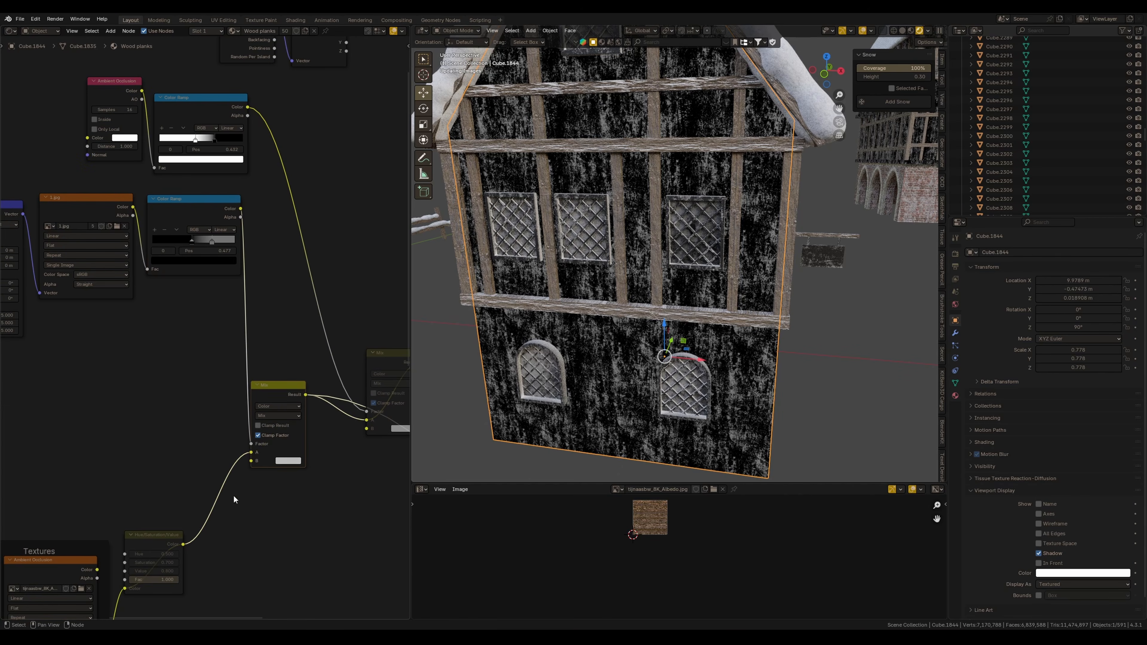
pyautogui.moveTo(227, 483); pyautogui.dragTo(231, 455, button='middle')
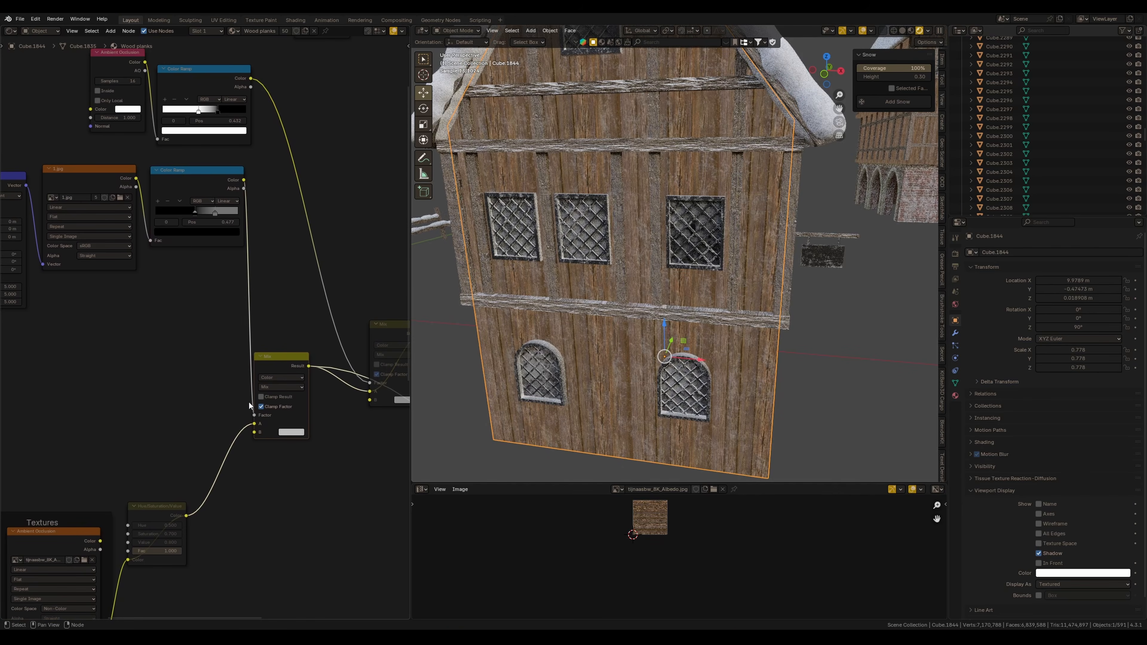
pyautogui.moveTo(163, 241); pyautogui.dragTo(222, 322, button='middle')
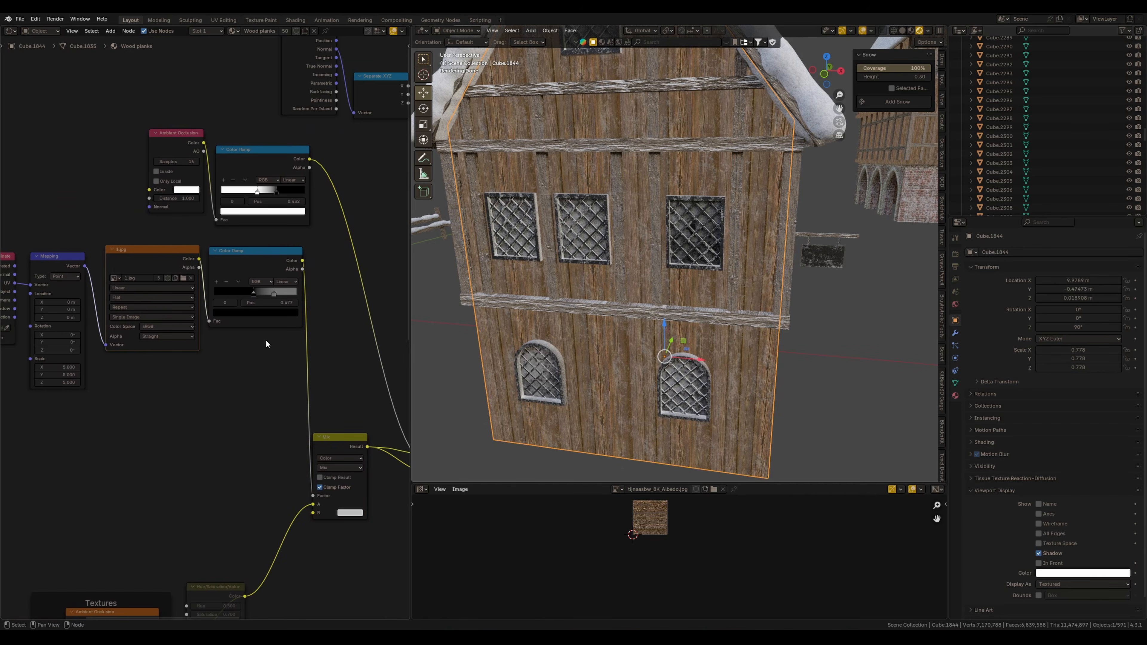
# Move the frost color ramp's stop to position 0.727
pyautogui.moveTo(634, 280)
pyautogui.mouseDown(button='middle')
pyautogui.moveTo(626, 297)
pyautogui.moveTo(639, 248)
pyautogui.moveTo(645, 276)
pyautogui.mouseUp(button='middle')
pyautogui.moveTo(404, 431); pyautogui.dragTo(335, 430, button='middle')
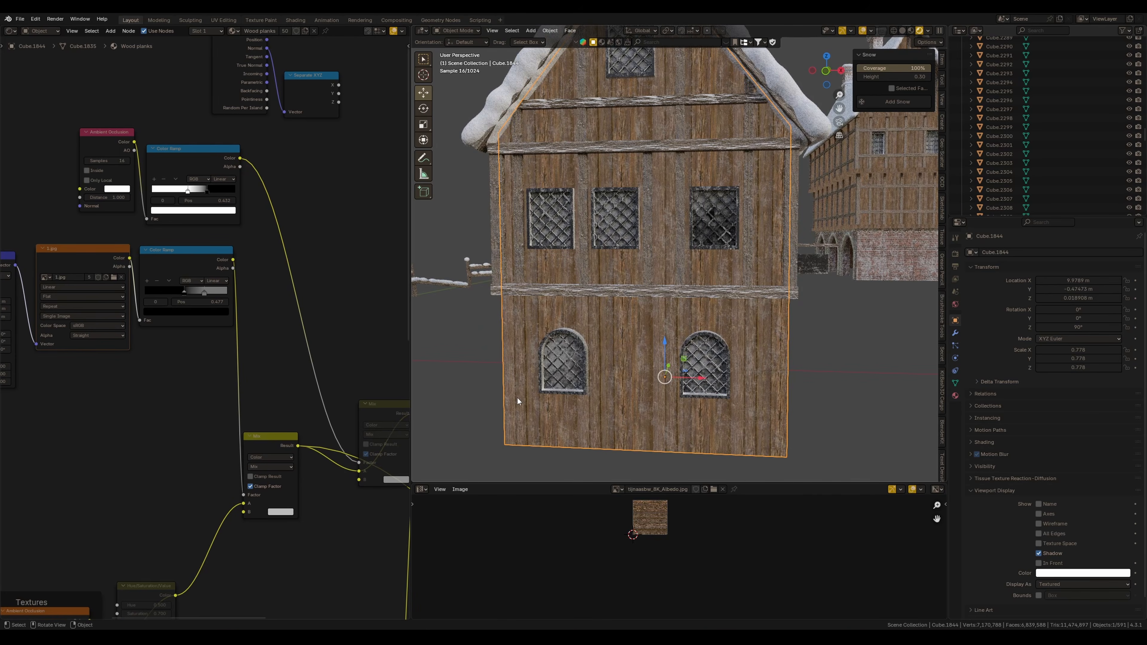
pyautogui.moveTo(276, 438); pyautogui.dragTo(282, 435)
pyautogui.click(215, 312)
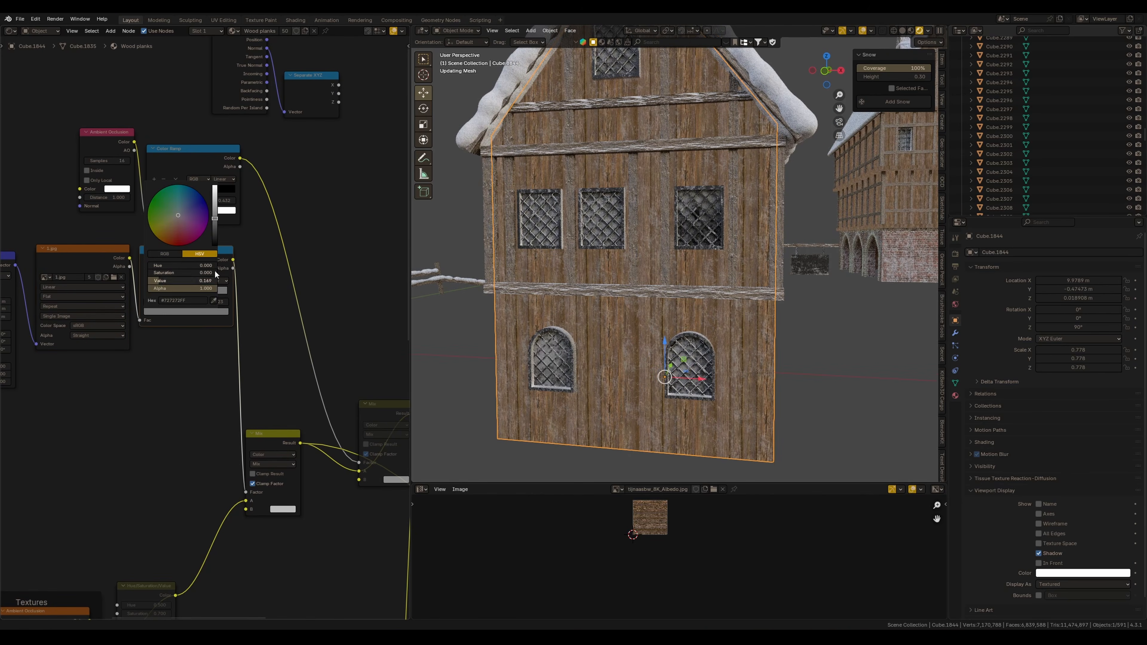
pyautogui.moveTo(214, 244); pyautogui.dragTo(215, 189)
pyautogui.moveTo(648, 215); pyautogui.dragTo(689, 268, button='middle')
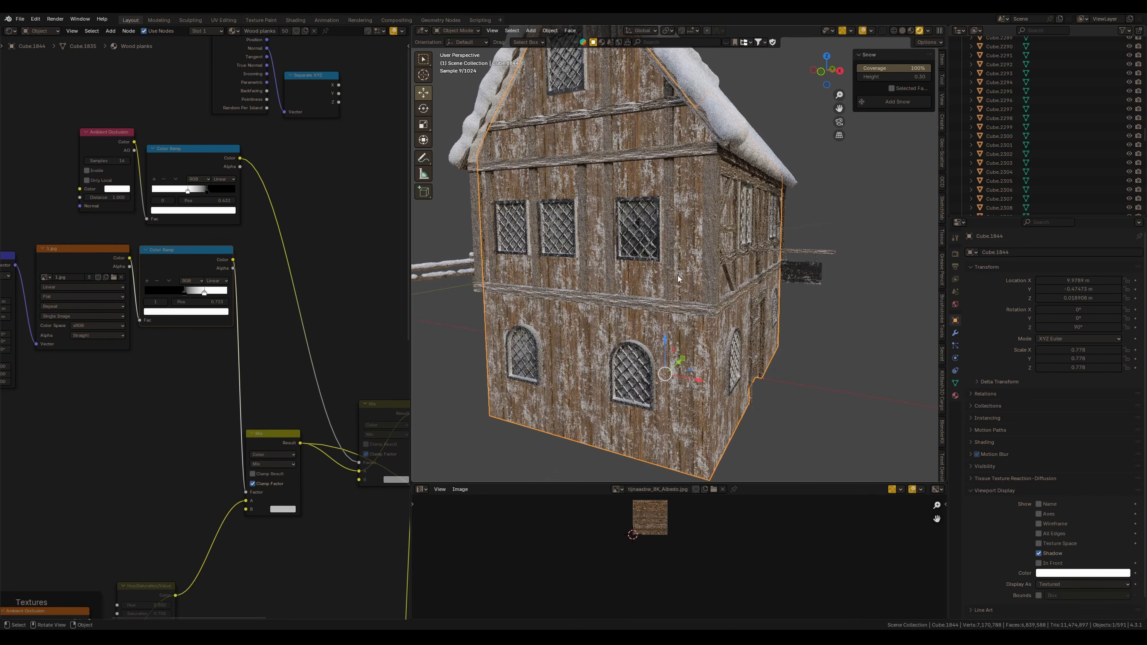
# Adjust the brightness of the frost color ramp stop's color in its color picker
pyautogui.click(205, 313)
pyautogui.moveTo(216, 196); pyautogui.dragTo(216, 221)
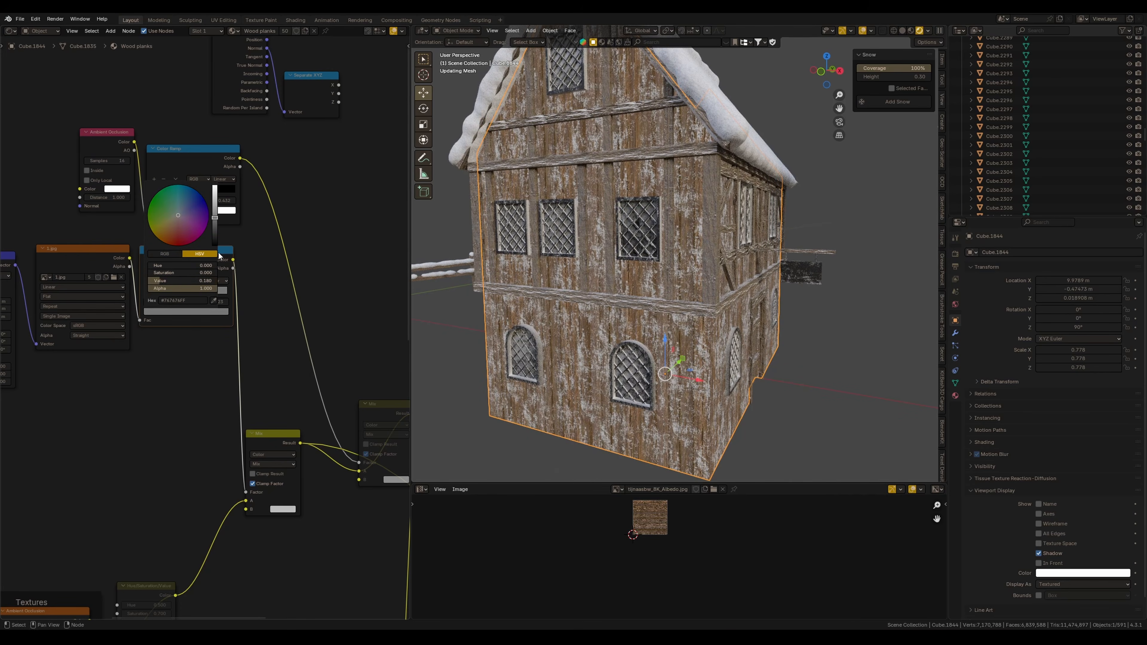
pyautogui.scroll(-8, 208, 333)
pyautogui.moveTo(348, 435); pyautogui.dragTo(225, 387, button='middle')
pyautogui.keyDown('ctrl'); pyautogui.keyDown('shift'); pyautogui.click(246, 478); pyautogui.keyUp('shift'); pyautogui.keyUp('ctrl')
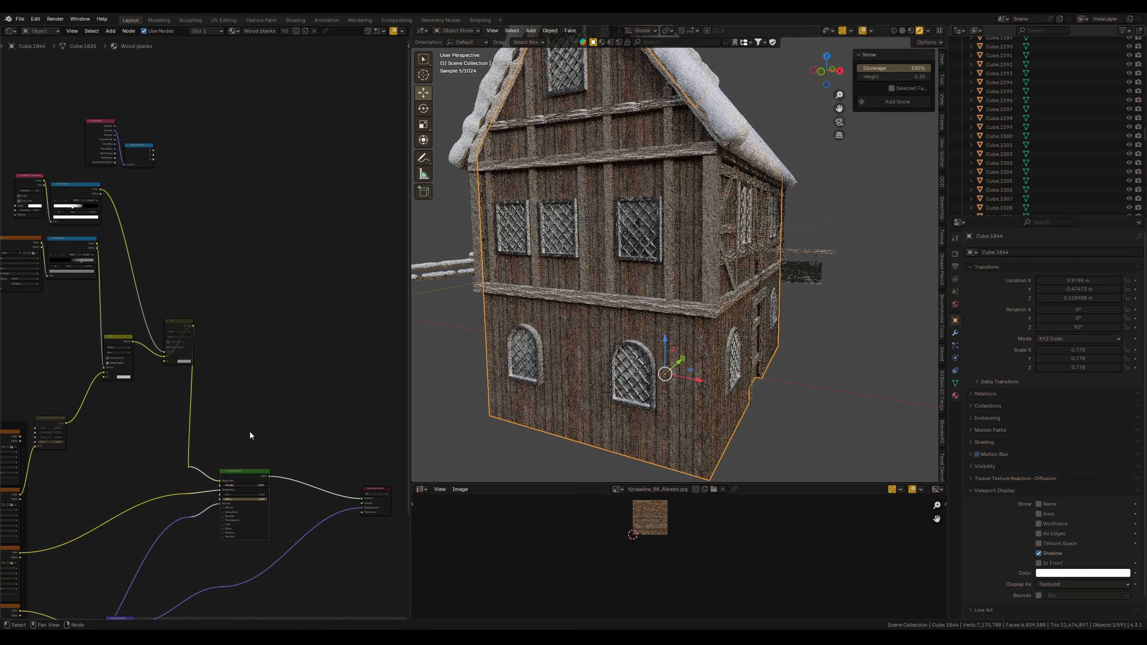
# Preview the ambient occlusion color ramp output on the house wall
pyautogui.scroll(2, 300, 324)
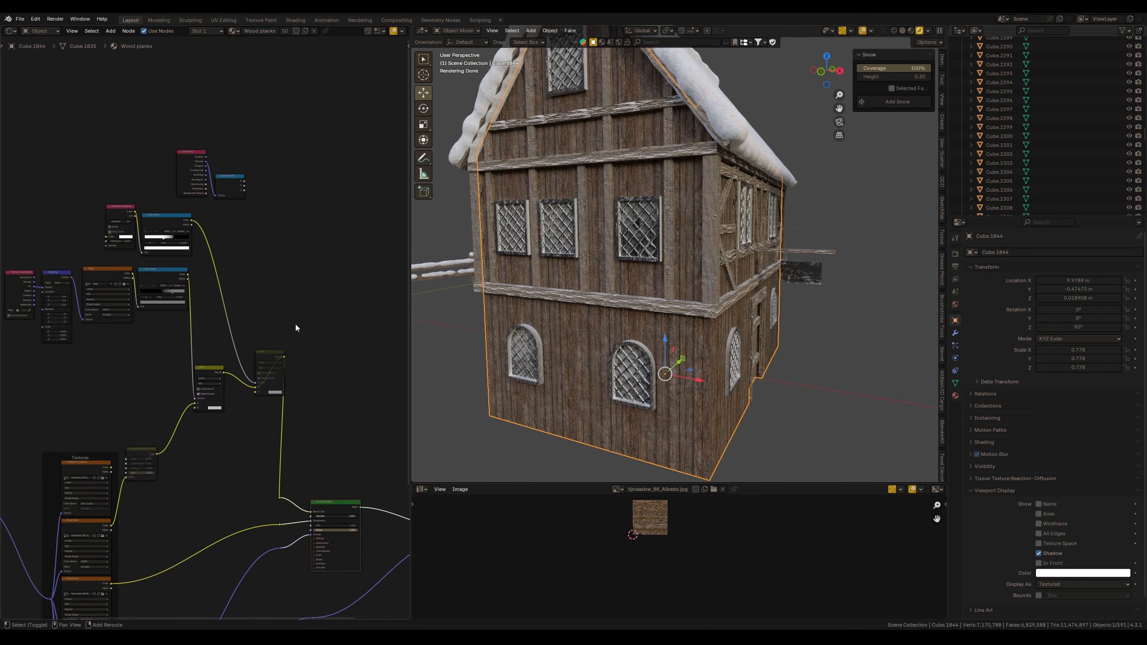
pyautogui.scroll(1, 195, 260)
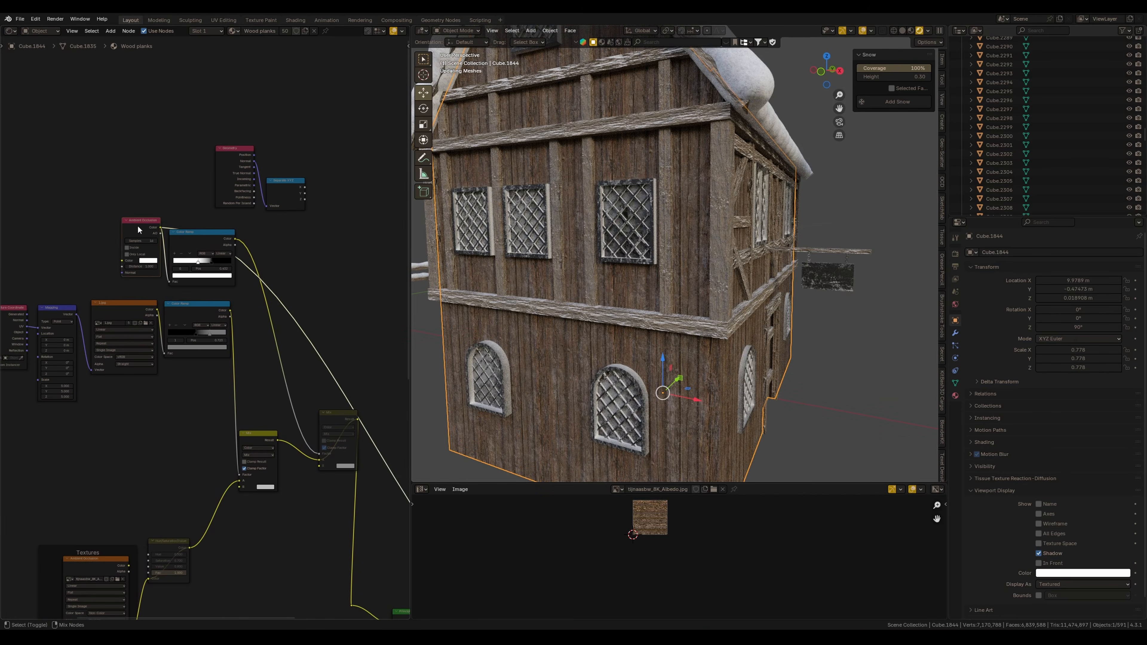
pyautogui.keyDown('ctrl'); pyautogui.keyDown('shift'); pyautogui.click(188, 242); pyautogui.keyUp('shift'); pyautogui.keyUp('ctrl')
pyautogui.scroll(3, 244, 256)
pyautogui.moveTo(247, 260); pyautogui.dragTo(250, 254)
pyautogui.hotkey('ctrl', 'v')
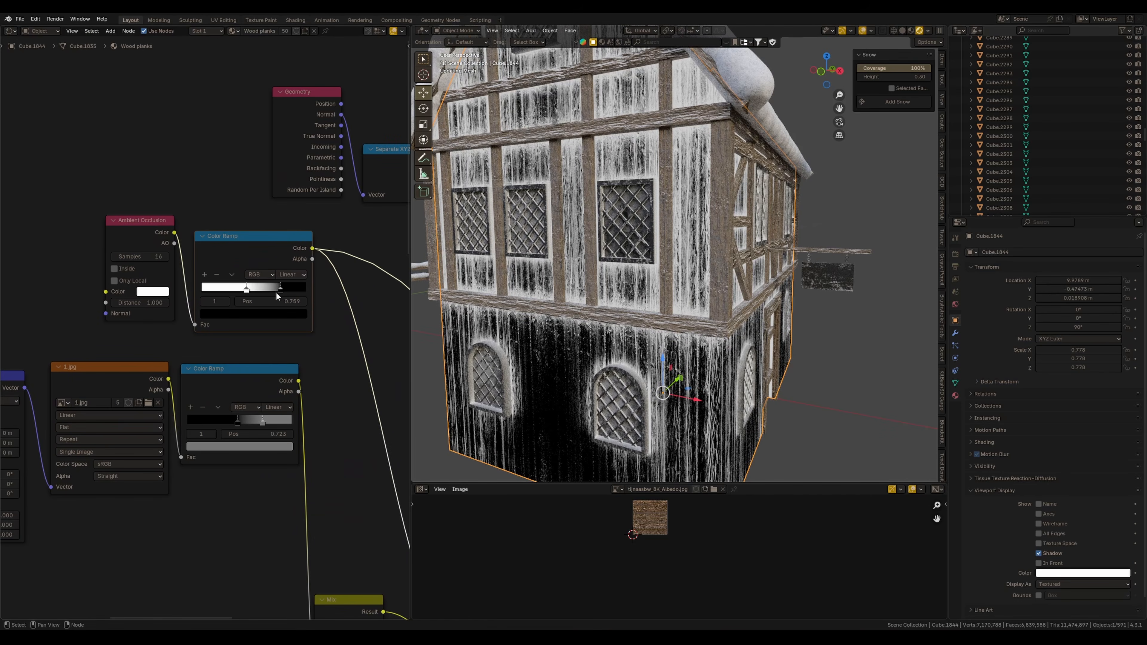
# Try shifting the ambient occlusion color ramp stop, undoing the edits
pyautogui.moveTo(216, 292); pyautogui.dragTo(245, 292)
pyautogui.hotkey('ctrl', 'z')
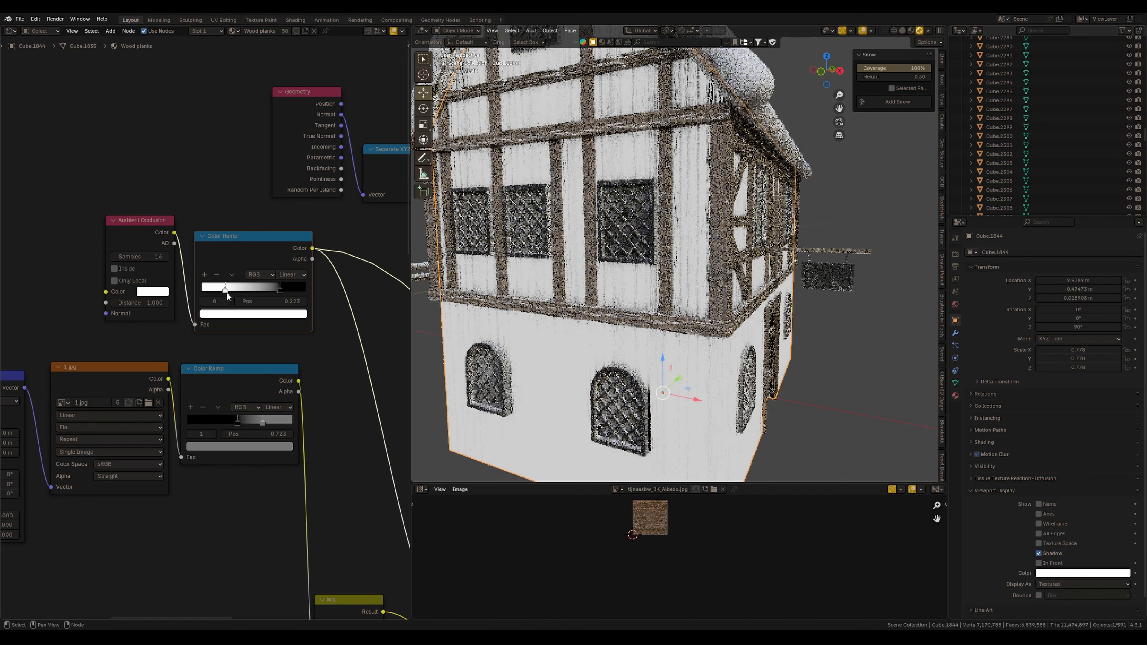
pyautogui.hotkey('ctrl', 'z')
pyautogui.hotkey('ctrl', 'z')
# Preview the frost mix node output and select the ambient occlusion nodes
pyautogui.scroll(1, 595, 282)
pyautogui.scroll(-1, 596, 282)
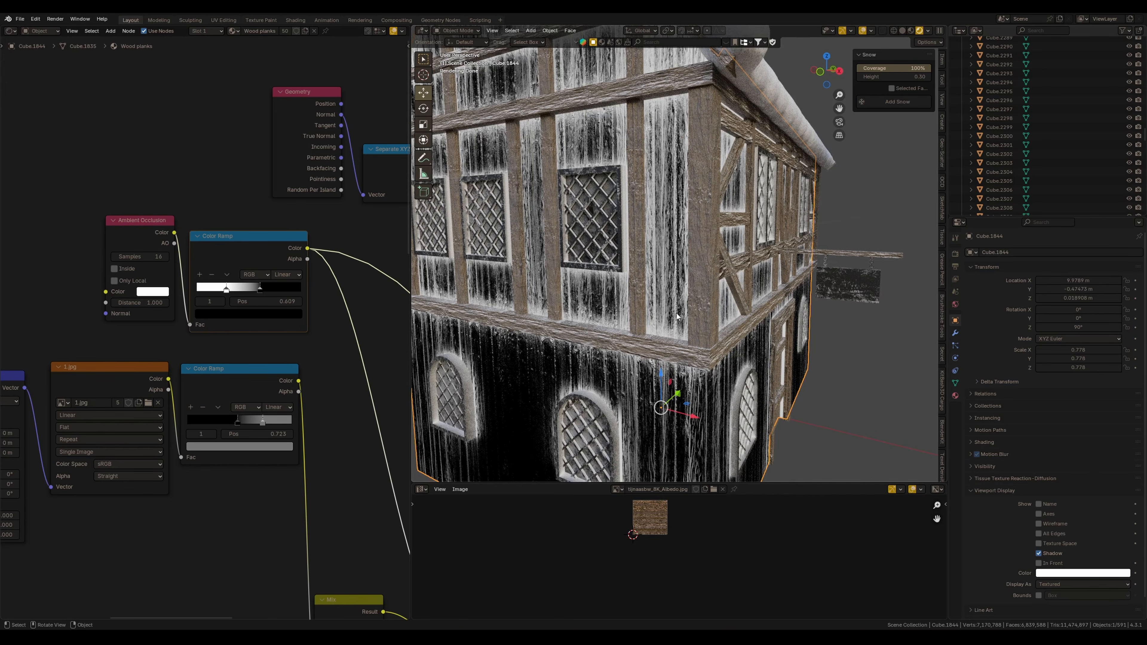
pyautogui.scroll(-4, 256, 368)
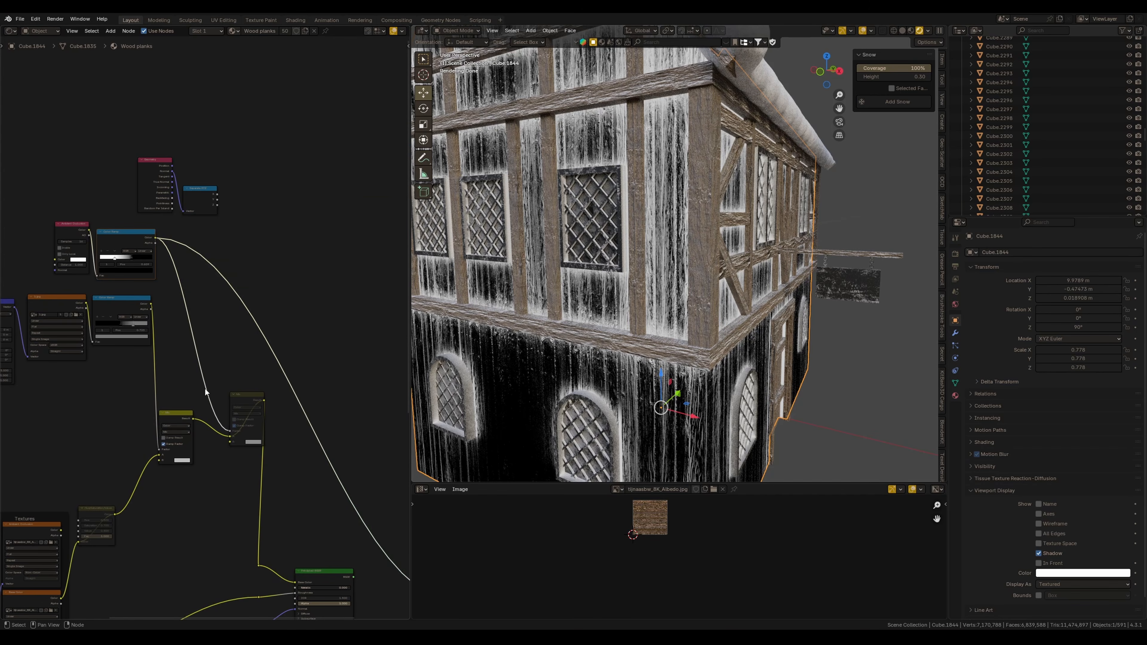
pyautogui.scroll(2, 244, 393)
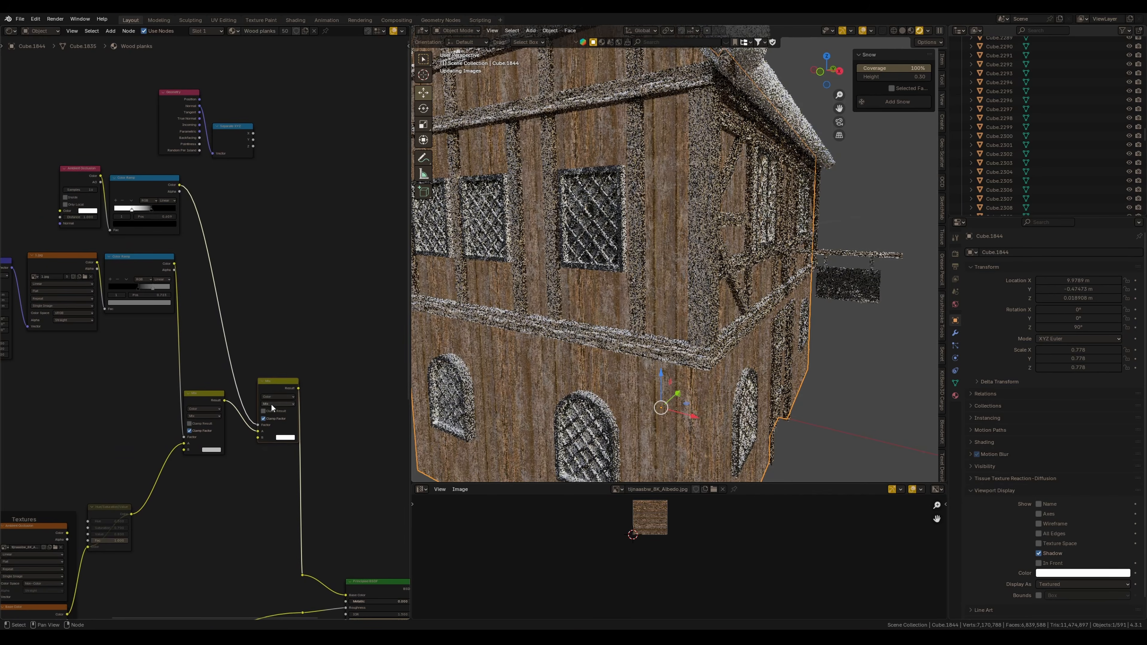
pyautogui.moveTo(277, 395); pyautogui.dragTo(271, 393)
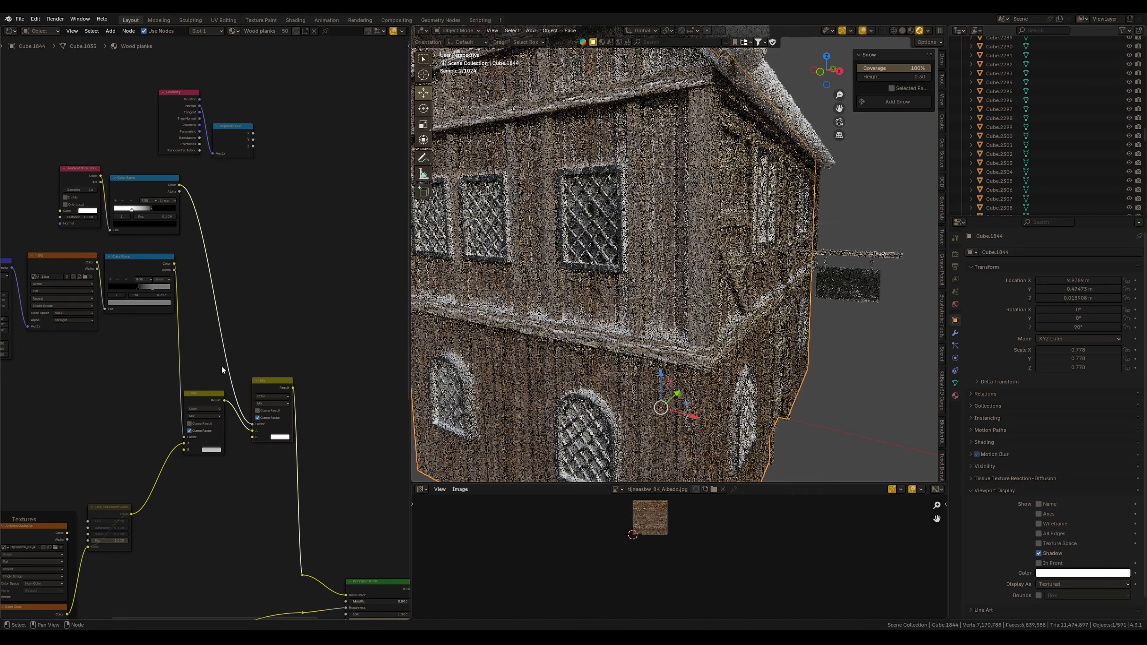
pyautogui.moveTo(56, 156); pyautogui.dragTo(193, 236)
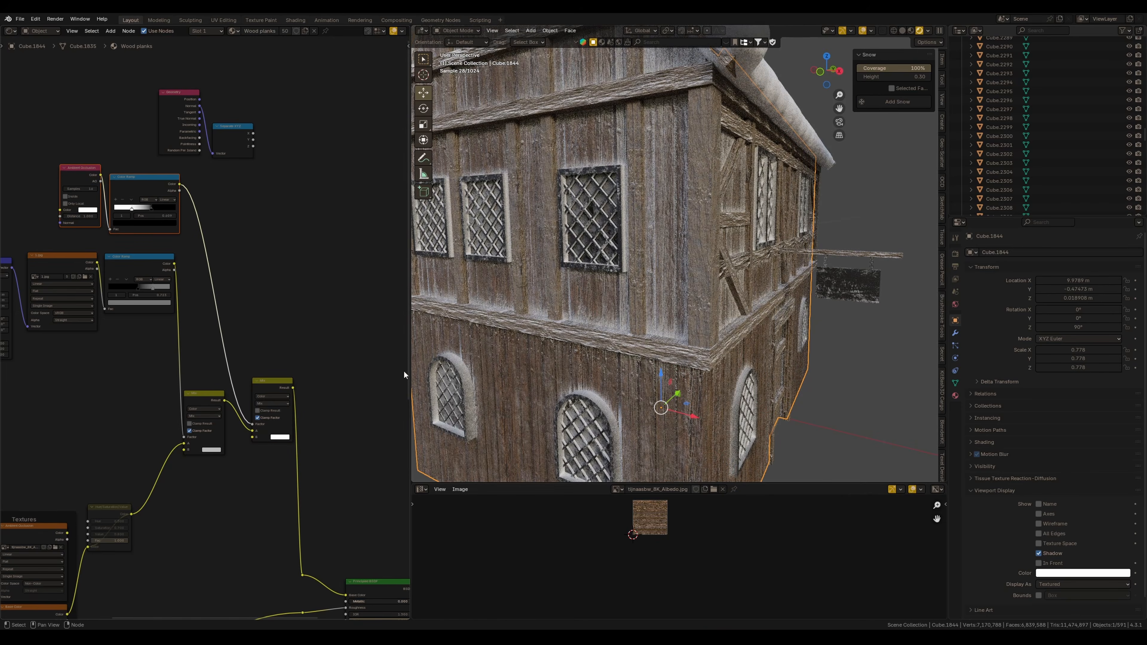
pyautogui.scroll(-3, 253, 463)
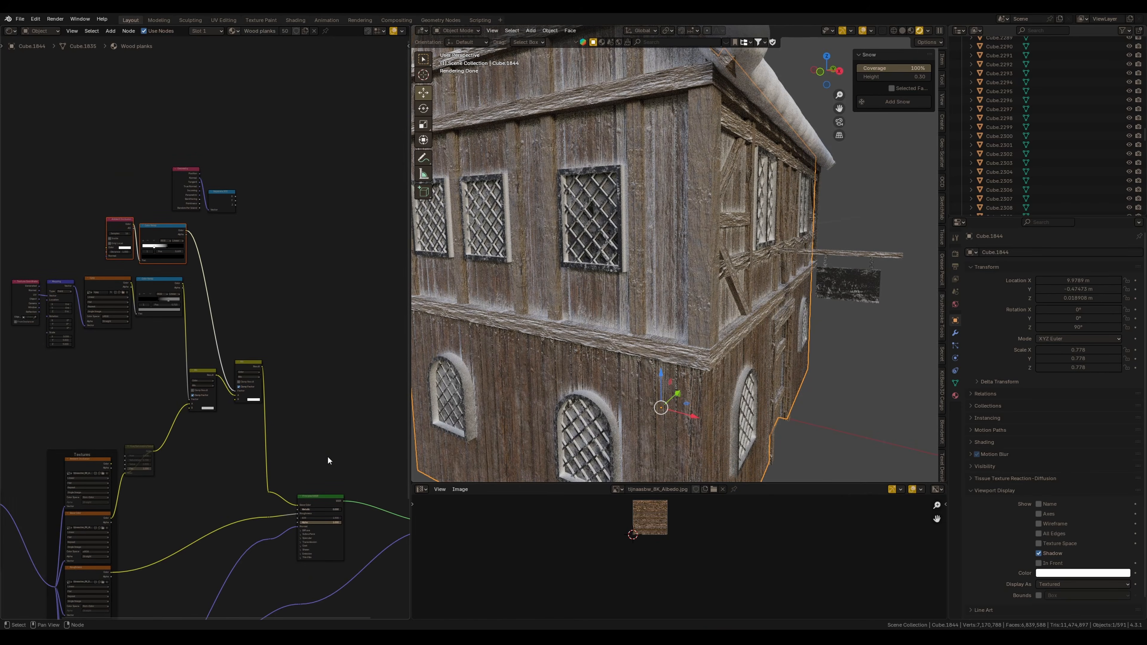
# Select the window glass object on the house's upper floor
pyautogui.moveTo(620, 268); pyautogui.dragTo(657, 313, button='middle')
pyautogui.moveTo(677, 324); pyautogui.dragTo(652, 354, button='middle')
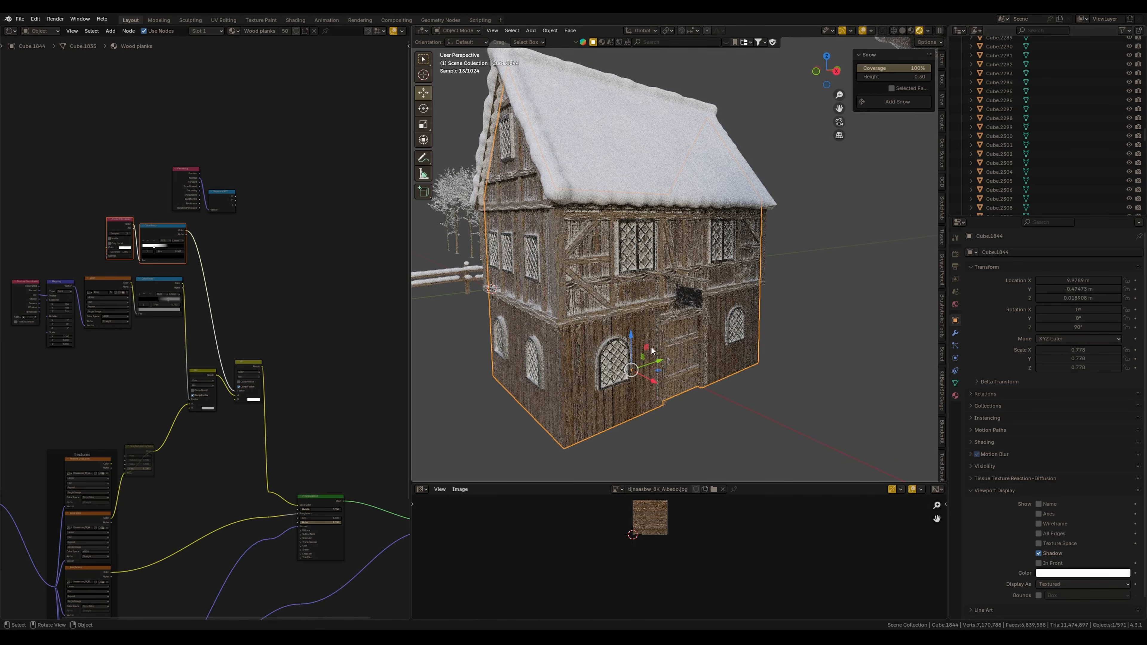
pyautogui.moveTo(593, 353); pyautogui.dragTo(677, 349, button='middle')
pyautogui.moveTo(637, 312)
pyautogui.keyDown('ctrl'); pyautogui.mouseDown(button='middle')
pyautogui.moveTo(635, 252)
pyautogui.moveTo(621, 316)
pyautogui.moveTo(603, 298)
pyautogui.moveTo(636, 290)
pyautogui.mouseUp(button='middle'); pyautogui.keyUp('ctrl')
pyautogui.click(601, 333)
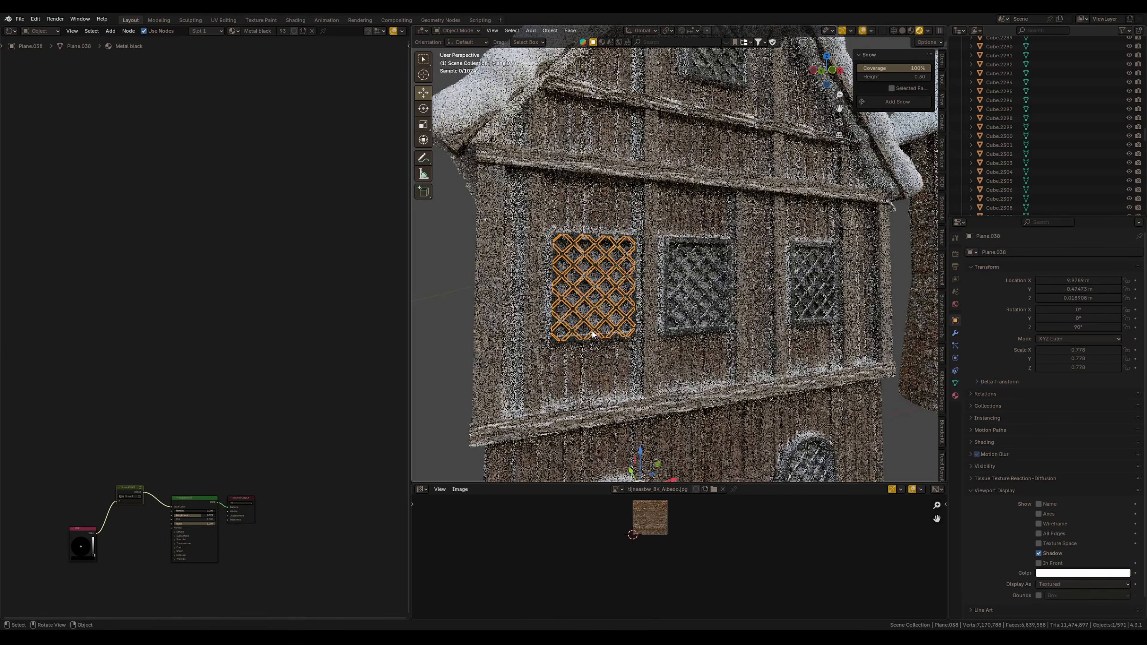
pyautogui.click(627, 337)
# Set the window glass material's emission strength to 2
pyautogui.moveTo(632, 352); pyautogui.dragTo(602, 361, button='middle')
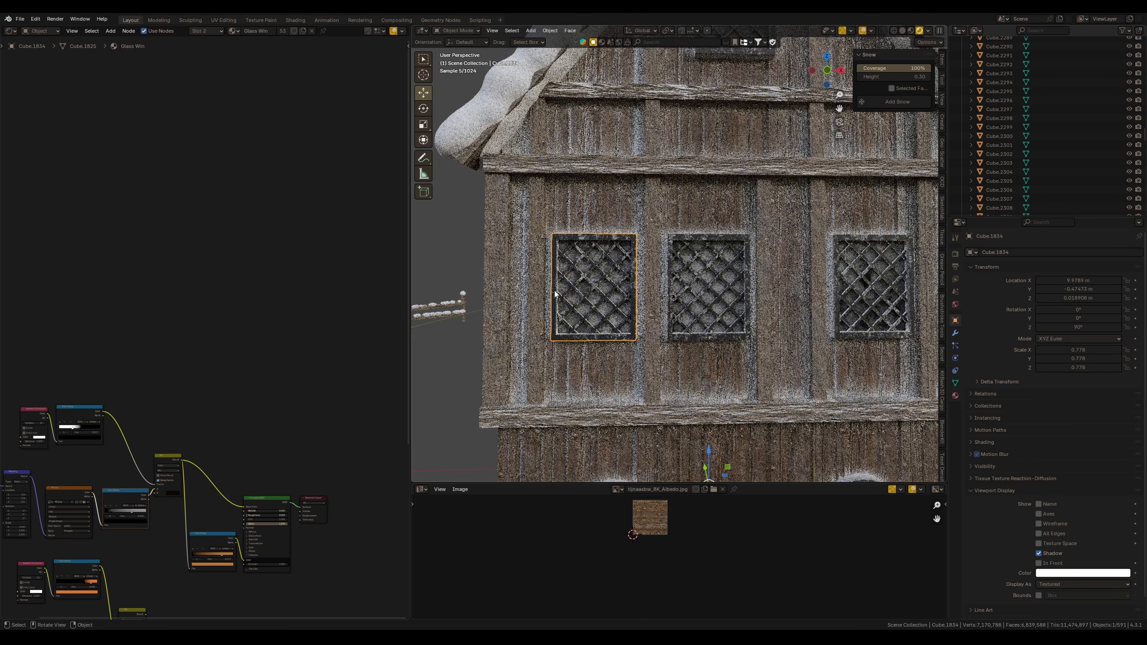
pyautogui.moveTo(295, 518); pyautogui.dragTo(323, 422, button='middle')
pyautogui.keyDown('ctrl'); pyautogui.moveTo(301, 479); pyautogui.dragTo(241, 363, button='middle'); pyautogui.keyUp('ctrl')
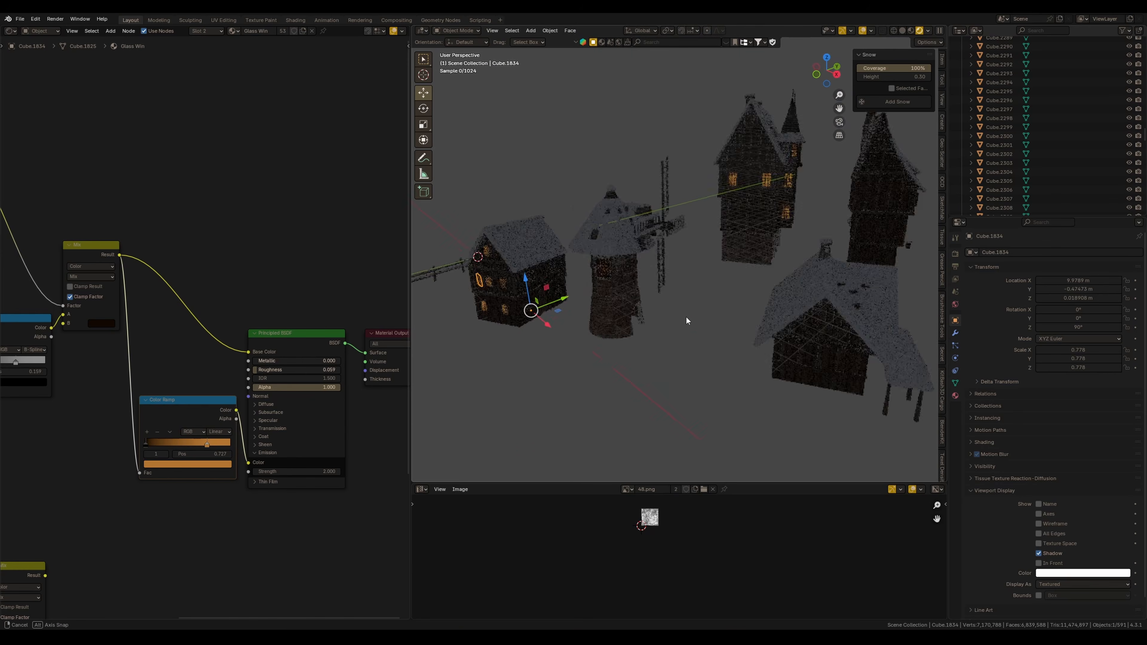
pyautogui.keyDown('ctrl'); pyautogui.moveTo(686, 320); pyautogui.dragTo(711, 352, button='middle'); pyautogui.keyUp('ctrl')
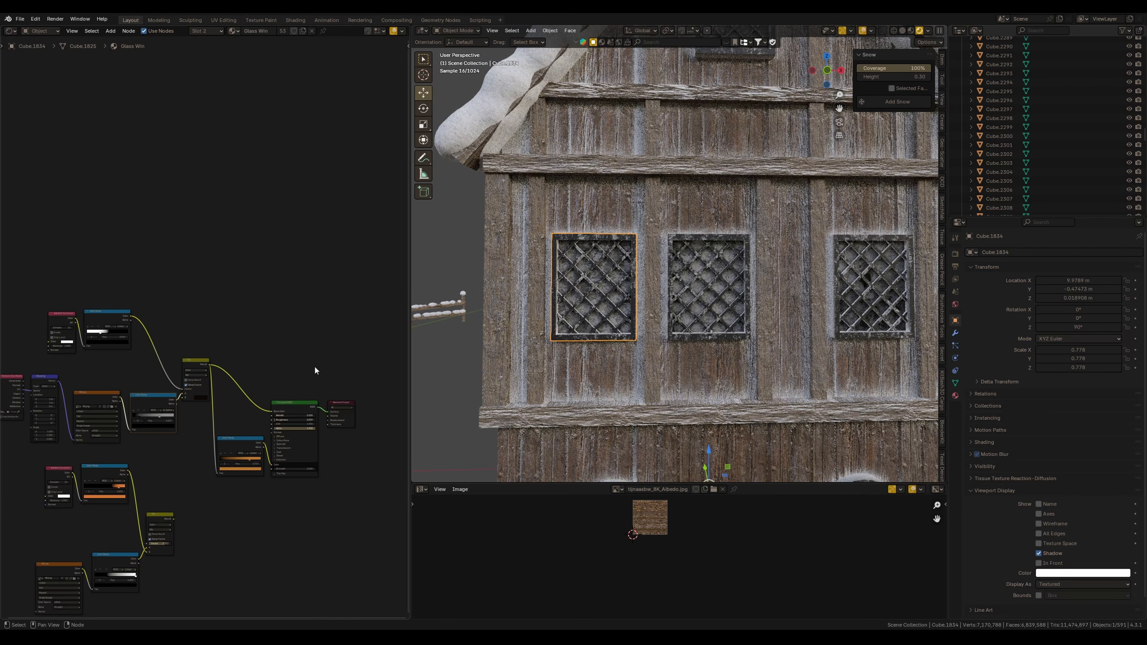
pyautogui.scroll(3, 271, 429)
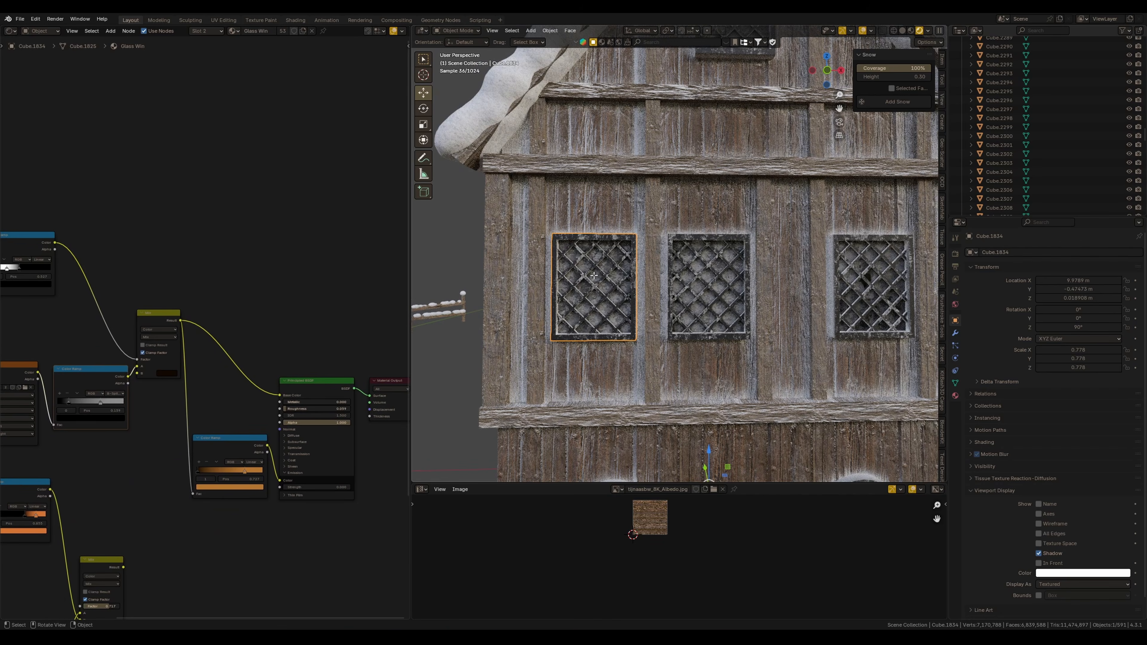
pyautogui.press('Tab')
pyautogui.scroll(3, 293, 487)
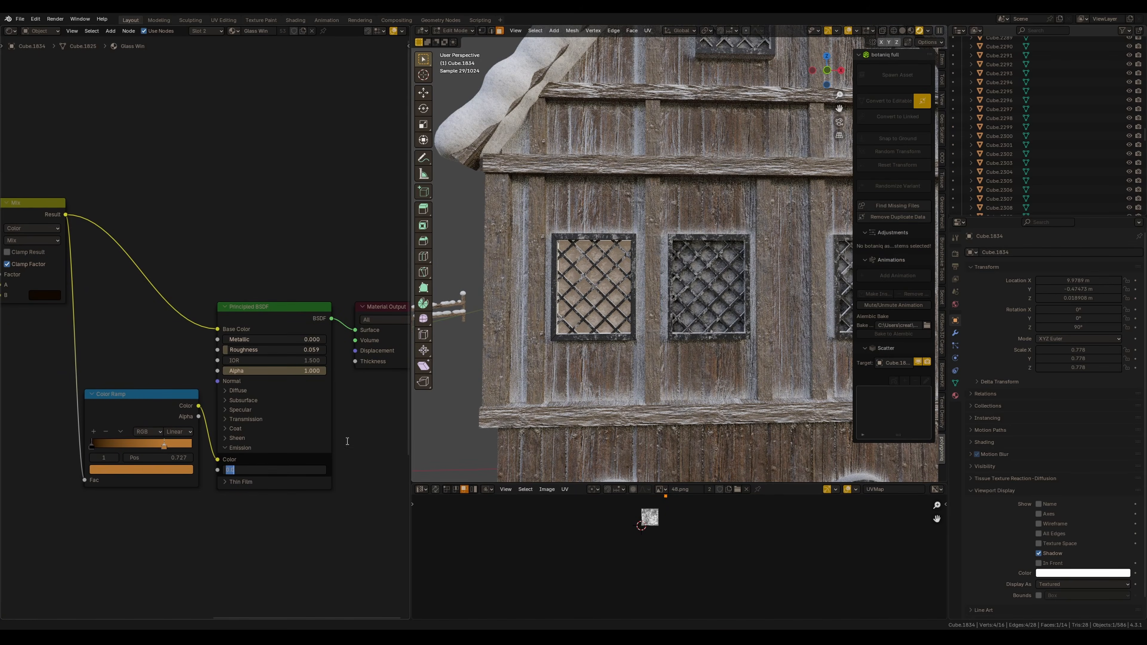
pyautogui.write('2')
pyautogui.press('Return')
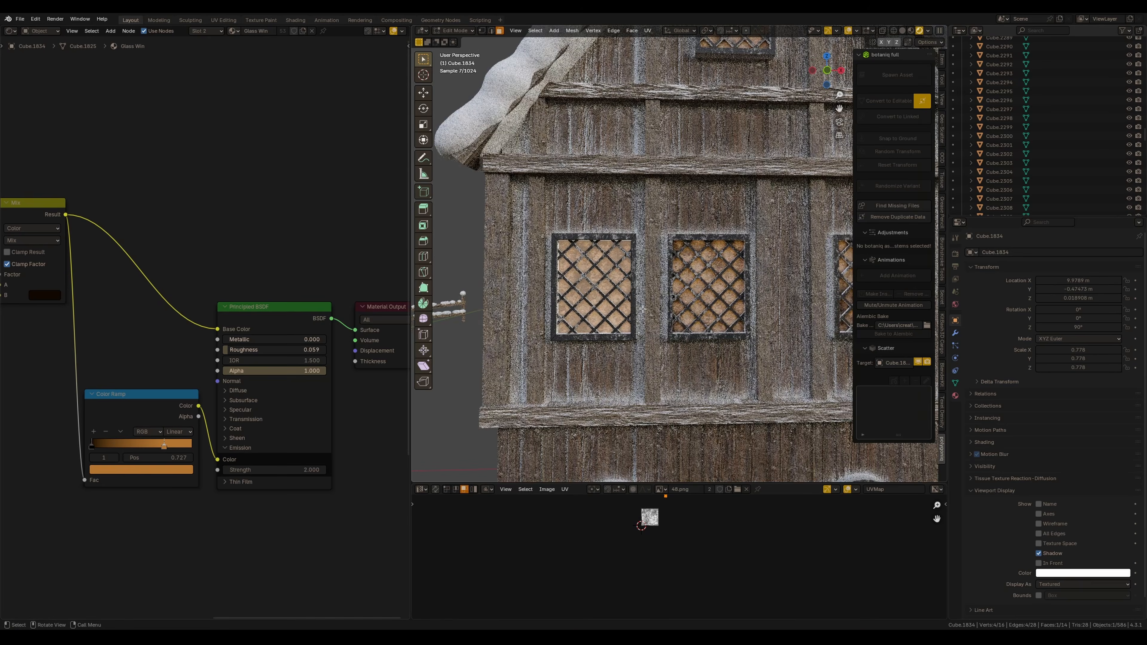
pyautogui.press('Tab')
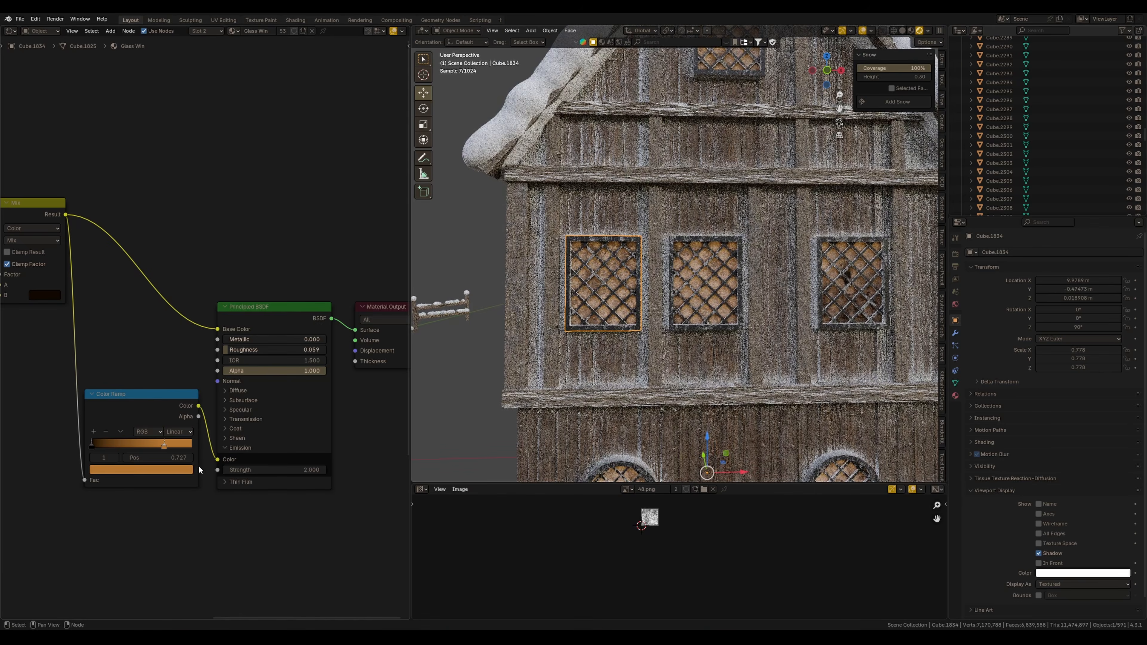
# Inspect the frost nodes feeding the window glass material
pyautogui.scroll(-1, 143, 456)
pyautogui.moveTo(13, 373); pyautogui.dragTo(295, 421, button='middle')
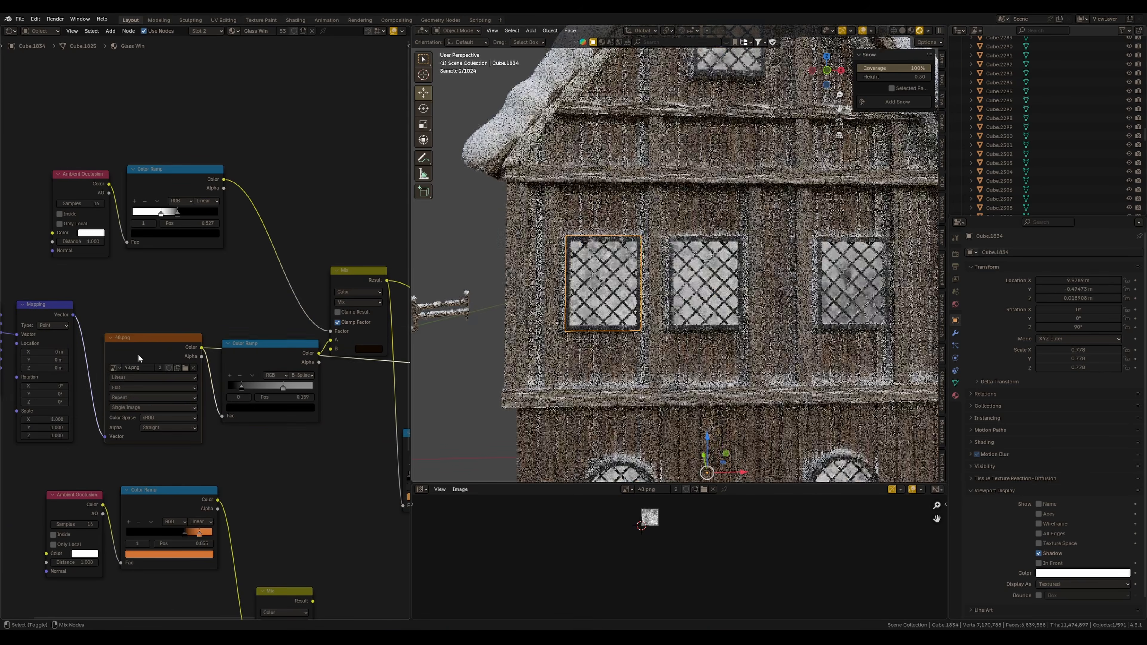
pyautogui.moveTo(310, 382); pyautogui.dragTo(199, 388, button='middle')
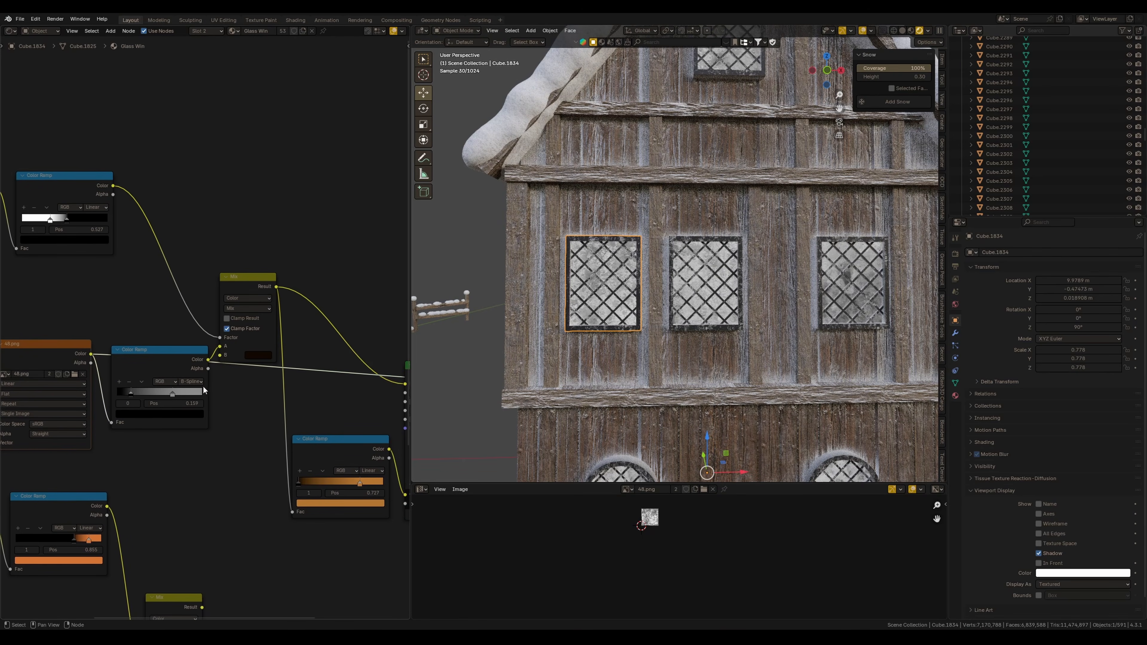
pyautogui.keyDown('ctrl'); pyautogui.keyDown('shift'); pyautogui.click(179, 372); pyautogui.keyUp('shift'); pyautogui.keyUp('ctrl')
pyautogui.moveTo(318, 407); pyautogui.dragTo(239, 395, button='middle')
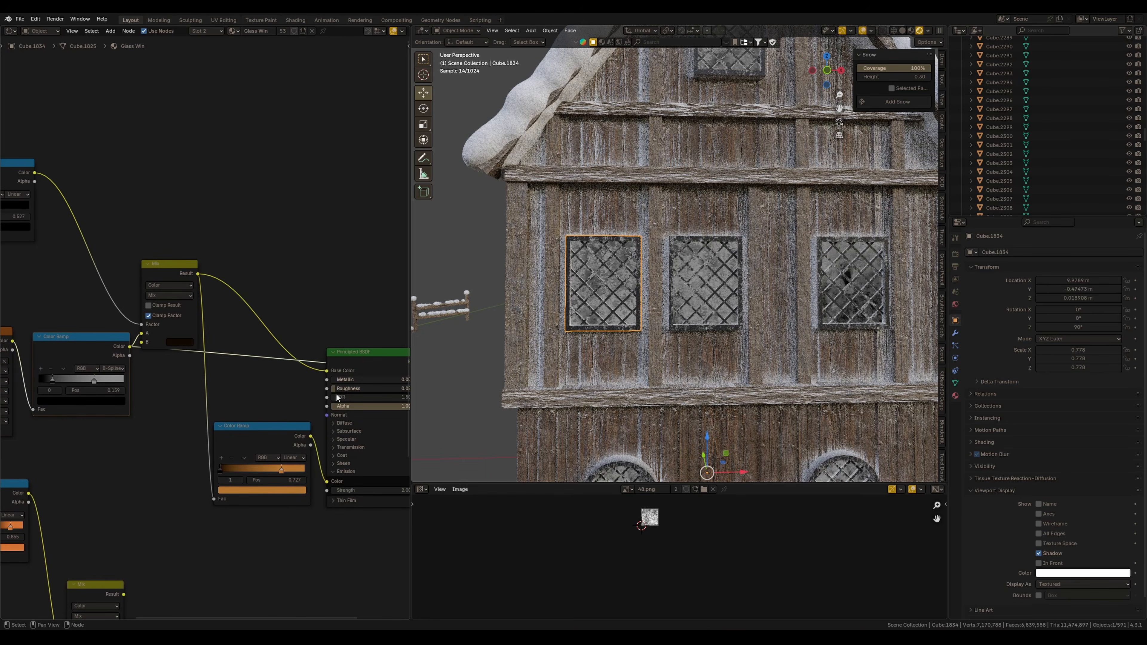
pyautogui.keyDown('ctrl'); pyautogui.keyDown('shift'); pyautogui.click(359, 387); pyautogui.keyUp('shift'); pyautogui.keyUp('ctrl')
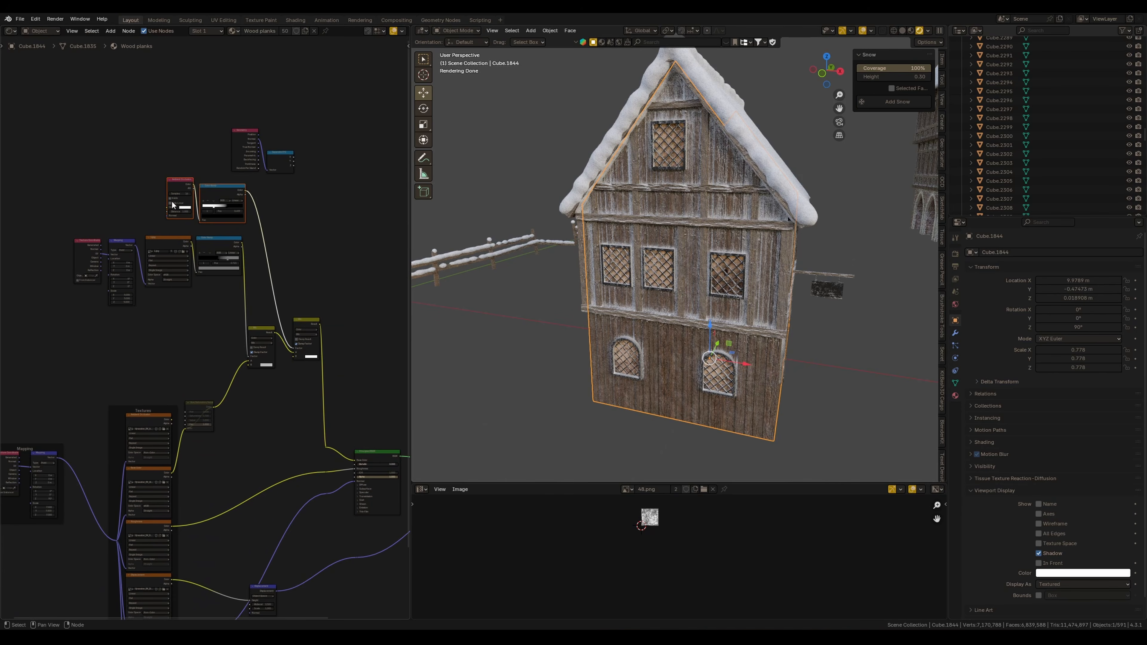
# Delete the unneeded nodes and group the frost nodes of the wall material into a node group
pyautogui.moveTo(226, 145); pyautogui.dragTo(220, 177, button='middle')
pyautogui.moveTo(218, 152); pyautogui.dragTo(271, 191)
pyautogui.press('Delete')
pyautogui.moveTo(58, 209); pyautogui.dragTo(314, 385)
pyautogui.hotkey('ctrl', 'g')
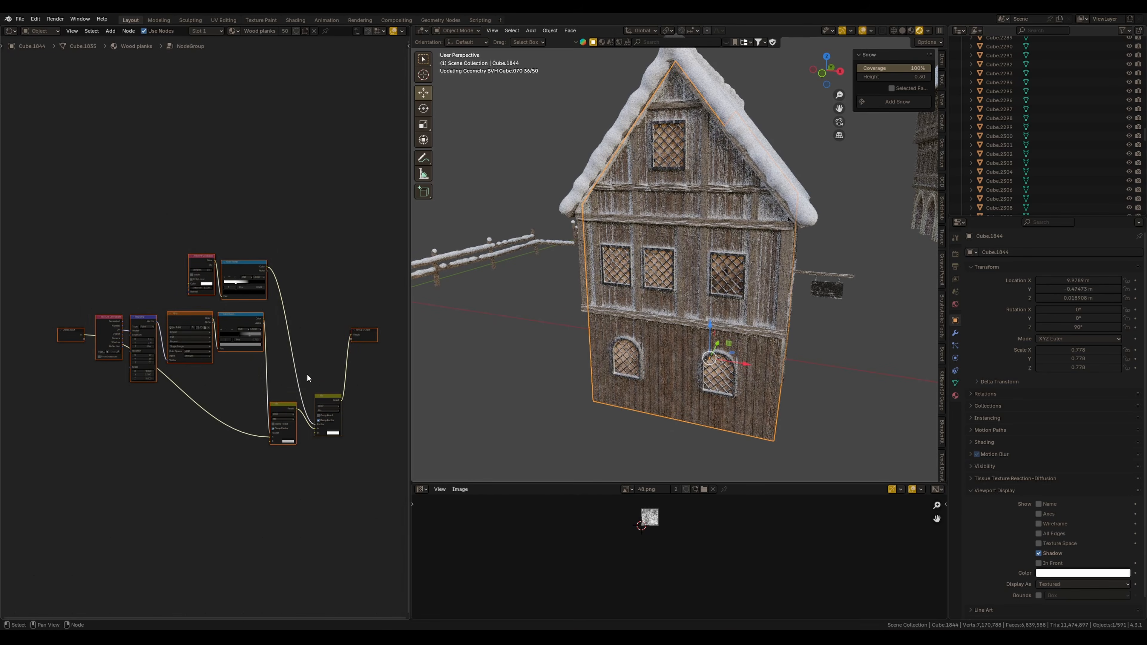
# Leave the node group and reposition the group node beside the texture nodes
pyautogui.press('Tab')
pyautogui.press('g')
pyautogui.moveTo(255, 386); pyautogui.dragTo(242, 322, button='middle')
pyautogui.moveTo(275, 412); pyautogui.dragTo(264, 406)
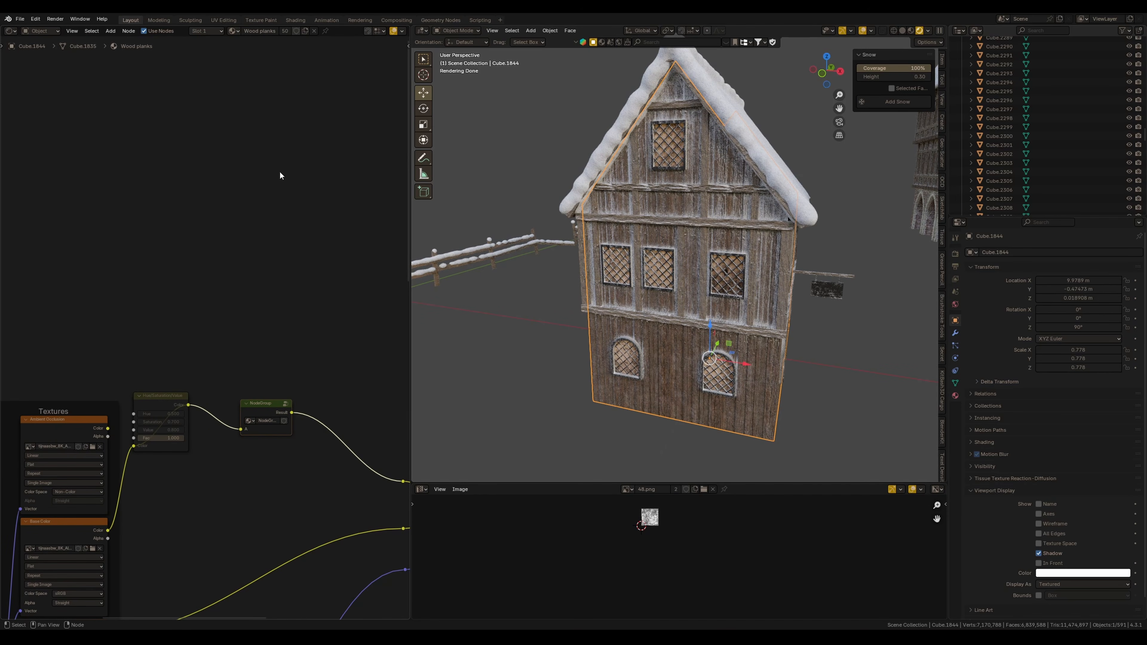
# Select the vertical wooden beam on the house front and view its material
pyautogui.click(707, 305)
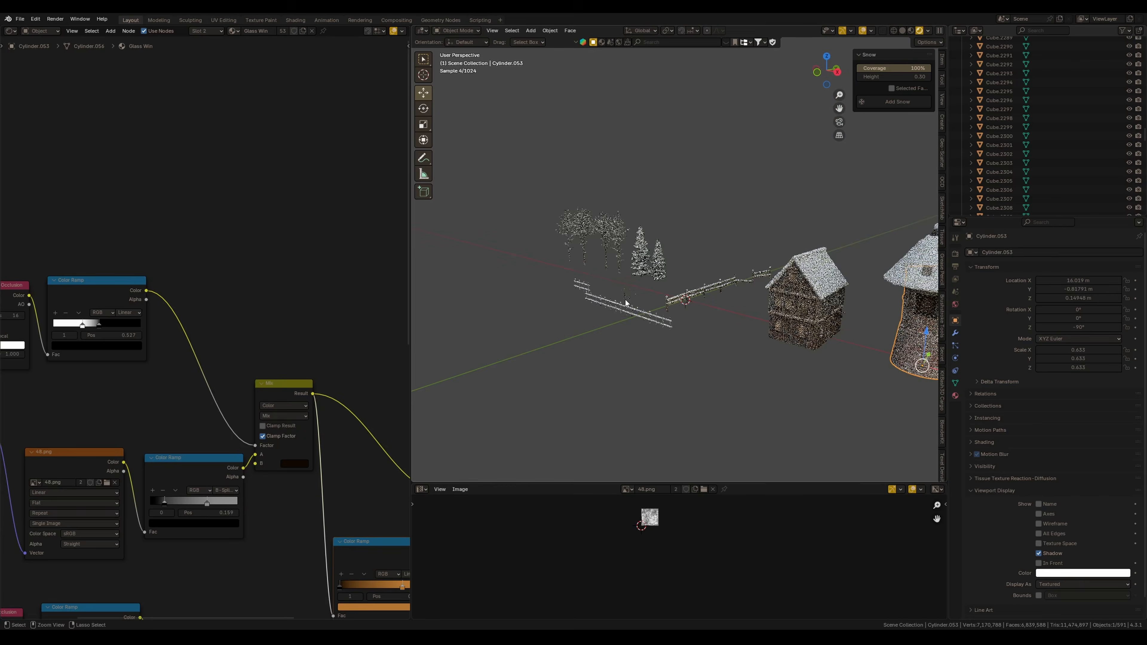
pyautogui.scroll(5, 672, 259)
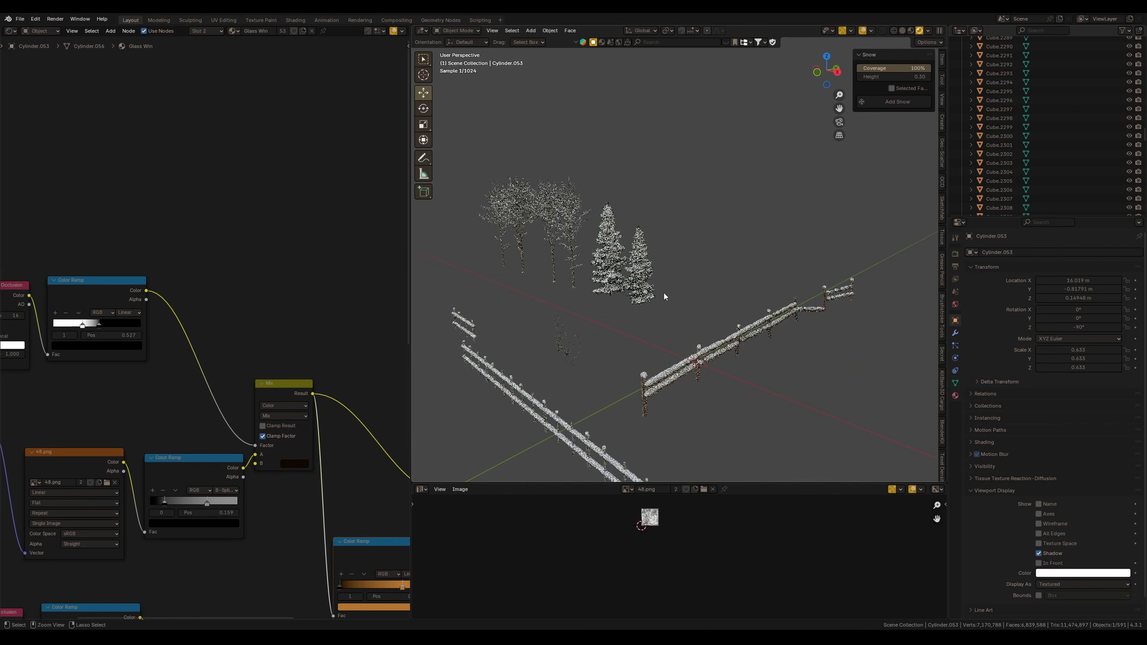
# Examine the snow-covered trees and snowball objects in the viewport from several angles
pyautogui.click(649, 404)
pyautogui.moveTo(689, 397); pyautogui.dragTo(606, 300, button='middle')
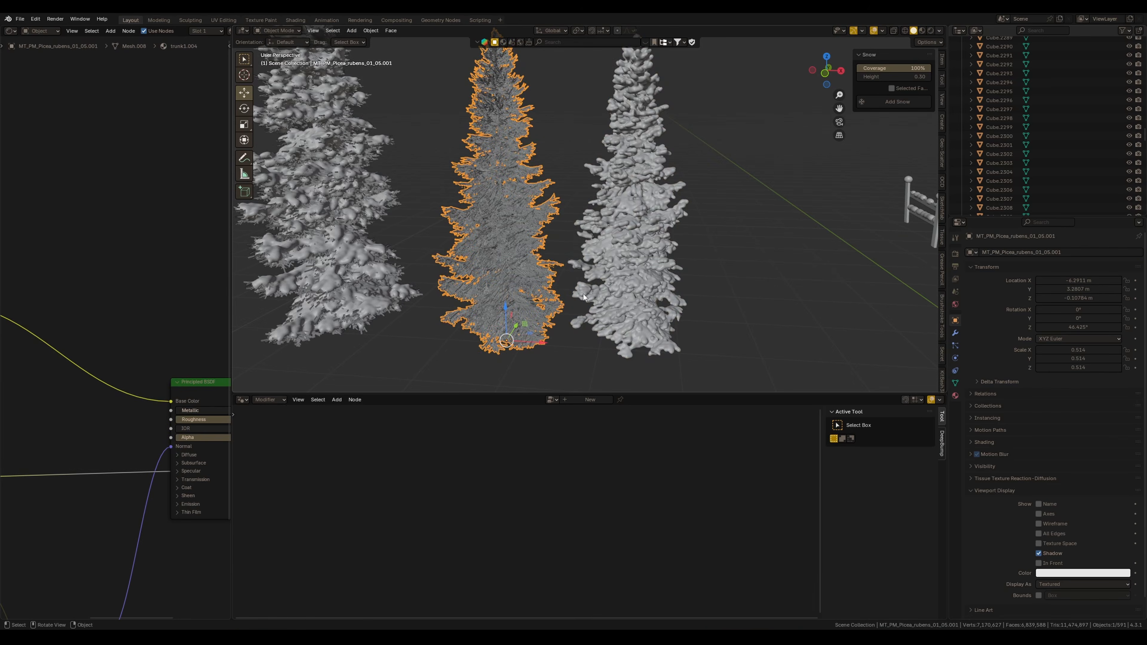
pyautogui.moveTo(584, 295); pyautogui.dragTo(569, 256, button='middle')
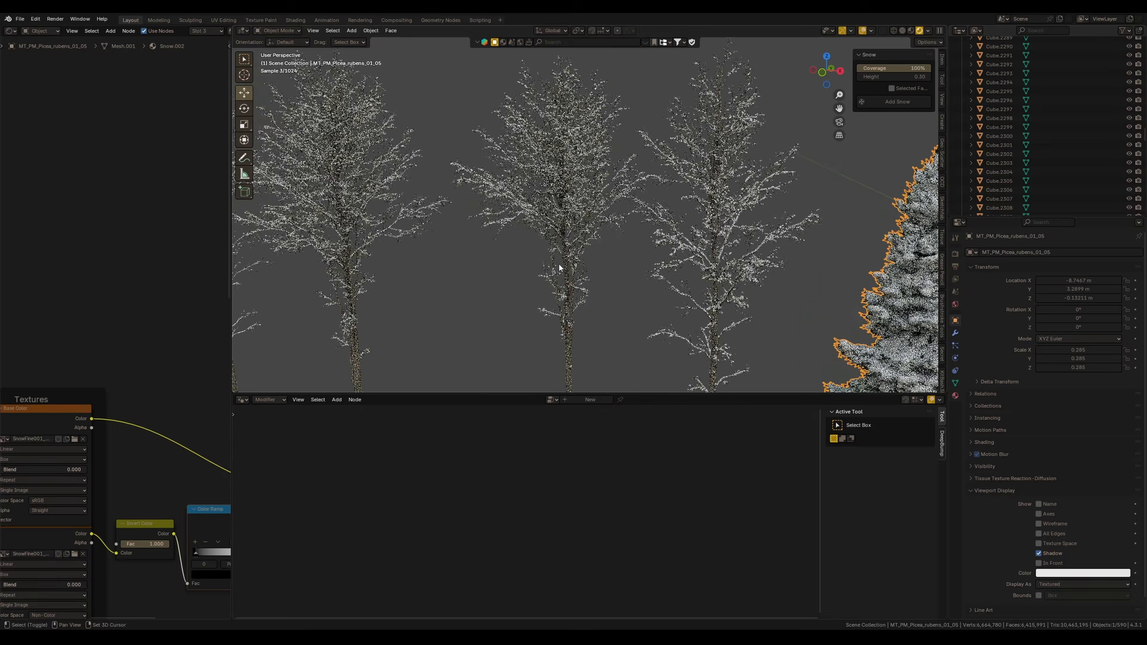
pyautogui.scroll(5, 559, 265)
pyautogui.scroll(-8, 560, 273)
pyautogui.click(641, 271)
pyautogui.keyDown('shift'); pyautogui.moveTo(641, 272); pyautogui.dragTo(317, 199, button='middle'); pyautogui.keyUp('shift')
pyautogui.keyDown('shift'); pyautogui.moveTo(687, 325); pyautogui.dragTo(572, 277, button='middle'); pyautogui.keyUp('shift')
pyautogui.keyDown('shift'); pyautogui.moveTo(736, 260); pyautogui.dragTo(393, 292, button='middle'); pyautogui.keyUp('shift')
pyautogui.keyDown('ctrl'); pyautogui.moveTo(671, 241); pyautogui.dragTo(705, 230, button='middle'); pyautogui.keyUp('ctrl')
pyautogui.keyDown('shift'); pyautogui.moveTo(745, 267); pyautogui.dragTo(480, 260, button='middle'); pyautogui.keyUp('shift')
pyautogui.scroll(-3, 644, 277)
pyautogui.keyDown('shift'); pyautogui.moveTo(643, 277); pyautogui.dragTo(727, 302, button='middle'); pyautogui.keyUp('shift')
pyautogui.scroll(-2, 592, 311)
pyautogui.click(750, 296)
pyautogui.click(127, 398)
pyautogui.moveTo(126, 384); pyautogui.dragTo(106, 291, button='middle')
pyautogui.press('m')
pyautogui.moveTo(628, 292); pyautogui.dragTo(679, 288, button='middle')
pyautogui.keyDown('shift'); pyautogui.moveTo(679, 289); pyautogui.dragTo(674, 228, button='middle'); pyautogui.keyUp('shift')
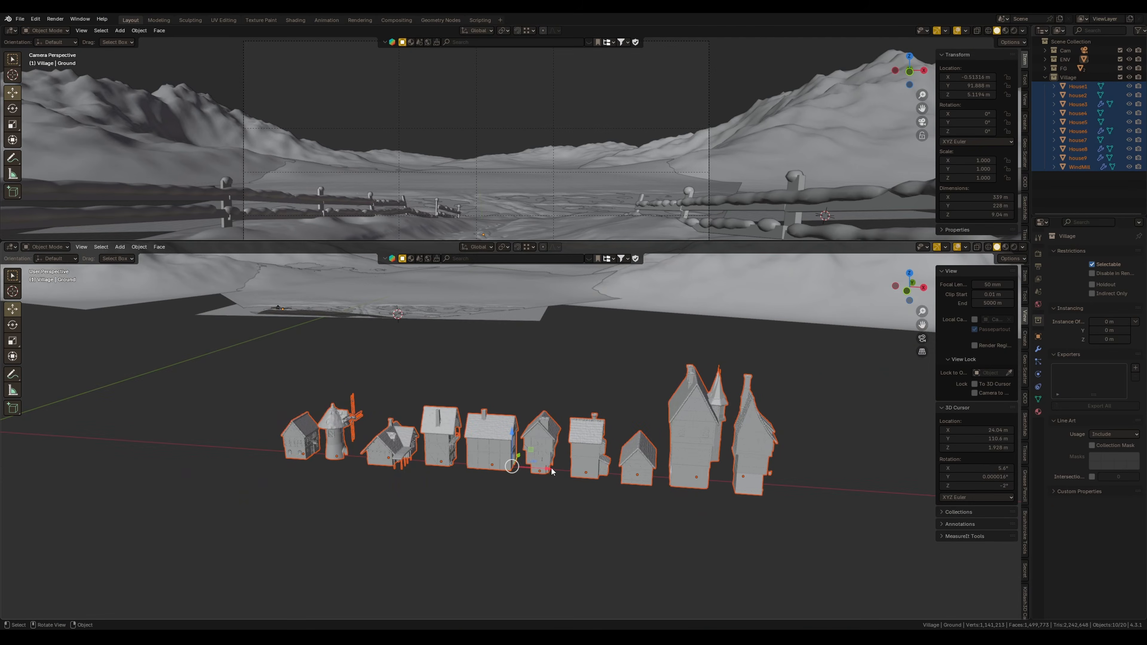
# Switch the lower viewport to a top view of the village ground
pyautogui.moveTo(567, 440); pyautogui.dragTo(571, 466, button='middle')
pyautogui.press('KP_7')
pyautogui.keyDown('ctrl'); pyautogui.moveTo(470, 491); pyautogui.dragTo(419, 577, button='middle'); pyautogui.keyUp('ctrl')
pyautogui.keyDown('shift'); pyautogui.moveTo(420, 577); pyautogui.dragTo(495, 366, button='middle'); pyautogui.keyUp('shift')
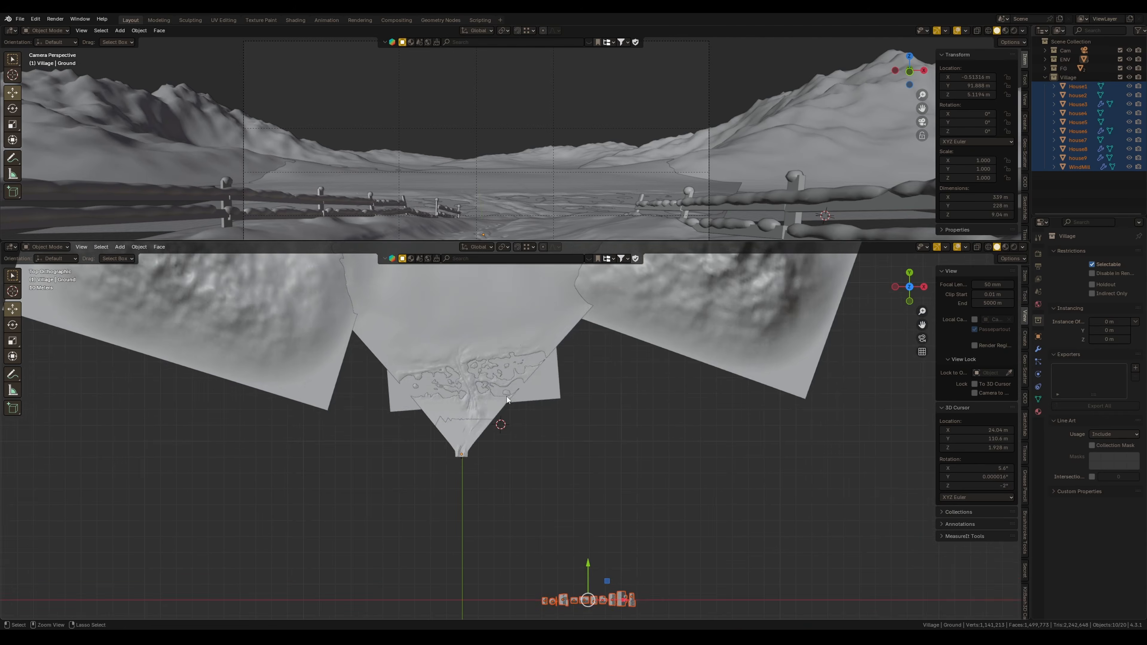
# Review the House1 weight painting along the ground's village paths
pyautogui.scroll(3, 496, 365)
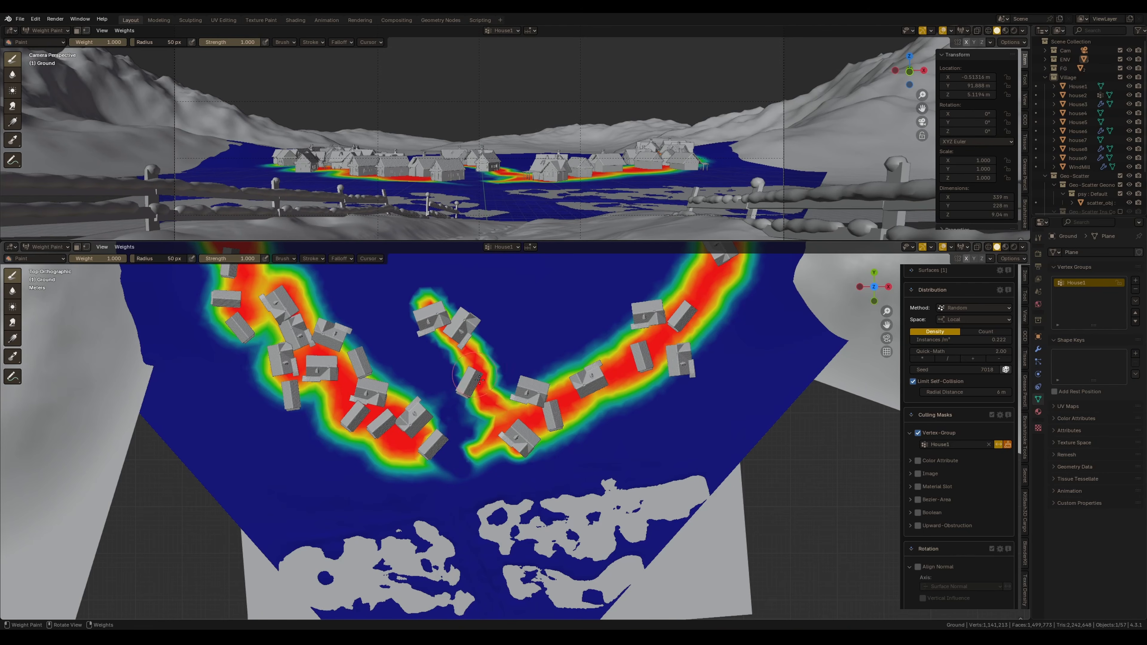
pyautogui.moveTo(479, 380); pyautogui.dragTo(504, 414)
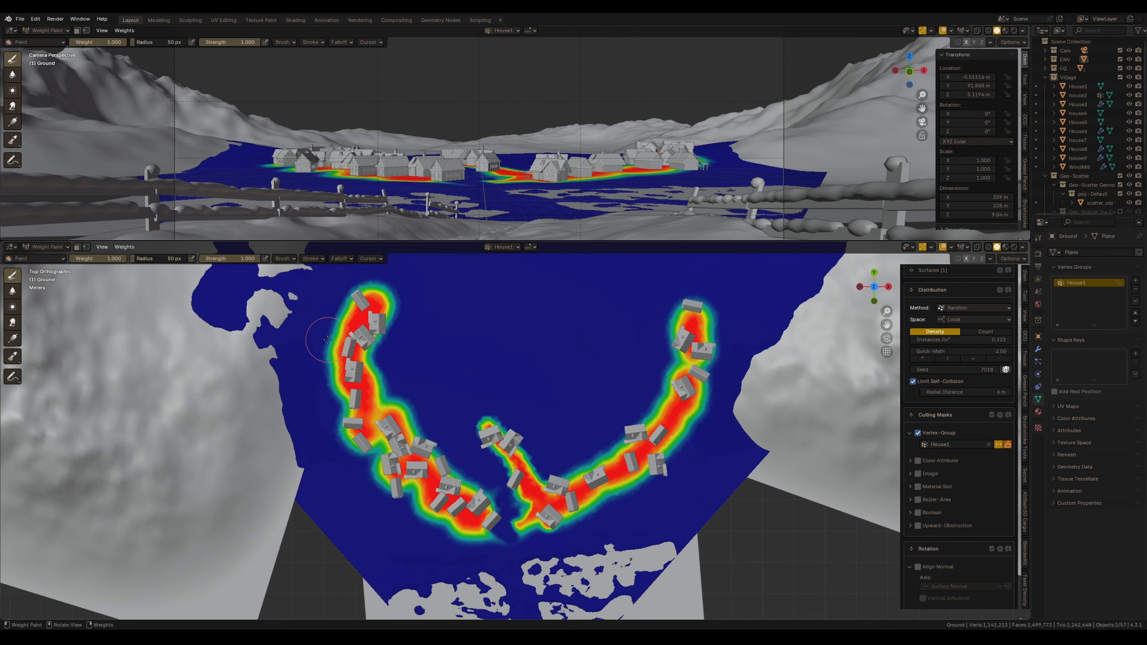
pyautogui.moveTo(328, 340); pyautogui.dragTo(294, 337)
pyautogui.moveTo(721, 313)
pyautogui.mouseDown()
pyautogui.moveTo(759, 271)
pyautogui.moveTo(732, 274)
pyautogui.mouseUp()
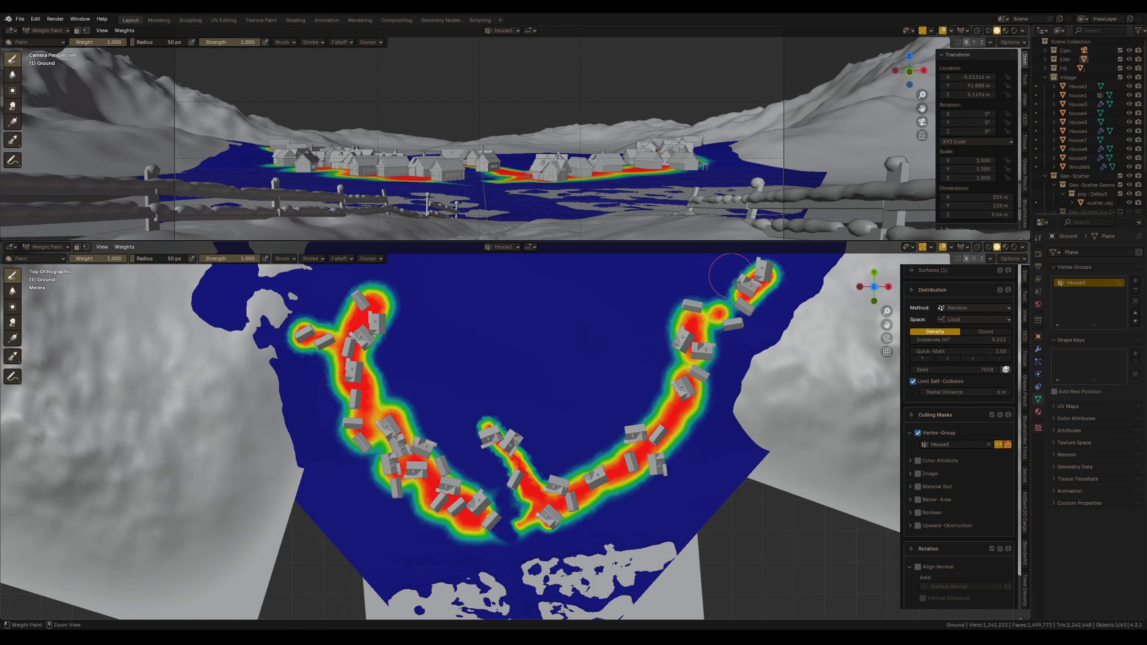
pyautogui.keyDown('ctrl'); pyautogui.moveTo(732, 274); pyautogui.dragTo(691, 321, button='middle'); pyautogui.keyUp('ctrl')
pyautogui.keyDown('shift'); pyautogui.moveTo(656, 364); pyautogui.dragTo(643, 395, button='middle'); pyautogui.keyUp('shift')
pyautogui.click(631, 376)
pyautogui.click(657, 365)
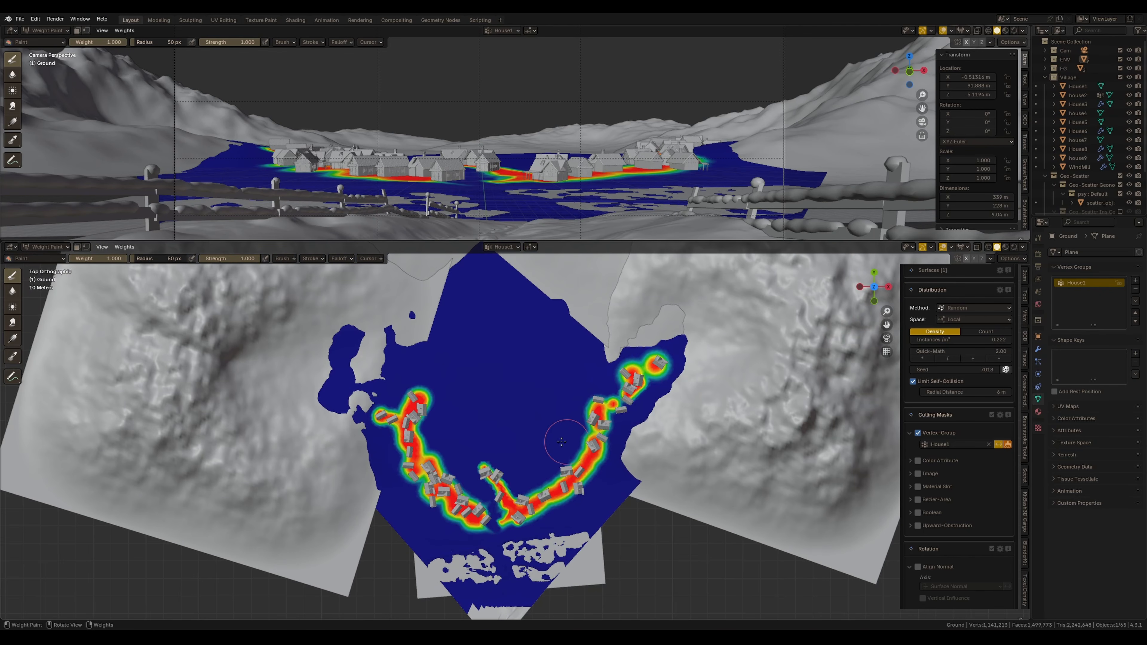
pyautogui.keyDown('ctrl'); pyautogui.moveTo(571, 441); pyautogui.dragTo(568, 390, button='middle'); pyautogui.keyUp('ctrl')
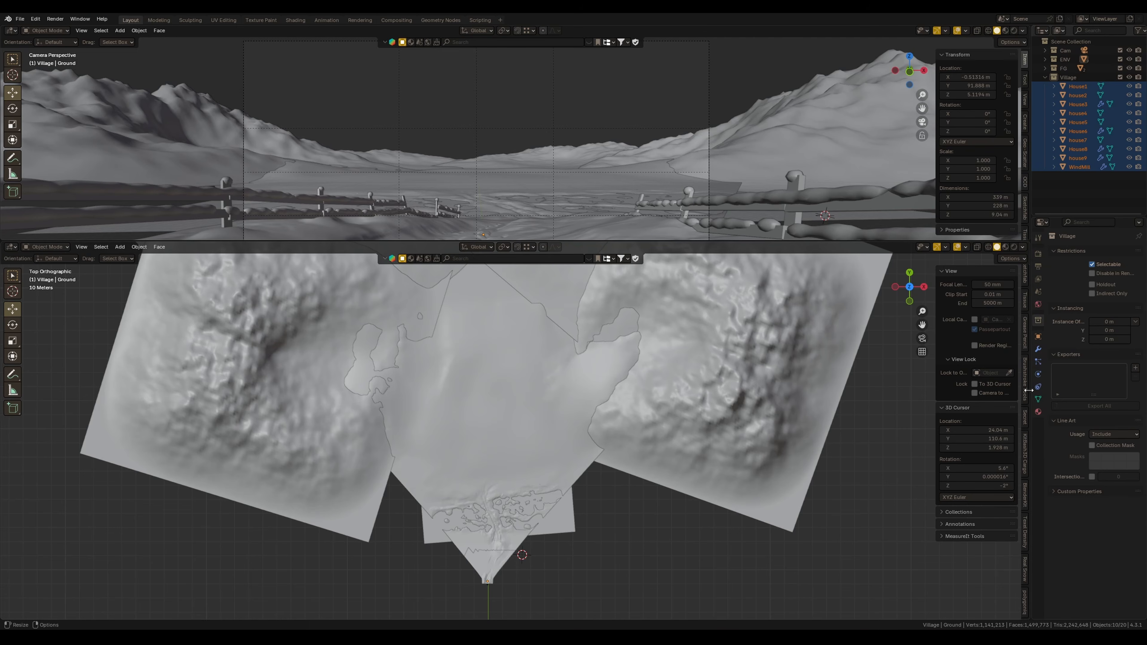
# Open the Geo-Scatter panel and scatter the Default Preset on the ground object
pyautogui.scroll(3, 1025, 401)
pyautogui.scroll(5, 1025, 346)
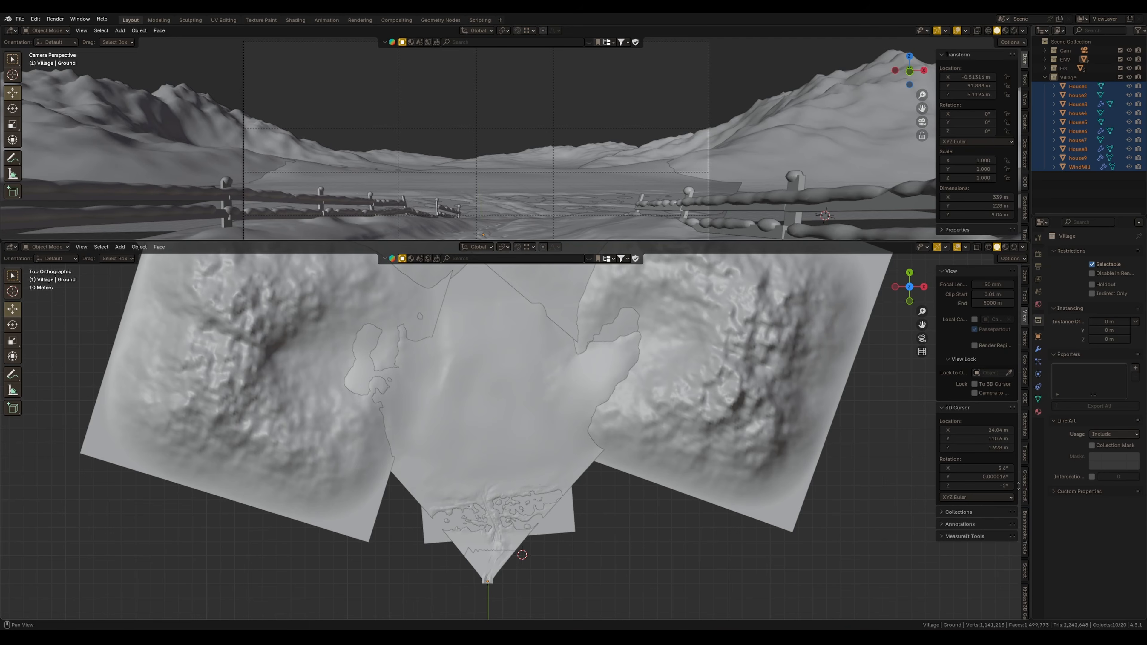
pyautogui.click(1025, 373)
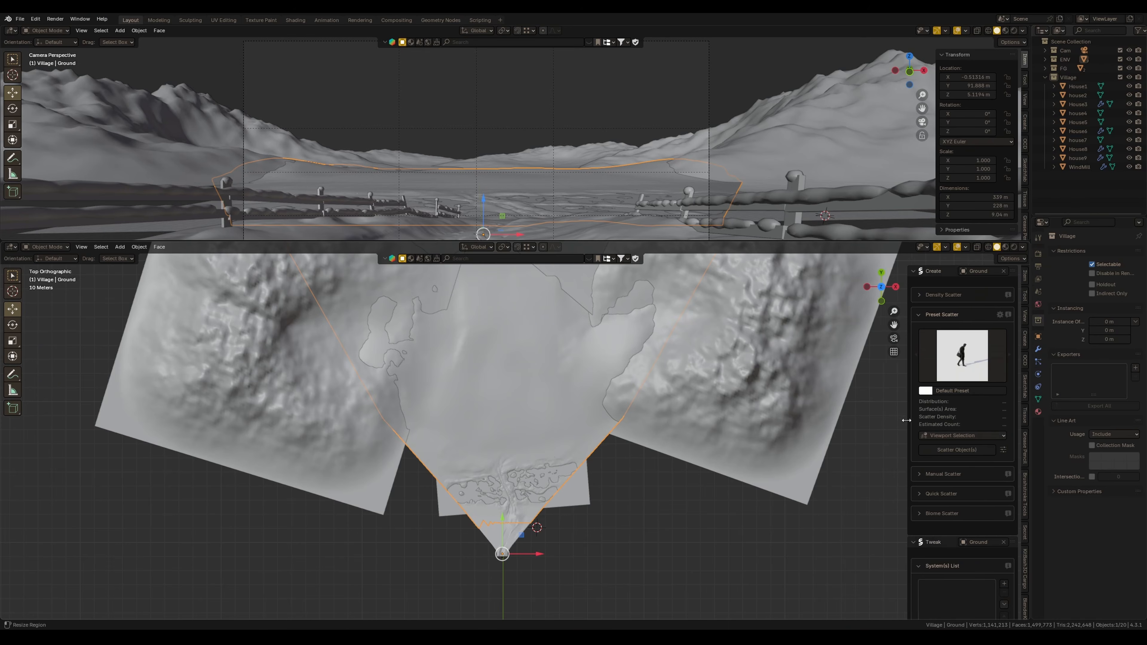
pyautogui.scroll(4, 501, 445)
pyautogui.scroll(1, 500, 445)
# Add a vertex group named House1 to the ground in Weight Paint mode and paint its weights along the village area
pyautogui.hotkey('ctrl', 'Tab')
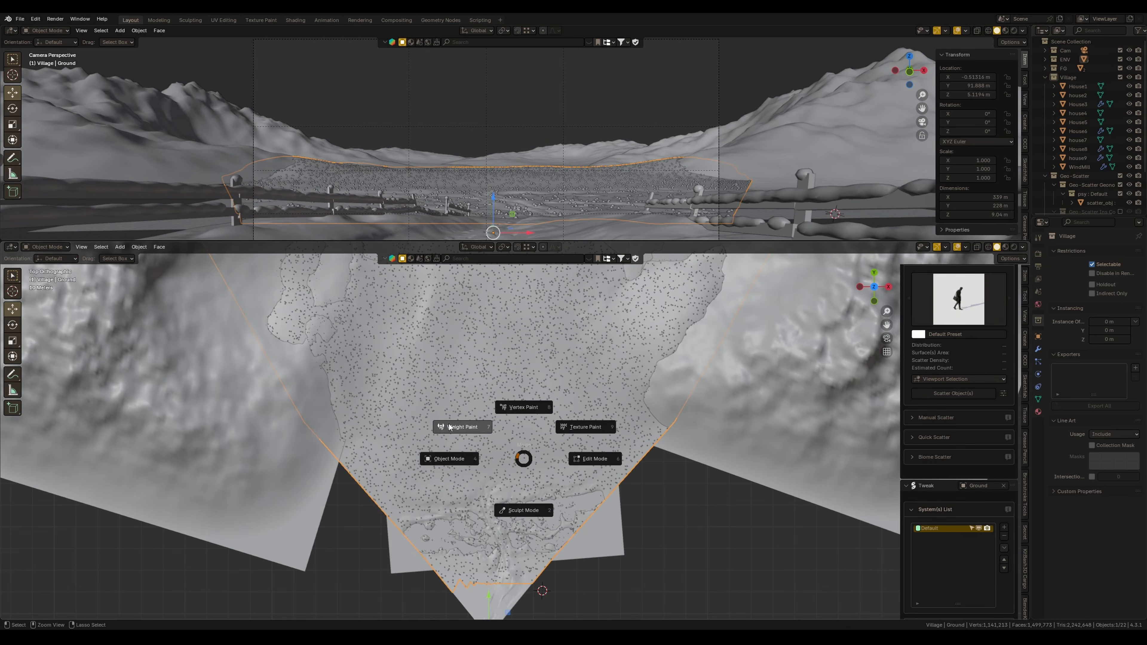
pyautogui.click(466, 429)
pyautogui.click(1038, 399)
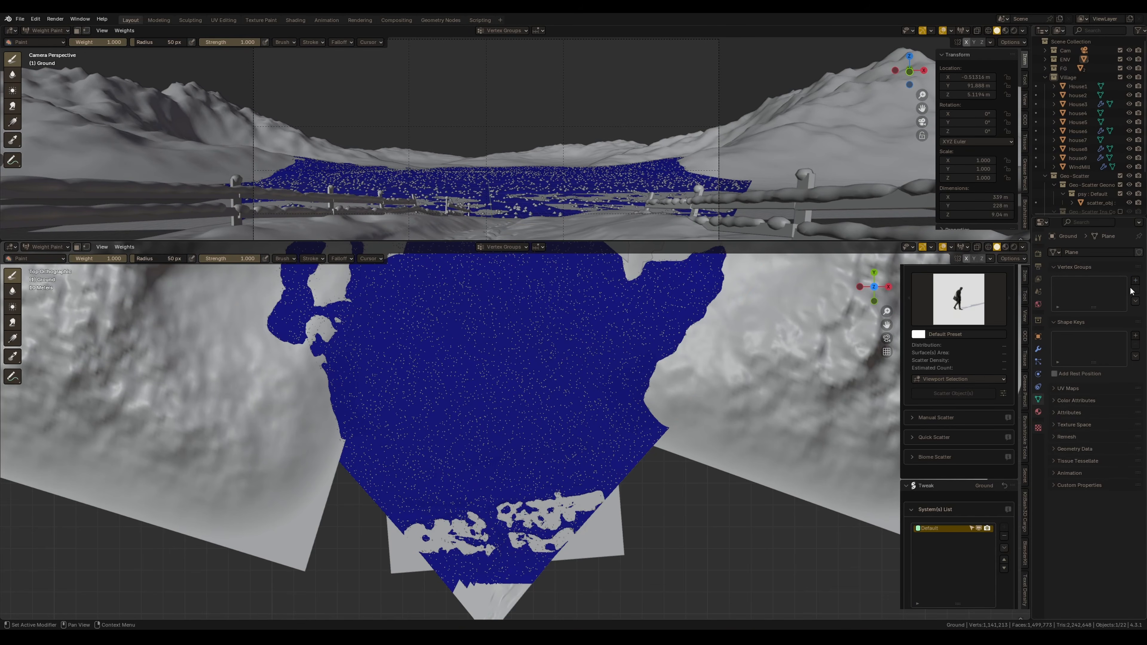
pyautogui.click(1136, 280)
pyautogui.doubleClick(1067, 283)
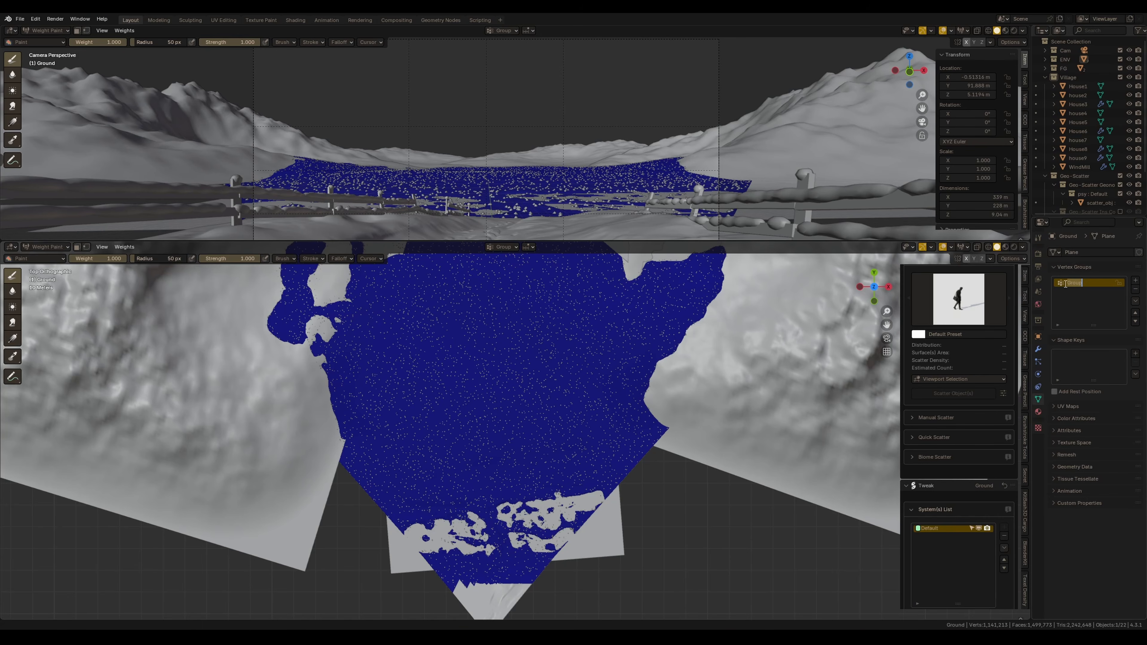
pyautogui.write('House1')
pyautogui.press('Return')
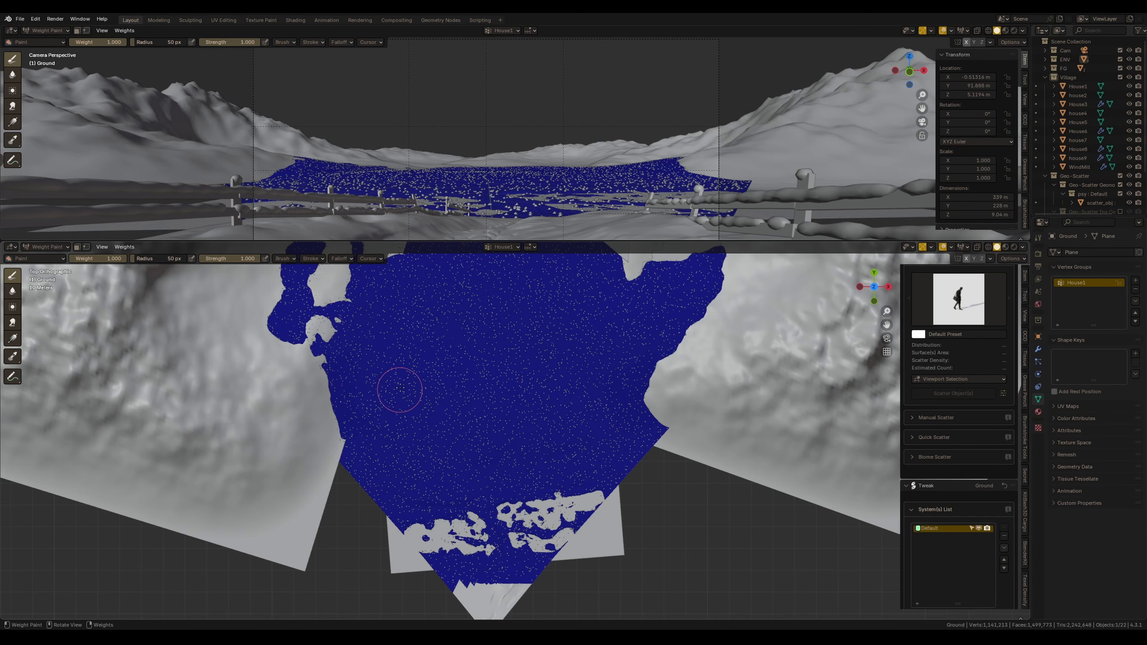
pyautogui.moveTo(407, 408)
pyautogui.mouseDown()
pyautogui.moveTo(465, 465)
pyautogui.moveTo(531, 457)
pyautogui.moveTo(582, 427)
pyautogui.moveTo(617, 335)
pyautogui.moveTo(379, 371)
pyautogui.moveTo(391, 327)
pyautogui.moveTo(382, 362)
pyautogui.moveTo(429, 465)
pyautogui.moveTo(502, 475)
pyautogui.moveTo(537, 413)
pyautogui.mouseUp()
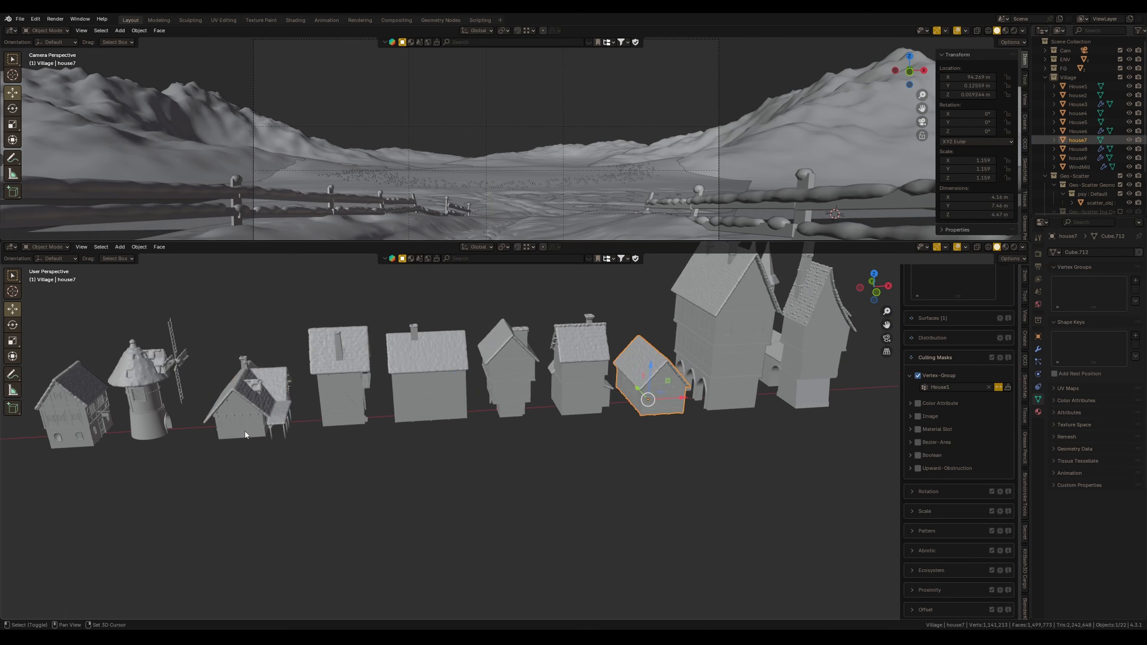
pyautogui.moveTo(669, 543); pyautogui.dragTo(725, 544, button='middle')
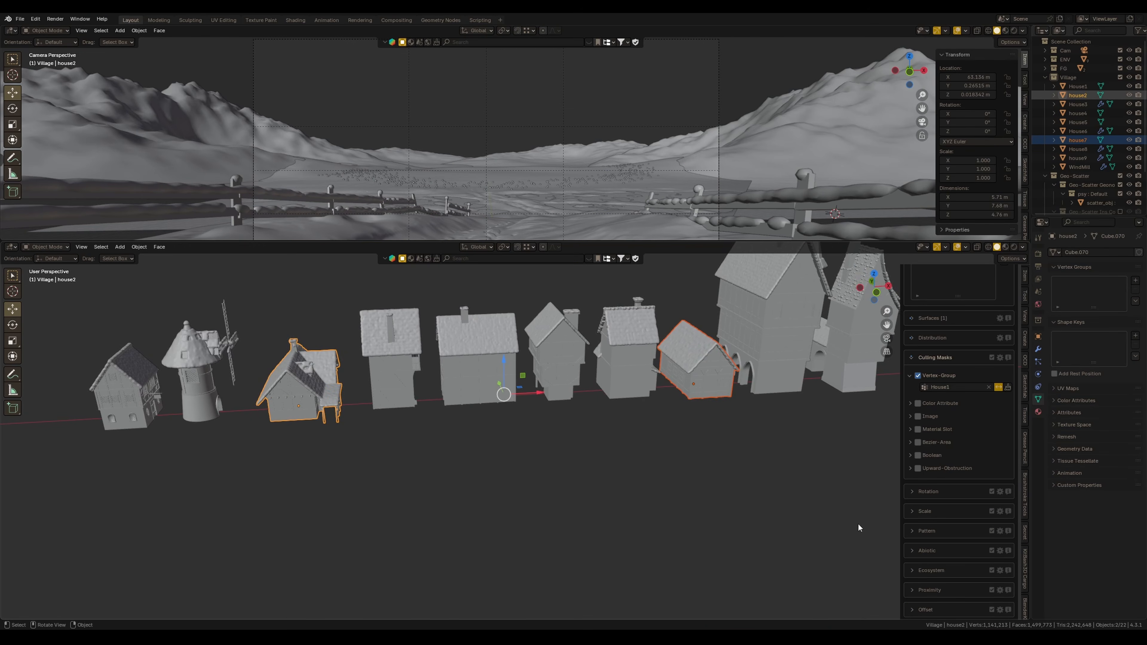
# Add the selected house models as scatter instances from the viewport selection
pyautogui.scroll(-10, 935, 502)
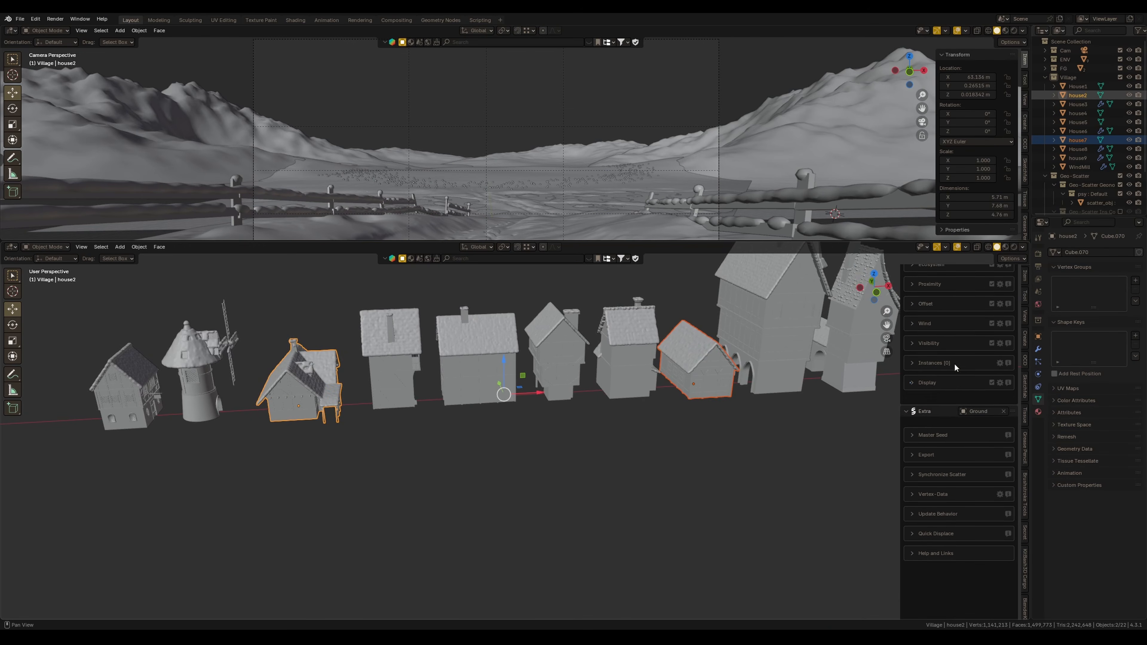
pyautogui.click(922, 422)
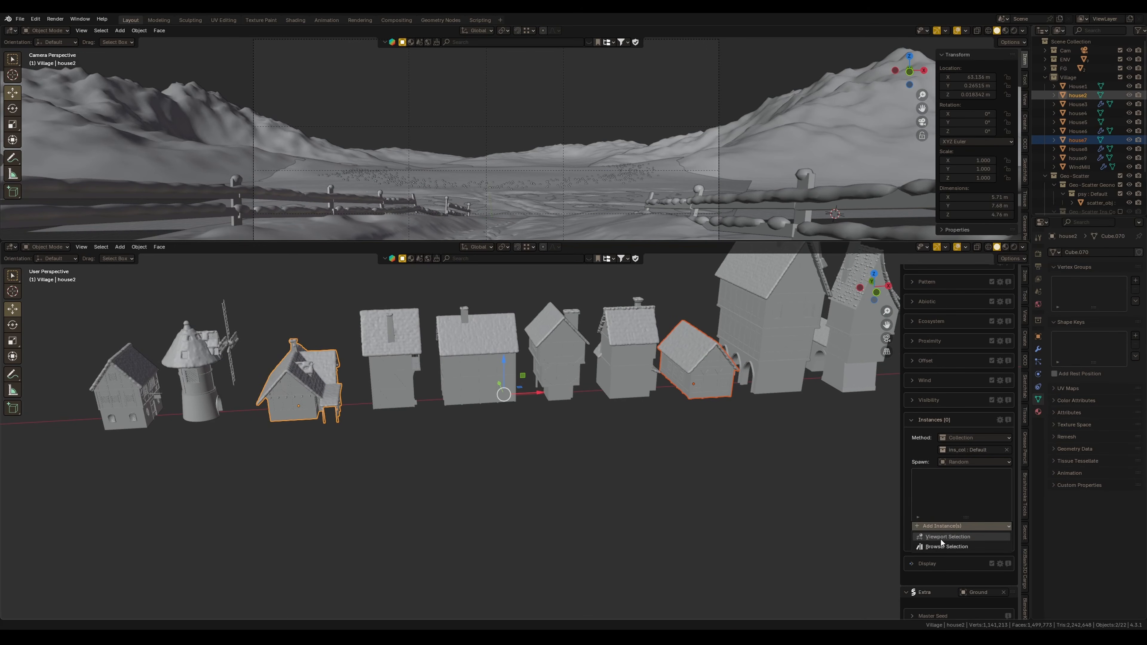
pyautogui.click(934, 528)
# Enable Limit Self-Collision for the scatter with a radial distance of 5 m
pyautogui.scroll(-4, 969, 551)
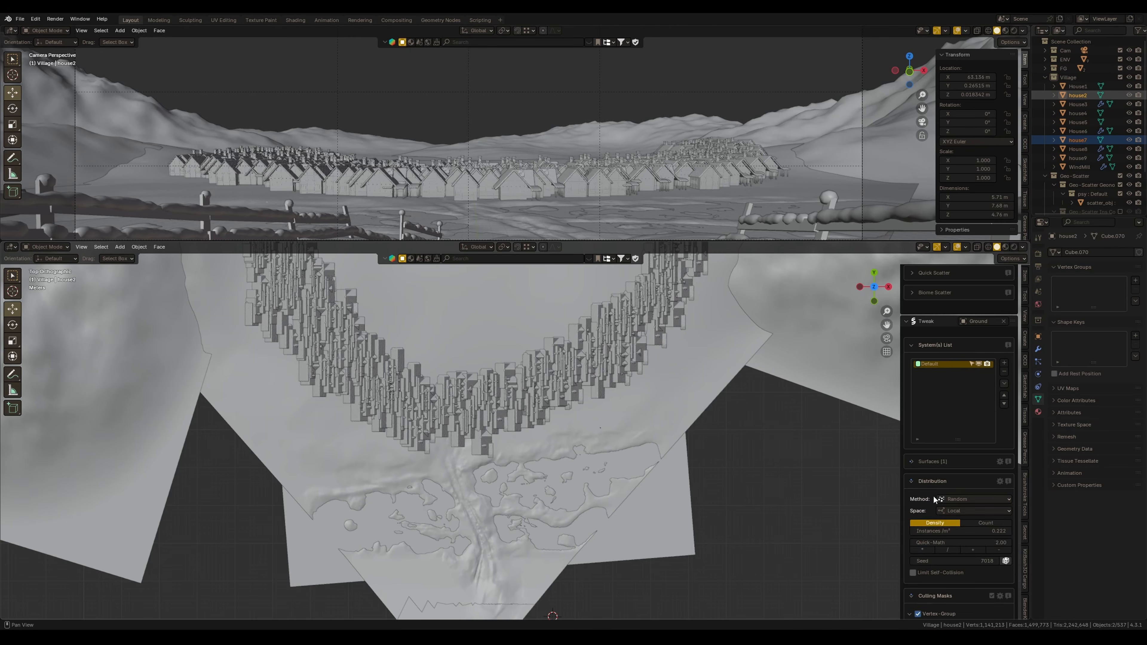
pyautogui.scroll(-5, 936, 500)
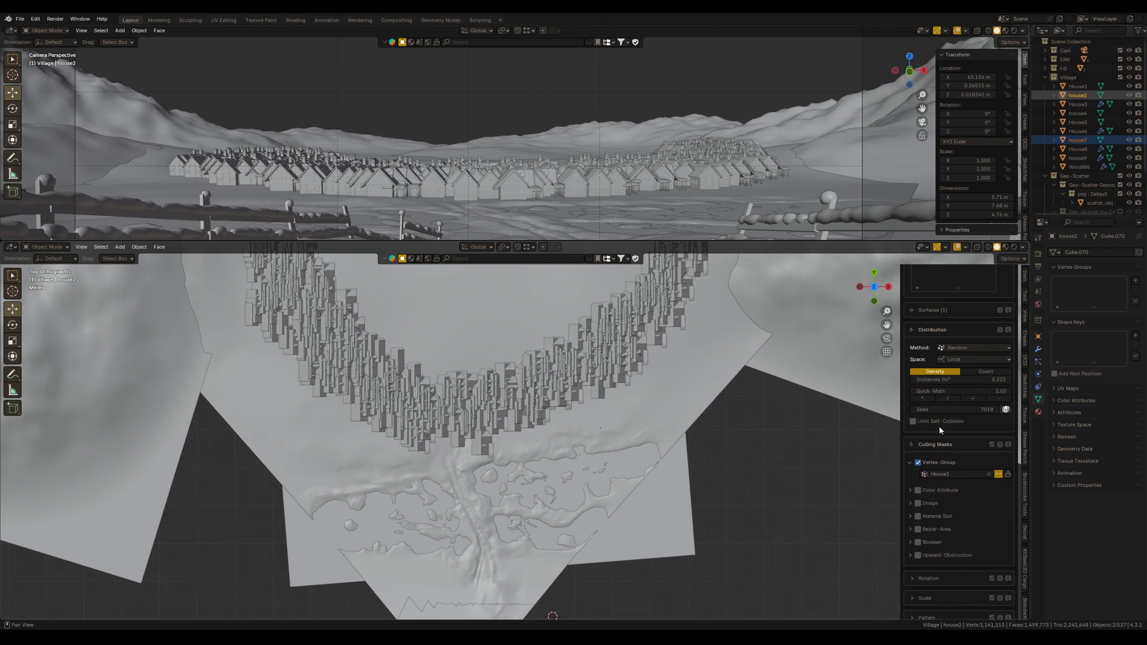
pyautogui.click(914, 422)
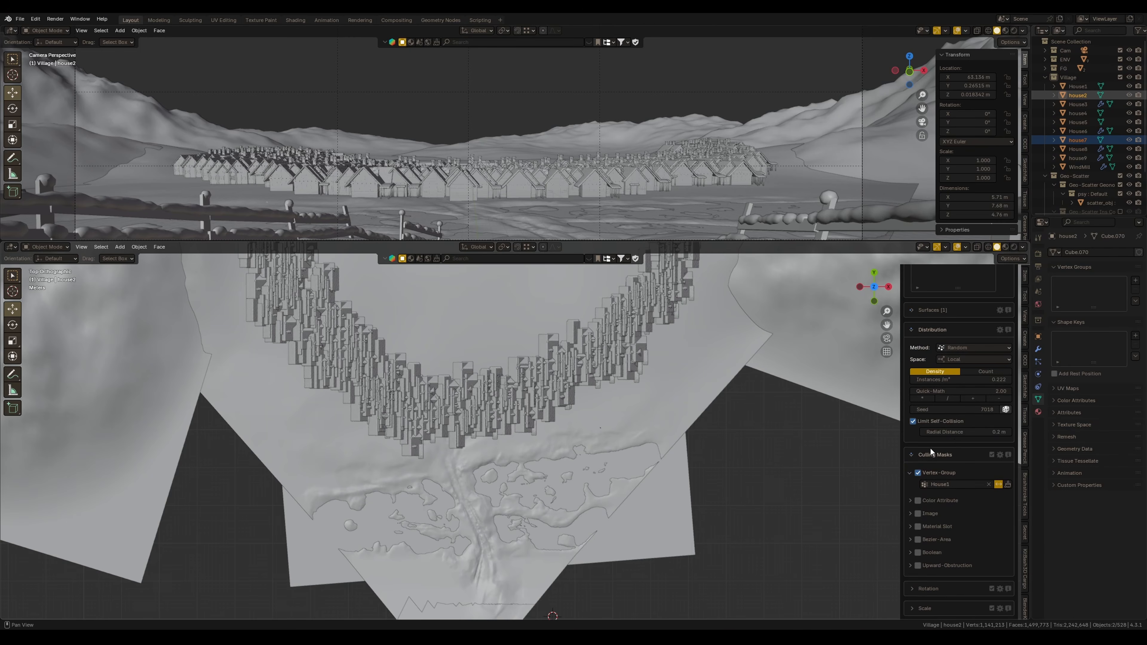
pyautogui.click(965, 432)
pyautogui.press('Return')
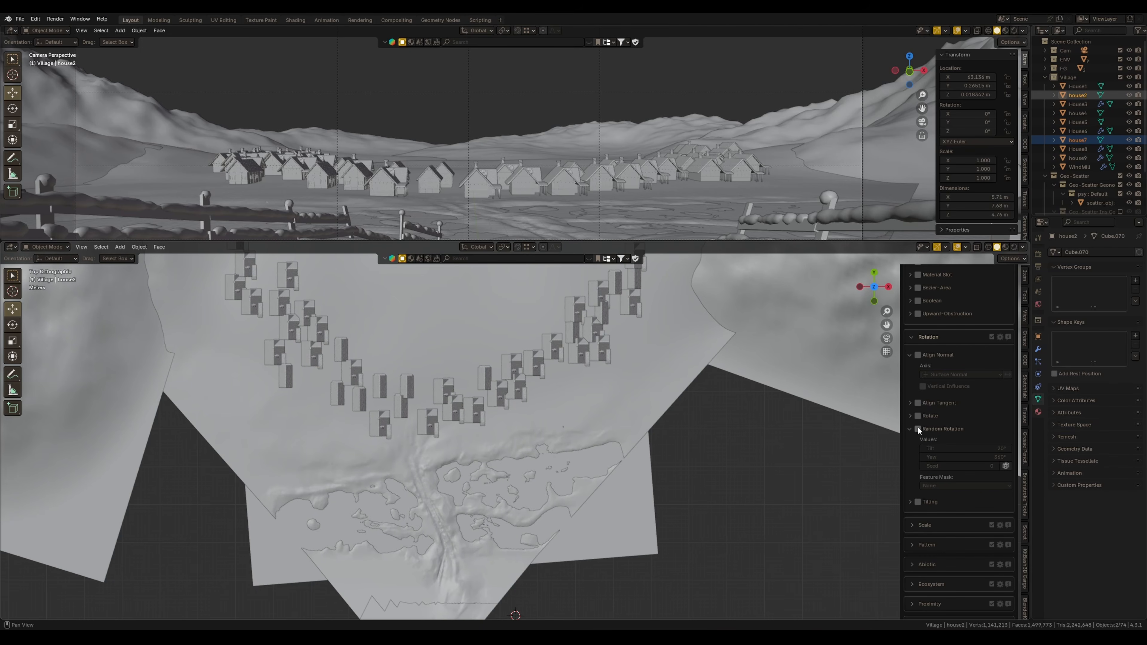
# Enable Random Rotation for the scattered houses with a tilt of 15°
pyautogui.click(918, 429)
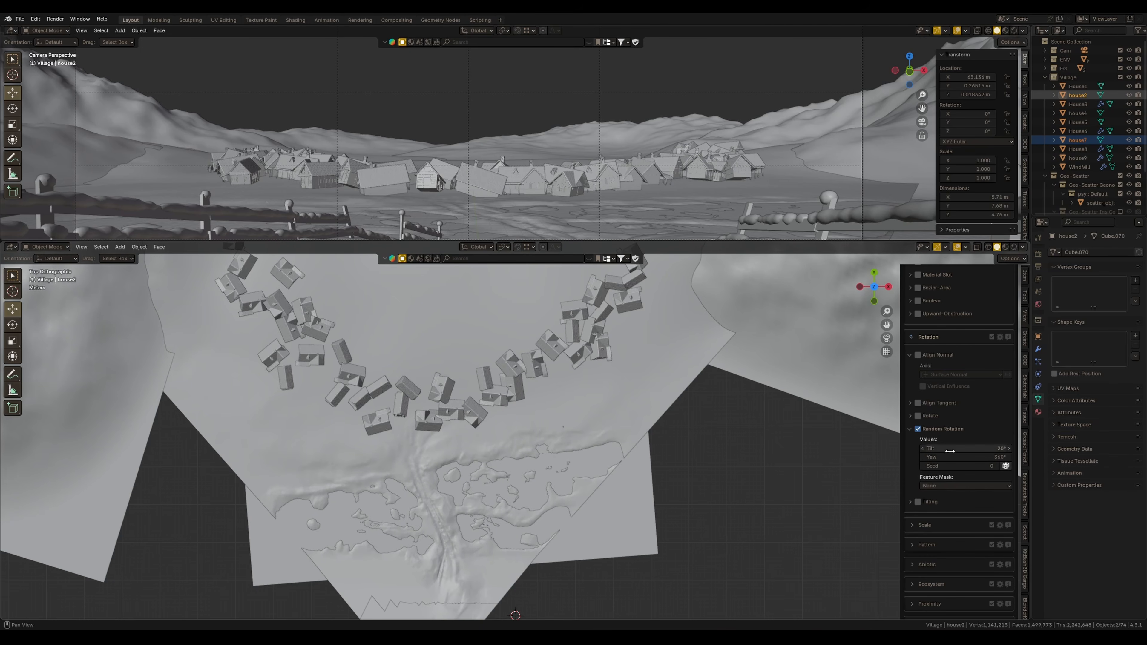
pyautogui.write('0')
pyautogui.press('Return')
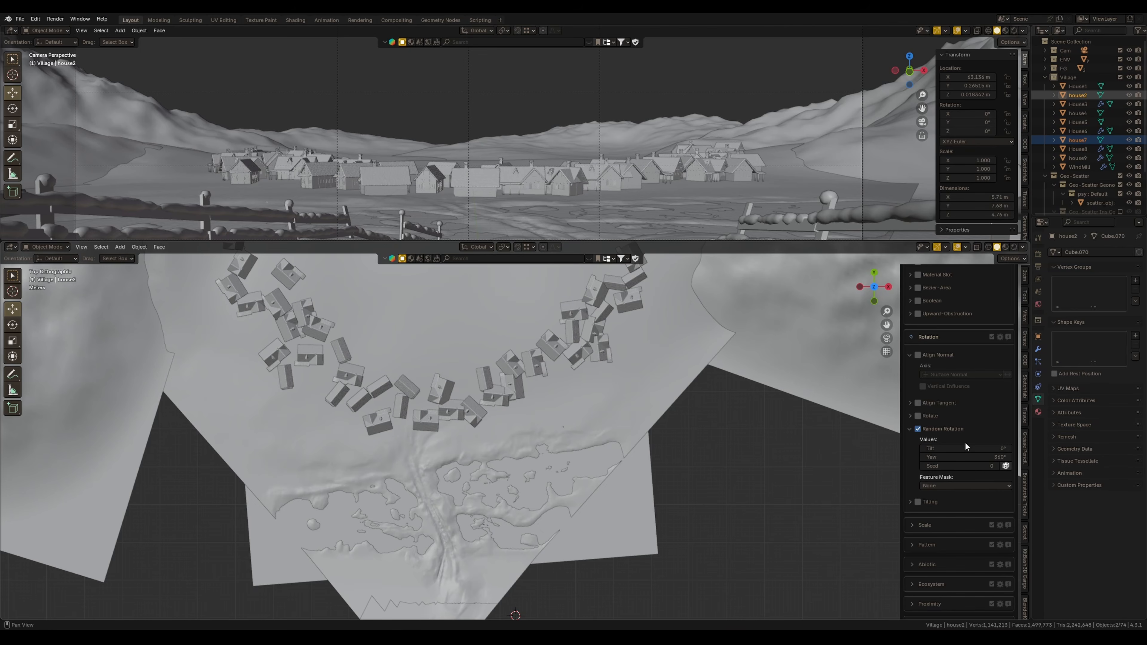
pyautogui.click(966, 448)
pyautogui.write('15')
pyautogui.press('Return')
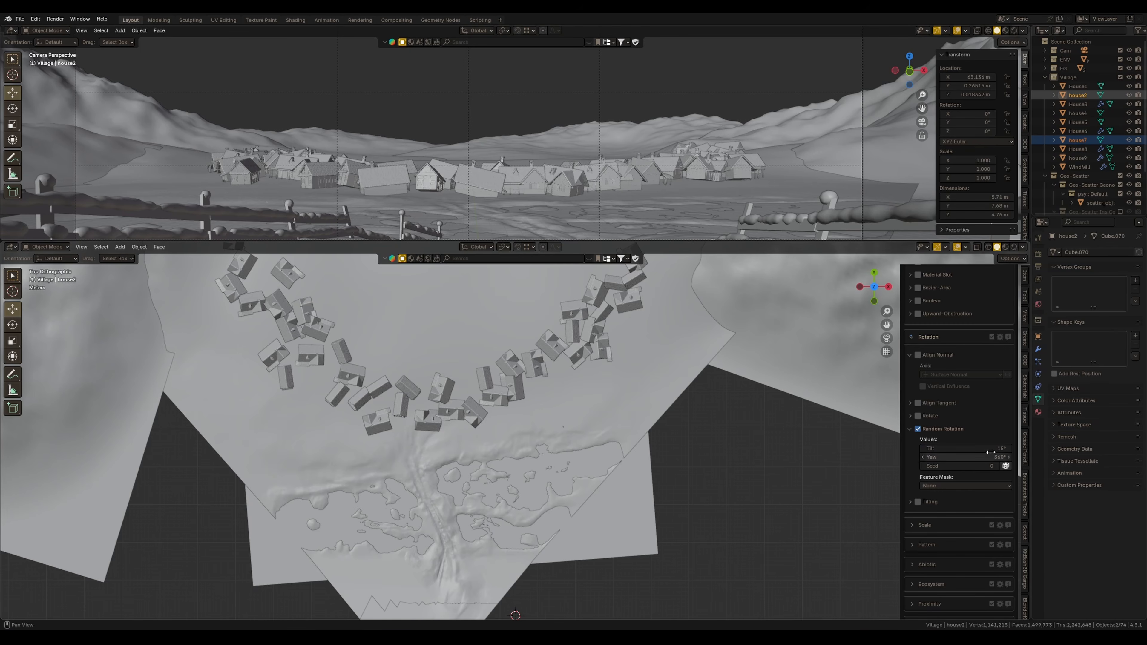
# Set the self-collision radial distance to 4 m
pyautogui.press('Return')
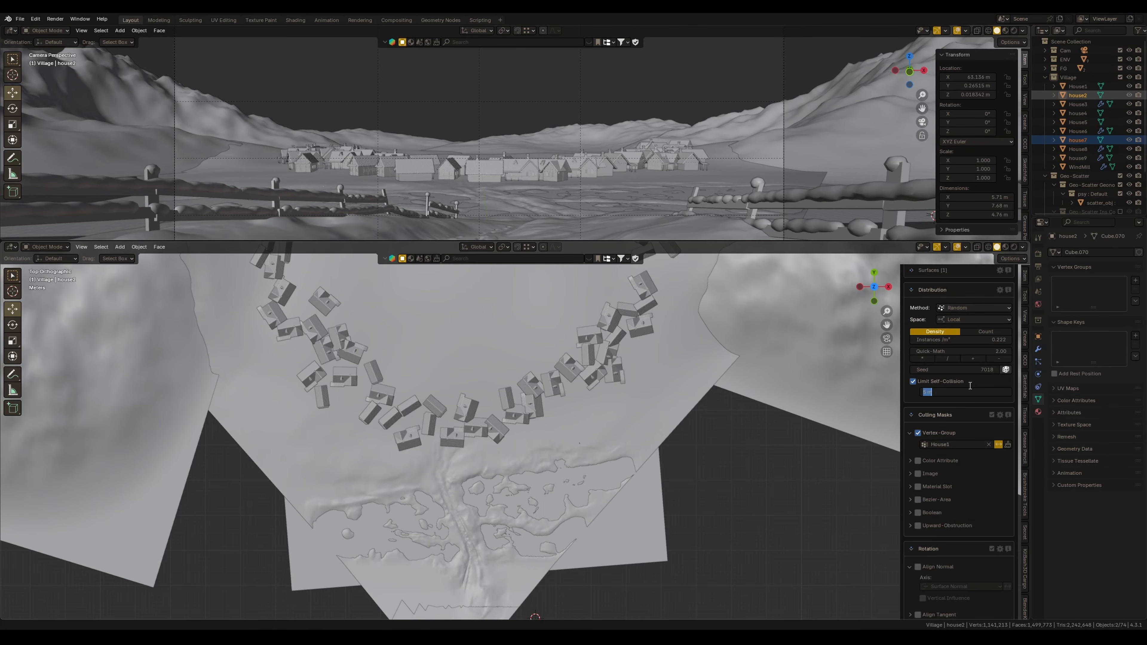
pyautogui.press('Return')
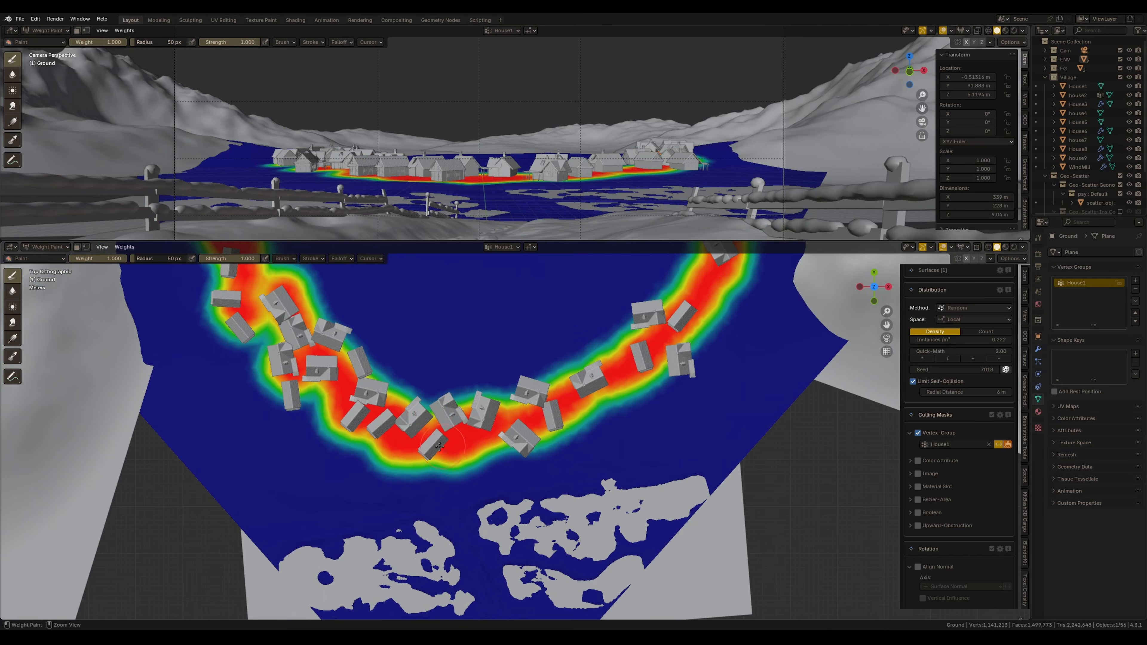
pyautogui.moveTo(445, 468)
pyautogui.mouseDown()
pyautogui.moveTo(456, 397)
pyautogui.moveTo(447, 457)
pyautogui.moveTo(486, 404)
pyautogui.moveTo(469, 351)
pyautogui.moveTo(433, 312)
pyautogui.mouseUp()
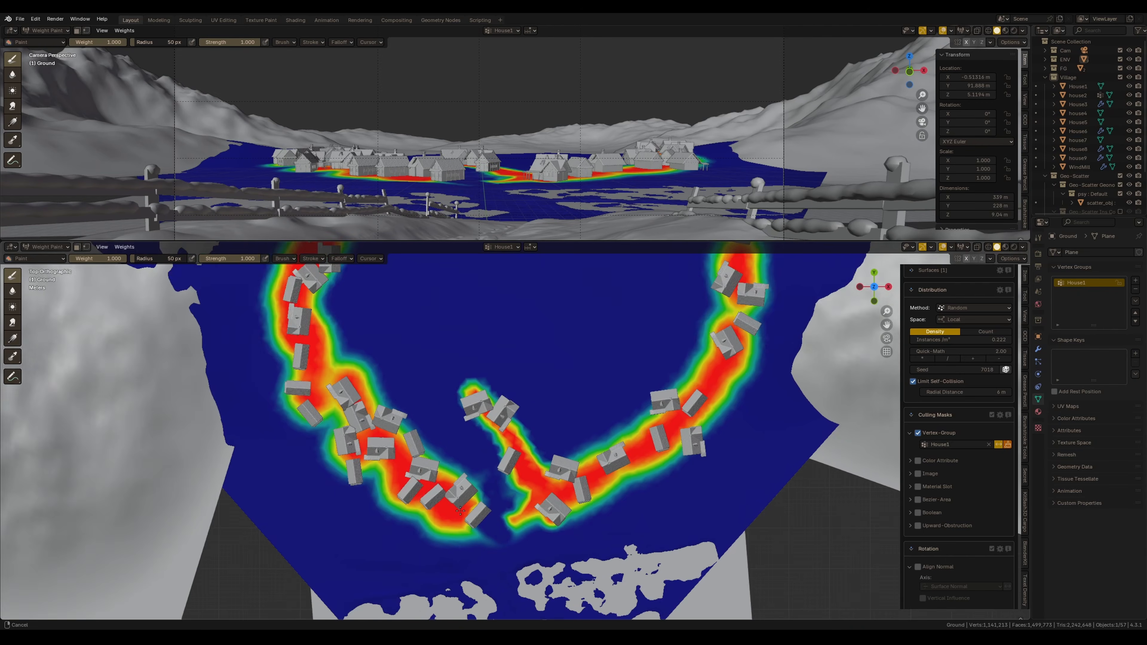
pyautogui.scroll(-1, 461, 511)
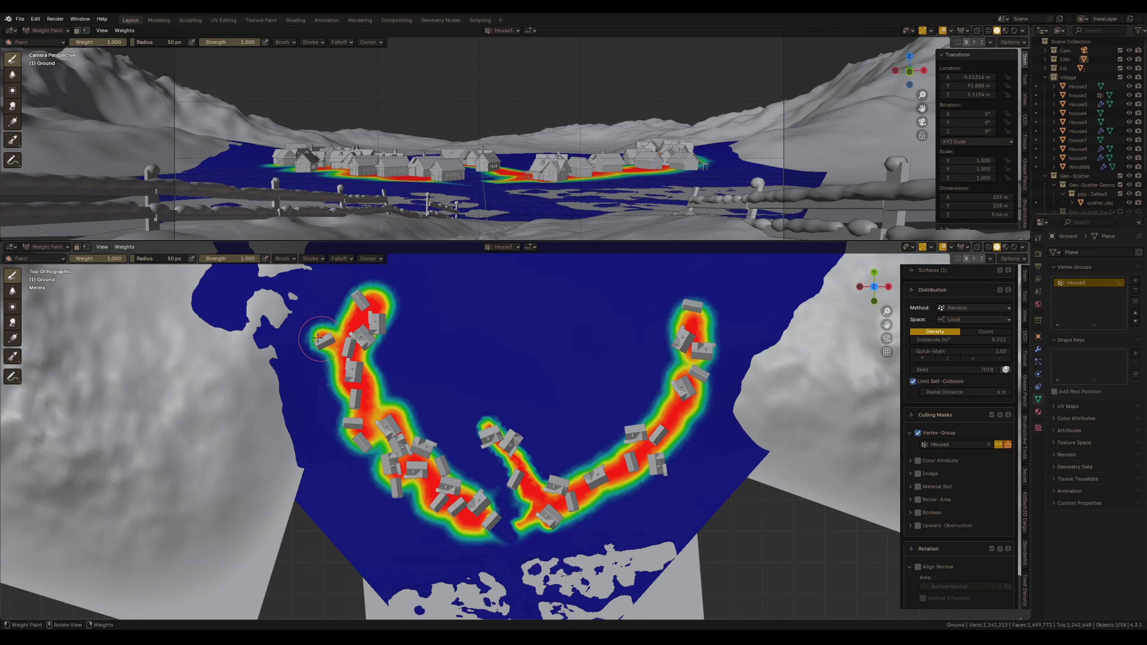
# Select the next group of house models in the viewport for a second scatter layer
pyautogui.scroll(-3, 701, 346)
pyautogui.scroll(8, 464, 372)
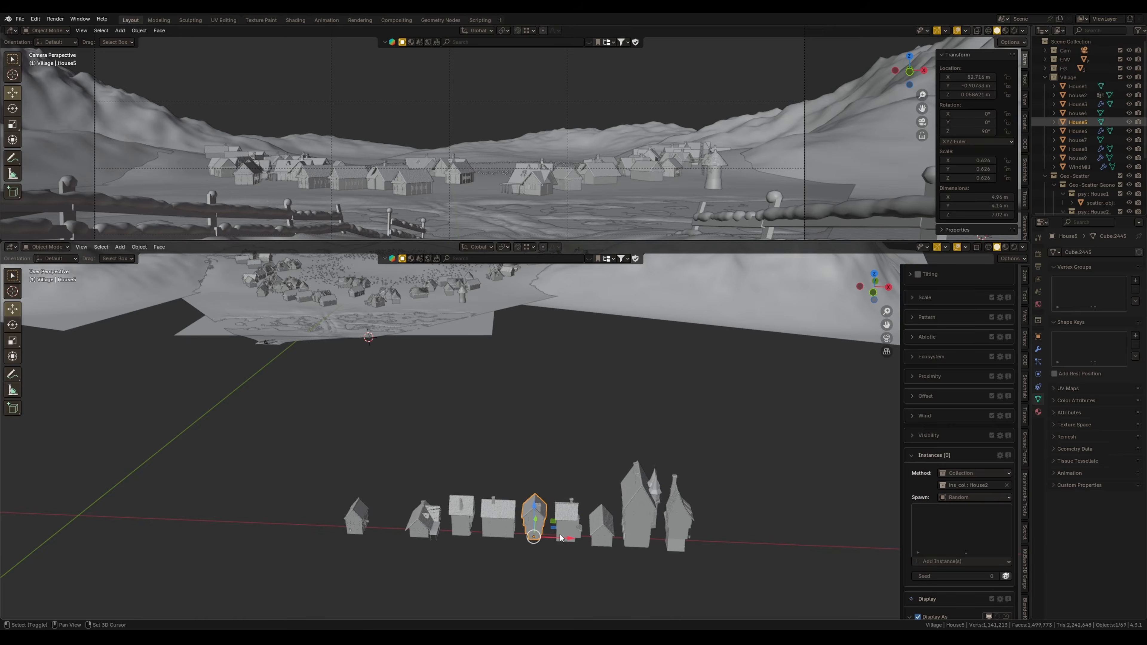
pyautogui.keyDown('shift'); pyautogui.click(559, 549); pyautogui.keyUp('shift')
pyautogui.keyDown('shift'); pyautogui.moveTo(458, 473); pyautogui.dragTo(559, 531); pyautogui.keyUp('shift')
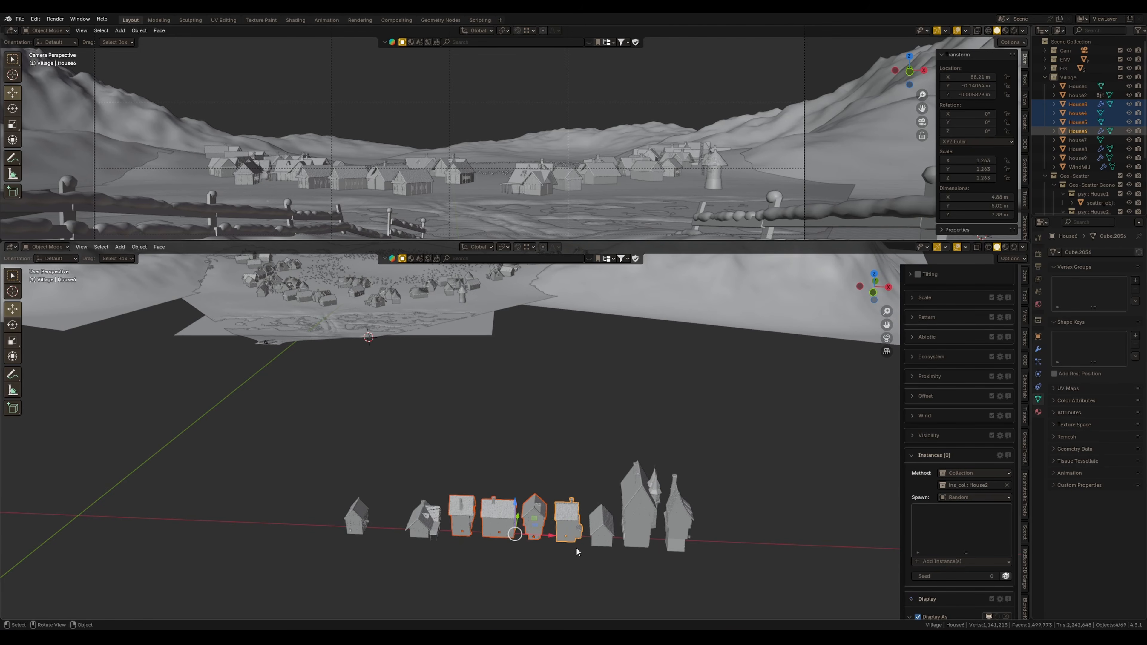
pyautogui.keyDown('shift'); pyautogui.moveTo(558, 531); pyautogui.dragTo(511, 507, button='middle'); pyautogui.keyUp('shift')
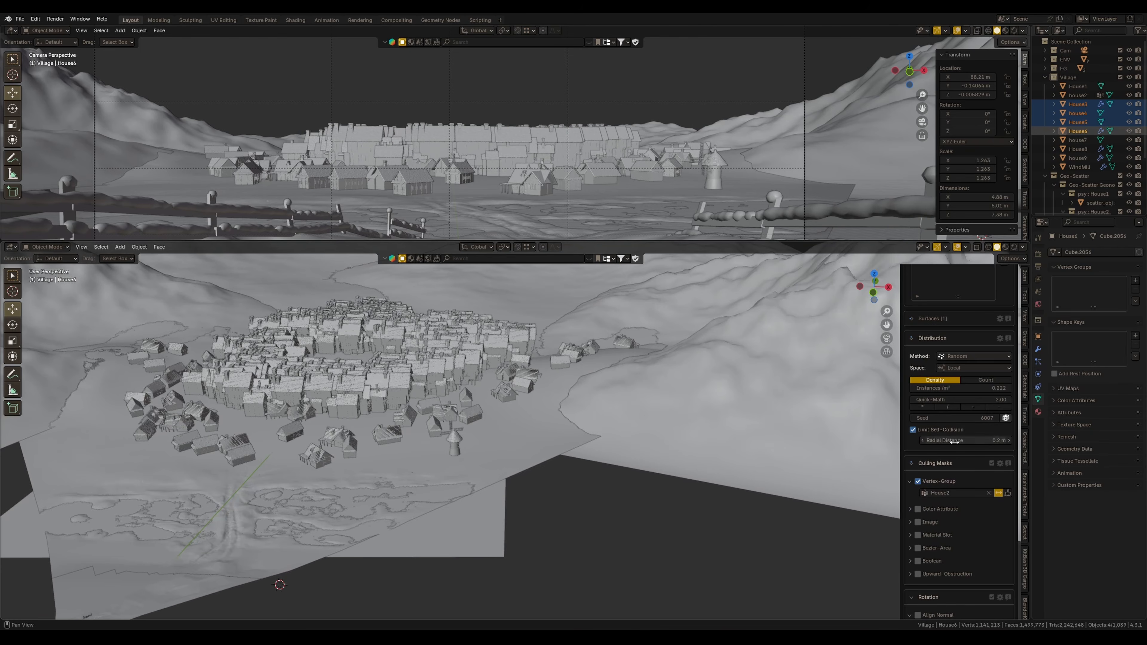
# Adjust the second layer's radial distance and enable its Random Rotation
pyautogui.moveTo(971, 442); pyautogui.dragTo(983, 442)
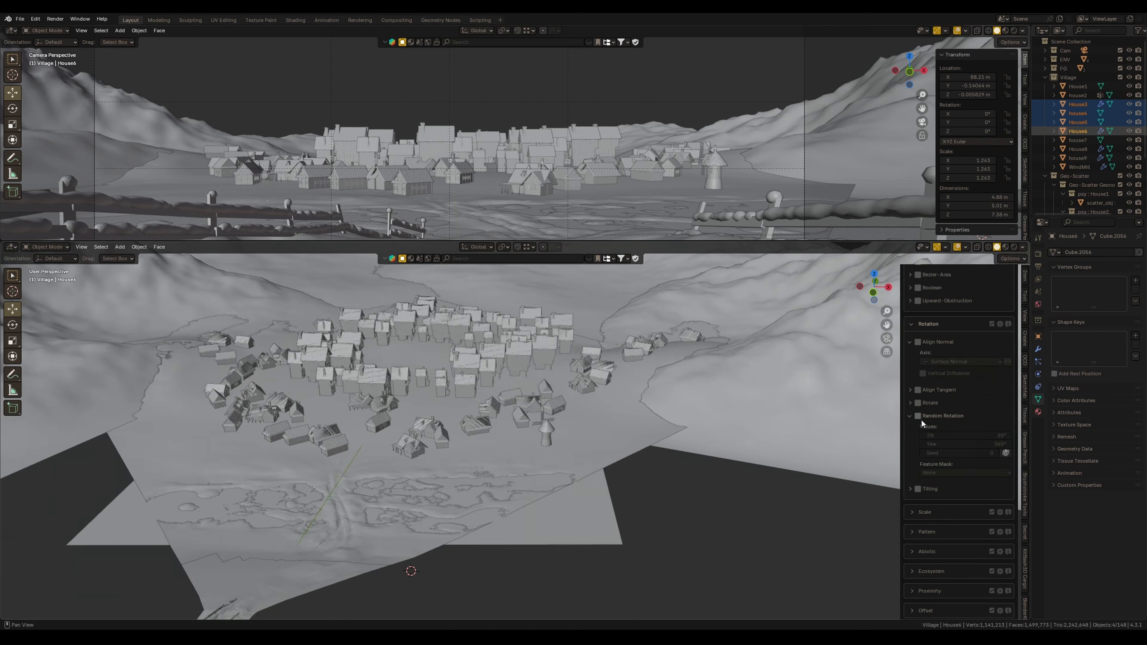
pyautogui.click(918, 416)
pyautogui.click(959, 436)
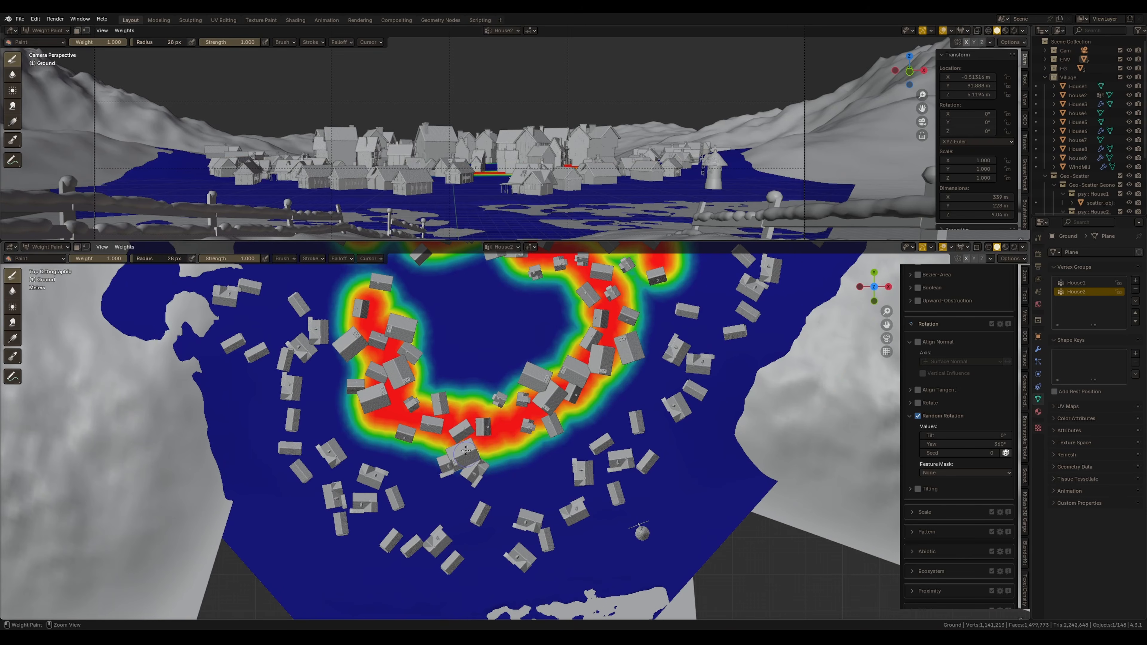
# Paint the House2 vertex group's weights in a ring around the village center
pyautogui.moveTo(465, 456); pyautogui.dragTo(585, 357)
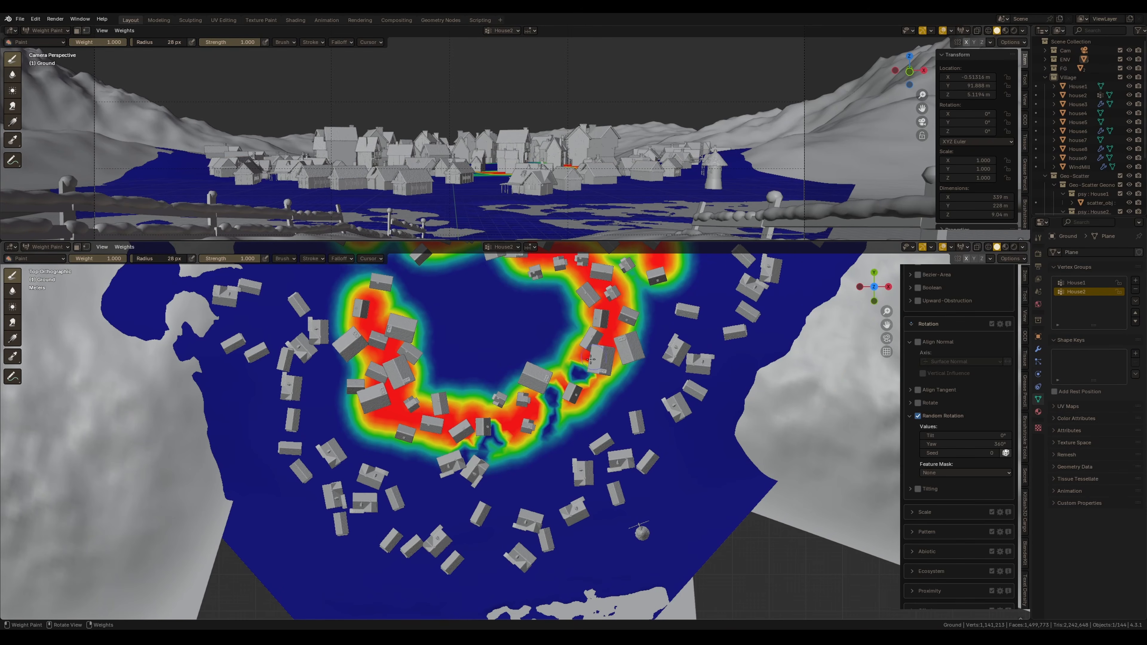
pyautogui.keyDown('shift'); pyautogui.moveTo(585, 357); pyautogui.dragTo(560, 427, button='middle'); pyautogui.keyUp('shift')
pyautogui.keyDown('ctrl'); pyautogui.moveTo(601, 417); pyautogui.dragTo(612, 415); pyautogui.keyUp('ctrl')
pyautogui.moveTo(601, 280)
pyautogui.keyDown('ctrl'); pyautogui.mouseDown()
pyautogui.moveTo(607, 300)
pyautogui.moveTo(626, 280)
pyautogui.mouseUp(); pyautogui.keyUp('ctrl')
pyautogui.keyDown('shift'); pyautogui.moveTo(504, 311); pyautogui.dragTo(560, 364, button='middle'); pyautogui.keyUp('shift')
pyautogui.moveTo(561, 364)
pyautogui.keyDown('ctrl'); pyautogui.mouseDown()
pyautogui.moveTo(547, 367)
pyautogui.moveTo(548, 348)
pyautogui.mouseUp(); pyautogui.keyUp('ctrl')
pyautogui.keyDown('ctrl'); pyautogui.moveTo(487, 324); pyautogui.dragTo(492, 315); pyautogui.keyUp('ctrl')
pyautogui.keyDown('shift'); pyautogui.moveTo(492, 315); pyautogui.dragTo(522, 384, button='middle'); pyautogui.keyUp('shift')
pyautogui.keyDown('ctrl'); pyautogui.moveTo(511, 370); pyautogui.dragTo(504, 355); pyautogui.keyUp('ctrl')
pyautogui.keyDown('shift'); pyautogui.moveTo(502, 397); pyautogui.dragTo(495, 360, button='middle'); pyautogui.keyUp('shift')
pyautogui.keyDown('ctrl'); pyautogui.moveTo(480, 373); pyautogui.dragTo(474, 367); pyautogui.keyUp('ctrl')
pyautogui.keyDown('shift'); pyautogui.moveTo(476, 369); pyautogui.dragTo(512, 338, button='middle'); pyautogui.keyUp('shift')
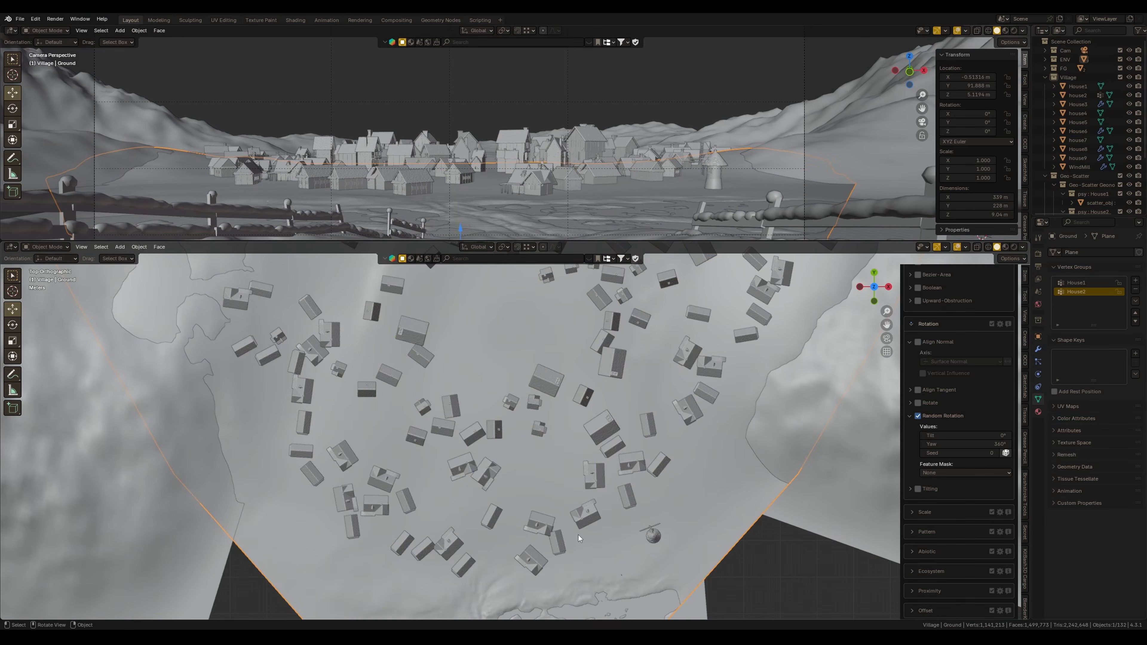
# Switch to the House1 vertex group and paint additional weight patches in the village center
pyautogui.hotkey('ctrl', 'Tab')
pyautogui.click(498, 494)
pyautogui.click(1084, 283)
pyautogui.click(435, 448)
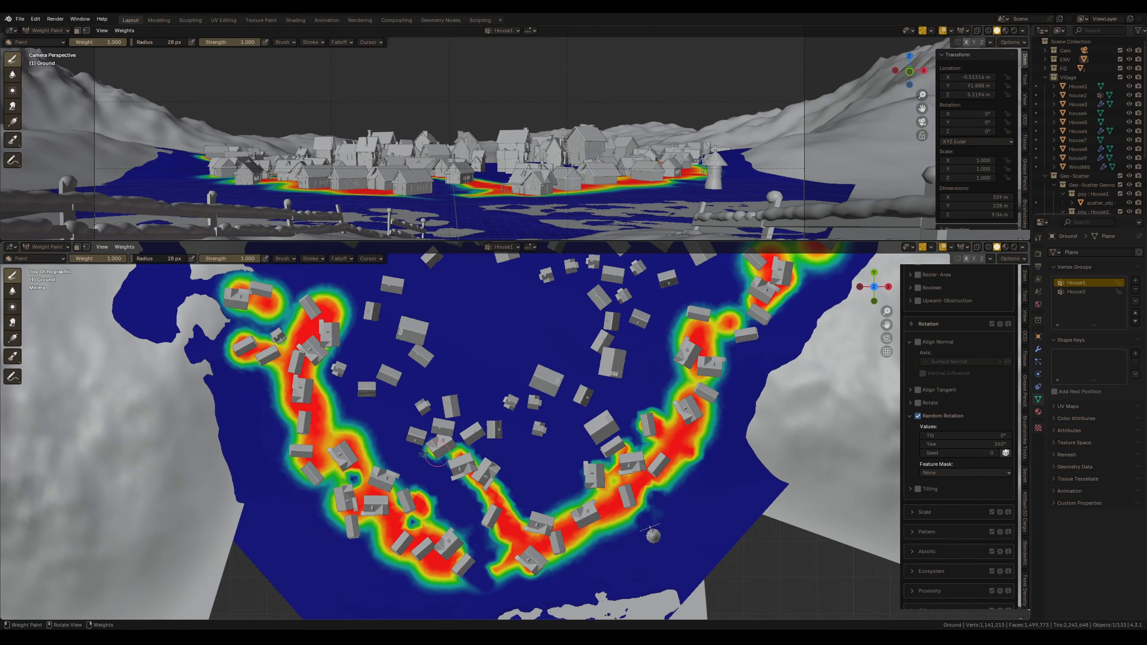
pyautogui.click(388, 424)
pyautogui.moveTo(490, 387)
pyautogui.mouseDown()
pyautogui.moveTo(480, 408)
pyautogui.moveTo(516, 457)
pyautogui.moveTo(513, 504)
pyautogui.mouseUp()
pyautogui.moveTo(510, 464); pyautogui.dragTo(511, 481)
pyautogui.moveTo(519, 391)
pyautogui.keyDown('ctrl'); pyautogui.mouseDown()
pyautogui.moveTo(518, 439)
pyautogui.moveTo(489, 389)
pyautogui.moveTo(484, 402)
pyautogui.mouseUp(); pyautogui.keyUp('ctrl')
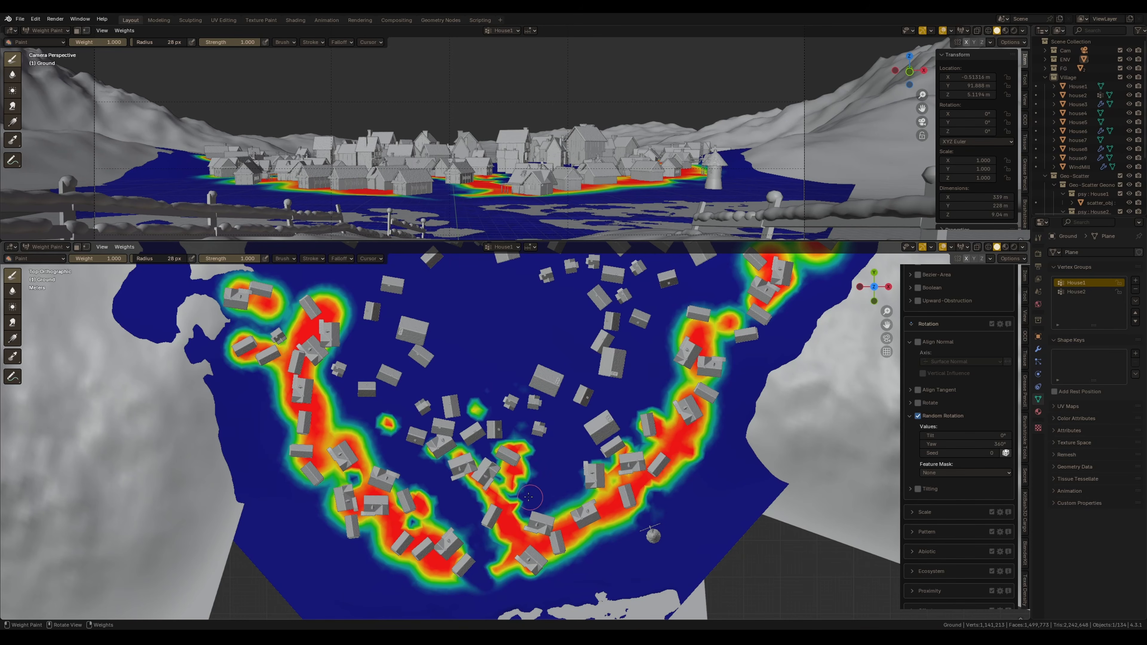
# Switch back to the House2 vertex group and paint more weight near the center
pyautogui.hotkey('ctrl', 'Tab')
pyautogui.click(492, 381)
pyautogui.click(1097, 291)
pyautogui.moveTo(528, 496)
pyautogui.mouseDown()
pyautogui.moveTo(519, 505)
pyautogui.moveTo(509, 490)
pyautogui.moveTo(525, 487)
pyautogui.mouseUp()
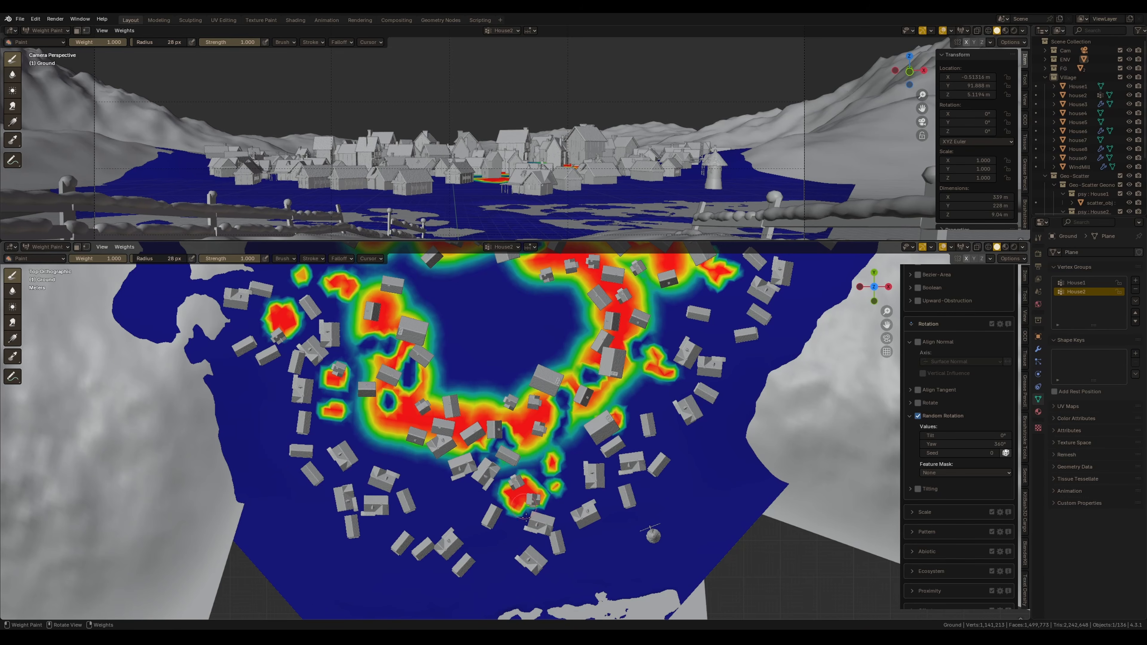
pyautogui.scroll(-4, 510, 460)
# Add a House3 vertex group to the ground and select the remaining house models in the viewport
pyautogui.hotkey('ctrl', 'Tab')
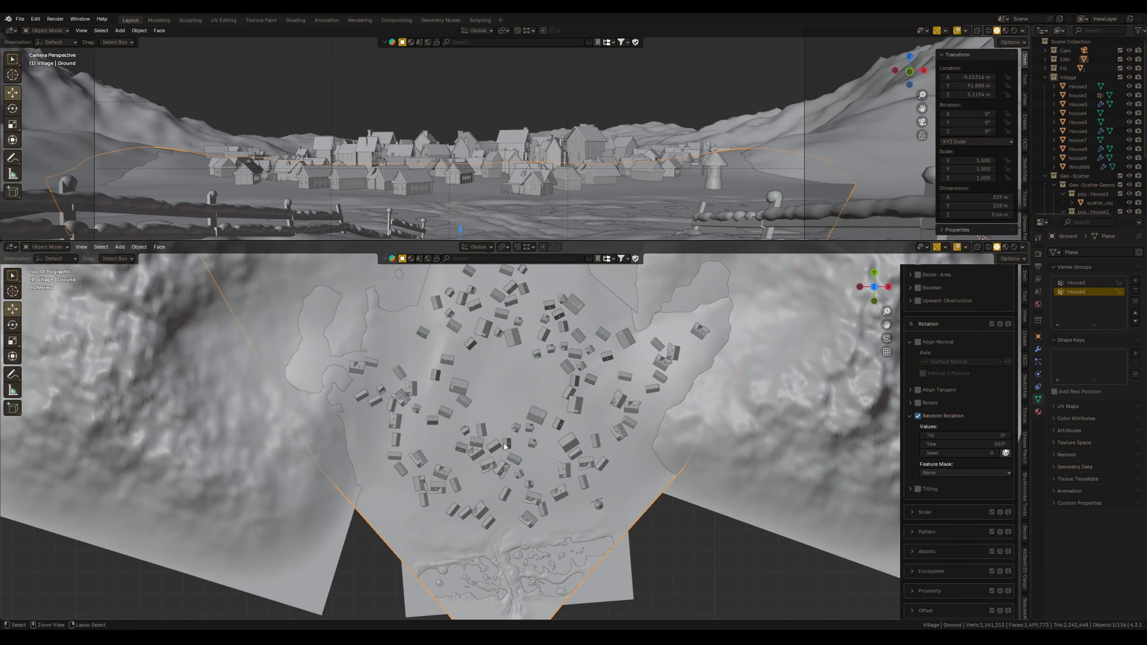
pyautogui.scroll(-3, 503, 459)
pyautogui.keyDown('shift'); pyautogui.moveTo(544, 572); pyautogui.dragTo(492, 430, button='middle'); pyautogui.keyUp('shift')
pyautogui.scroll(5, 491, 431)
pyautogui.keyDown('shift'); pyautogui.moveTo(558, 418); pyautogui.dragTo(584, 548, button='middle'); pyautogui.keyUp('shift')
pyautogui.click(1135, 281)
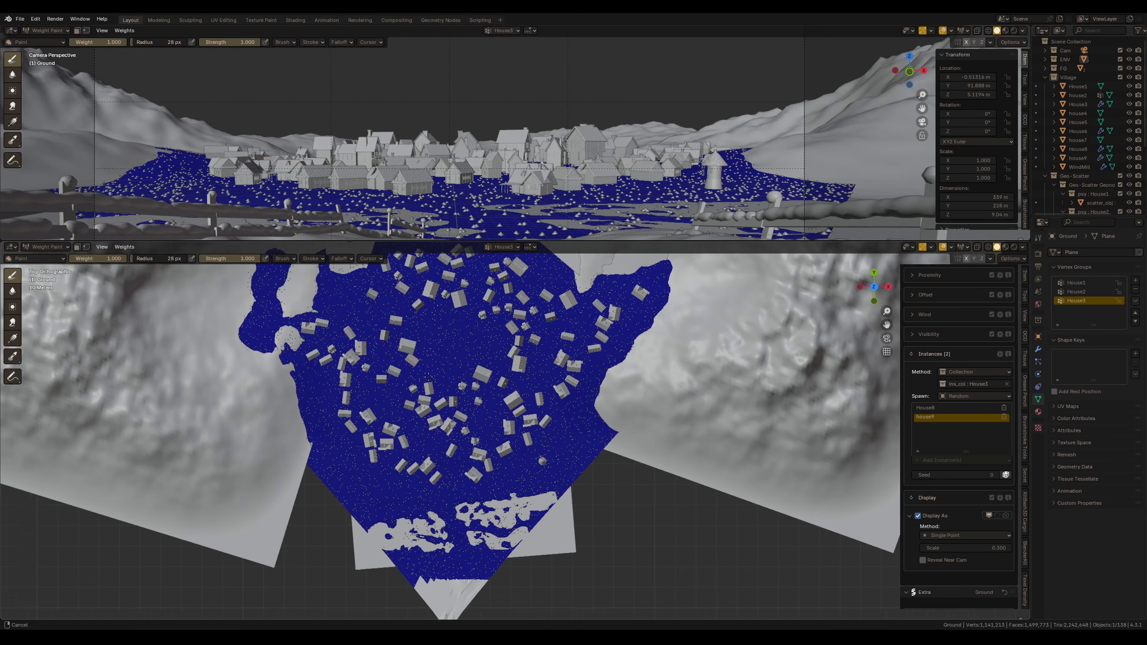
pyautogui.moveTo(452, 335)
pyautogui.mouseDown()
pyautogui.moveTo(443, 393)
pyautogui.moveTo(520, 353)
pyautogui.moveTo(482, 386)
pyautogui.mouseUp()
pyautogui.click(482, 387)
pyautogui.click(497, 414)
pyautogui.click(530, 381)
pyautogui.click(508, 303)
pyautogui.moveTo(444, 321); pyautogui.dragTo(429, 303)
# Configure the third scatter layer with Limit Self-Collision at 5 m radial distance and Random Rotation enabled
pyautogui.hotkey('ctrl', 'Tab')
pyautogui.scroll(15, 935, 413)
pyautogui.click(945, 354)
pyautogui.click(945, 385)
pyautogui.click(998, 354)
pyautogui.keyDown('shift'); pyautogui.moveTo(510, 363); pyautogui.dragTo(512, 355, button='middle'); pyautogui.keyUp('shift')
pyautogui.scroll(-15, 930, 566)
pyautogui.click(919, 443)
pyautogui.scroll(15, 924, 384)
pyautogui.scroll(7, 924, 384)
pyautogui.click(917, 444)
pyautogui.click(959, 454)
pyautogui.write('5')
pyautogui.press('Return')
pyautogui.scroll(-10, 944, 474)
pyautogui.click(917, 461)
pyautogui.scroll(3, 477, 364)
# Enter Weight Paint on the ground and paint small House3 weight spots near the village center
pyautogui.hotkey('ctrl', 'Tab')
pyautogui.moveTo(477, 364); pyautogui.dragTo(453, 357)
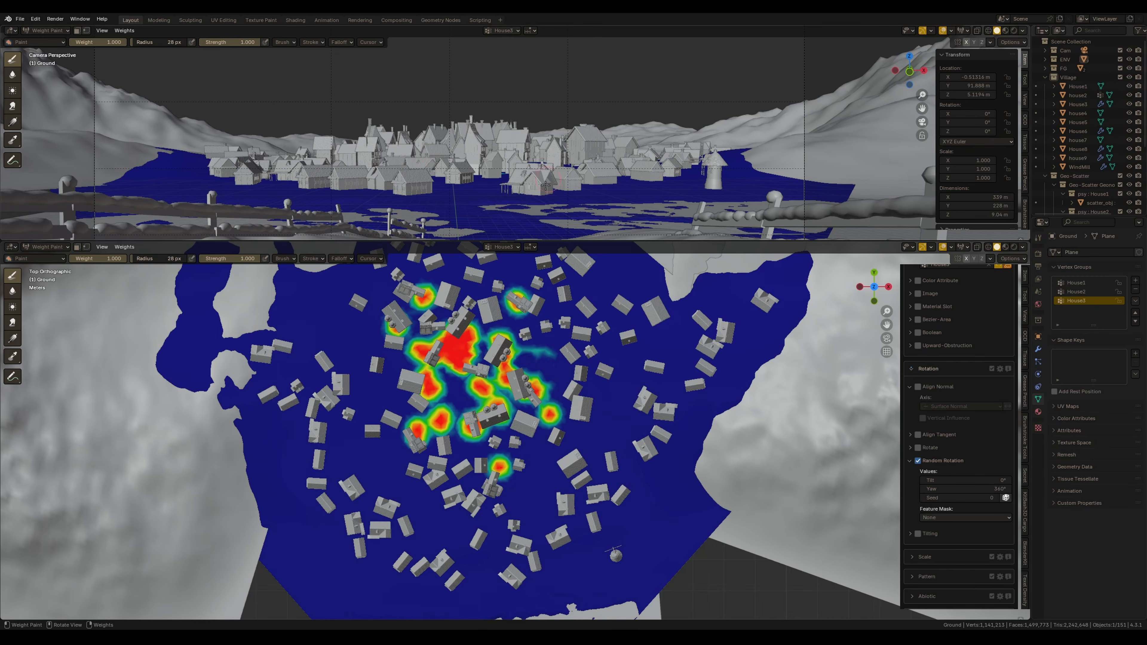
pyautogui.hotkey('ctrl', 'Tab')
pyautogui.click(360, 453)
pyautogui.hotkey('ctrl', 'Tab')
pyautogui.click(302, 418)
# Switch to the House2 vertex group and paint more weight strokes around the ring of houses
pyautogui.click(1084, 292)
pyautogui.keyDown('ctrl'); pyautogui.moveTo(375, 362); pyautogui.dragTo(384, 372); pyautogui.keyUp('ctrl')
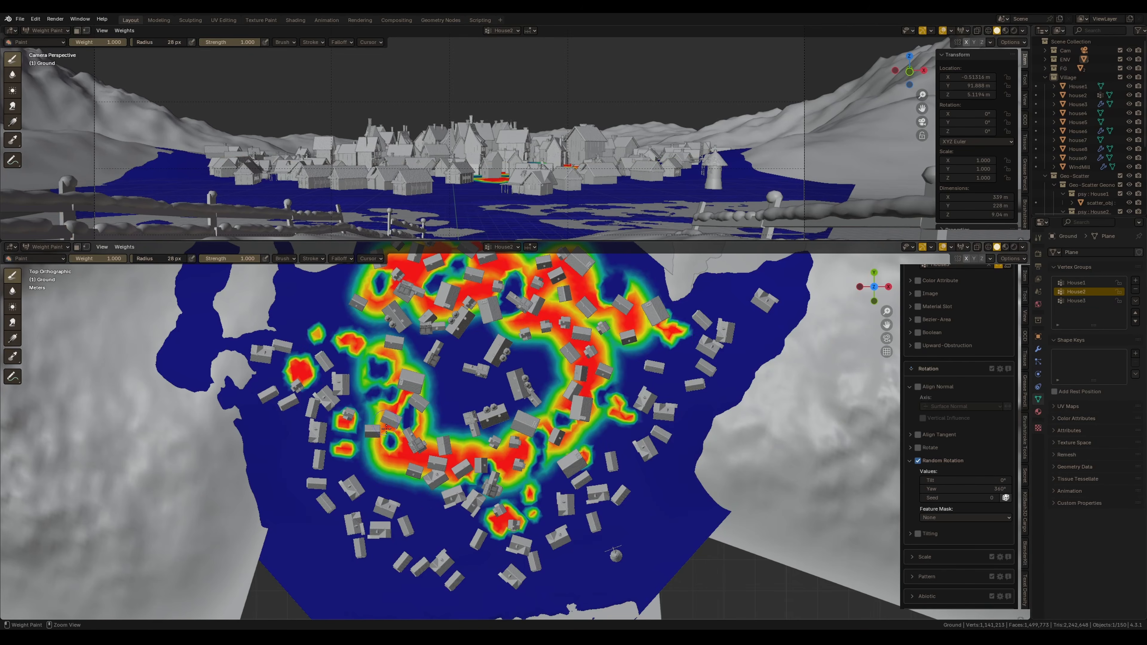
pyautogui.keyDown('ctrl'); pyautogui.moveTo(382, 434); pyautogui.dragTo(384, 410); pyautogui.keyUp('ctrl')
pyautogui.moveTo(356, 355)
pyautogui.mouseDown()
pyautogui.moveTo(367, 362)
pyautogui.moveTo(368, 331)
pyautogui.moveTo(387, 375)
pyautogui.mouseUp()
pyautogui.moveTo(399, 465)
pyautogui.mouseDown()
pyautogui.moveTo(409, 496)
pyautogui.moveTo(383, 429)
pyautogui.mouseUp()
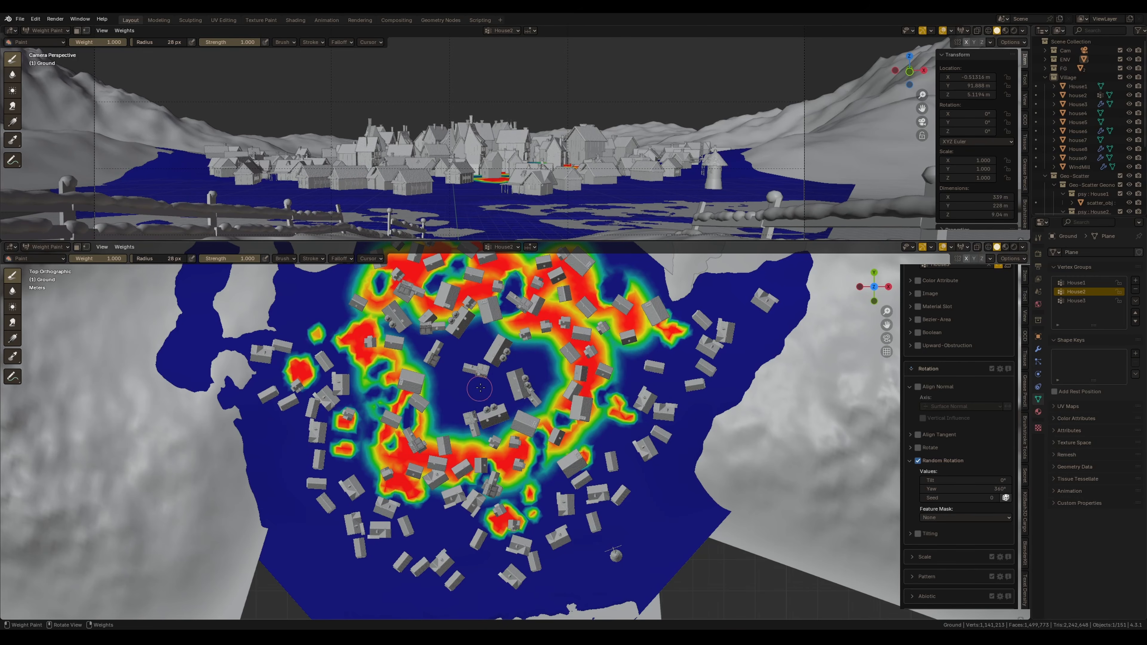
# Set the scatter layer's self-collision radial distance to 7 m
pyautogui.scroll(-1, 475, 397)
pyautogui.scroll(10, 940, 398)
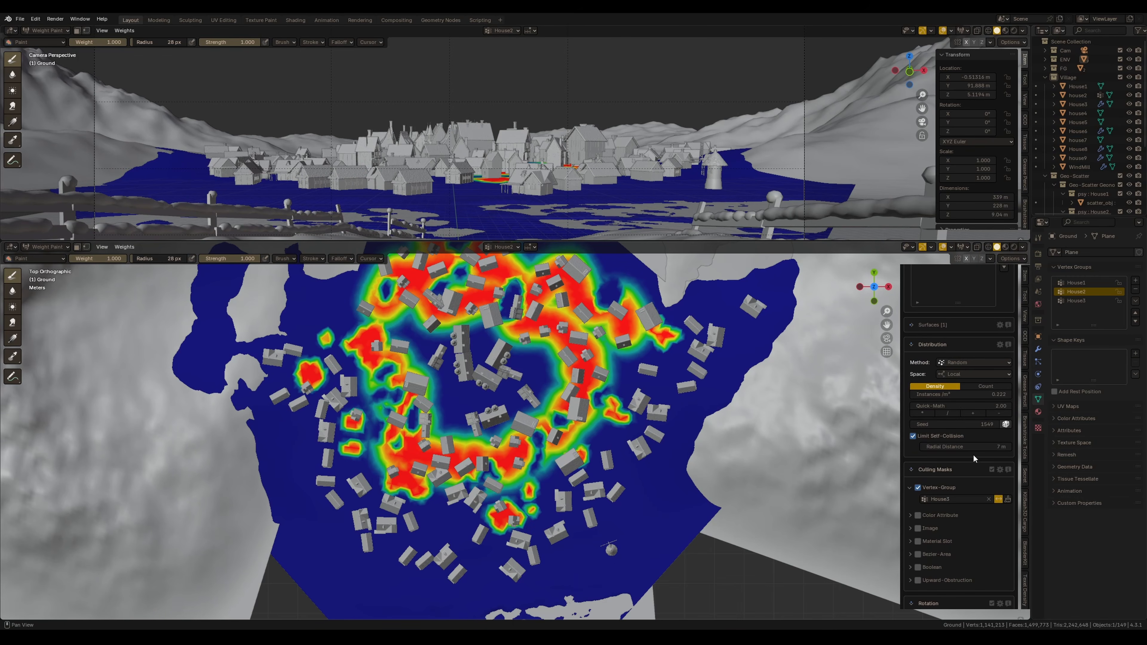
pyautogui.scroll(5, 974, 459)
pyautogui.click(944, 349)
pyautogui.scroll(-7, 945, 357)
pyautogui.doubleClick(967, 406)
pyautogui.write('7')
pyautogui.press('Return')
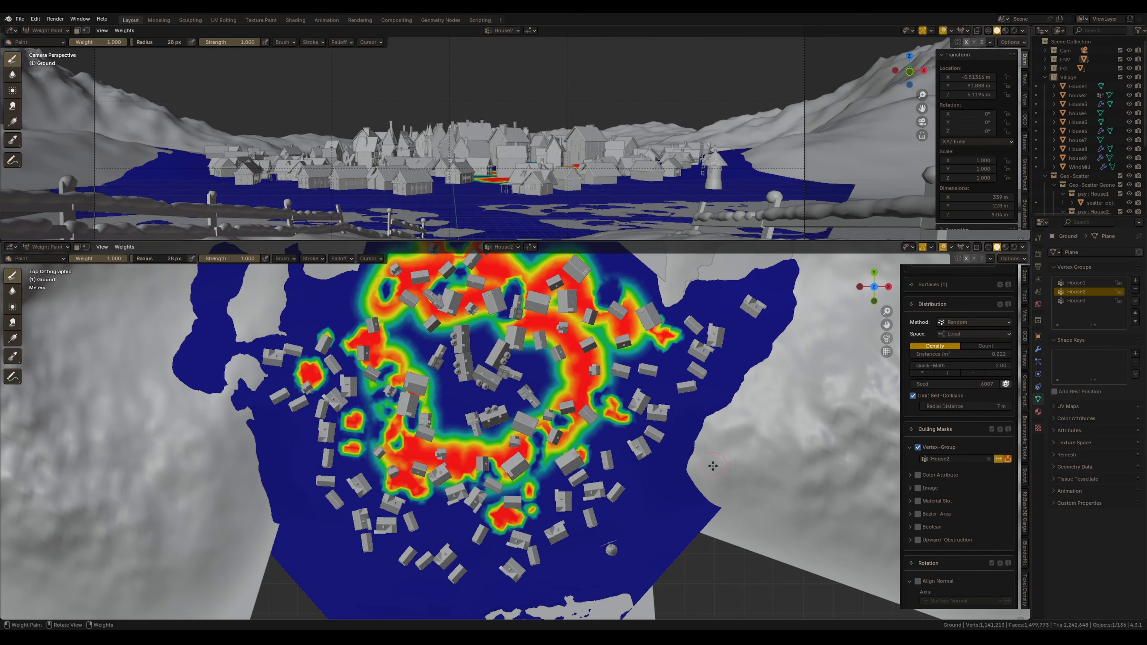
# From a top view, paint more House2 weight in the lower part of the village
pyautogui.moveTo(706, 447)
pyautogui.mouseDown(button='middle')
pyautogui.moveTo(705, 362)
pyautogui.moveTo(741, 384)
pyautogui.mouseUp(button='middle')
pyautogui.press('KP_7')
pyautogui.moveTo(464, 471)
pyautogui.mouseDown()
pyautogui.moveTo(454, 471)
pyautogui.moveTo(463, 475)
pyautogui.mouseUp()
pyautogui.moveTo(528, 489); pyautogui.dragTo(545, 474)
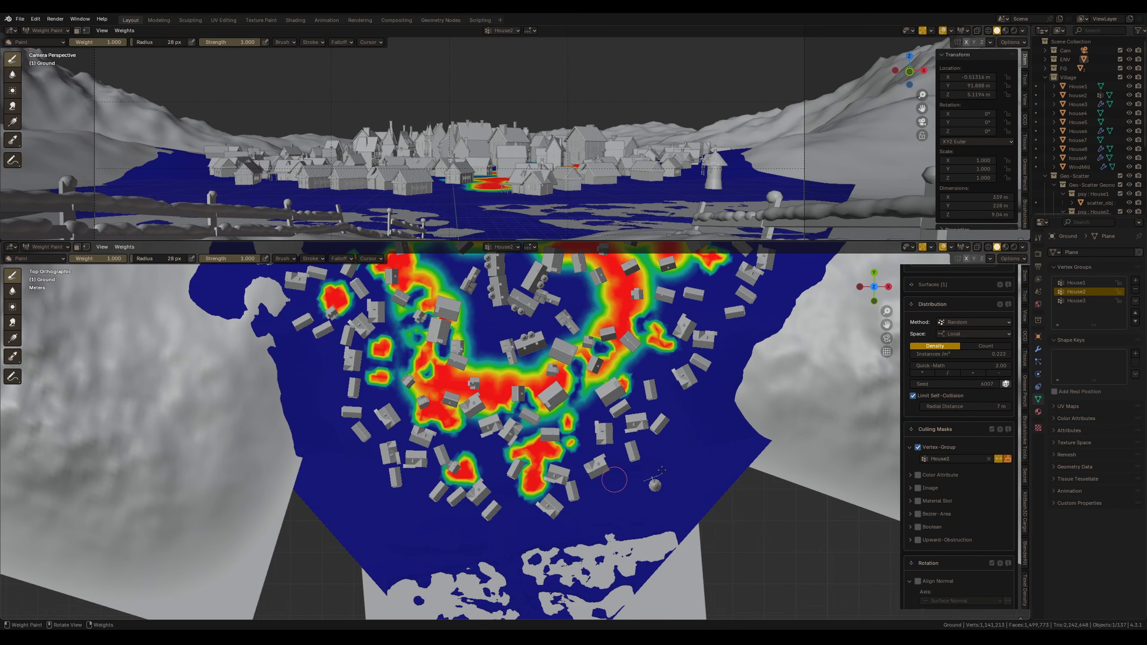
# Set the scatter layer's self-collision radial distance to 6 m
pyautogui.click(961, 304)
pyautogui.scroll(5, 962, 304)
pyautogui.scroll(-5, 961, 317)
pyautogui.doubleClick(963, 410)
pyautogui.write('6')
pyautogui.press('Return')
# Select the House1 vertex group and undo the last paint stroke
pyautogui.keyDown('ctrl'); pyautogui.click(534, 483); pyautogui.keyUp('ctrl')
pyautogui.click(1076, 283)
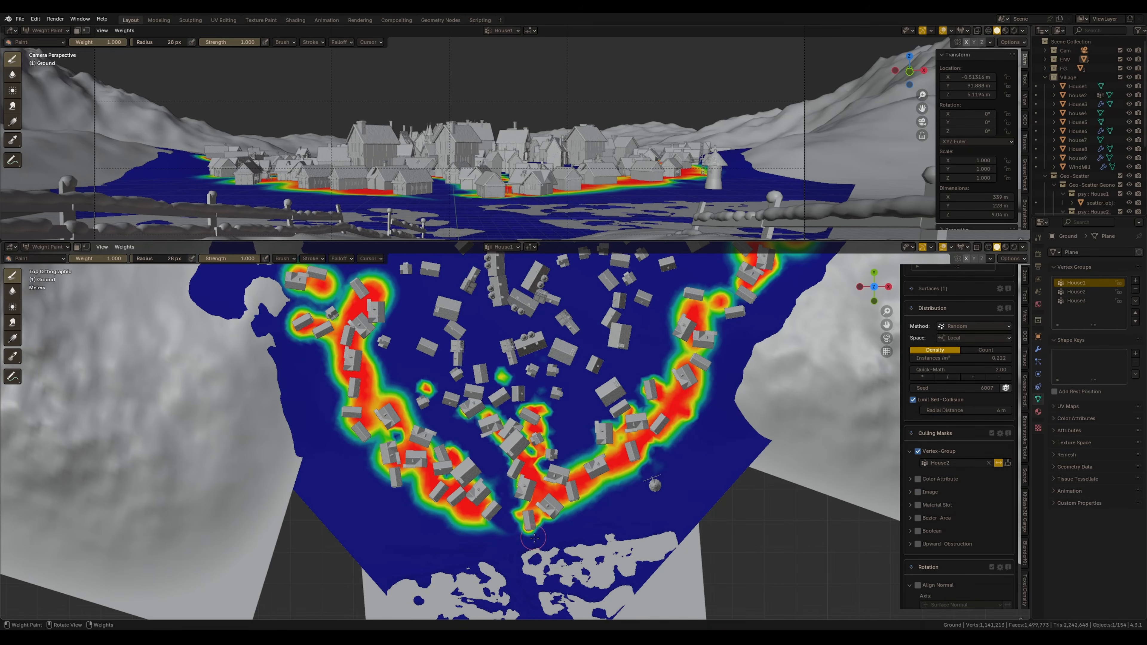
pyautogui.scroll(-1, 458, 506)
pyautogui.hotkey('ctrl', 'z')
# Paint additional weight patches across the village for the house vertex groups
pyautogui.moveTo(458, 421)
pyautogui.keyDown('ctrl'); pyautogui.mouseDown()
pyautogui.moveTo(431, 387)
pyautogui.moveTo(452, 364)
pyautogui.mouseUp(); pyautogui.keyUp('ctrl')
pyautogui.moveTo(560, 389)
pyautogui.keyDown('ctrl'); pyautogui.mouseDown()
pyautogui.moveTo(556, 362)
pyautogui.moveTo(568, 396)
pyautogui.mouseUp(); pyautogui.keyUp('ctrl')
pyautogui.moveTo(542, 357)
pyautogui.keyDown('shift'); pyautogui.mouseDown(button='middle')
pyautogui.moveTo(554, 430)
pyautogui.moveTo(502, 480)
pyautogui.mouseUp(button='middle'); pyautogui.keyUp('shift')
pyautogui.keyDown('shift'); pyautogui.moveTo(533, 353); pyautogui.dragTo(522, 352, button='middle'); pyautogui.keyUp('shift')
pyautogui.moveTo(534, 353)
pyautogui.keyDown('ctrl'); pyautogui.mouseDown()
pyautogui.moveTo(517, 414)
pyautogui.moveTo(593, 391)
pyautogui.moveTo(557, 416)
pyautogui.mouseUp(); pyautogui.keyUp('ctrl')
pyautogui.keyDown('shift'); pyautogui.moveTo(479, 478); pyautogui.dragTo(449, 443, button='middle'); pyautogui.keyUp('shift')
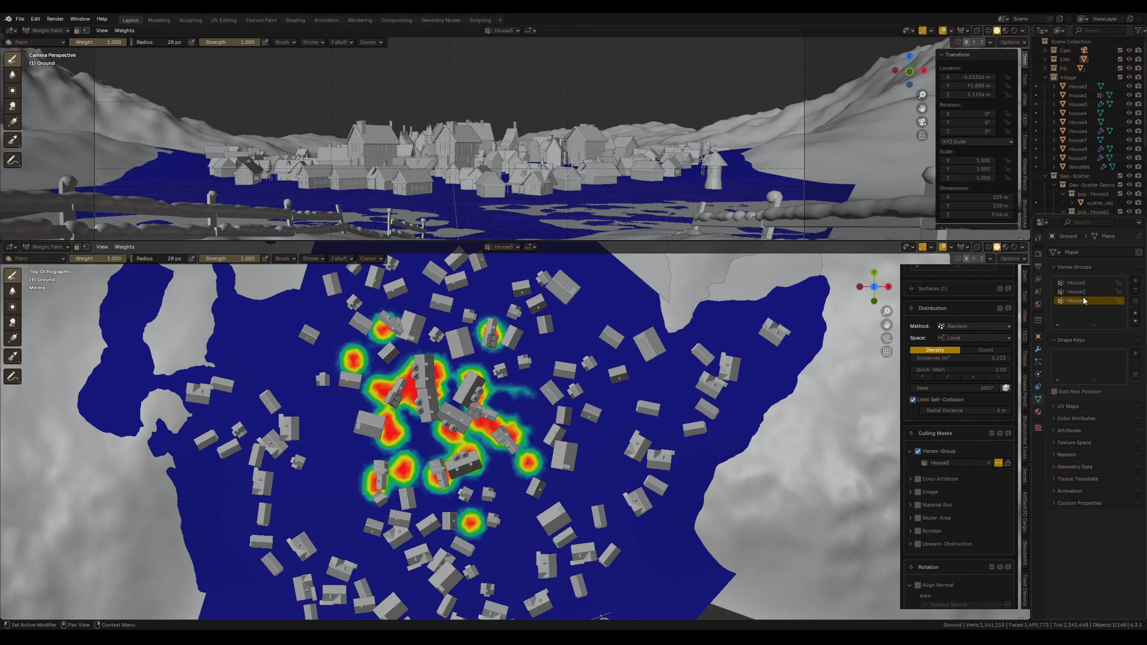
pyautogui.moveTo(485, 318); pyautogui.dragTo(514, 438)
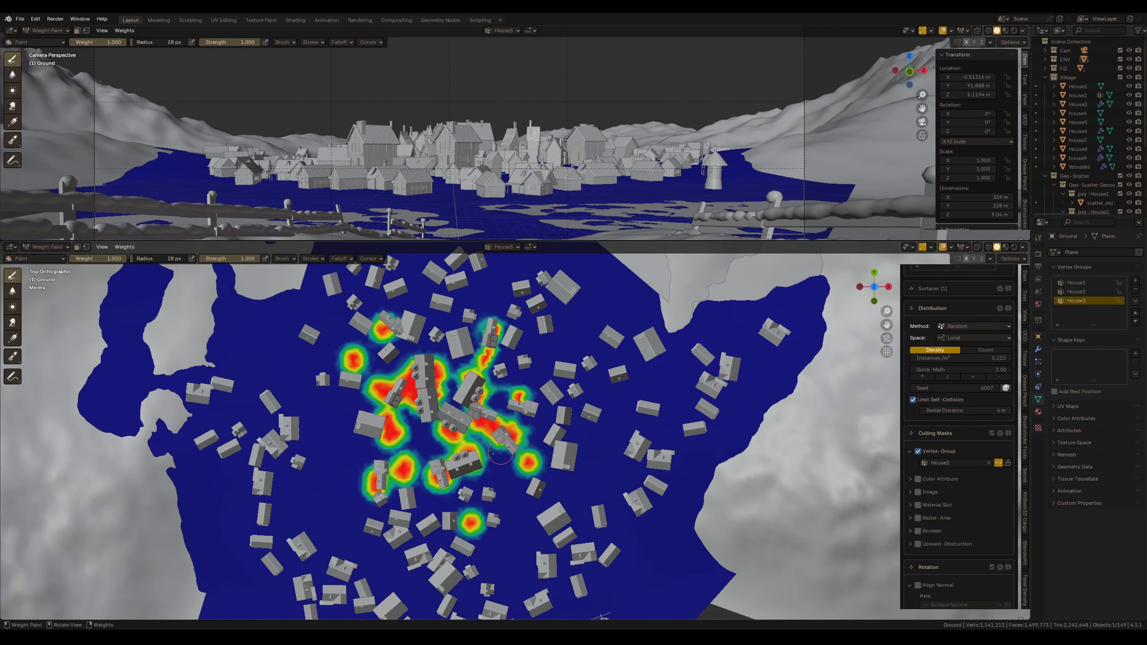
pyautogui.scroll(-1, 513, 438)
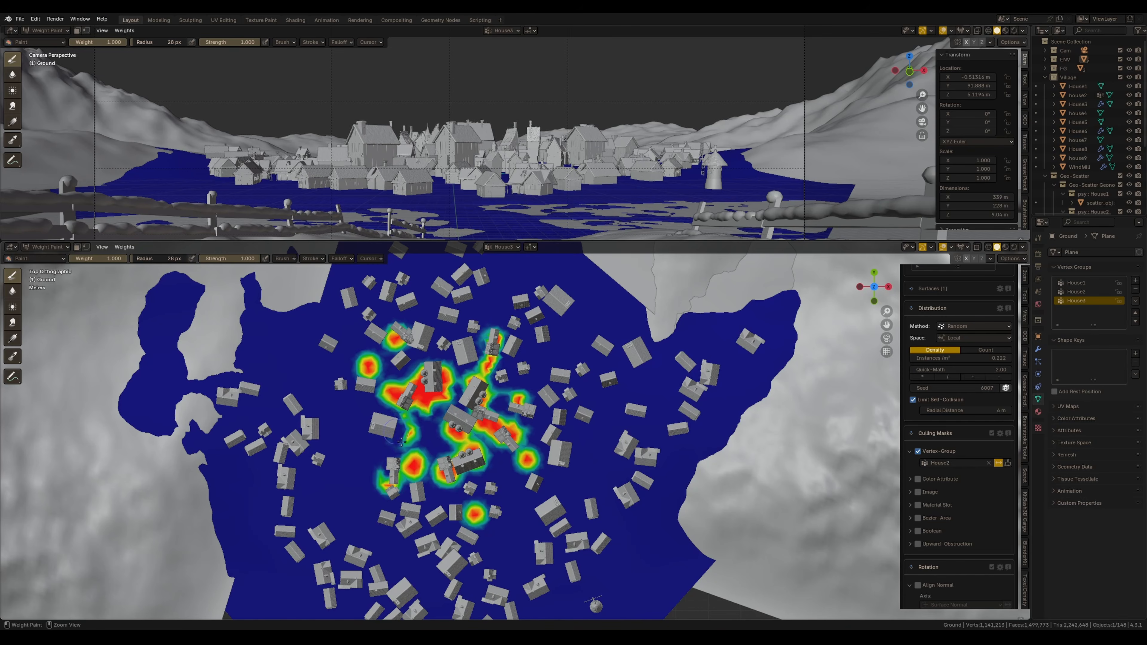
# Enter Weight Paint on the ground and paint Trees1 weight patches between the houses
pyautogui.hotkey('ctrl', 'Tab')
pyautogui.hotkey('ctrl', 'Tab')
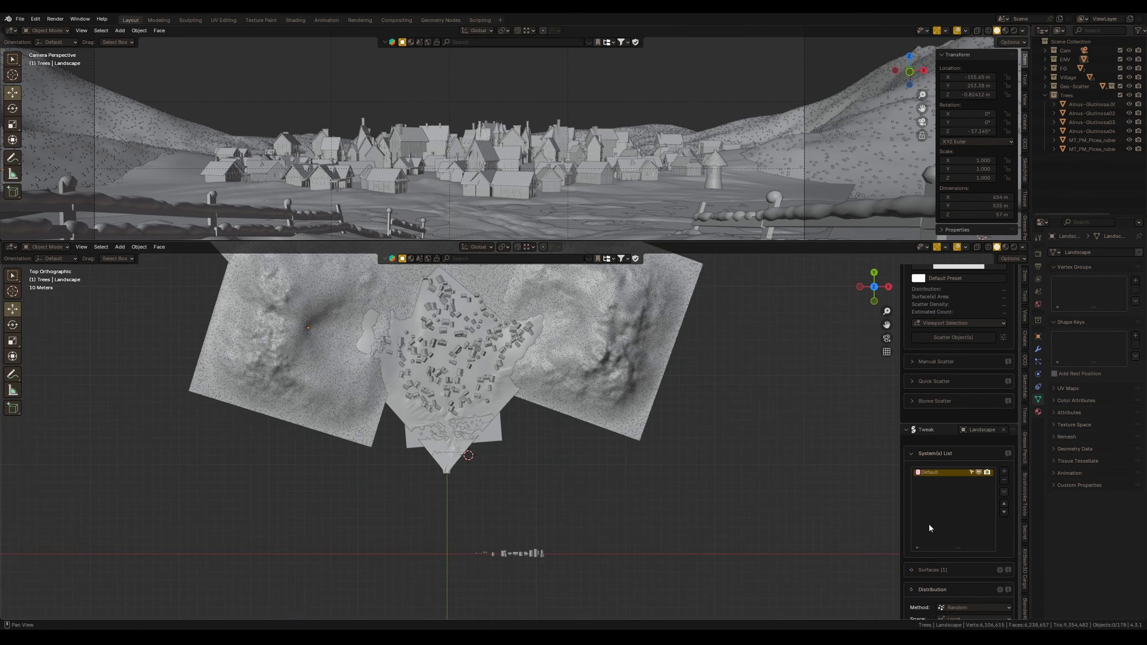
pyautogui.hotkey('ctrl', 'Tab')
pyautogui.click(557, 419)
pyautogui.moveTo(559, 381)
pyautogui.mouseDown()
pyautogui.moveTo(567, 397)
pyautogui.moveTo(650, 381)
pyautogui.moveTo(648, 409)
pyautogui.moveTo(661, 382)
pyautogui.mouseUp()
pyautogui.moveTo(379, 388)
pyautogui.mouseDown()
pyautogui.moveTo(414, 387)
pyautogui.moveTo(326, 394)
pyautogui.moveTo(389, 375)
pyautogui.mouseUp()
pyautogui.moveTo(423, 461)
pyautogui.mouseDown()
pyautogui.moveTo(391, 477)
pyautogui.moveTo(365, 451)
pyautogui.mouseUp()
pyautogui.moveTo(396, 316); pyautogui.dragTo(445, 322)
pyautogui.moveTo(267, 140); pyautogui.dragTo(296, 135)
pyautogui.moveTo(615, 311); pyautogui.dragTo(617, 276)
# Enable Default Scale and Random Scale on the tree scatter layer and paint one more weight stroke
pyautogui.click(918, 439)
pyautogui.click(918, 390)
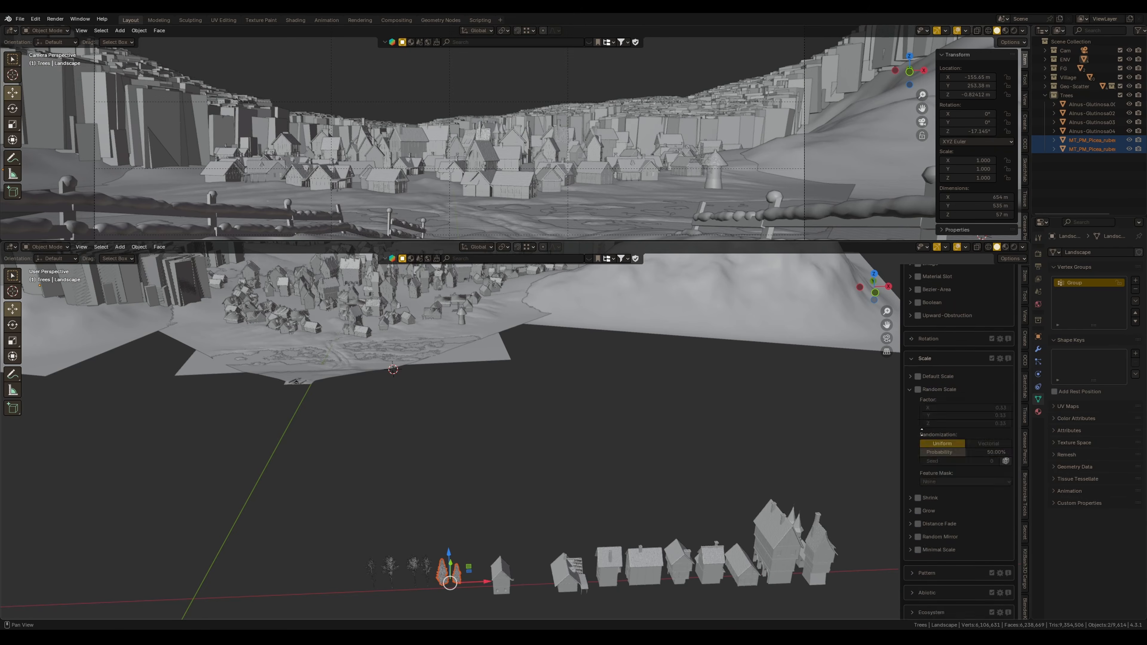
pyautogui.scroll(-2, 922, 387)
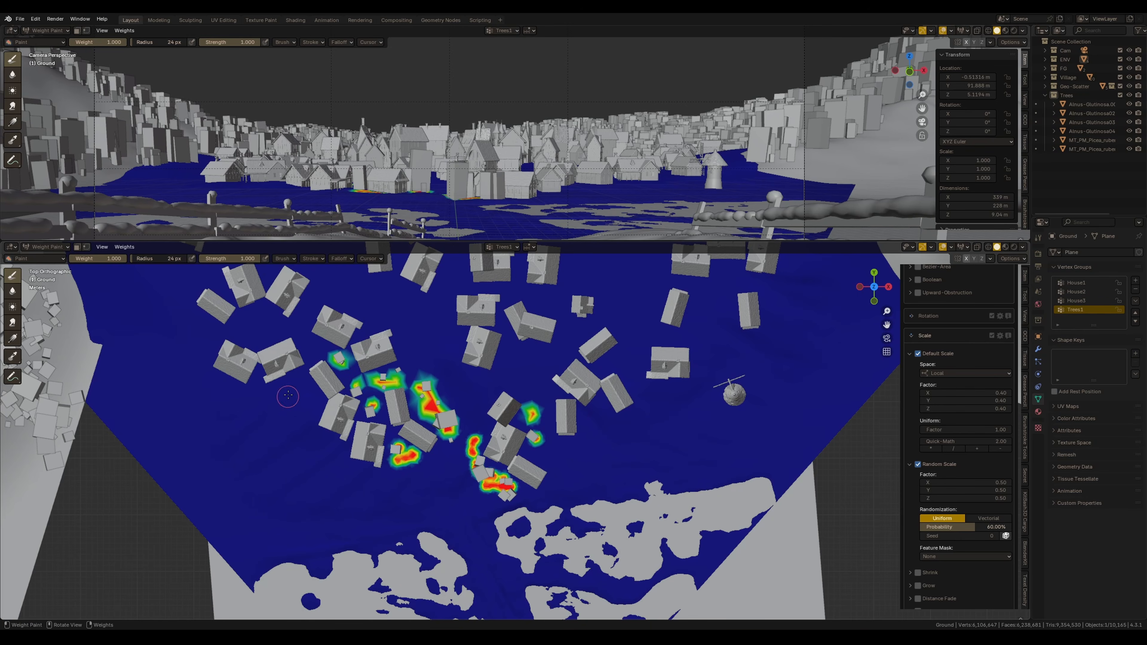
pyautogui.moveTo(283, 398); pyautogui.dragTo(305, 426)
pyautogui.scroll(-2, 238, 334)
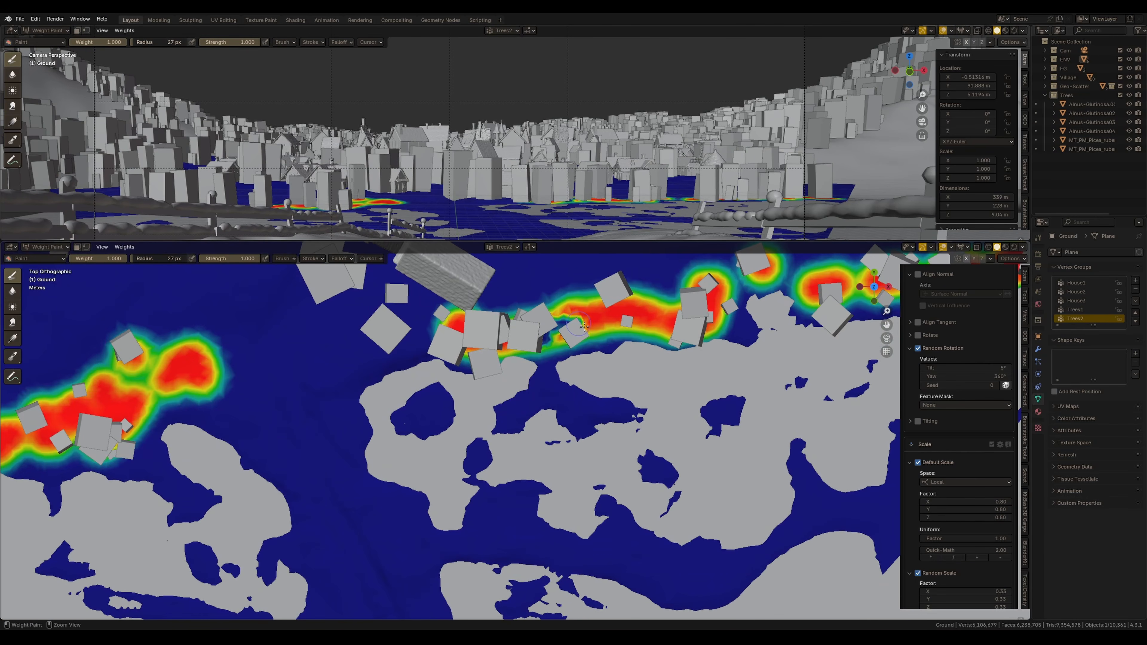
pyautogui.moveTo(585, 326)
pyautogui.keyDown('ctrl'); pyautogui.mouseDown()
pyautogui.moveTo(650, 310)
pyautogui.moveTo(709, 329)
pyautogui.mouseUp(); pyautogui.keyUp('ctrl')
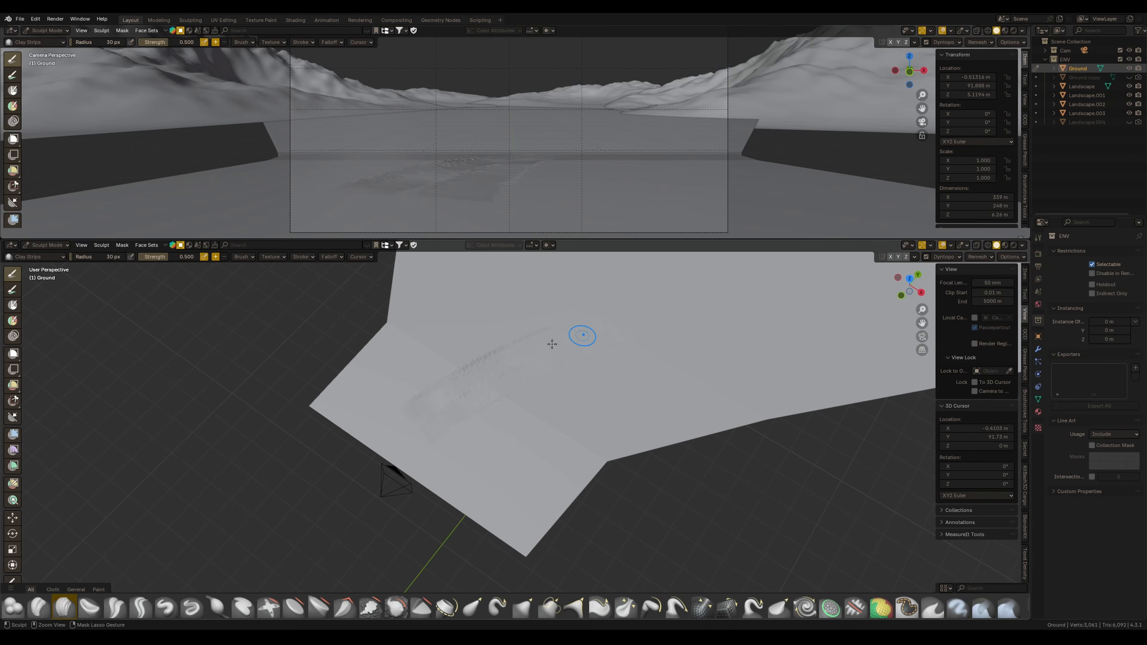
# Annotate the rendered image with freehand lines outlining the snowy path
pyautogui.moveTo(552, 344)
pyautogui.mouseDown()
pyautogui.moveTo(456, 397)
pyautogui.moveTo(410, 474)
pyautogui.moveTo(476, 397)
pyautogui.moveTo(439, 455)
pyautogui.moveTo(501, 400)
pyautogui.moveTo(526, 356)
pyautogui.mouseUp()
pyautogui.keyDown('shift'); pyautogui.moveTo(526, 357); pyautogui.dragTo(547, 402, button='middle'); pyautogui.keyUp('shift')
pyautogui.moveTo(438, 443)
pyautogui.mouseDown()
pyautogui.moveTo(468, 412)
pyautogui.moveTo(429, 416)
pyautogui.mouseUp()
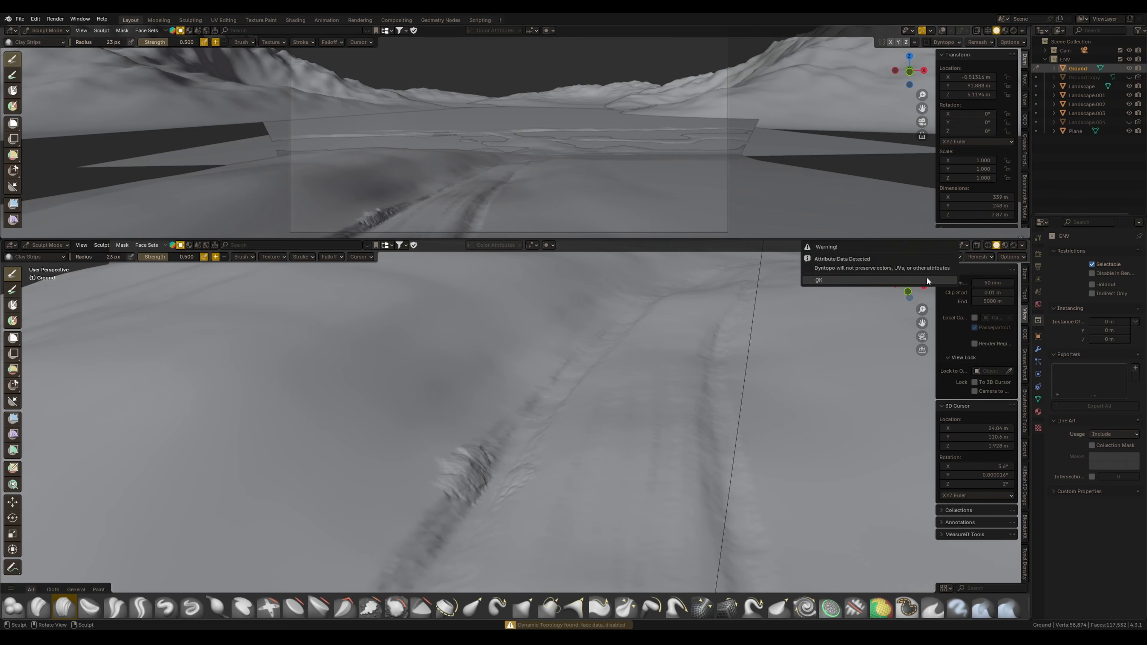
# Enable Dyntopo on the ground mesh and set its detail size to 2
pyautogui.click(926, 257)
pyautogui.click(948, 257)
pyautogui.click(955, 273)
pyautogui.write('2')
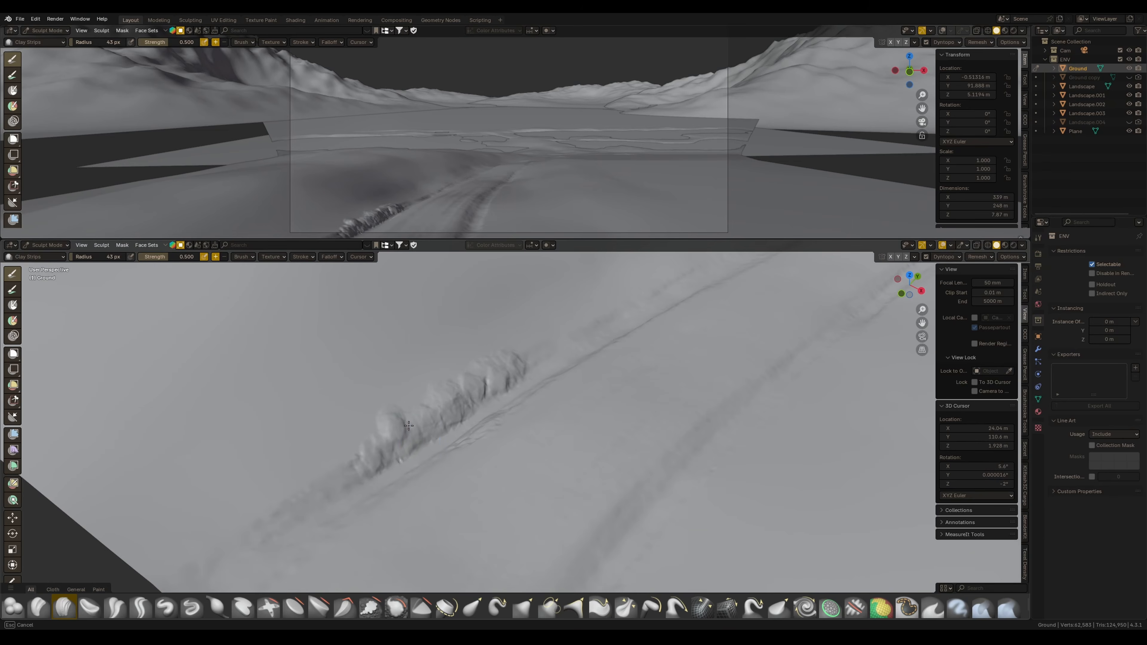
# Sculpt footprint dents into the snow along the path
pyautogui.moveTo(398, 453)
pyautogui.mouseDown()
pyautogui.moveTo(406, 416)
pyautogui.moveTo(332, 461)
pyautogui.moveTo(334, 484)
pyautogui.mouseUp()
pyautogui.moveTo(423, 477); pyautogui.dragTo(424, 427, button='middle')
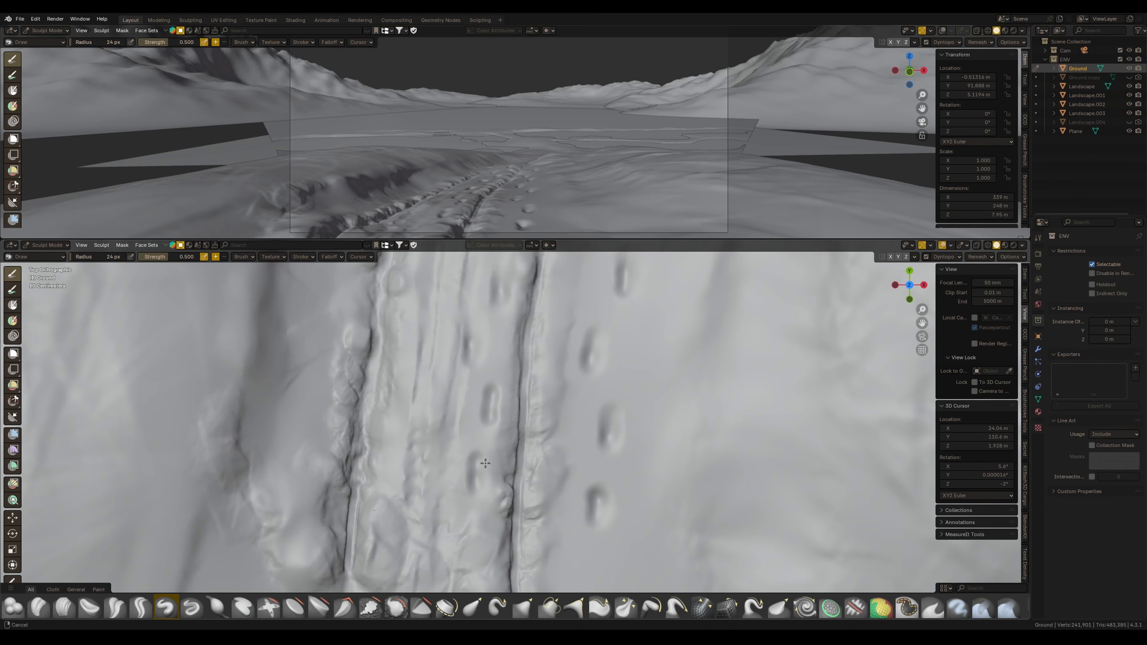
pyautogui.moveTo(456, 506); pyautogui.dragTo(456, 527)
pyautogui.press('c')
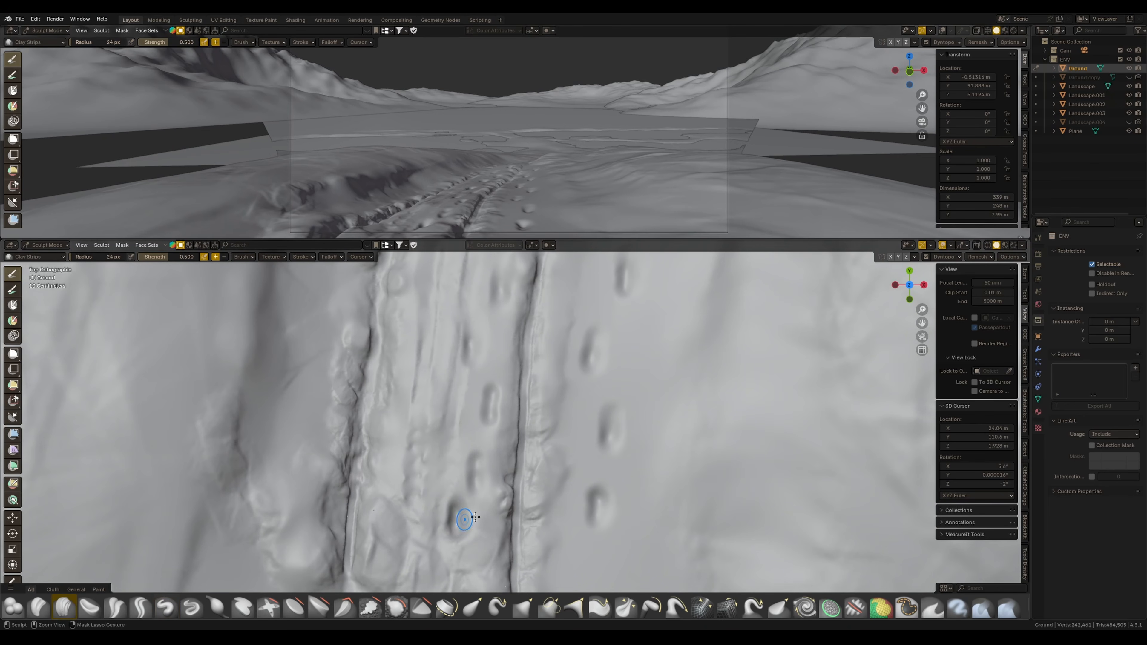
# Sculpt additional footprint impressions beside the path with the Clay Strips brush
pyautogui.scroll(4, 465, 478)
pyautogui.moveTo(471, 445); pyautogui.dragTo(491, 460)
pyautogui.moveTo(477, 349); pyautogui.dragTo(473, 371)
pyautogui.moveTo(481, 319); pyautogui.dragTo(504, 328)
pyautogui.moveTo(522, 319); pyautogui.dragTo(511, 350)
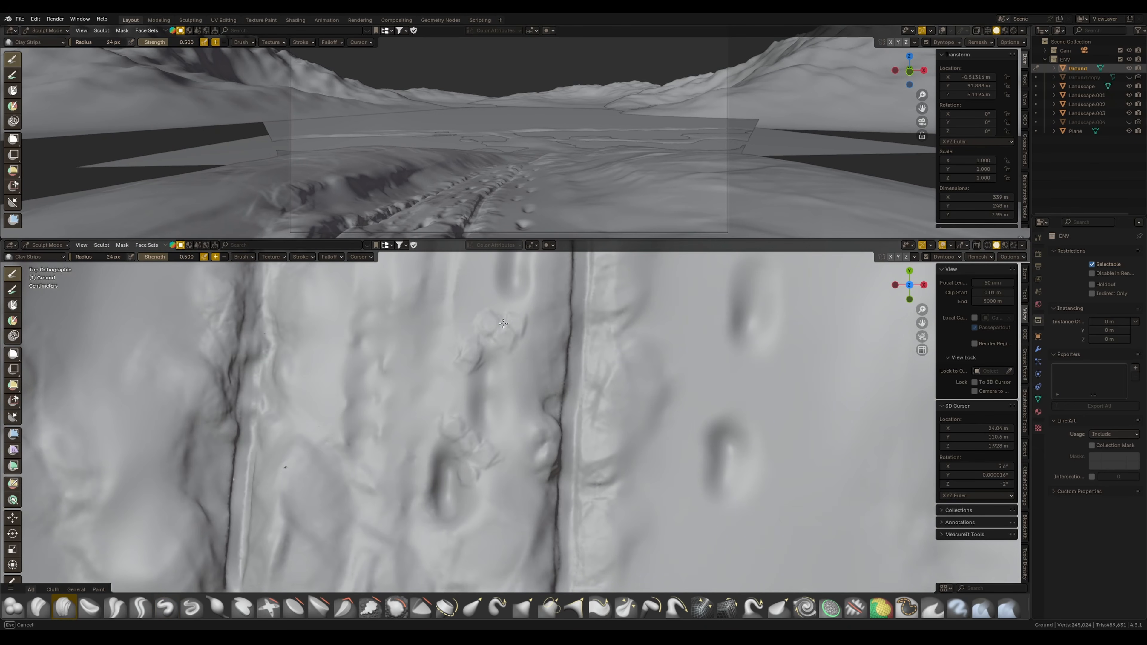
pyautogui.keyDown('shift'); pyautogui.moveTo(481, 271); pyautogui.dragTo(461, 384, button='middle'); pyautogui.keyUp('shift')
pyautogui.keyDown('shift'); pyautogui.moveTo(655, 519); pyautogui.dragTo(495, 360, button='middle'); pyautogui.keyUp('shift')
pyautogui.moveTo(553, 271); pyautogui.dragTo(544, 316)
pyautogui.moveTo(523, 417)
pyautogui.mouseDown()
pyautogui.moveTo(540, 441)
pyautogui.moveTo(533, 466)
pyautogui.mouseUp()
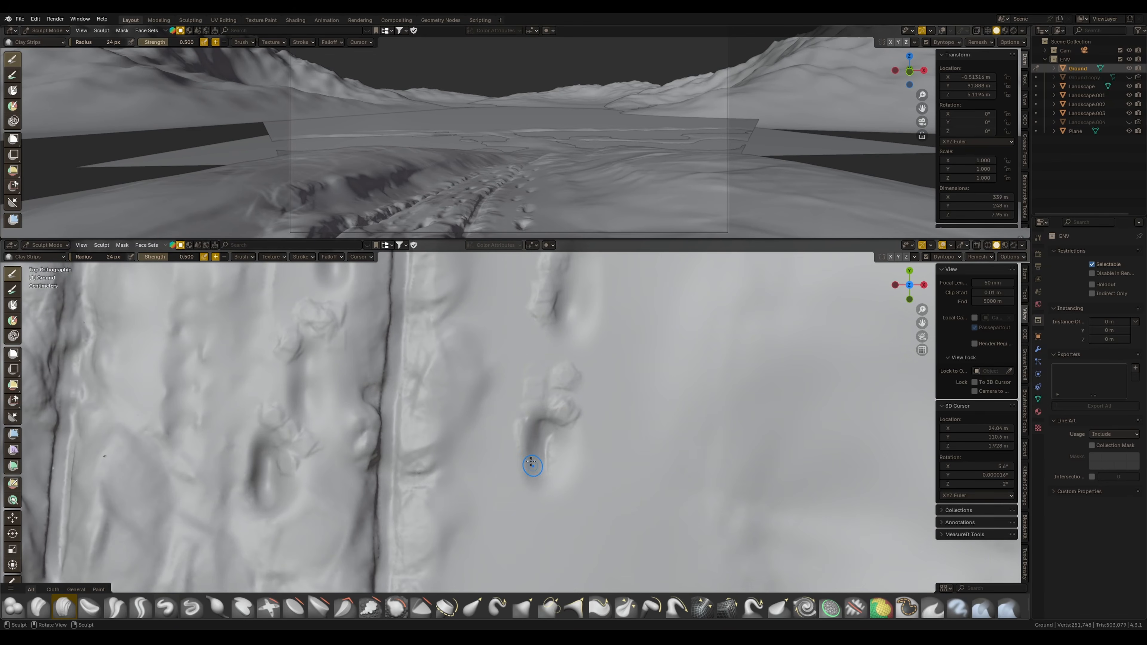
pyautogui.keyDown('shift'); pyautogui.moveTo(592, 390); pyautogui.dragTo(592, 287, button='middle'); pyautogui.keyUp('shift')
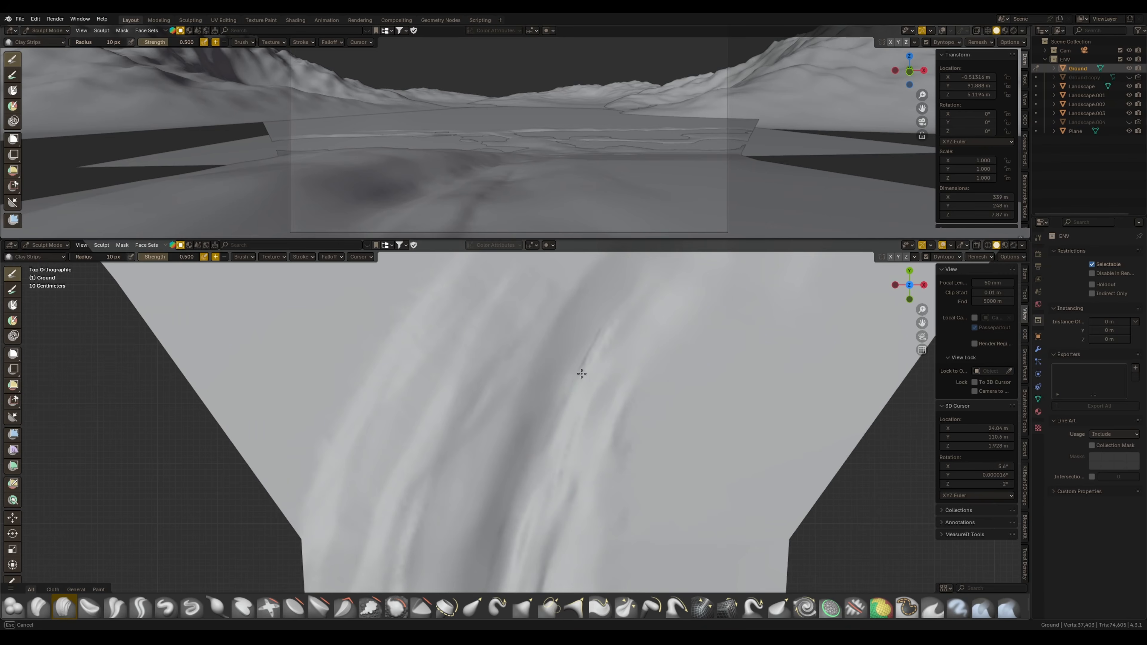
pyautogui.keyDown('ctrl'); pyautogui.moveTo(582, 374); pyautogui.dragTo(543, 464); pyautogui.keyUp('ctrl')
pyautogui.keyDown('shift'); pyautogui.moveTo(551, 488); pyautogui.dragTo(572, 367, button='middle'); pyautogui.keyUp('shift')
pyautogui.keyDown('ctrl'); pyautogui.moveTo(555, 373); pyautogui.dragTo(521, 507); pyautogui.keyUp('ctrl')
pyautogui.keyDown('shift'); pyautogui.moveTo(515, 535); pyautogui.dragTo(528, 405, button='middle'); pyautogui.keyUp('shift')
pyautogui.keyDown('ctrl'); pyautogui.moveTo(532, 367); pyautogui.dragTo(522, 464); pyautogui.keyUp('ctrl')
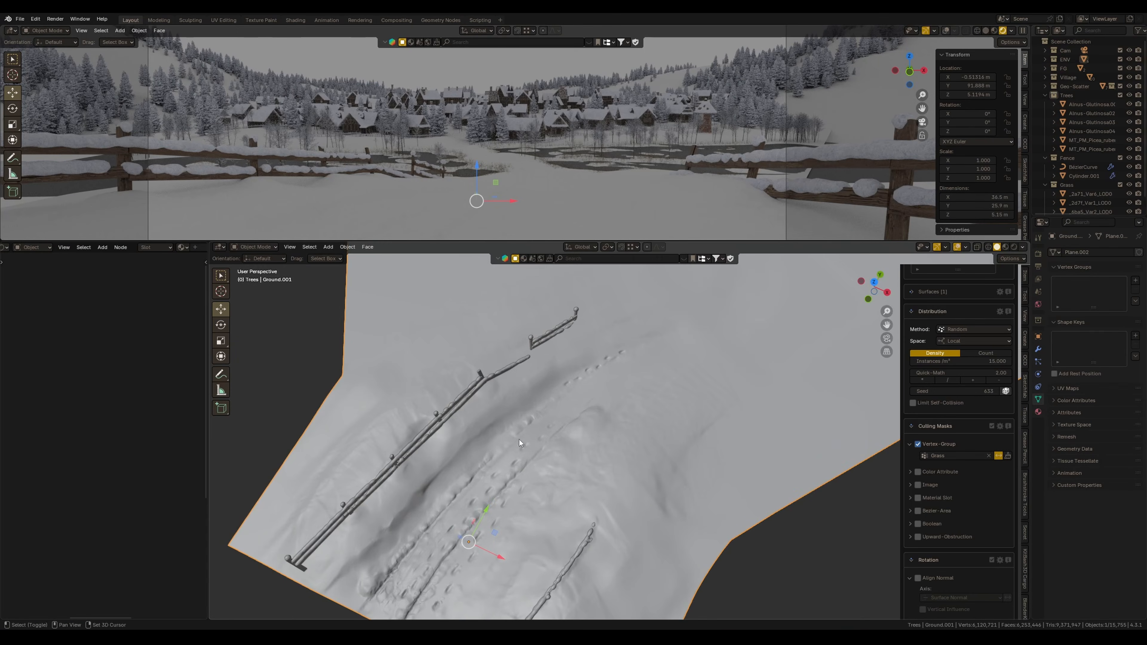
# Assign the Snow.010 material to the selected ground piece
pyautogui.click(182, 249)
pyautogui.write('sn')
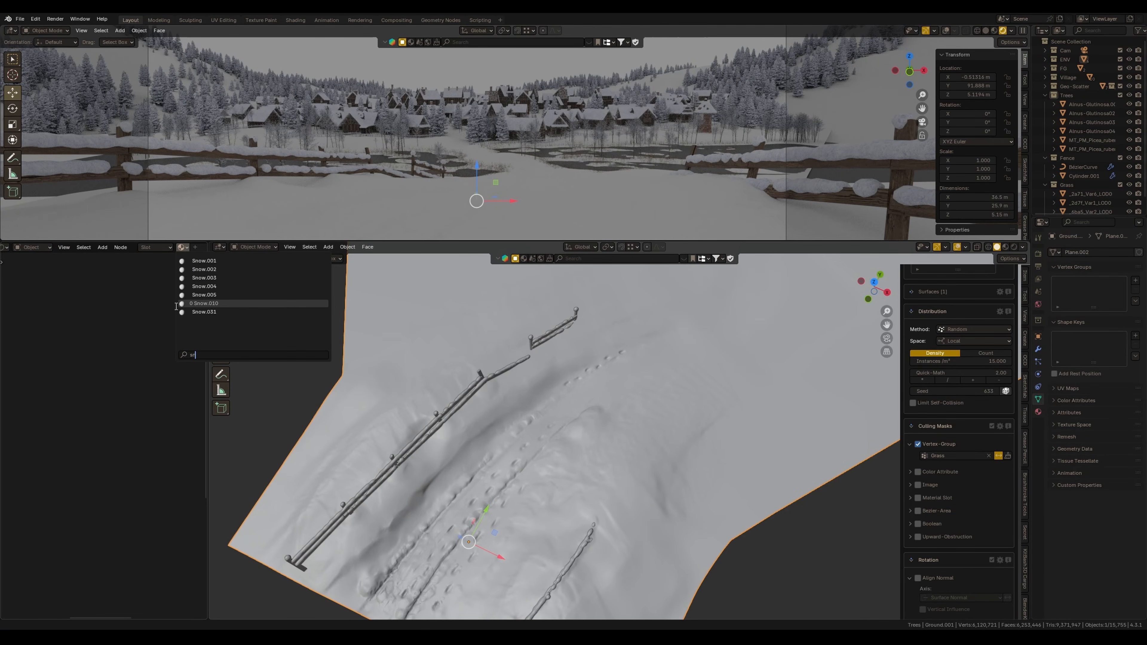
pyautogui.click(177, 307)
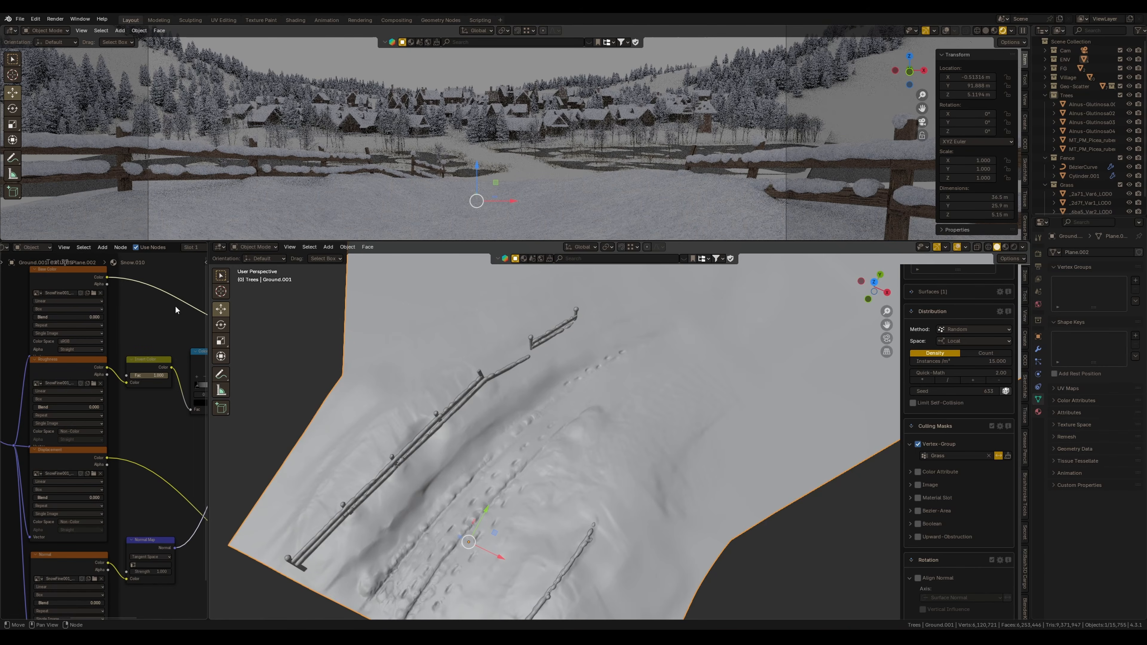
pyautogui.keyDown('shift'); pyautogui.moveTo(656, 467); pyautogui.dragTo(501, 506, button='middle'); pyautogui.keyUp('shift')
pyautogui.scroll(-3, 518, 463)
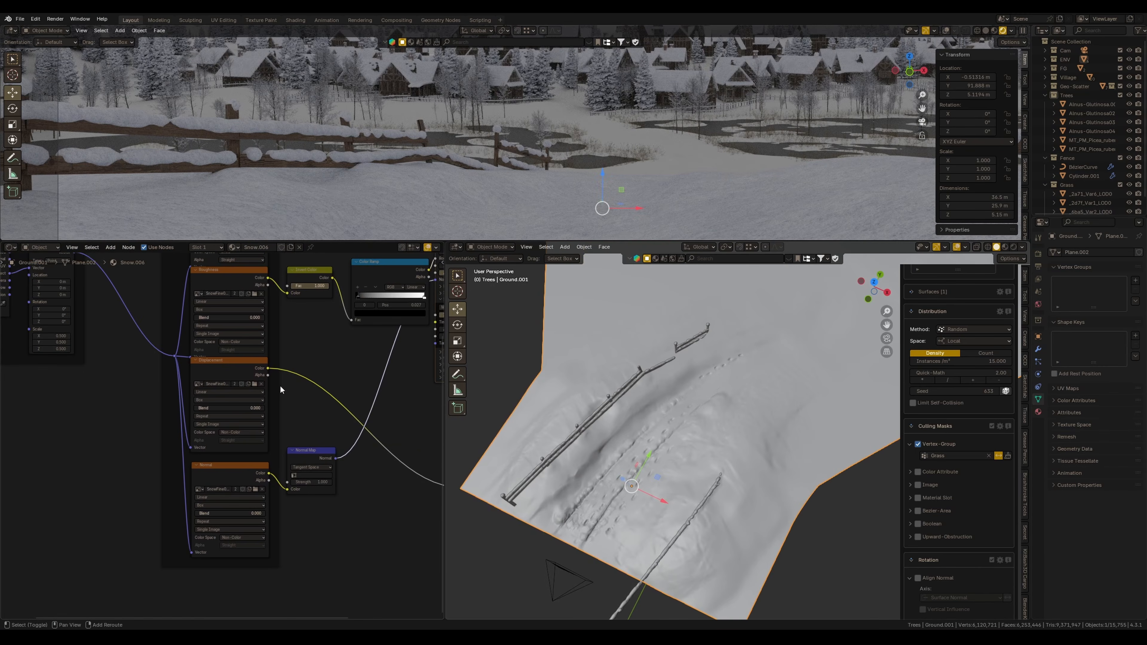
pyautogui.scroll(4, 281, 390)
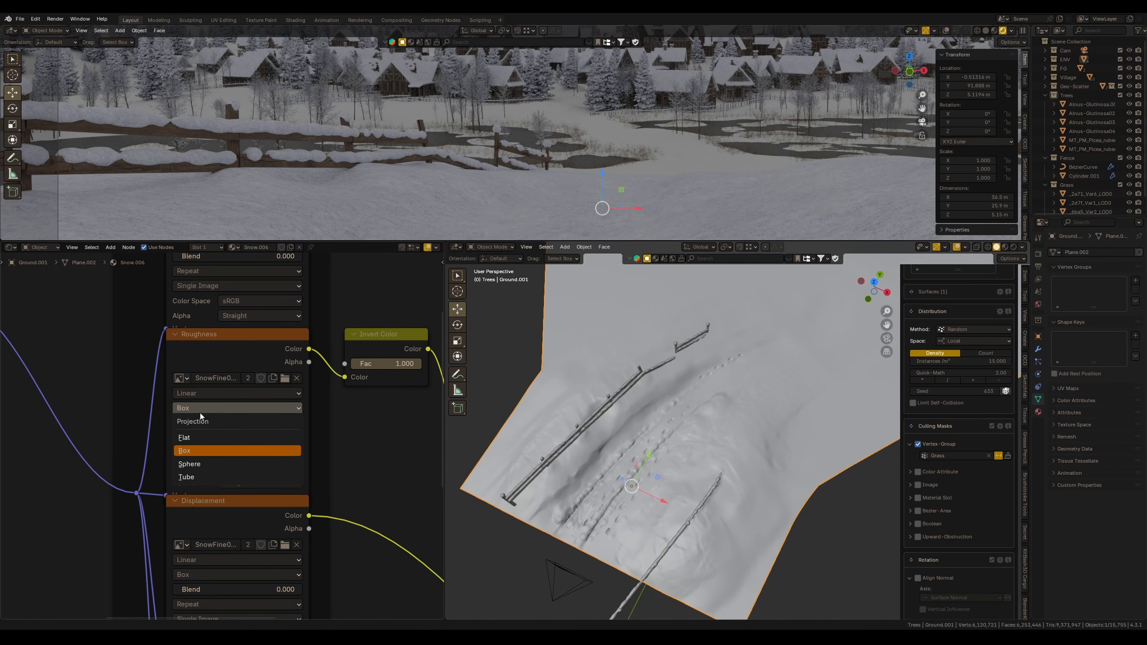
pyautogui.scroll(3, 642, 446)
pyautogui.keyDown('shift'); pyautogui.moveTo(641, 446); pyautogui.dragTo(701, 449, button='middle'); pyautogui.keyUp('shift')
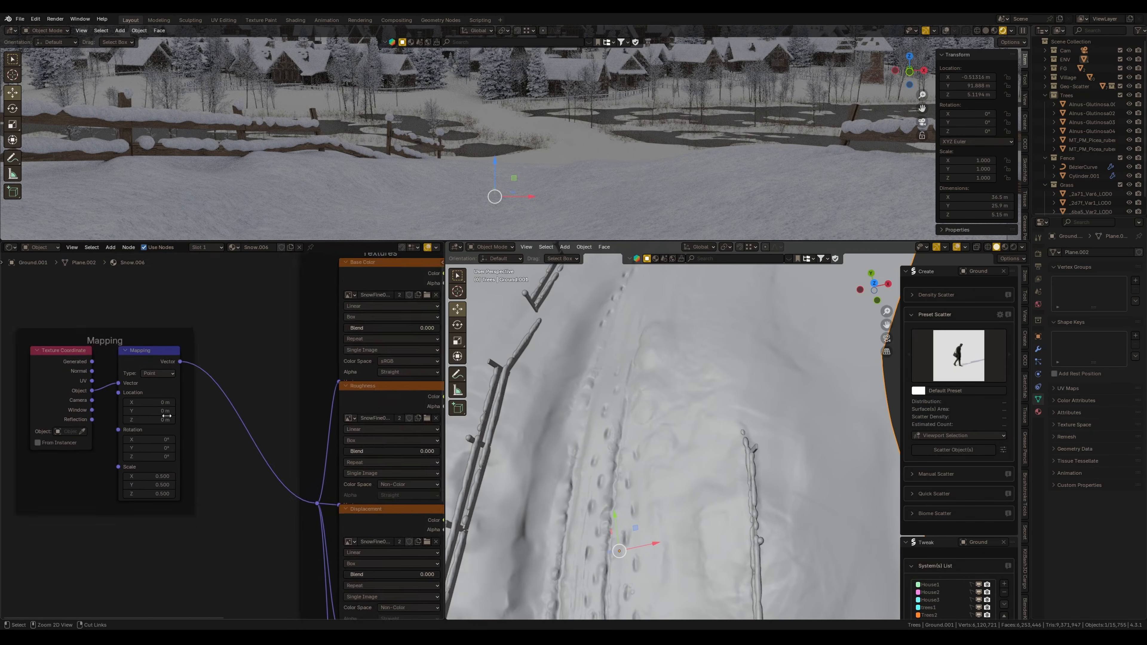
pyautogui.scroll(5, 245, 399)
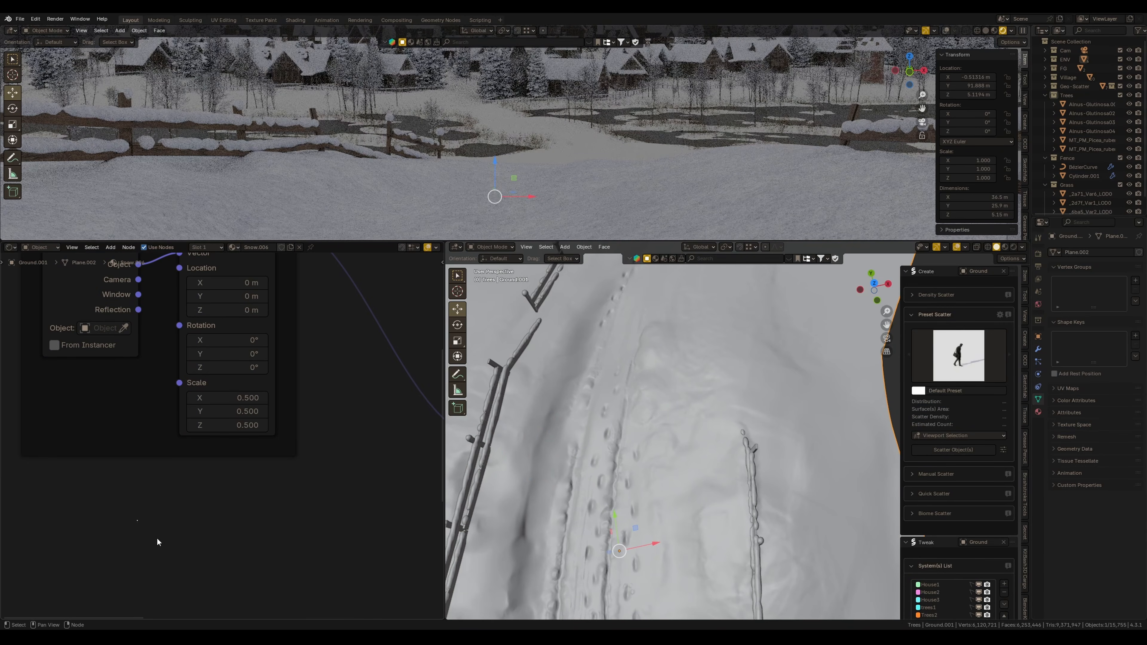
# Set the snow material's Mapping node scale to 0.2
pyautogui.press('Return')
pyautogui.moveTo(234, 398); pyautogui.dragTo(233, 397)
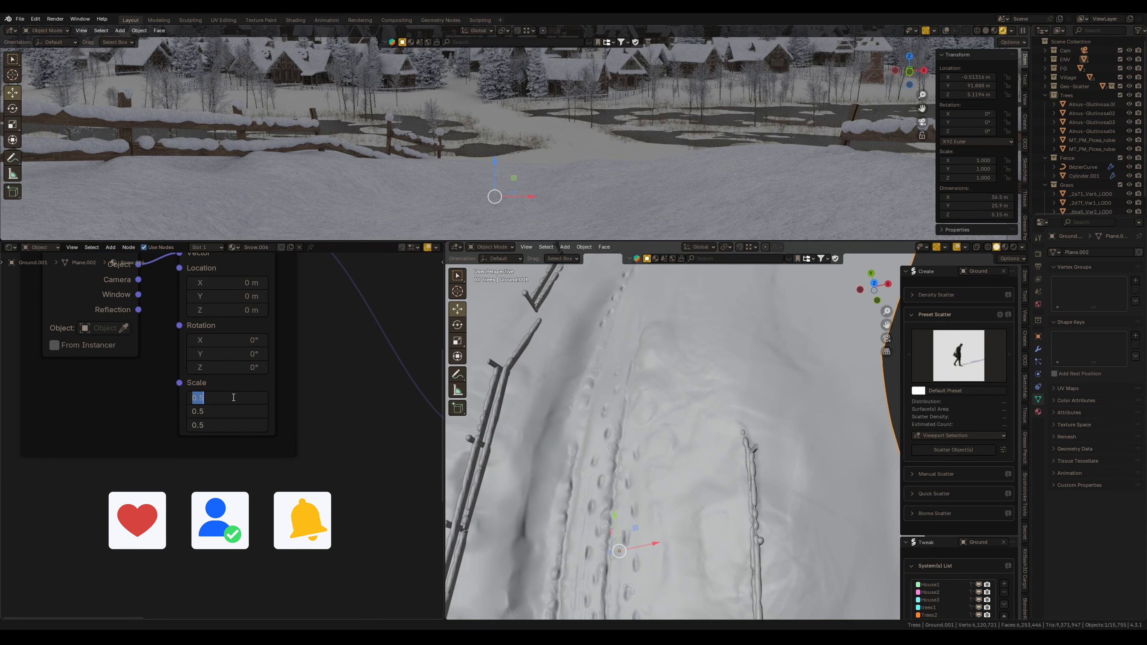
pyautogui.write('.2')
pyautogui.press('Return')
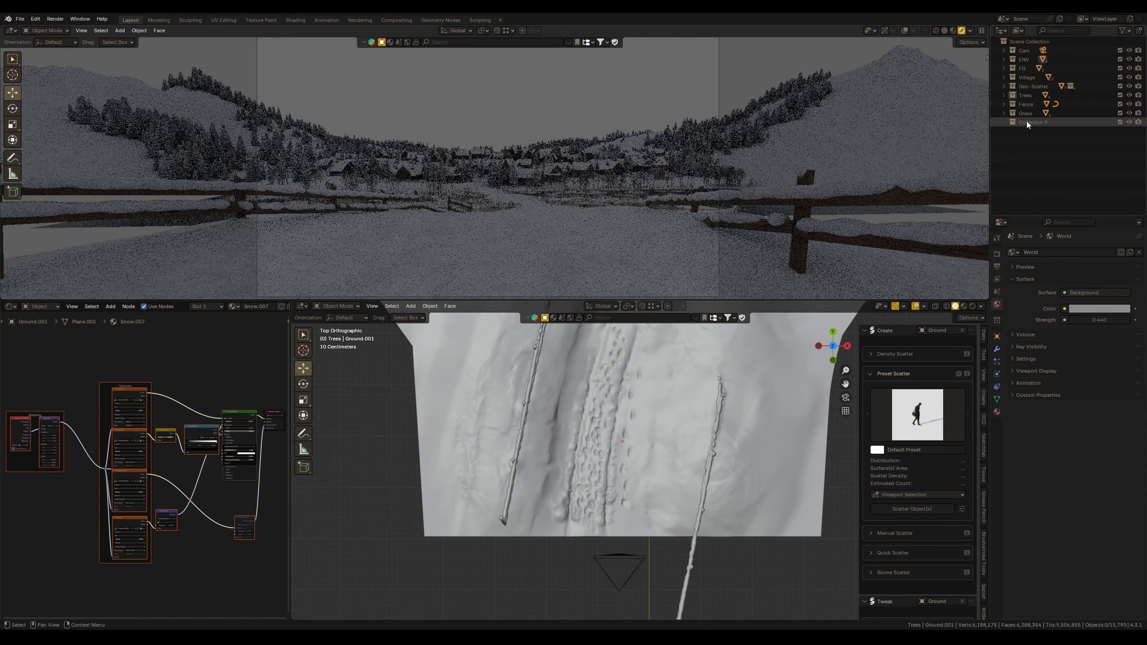
# Rename the new collection to Volume
pyautogui.doubleClick(1029, 121)
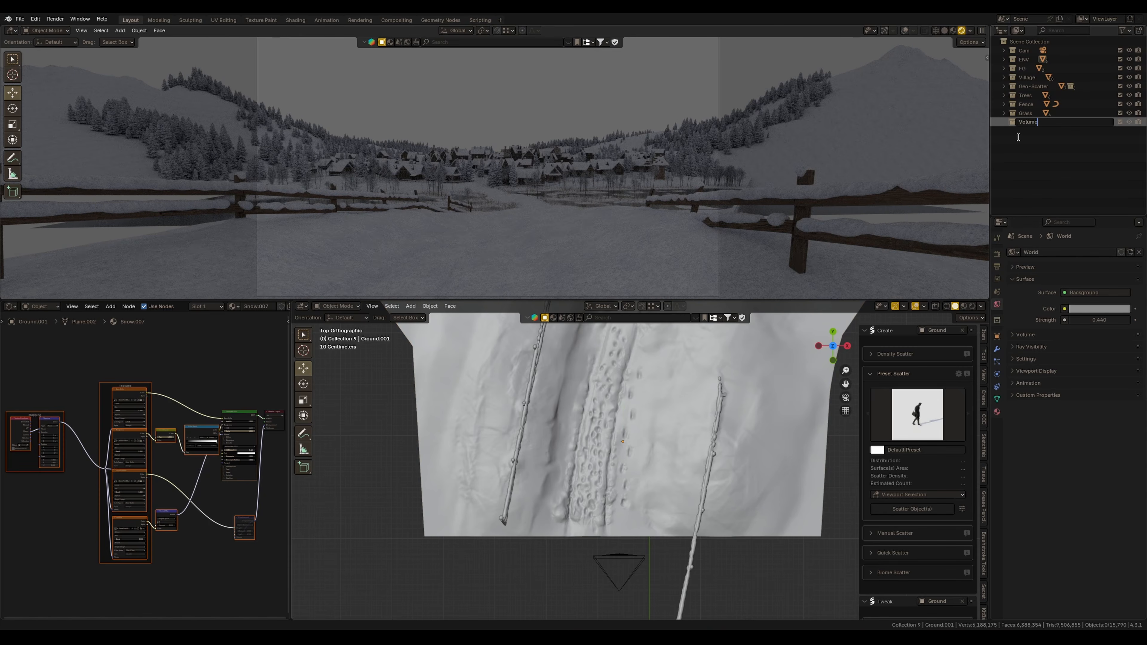
pyautogui.press('Return')
pyautogui.scroll(-8, 649, 431)
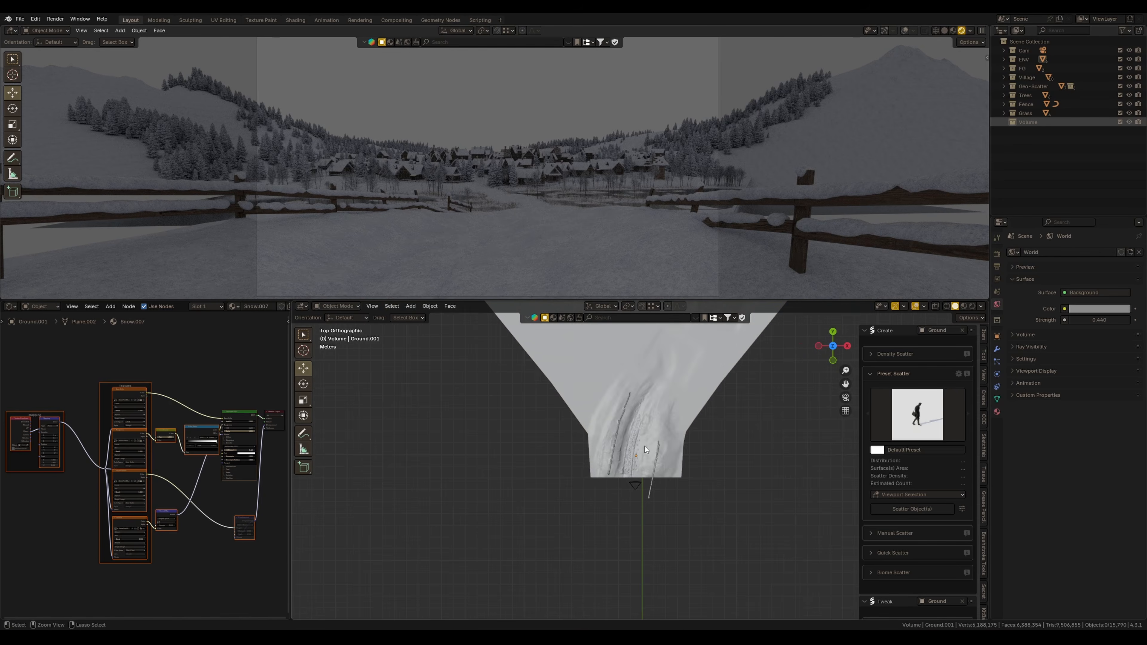
pyautogui.scroll(-5, 649, 431)
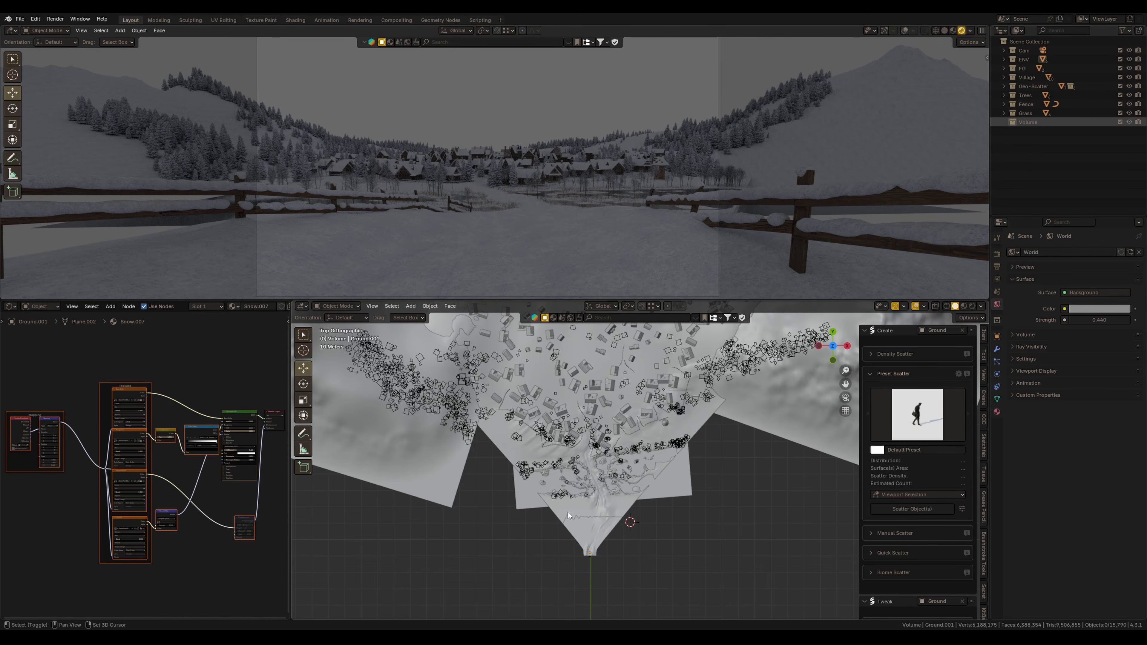
# Add a cube and scale and move it to enclose the whole landscape
pyautogui.hotkey('shift', 'a')
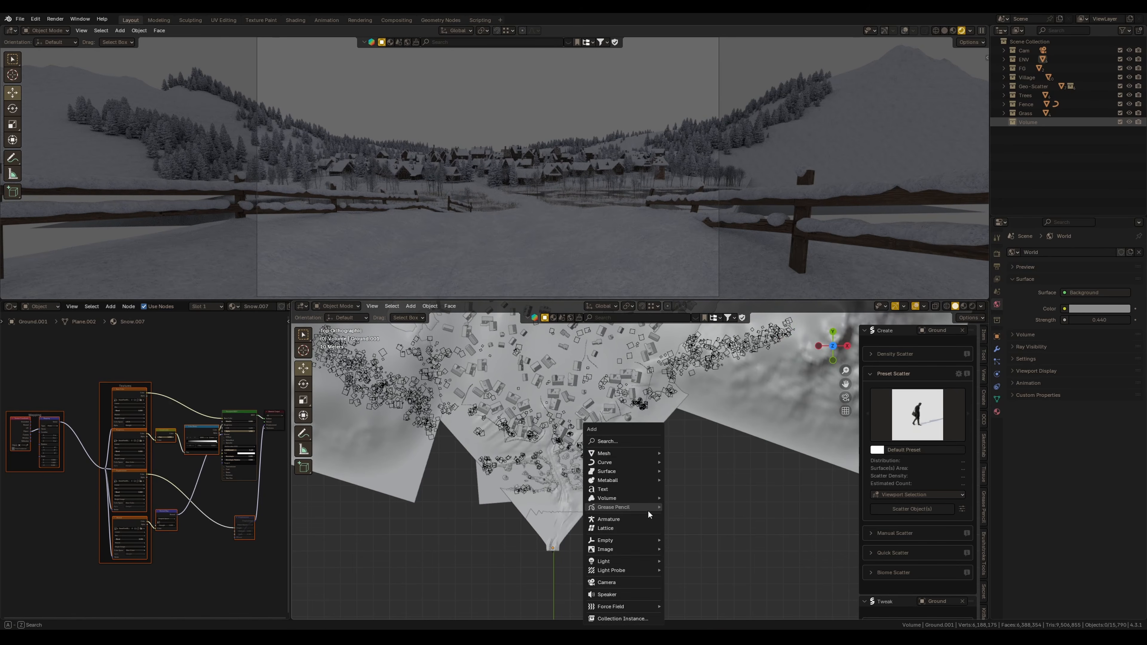
pyautogui.moveTo(623, 453)
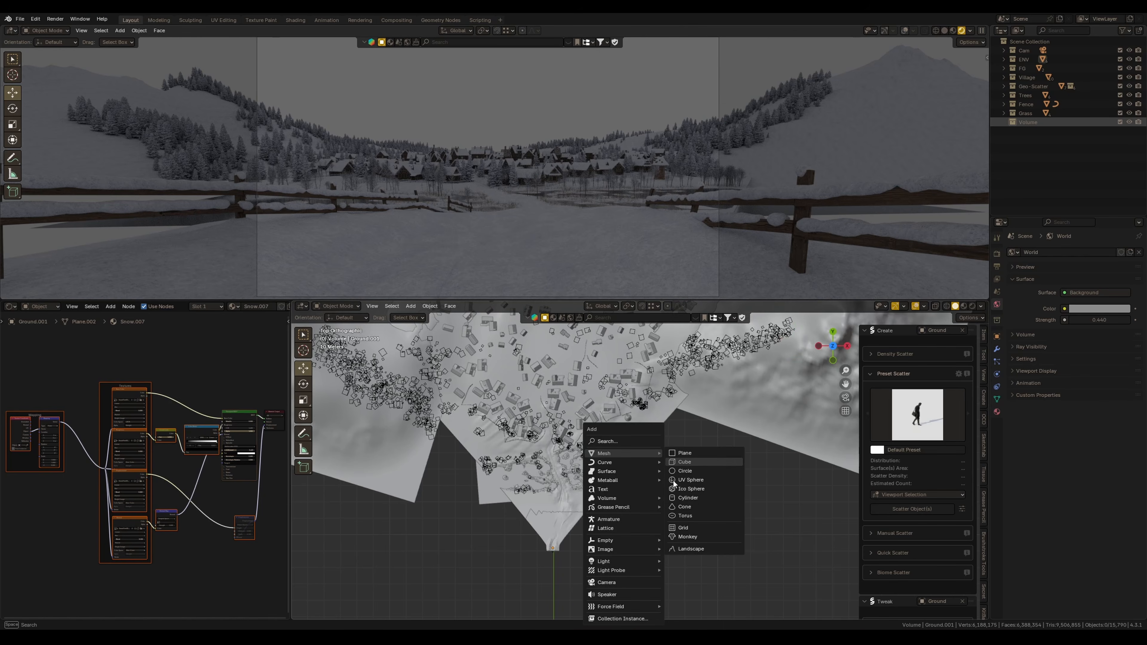
pyautogui.click(685, 462)
pyautogui.keyDown('shift'); pyautogui.moveTo(633, 546); pyautogui.dragTo(622, 503, button='middle'); pyautogui.keyUp('shift')
pyautogui.press('s')
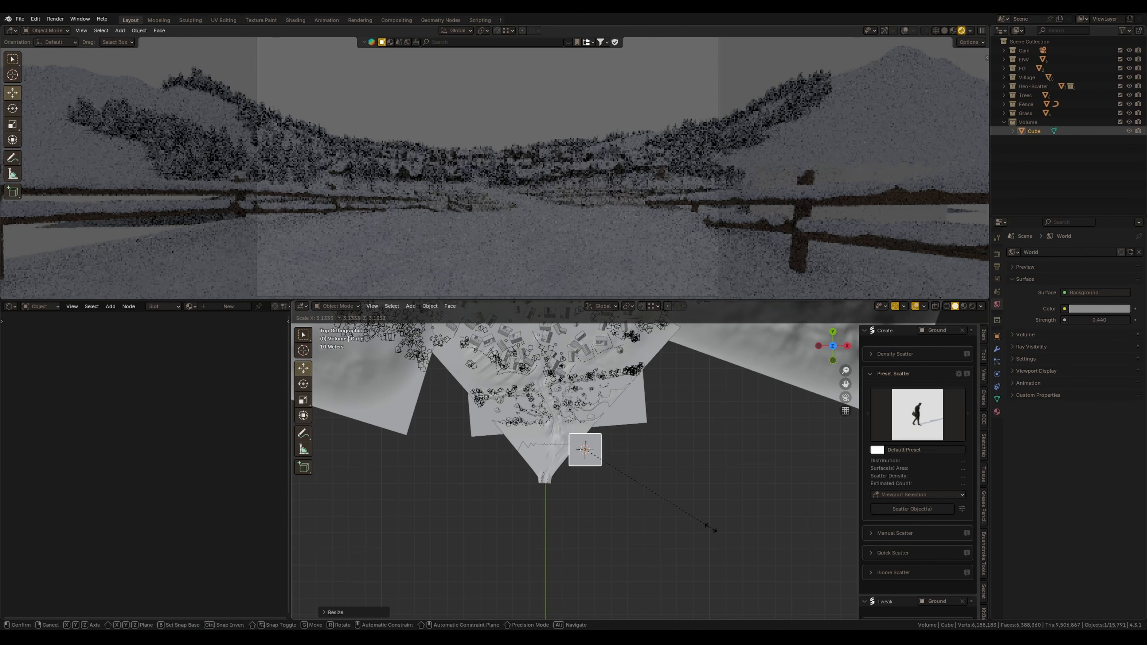
pyautogui.click(715, 538)
pyautogui.moveTo(715, 538); pyautogui.dragTo(234, 298, button='middle')
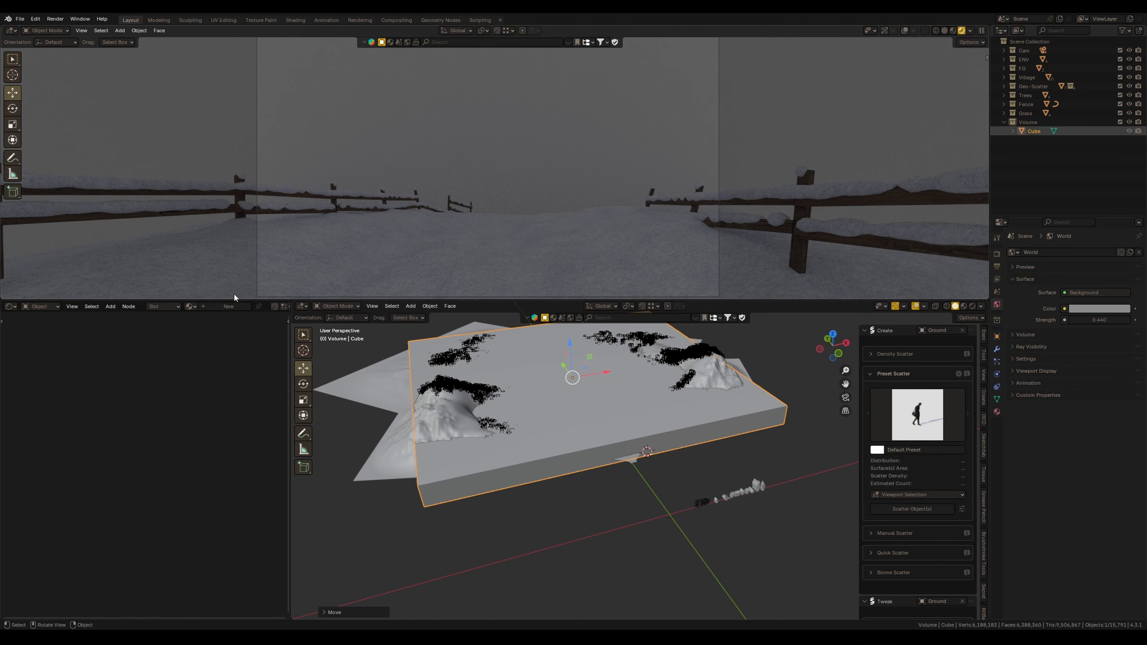
# Create a new material for the cube
pyautogui.click(204, 309)
pyautogui.scroll(4, 196, 474)
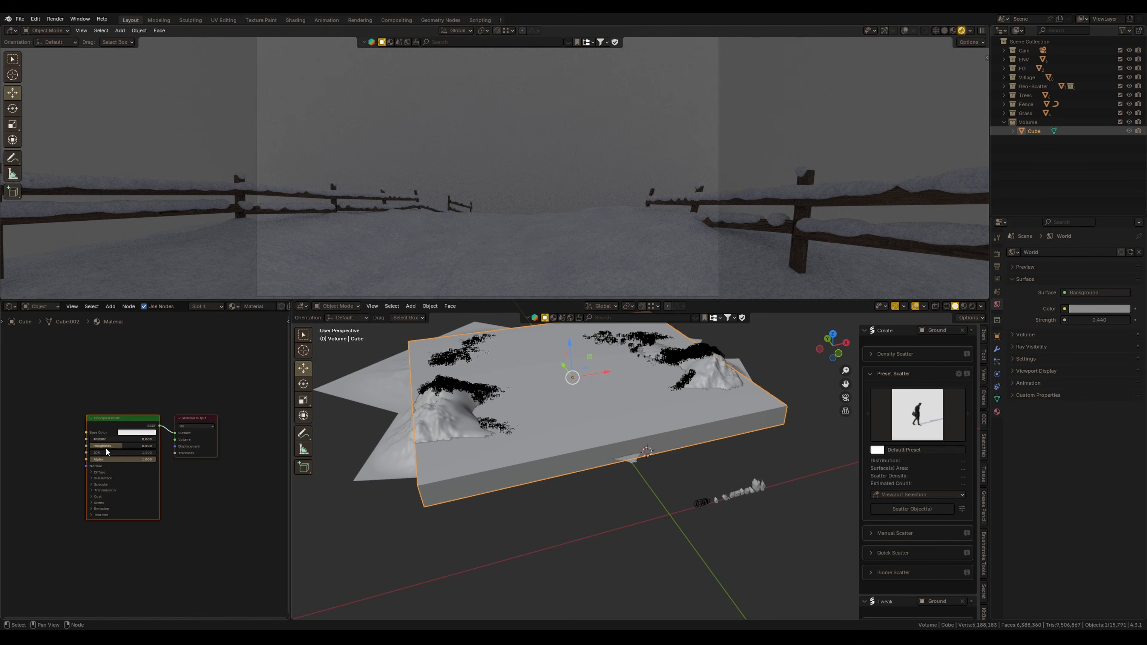
# Replace the cube material's shader with a Principled Volume node connected to the output and set its density to 0.010
pyautogui.press('x')
pyautogui.scroll(2, 113, 423)
pyautogui.moveTo(157, 418); pyautogui.dragTo(139, 452, button='middle')
pyautogui.hotkey('shift', 'a')
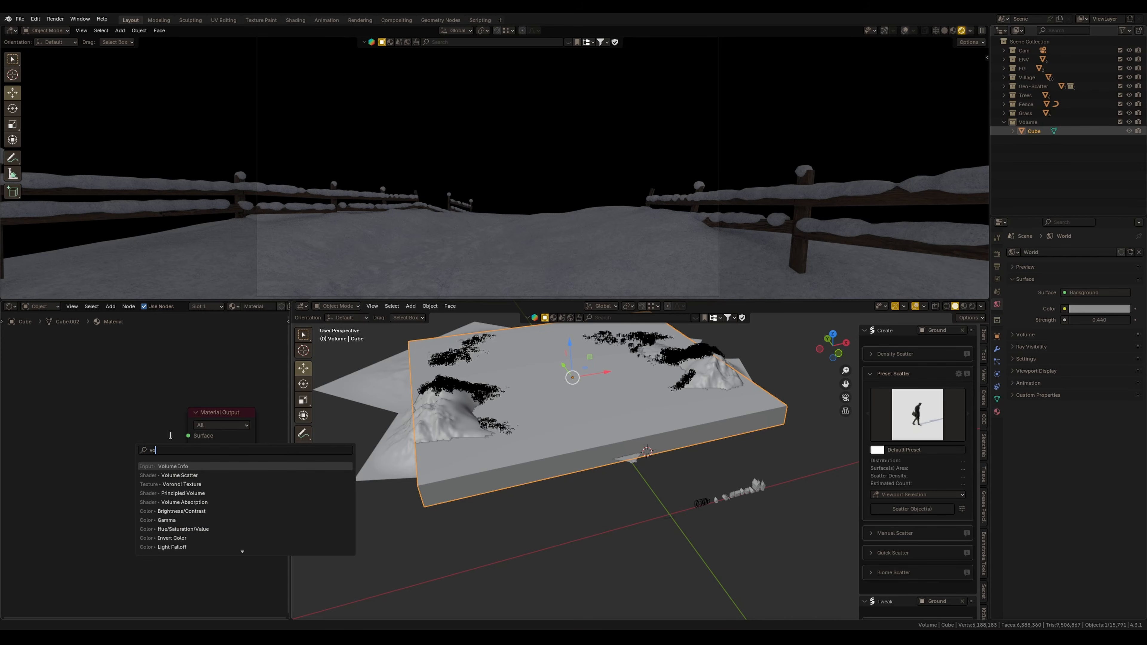
pyautogui.write('volume')
pyautogui.press('Down')
pyautogui.press('Return')
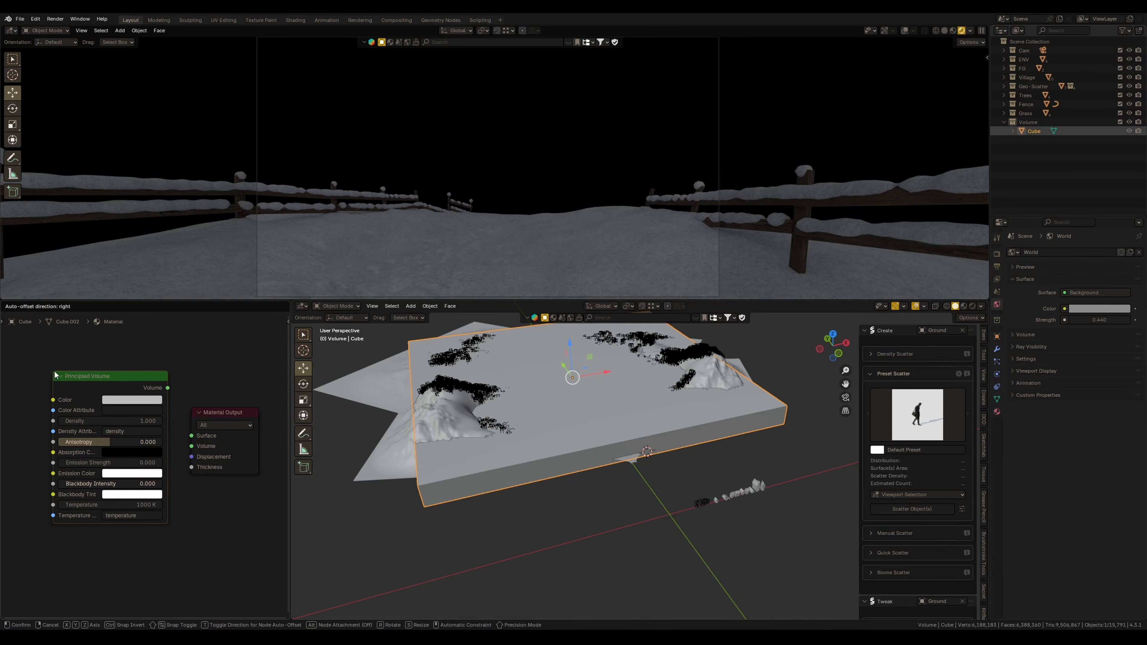
pyautogui.click(54, 372)
pyautogui.moveTo(144, 481); pyautogui.dragTo(149, 473, button='middle')
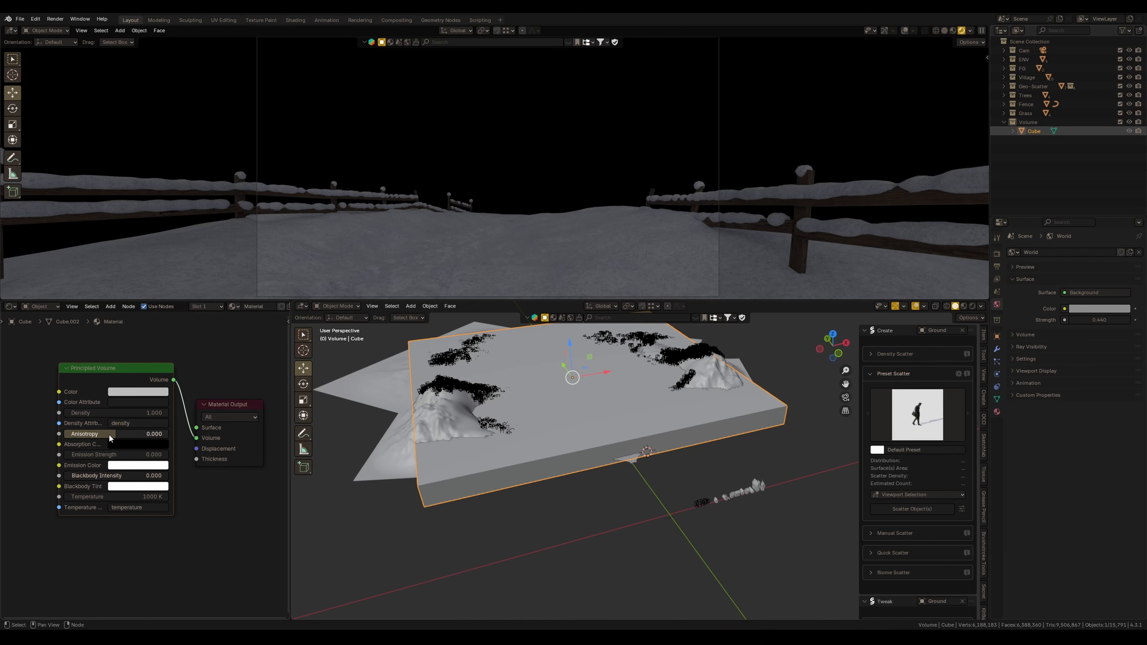
pyautogui.click(114, 413)
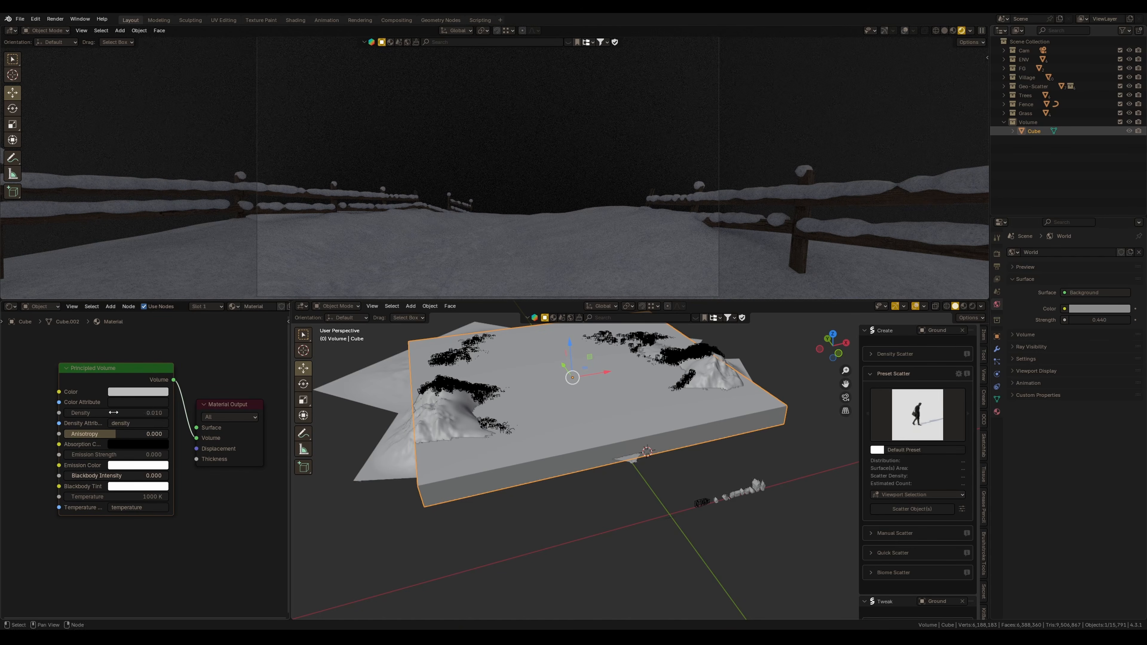
pyautogui.press('Return')
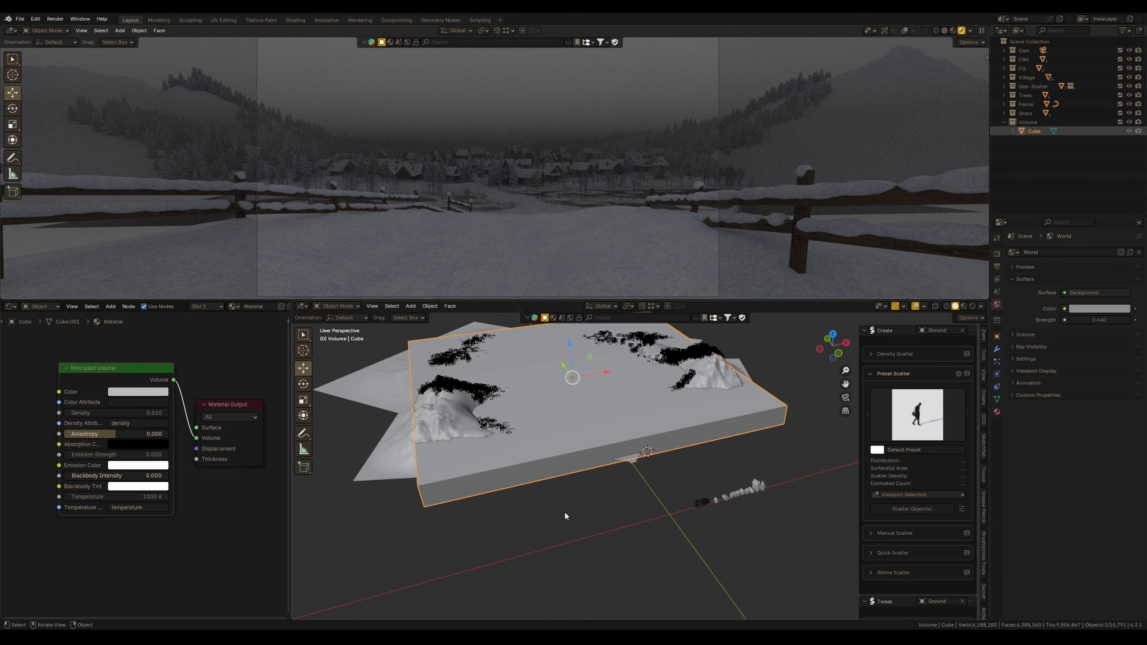
# Set the world background color to a dark blue
pyautogui.click(1095, 309)
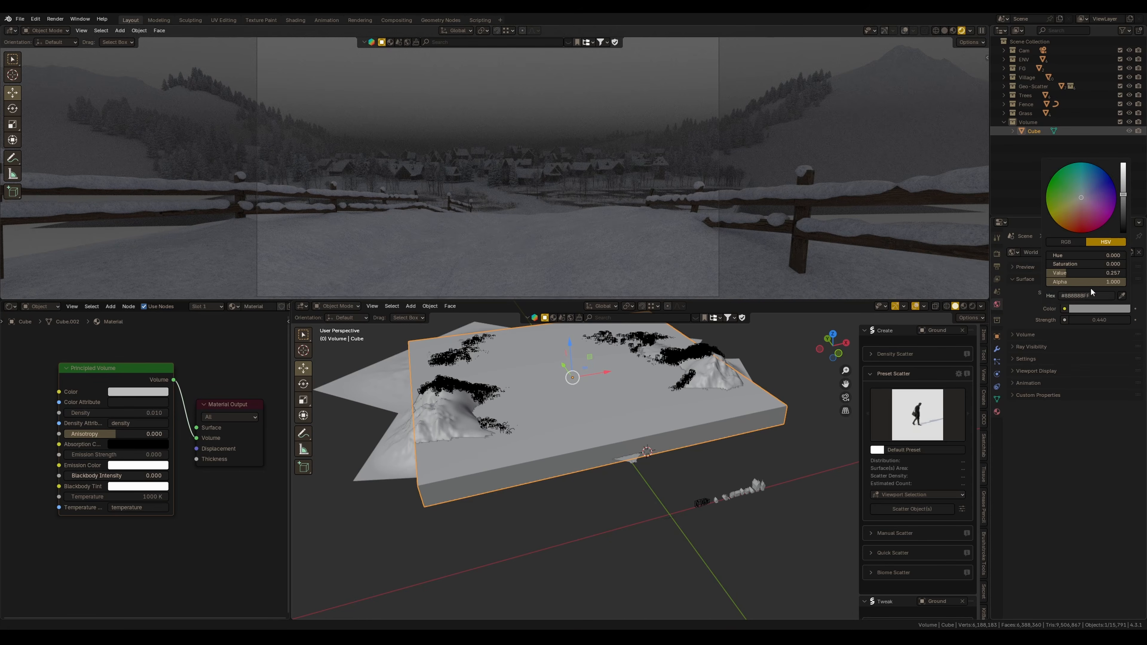
pyautogui.click(1094, 182)
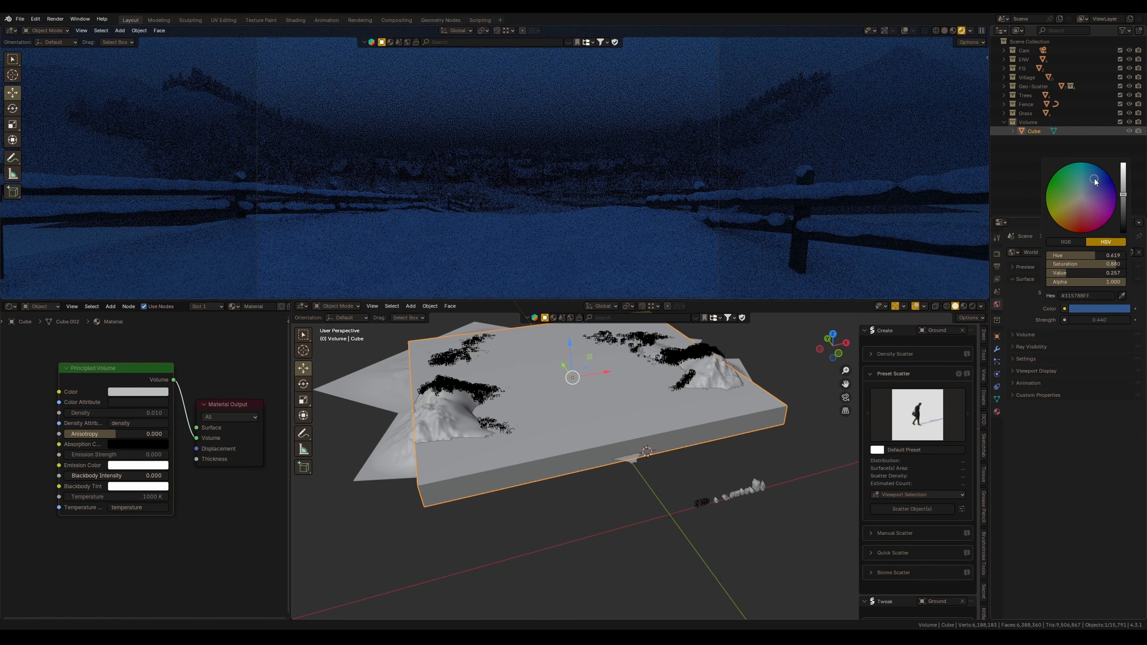
pyautogui.moveTo(1094, 181); pyautogui.dragTo(1125, 207)
pyautogui.click(1077, 308)
pyautogui.click(1101, 308)
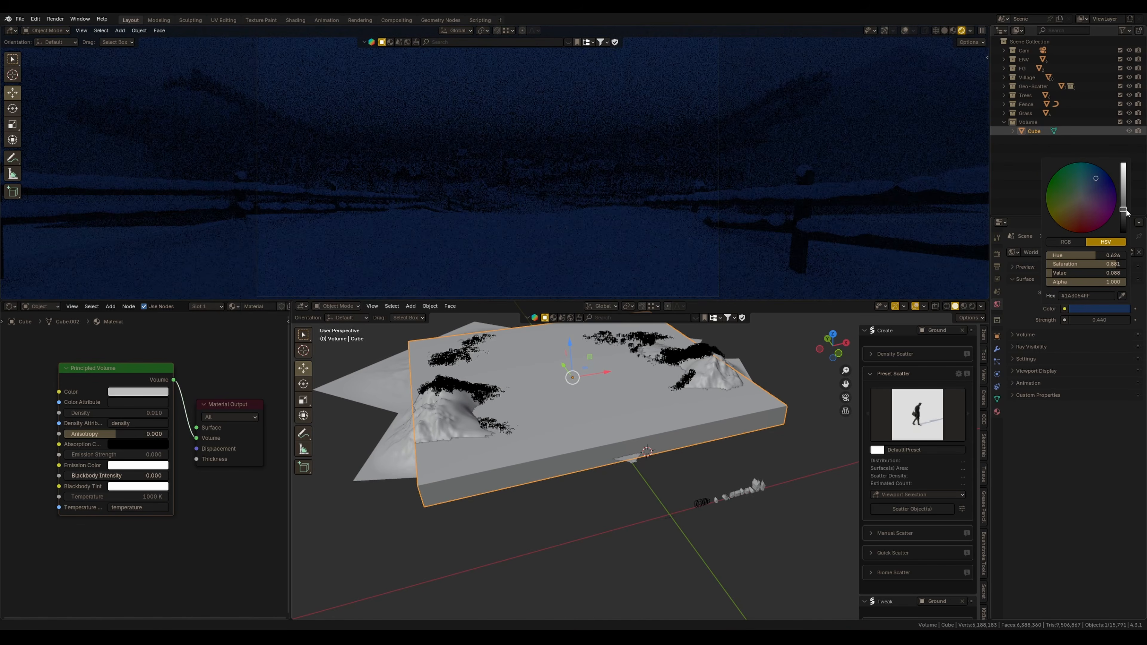
# Set the volume's emission strength to 0.001
pyautogui.click(128, 470)
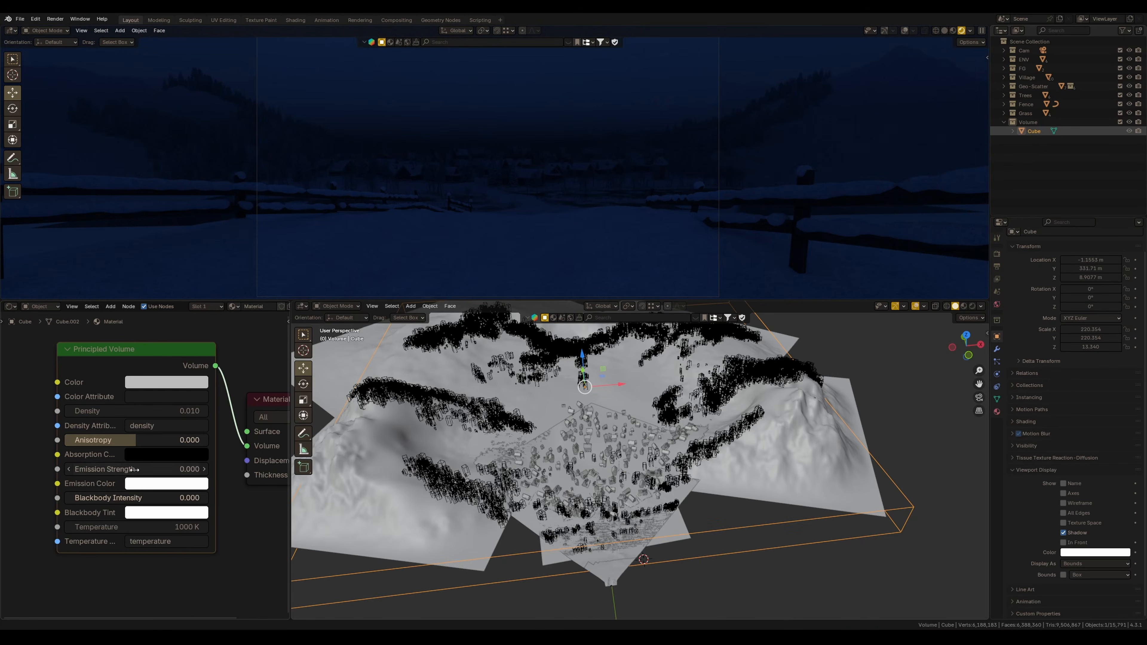
pyautogui.write('0.0')
pyautogui.press('Return')
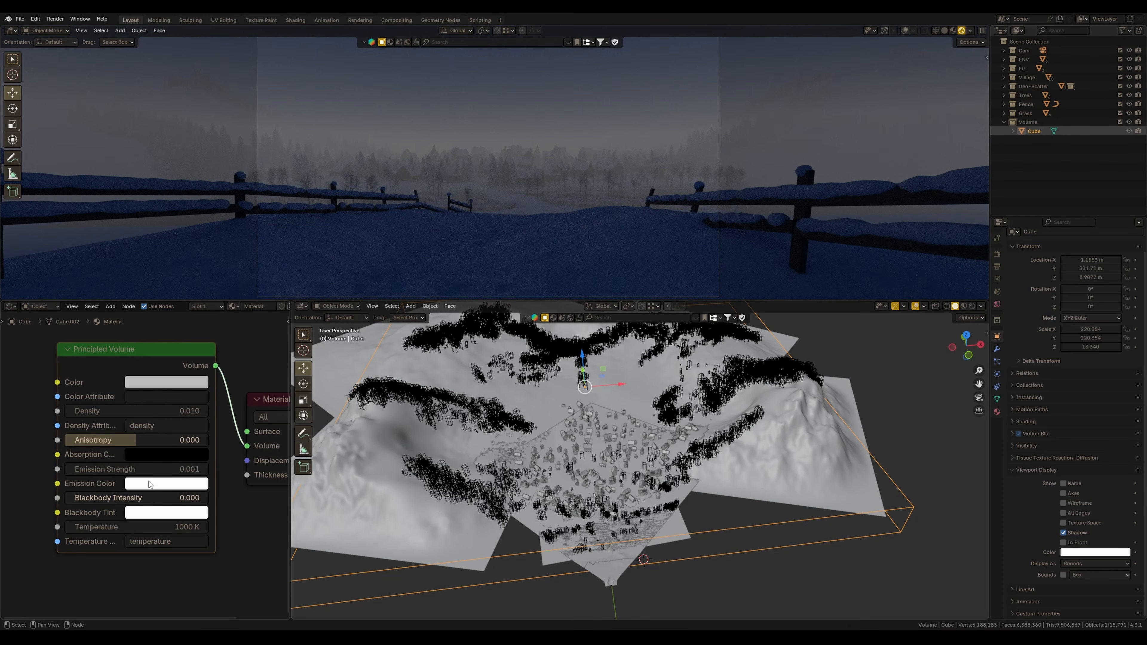
# Set the volume's emission color to a deep blue
pyautogui.click(149, 484)
pyautogui.moveTo(247, 305)
pyautogui.mouseDown()
pyautogui.moveTo(246, 320)
pyautogui.moveTo(187, 308)
pyautogui.moveTo(245, 312)
pyautogui.mouseUp()
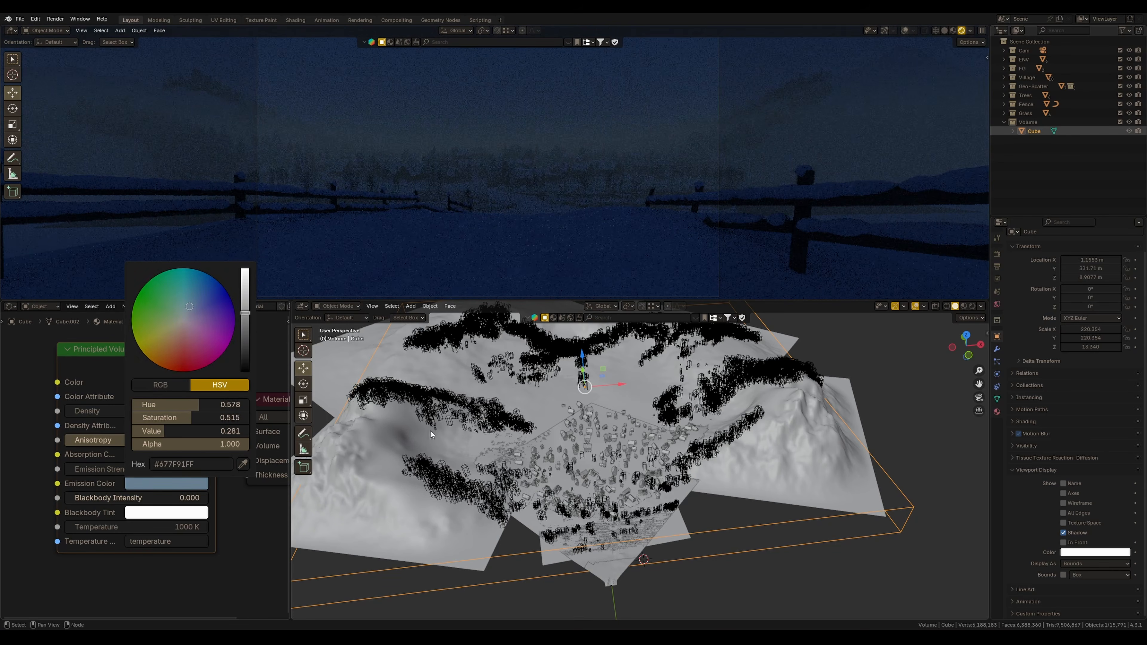
pyautogui.click(161, 483)
pyautogui.click(158, 486)
pyautogui.moveTo(196, 299); pyautogui.dragTo(199, 295)
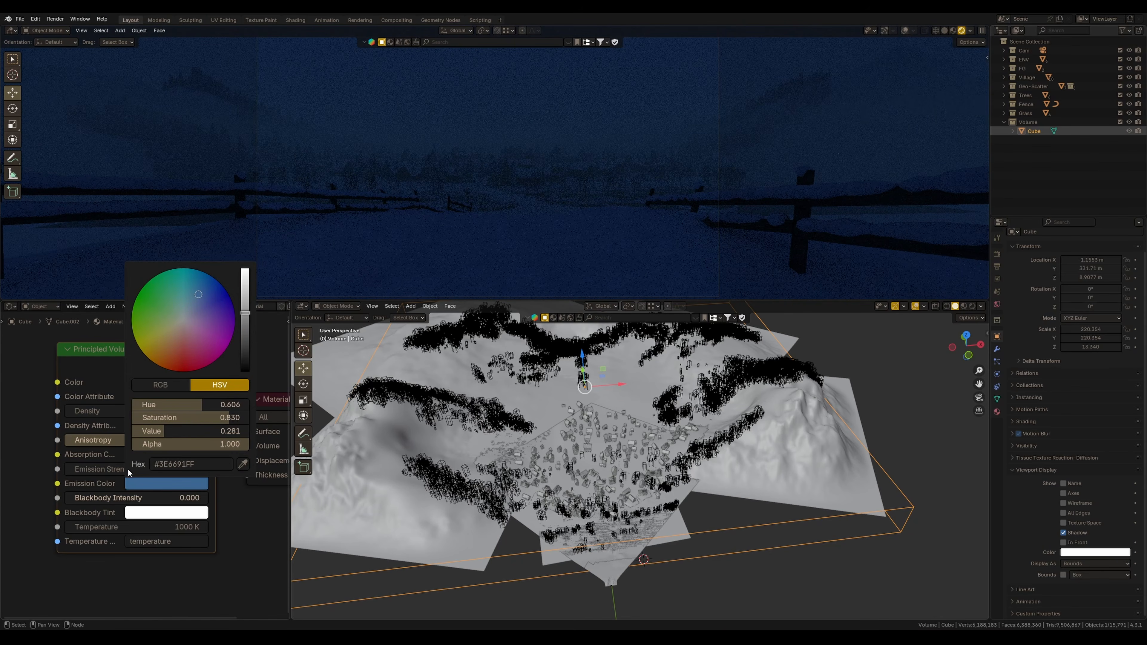
pyautogui.click(170, 485)
pyautogui.moveTo(244, 313); pyautogui.dragTo(246, 307)
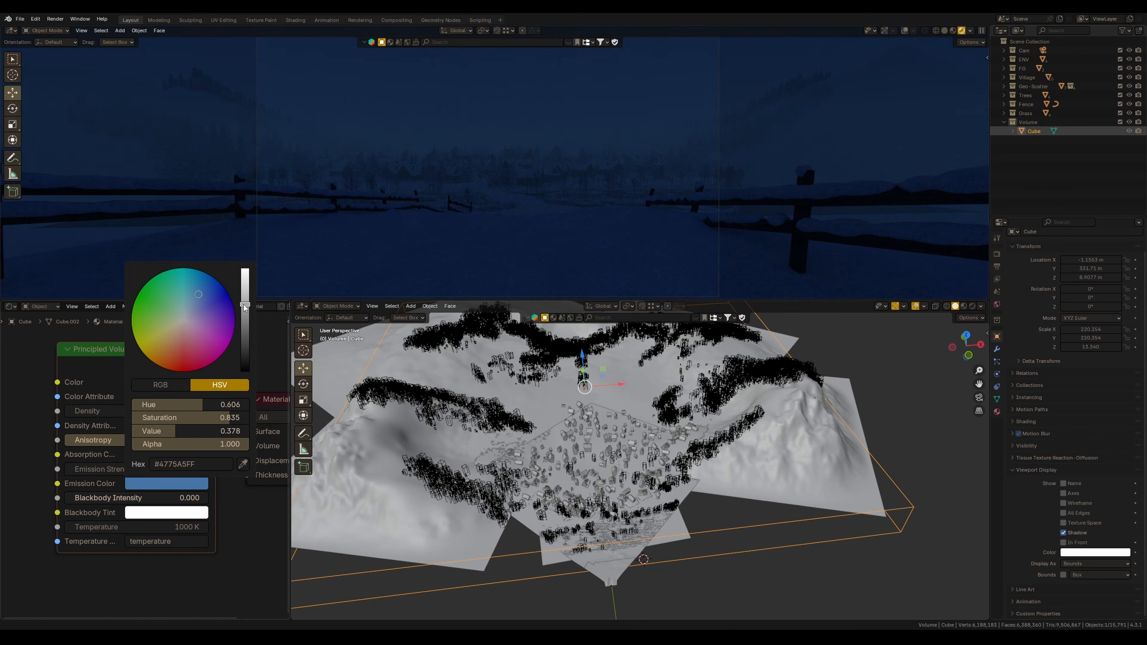
# Darken the world background blue further
pyautogui.click(998, 304)
pyautogui.click(1099, 309)
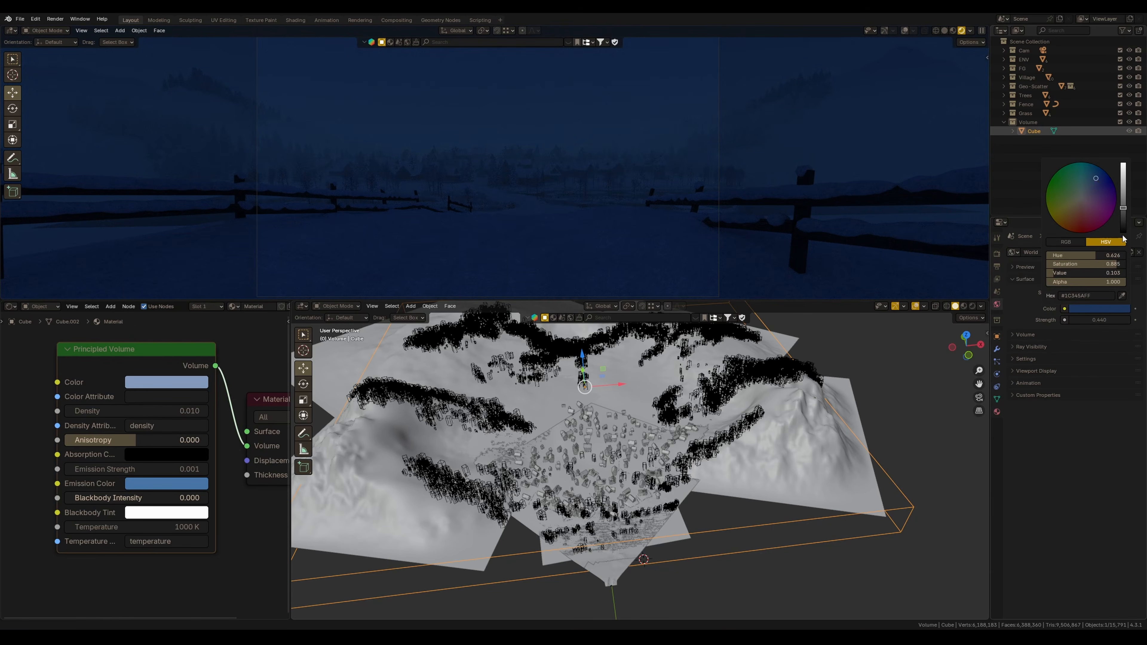
pyautogui.moveTo(1126, 215); pyautogui.dragTo(1126, 224)
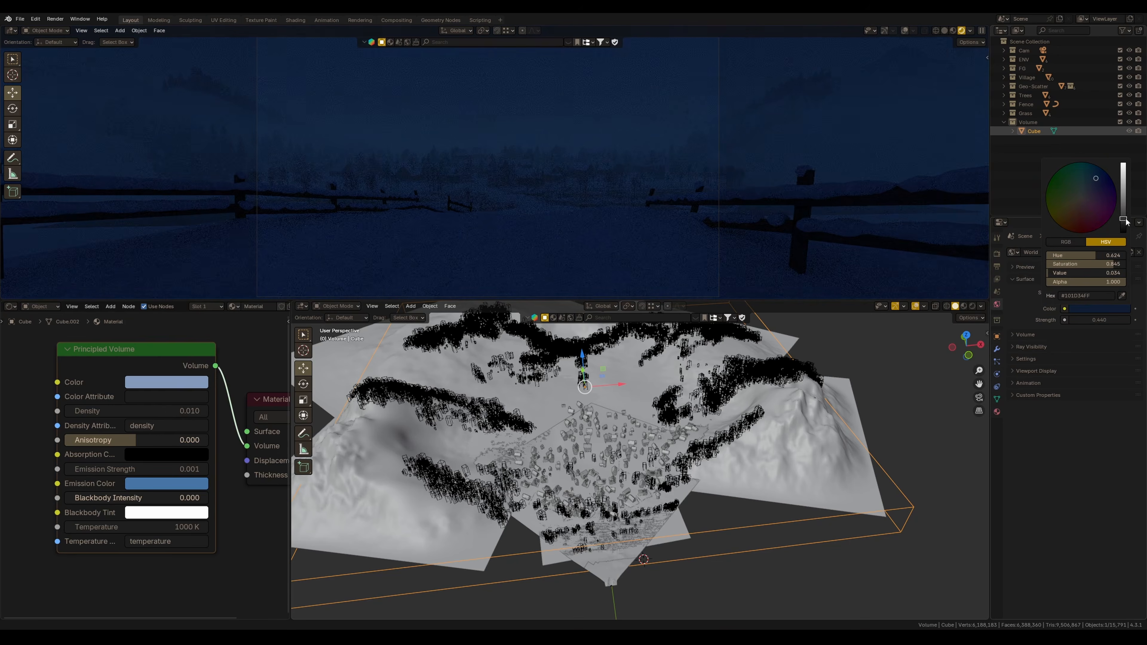
# Brighten the volume's blue emission color to value 0.533
pyautogui.click(154, 482)
pyautogui.moveTo(250, 304); pyautogui.dragTo(245, 299)
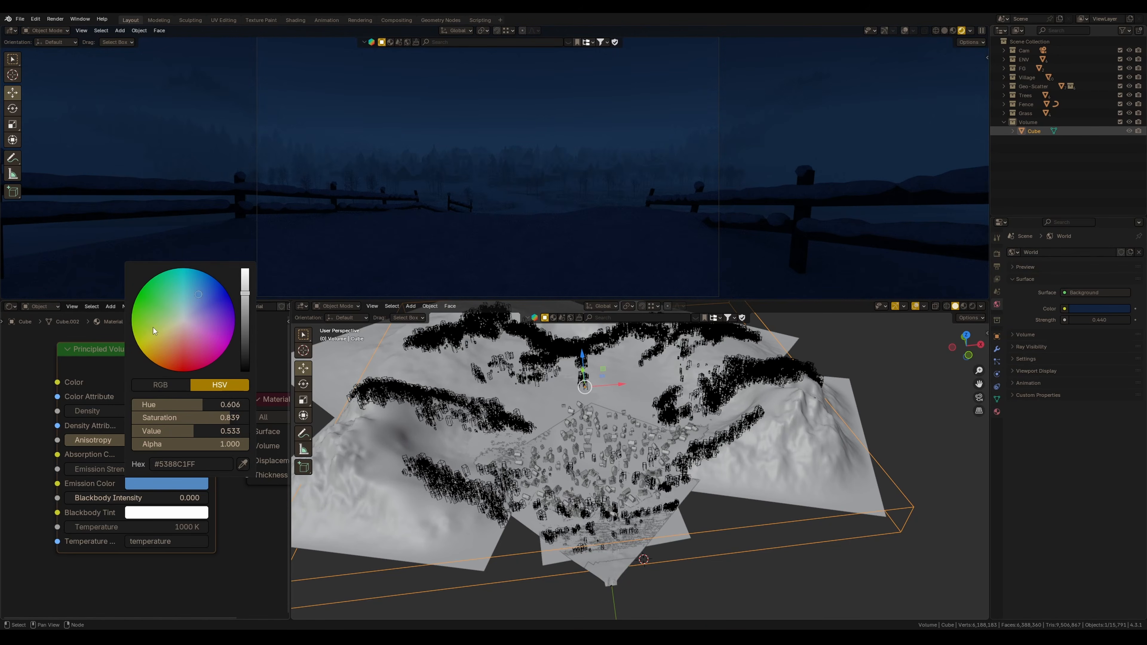
pyautogui.moveTo(203, 298); pyautogui.dragTo(200, 299)
# Add an Area light in top view and place it near the camera
pyautogui.press('KP_7')
pyautogui.hotkey('shift', 'a')
pyautogui.moveTo(594, 562)
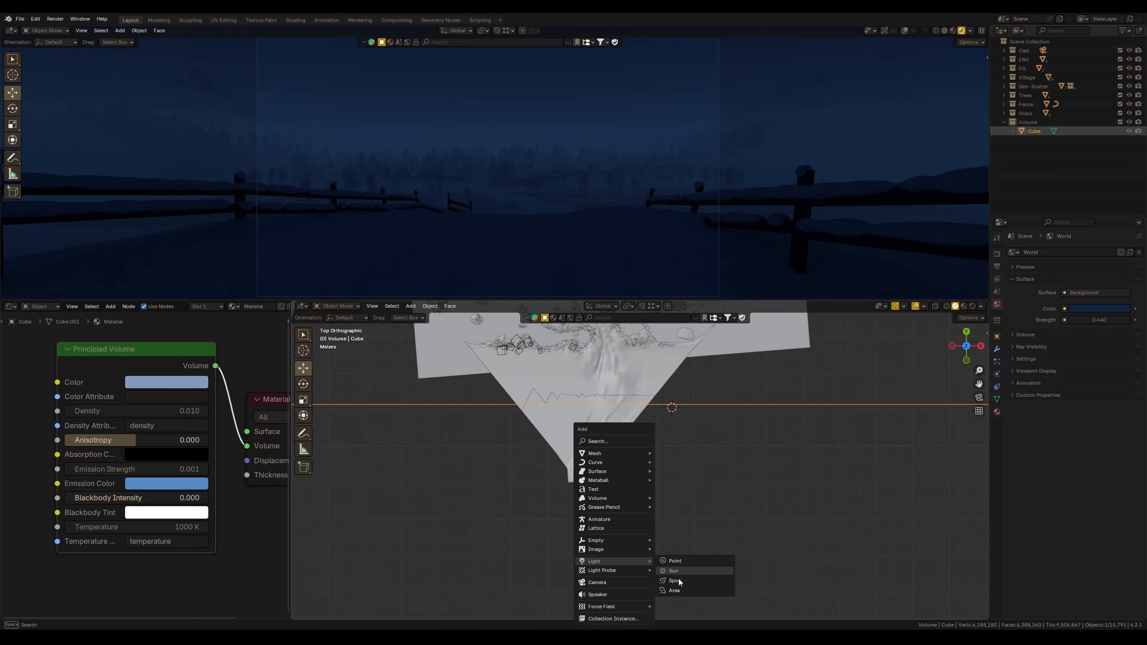
pyautogui.click(679, 592)
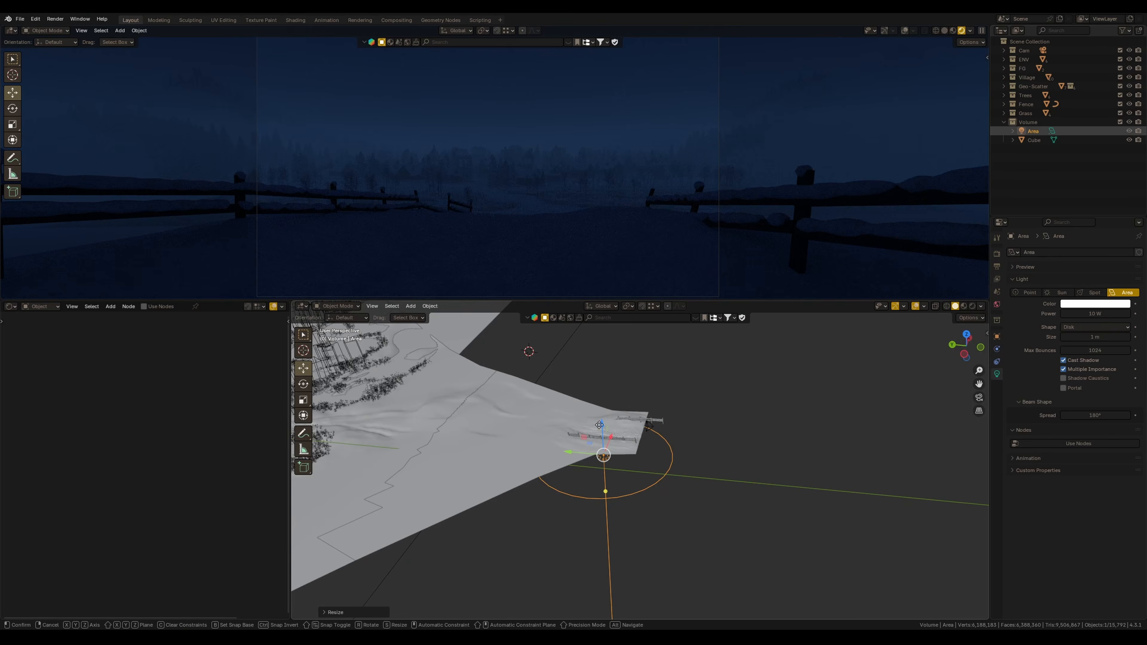
pyautogui.moveTo(601, 423); pyautogui.dragTo(641, 395)
pyautogui.press('`')
pyautogui.click(585, 427)
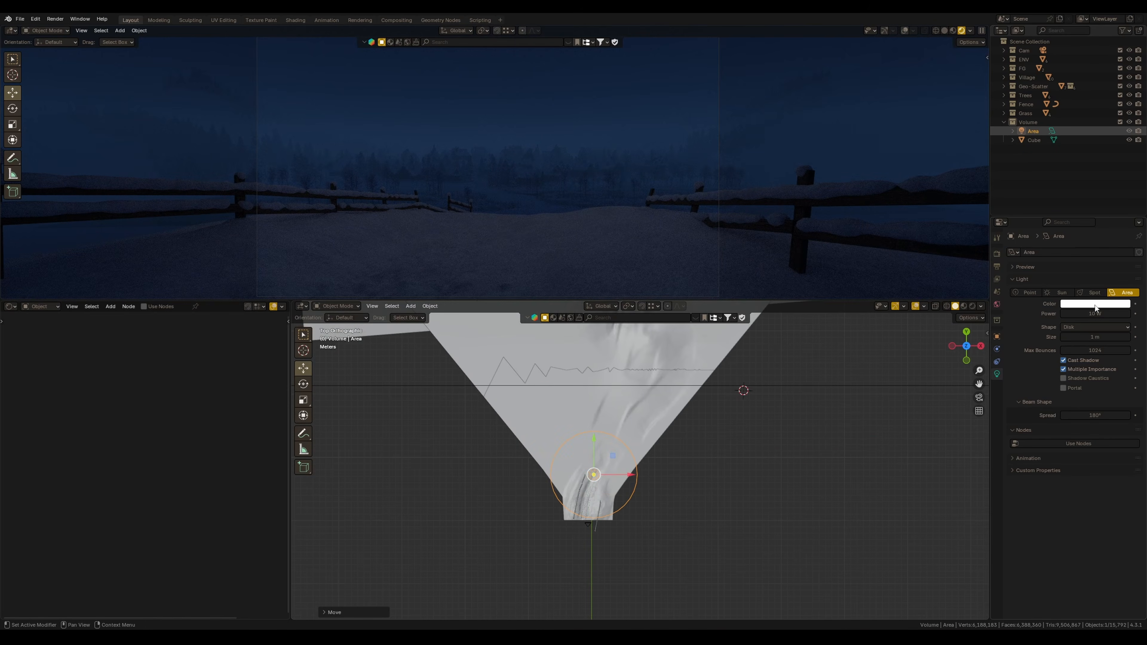
# Set the area light's power to 100 W
pyautogui.click(1095, 314)
pyautogui.write('100')
pyautogui.press('Return')
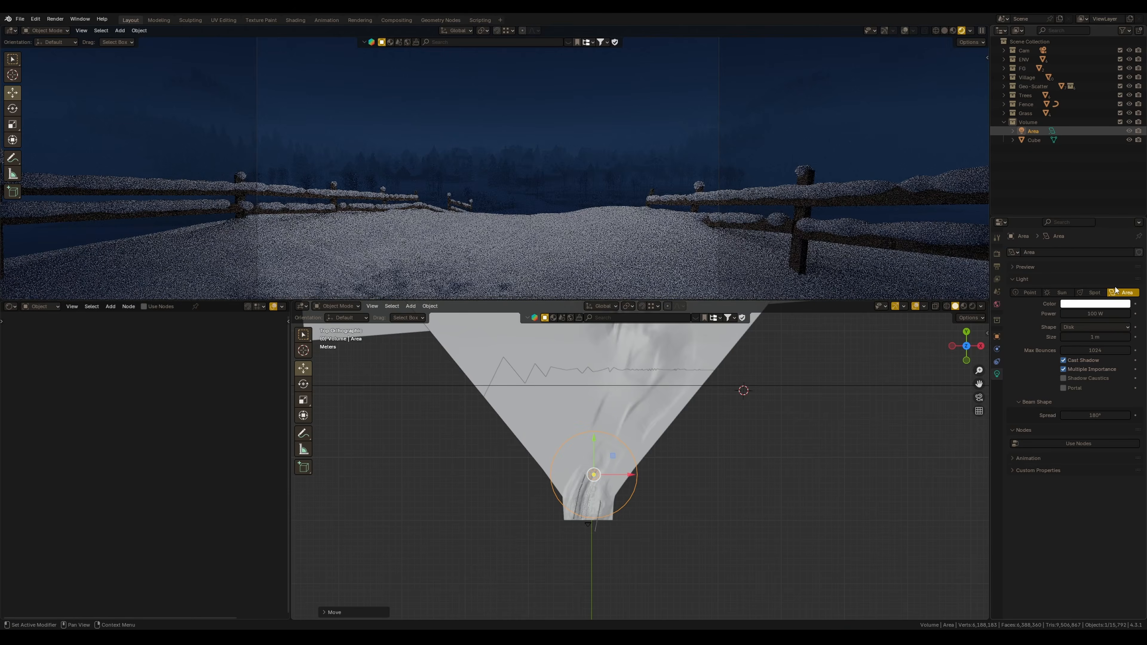
# Tint the area light pale blue and set its power to 10 W
pyautogui.click(1095, 304)
pyautogui.click(1086, 193)
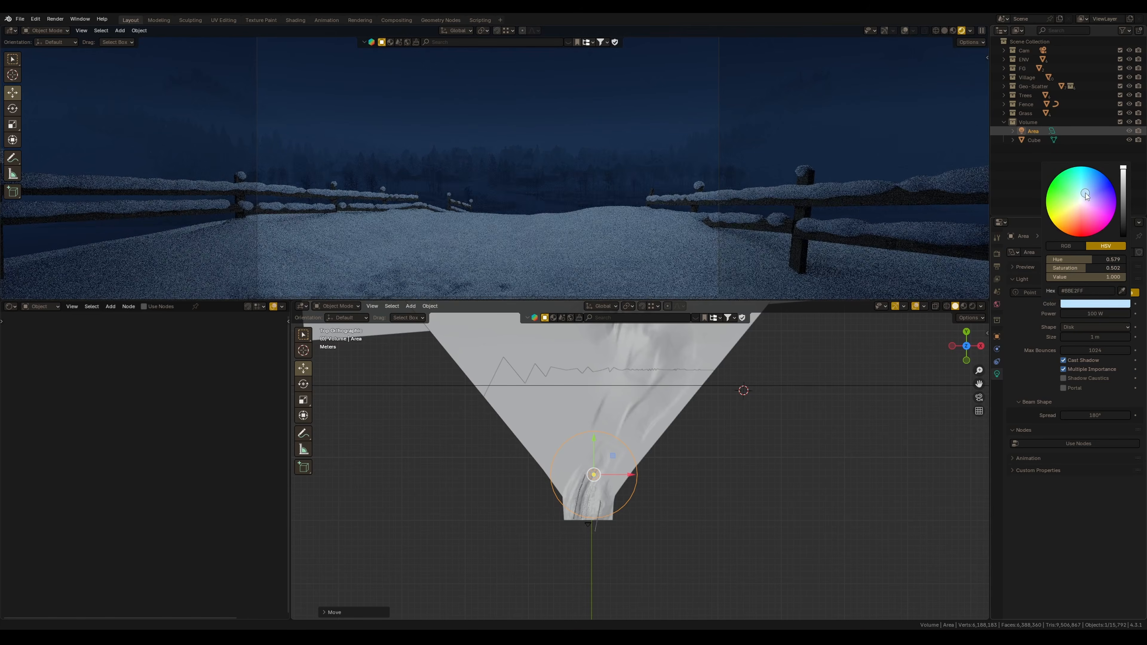
pyautogui.click(1095, 313)
pyautogui.write('2')
pyautogui.press('Return')
pyautogui.click(1095, 314)
pyautogui.write('10')
pyautogui.press('Return')
# Move the area light along the X axis
pyautogui.keyDown('shift'); pyautogui.moveTo(683, 439); pyautogui.dragTo(668, 484, button='middle'); pyautogui.keyUp('shift')
pyautogui.press('g')
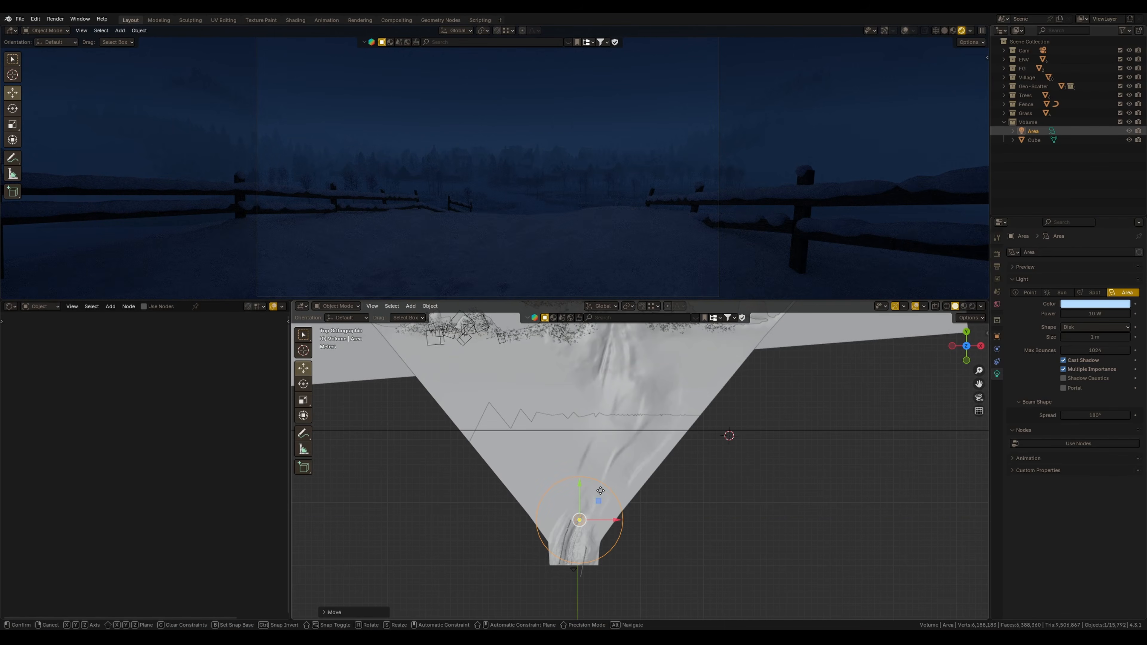
pyautogui.press('x')
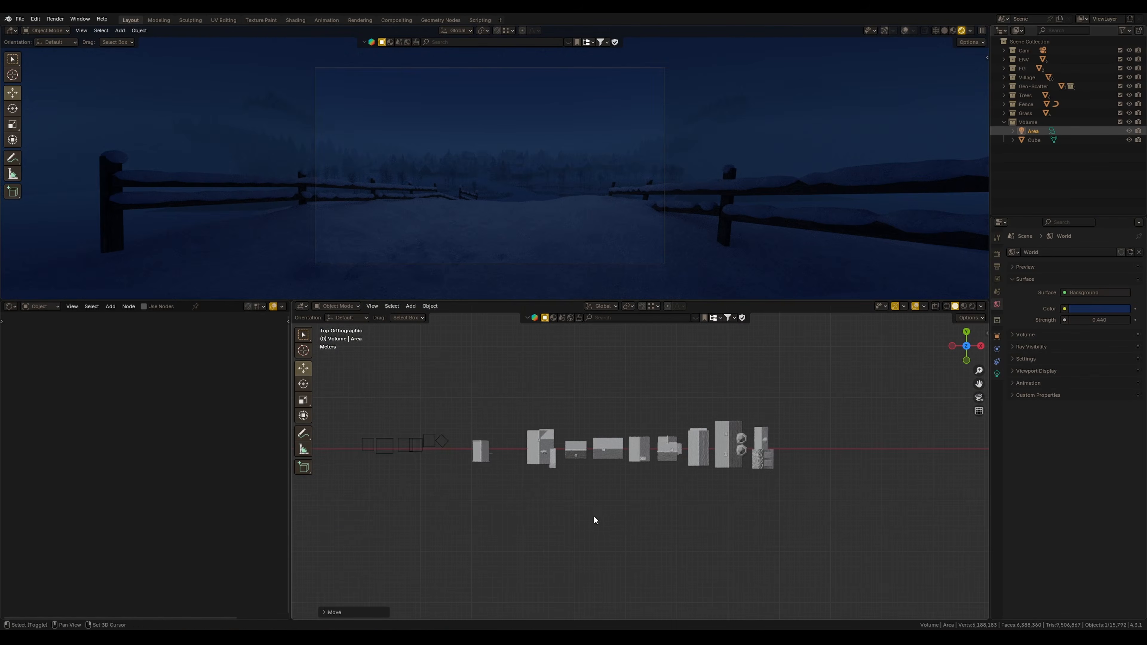
pyautogui.scroll(6, 589, 459)
pyautogui.moveTo(594, 516); pyautogui.dragTo(637, 464, button='middle')
pyautogui.scroll(-3, 637, 467)
pyautogui.click(635, 465)
# Set the house window glass material's emission strength to 2
pyautogui.click(192, 307)
pyautogui.moveTo(241, 352); pyautogui.dragTo(239, 367)
pyautogui.click(193, 354)
pyautogui.moveTo(157, 510); pyautogui.dragTo(125, 518, button='middle')
pyautogui.scroll(-4, 65, 429)
pyautogui.click(171, 501)
pyautogui.write('2')
pyautogui.press('Return')
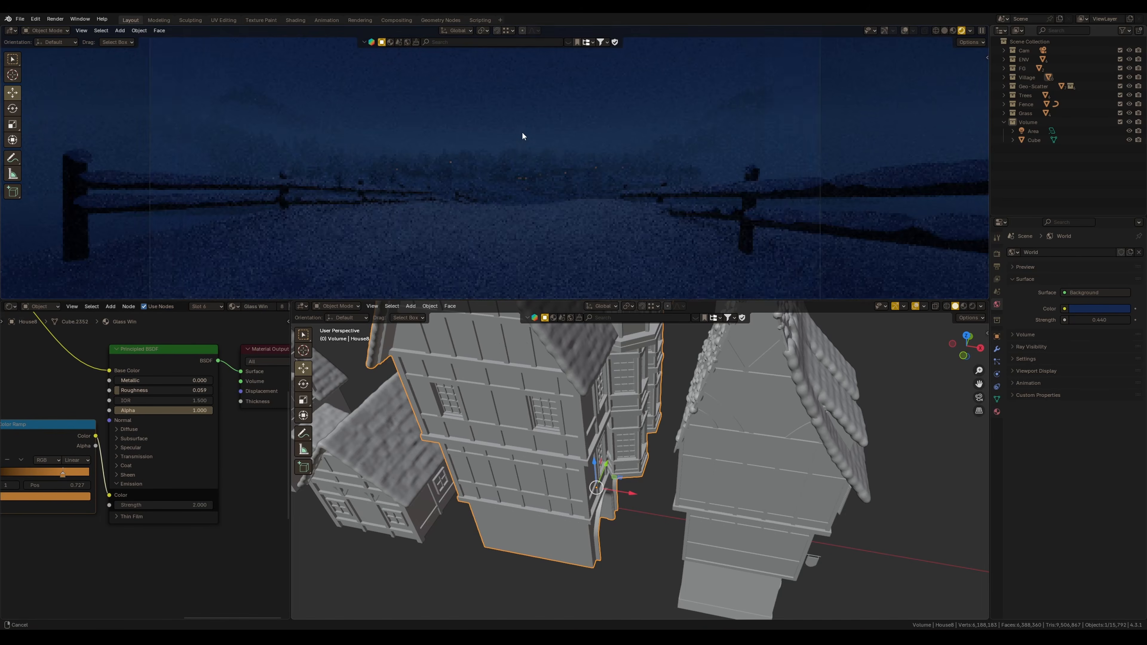
# Move the duplicated volume cube into a new collection named Morning Light
pyautogui.scroll(5, 515, 163)
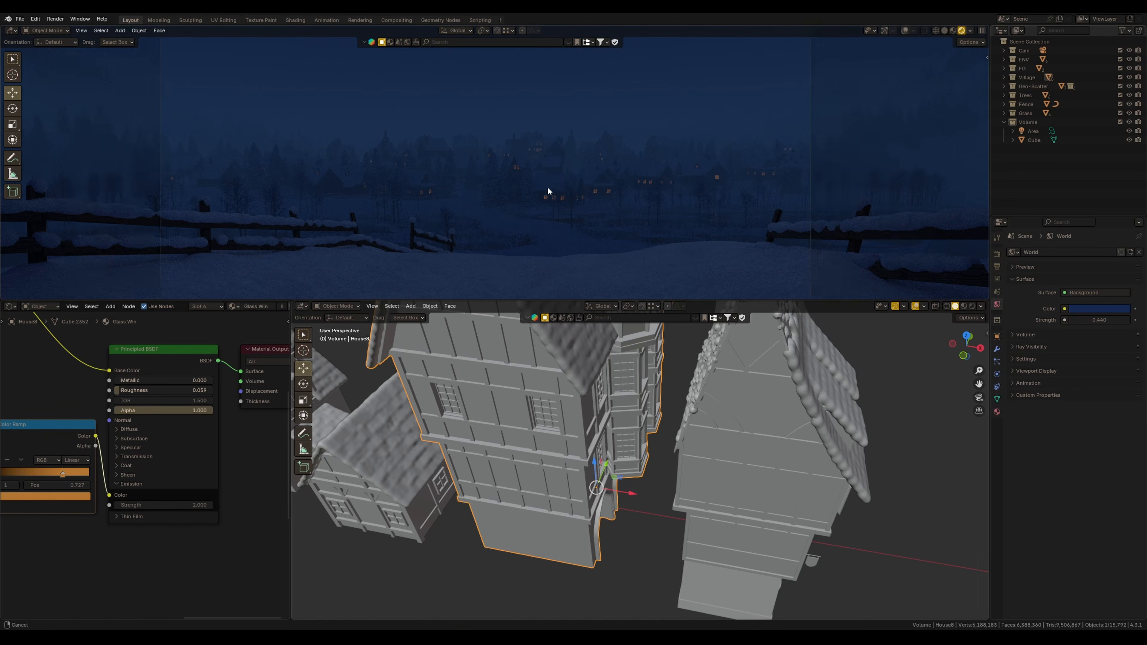
pyautogui.scroll(-1, 547, 183)
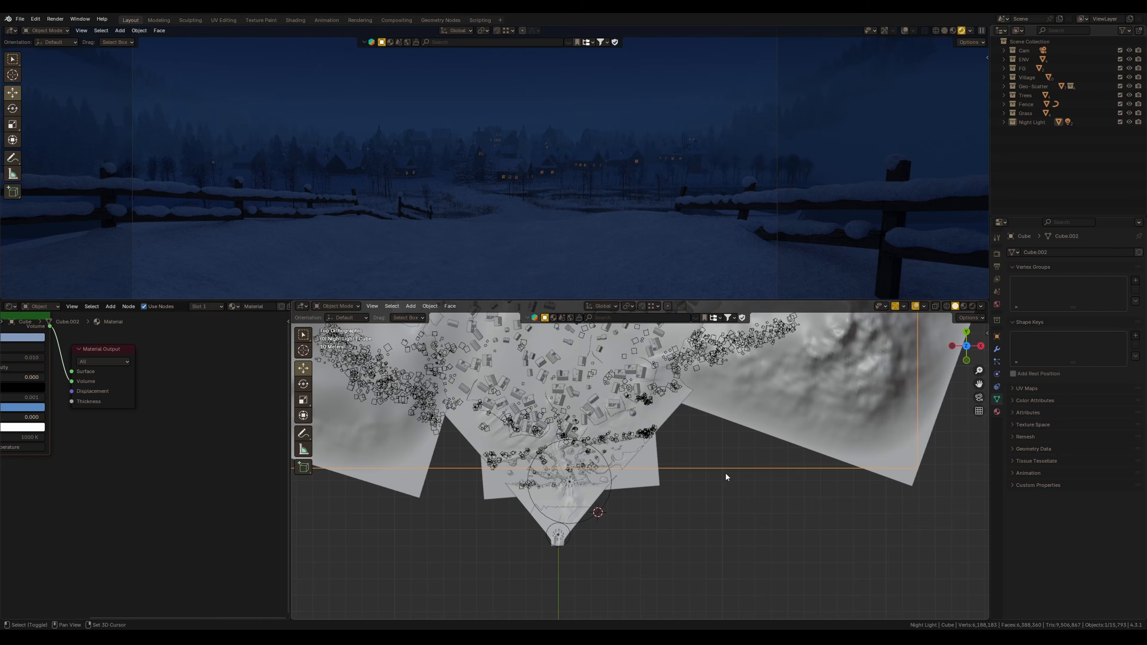
pyautogui.press('m')
pyautogui.click(701, 438)
pyautogui.write('Morn')
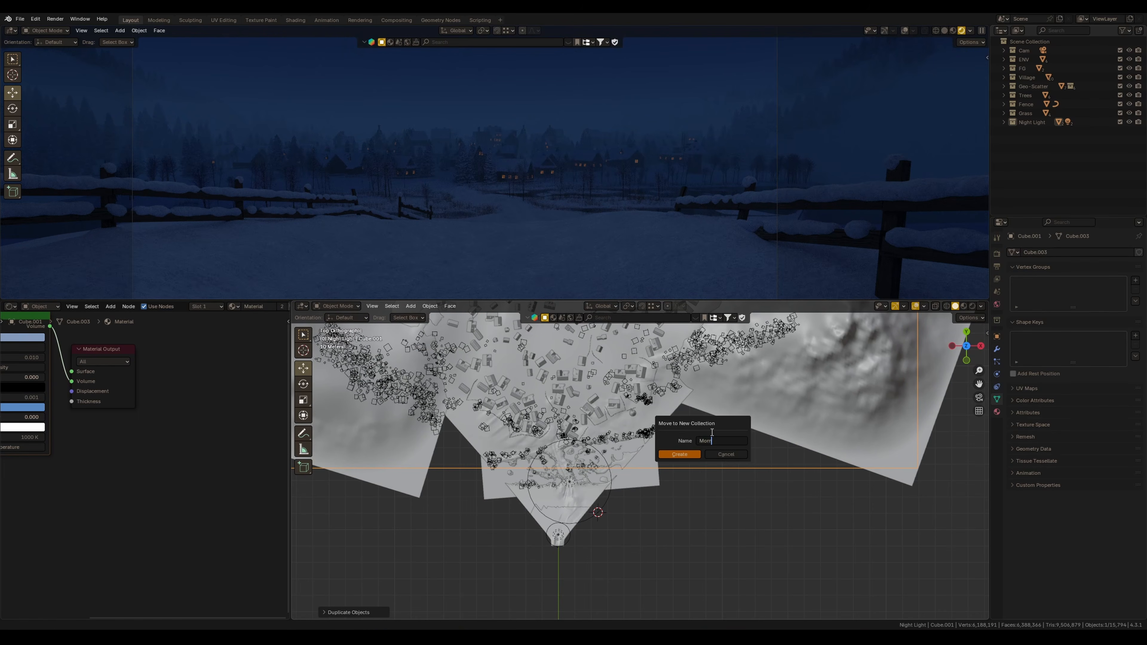
pyautogui.write('ig Light')
pyautogui.press('Return')
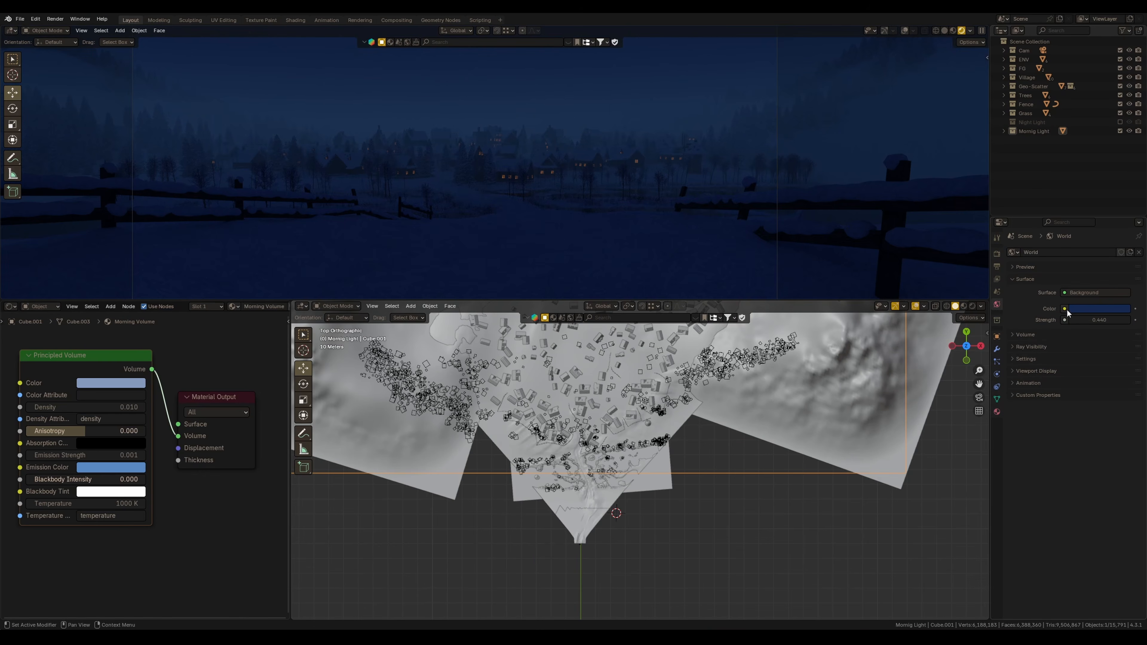
# Switch the world background color to a Sky Texture
pyautogui.click(1066, 309)
pyautogui.click(797, 413)
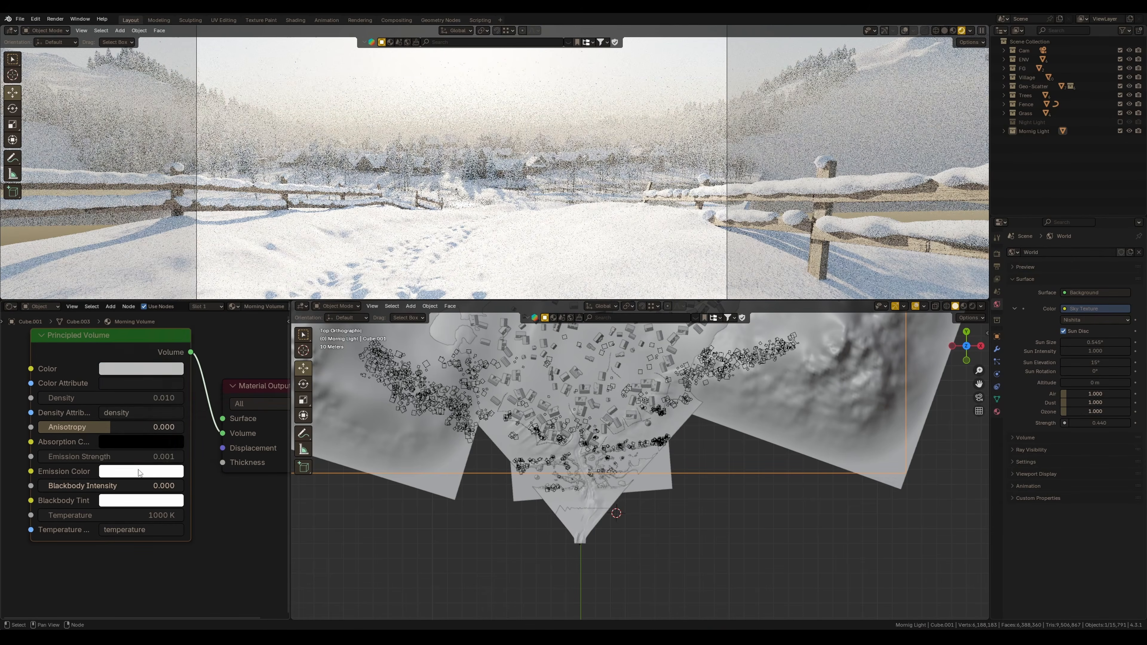
# Set the morning volume's emission color to a warm orange
pyautogui.click(141, 472)
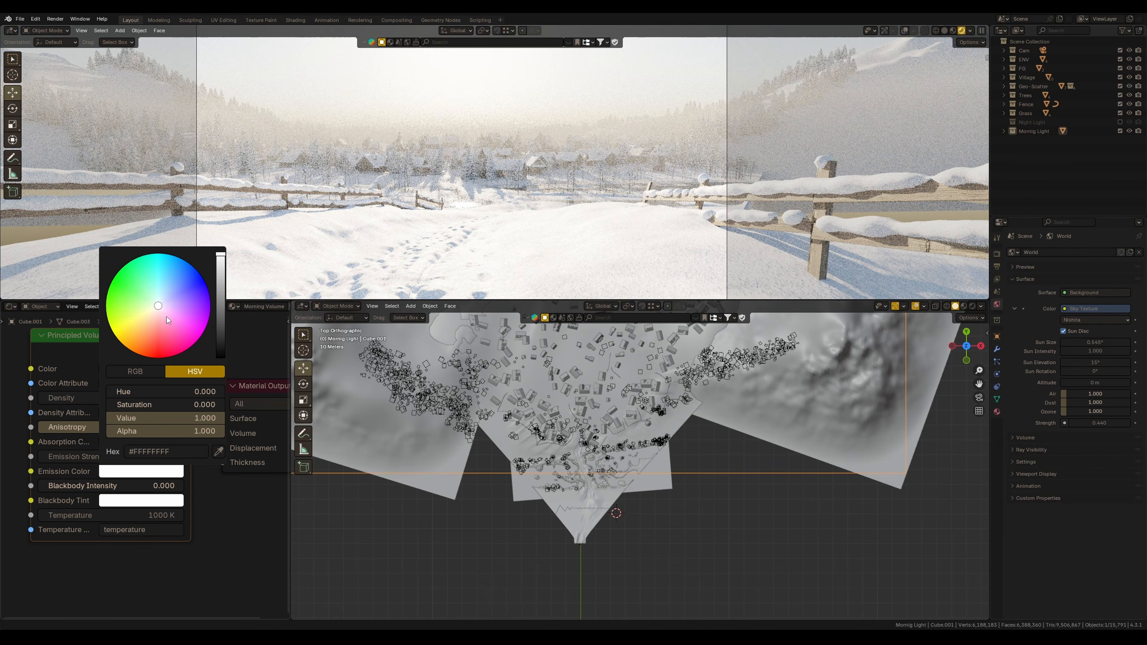
pyautogui.click(147, 325)
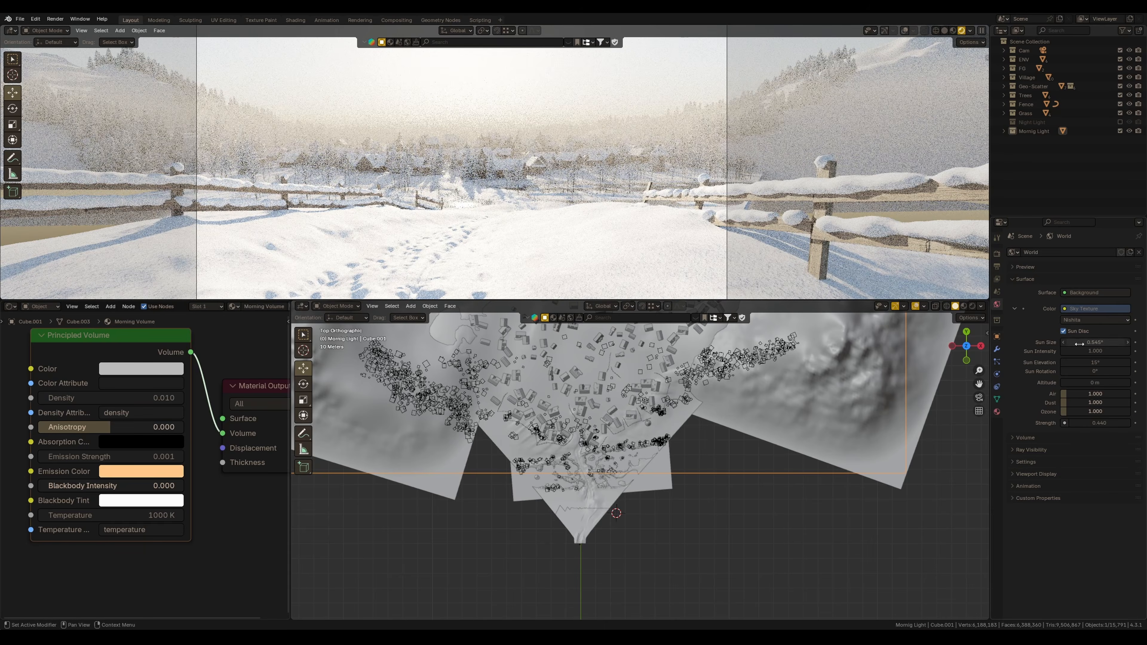
# Lower the sky's sun elevation
pyautogui.moveTo(1082, 361); pyautogui.dragTo(1057, 362)
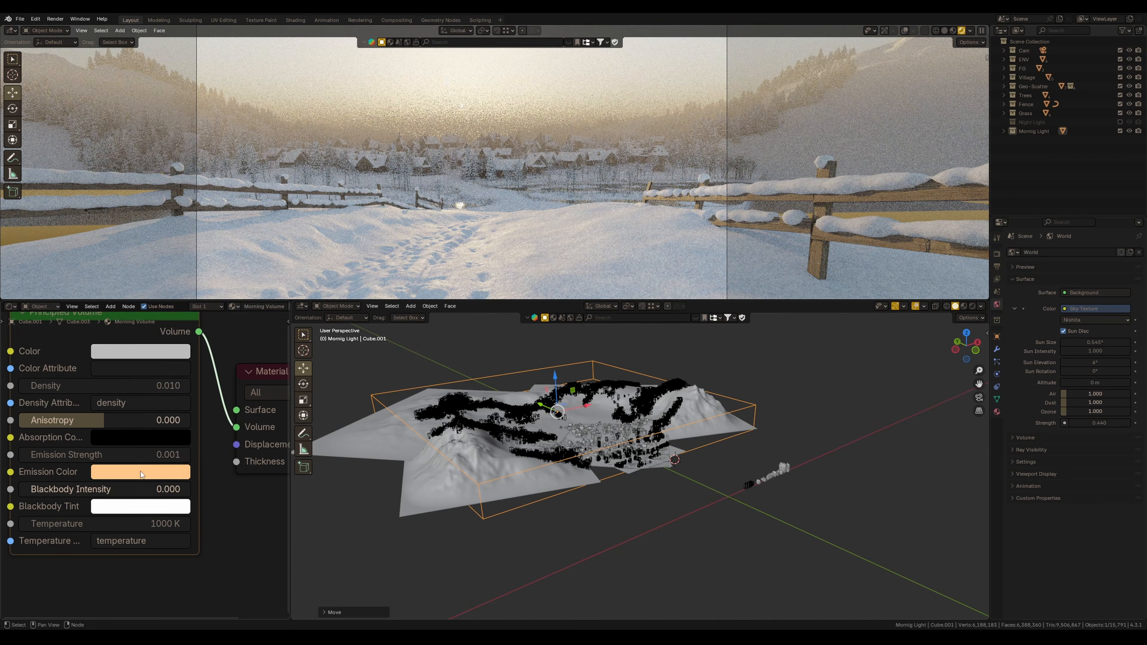
# Set the morning volume's color to white and its density to 0.005
pyautogui.click(140, 472)
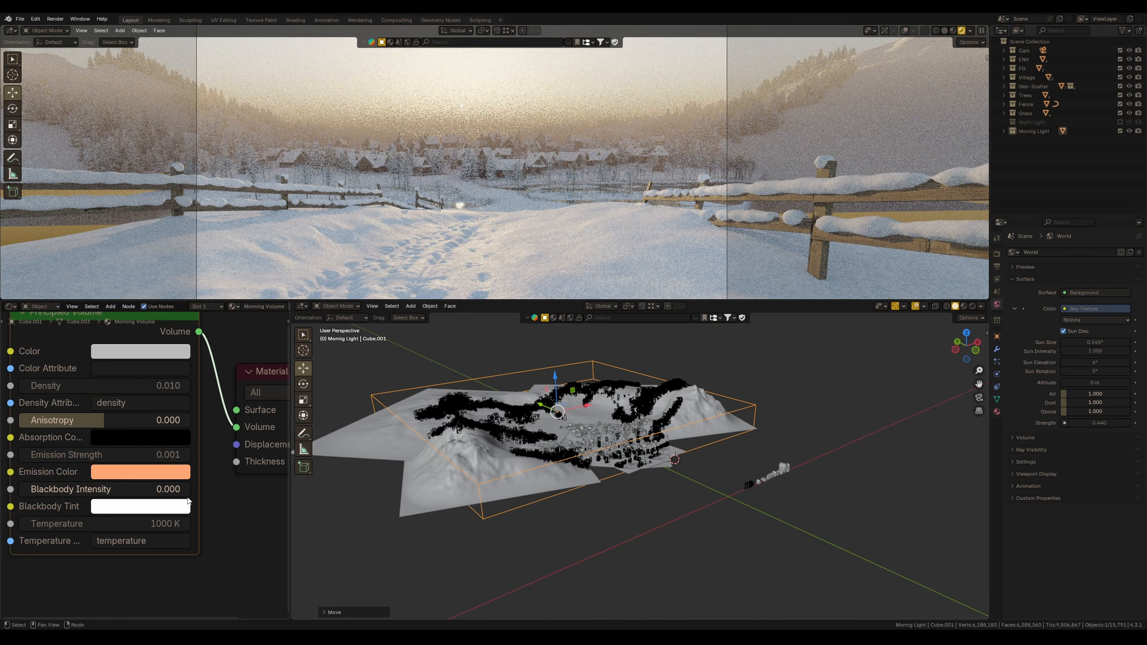
pyautogui.click(140, 352)
pyautogui.moveTo(234, 131); pyautogui.dragTo(234, 94)
pyautogui.moveTo(200, 511); pyautogui.dragTo(232, 536, button='middle')
pyautogui.doubleClick(165, 412)
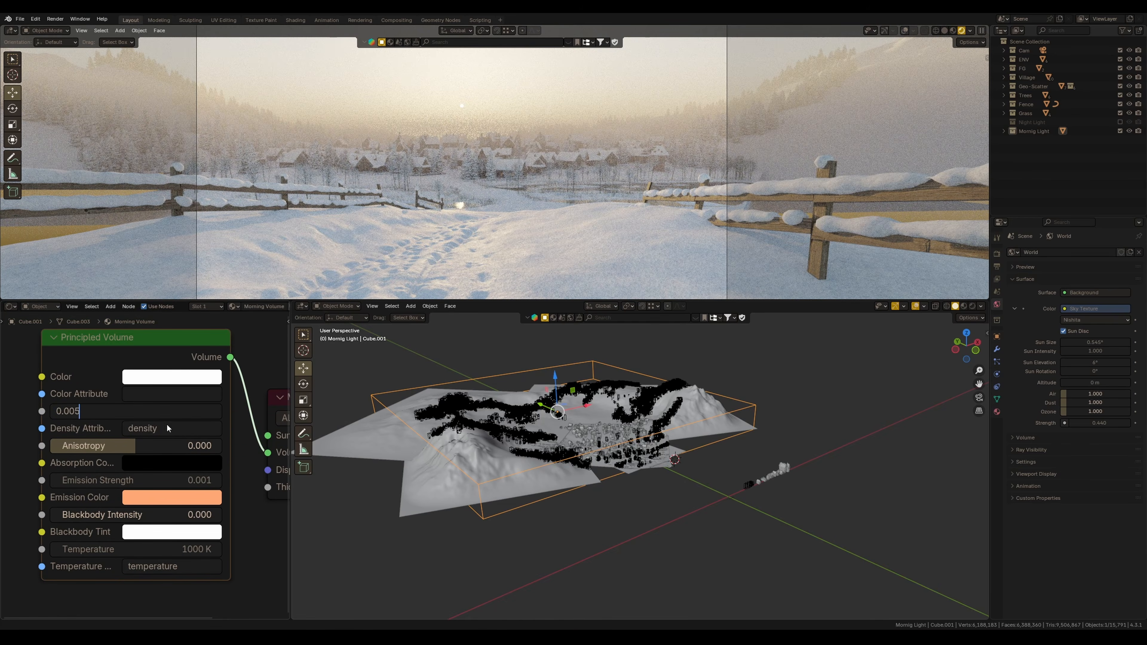
pyautogui.write('0.005')
pyautogui.press('Return')
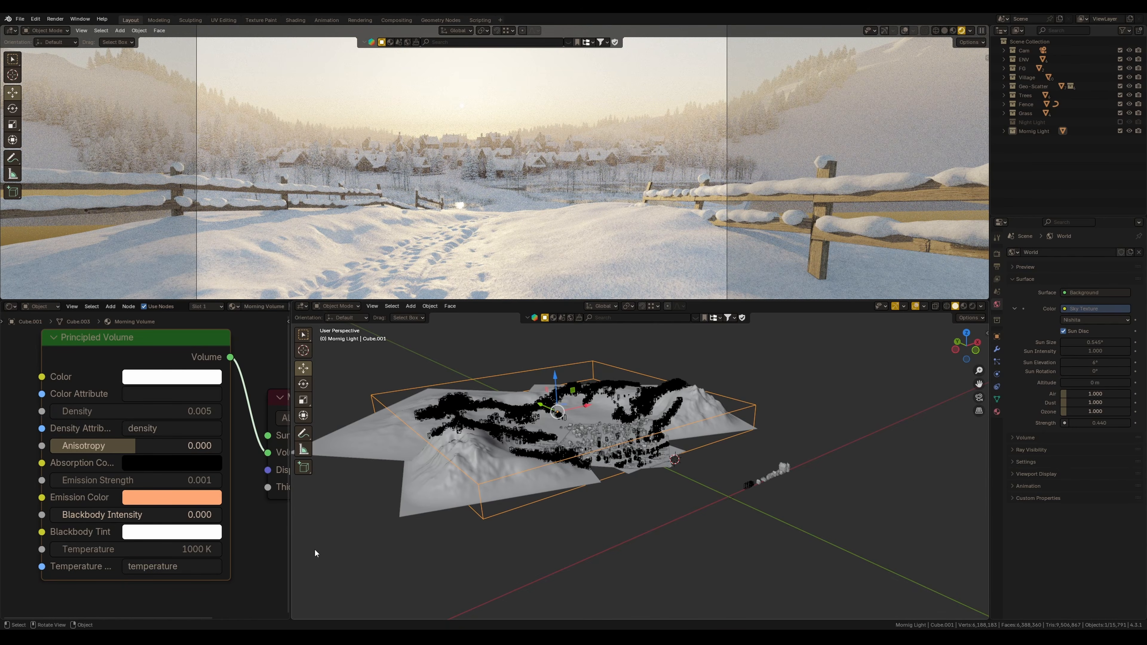
# Set the sky's sun rotation to about 33° and ozone to about 3.3
pyautogui.press('KP_7')
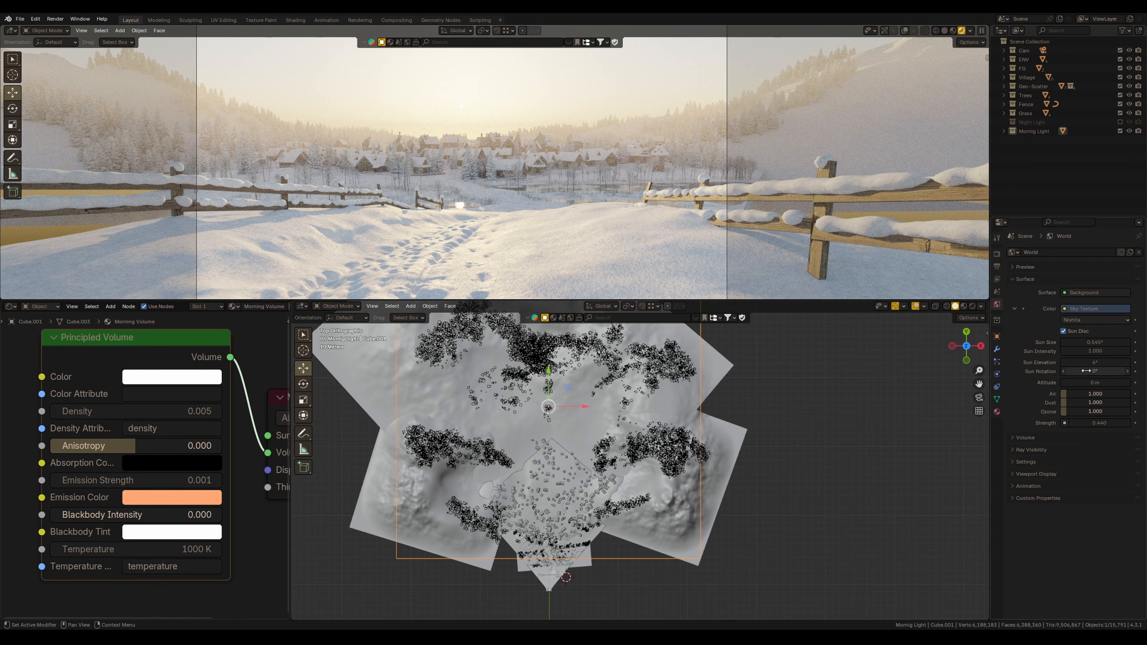
pyautogui.moveTo(1125, 371); pyautogui.dragTo(1123, 382)
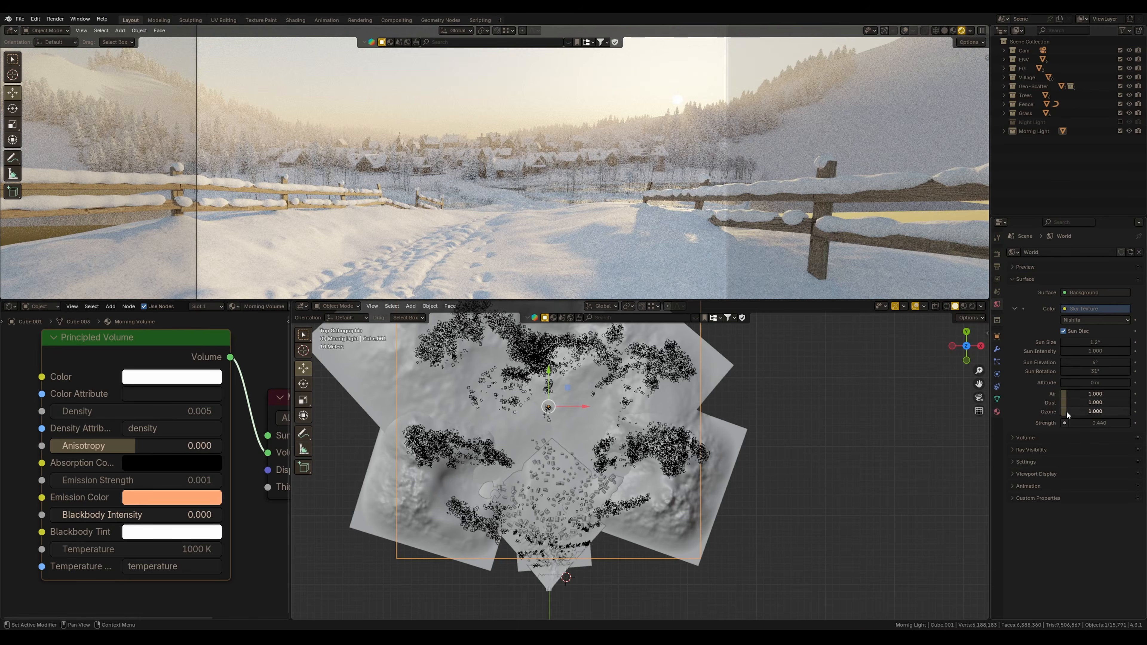
pyautogui.moveTo(1071, 412)
pyautogui.mouseDown()
pyautogui.moveTo(1100, 414)
pyautogui.moveTo(1090, 415)
pyautogui.mouseUp()
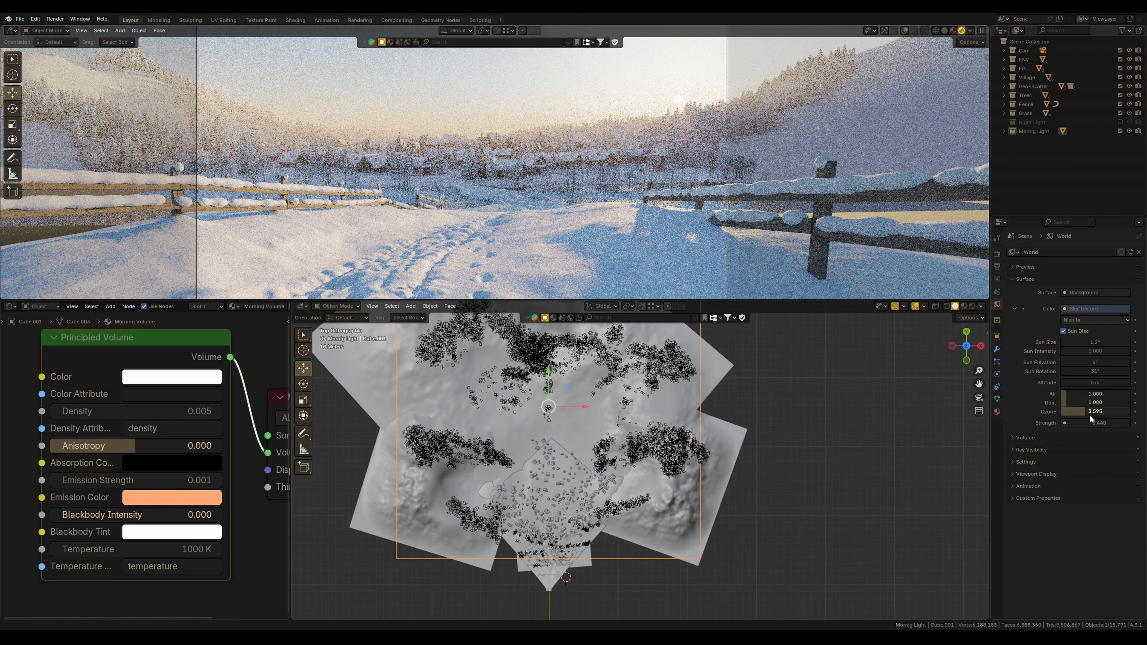
pyautogui.moveTo(1090, 415); pyautogui.dragTo(1089, 414)
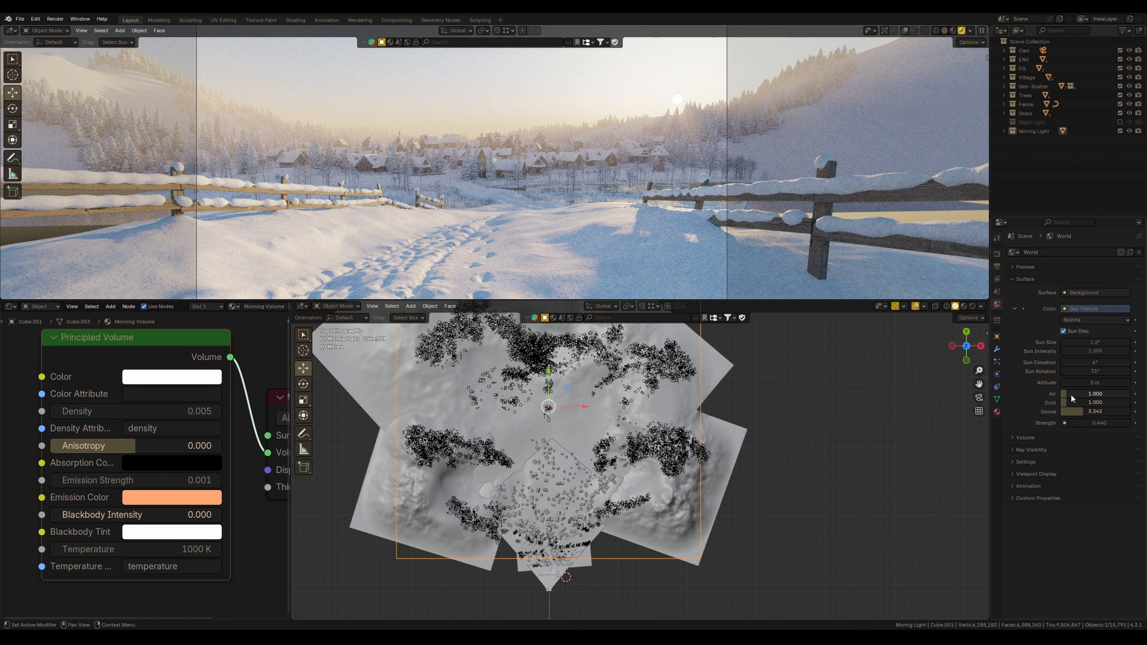
# Raise the sky's air value slightly and increase the morning volume's anisotropy
pyautogui.moveTo(1068, 396); pyautogui.dragTo(1082, 395)
pyautogui.moveTo(171, 446); pyautogui.dragTo(191, 447)
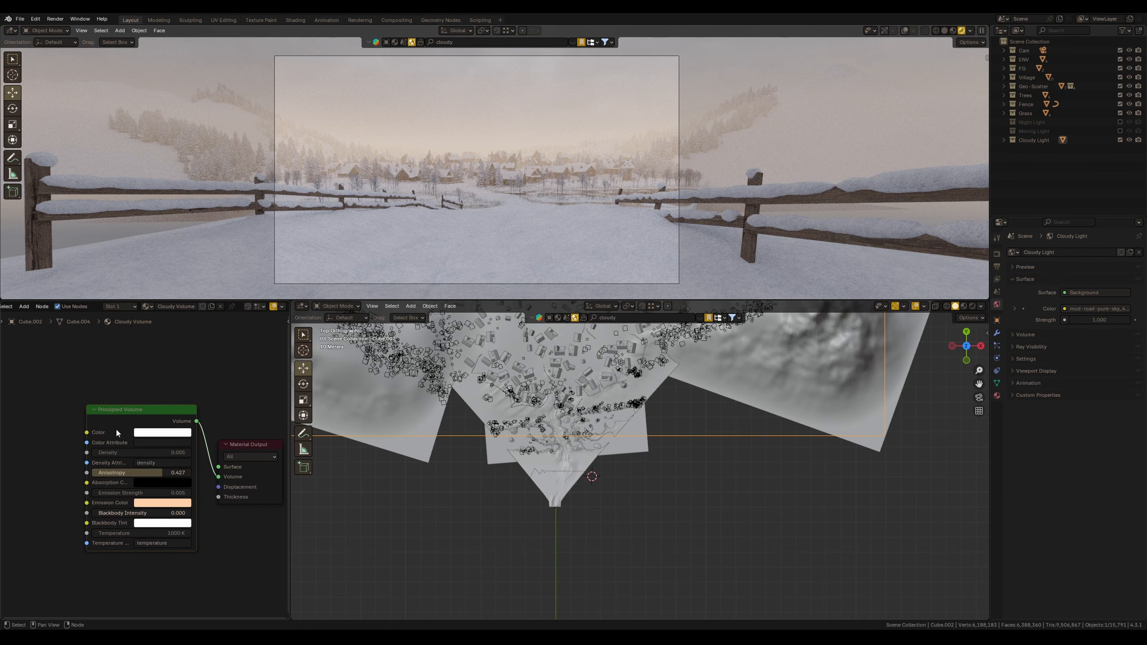
# Reset the cloudy volume's Principled Volume node to defaults and set its density to 0.01
pyautogui.press('BackSpace')
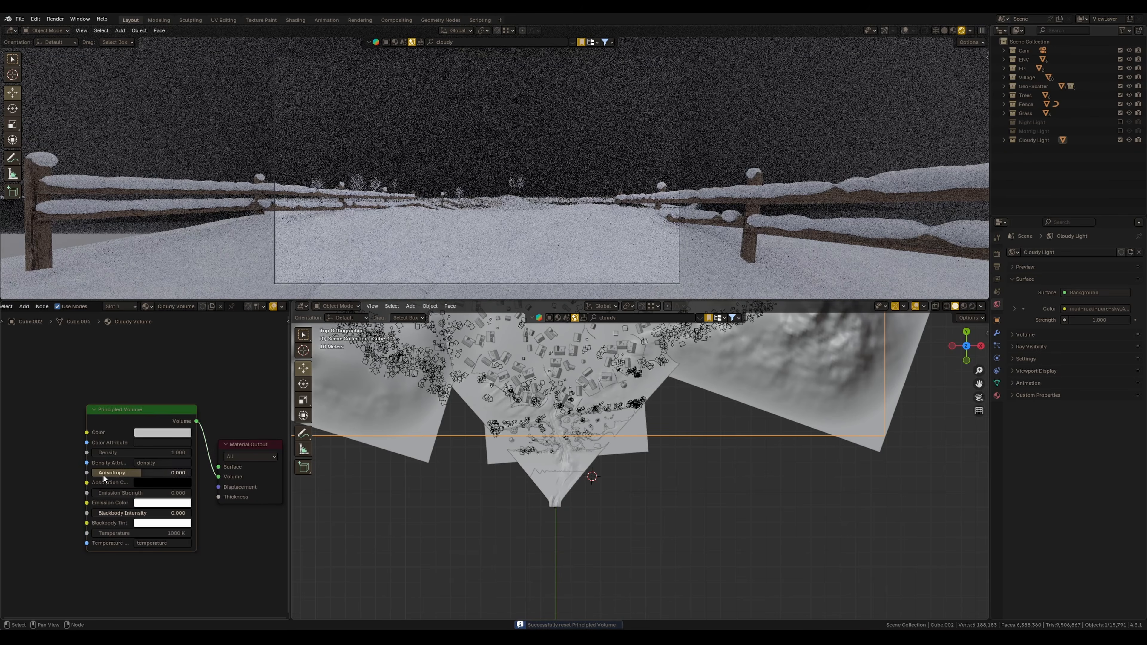
pyautogui.click(141, 454)
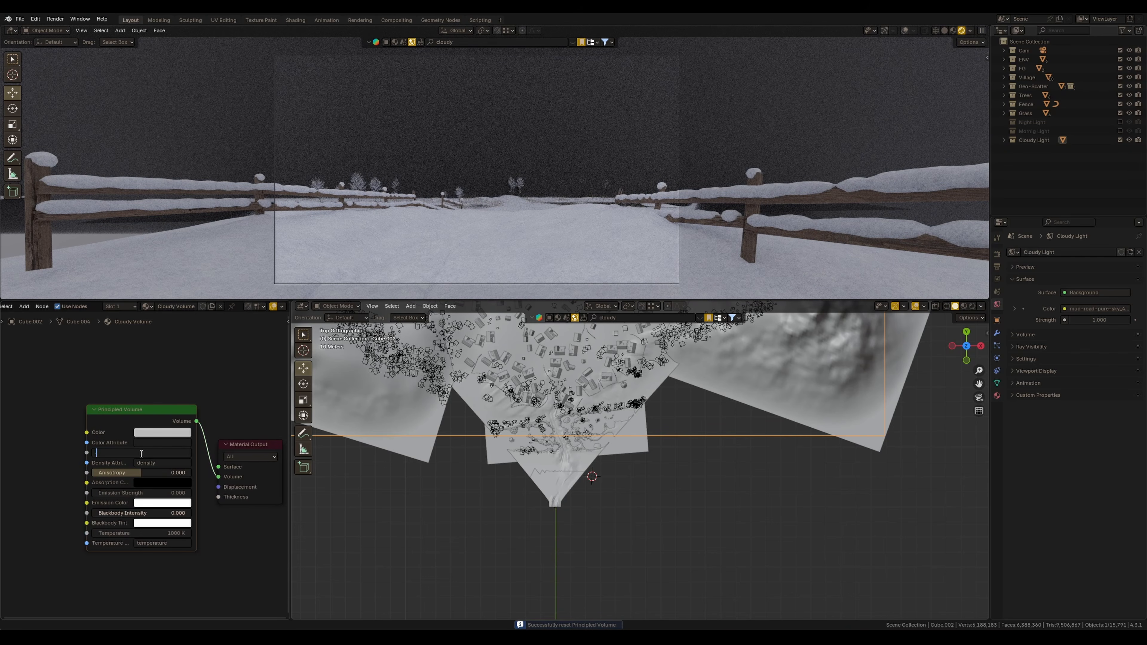
pyautogui.write('.01')
pyautogui.press('Return')
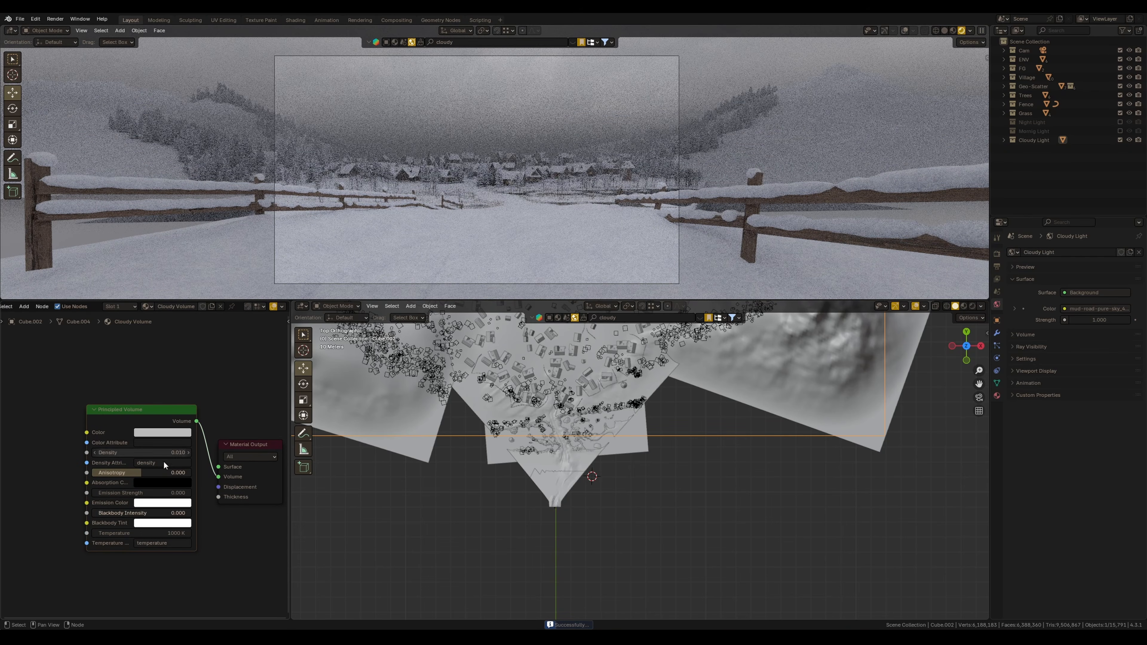
# Set the cloudy volume's emission color to a light blue (#B4DCFF) and its density to 0.010
pyautogui.scroll(1, 145, 467)
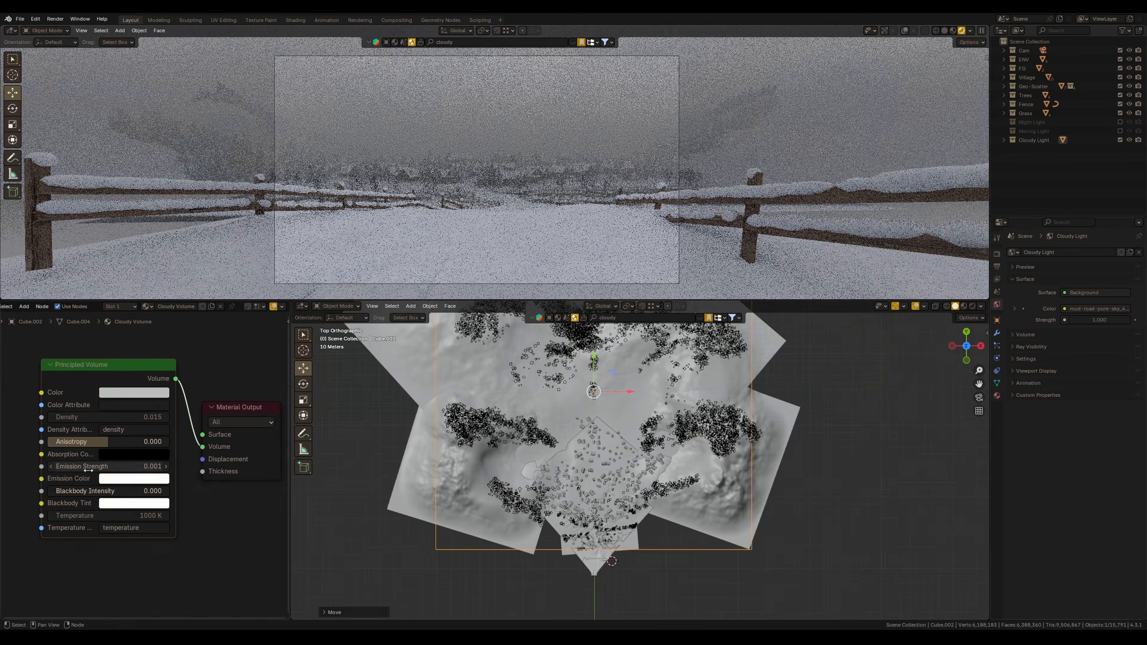
pyautogui.click(134, 478)
pyautogui.click(155, 327)
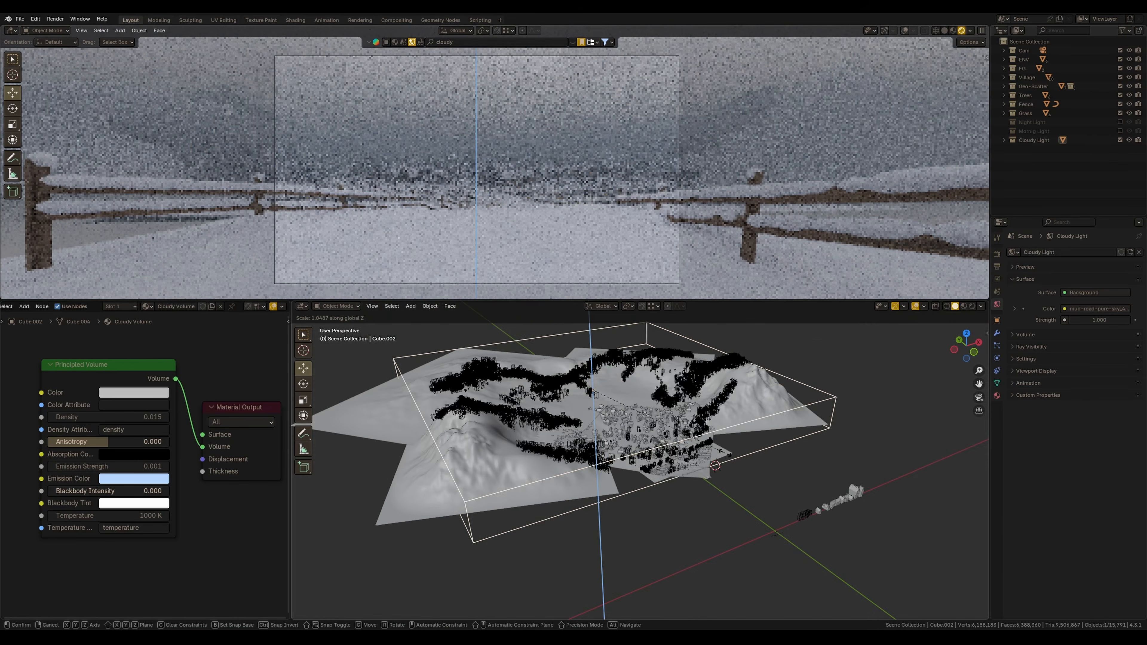
pyautogui.click(594, 371)
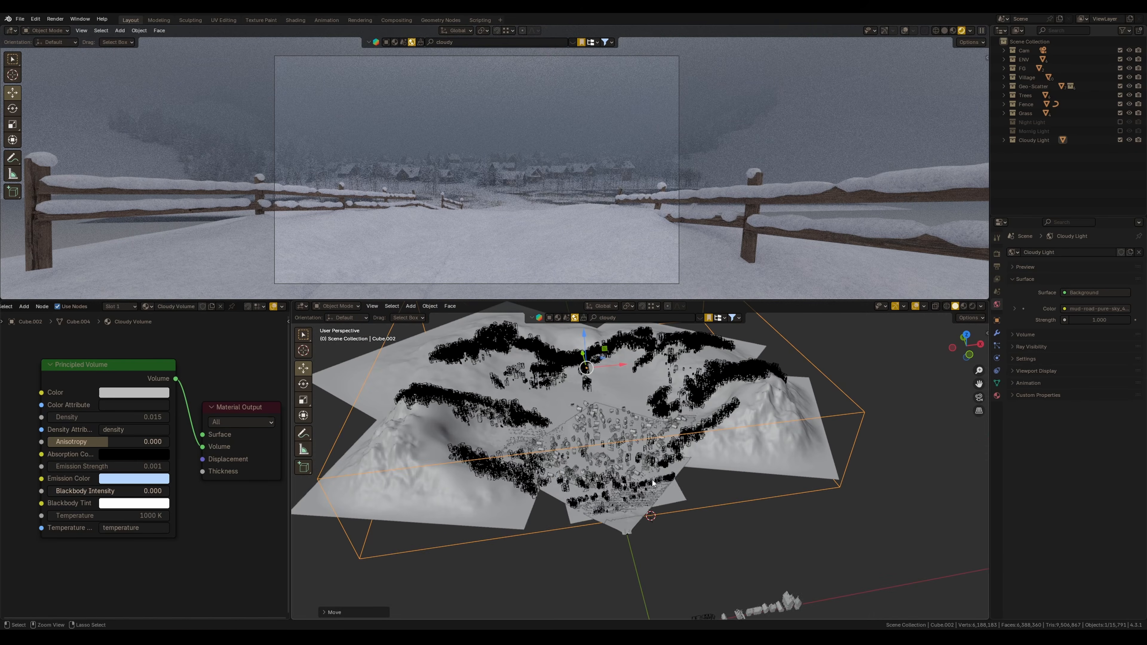
pyautogui.moveTo(75, 413); pyautogui.dragTo(54, 413)
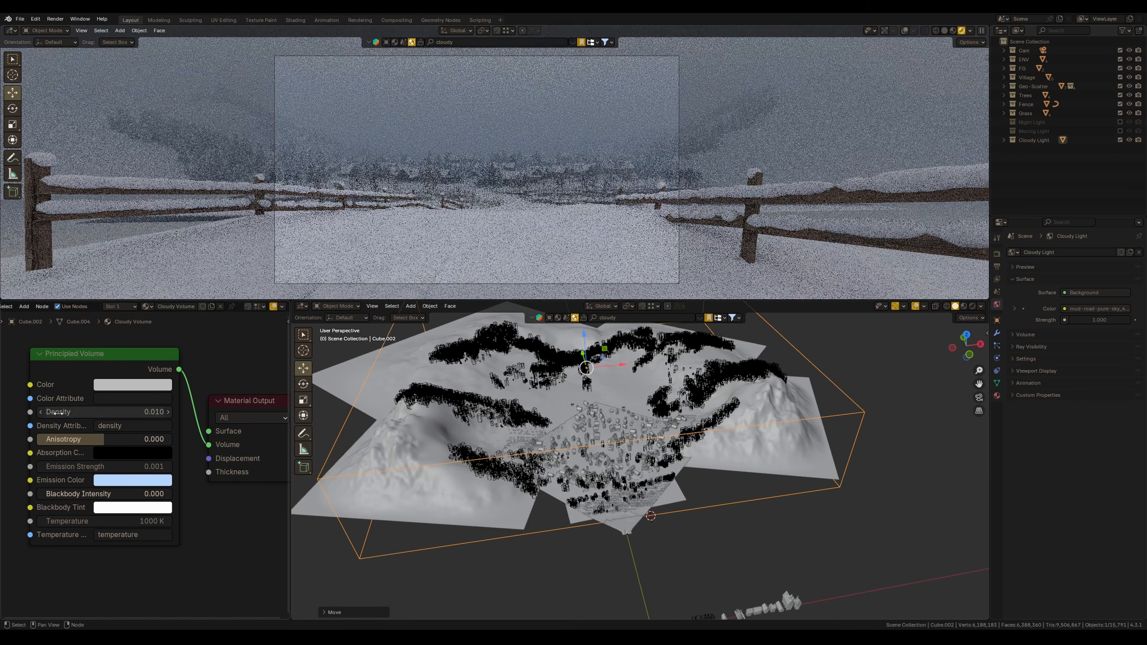
# In camera view, scale the cloudy volume box and raise it upward
pyautogui.press('KP_0')
pyautogui.press('s')
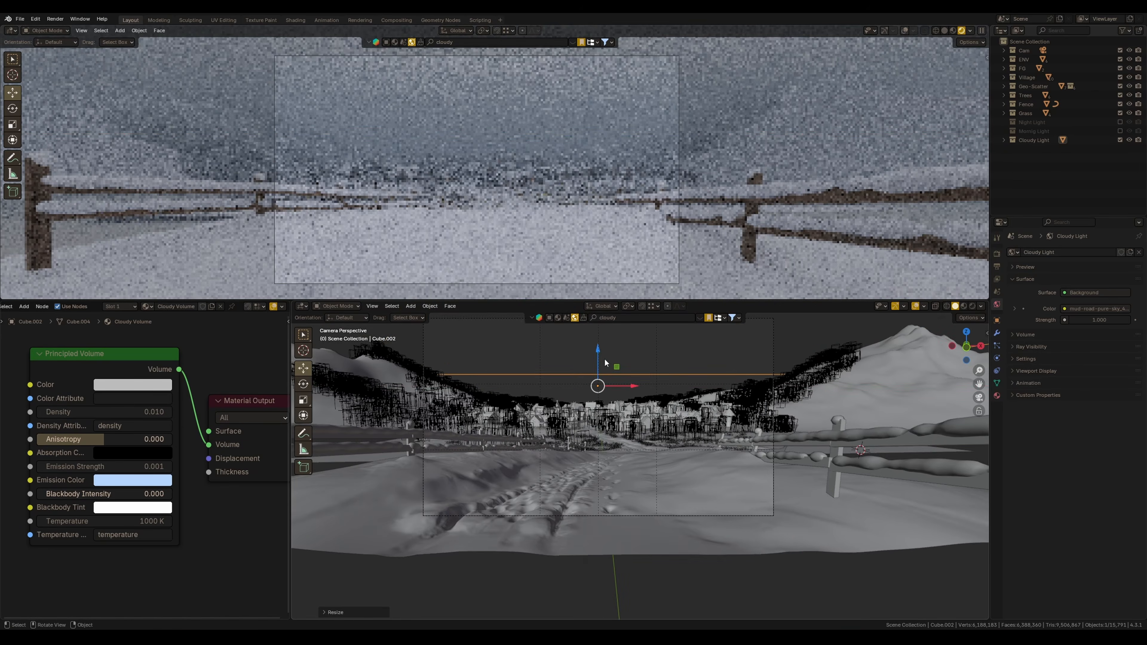
pyautogui.click(602, 360)
pyautogui.moveTo(599, 361); pyautogui.dragTo(599, 325)
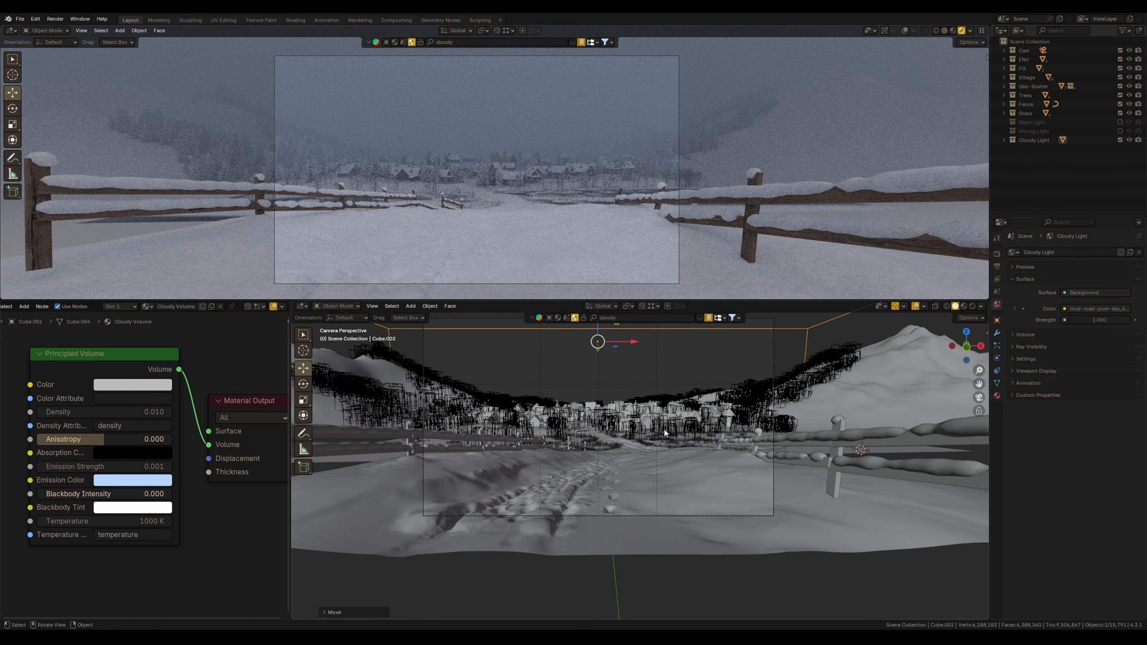
# Set the cloudy volume's base color to light blue and nudge the volume box back down
pyautogui.click(132, 385)
pyautogui.click(154, 226)
pyautogui.moveTo(598, 332); pyautogui.dragTo(597, 363)
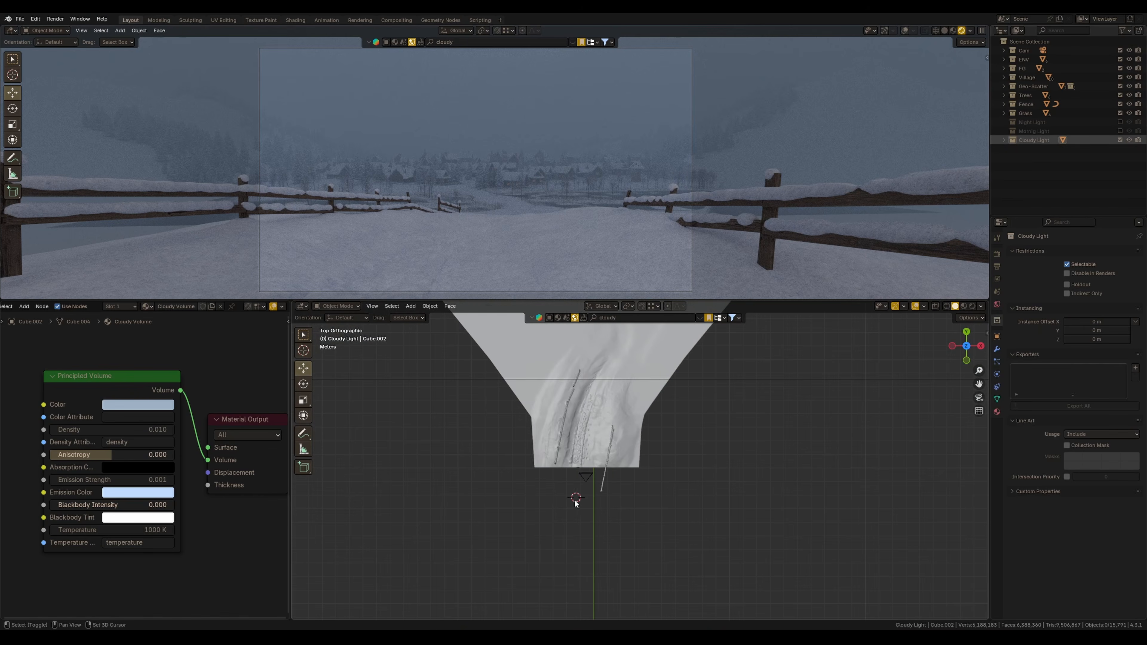
# Add a new cube near the end of the road and scale it up
pyautogui.hotkey('shift', 'a')
pyautogui.moveTo(524, 397)
pyautogui.click(600, 407)
pyautogui.press('s')
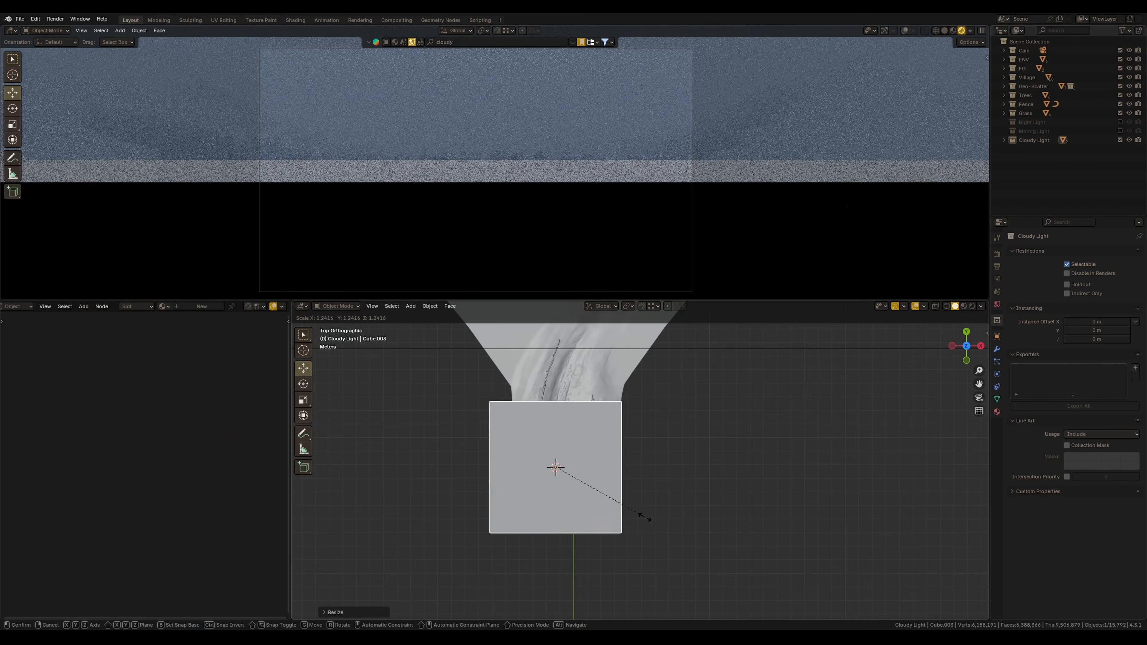
pyautogui.click(598, 416)
pyautogui.moveTo(598, 416)
pyautogui.mouseDown(button='middle')
pyautogui.moveTo(648, 418)
pyautogui.moveTo(579, 415)
pyautogui.mouseUp(button='middle')
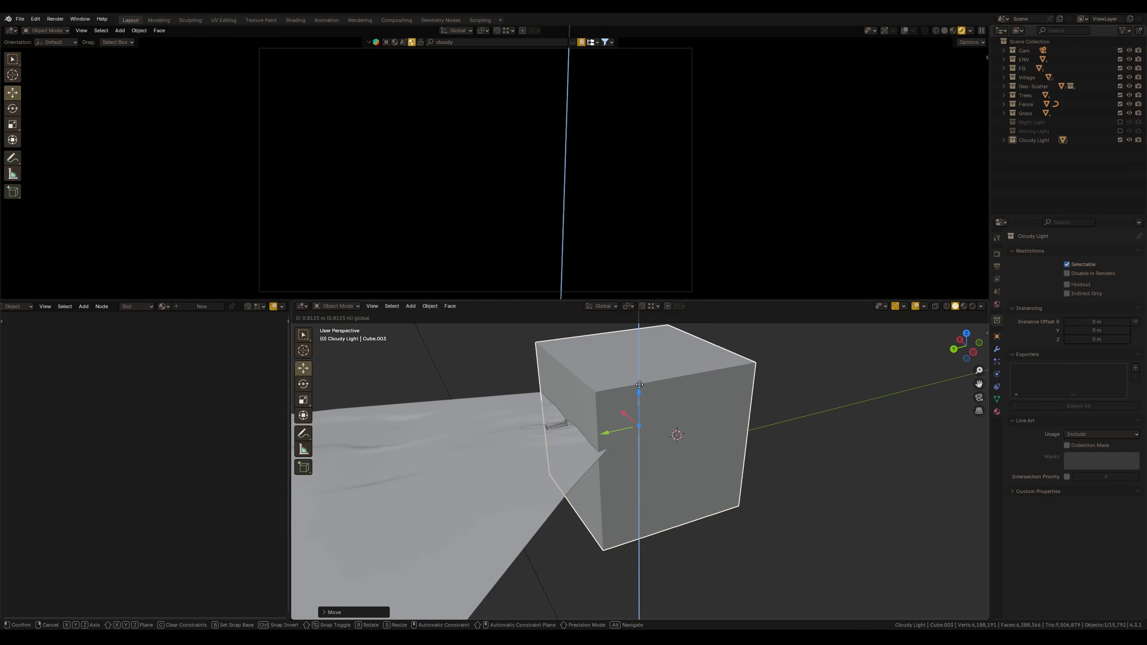
# Delete geometry from the new cube in Edit Mode
pyautogui.press('Tab')
pyautogui.click(579, 415)
pyautogui.press('x')
pyautogui.click(563, 453)
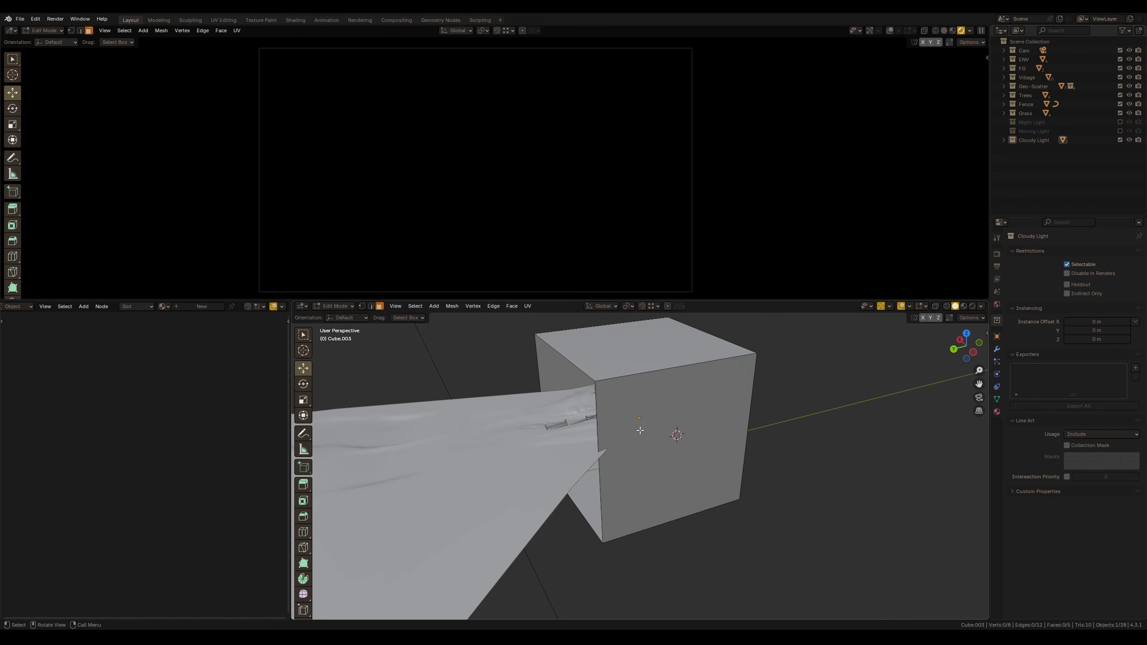
pyautogui.press('Tab')
# Move the new cube along the Y axis in top view, undoing an extra move
pyautogui.press('KP_7')
pyautogui.press('g')
pyautogui.press('y')
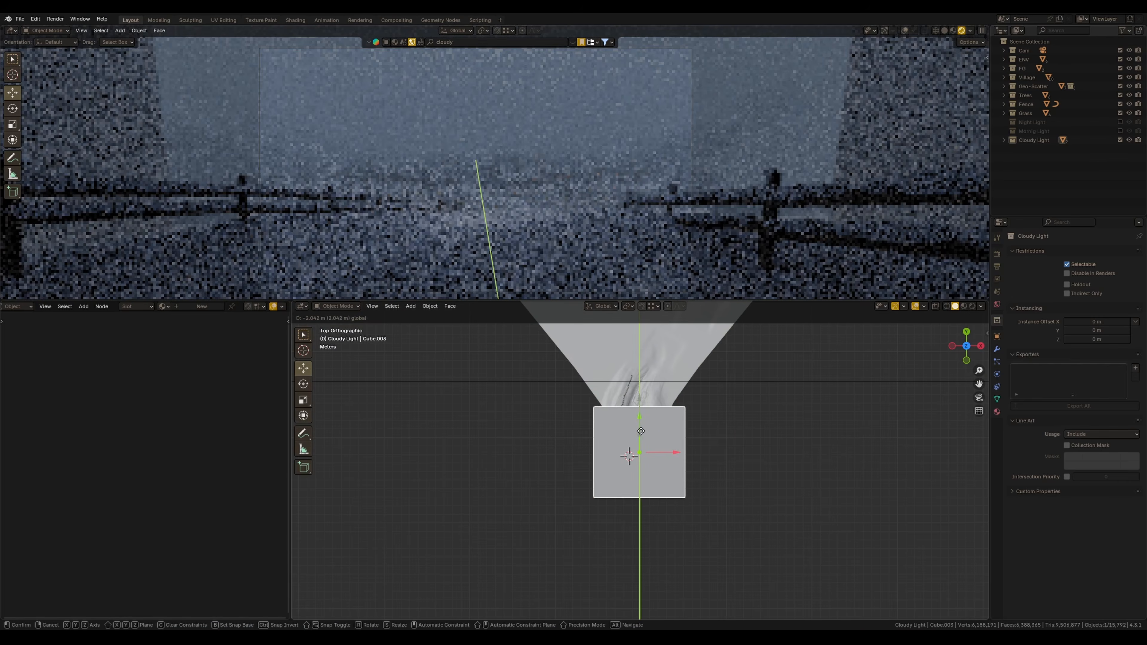
pyautogui.click(642, 436)
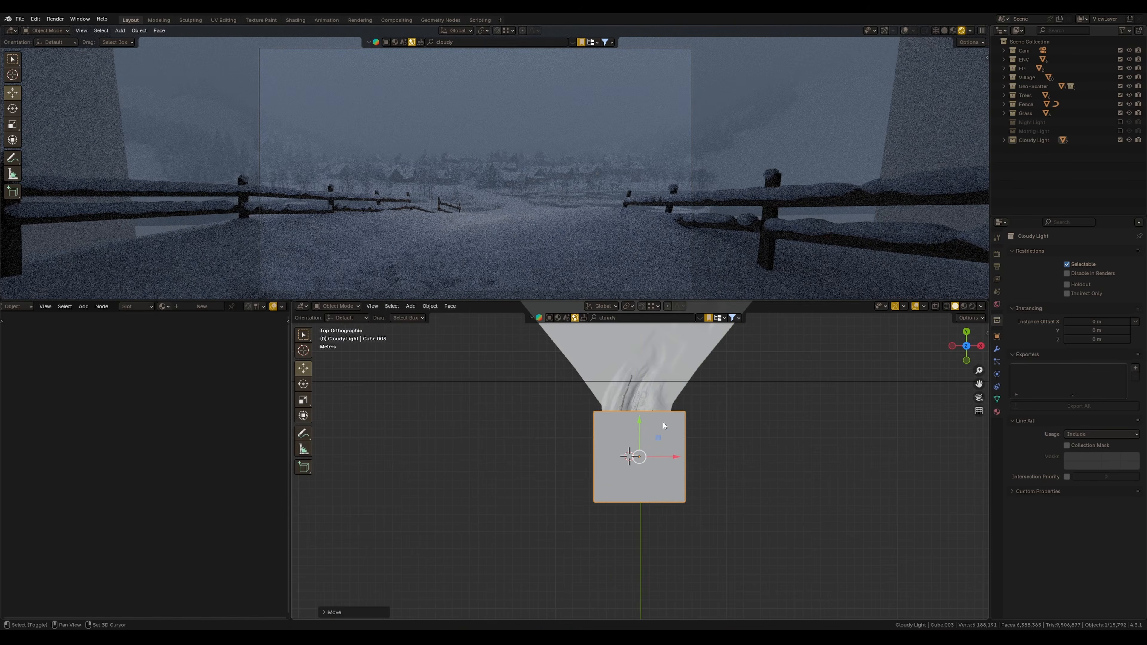
pyautogui.keyDown('shift'); pyautogui.moveTo(662, 421); pyautogui.dragTo(624, 471, button='middle'); pyautogui.keyUp('shift')
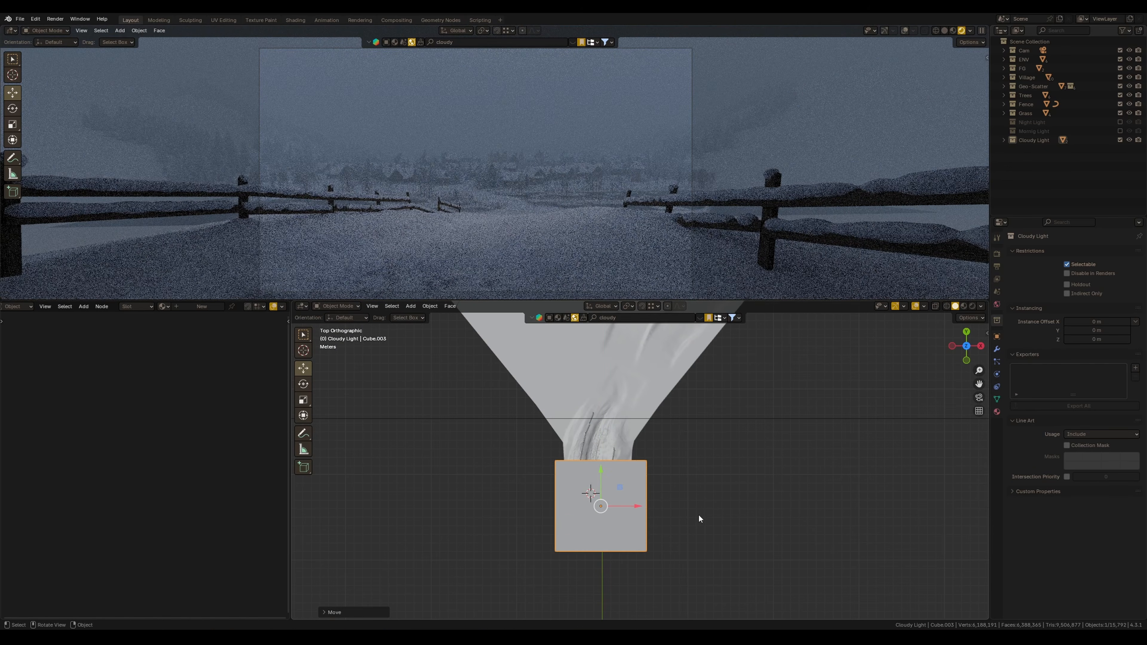
pyautogui.hotkey('ctrl', 'z')
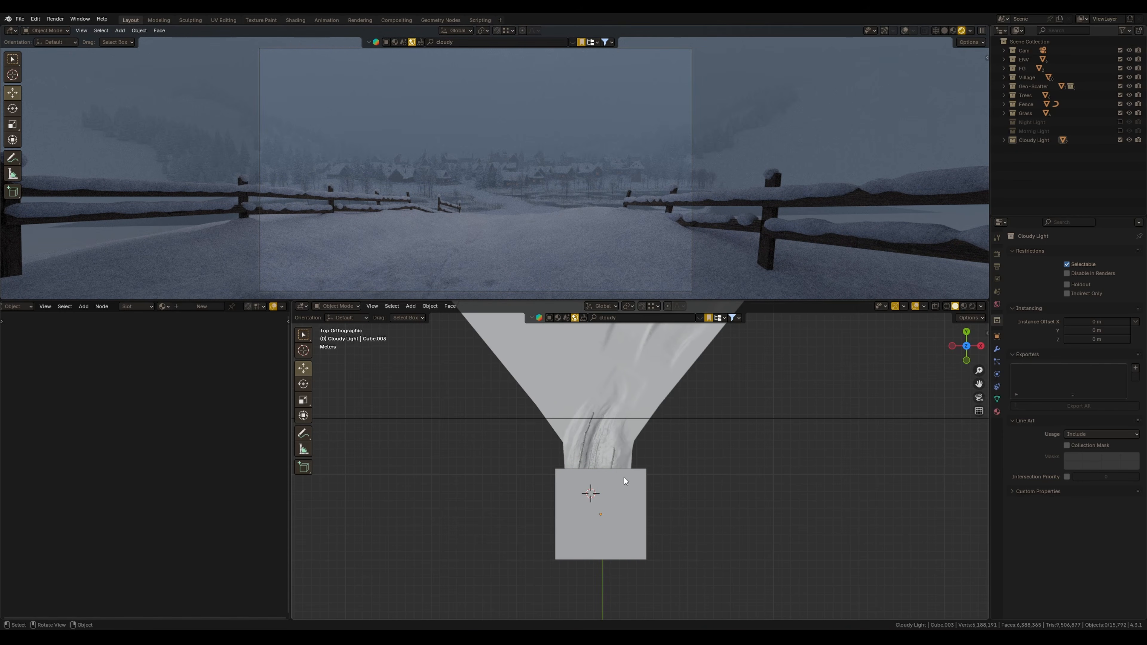
# Duplicate the cloudy lighting setup and move the copies into a new collection named Light
pyautogui.click(1020, 156)
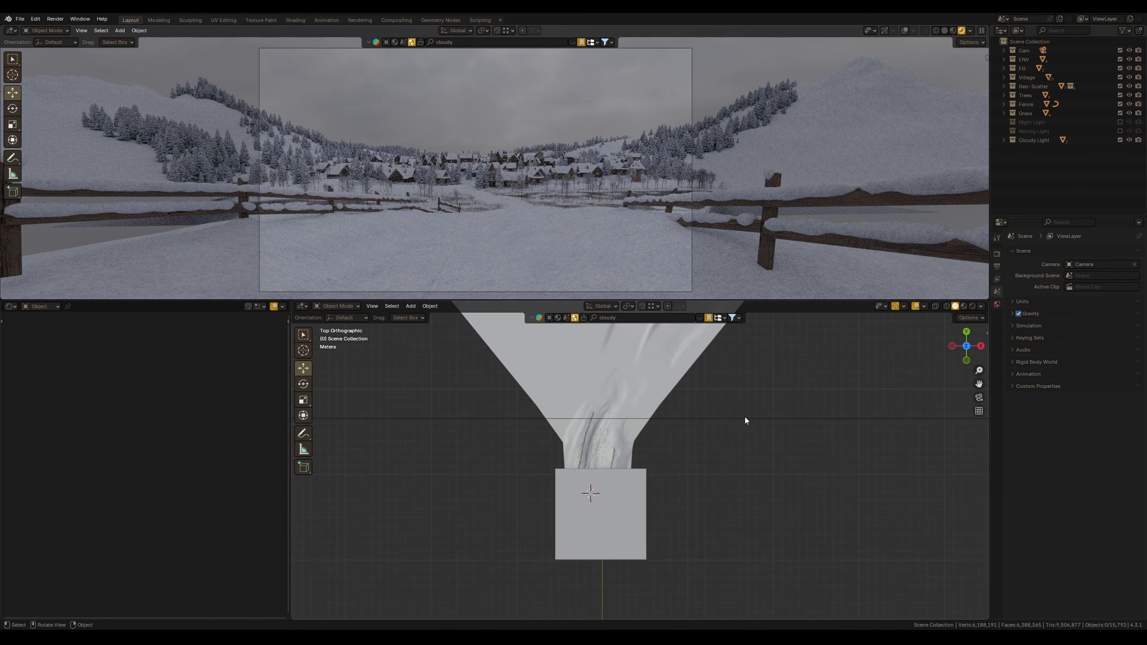
pyautogui.click(747, 418)
pyautogui.hotkey('shift', 'd')
pyautogui.press('Escape')
pyautogui.press('m')
pyautogui.click(730, 463)
pyautogui.write('Light')
pyautogui.click(712, 483)
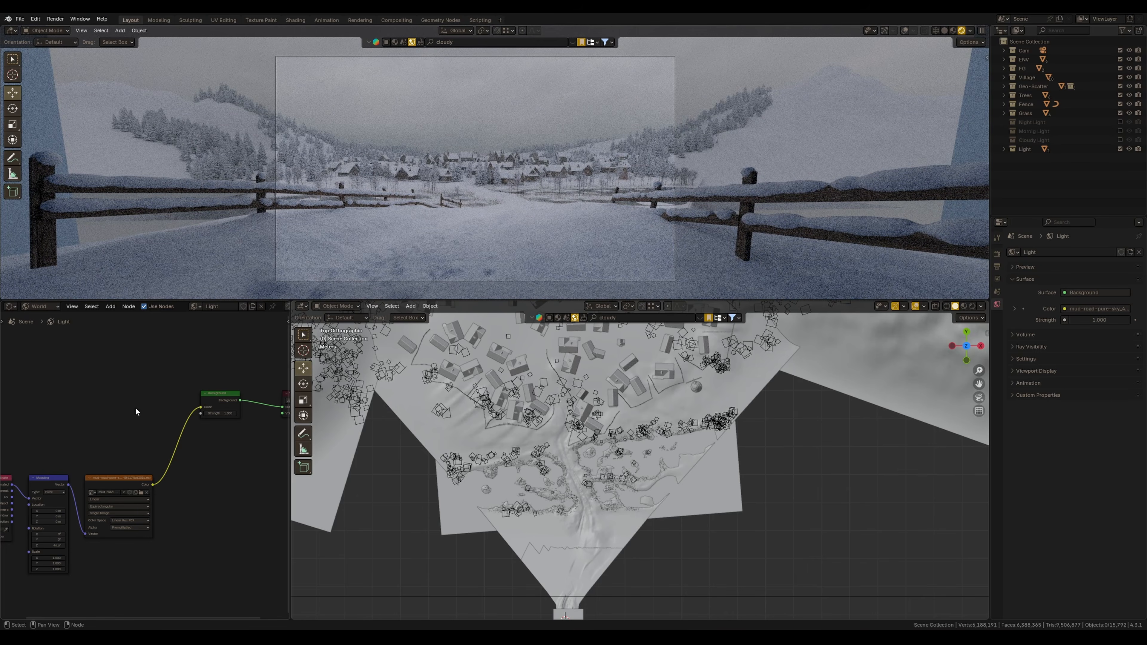
# Switch the world to Light and paste the copied sky texture nodes into it
pyautogui.moveTo(140, 411); pyautogui.dragTo(161, 398, button='middle')
pyautogui.click(194, 306)
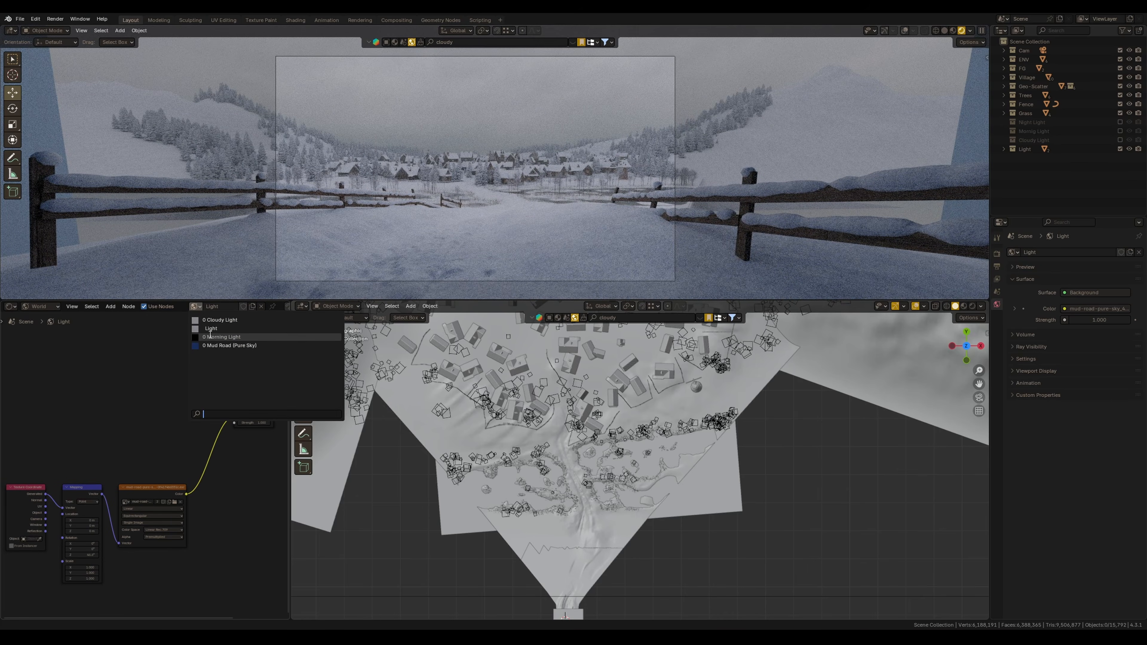
pyautogui.click(213, 333)
pyautogui.moveTo(161, 370); pyautogui.dragTo(152, 371)
pyautogui.moveTo(158, 426); pyautogui.dragTo(143, 442, button='middle')
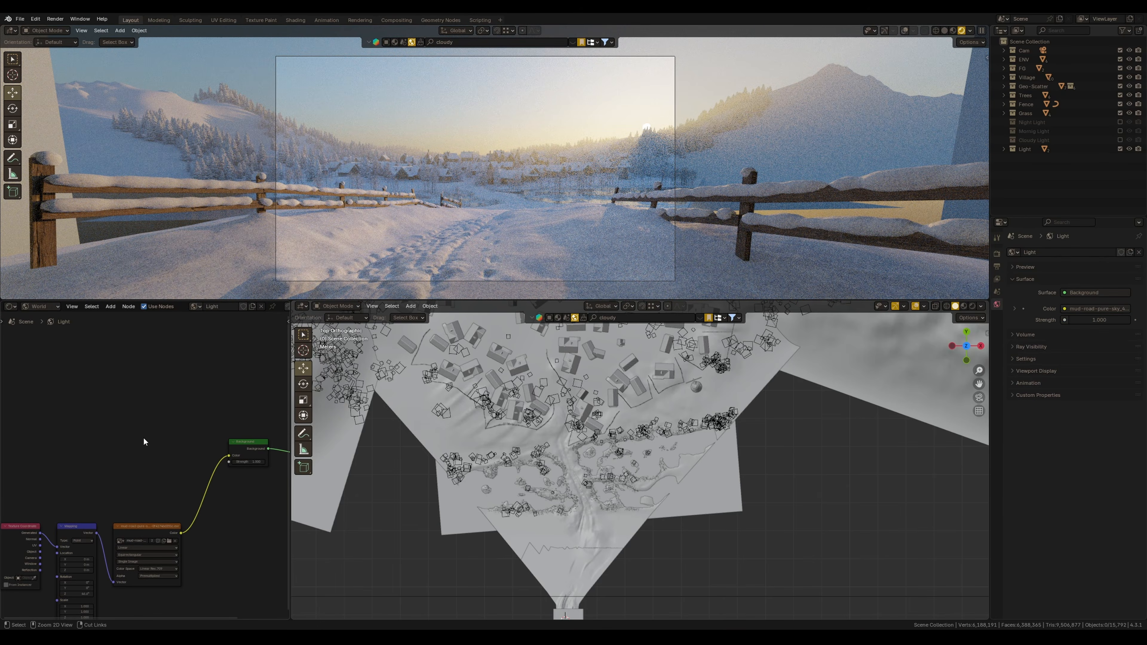
pyautogui.hotkey('ctrl', 'v')
# Add a Mix node combining the sky texture and the HDRI image into the world background color
pyautogui.moveTo(206, 403); pyautogui.dragTo(162, 411, button='middle')
pyautogui.hotkey('shift', 'a')
pyautogui.write('m')
pyautogui.press('Down')
pyautogui.press('Down')
pyautogui.press('Up')
pyautogui.press('Return')
pyautogui.click(174, 440)
pyautogui.moveTo(121, 395); pyautogui.dragTo(168, 505)
pyautogui.scroll(3, 125, 388)
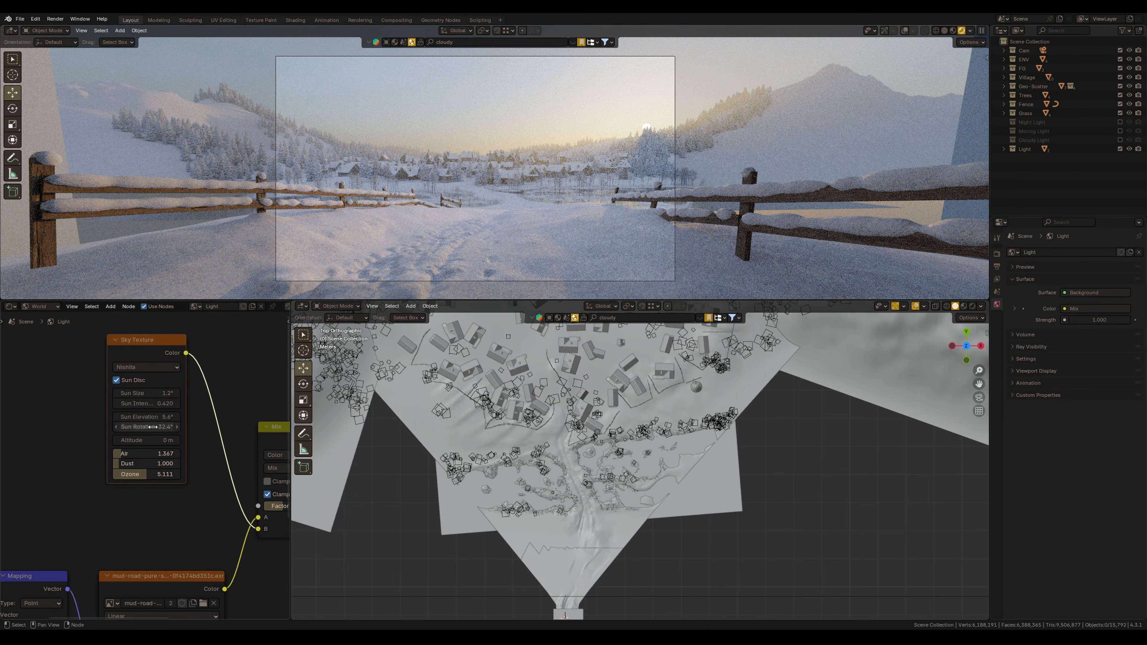
# Set the sky's sun rotation to about 15.6° and sun intensity to about 0.07
pyautogui.moveTo(122, 428); pyautogui.dragTo(102, 439)
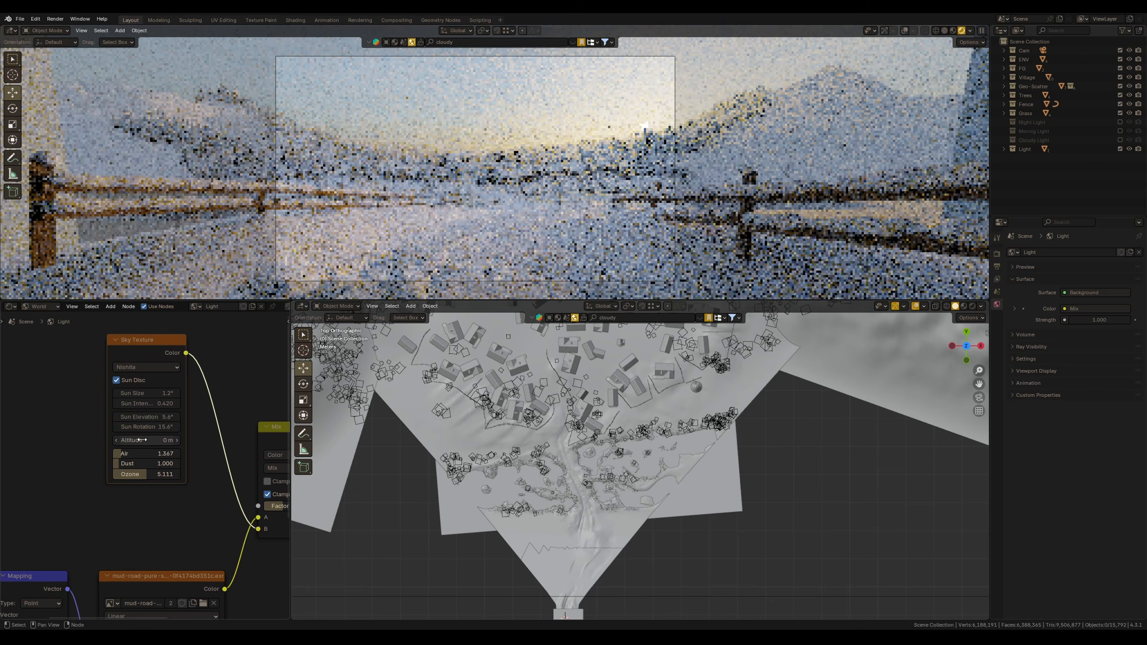
pyautogui.moveTo(140, 404); pyautogui.dragTo(127, 405)
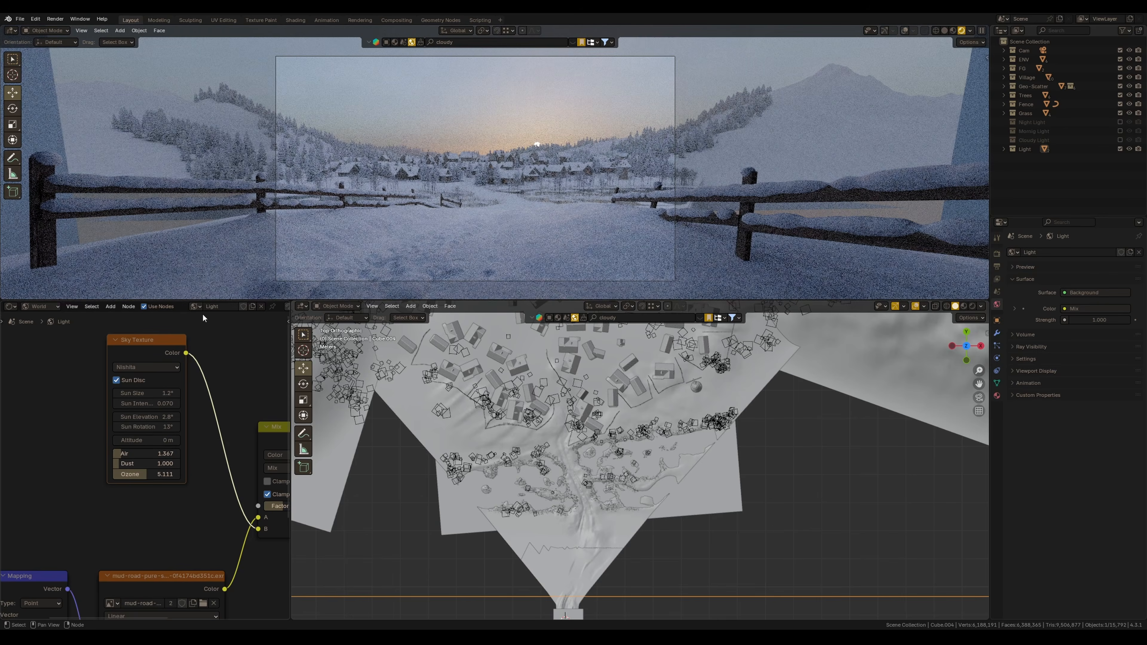
# Split the node area and open a second shader editor showing the light volume material
pyautogui.moveTo(293, 302); pyautogui.dragTo(523, 342)
pyautogui.click(301, 307)
pyautogui.click(326, 391)
pyautogui.press('n')
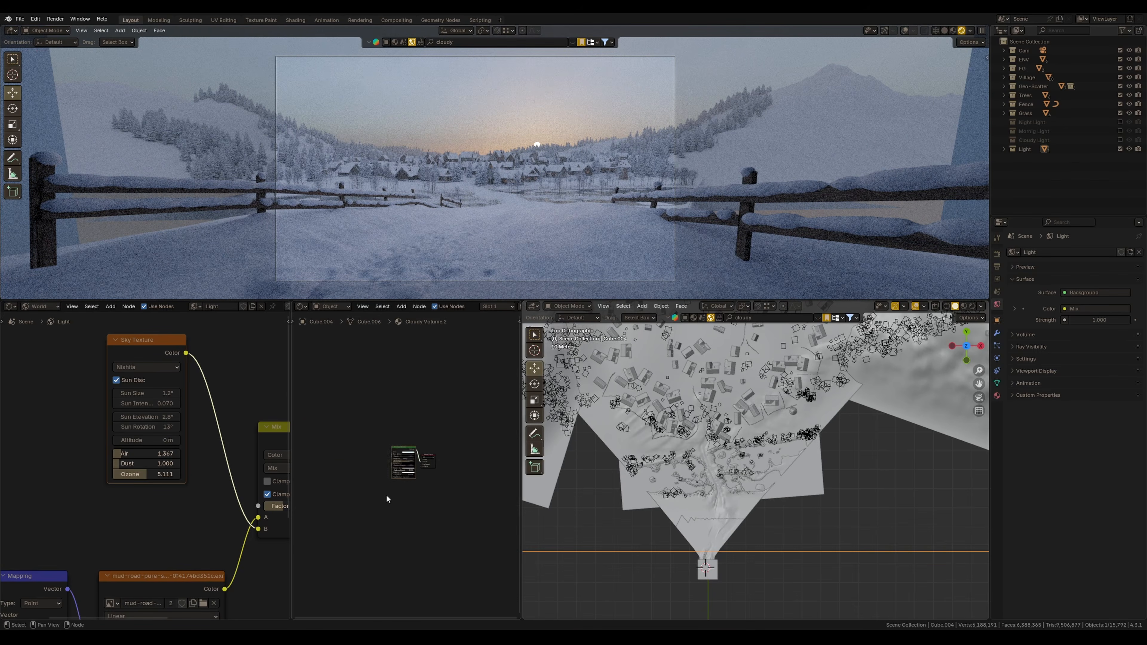
pyautogui.press('Home')
pyautogui.scroll(1, 419, 475)
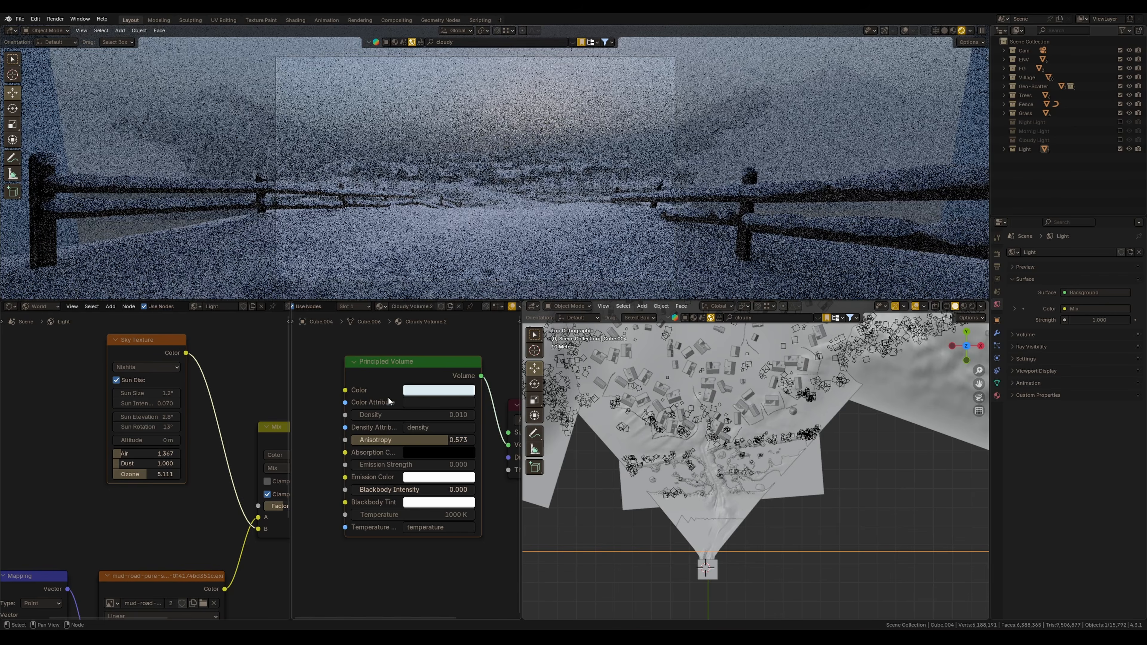
# Set the light volume's anisotropy to about 0.72 and adjust its emission color
pyautogui.moveTo(426, 441); pyautogui.dragTo(436, 461)
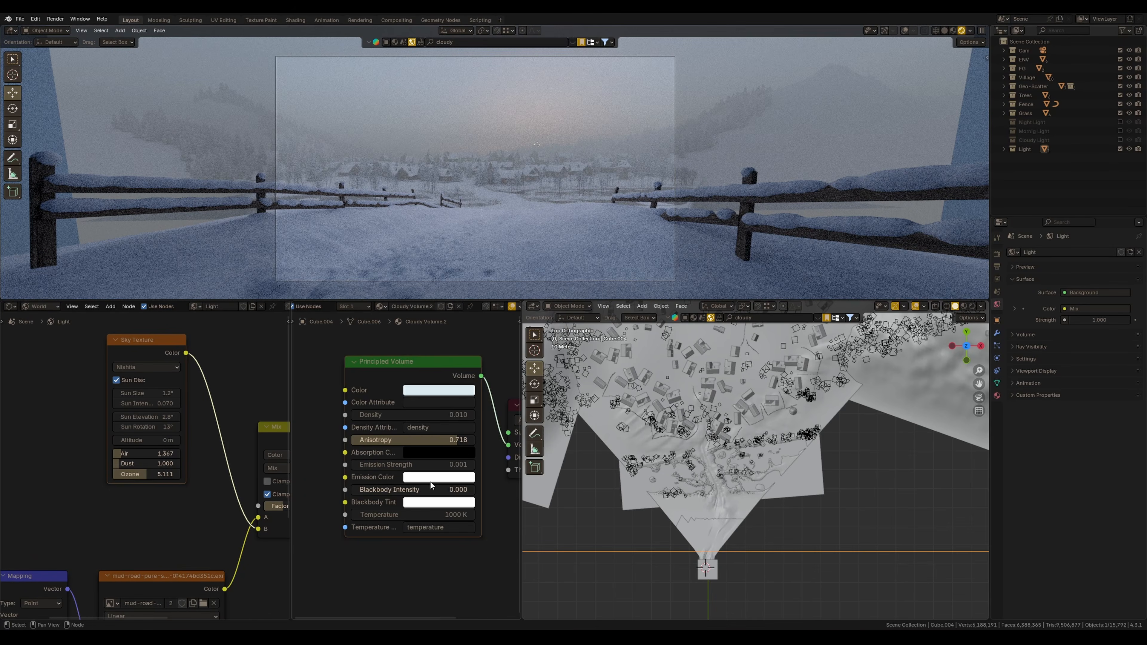
pyautogui.click(438, 477)
pyautogui.moveTo(456, 330); pyautogui.dragTo(444, 345)
# Set the sky's ozone to about 5.45 and its sun rotation to about -17.2°
pyautogui.moveTo(163, 473); pyautogui.dragTo(144, 473)
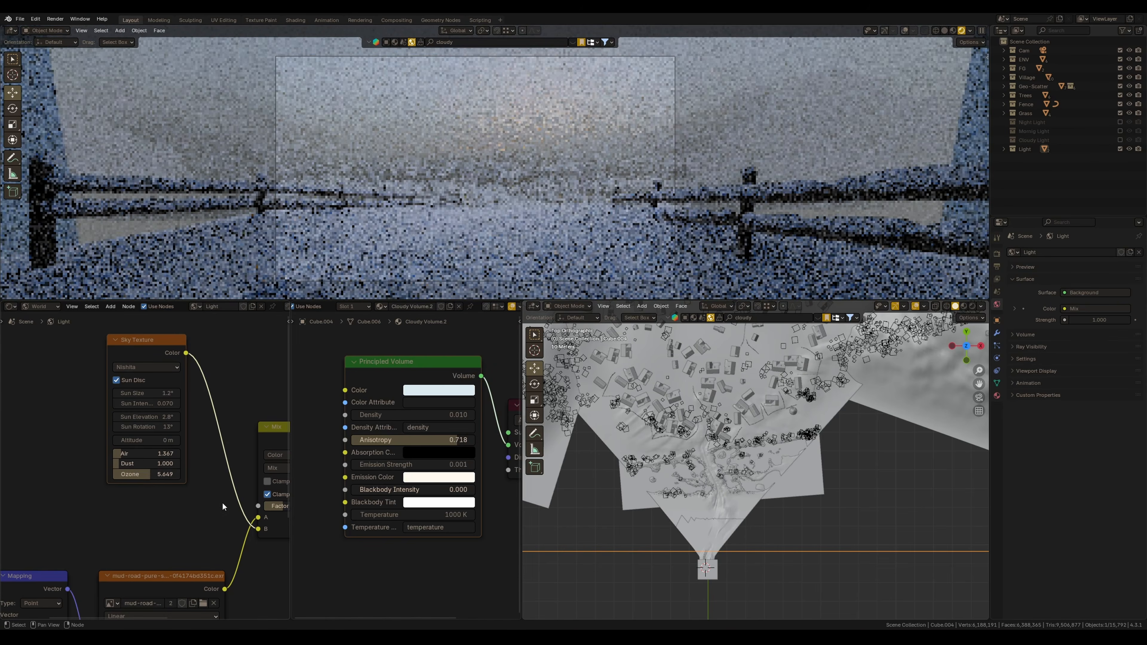
pyautogui.moveTo(171, 493); pyautogui.dragTo(83, 478, button='middle')
pyautogui.moveTo(159, 540); pyautogui.dragTo(294, 544, button='middle')
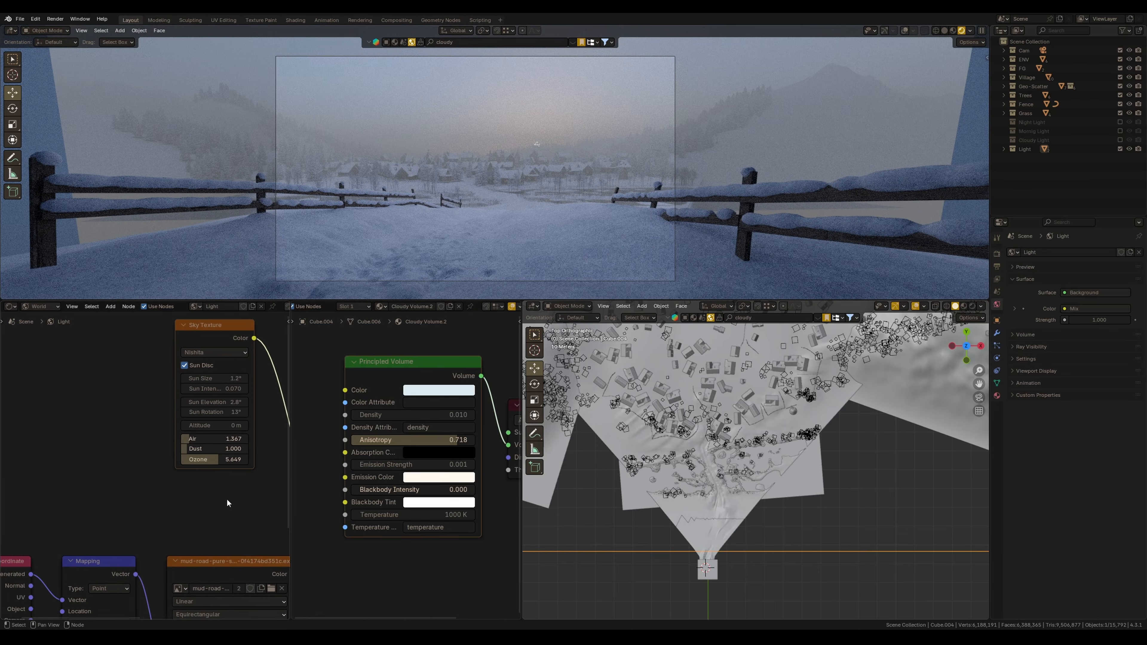
pyautogui.moveTo(195, 416); pyautogui.dragTo(153, 416)
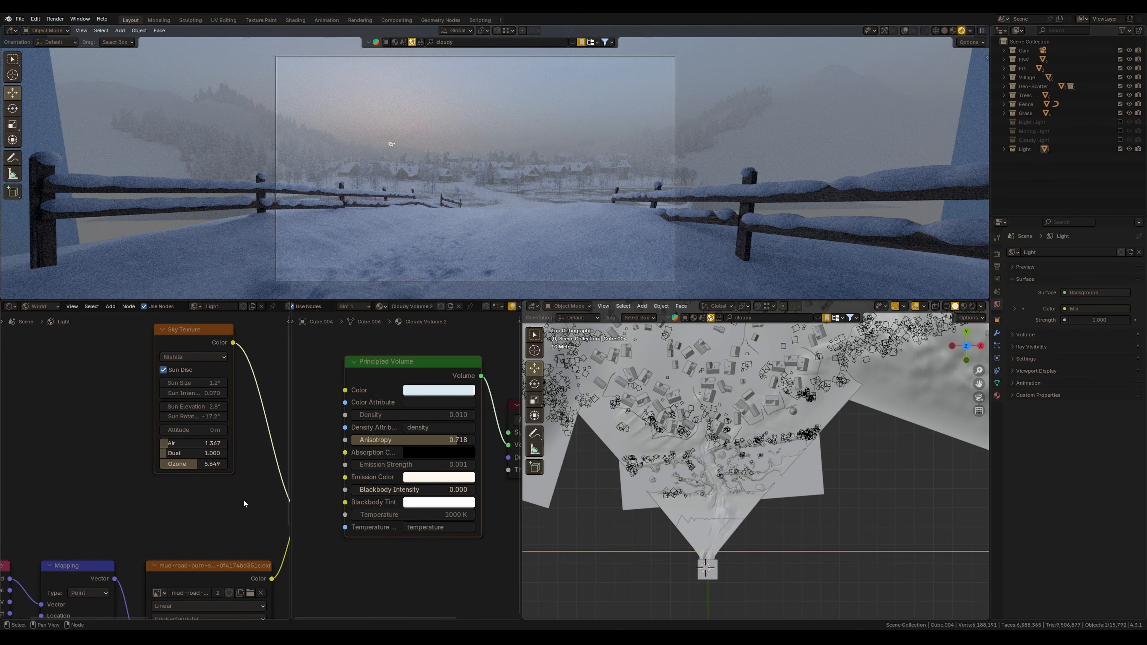
# Open the Compositor in the second node editor and enable the viewport compositor for the camera
pyautogui.scroll(5, 316, 306)
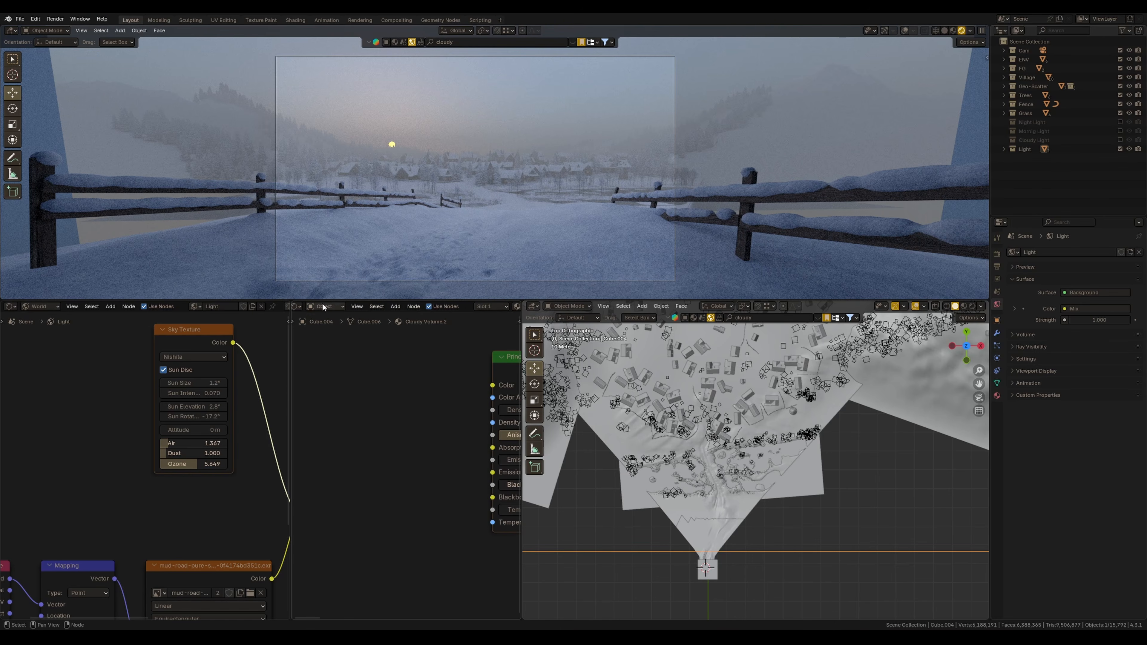
pyautogui.click(299, 306)
pyautogui.click(319, 361)
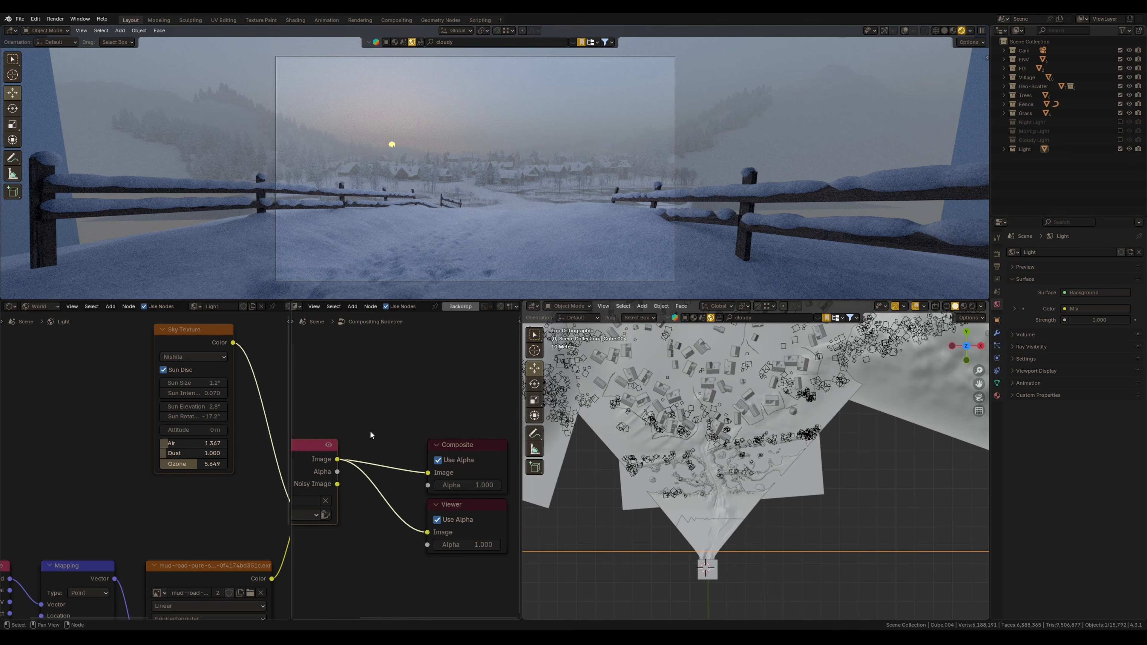
pyautogui.click(971, 31)
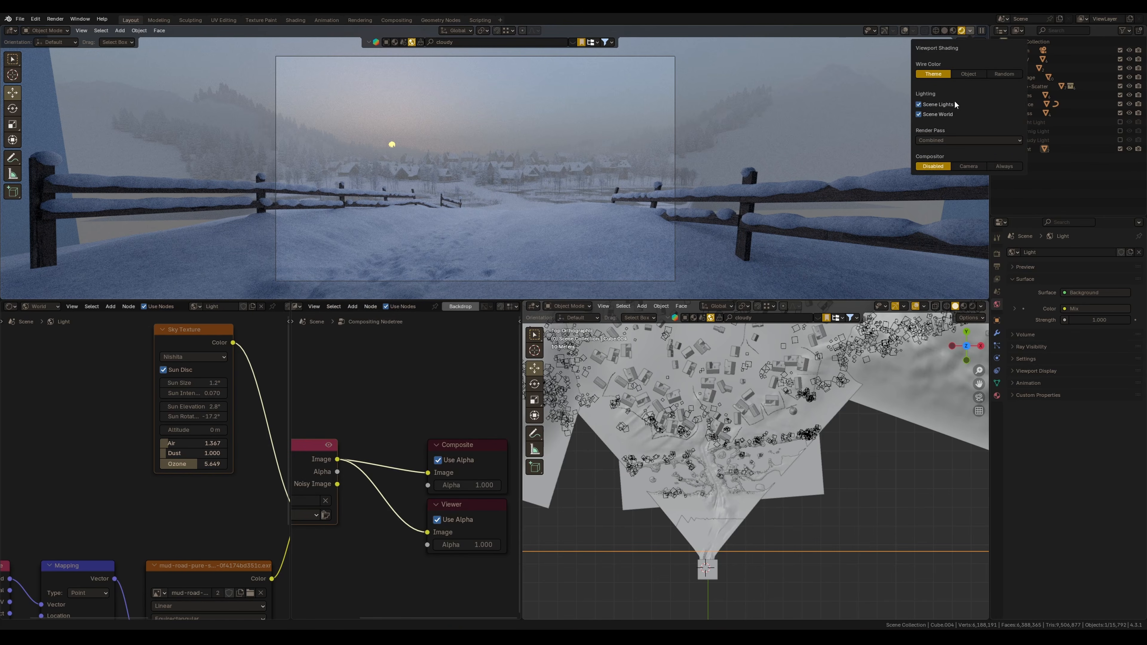
pyautogui.click(969, 168)
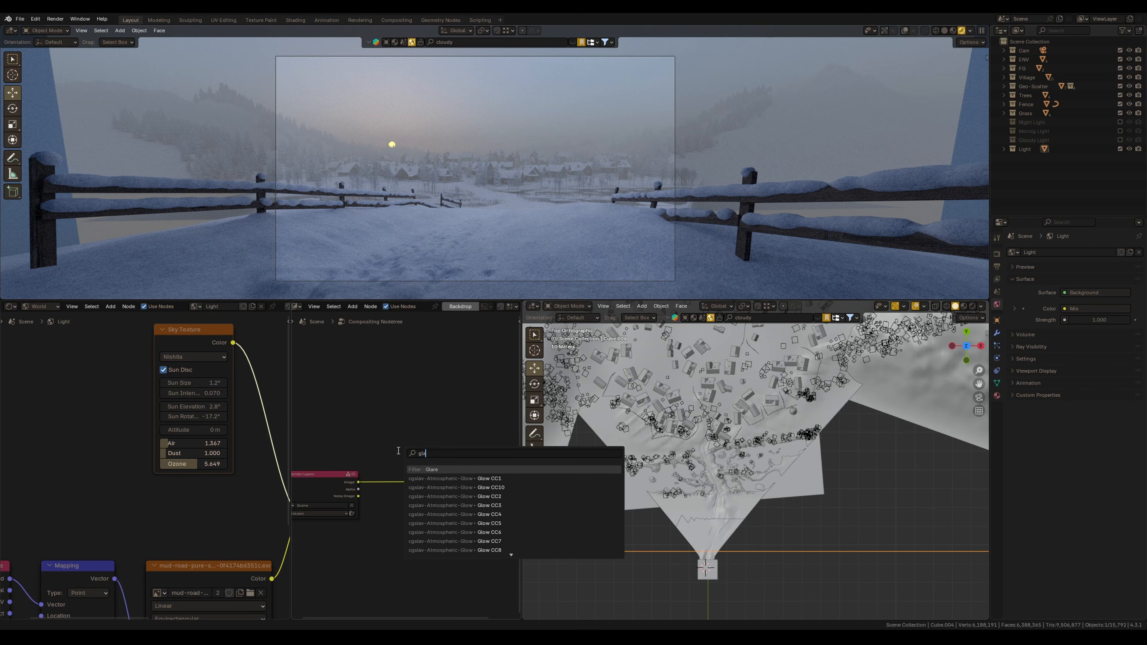
# Add a Glare node between the render layers and composite outputs and set its glare type to Bloom
pyautogui.press('Return')
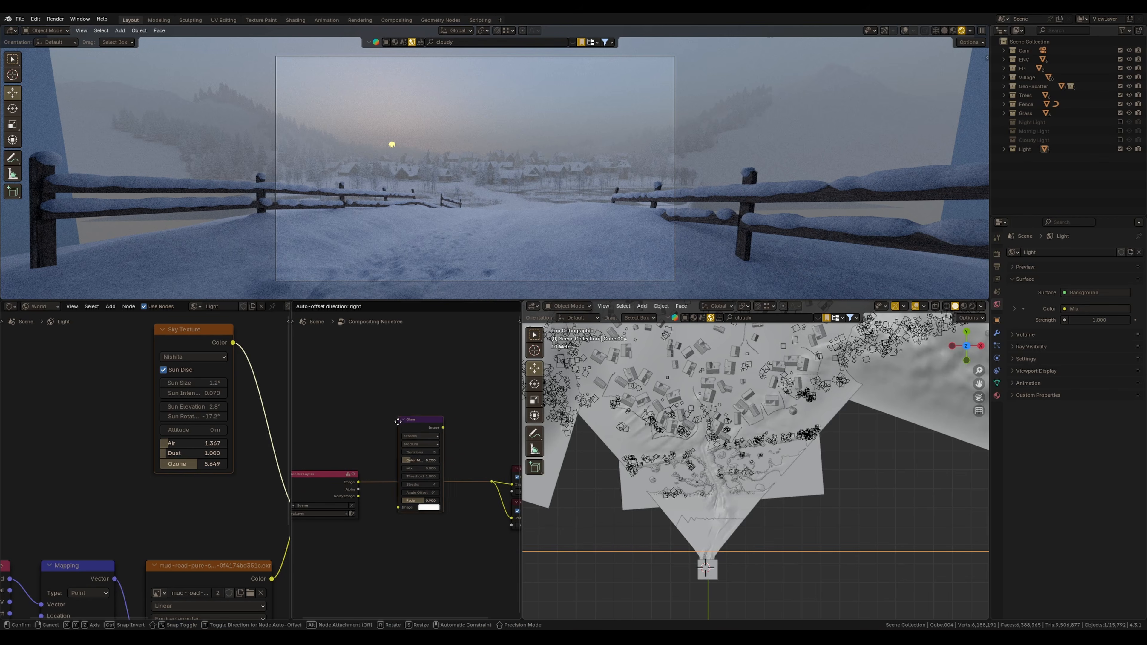
pyautogui.click(398, 415)
pyautogui.scroll(3, 397, 423)
pyautogui.click(434, 437)
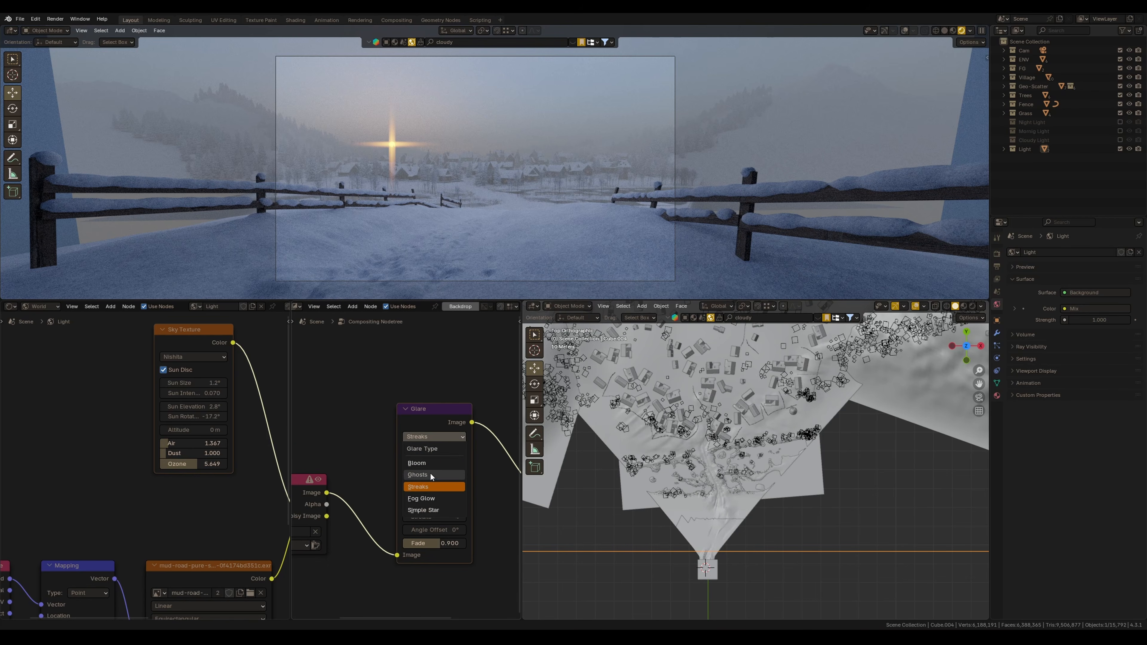
pyautogui.click(418, 463)
pyautogui.scroll(2, 452, 452)
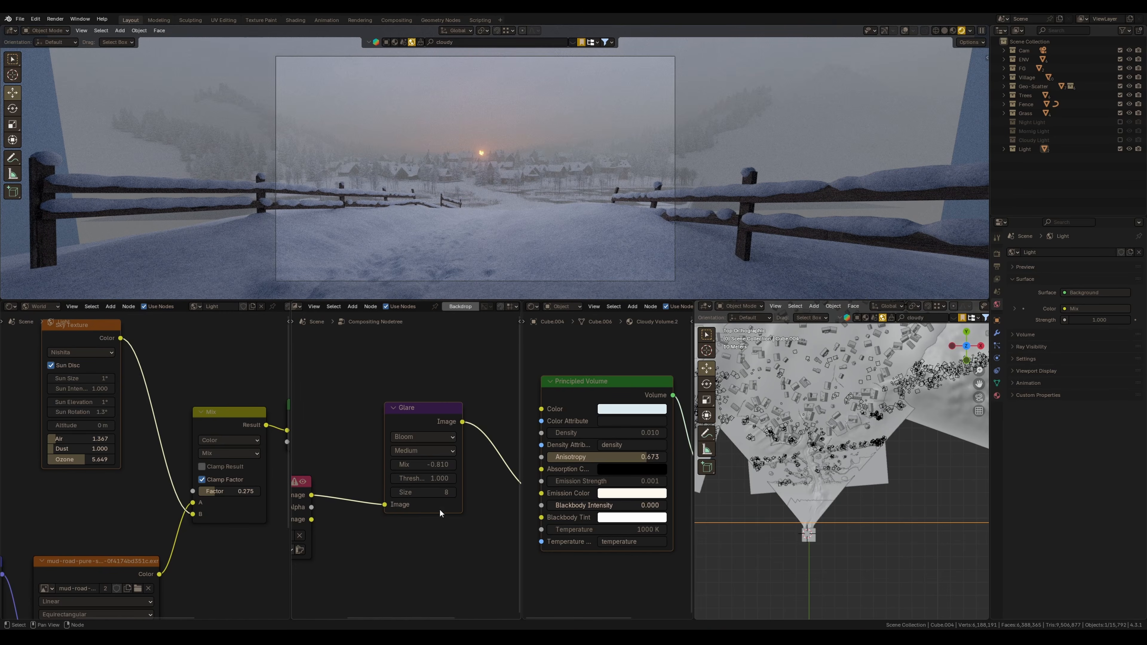
# Lower the sky's sun elevation to about 0.47°
pyautogui.moveTo(229, 593)
pyautogui.mouseDown(button='middle')
pyautogui.moveTo(145, 549)
pyautogui.moveTo(225, 609)
pyautogui.mouseUp(button='middle')
pyautogui.moveTo(57, 417); pyautogui.dragTo(38, 416)
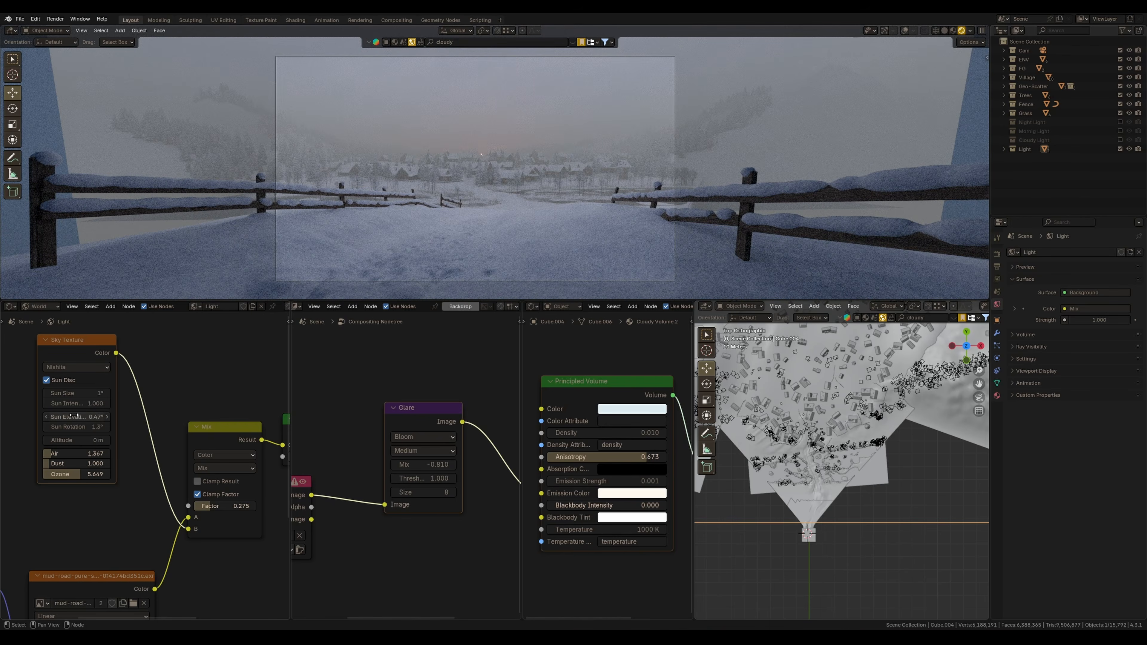
# Raise the light volume's anisotropy to about 0.873 and tint its color pale blue
pyautogui.moveTo(630, 457); pyautogui.dragTo(665, 459)
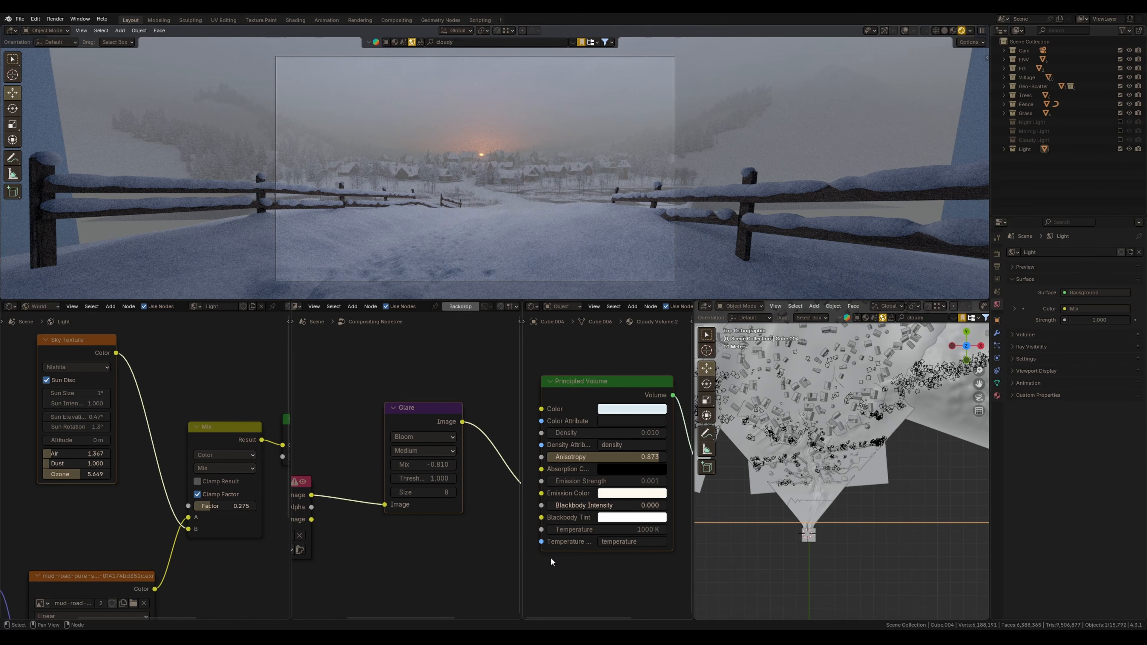
pyautogui.click(607, 410)
pyautogui.click(655, 262)
pyautogui.moveTo(655, 261); pyautogui.dragTo(654, 266)
pyautogui.click(633, 409)
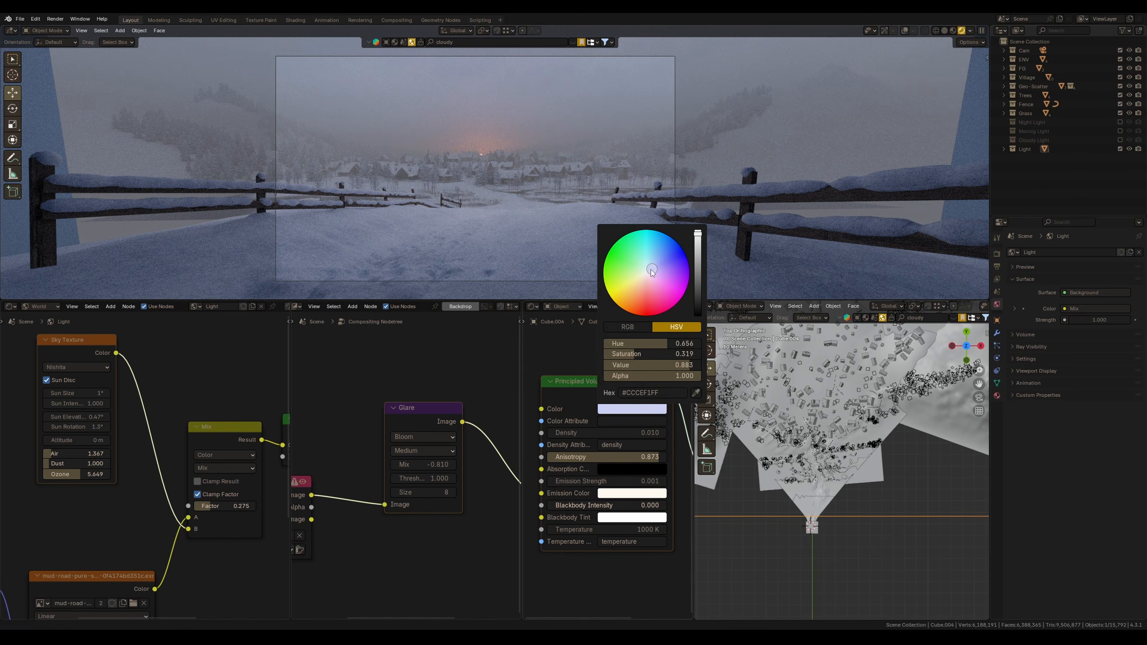
pyautogui.click(651, 267)
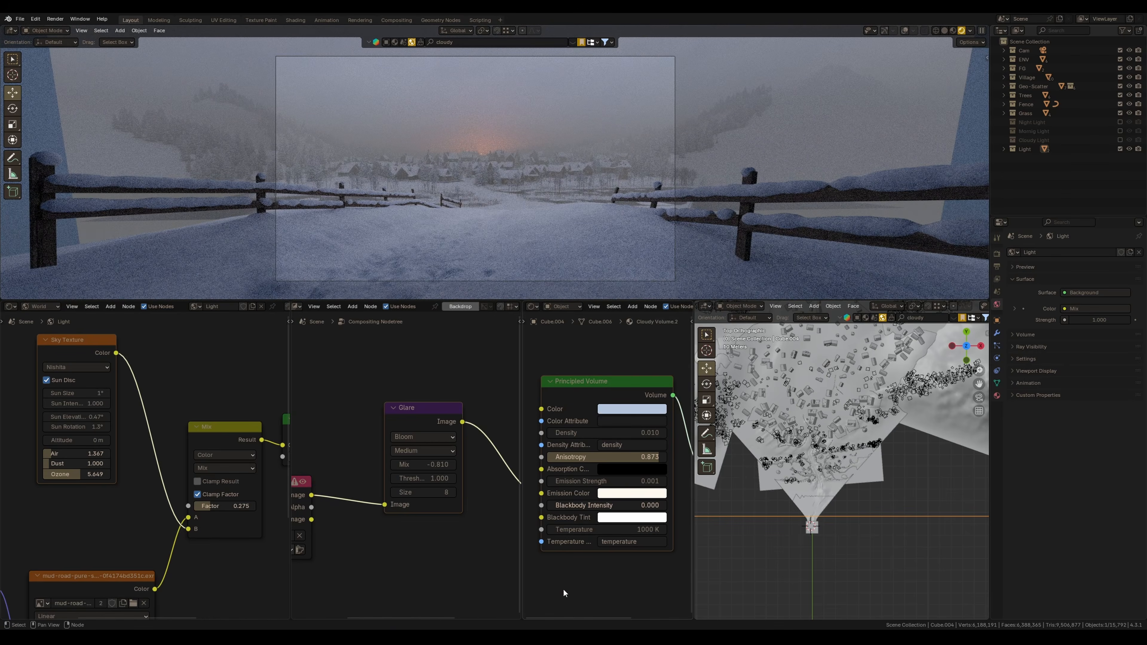
# Tint the light volume's emission color pale blue
pyautogui.click(632, 493)
pyautogui.click(651, 352)
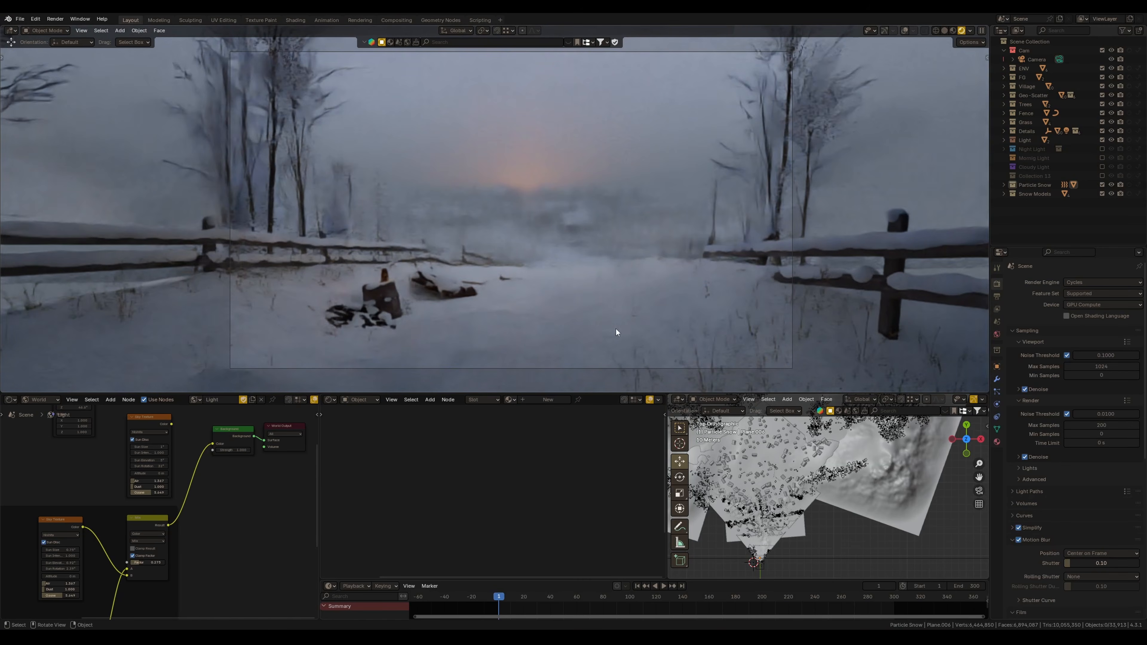
pyautogui.moveTo(225, 490); pyautogui.dragTo(213, 526, button='middle')
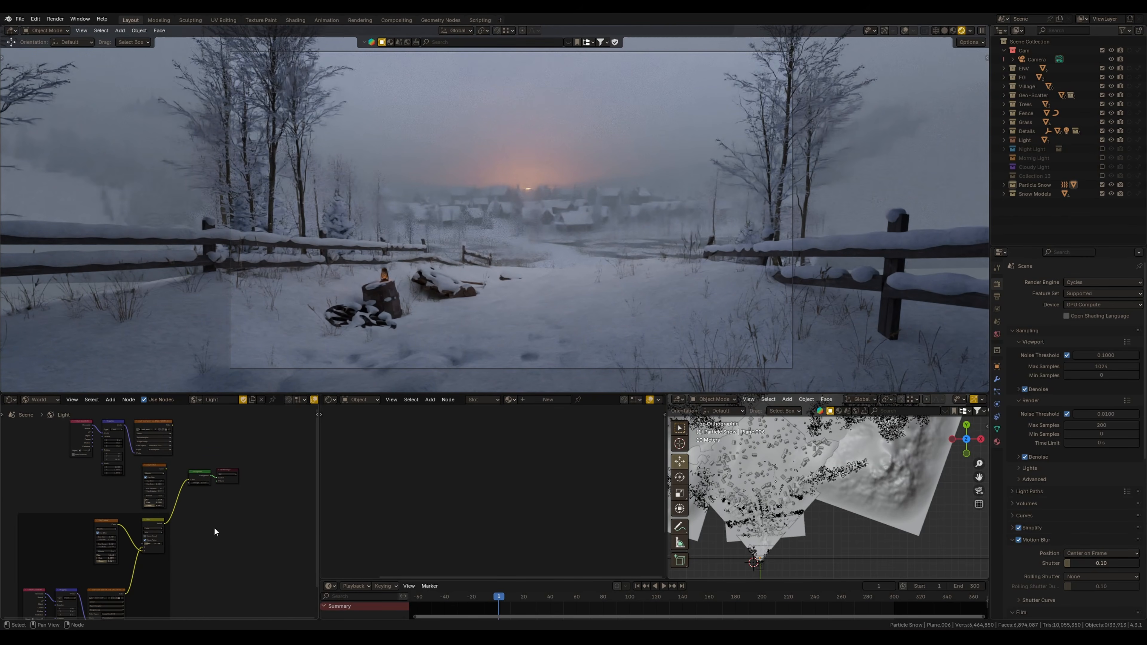
# Hide the Light collection and enable the Night Light collection instead
pyautogui.keyDown('ctrl'); pyautogui.moveTo(574, 279); pyautogui.dragTo(588, 281, button='middle'); pyautogui.keyUp('ctrl')
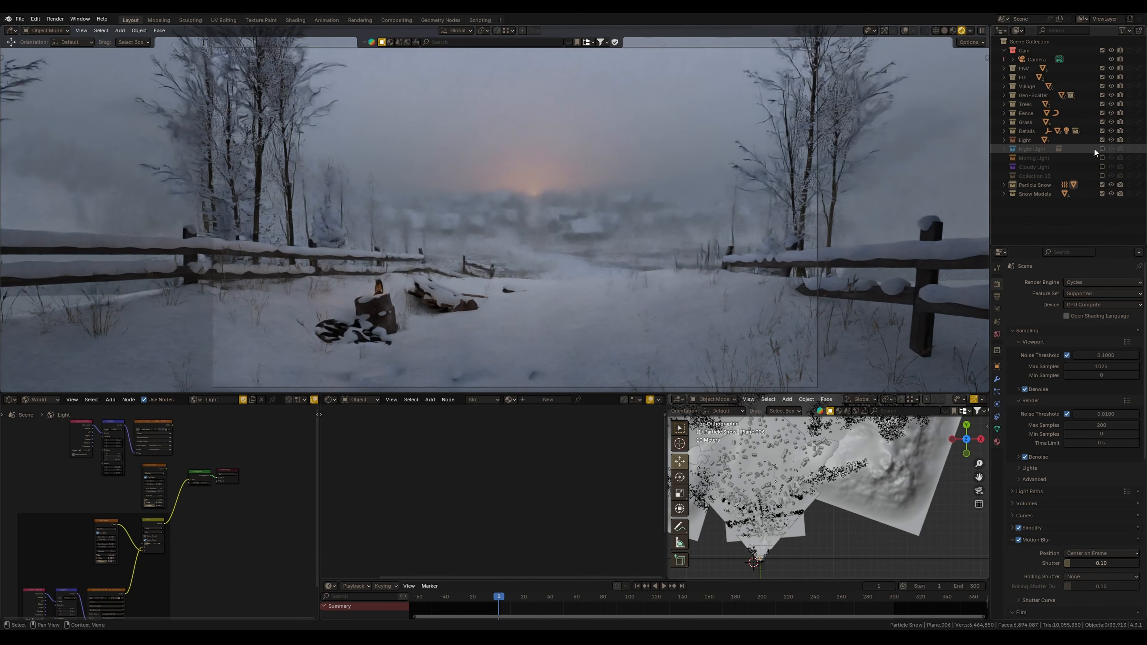
pyautogui.click(1103, 140)
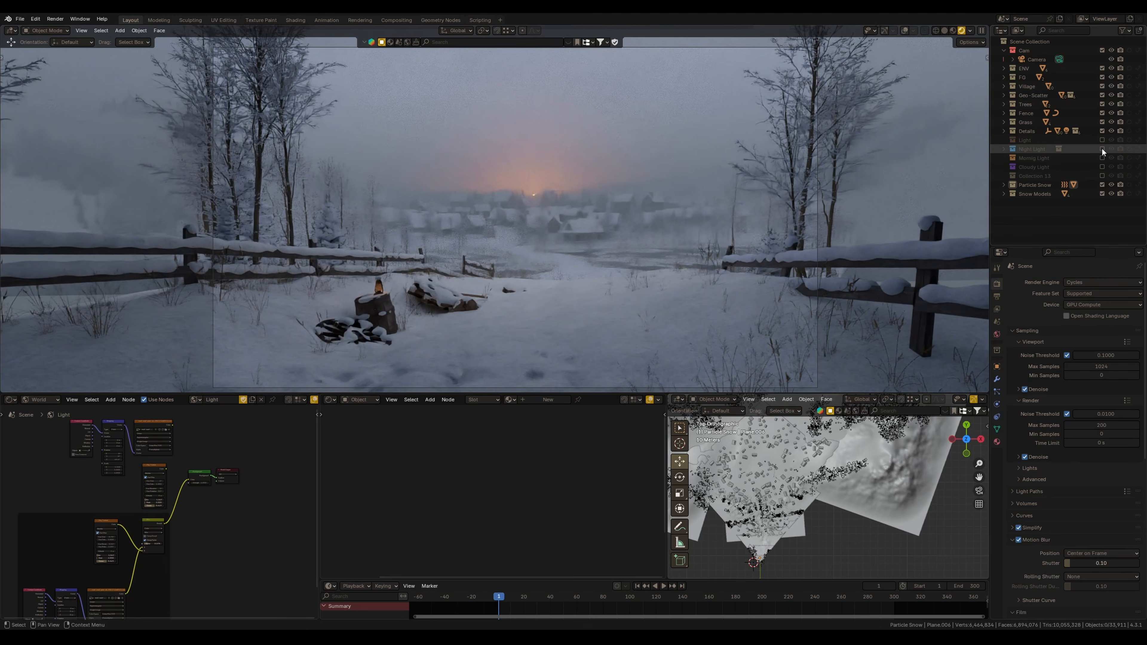
pyautogui.click(1102, 149)
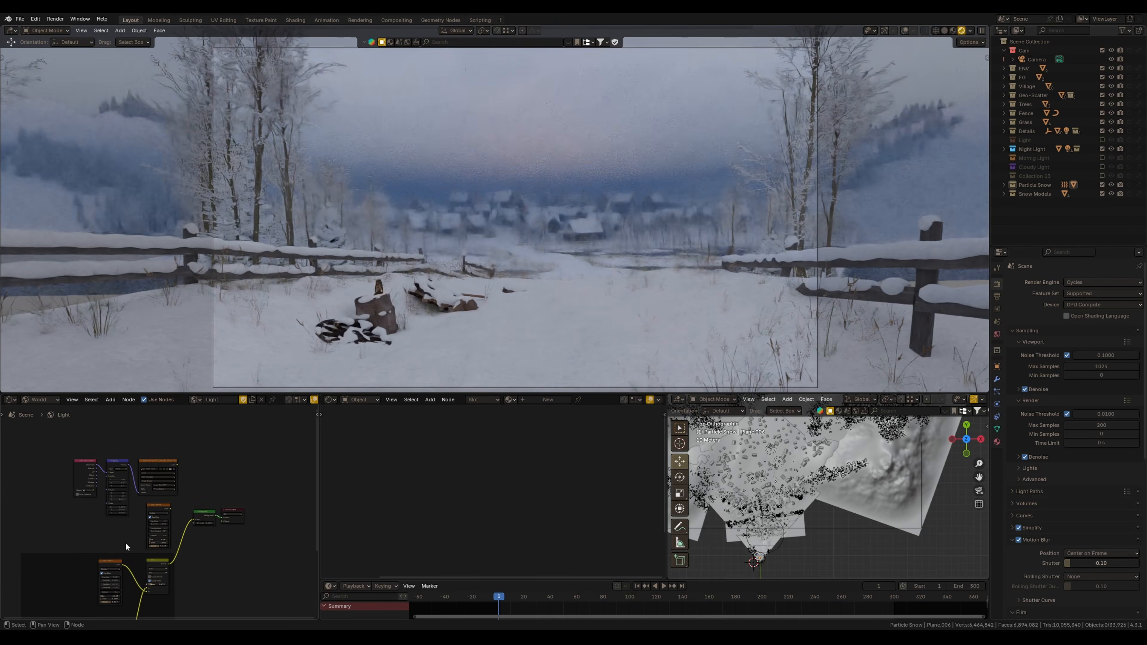
pyautogui.moveTo(187, 566); pyautogui.dragTo(193, 493, button='middle')
pyautogui.moveTo(121, 483); pyautogui.dragTo(146, 542, button='middle')
pyautogui.scroll(10, 154, 532)
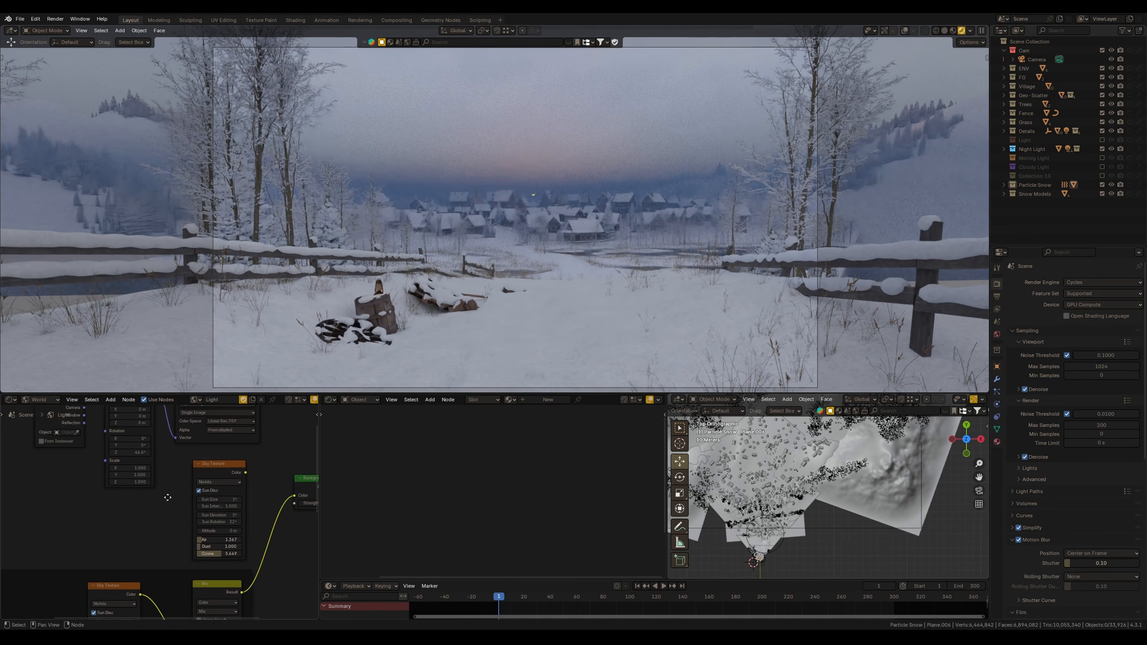
# Reconnect the world shader nodes to set up the night sky lighting
pyautogui.moveTo(187, 497); pyautogui.dragTo(98, 486, button='middle')
pyautogui.click(49, 402)
pyautogui.click(51, 432)
pyautogui.scroll(-2, 156, 526)
pyautogui.moveTo(174, 544)
pyautogui.mouseDown(button='middle')
pyautogui.moveTo(213, 478)
pyautogui.moveTo(172, 536)
pyautogui.mouseUp(button='middle')
pyautogui.moveTo(205, 486)
pyautogui.mouseDown()
pyautogui.moveTo(185, 526)
pyautogui.moveTo(206, 486)
pyautogui.moveTo(195, 483)
pyautogui.mouseUp()
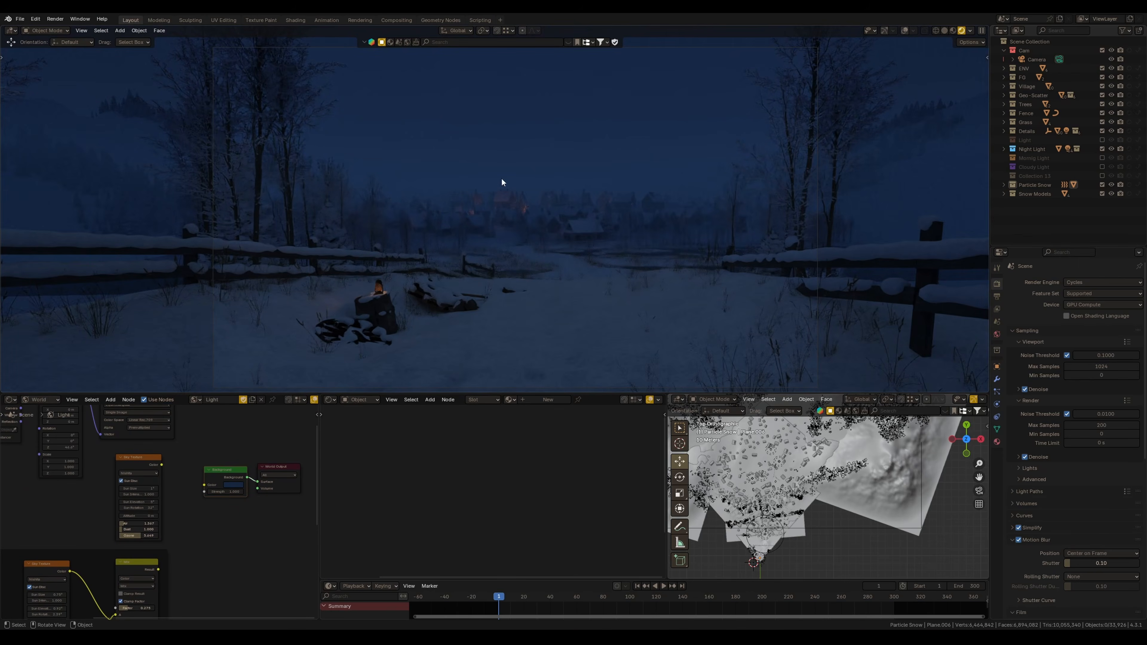
# Switch from the Night Light to the Morning Light collection and link its sky into the world background
pyautogui.click(1102, 150)
pyautogui.click(1103, 159)
pyautogui.moveTo(208, 471); pyautogui.dragTo(205, 526, button='middle')
pyautogui.moveTo(157, 520); pyautogui.dragTo(191, 484)
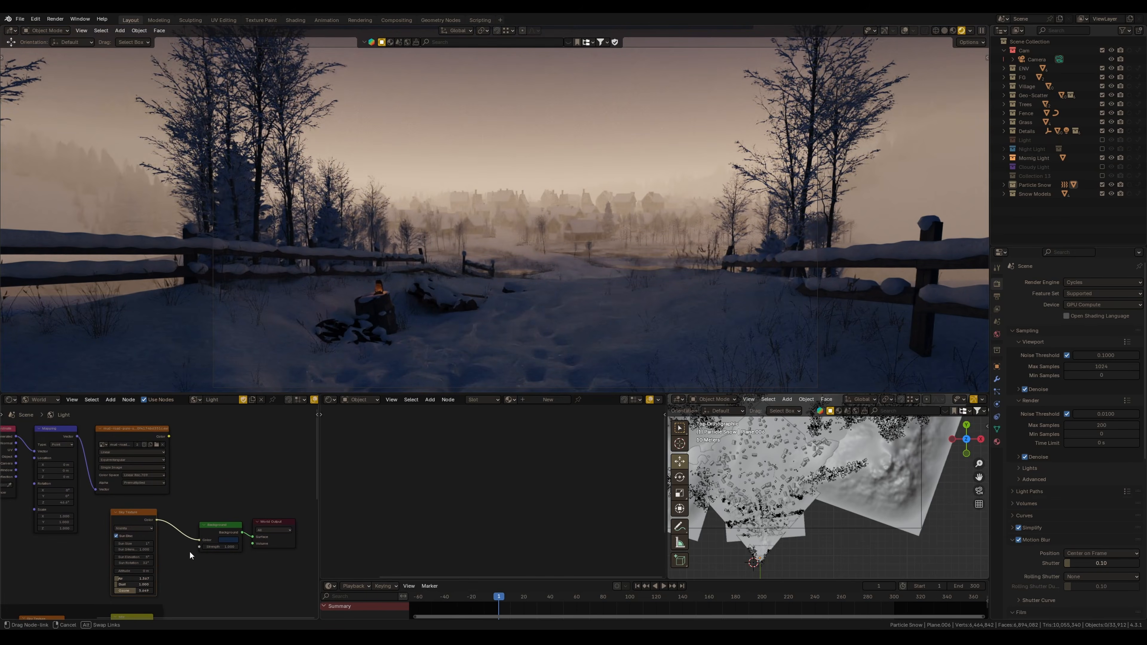
# Switch from the Morning Light to the Cloudy Light collection and relink the world background nodes
pyautogui.moveTo(201, 544); pyautogui.dragTo(200, 541)
pyautogui.moveTo(201, 541); pyautogui.dragTo(213, 572, button='middle')
pyautogui.click(1103, 158)
pyautogui.click(1102, 167)
pyautogui.moveTo(181, 468); pyautogui.dragTo(212, 570)
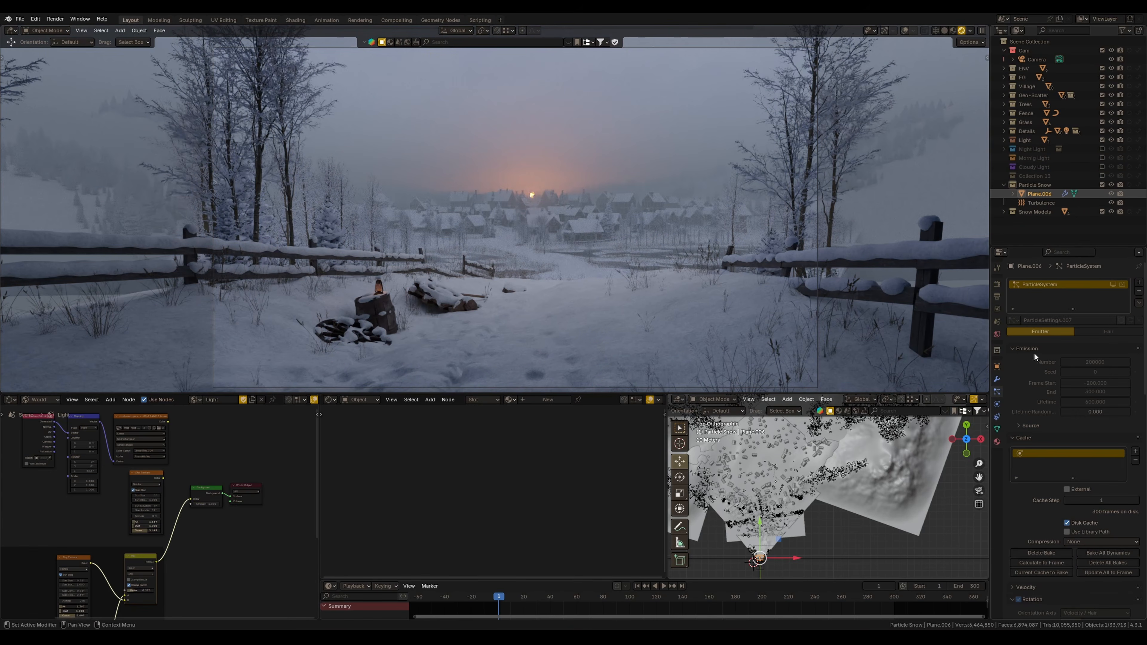
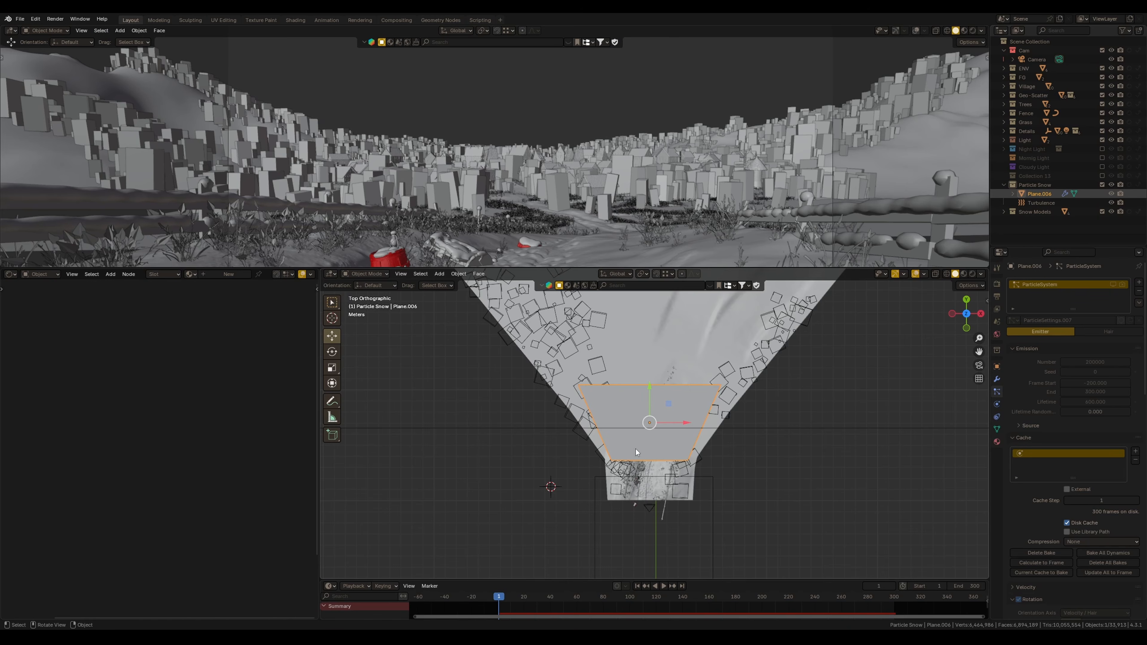
# Add a second particle system slot to the snow emitter plane
pyautogui.scroll(3, 646, 444)
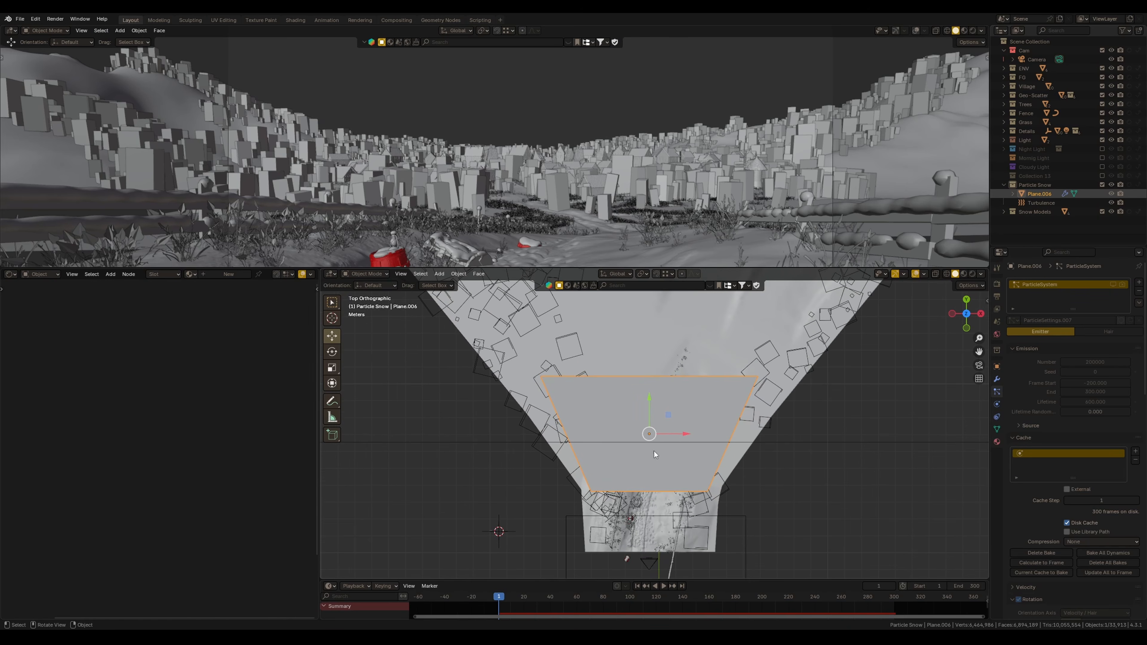
pyautogui.moveTo(690, 426); pyautogui.dragTo(728, 468, button='middle')
pyautogui.click(1139, 283)
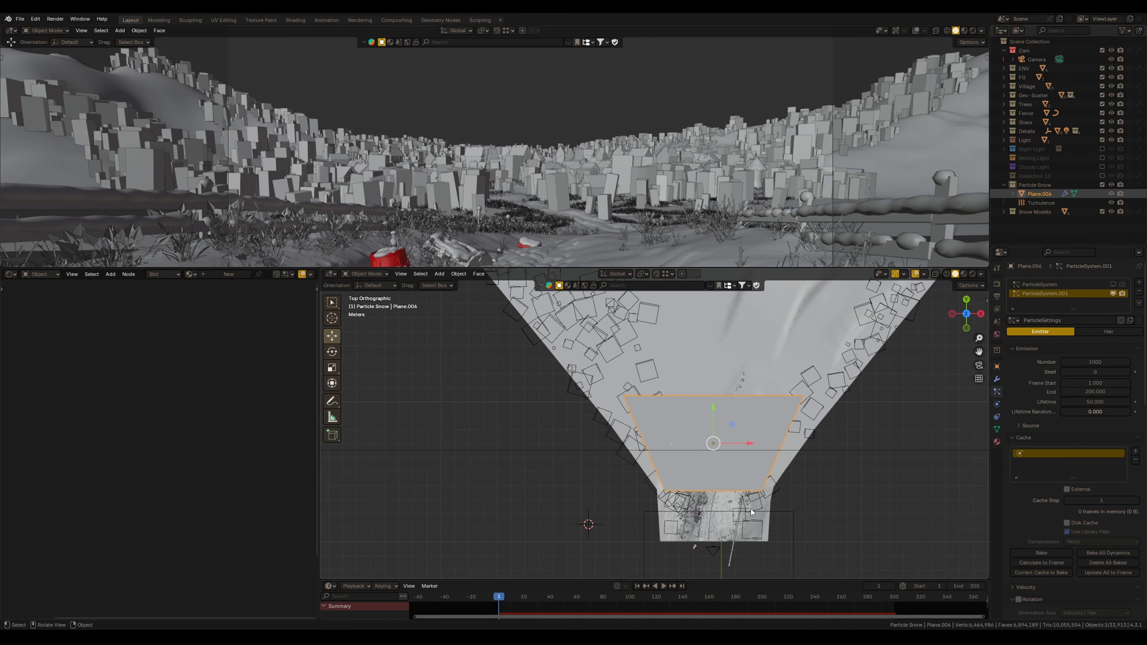
# Isolate the four snowflake planes of the Snow Models collection and select each one to inspect it
pyautogui.keyDown('ctrl'); pyautogui.moveTo(517, 473); pyautogui.dragTo(529, 488, button='middle'); pyautogui.keyUp('ctrl')
pyautogui.keyDown('shift'); pyautogui.moveTo(529, 481); pyautogui.dragTo(663, 451, button='middle'); pyautogui.keyUp('shift')
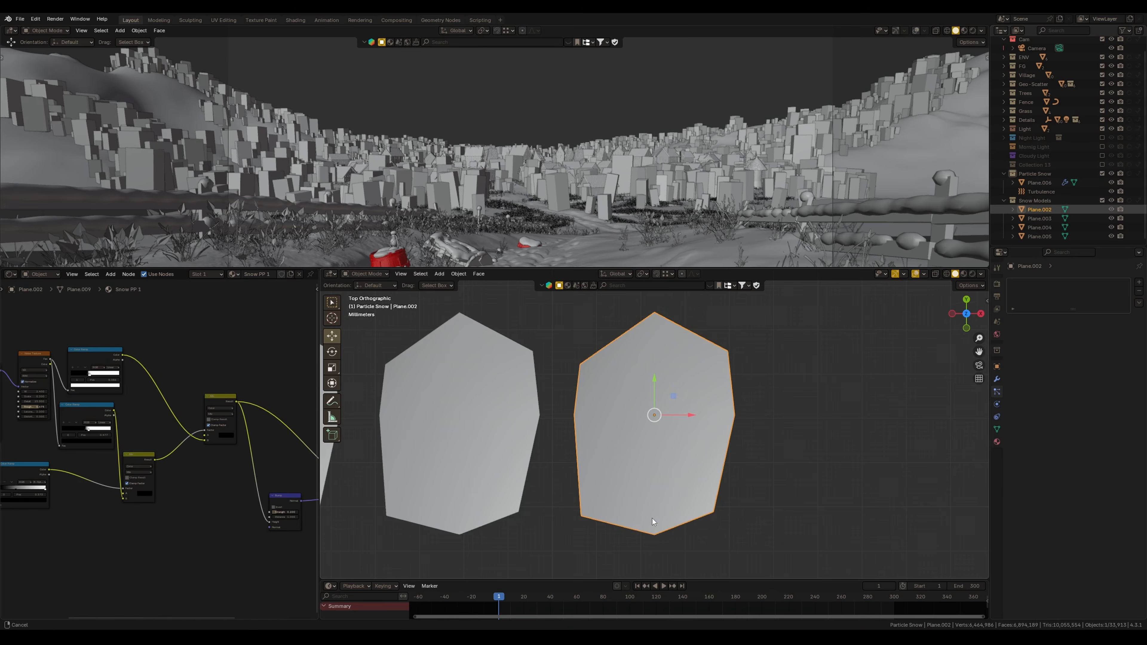
pyautogui.scroll(-4, 650, 495)
pyautogui.keyDown('shift'); pyautogui.moveTo(707, 468); pyautogui.dragTo(756, 467, button='middle'); pyautogui.keyUp('shift')
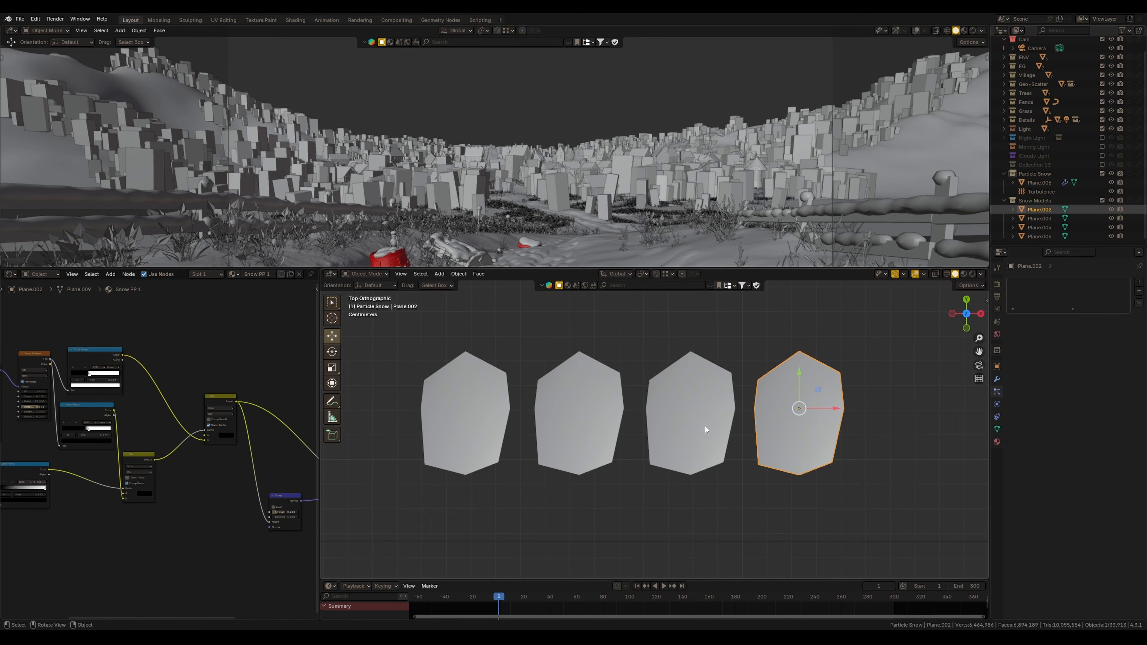
pyautogui.click(576, 424)
pyautogui.click(482, 463)
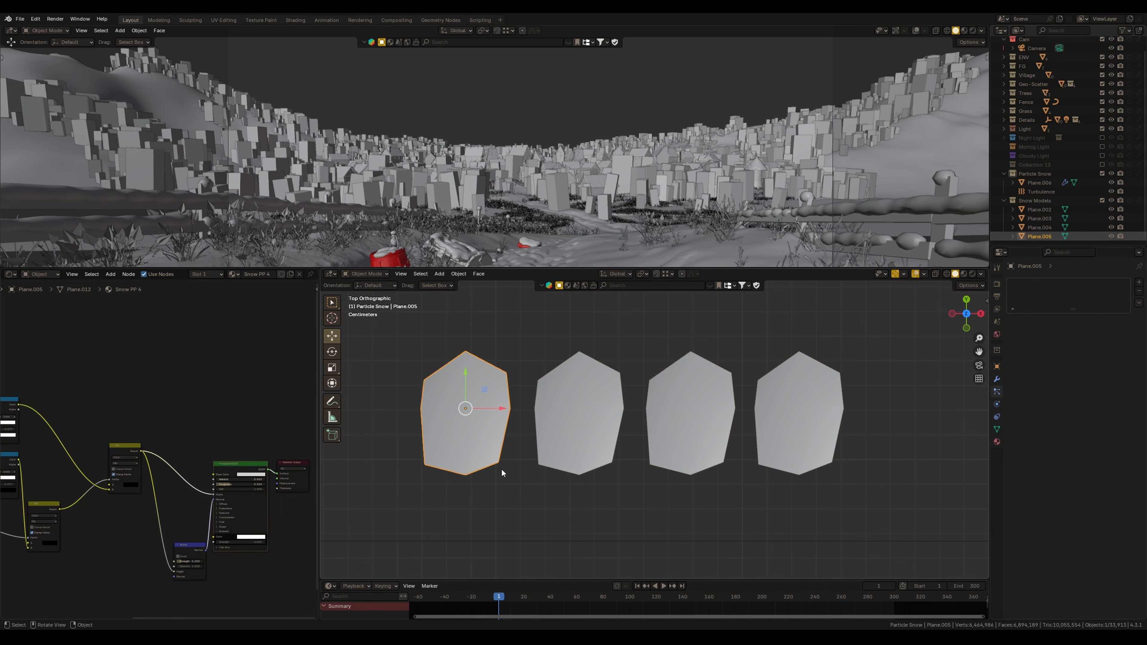
pyautogui.click(569, 450)
pyautogui.click(696, 433)
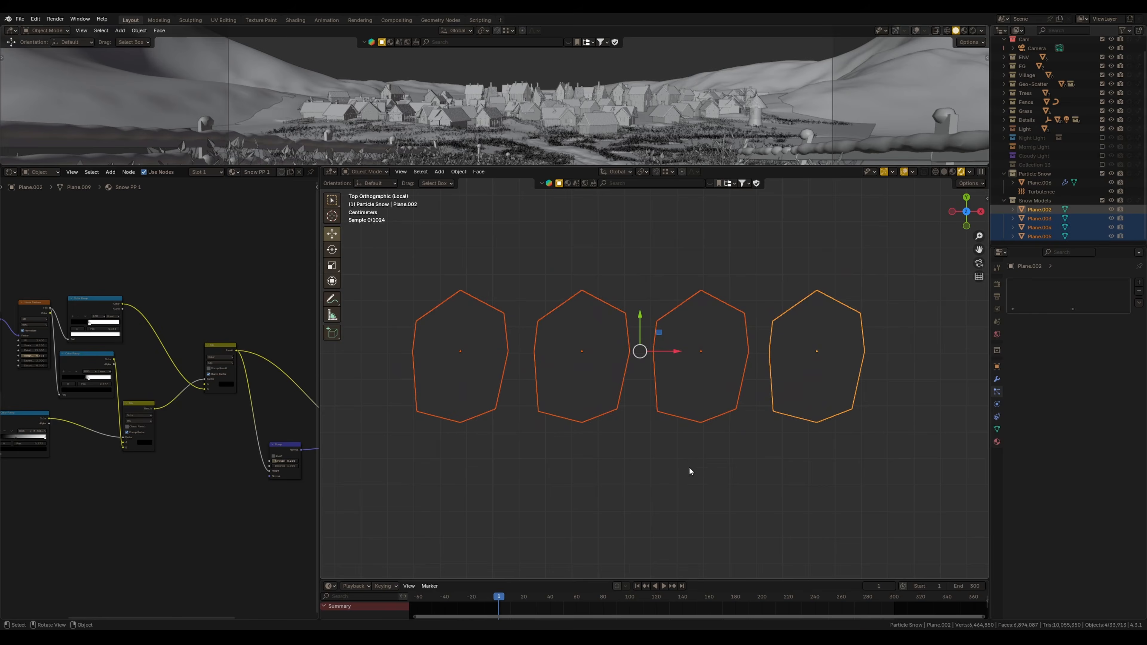
pyautogui.click(690, 467)
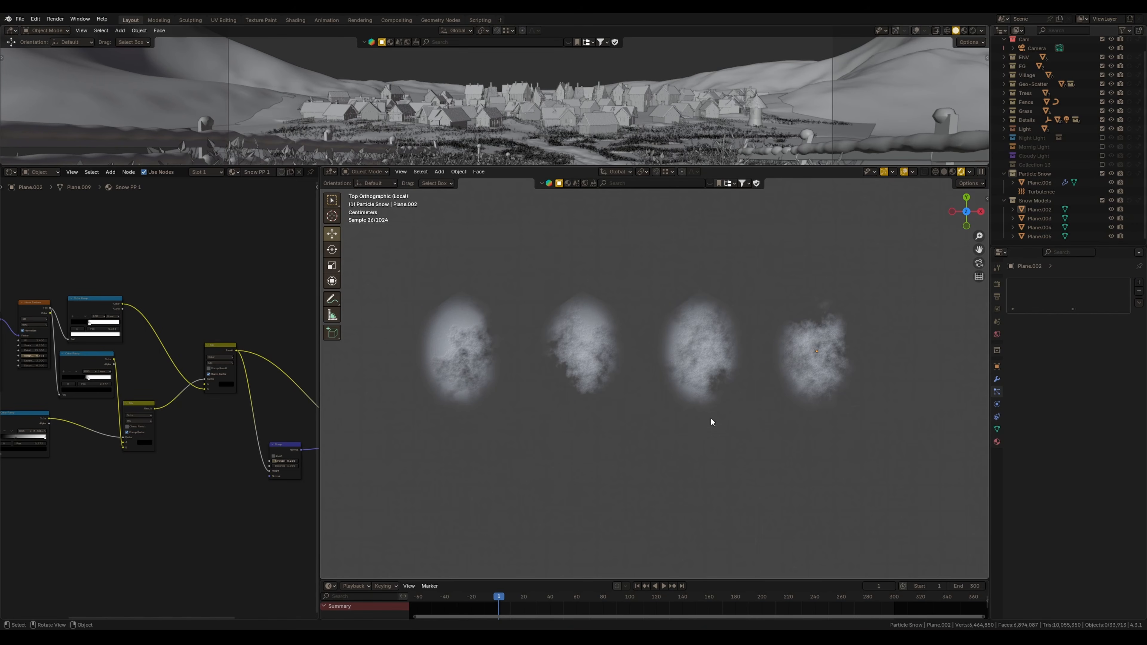
# Inspect the node tree of the first snowflake plane's shader
pyautogui.moveTo(698, 389); pyautogui.dragTo(725, 367, button='middle')
pyautogui.moveTo(294, 389); pyautogui.dragTo(215, 389, button='middle')
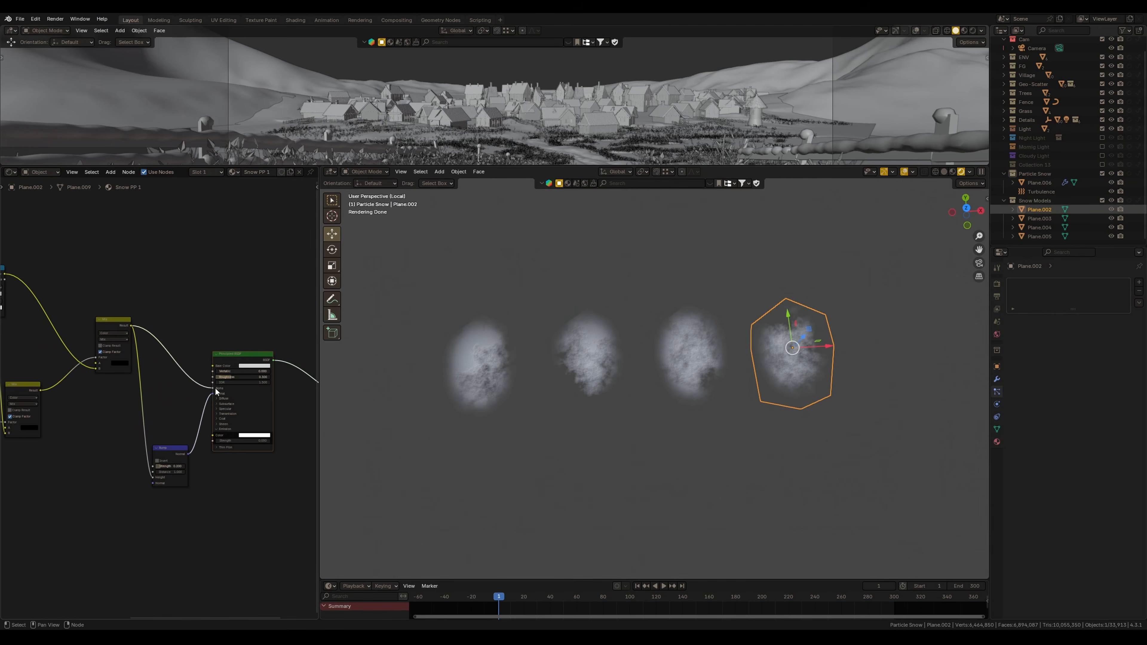
pyautogui.moveTo(214, 389); pyautogui.dragTo(169, 397)
pyautogui.keyDown('ctrl'); pyautogui.moveTo(164, 407); pyautogui.dragTo(205, 432, button='right'); pyautogui.keyUp('ctrl')
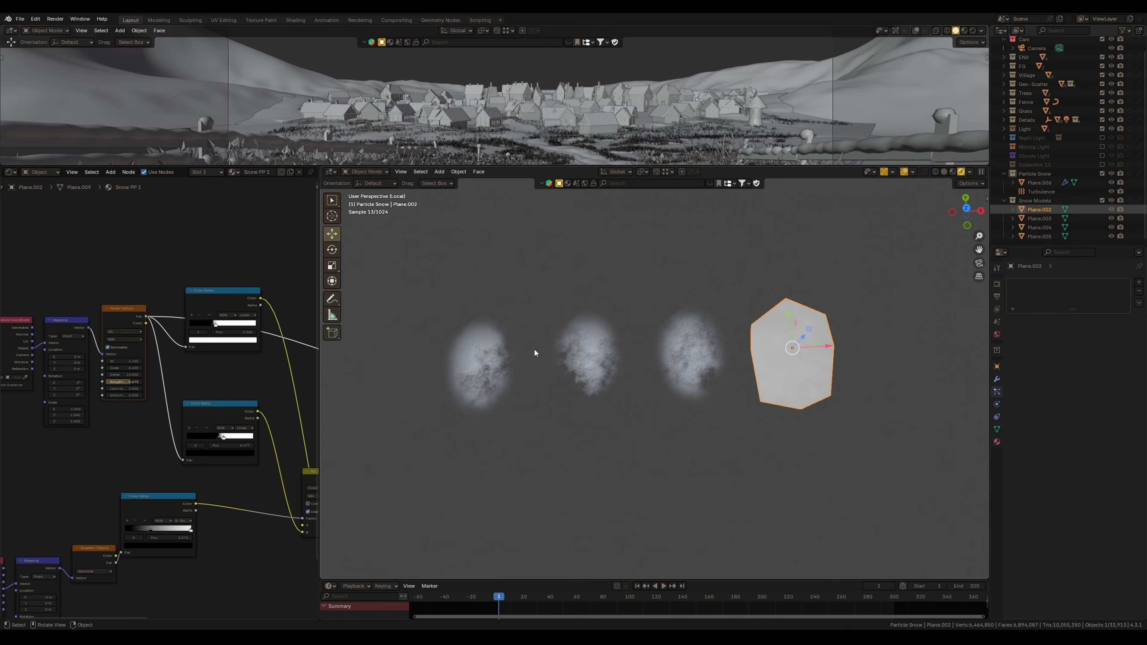
pyautogui.scroll(1, 120, 317)
pyautogui.moveTo(117, 312); pyautogui.dragTo(160, 329, button='middle')
pyautogui.moveTo(160, 333); pyautogui.dragTo(165, 331)
pyautogui.moveTo(165, 330); pyautogui.dragTo(88, 290, button='middle')
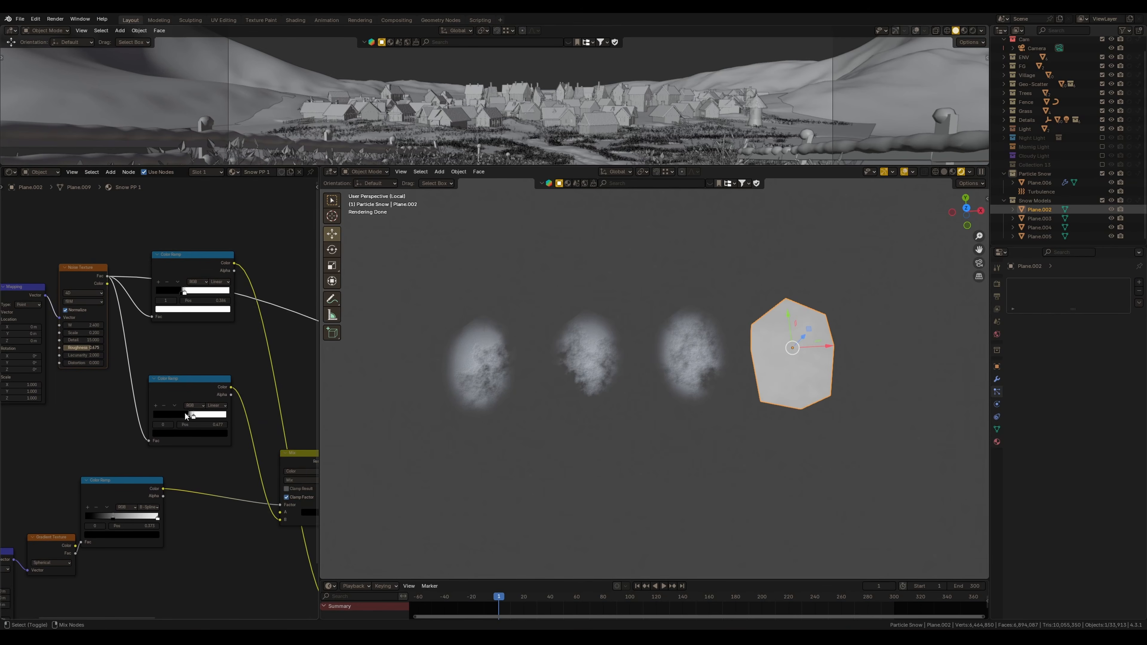
# Move the second Color Ramp stop in the snowflake shader to about 0.484
pyautogui.keyDown('ctrl'); pyautogui.keyDown('shift'); pyautogui.click(193, 392); pyautogui.keyUp('shift'); pyautogui.keyUp('ctrl')
pyautogui.keyDown('ctrl'); pyautogui.moveTo(192, 419); pyautogui.dragTo(346, 433, button='middle'); pyautogui.keyUp('ctrl')
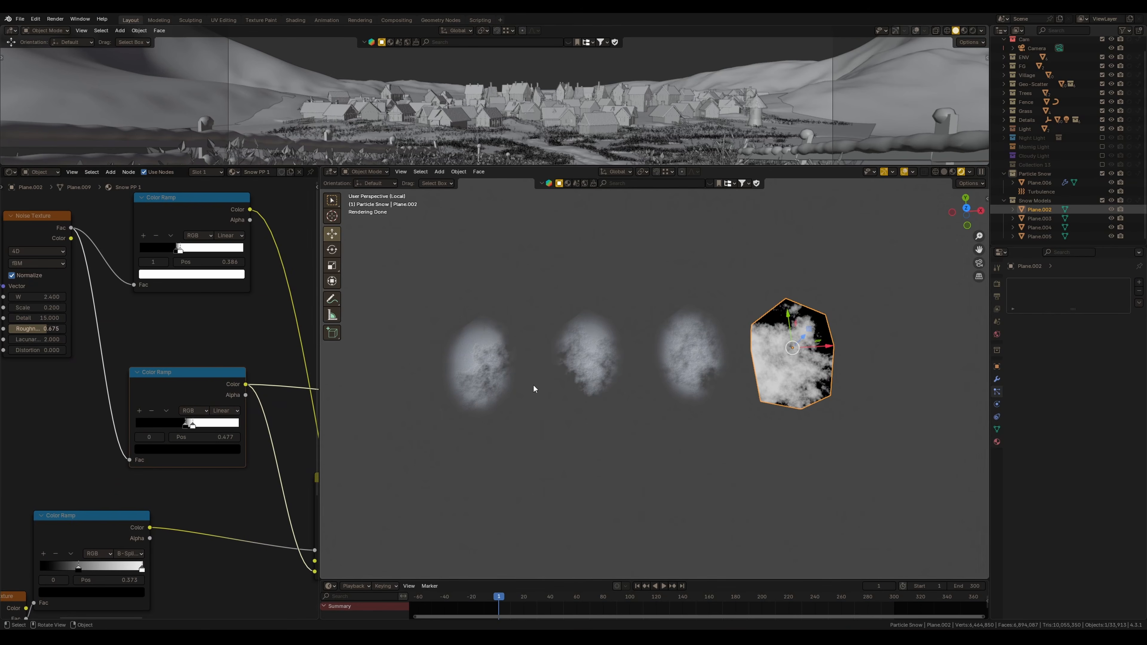
pyautogui.click(185, 426)
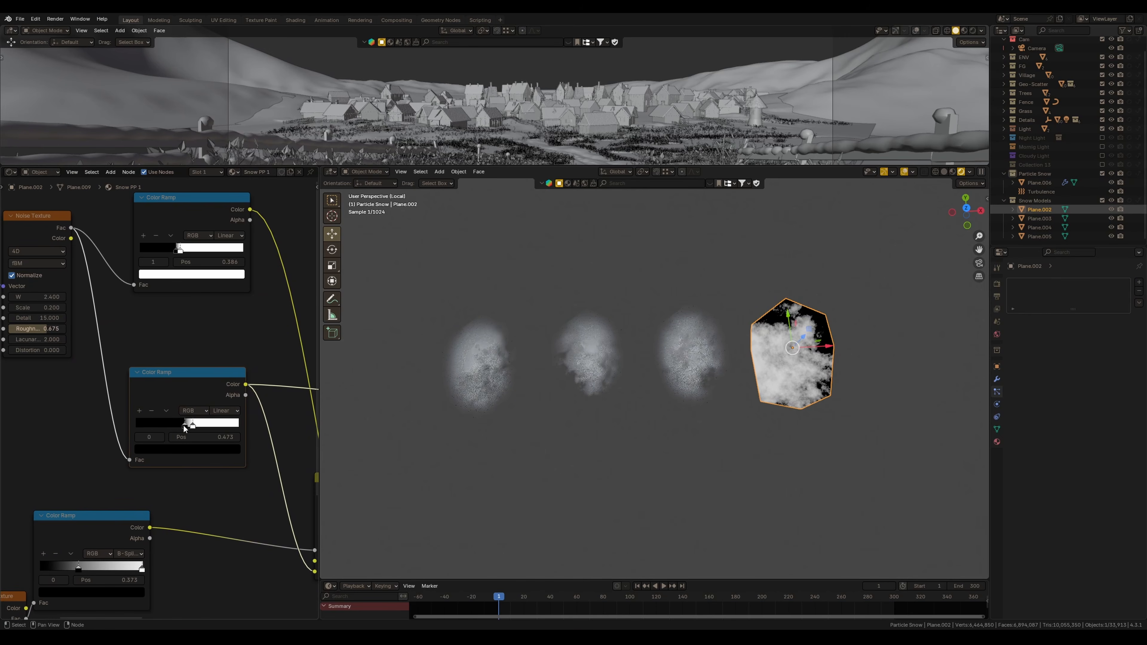
pyautogui.moveTo(185, 428); pyautogui.dragTo(186, 428)
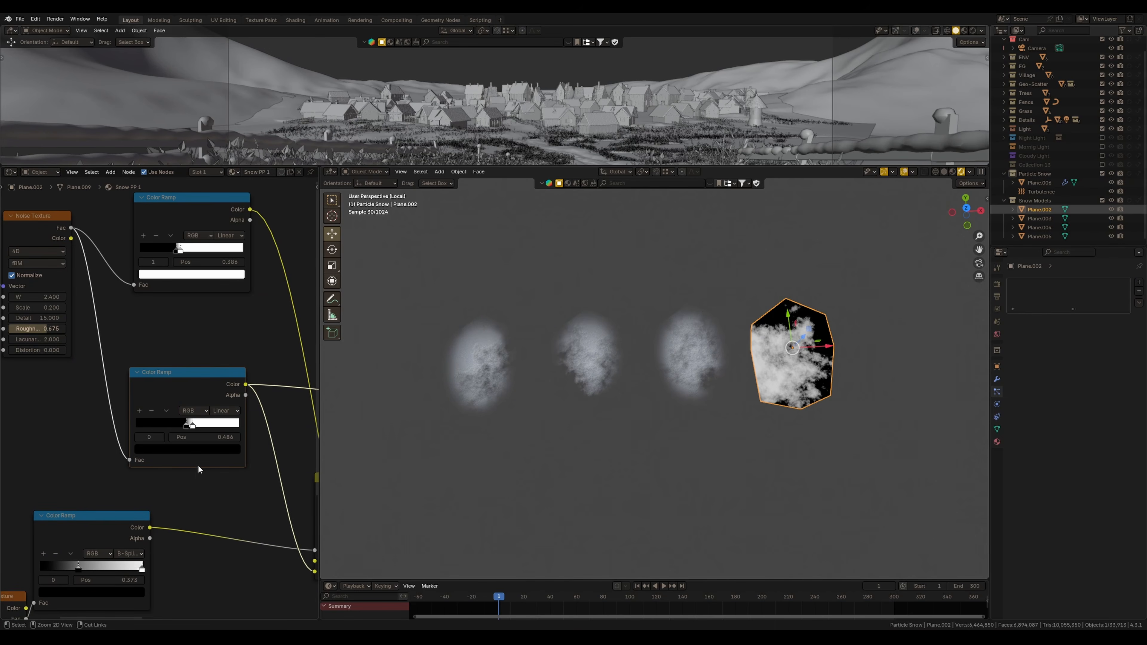
# Preview the spherical gradient mask and its Color Ramp on the snowflake plane
pyautogui.scroll(-3, 214, 482)
pyautogui.moveTo(7, 358); pyautogui.dragTo(280, 422)
pyautogui.scroll(1, 67, 452)
pyautogui.moveTo(41, 453); pyautogui.dragTo(222, 383, button='middle')
pyautogui.moveTo(741, 380); pyautogui.dragTo(780, 386, button='middle')
pyautogui.moveTo(135, 430); pyautogui.dragTo(187, 412, button='middle')
pyautogui.keyDown('ctrl'); pyautogui.keyDown('shift'); pyautogui.click(187, 412); pyautogui.keyUp('shift'); pyautogui.keyUp('ctrl')
pyautogui.scroll(1, 187, 412)
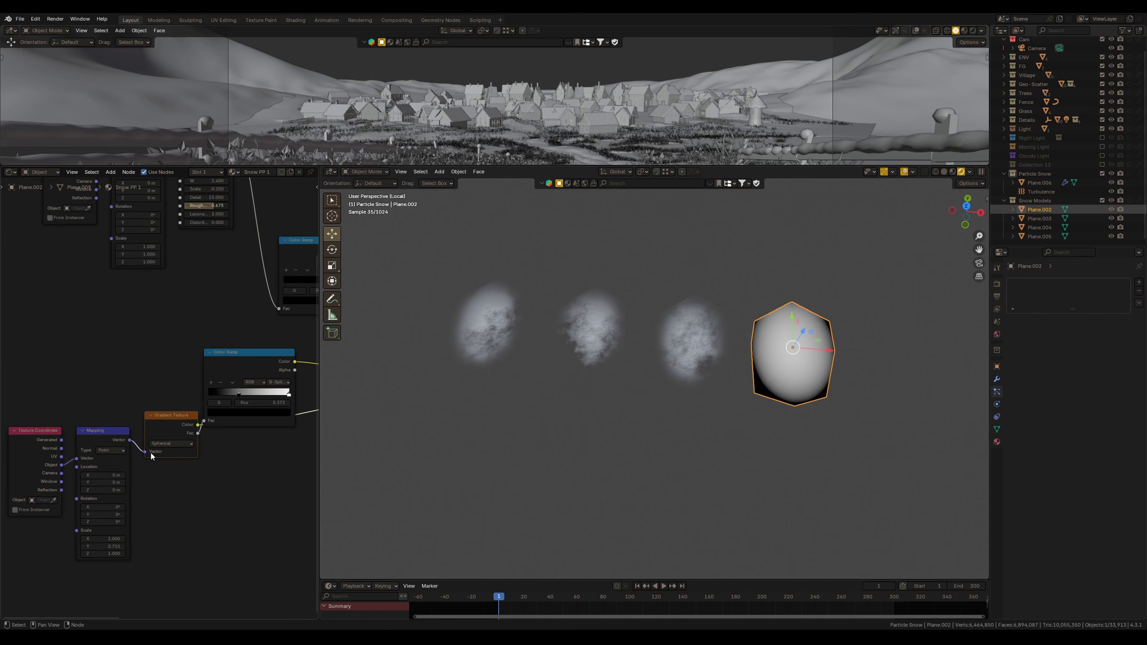
pyautogui.scroll(1, 170, 407)
pyautogui.click(174, 461)
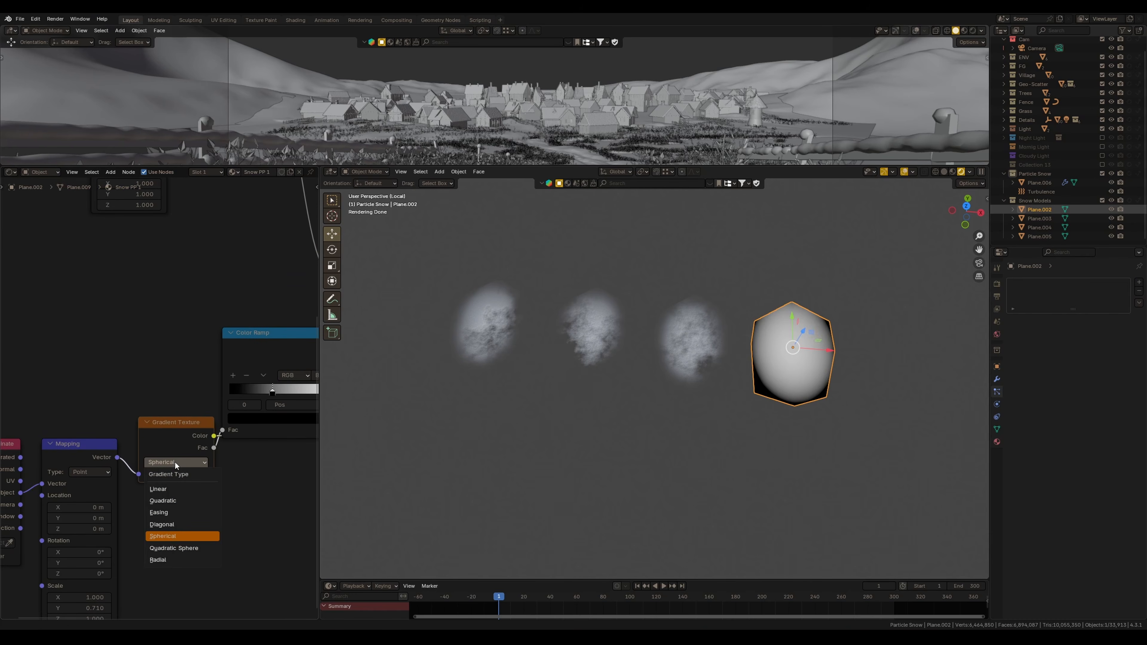
pyautogui.moveTo(174, 451); pyautogui.dragTo(84, 456, button='middle')
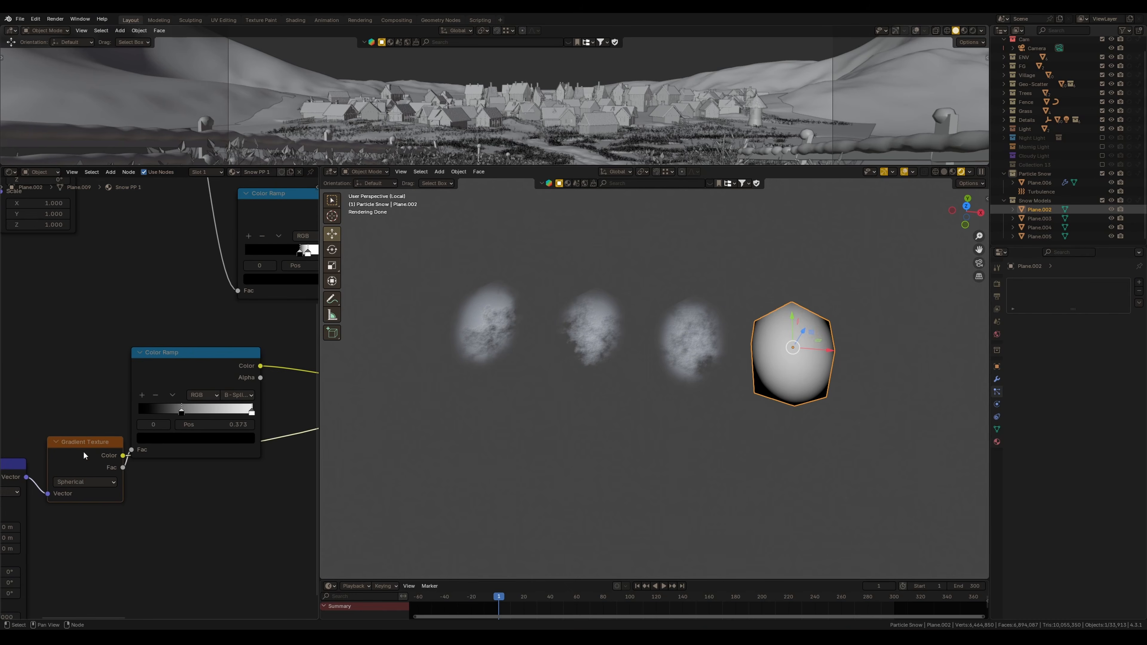
pyautogui.keyDown('ctrl'); pyautogui.keyDown('shift'); pyautogui.click(198, 372); pyautogui.keyUp('shift'); pyautogui.keyUp('ctrl')
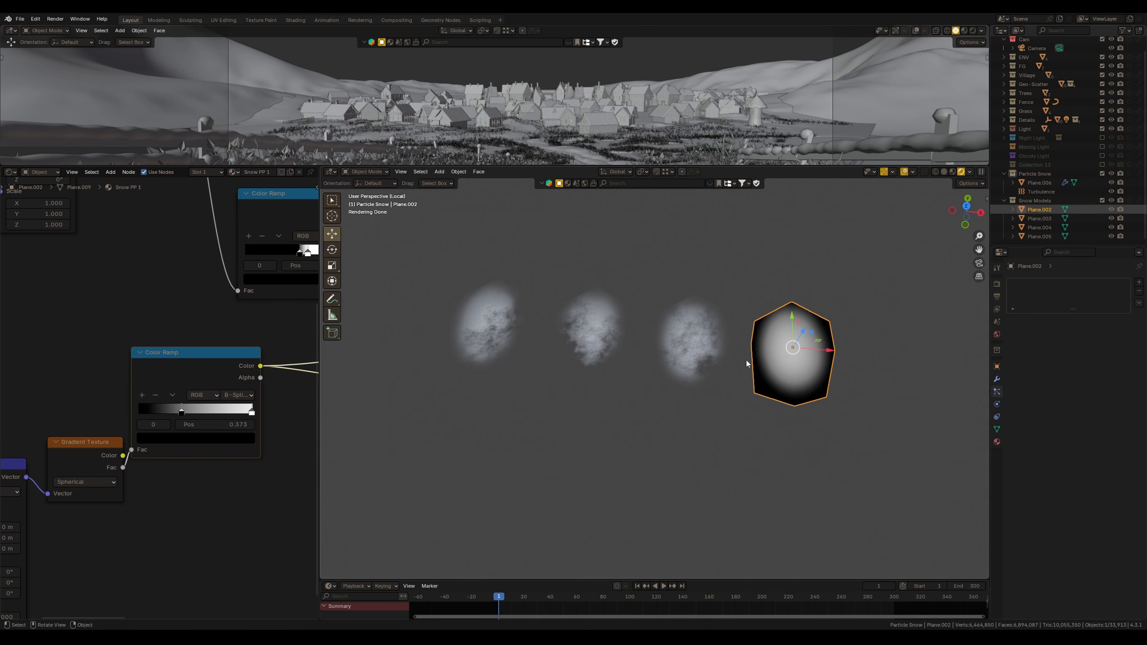
# Preview the noise and gradient Mix nodes feeding the snowflake shader
pyautogui.keyDown('ctrl'); pyautogui.hscroll(5, 207, 452); pyautogui.keyUp('ctrl')
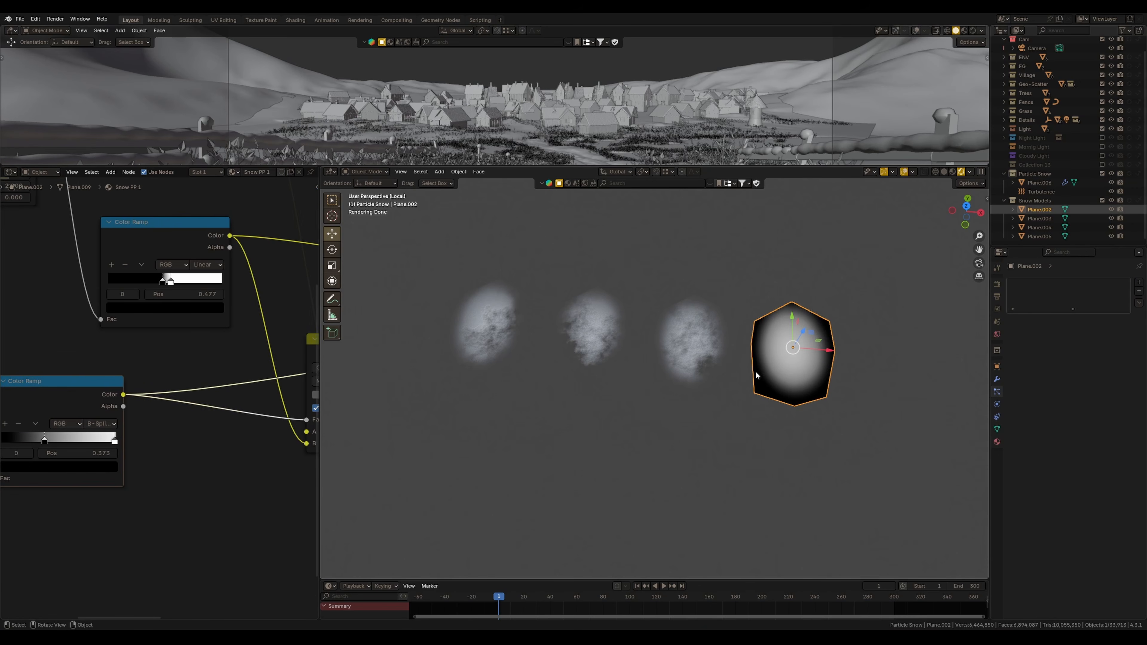
pyautogui.scroll(-2, 170, 393)
pyautogui.moveTo(170, 393); pyautogui.dragTo(150, 430)
pyautogui.keyDown('ctrl'); pyautogui.hscroll(-5, 213, 420); pyautogui.keyUp('ctrl')
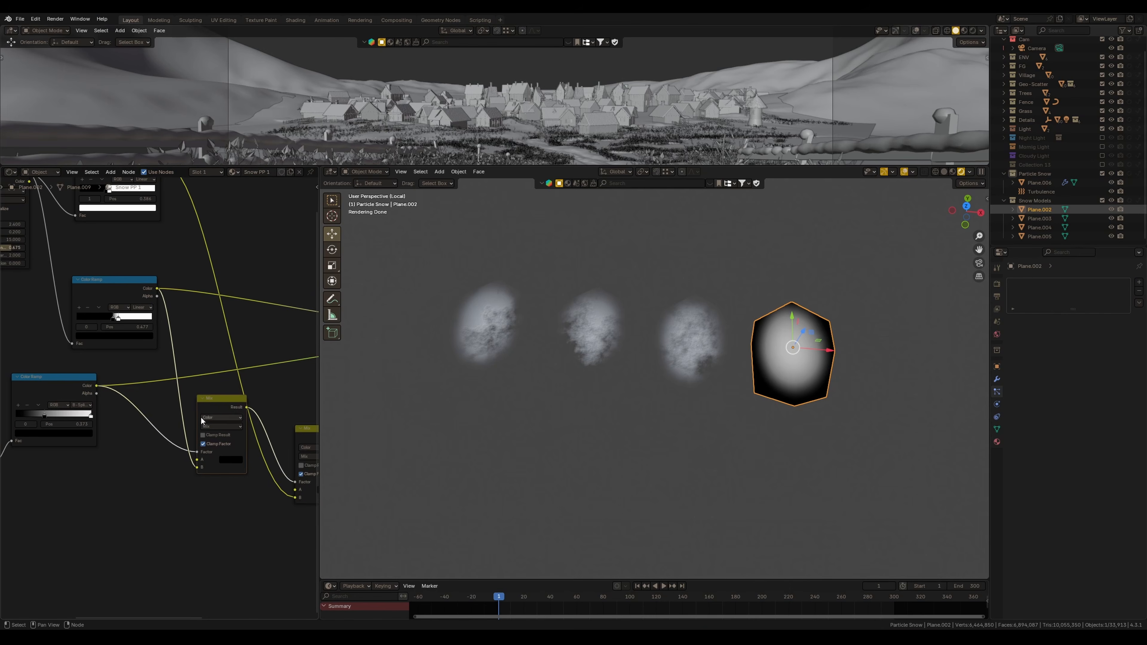
pyautogui.scroll(1, 197, 461)
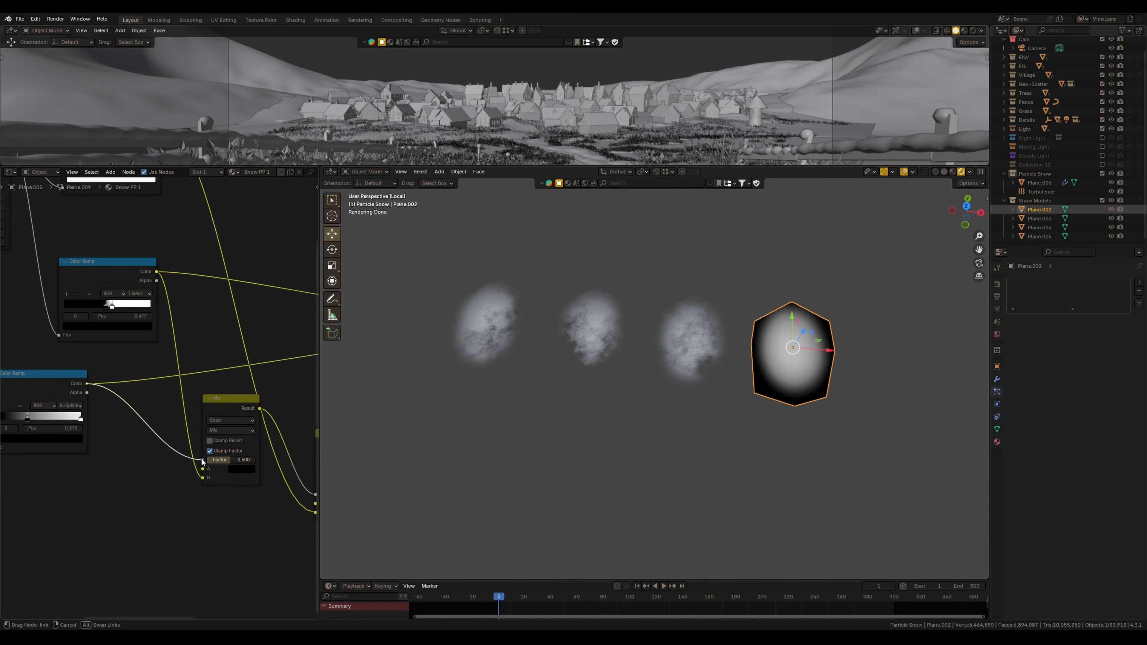
pyautogui.moveTo(115, 286); pyautogui.dragTo(118, 267)
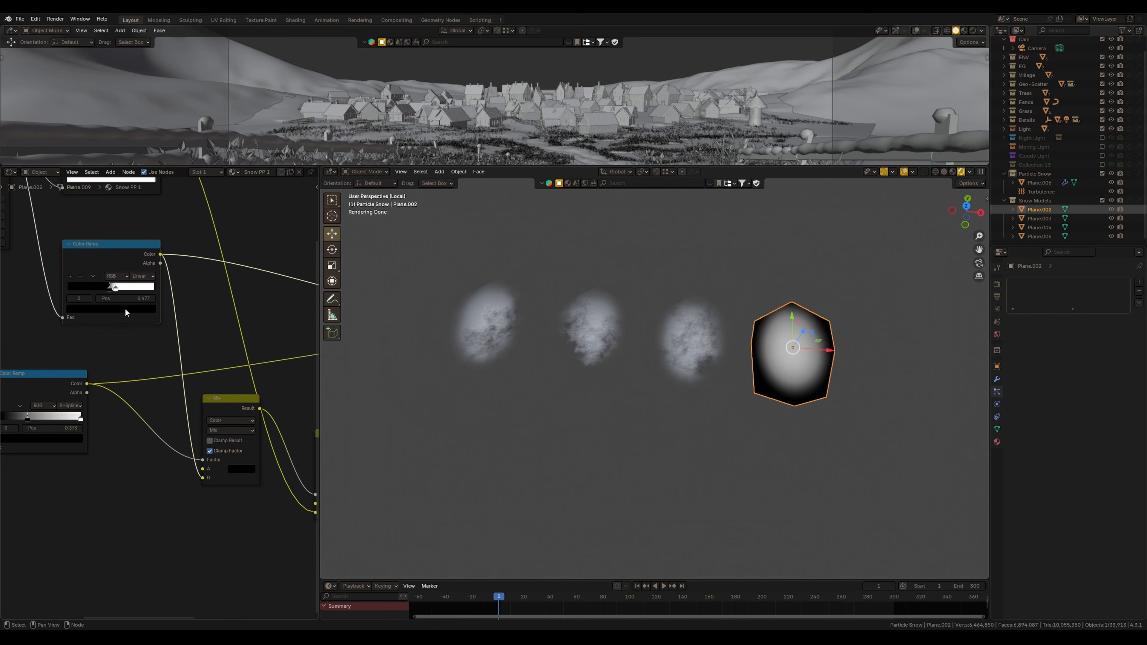
pyautogui.keyDown('ctrl'); pyautogui.hscroll(5, 130, 446); pyautogui.keyUp('ctrl')
pyautogui.keyDown('ctrl'); pyautogui.hscroll(4, 129, 446); pyautogui.keyUp('ctrl')
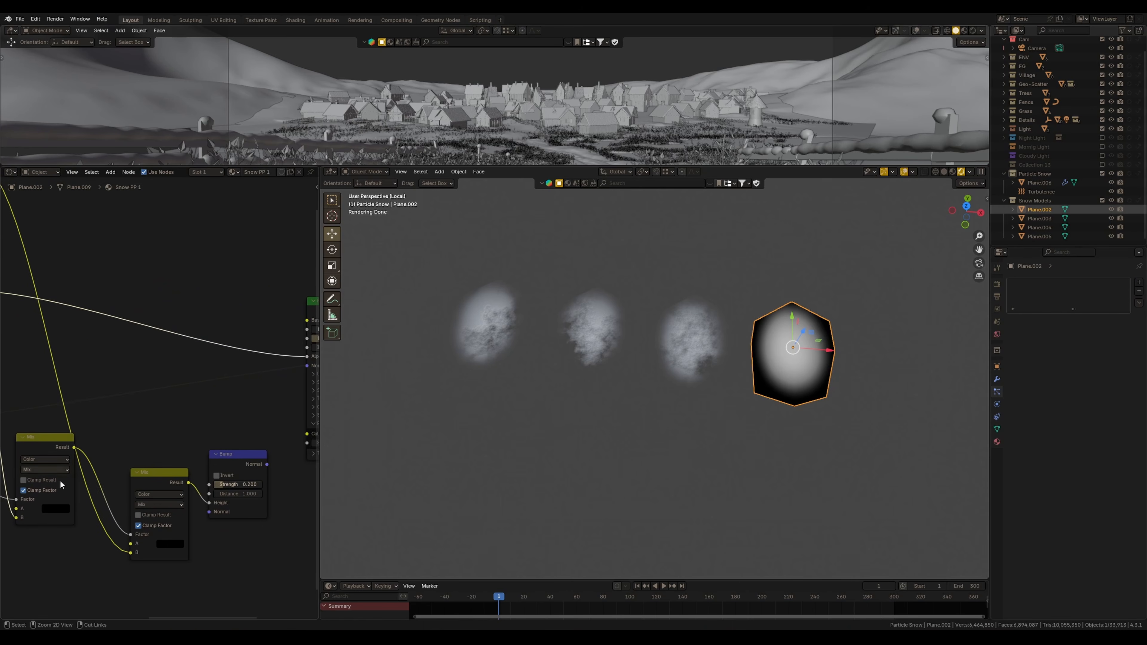
pyautogui.click(52, 510)
pyautogui.moveTo(74, 447); pyautogui.dragTo(262, 368)
pyautogui.scroll(-3, 253, 429)
pyautogui.keyDown('ctrl'); pyautogui.hscroll(-4, 247, 488); pyautogui.keyUp('ctrl')
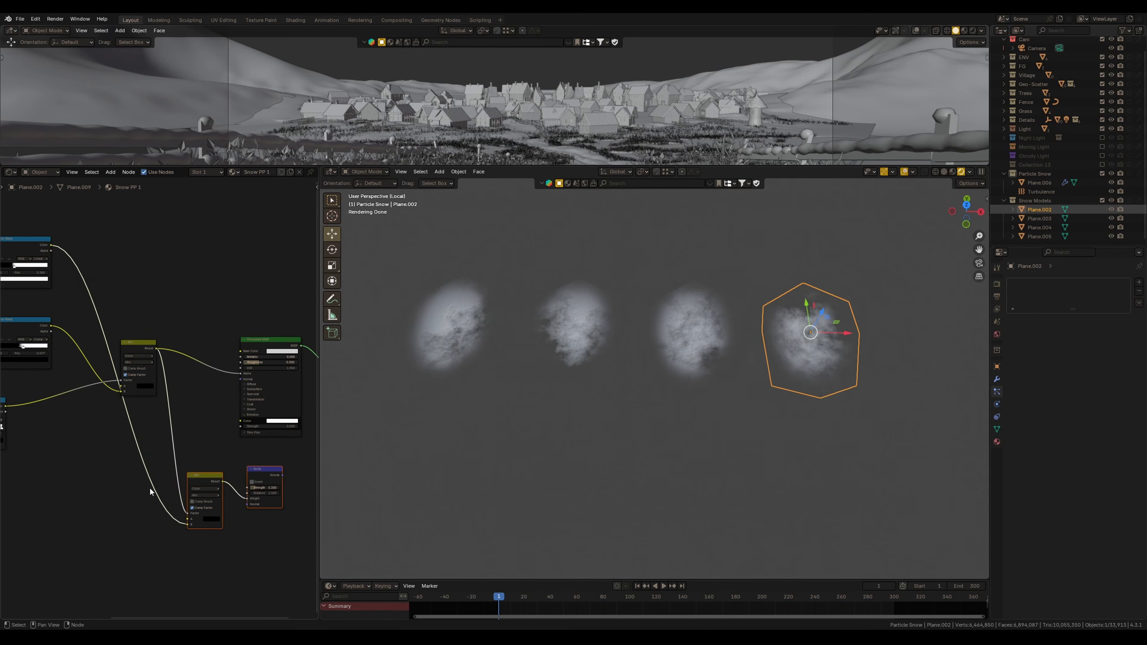
# Rearrange the Mix nodes and reconnect the mask output into the Principled BSDF alpha input
pyautogui.moveTo(204, 482); pyautogui.dragTo(190, 416)
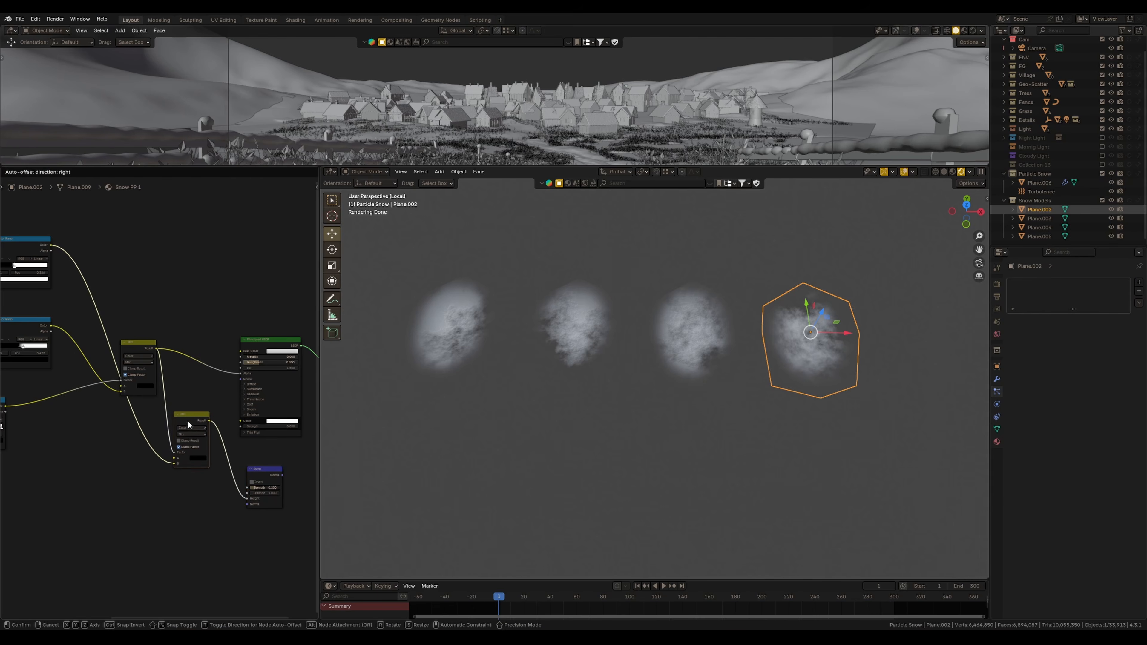
pyautogui.moveTo(141, 417); pyautogui.dragTo(223, 439, button='middle')
pyautogui.keyDown('ctrl'); pyautogui.keyDown('shift'); pyautogui.click(94, 275); pyautogui.keyUp('shift'); pyautogui.keyUp('ctrl')
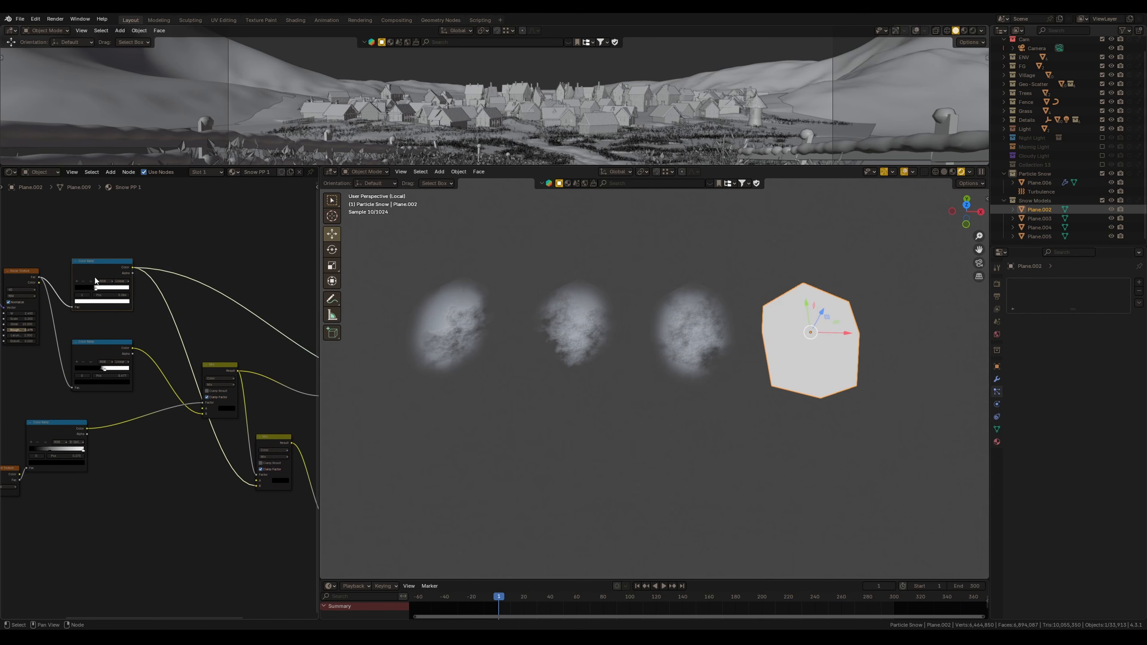
pyautogui.moveTo(91, 274); pyautogui.dragTo(88, 272)
pyautogui.moveTo(174, 353); pyautogui.dragTo(90, 351, button='middle')
pyautogui.moveTo(184, 439); pyautogui.dragTo(147, 452)
pyautogui.moveTo(226, 504); pyautogui.dragTo(237, 400)
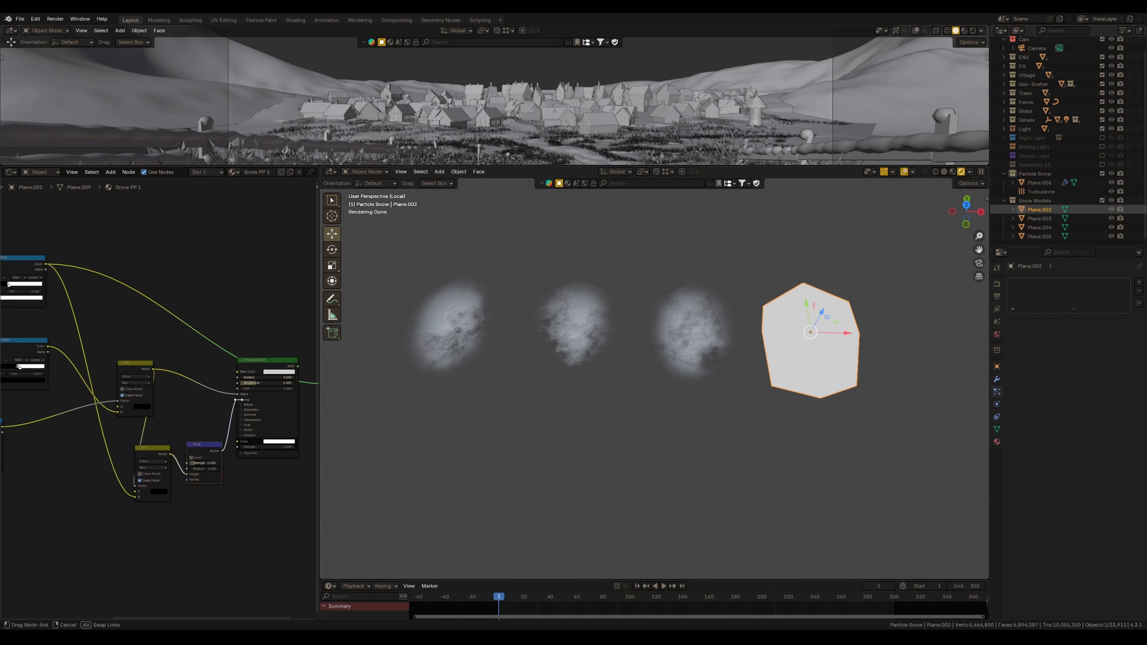
pyautogui.scroll(9, 236, 406)
pyautogui.moveTo(235, 400); pyautogui.dragTo(92, 371, button='middle')
# Set the Principled BSDF emission strength to 0, then undo the change
pyautogui.keyDown('ctrl'); pyautogui.keyDown('shift'); pyautogui.click(156, 385); pyautogui.keyUp('shift'); pyautogui.keyUp('ctrl')
pyautogui.click(204, 458)
pyautogui.write('0')
pyautogui.press('Return')
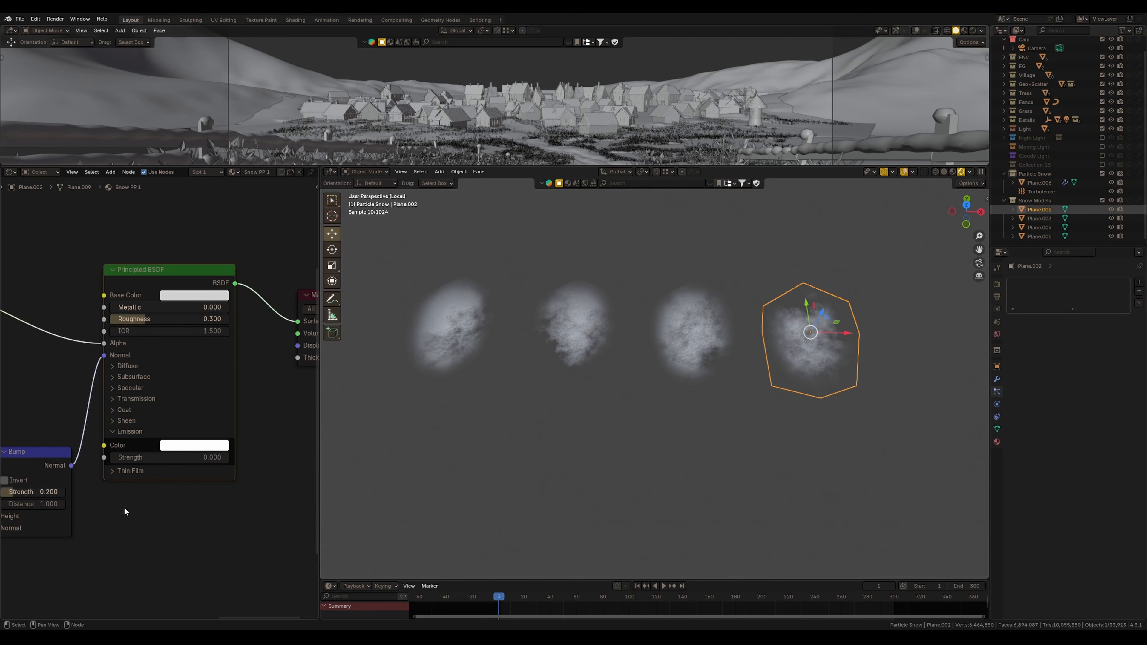
pyautogui.hotkey('ctrl', 'z')
# Select the other snowflake planes to review their shaders
pyautogui.moveTo(170, 273); pyautogui.dragTo(179, 269)
pyautogui.moveTo(800, 362)
pyautogui.mouseDown(button='middle')
pyautogui.moveTo(746, 364)
pyautogui.moveTo(793, 360)
pyautogui.mouseUp(button='middle')
pyautogui.keyDown('shift'); pyautogui.moveTo(793, 360); pyautogui.dragTo(812, 390, button='middle'); pyautogui.keyUp('shift')
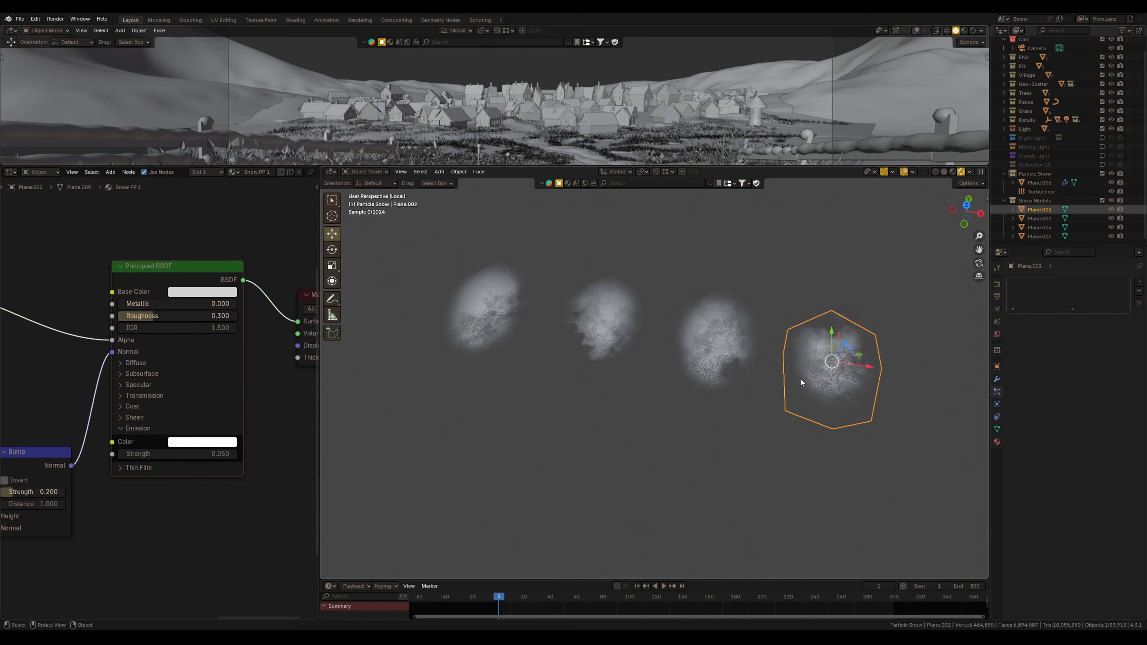
pyautogui.click(712, 370)
pyautogui.scroll(-5, 205, 443)
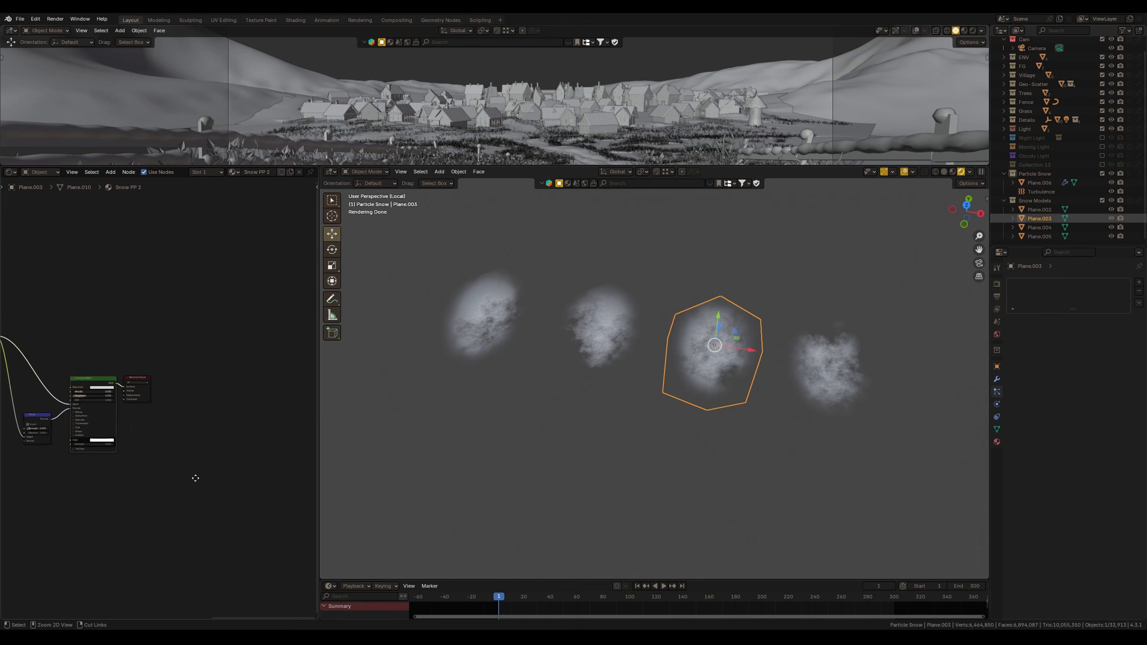
pyautogui.moveTo(226, 445); pyautogui.dragTo(305, 421, button='middle')
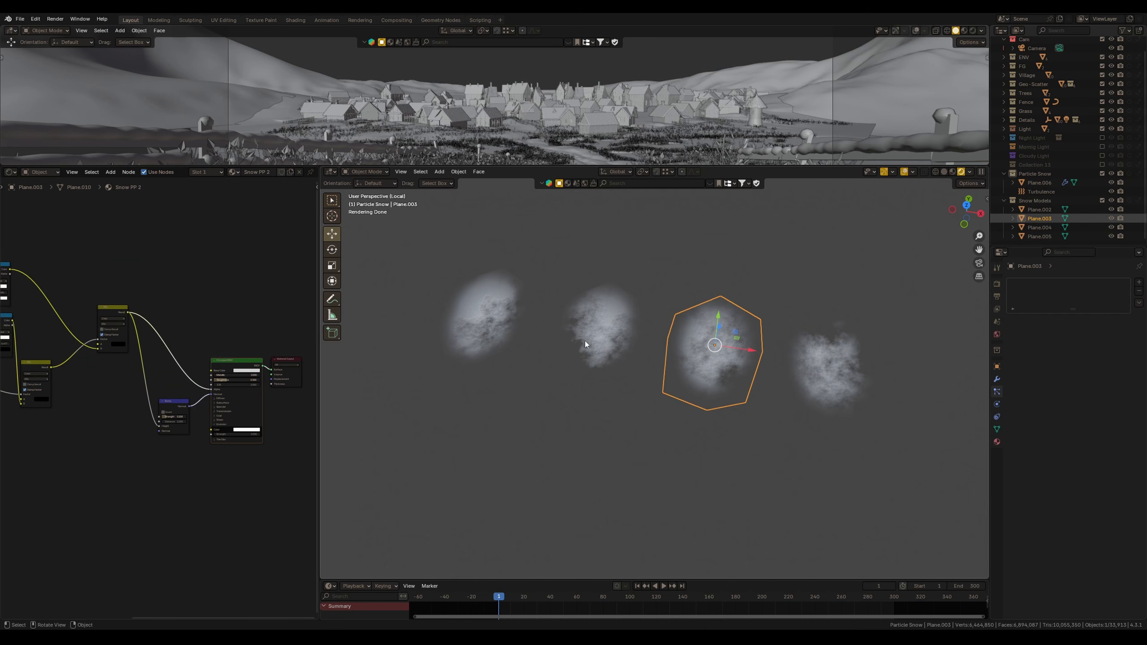
pyautogui.click(598, 333)
# Review the noise texture settings of the remaining snowflake planes, undoing a trial W change
pyautogui.scroll(4, 117, 404)
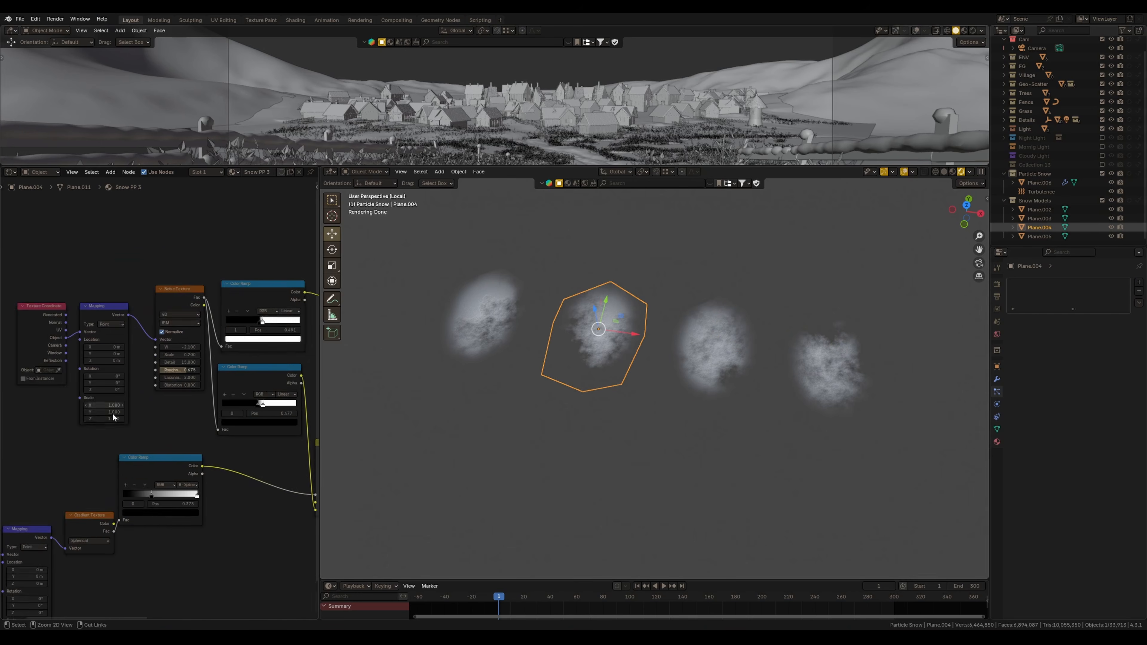
pyautogui.keyDown('ctrl'); pyautogui.moveTo(117, 404); pyautogui.dragTo(119, 401, button='middle'); pyautogui.keyUp('ctrl')
pyautogui.moveTo(26, 492); pyautogui.dragTo(110, 438, button='middle')
pyautogui.moveTo(190, 347); pyautogui.dragTo(158, 361, button='middle')
pyautogui.moveTo(221, 296); pyautogui.dragTo(134, 356, button='middle')
pyautogui.scroll(7, 133, 356)
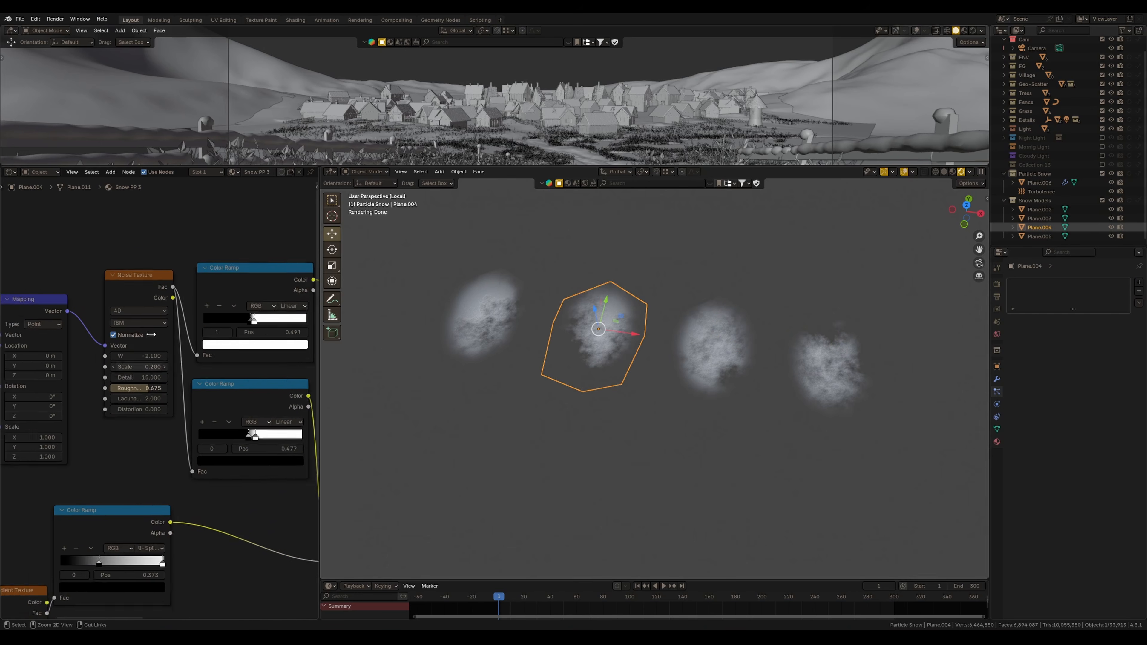
pyautogui.moveTo(109, 347); pyautogui.dragTo(68, 347)
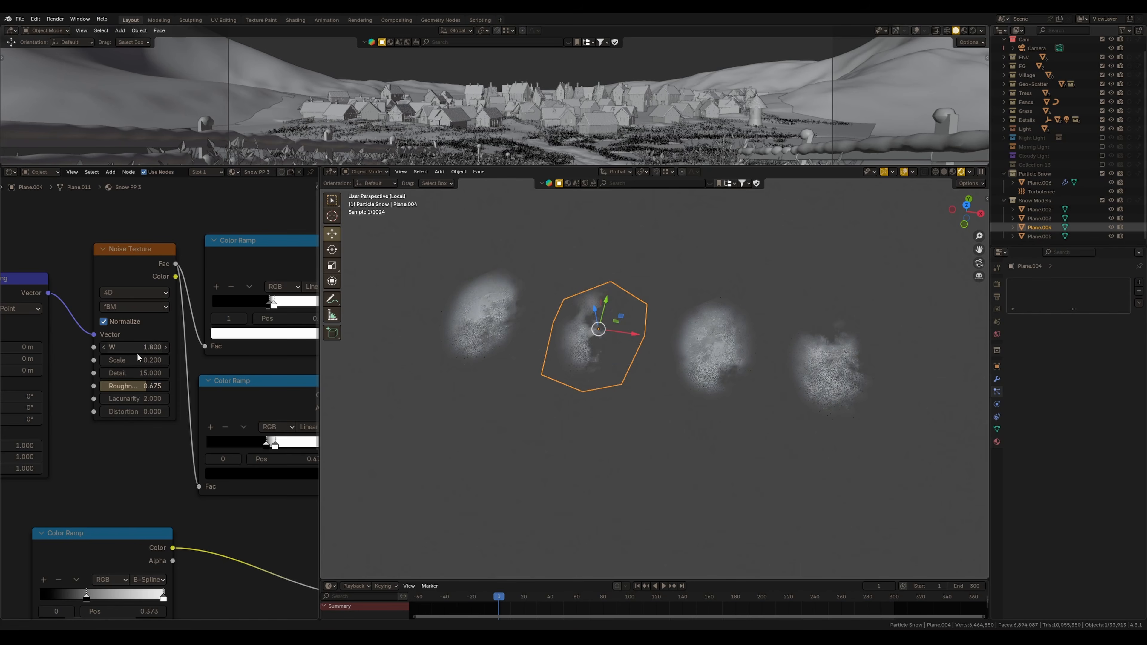
pyautogui.hotkey('ctrl', 'z')
pyautogui.click(471, 311)
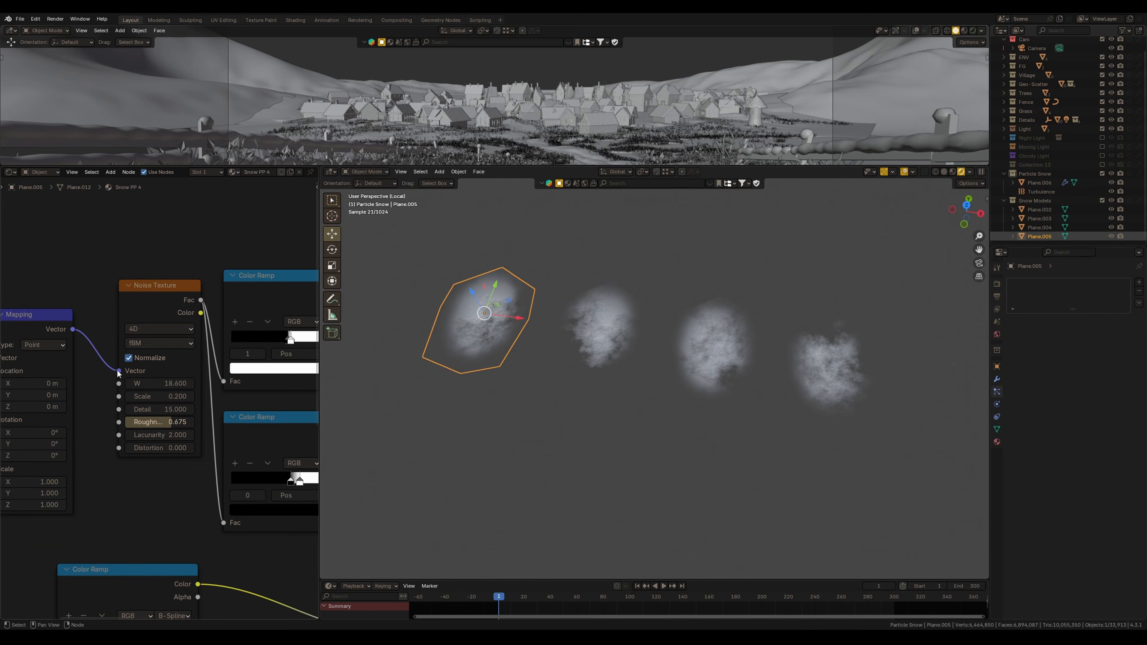
pyautogui.moveTo(138, 382); pyautogui.dragTo(150, 381)
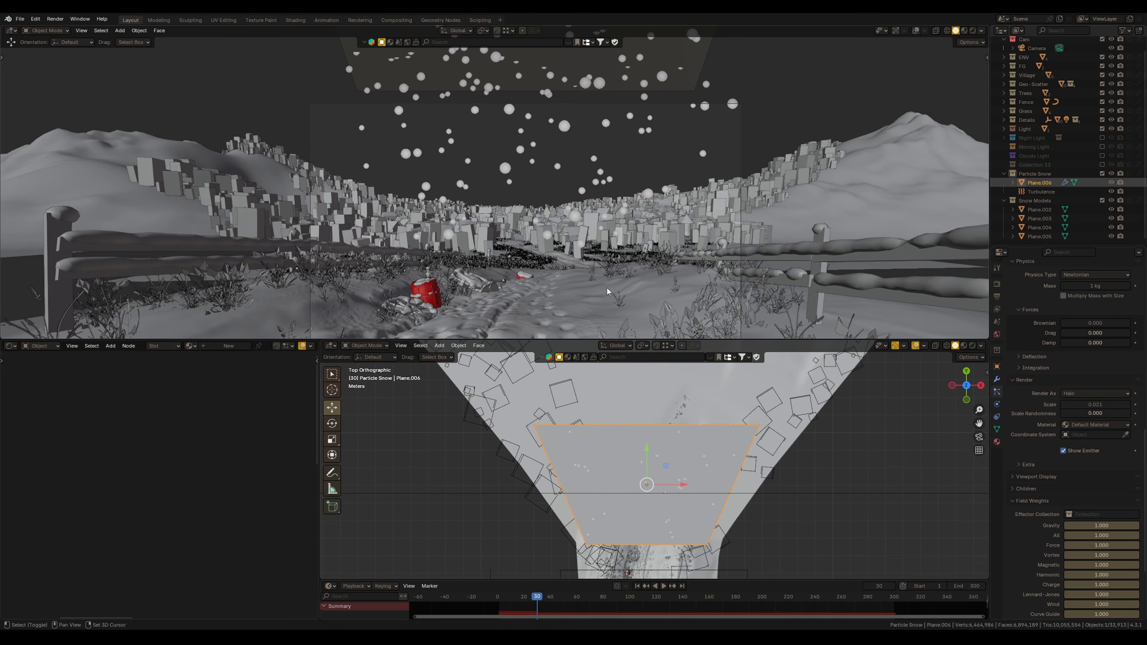
# Render the particles as a collection, choosing the Snow Models collection as the instance collection
pyautogui.click(1083, 397)
pyautogui.click(1084, 453)
pyautogui.click(1083, 459)
pyautogui.write('sn')
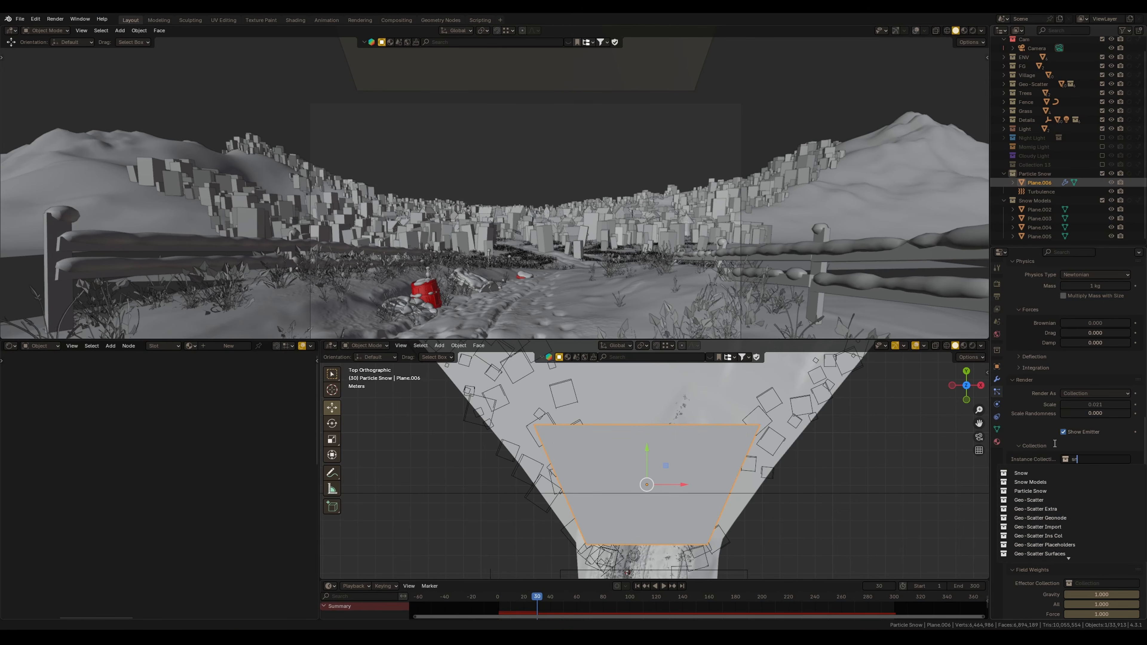
pyautogui.press('Down')
pyautogui.press('Down')
pyautogui.press('Return')
# Enable particle rotation and set its randomize amount to 0.3
pyautogui.scroll(-2, 1055, 445)
pyautogui.click(1065, 447)
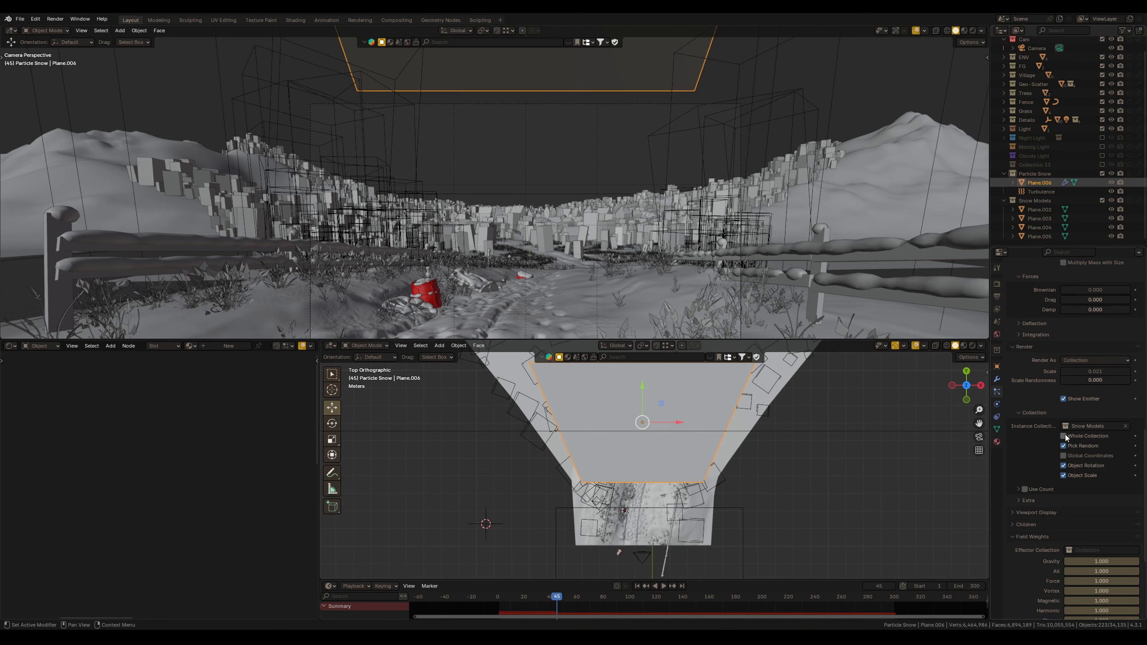
pyautogui.scroll(14, 1054, 456)
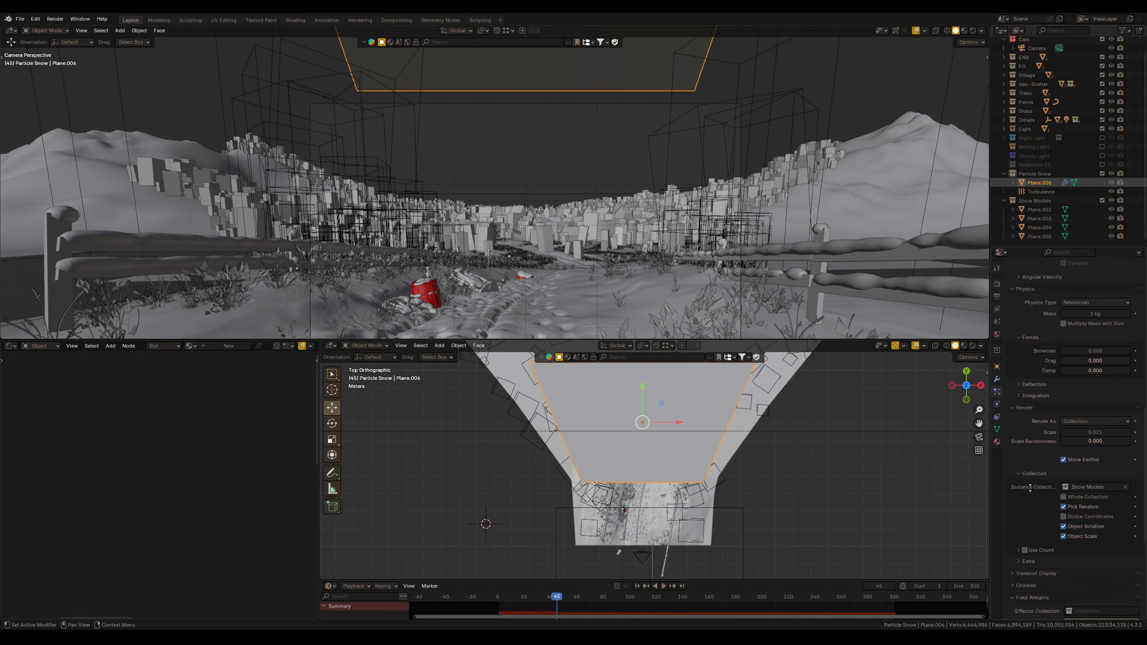
pyautogui.scroll(-1, 1032, 471)
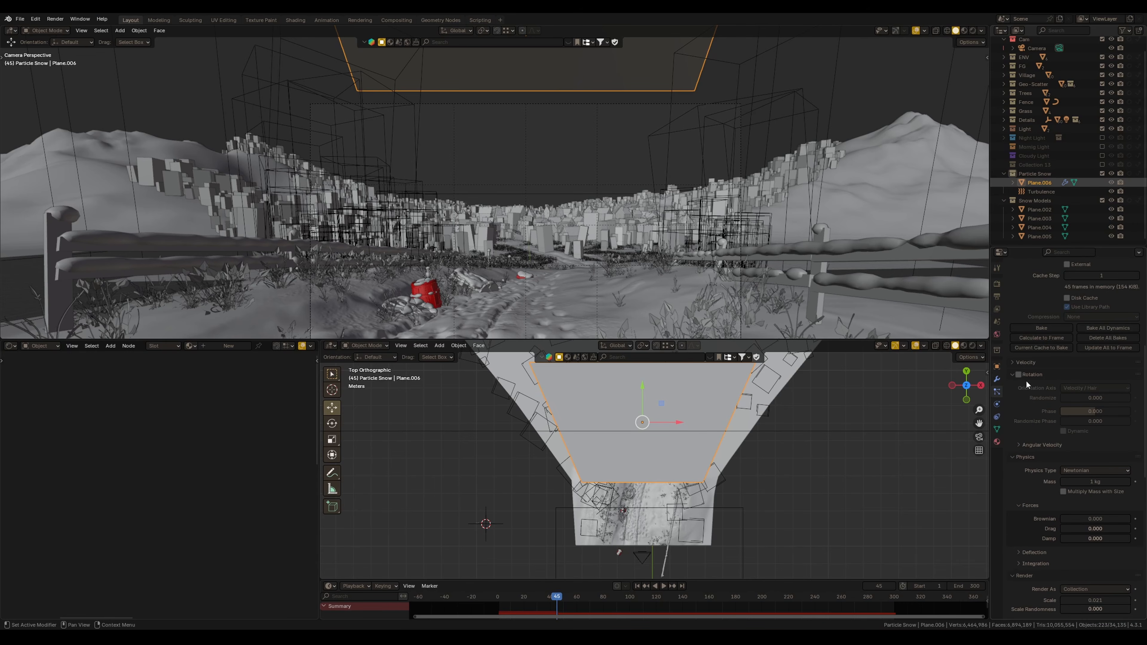
pyautogui.click(1019, 375)
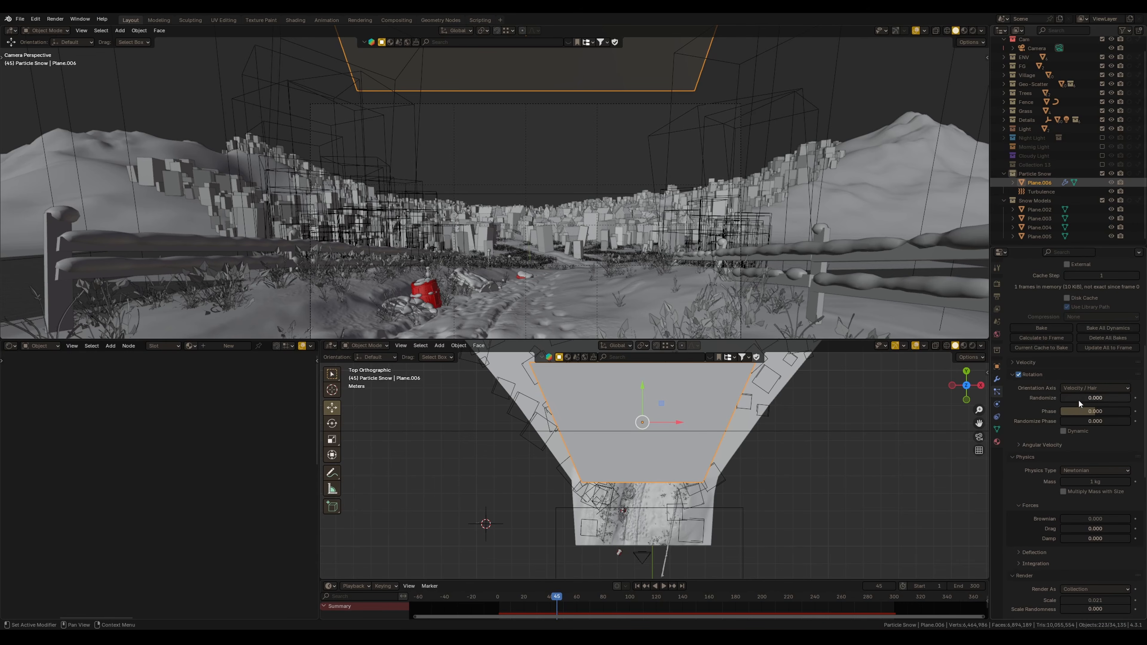
pyautogui.scroll(2, 1081, 416)
pyautogui.moveTo(1085, 436); pyautogui.dragTo(1105, 436)
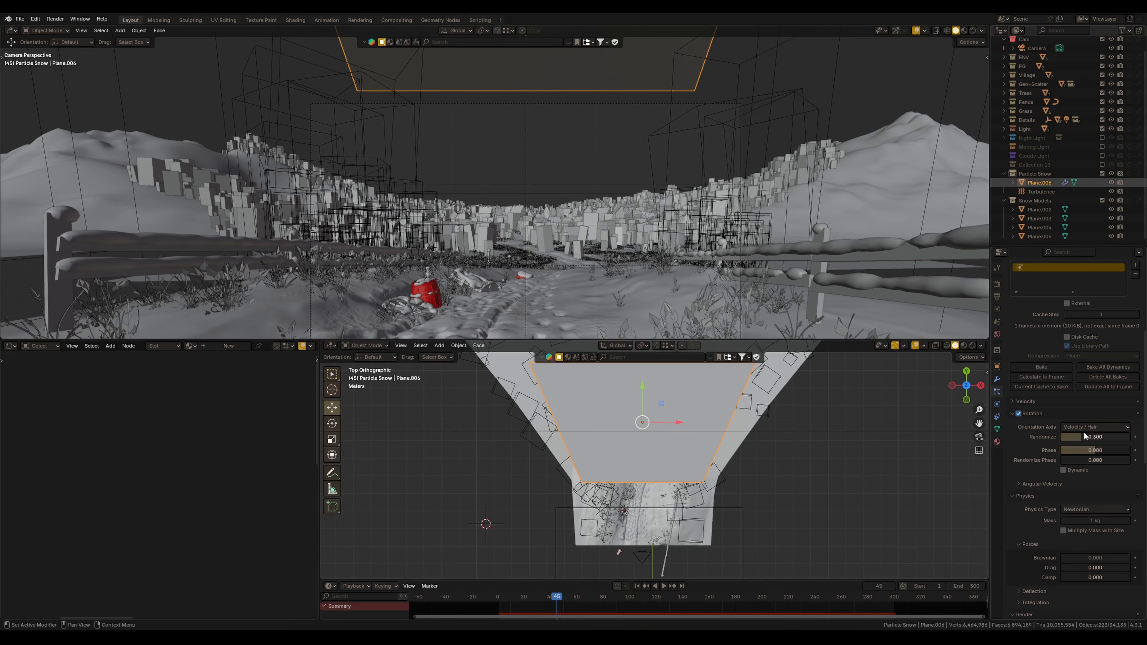
# Set the particle instance scale to 1 and the scale randomness to 0.2
pyautogui.scroll(-6, 1026, 486)
pyautogui.moveTo(1025, 487); pyautogui.dragTo(1025, 482, button='middle')
pyautogui.doubleClick(1101, 507)
pyautogui.write('1')
pyautogui.press('Return')
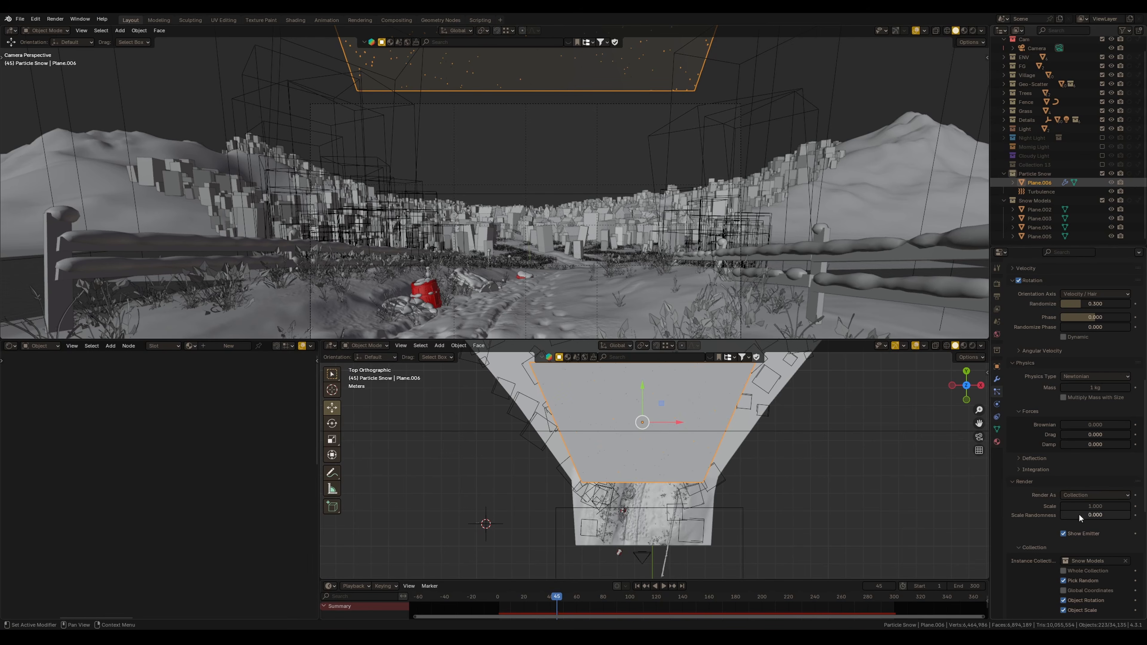
pyautogui.doubleClick(1093, 516)
pyautogui.write('0.2')
pyautogui.press('Return')
# Play back the particle animation to preview the falling flakes
pyautogui.moveTo(559, 599); pyautogui.dragTo(497, 597)
pyautogui.press('space')
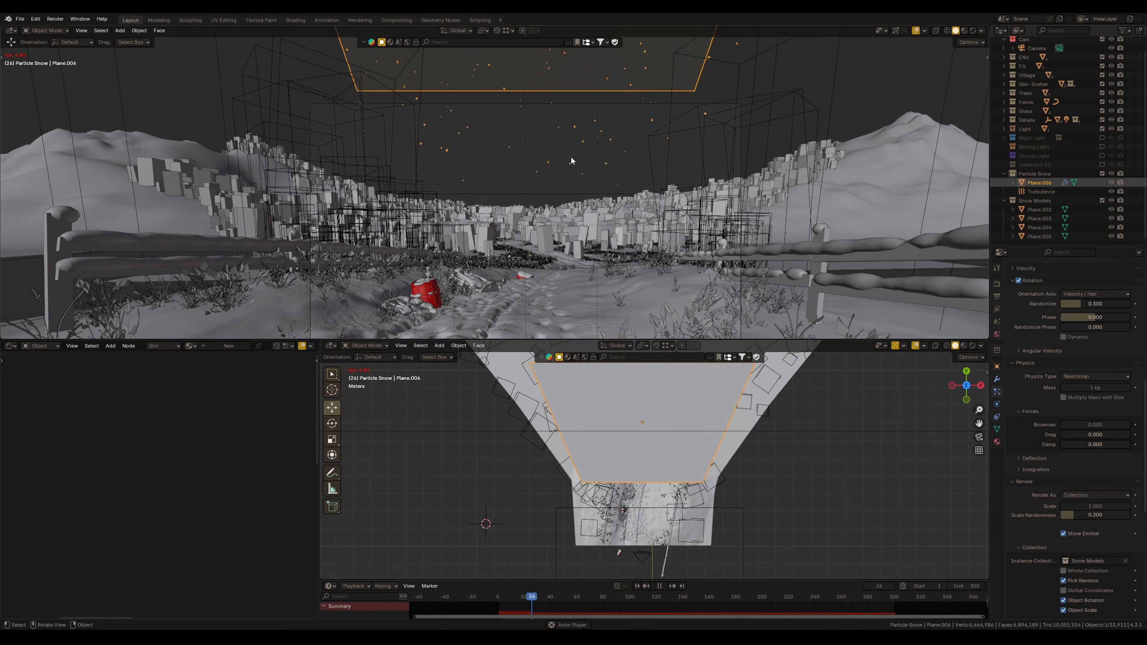
pyautogui.press('space')
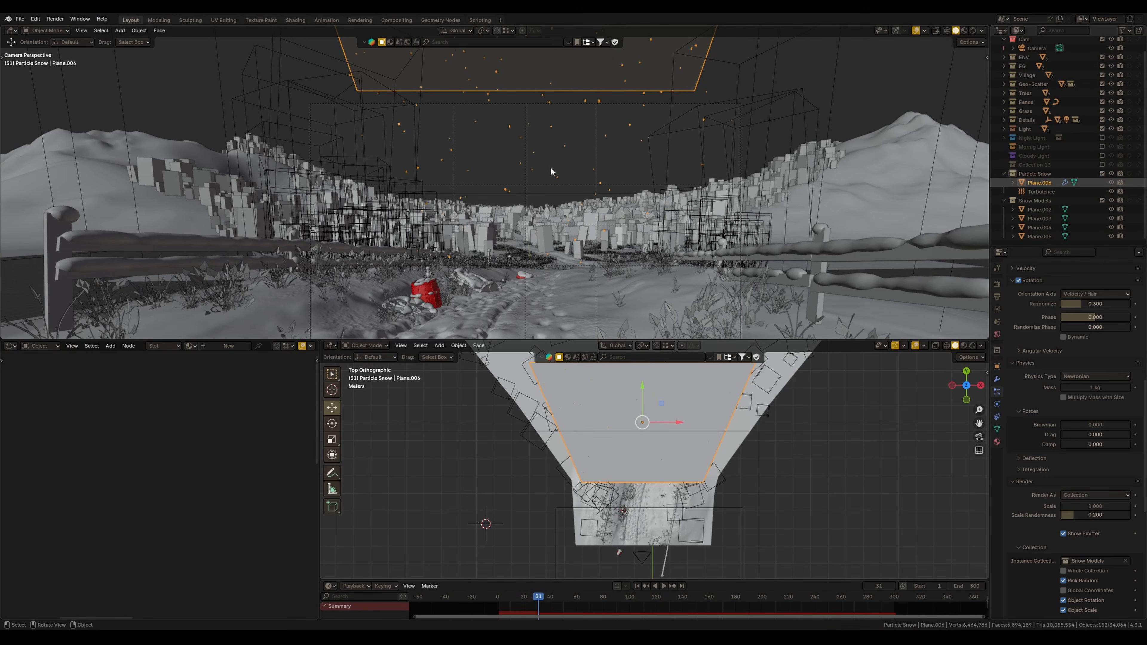
pyautogui.hotkey('shift', 'Left')
pyautogui.press('space')
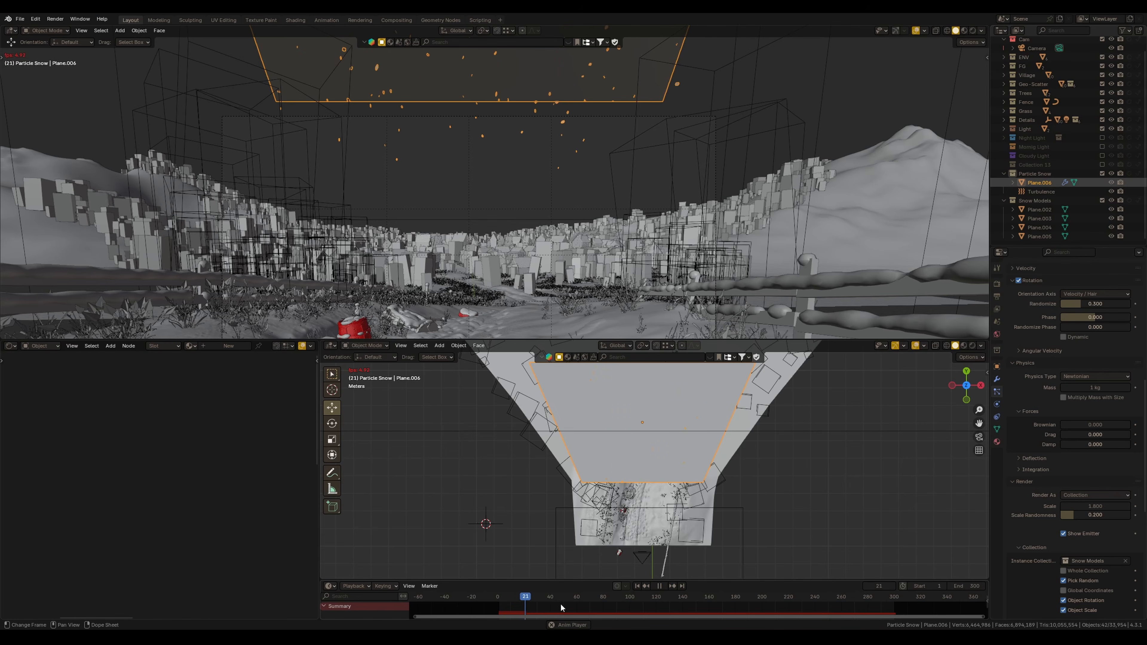
pyautogui.press('Escape')
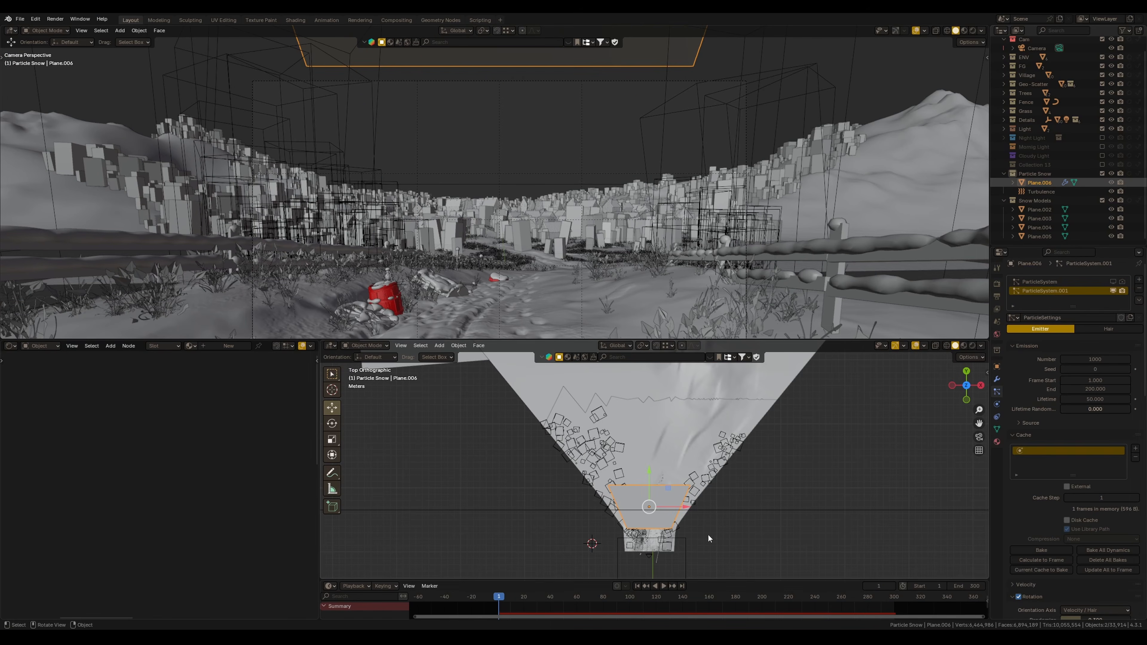
# Set the emission frame start to -200, frame end to 300 and lifetime to 500
pyautogui.click(1086, 382)
pyautogui.press('BackSpace')
pyautogui.write('-200')
pyautogui.press('Return')
pyautogui.click(1097, 389)
pyautogui.write('300')
pyautogui.press('Tab')
pyautogui.write('500')
pyautogui.press('Return')
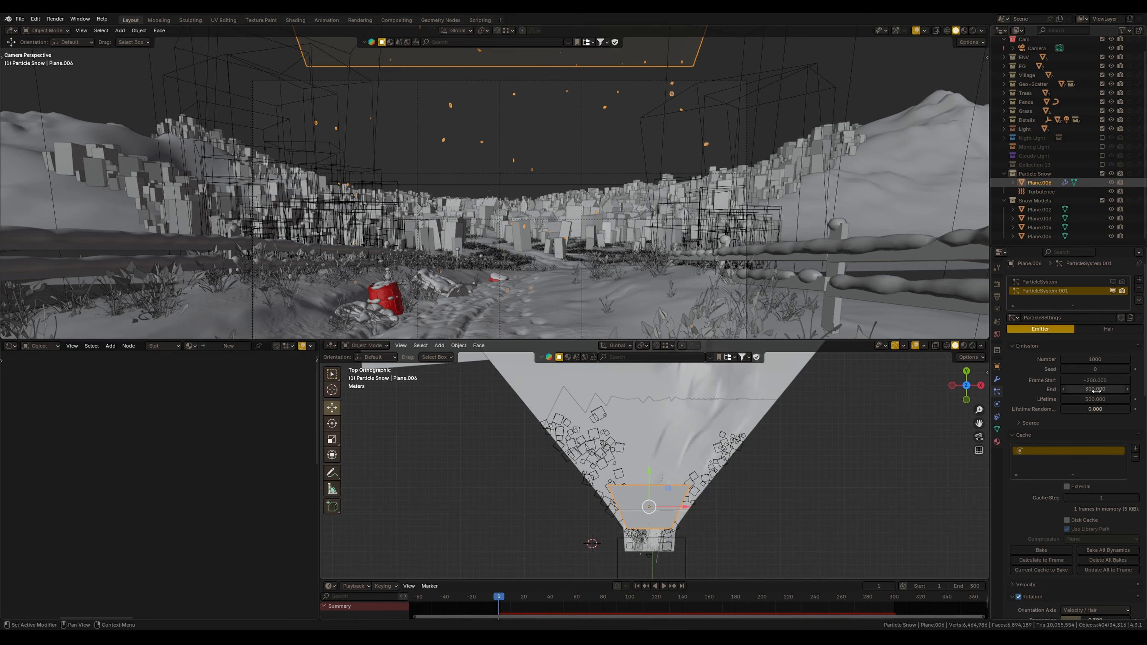
# Play back the simulation and inspect the emitter and its physics settings in the viewports
pyautogui.click(663, 586)
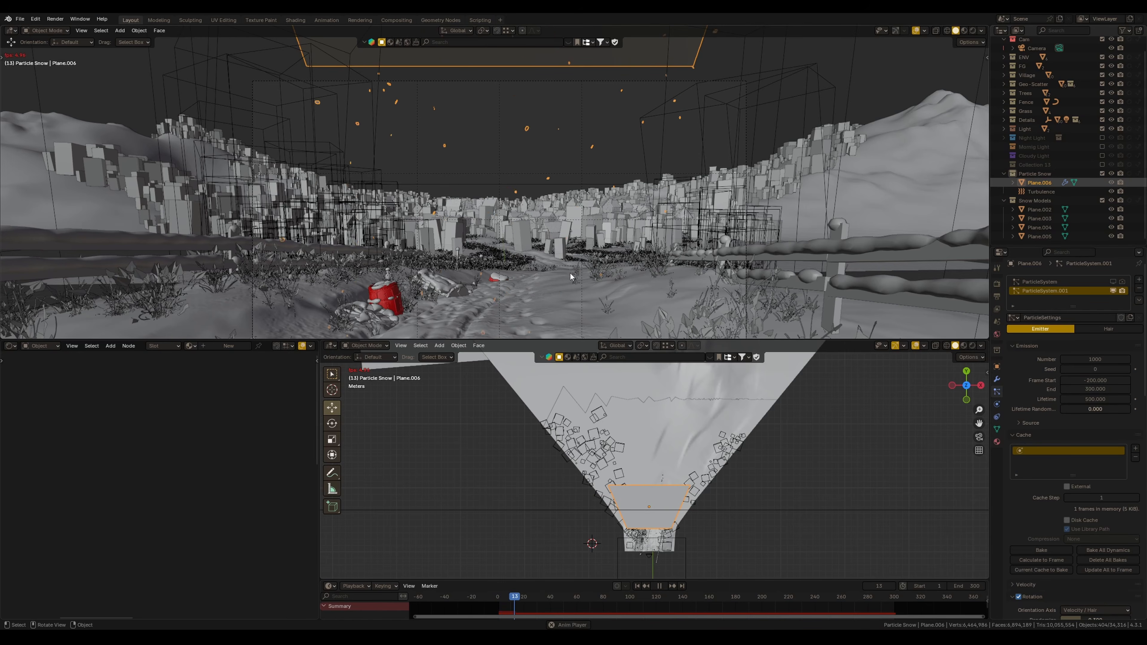
pyautogui.hotkey('shift', 'Left')
pyautogui.press('space')
pyautogui.moveTo(548, 601); pyautogui.dragTo(531, 601)
pyautogui.keyDown('shift'); pyautogui.moveTo(601, 545); pyautogui.dragTo(597, 420, button='middle'); pyautogui.keyUp('shift')
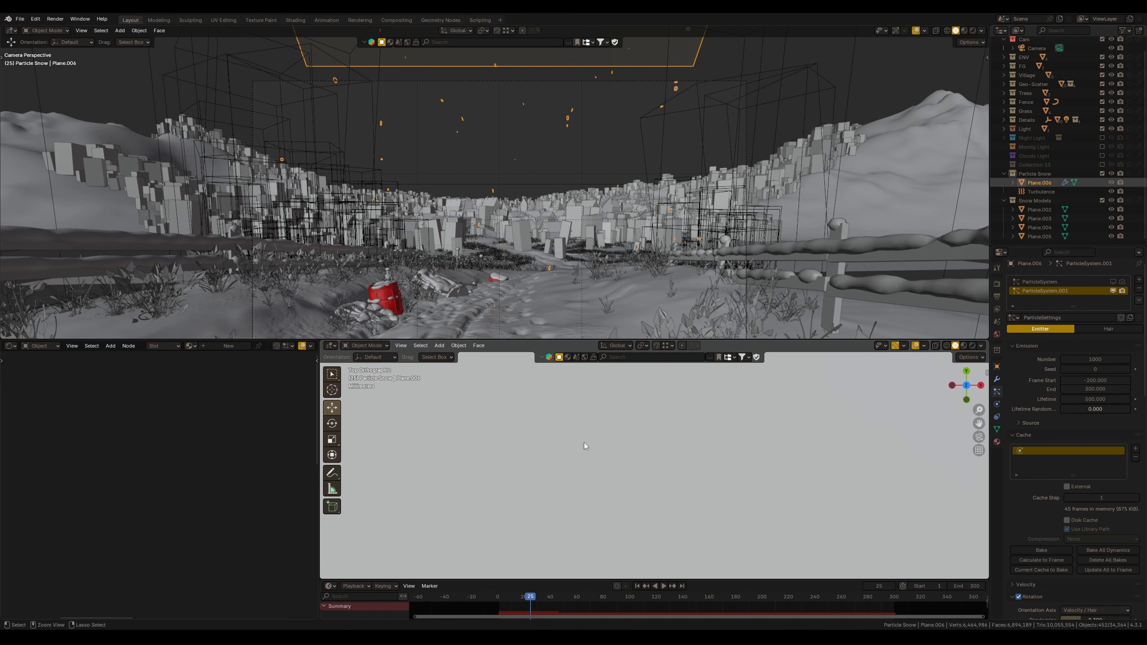
pyautogui.click(630, 489)
pyautogui.keyDown('ctrl'); pyautogui.moveTo(629, 486); pyautogui.dragTo(587, 549, button='middle'); pyautogui.keyUp('ctrl')
pyautogui.keyDown('ctrl'); pyautogui.moveTo(583, 485); pyautogui.dragTo(777, 468, button='middle'); pyautogui.keyUp('ctrl')
pyautogui.click(998, 379)
pyautogui.click(631, 63)
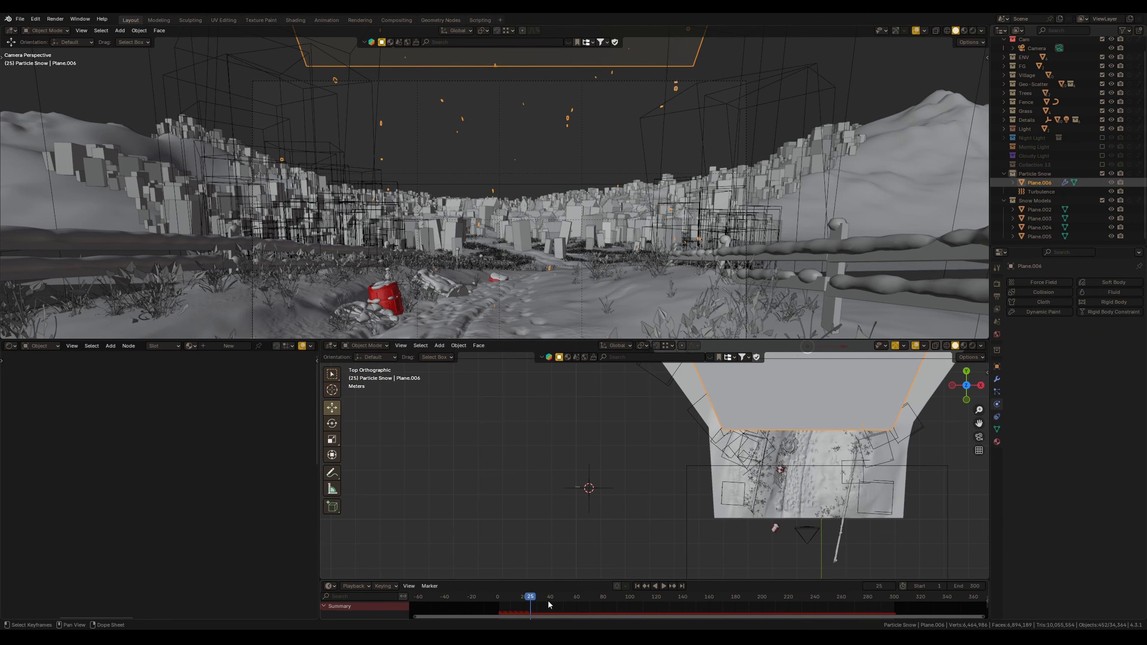
pyautogui.click(637, 587)
pyautogui.press('space')
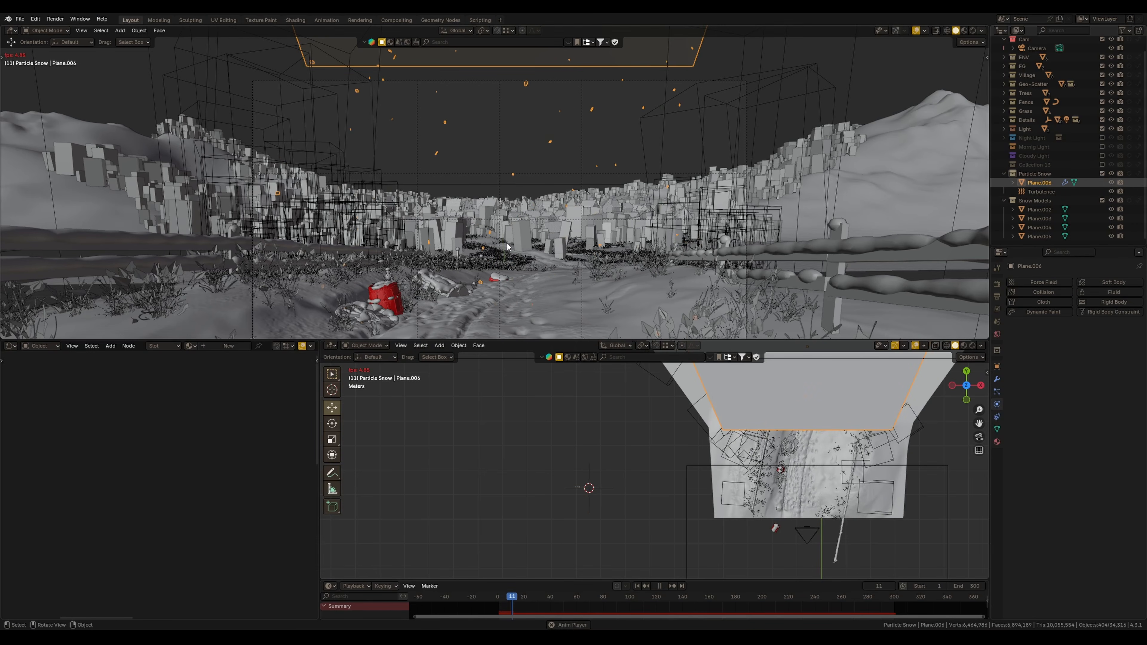
pyautogui.press('Escape')
# Select the Turbulence force field and set its strength to 10
pyautogui.click(590, 488)
pyautogui.click(1102, 351)
pyautogui.write('100')
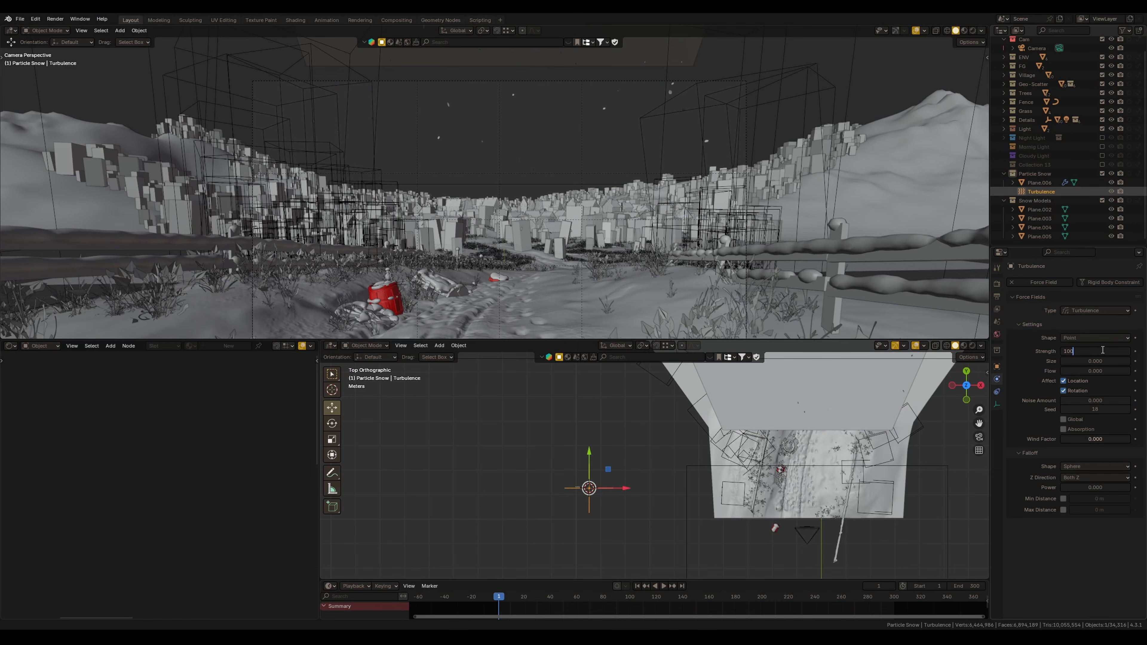
pyautogui.press('Return')
pyautogui.press('space')
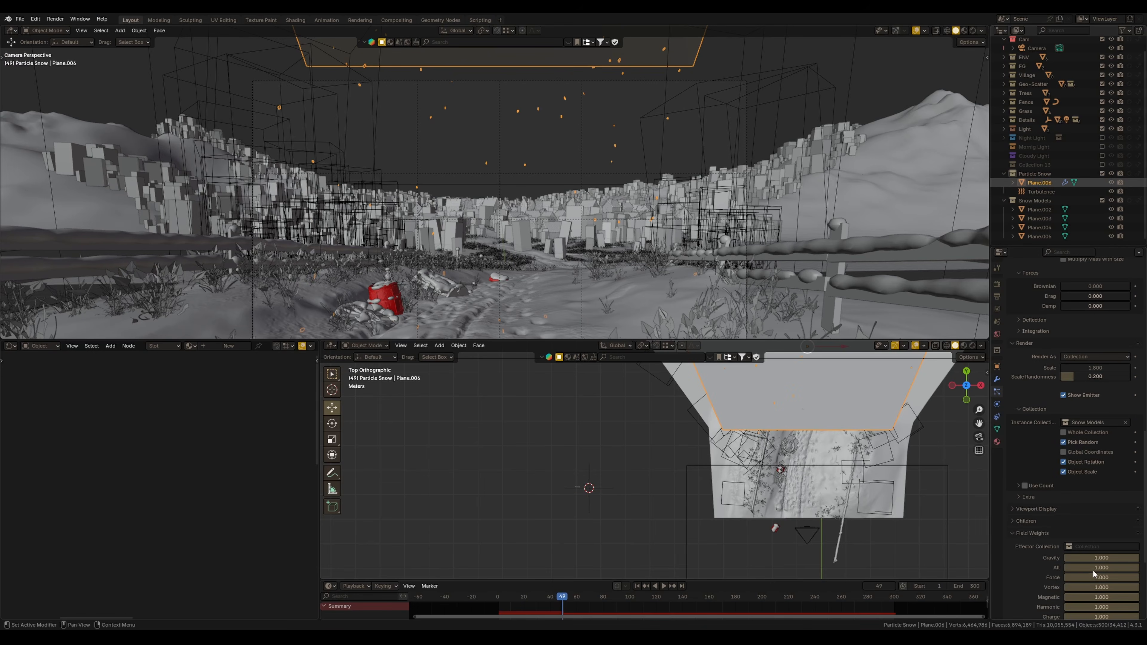
# Set the snow particle system's gravity field weight to 0.1
pyautogui.click(1102, 558)
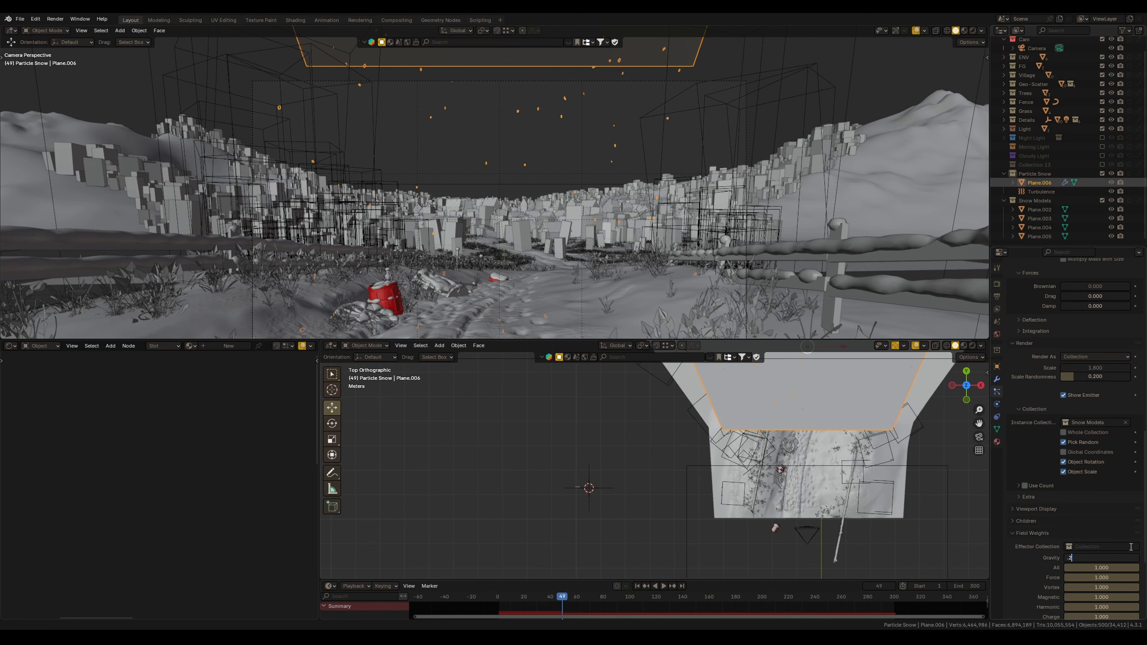
pyautogui.write('0.1')
pyautogui.press('Return')
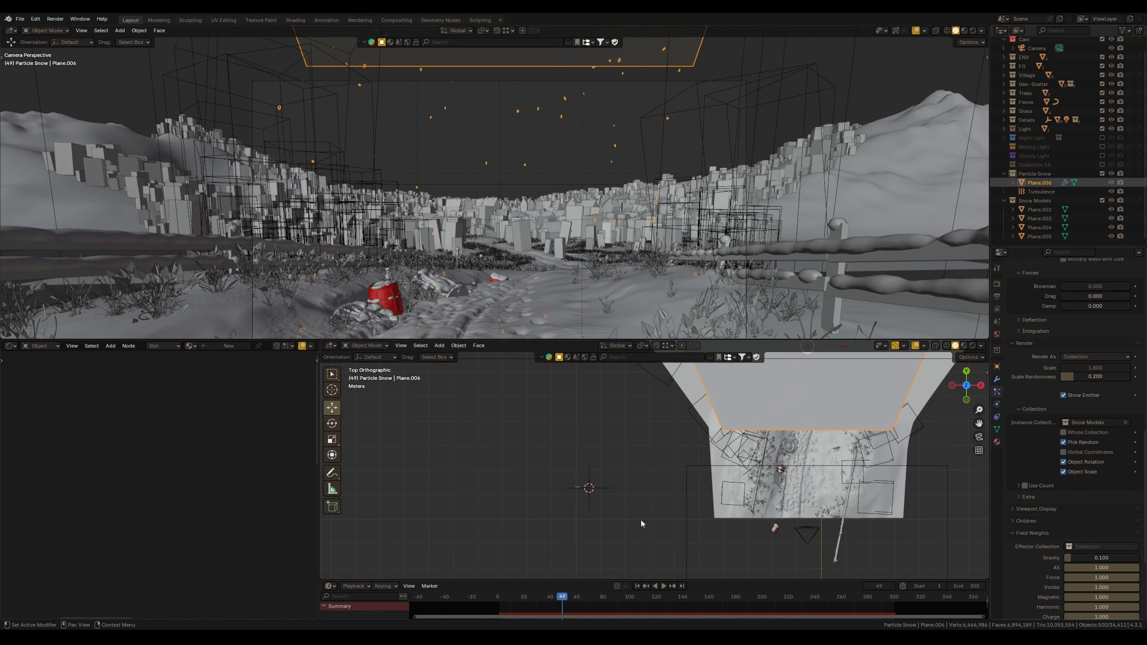
# Increase the snow particle emission number to 200000
pyautogui.click(637, 586)
pyautogui.press('space')
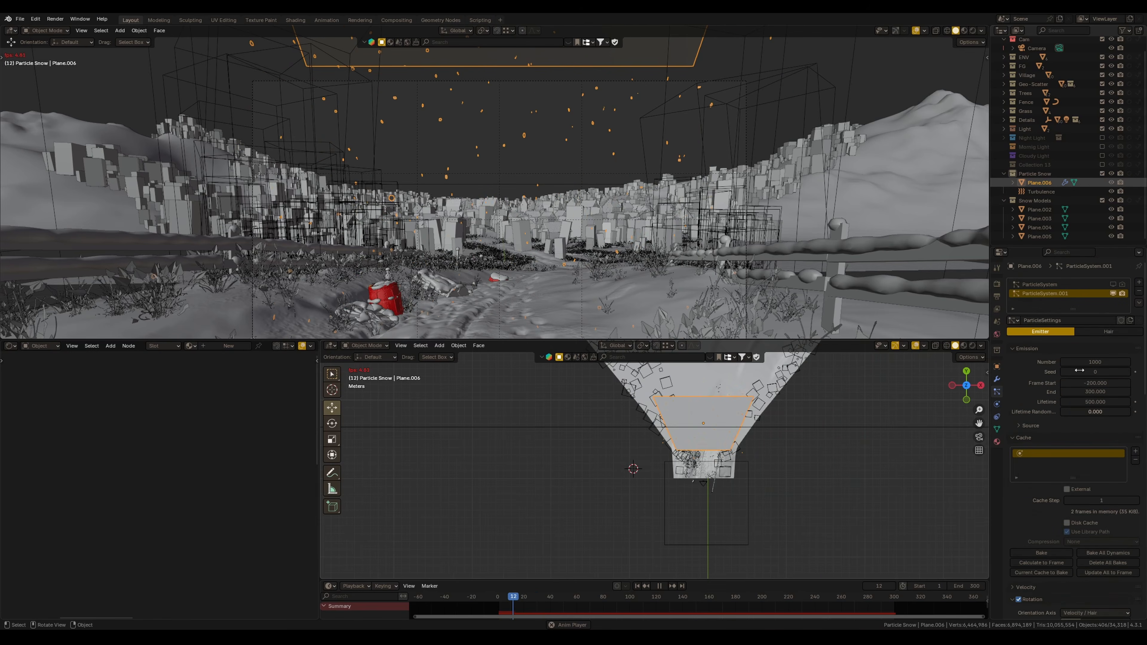
pyautogui.click(1097, 362)
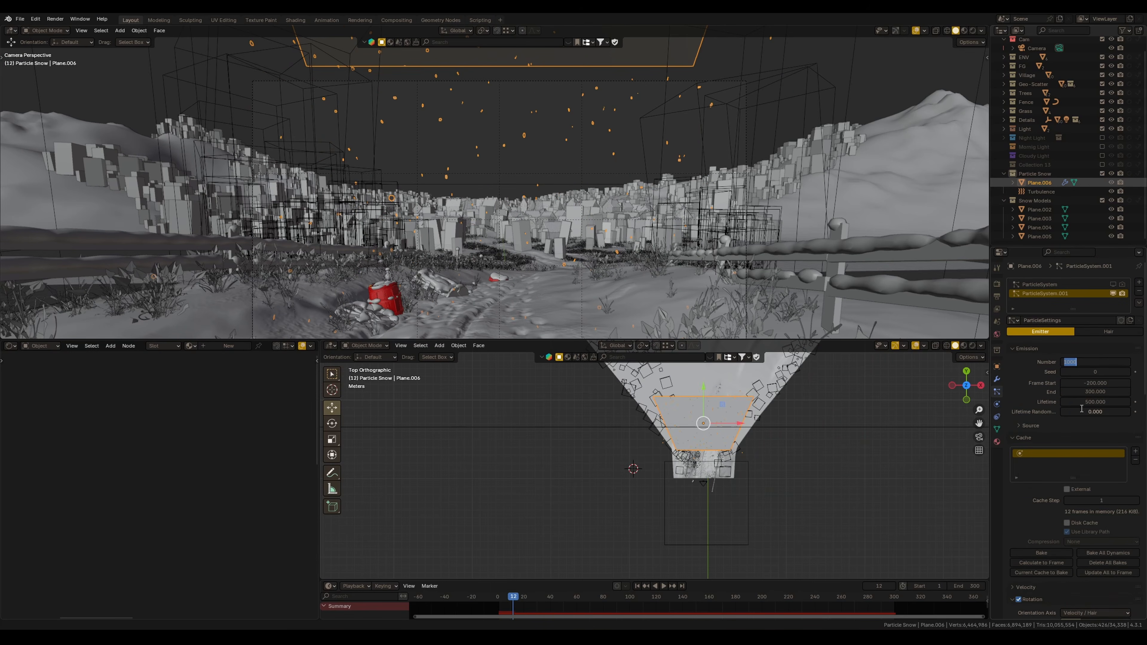
pyautogui.write('2')
pyautogui.press('Return')
pyautogui.hotkey('shift', 'Left')
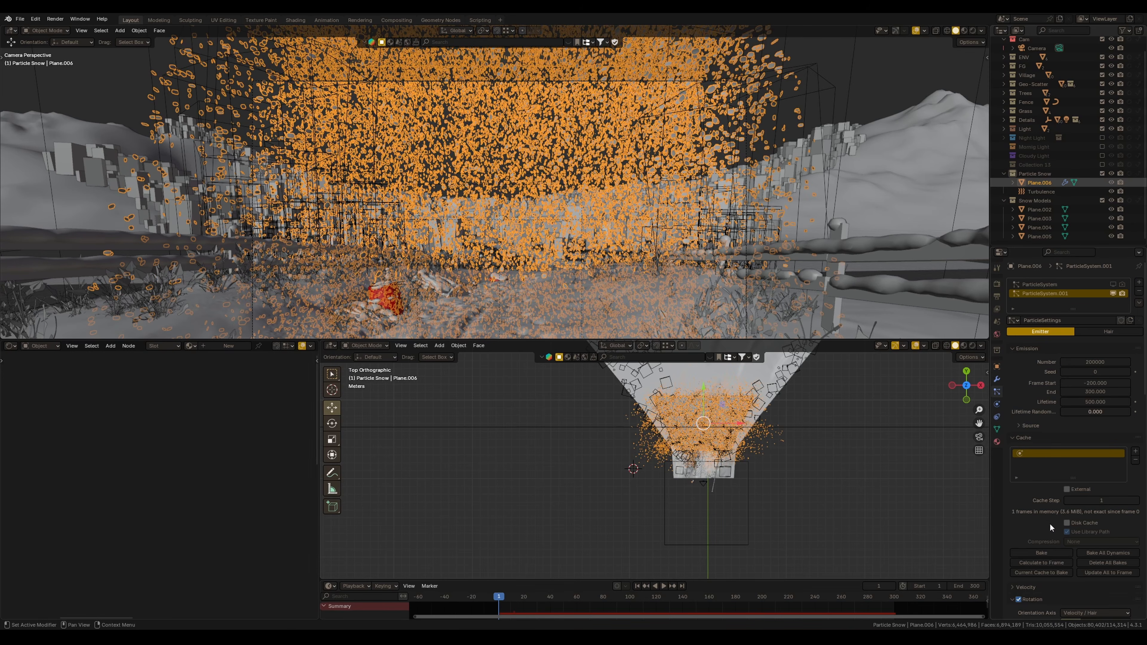
# Enable the disk cache and bake the snow particle simulation
pyautogui.scroll(-4, 1057, 473)
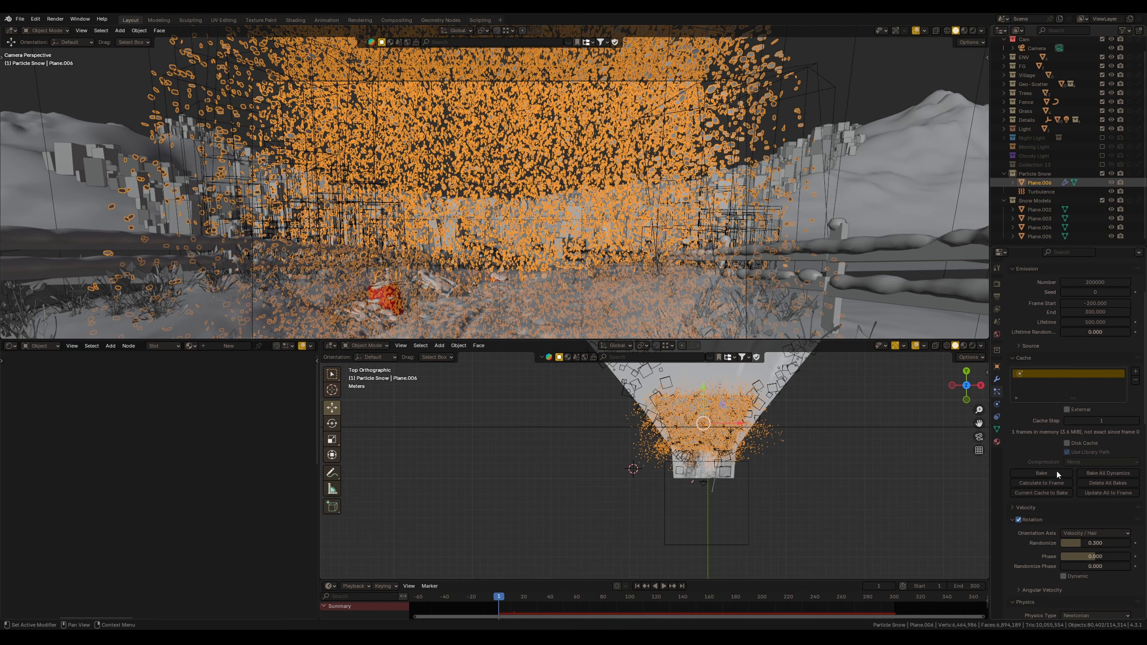
pyautogui.scroll(4, 1057, 470)
pyautogui.scroll(-4, 1028, 420)
pyautogui.scroll(3, 1032, 452)
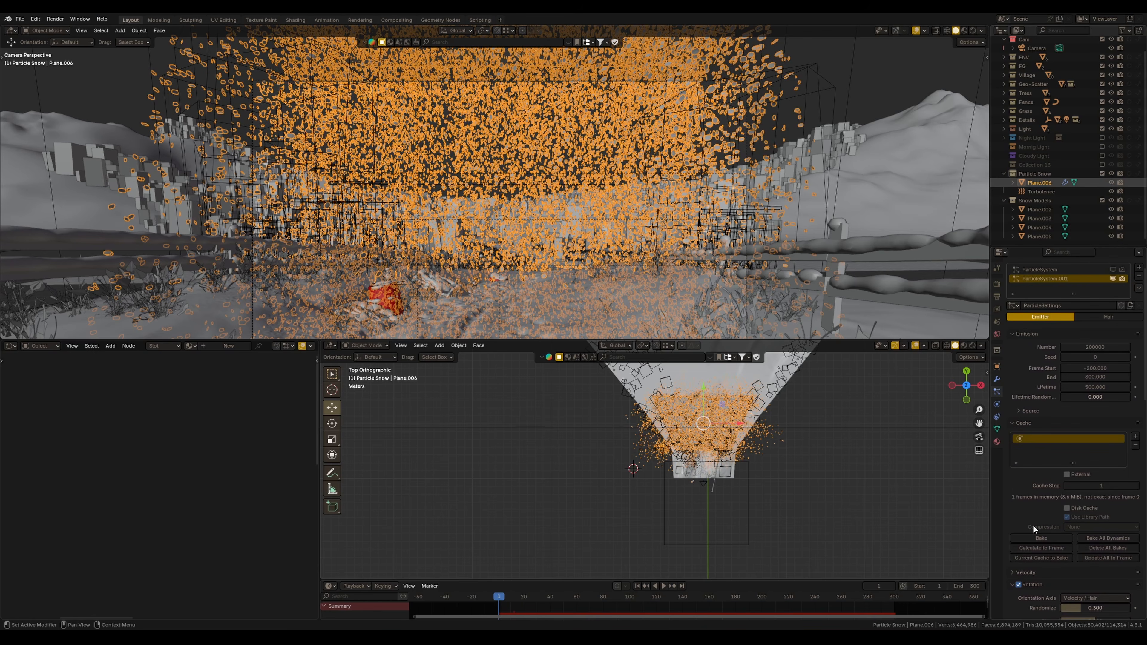
pyautogui.scroll(-2, 1026, 488)
pyautogui.click(1067, 473)
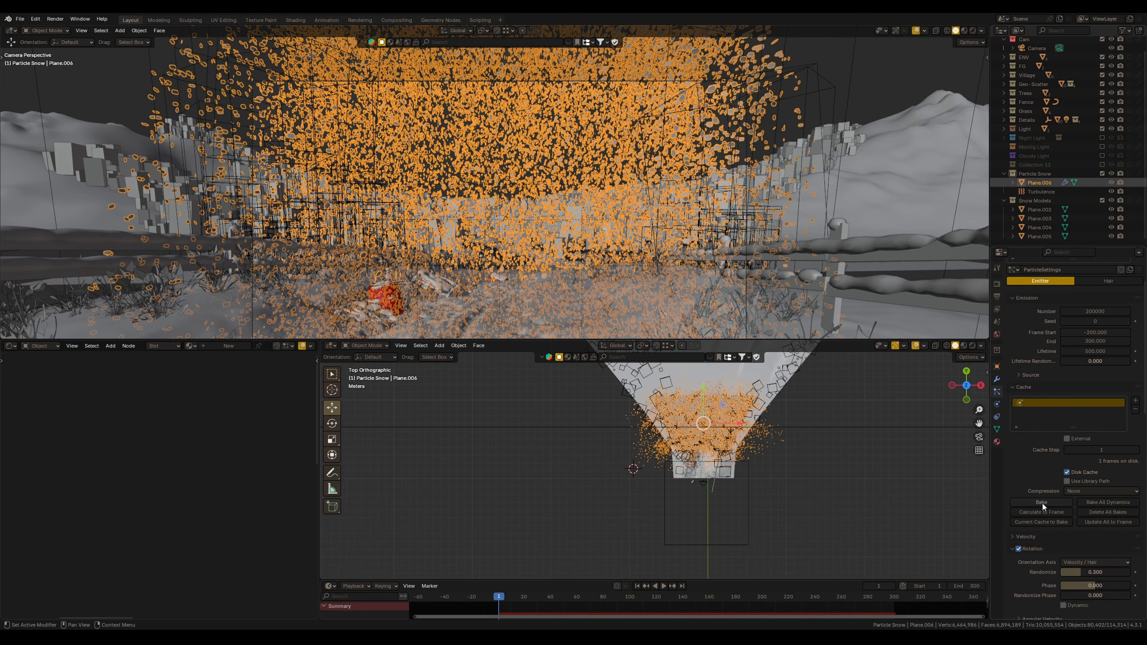
pyautogui.scroll(-1, 1043, 507)
pyautogui.click(1041, 490)
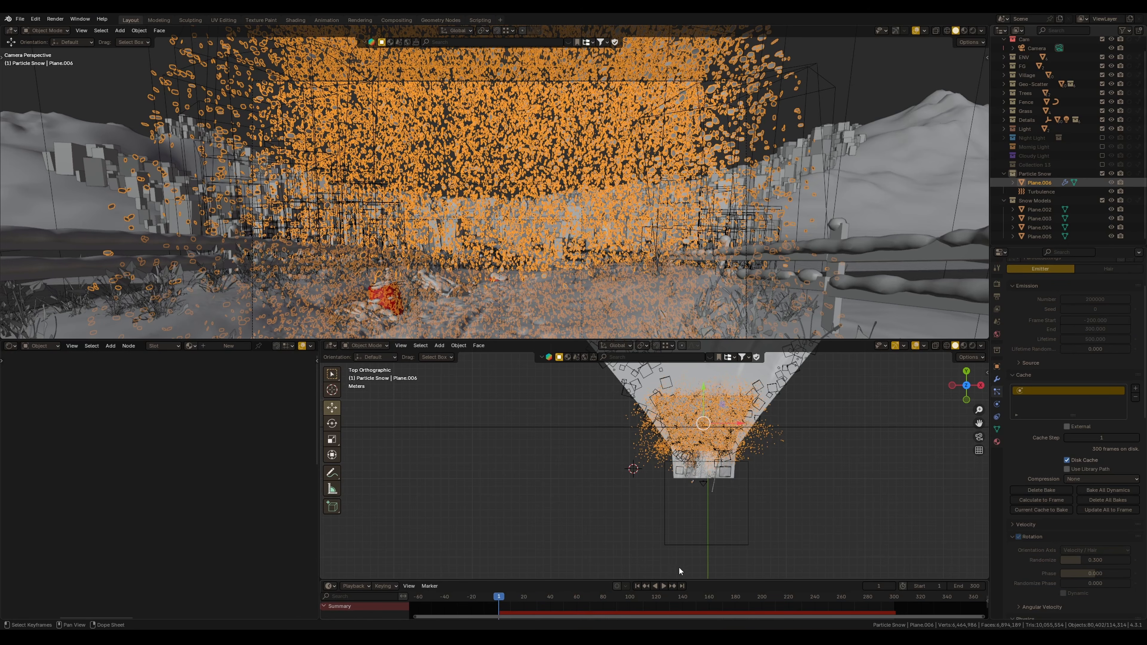
# Preview the baked snowfall in rendered view through the camera during playback
pyautogui.click(664, 587)
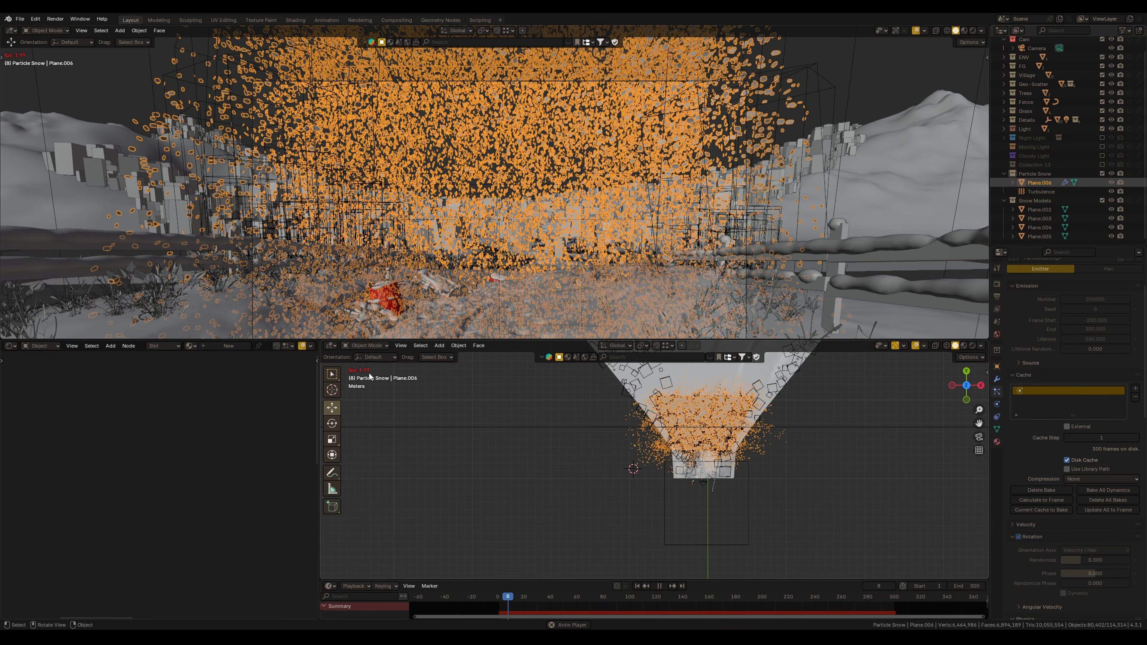
pyautogui.press('space')
pyautogui.press('z')
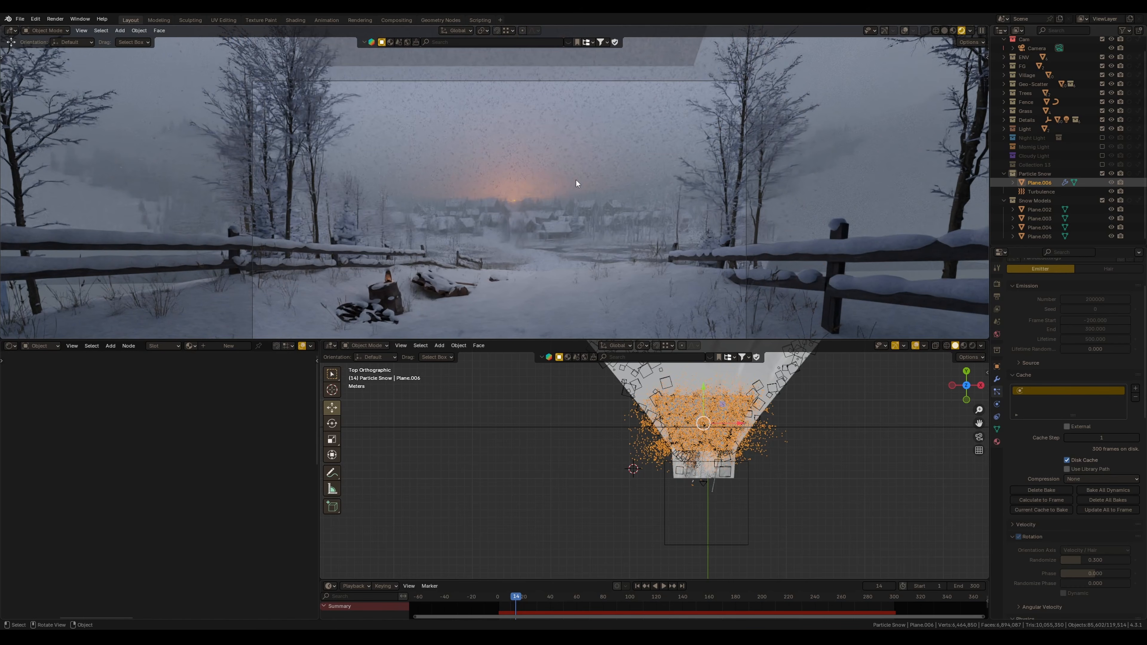
pyautogui.scroll(4, 511, 123)
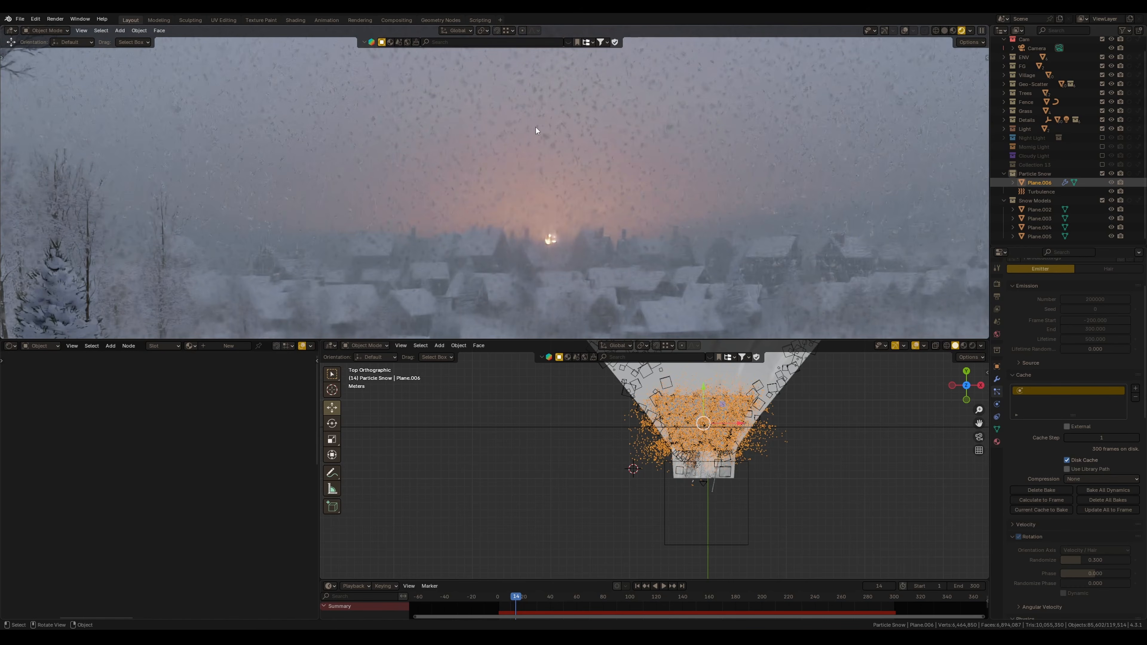
pyautogui.moveTo(519, 152)
pyautogui.keyDown('ctrl'); pyautogui.mouseDown(button='middle')
pyautogui.moveTo(508, 183)
pyautogui.moveTo(513, 157)
pyautogui.mouseUp(button='middle'); pyautogui.keyUp('ctrl')
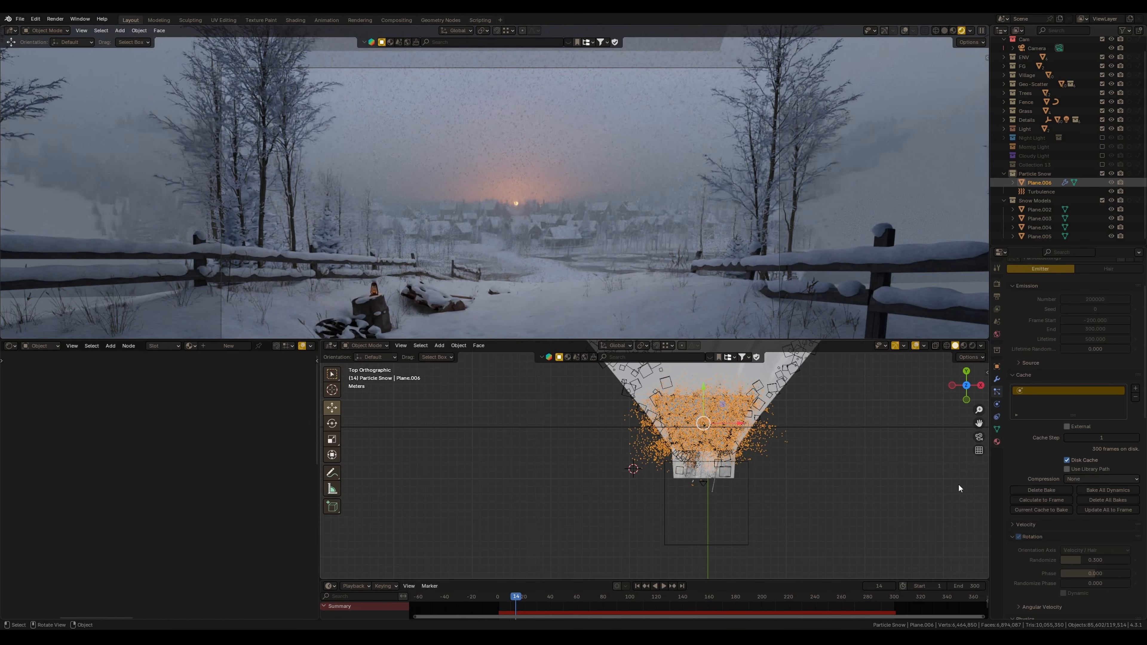
pyautogui.press('space')
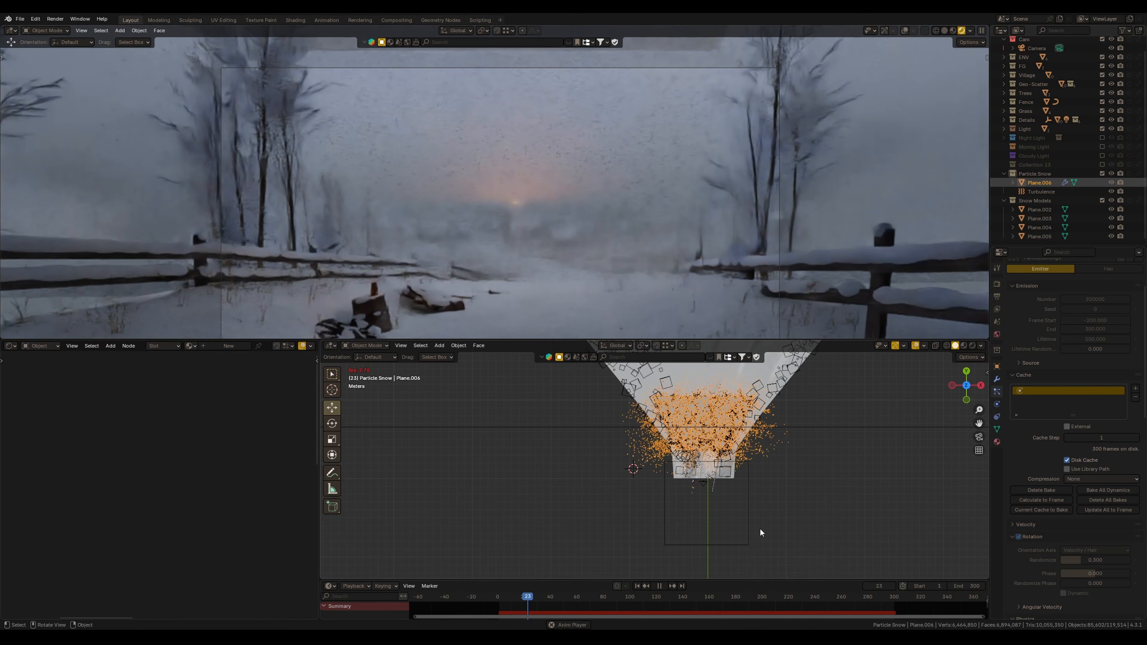
pyautogui.press('space')
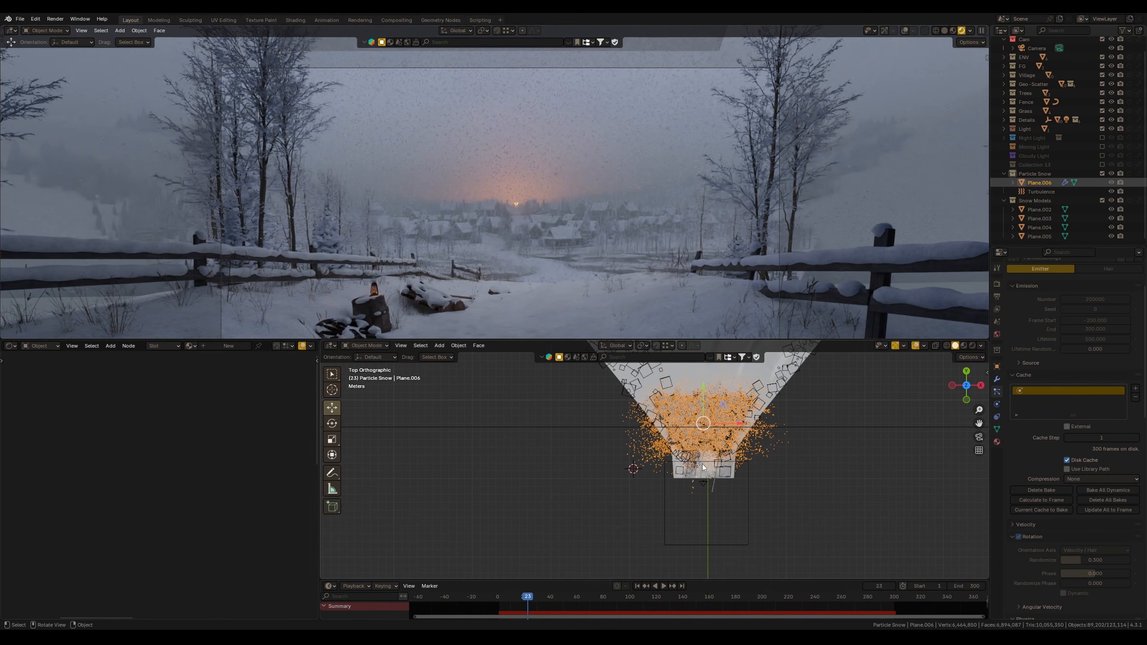
pyautogui.moveTo(709, 465); pyautogui.dragTo(635, 410, button='middle')
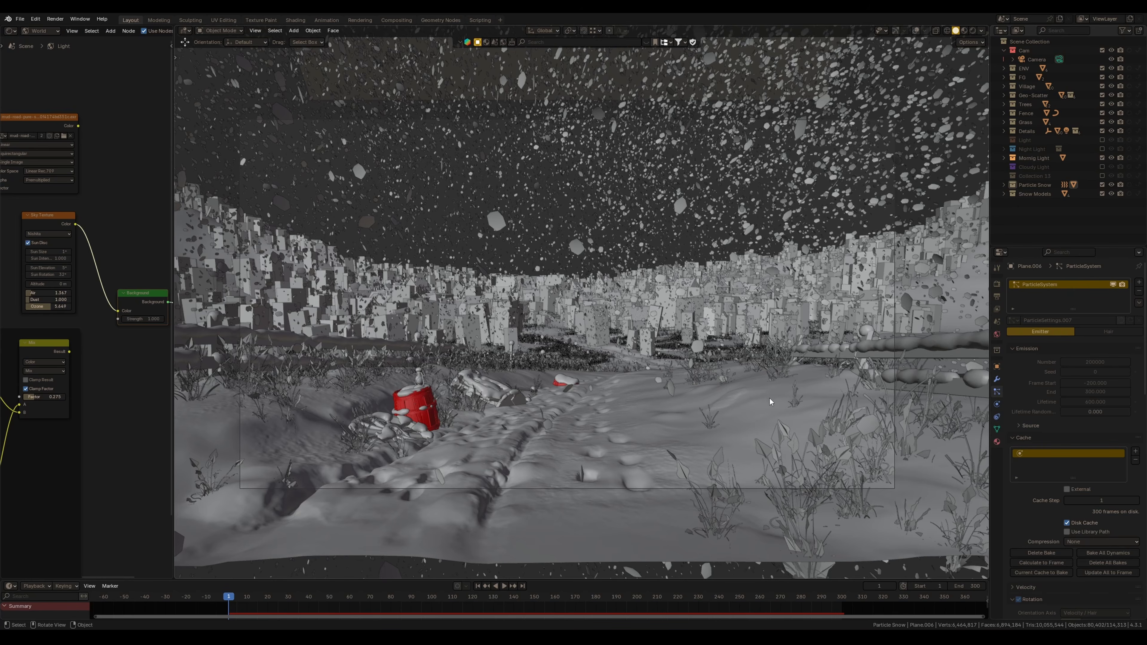
# Hide the snow particle system in the viewport and return to the camera view
pyautogui.keyDown('shift'); pyautogui.moveTo(704, 359); pyautogui.dragTo(710, 392, button='middle'); pyautogui.keyUp('shift')
pyautogui.click(1113, 285)
pyautogui.press('KP_0')
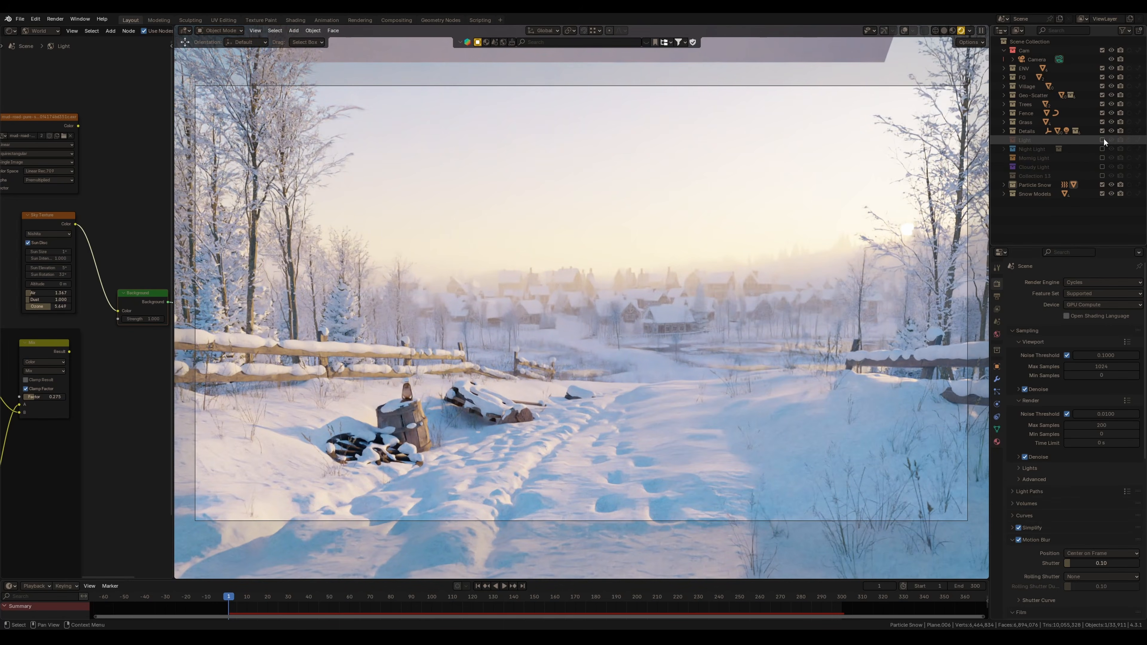
# Switch the scene lighting between the night and morning light collections, reconnecting the world sky nodes accordingly
pyautogui.click(1104, 137)
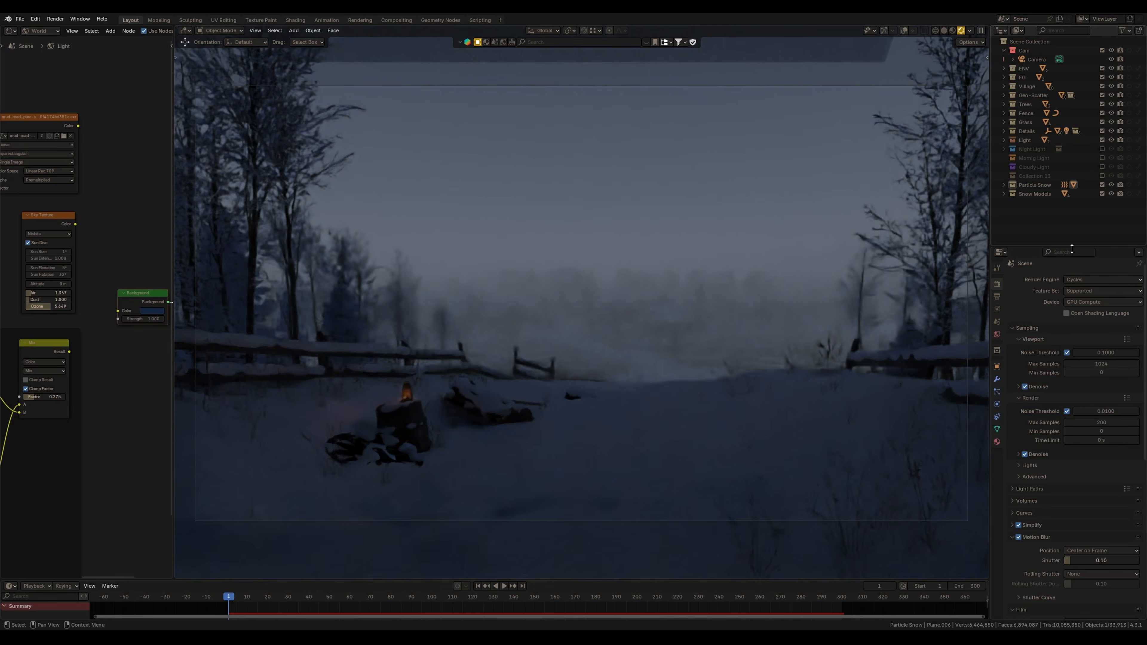
pyautogui.moveTo(69, 351); pyautogui.dragTo(118, 312)
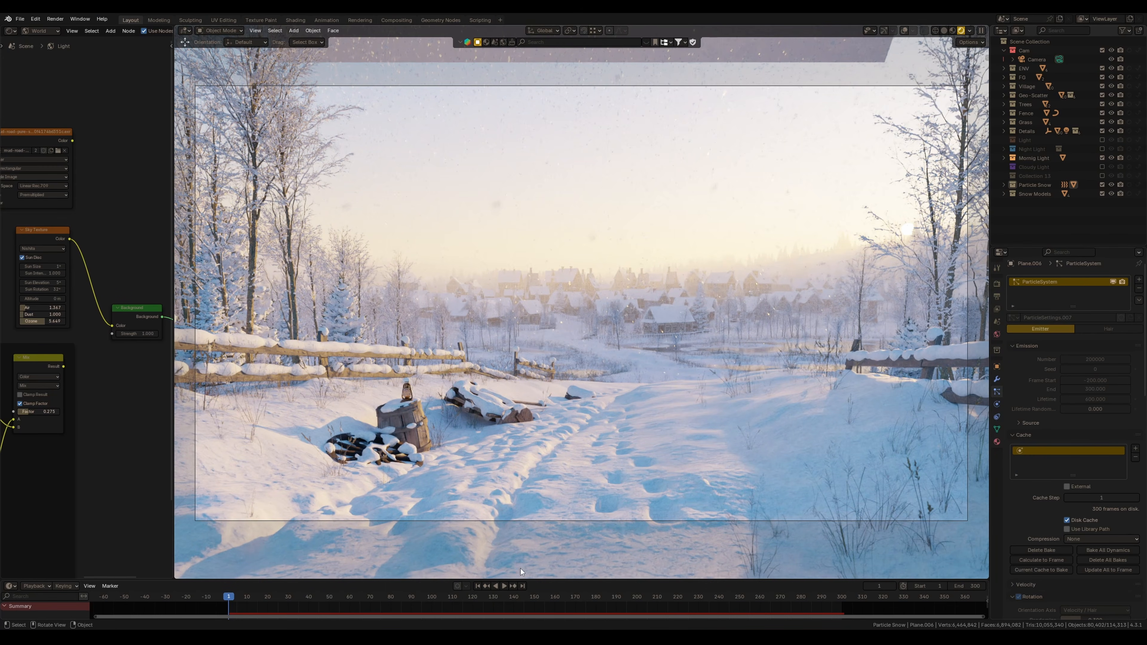
# Preview the snowfall animation playback and toggle the particle system's viewport display
pyautogui.click(504, 586)
pyautogui.press('space')
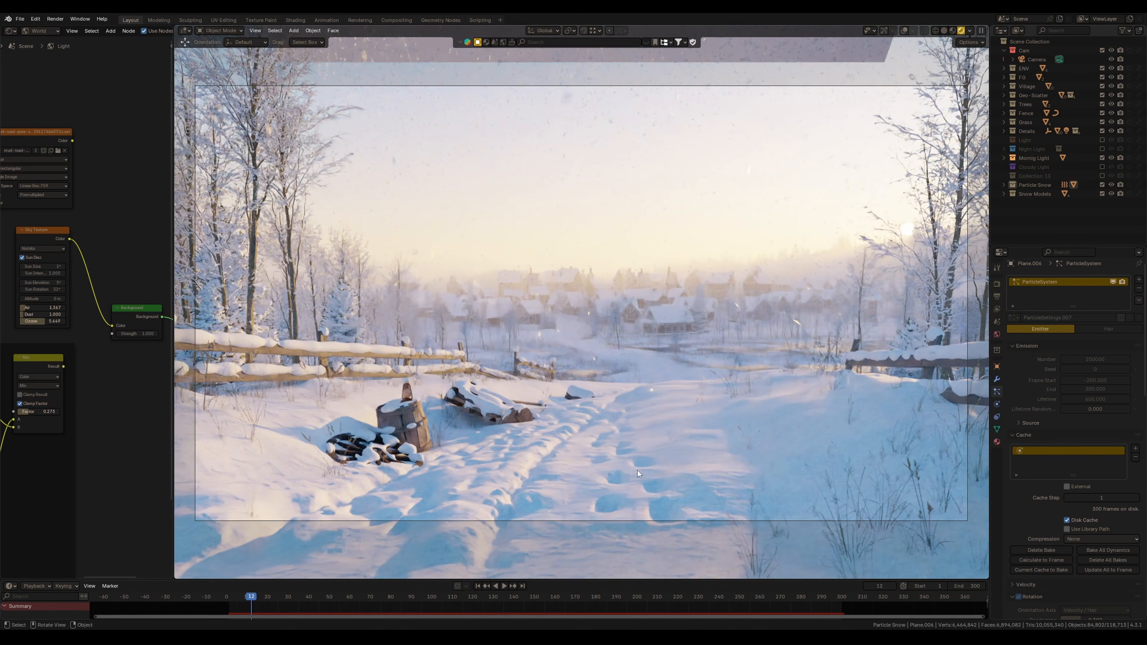
pyautogui.click(504, 586)
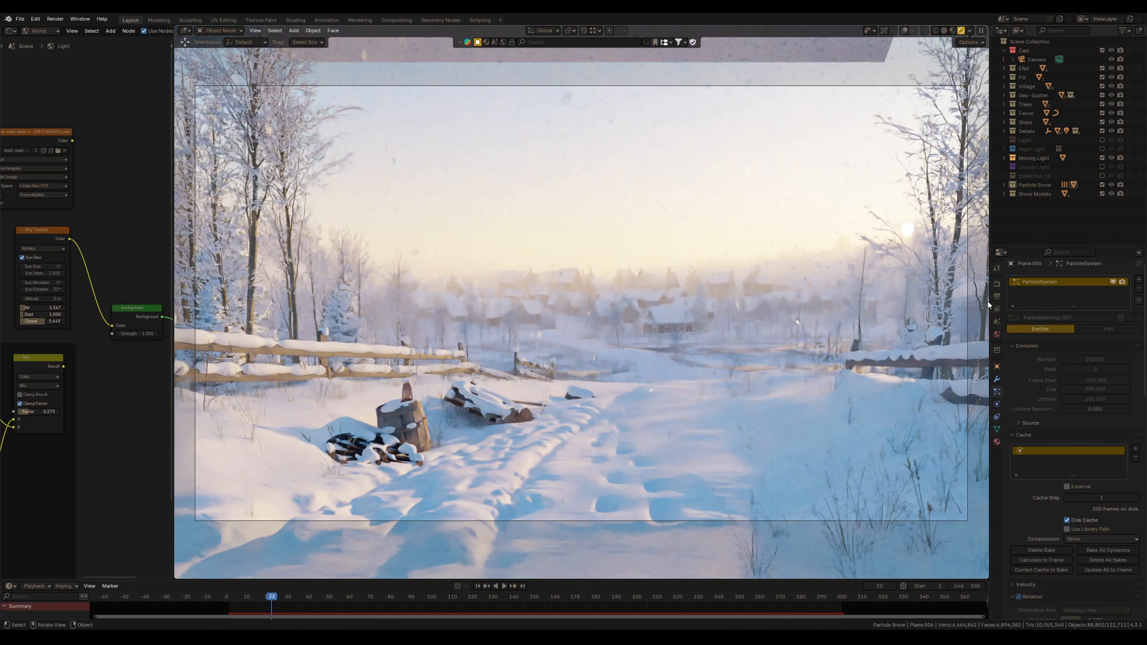
pyautogui.click(1113, 282)
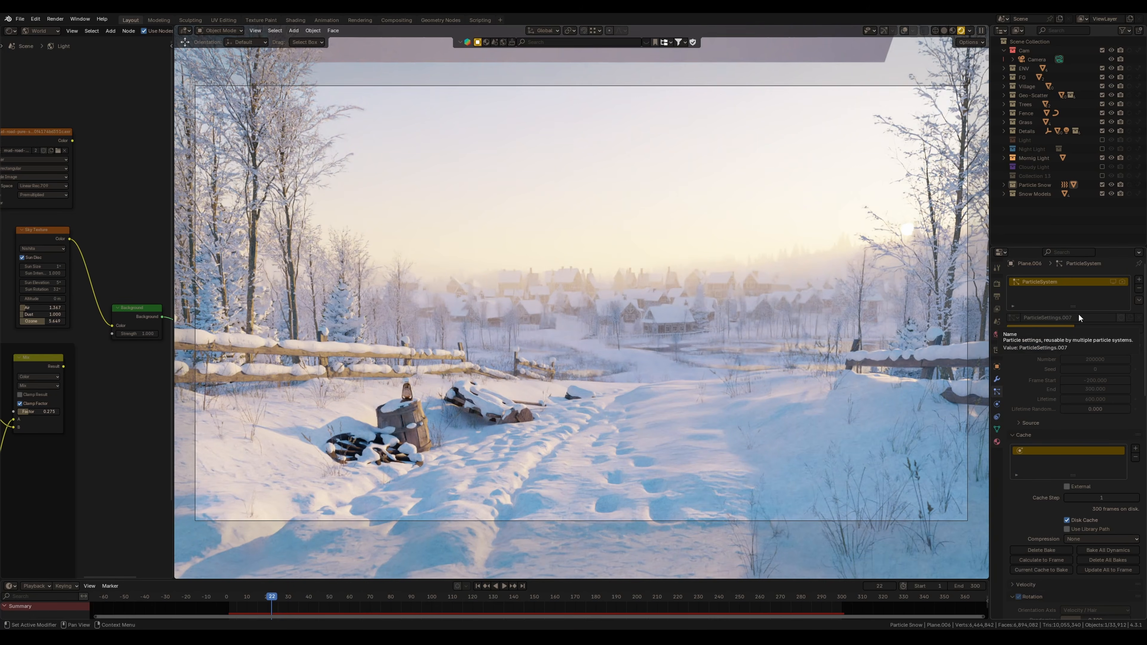
# In the Rendering workspace, set the output resolution scale to 100%
pyautogui.click(360, 20)
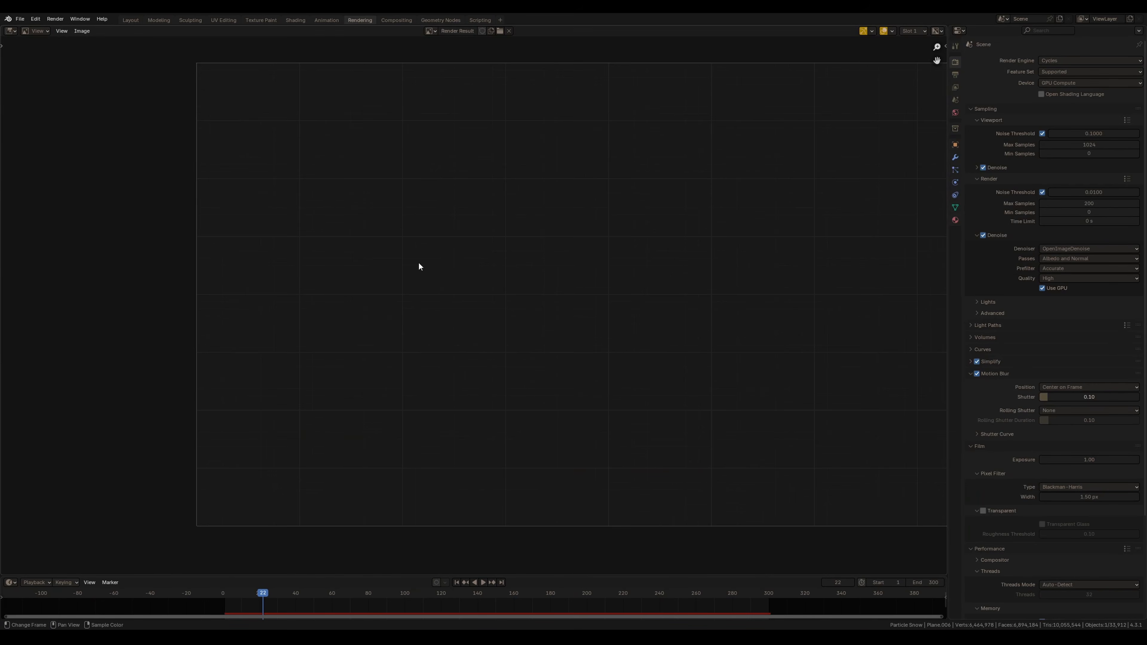
pyautogui.click(956, 75)
pyautogui.click(1089, 90)
pyautogui.write('100')
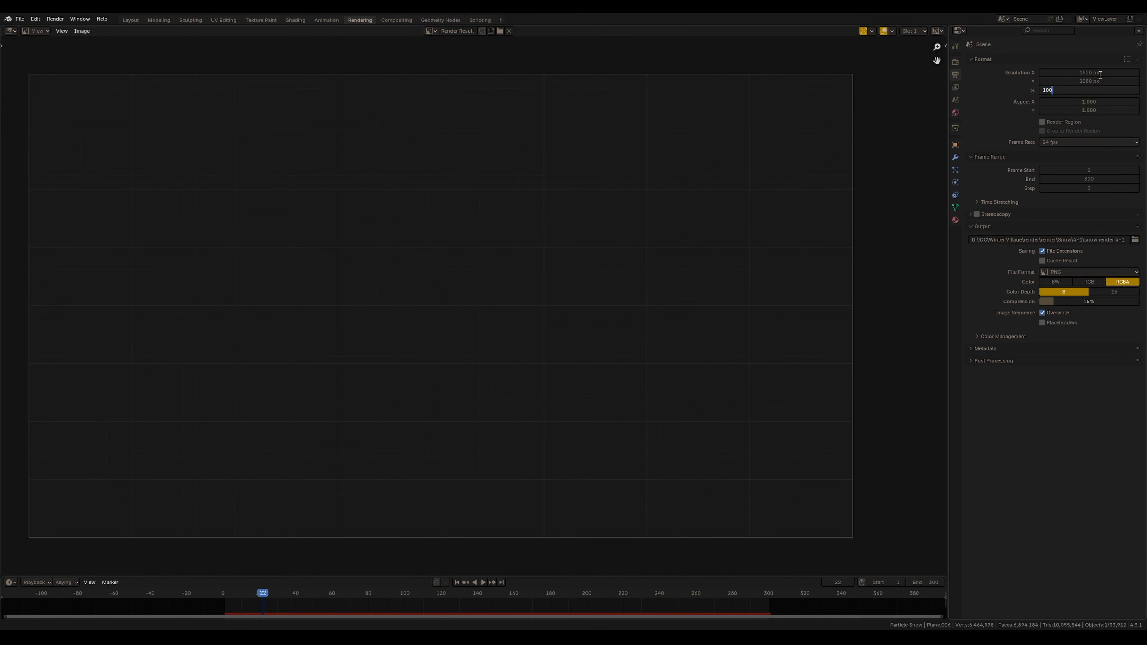
pyautogui.press('Return')
# Save the file and render the current frame as an image
pyautogui.click(955, 61)
pyautogui.moveTo(479, 353); pyautogui.dragTo(492, 339, button='middle')
pyautogui.scroll(3, 492, 284)
pyautogui.moveTo(491, 284); pyautogui.dragTo(519, 321, button='middle')
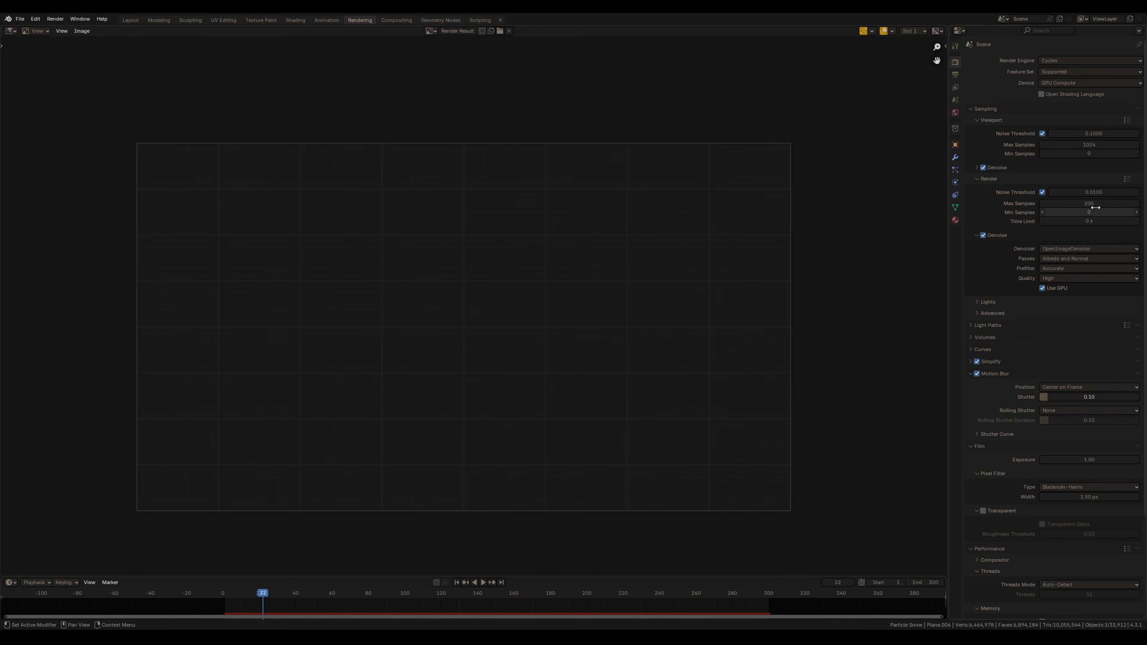
pyautogui.hotkey('ctrl', 's')
pyautogui.click(55, 19)
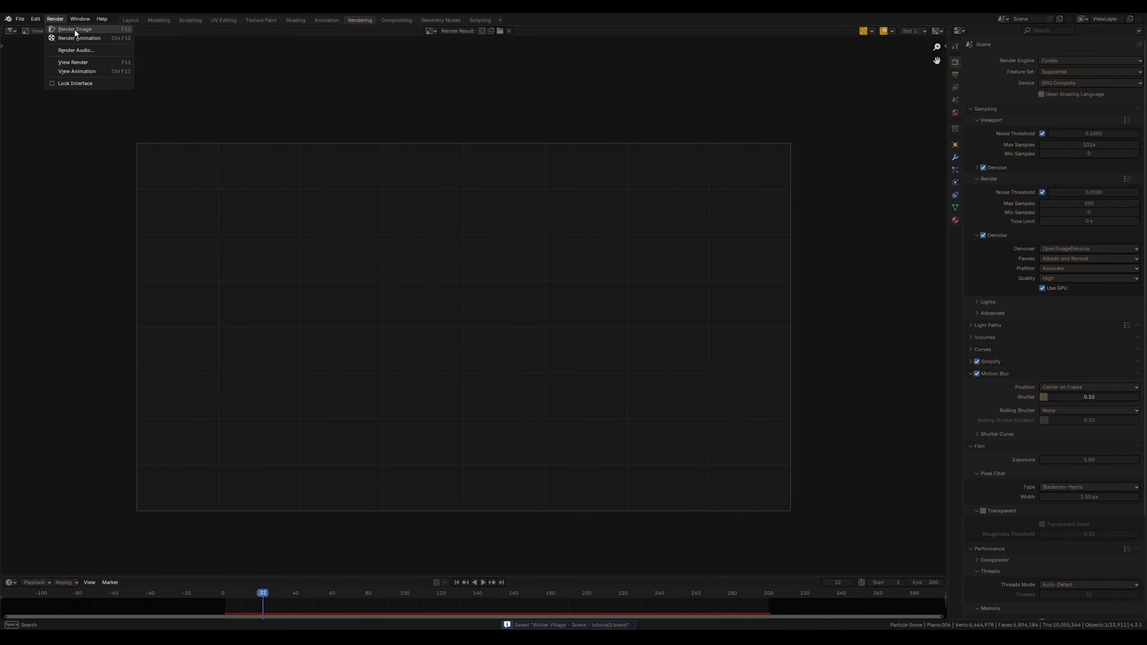
pyautogui.click(76, 27)
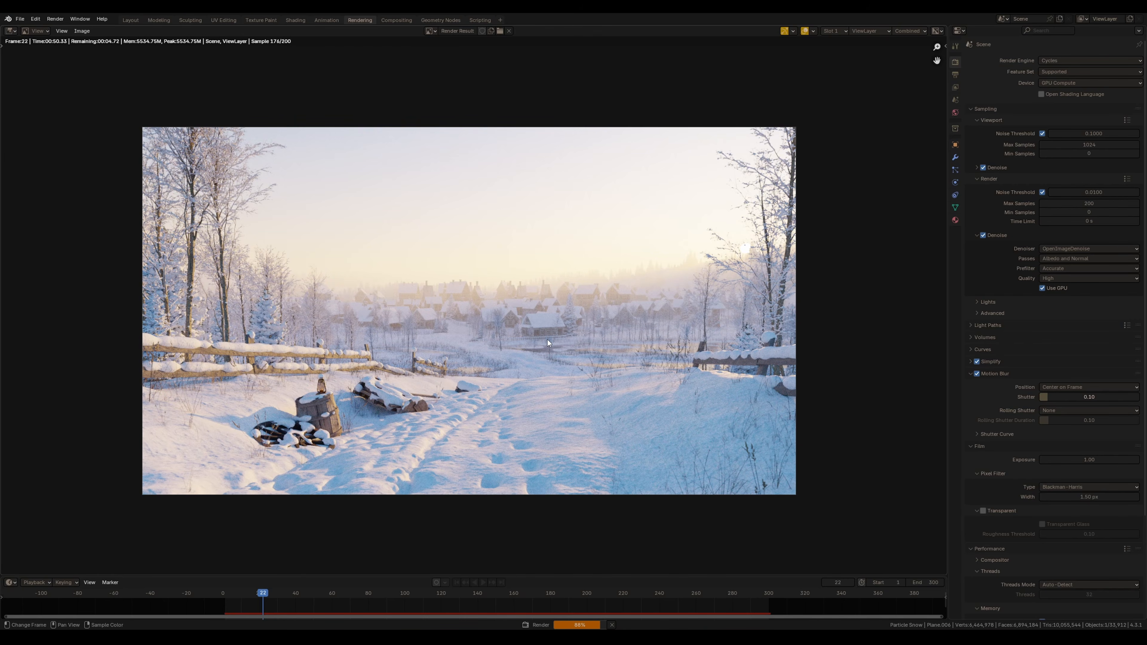
# Reconnect the world sky node for another lighting variant and render the frame into a new render slot
pyautogui.click(864, 34)
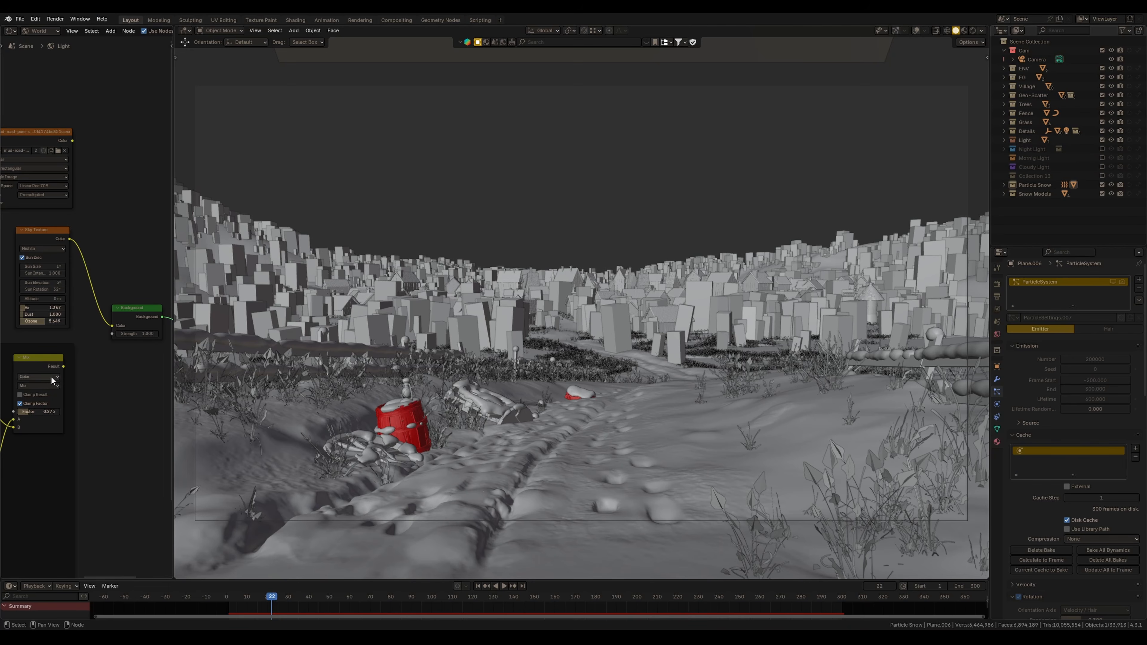
pyautogui.moveTo(64, 366); pyautogui.dragTo(112, 327)
pyautogui.click(55, 18)
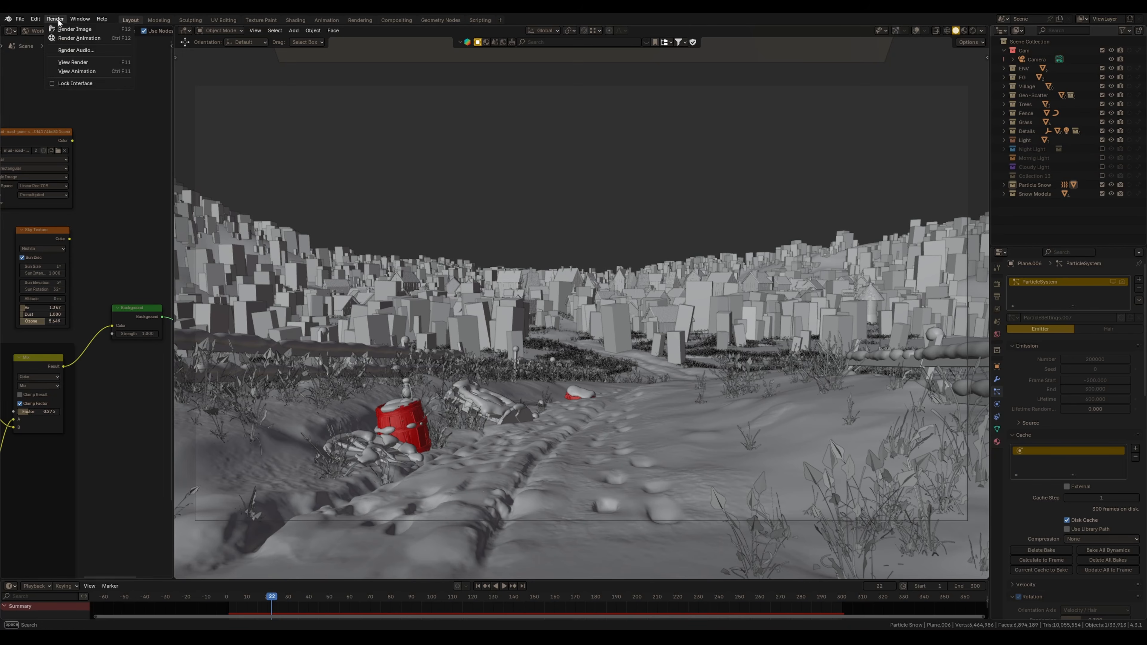
pyautogui.click(72, 28)
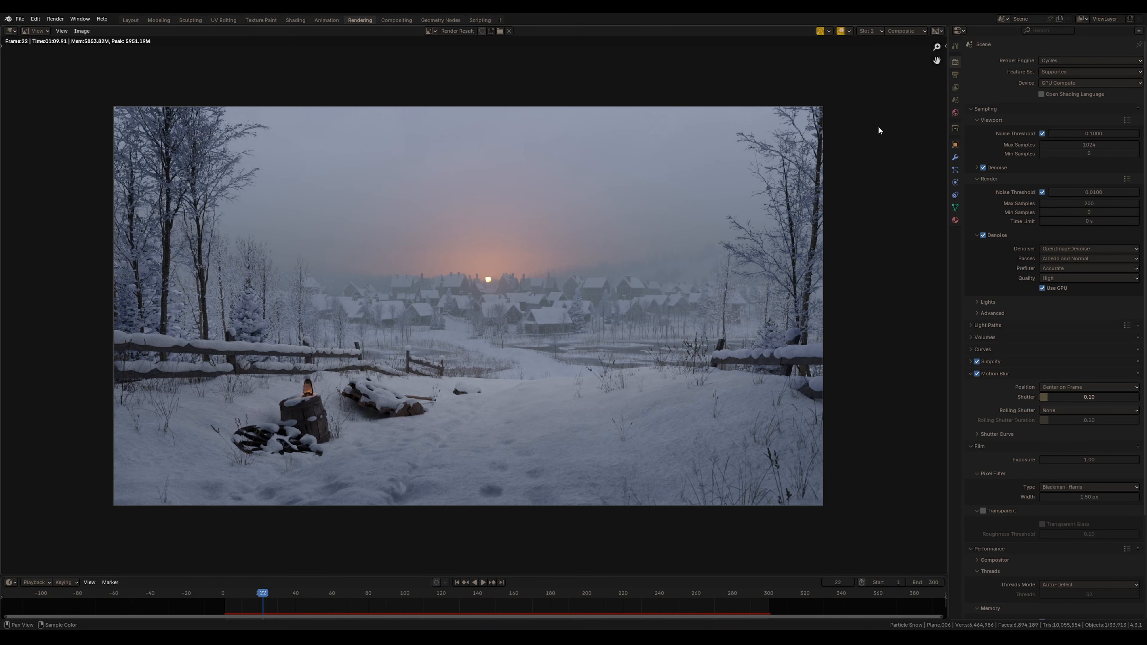
# Compare the rendered lighting variants by switching between the render slots
pyautogui.click(875, 33)
pyautogui.click(875, 58)
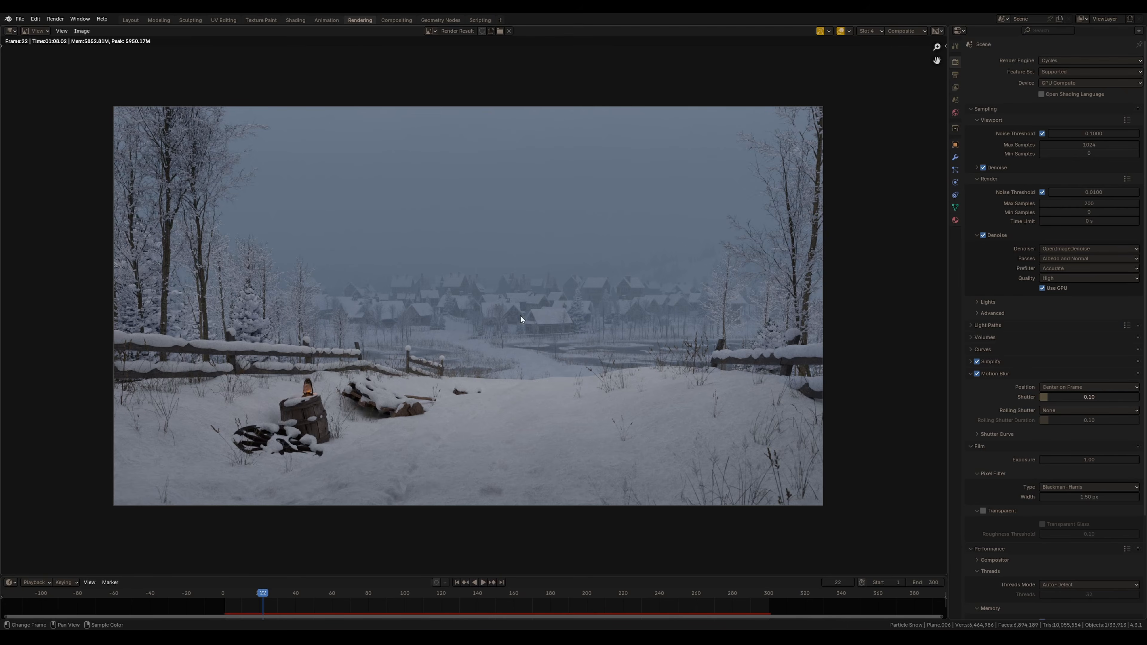
pyautogui.click(870, 33)
pyautogui.click(869, 43)
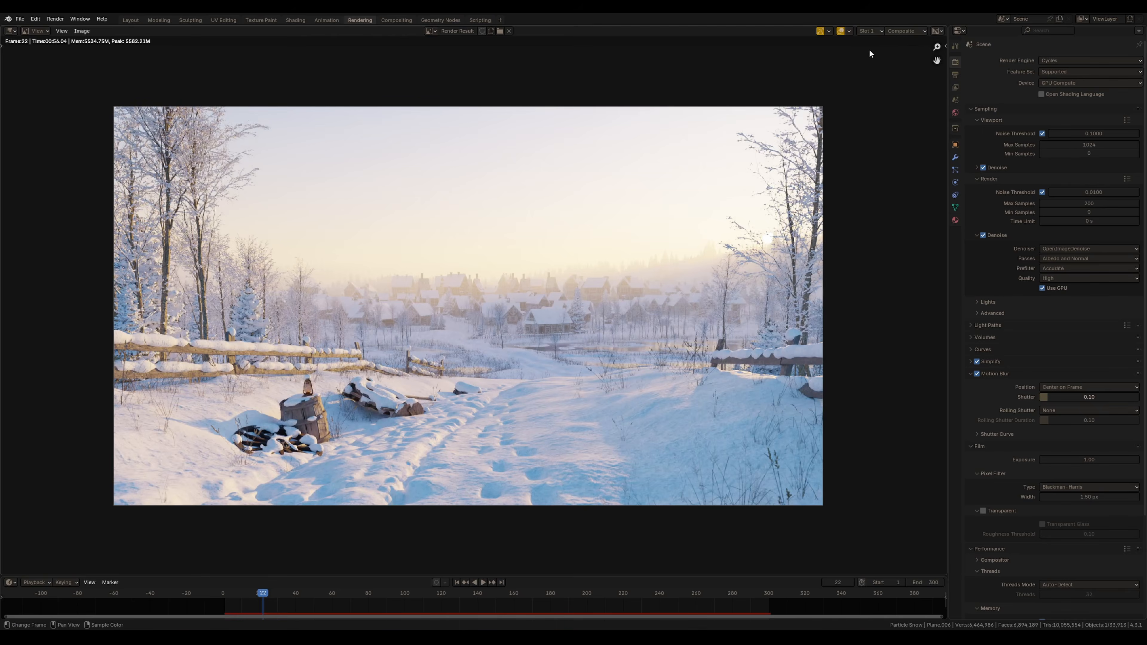
pyautogui.click(869, 31)
pyautogui.click(871, 50)
pyautogui.click(875, 30)
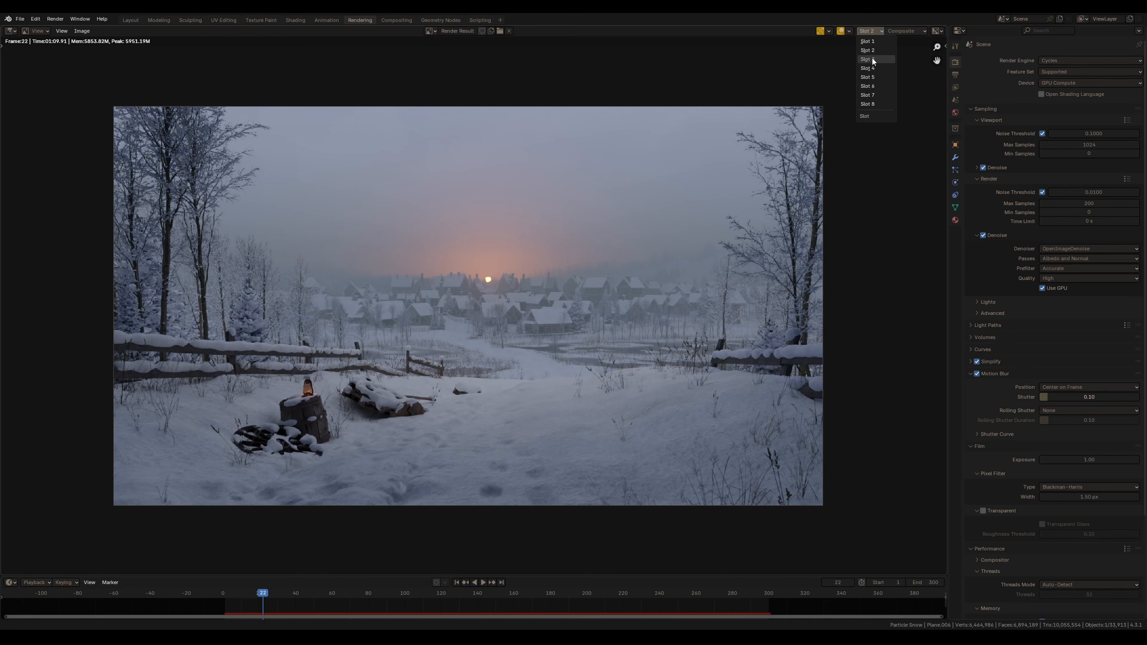
pyautogui.click(870, 58)
pyautogui.click(874, 32)
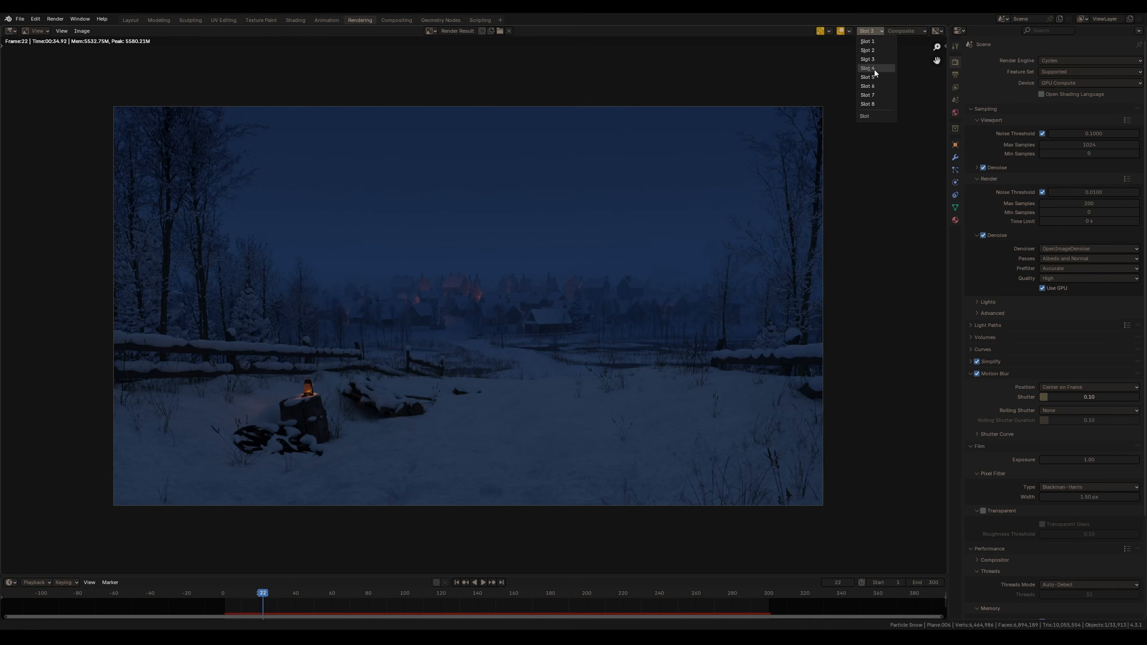
pyautogui.click(874, 68)
# Back in Layout, enable an additional restriction toggle column in the outliner and widen the outliner panel
pyautogui.click(82, 31)
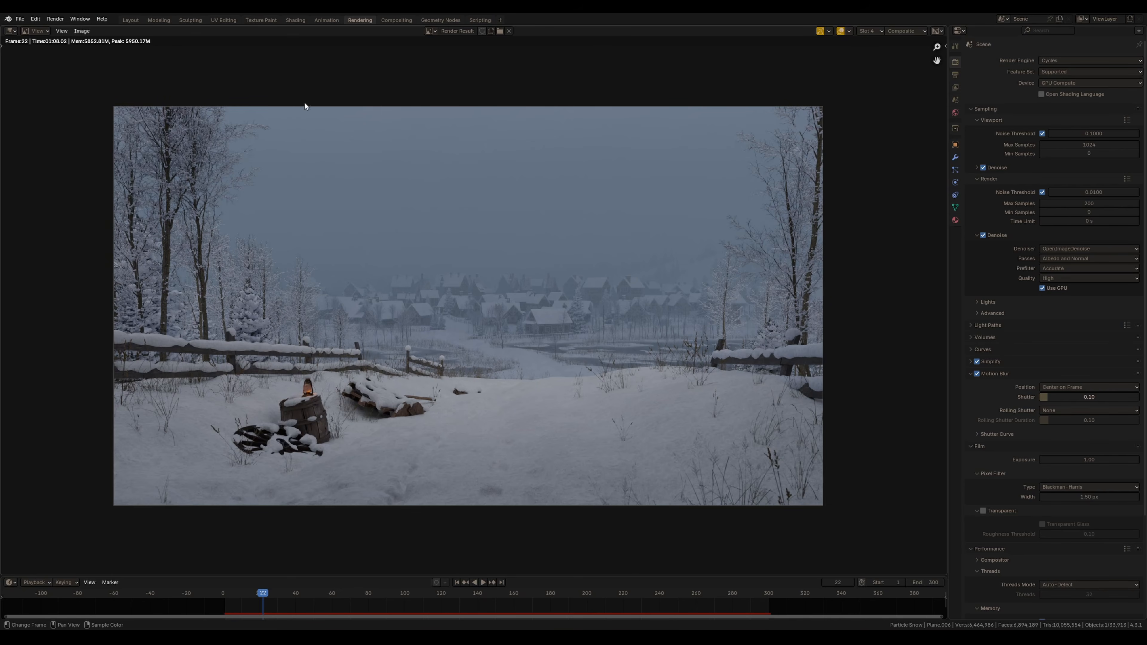
pyautogui.click(133, 20)
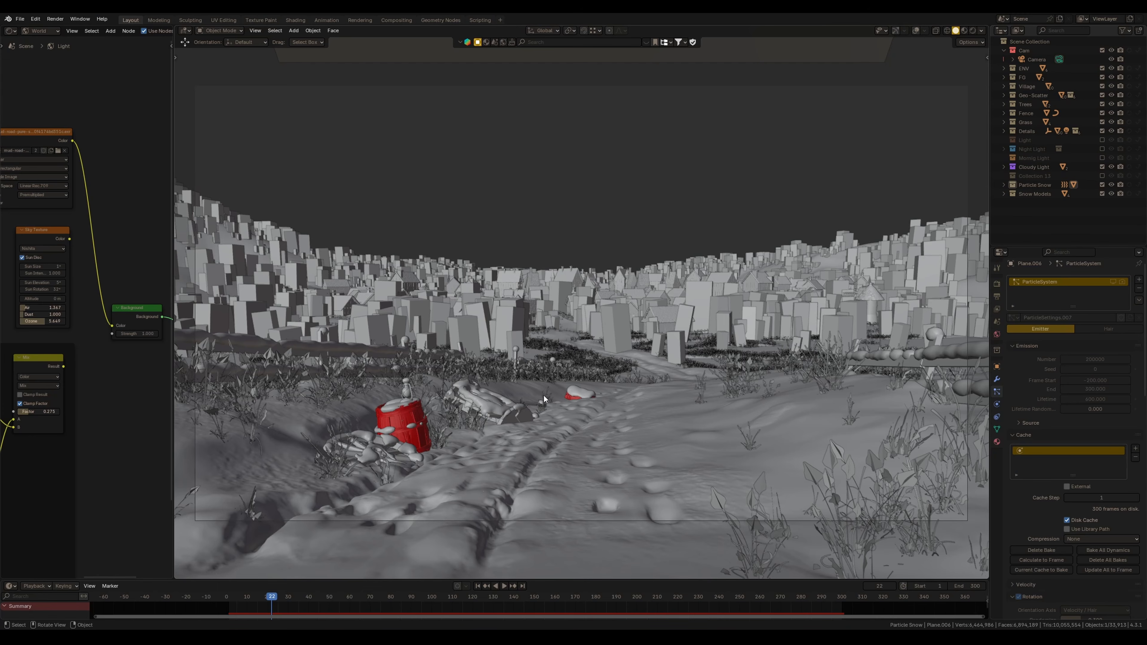
pyautogui.click(1123, 30)
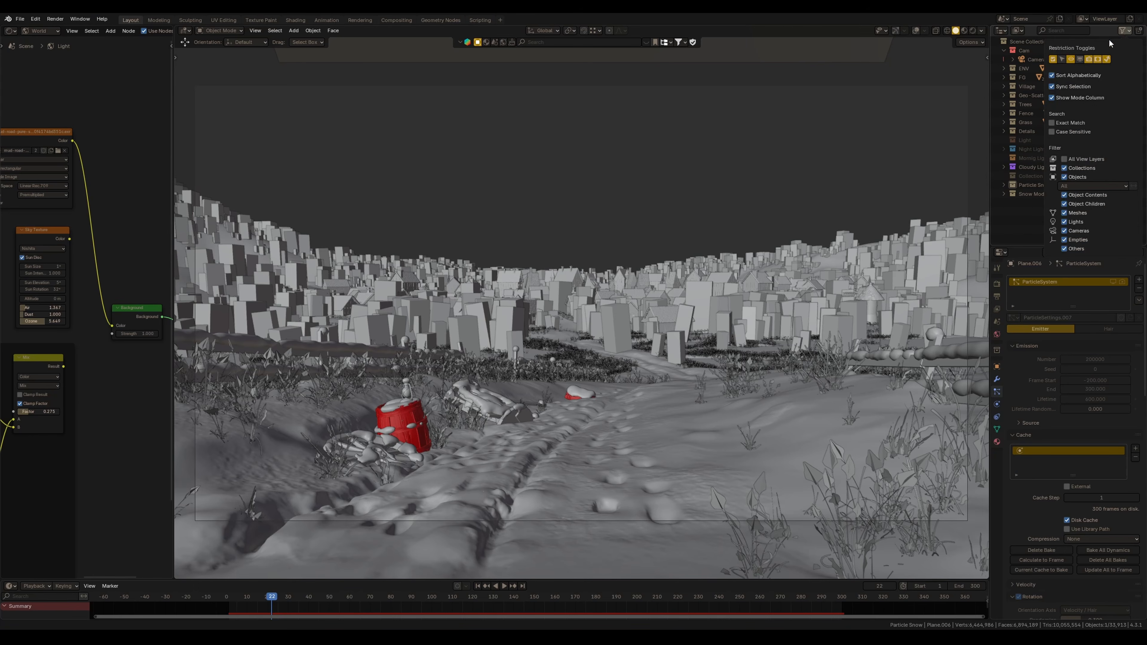
pyautogui.click(1107, 59)
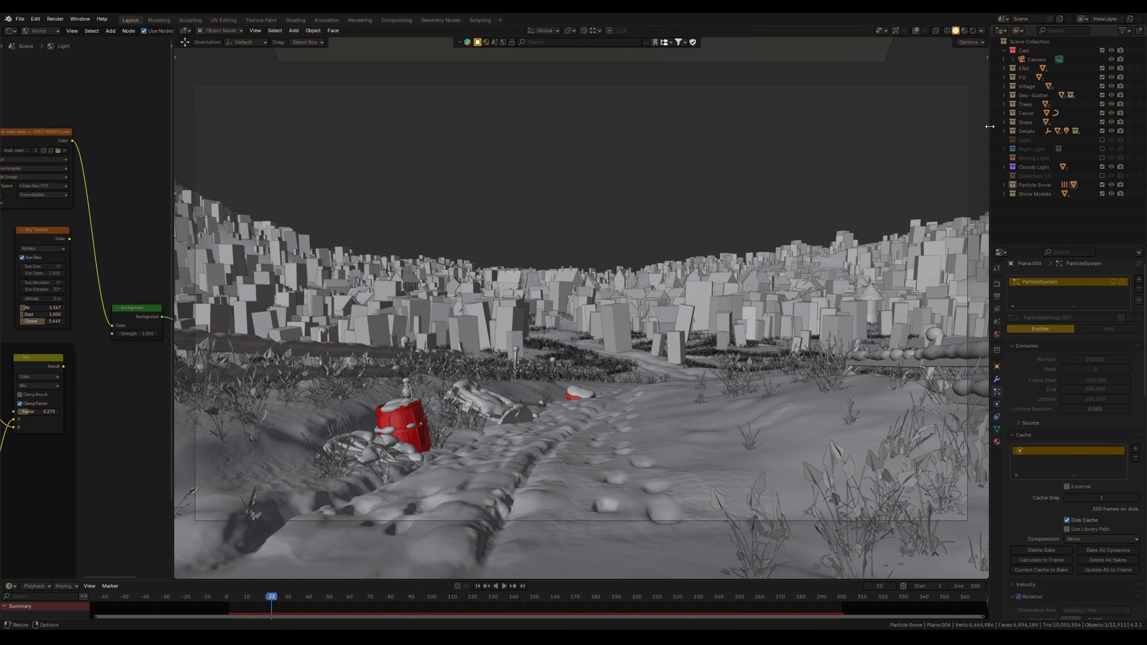
pyautogui.moveTo(989, 127); pyautogui.dragTo(952, 127)
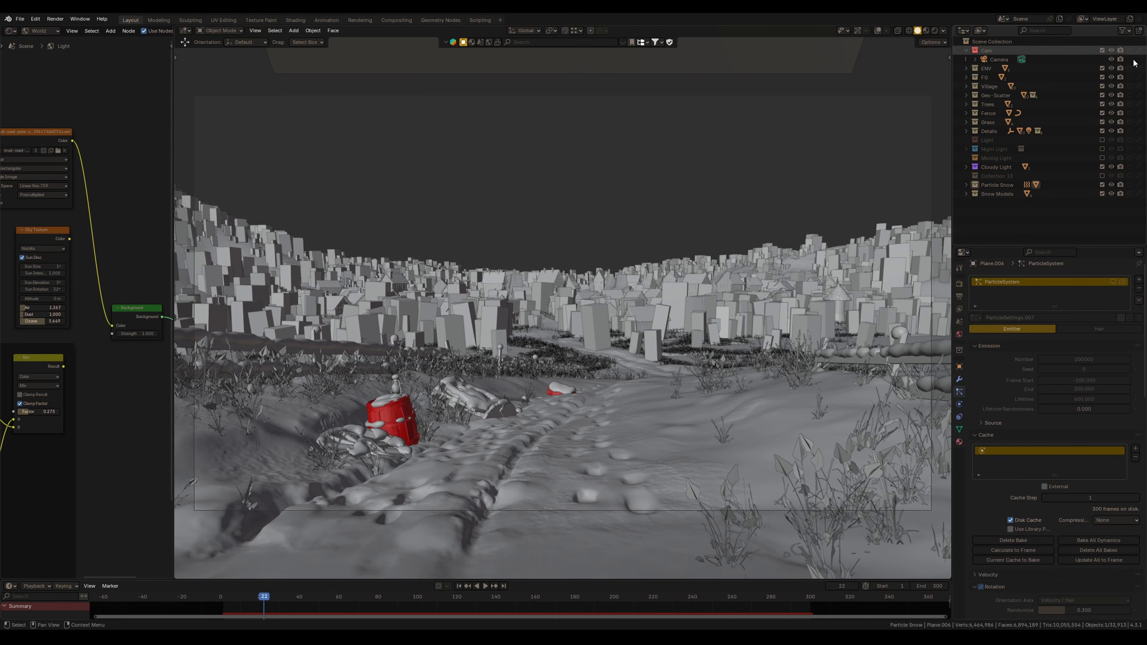
# Enable the new restriction toggles for the ENV through Details collections and preview the particles in rendered shading
pyautogui.moveTo(1129, 69); pyautogui.dragTo(1130, 131)
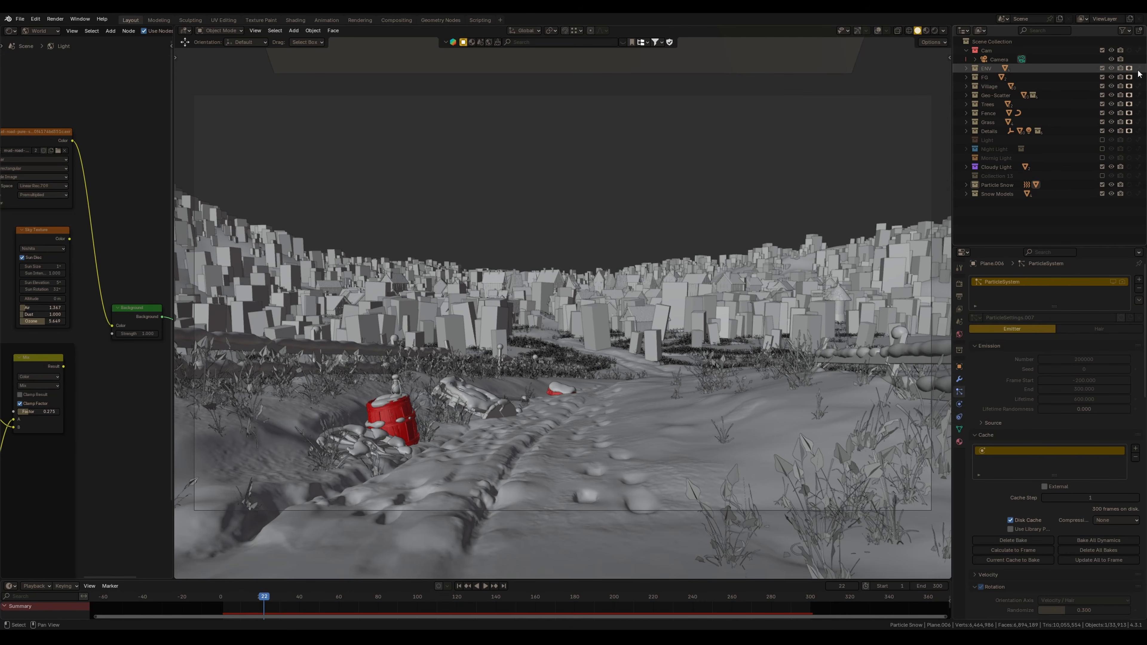
pyautogui.moveTo(1139, 84); pyautogui.dragTo(1138, 133)
pyautogui.click(1113, 282)
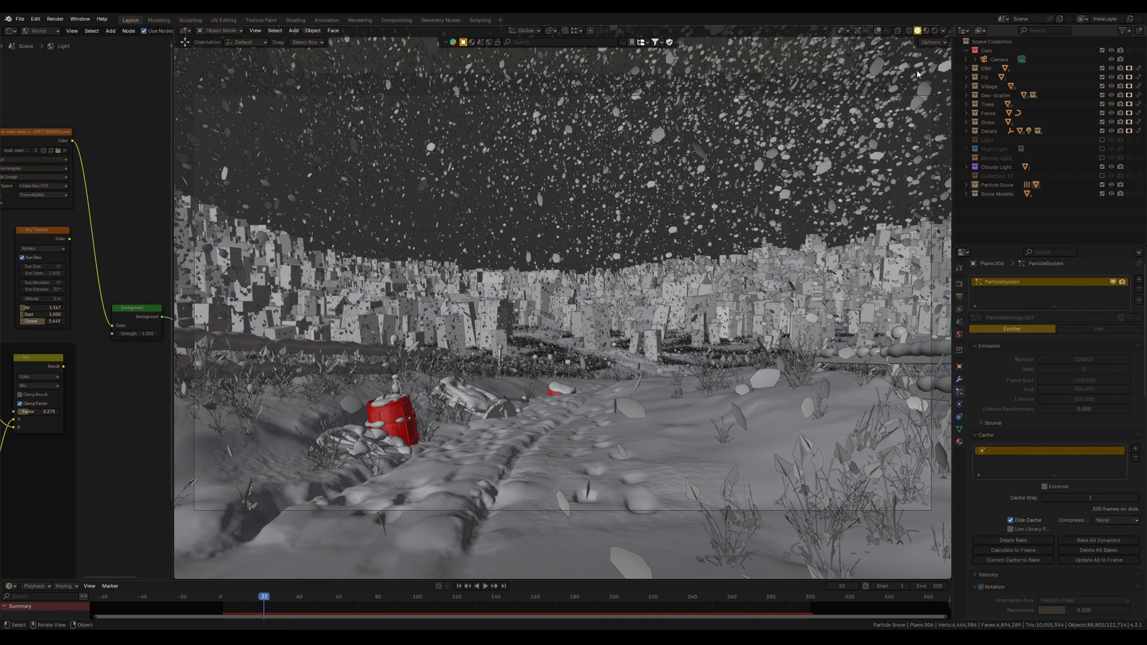
pyautogui.click(935, 31)
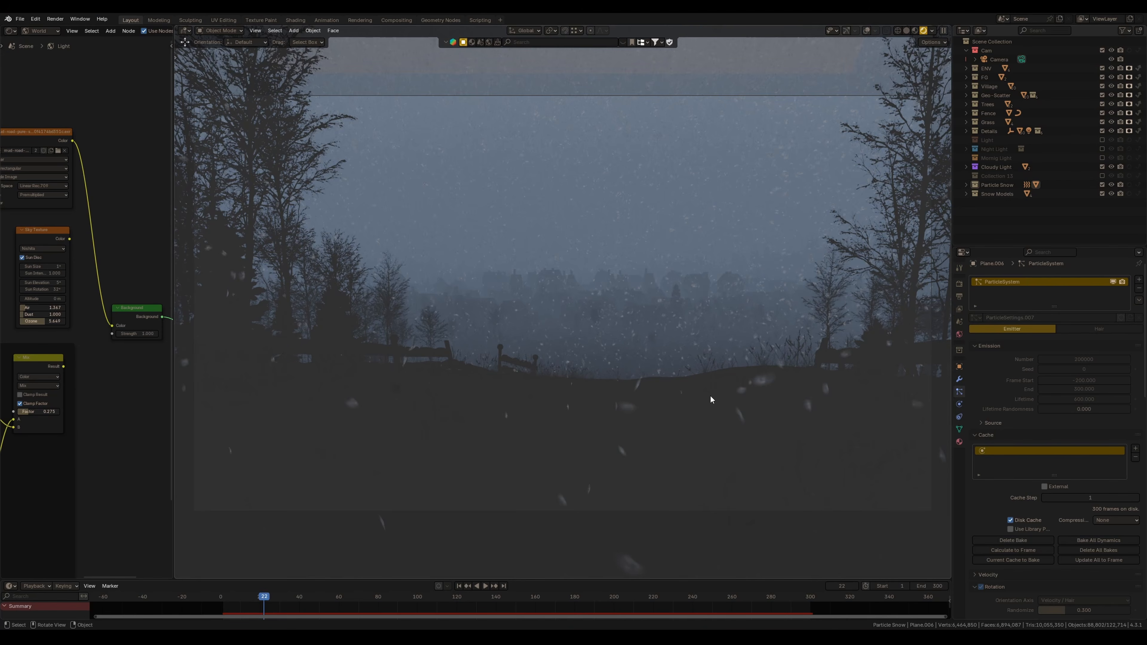
# Enable transparent film in the render properties
pyautogui.click(960, 283)
pyautogui.scroll(-10, 1008, 519)
pyautogui.click(987, 394)
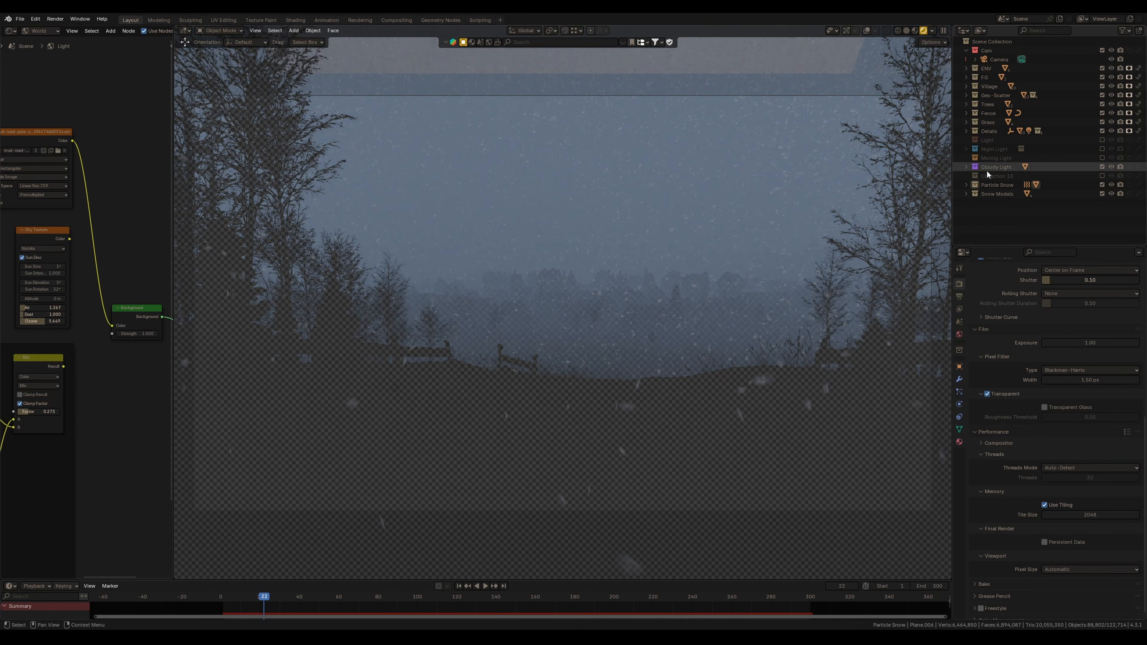
# Enable the same restriction toggle on the Cloudy Light collection
pyautogui.click(967, 167)
pyautogui.click(994, 168)
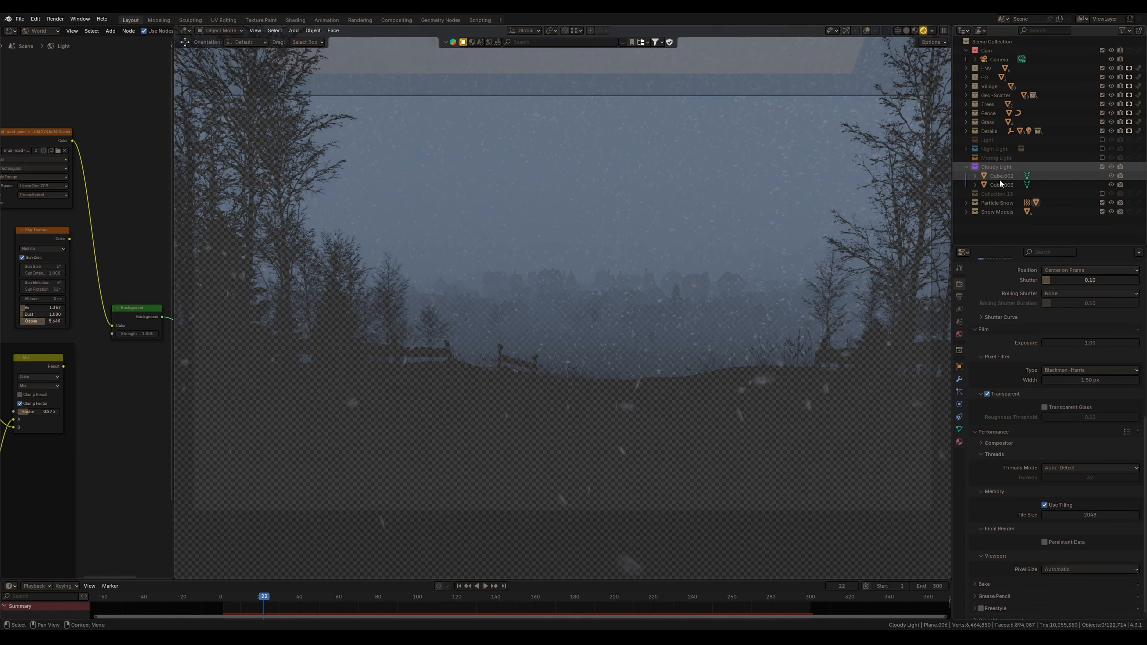
pyautogui.click(1138, 167)
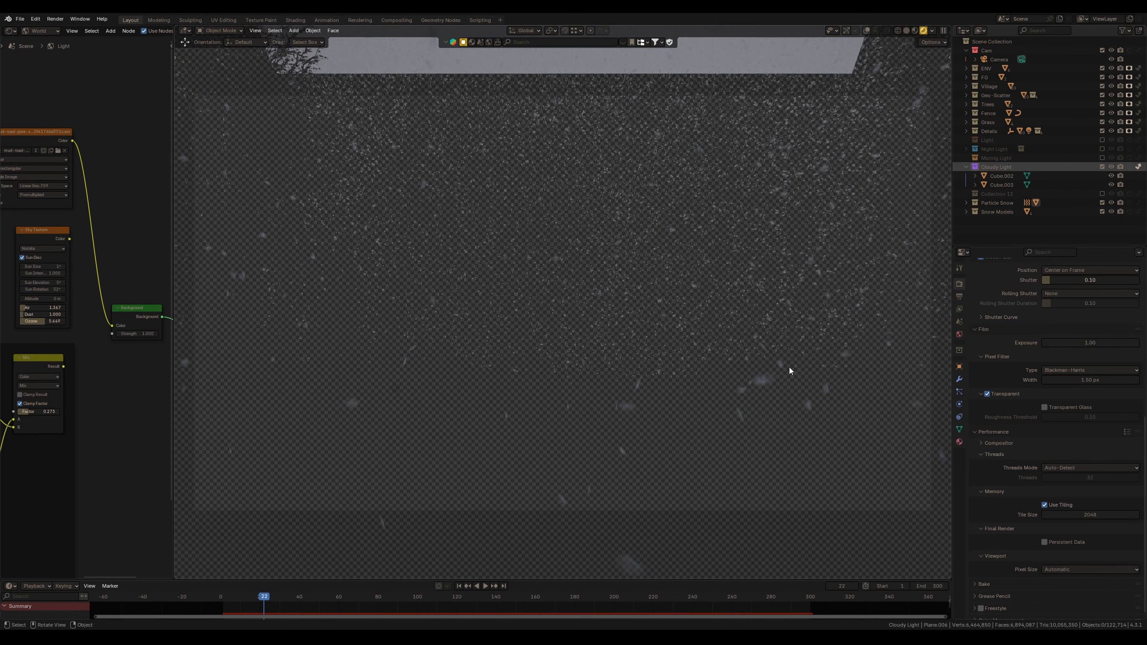
pyautogui.click(967, 166)
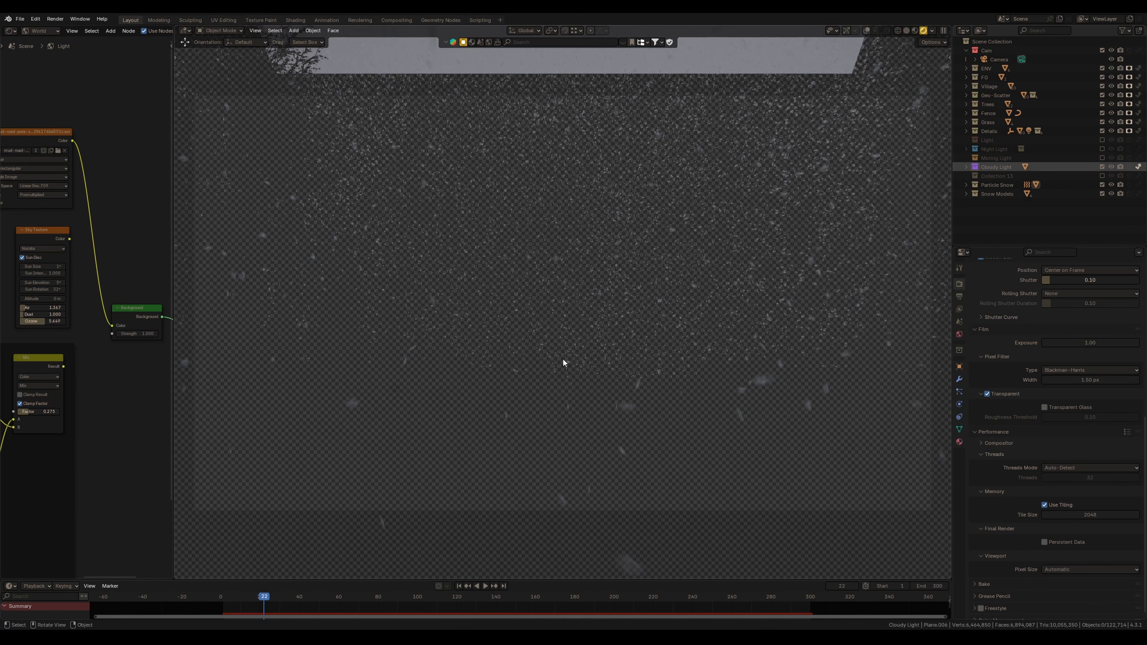
# Switch lighting to the Morning Light collection, reconnect the world sky node and enable its restriction toggle
pyautogui.click(1103, 167)
pyautogui.click(1103, 158)
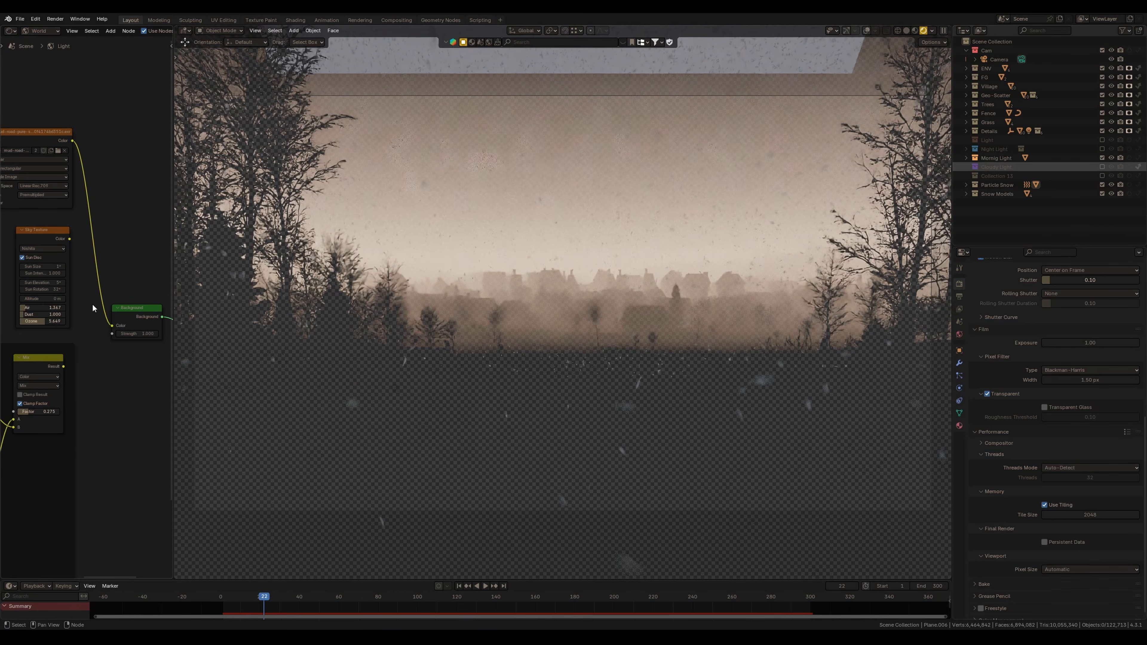
pyautogui.moveTo(69, 239); pyautogui.dragTo(131, 352)
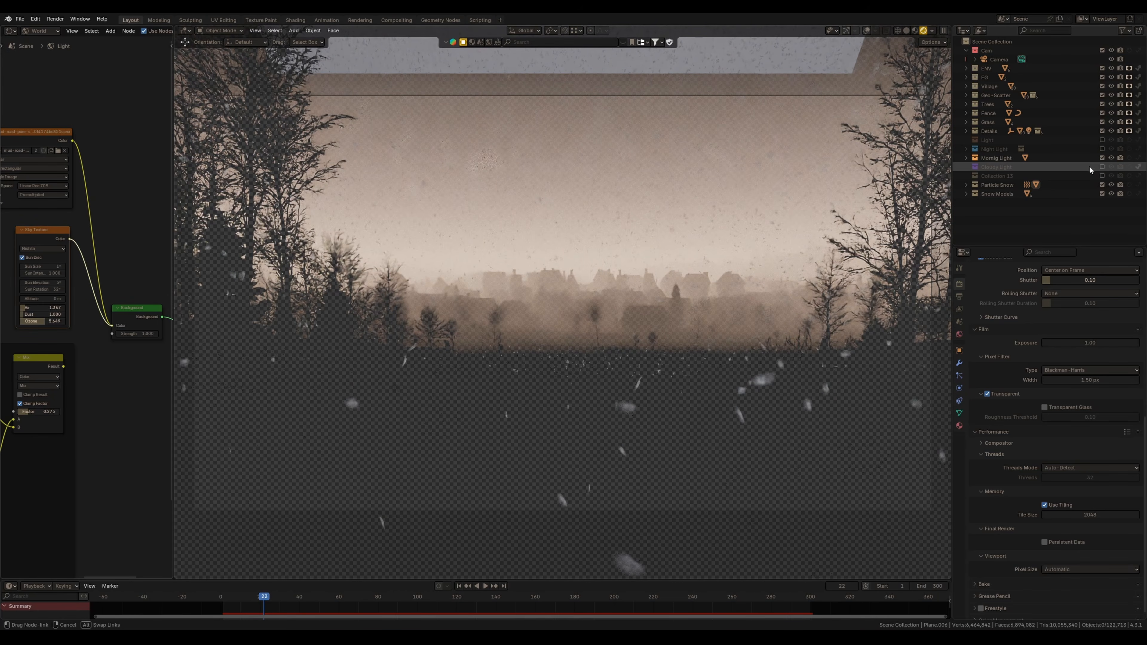
pyautogui.click(1139, 158)
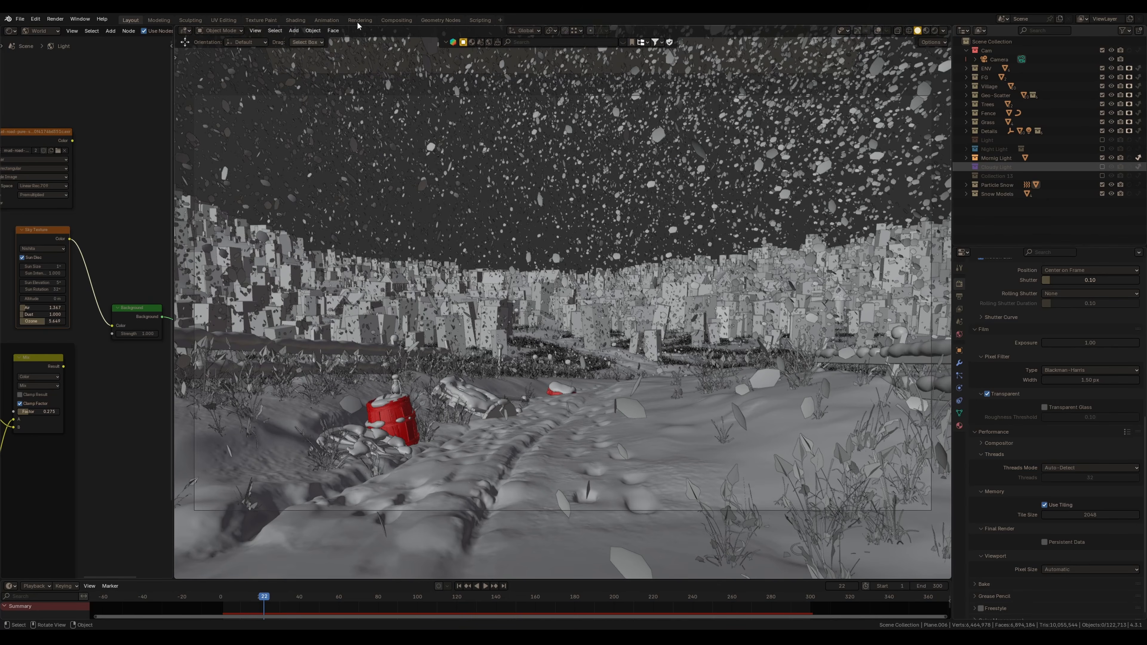
# Inspect the previous render result in the Rendering workspace
pyautogui.click(360, 20)
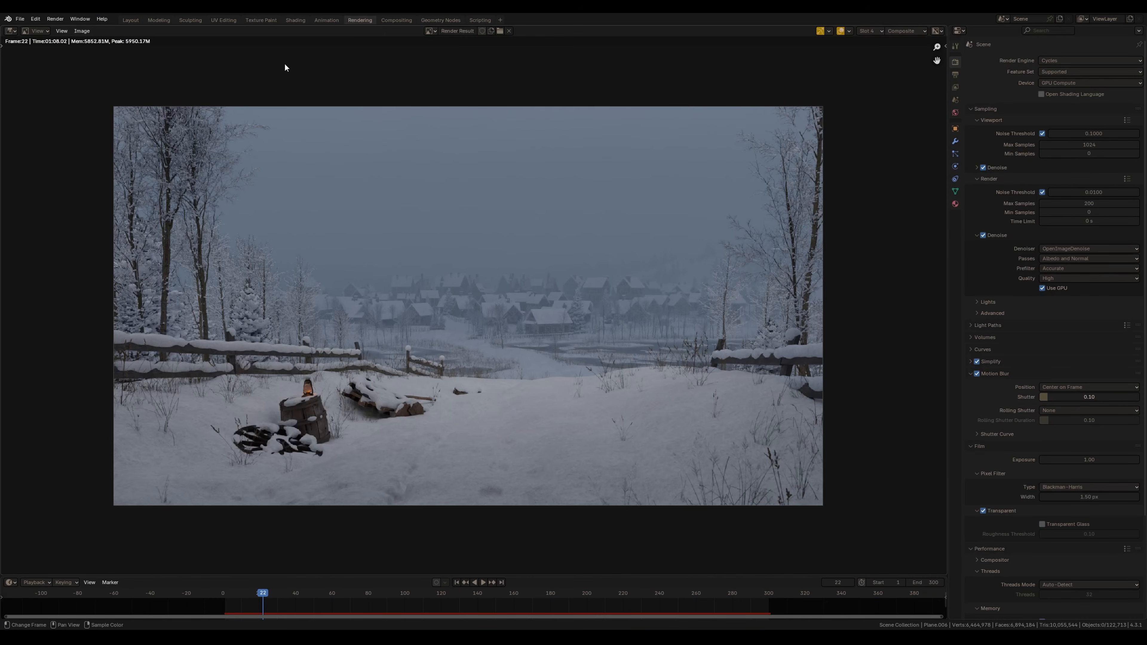
pyautogui.moveTo(433, 337); pyautogui.dragTo(476, 339, button='middle')
pyautogui.keyDown('ctrl'); pyautogui.moveTo(476, 339); pyautogui.dragTo(476, 322, button='middle'); pyautogui.keyUp('ctrl')
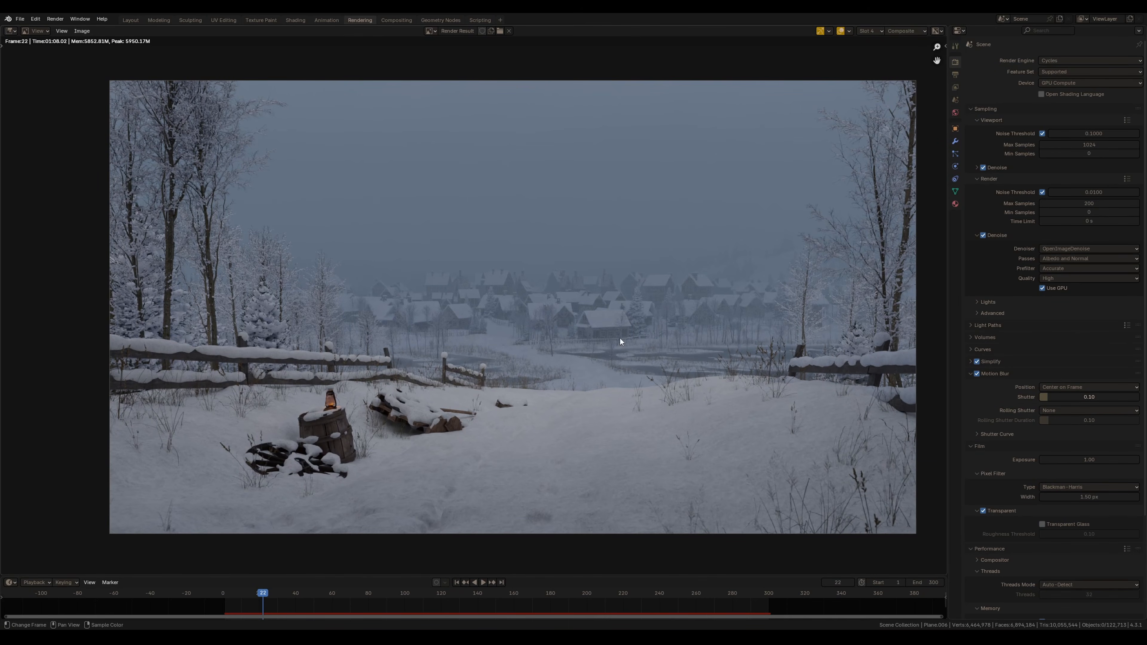
pyautogui.moveTo(487, 355); pyautogui.dragTo(470, 341, button='middle')
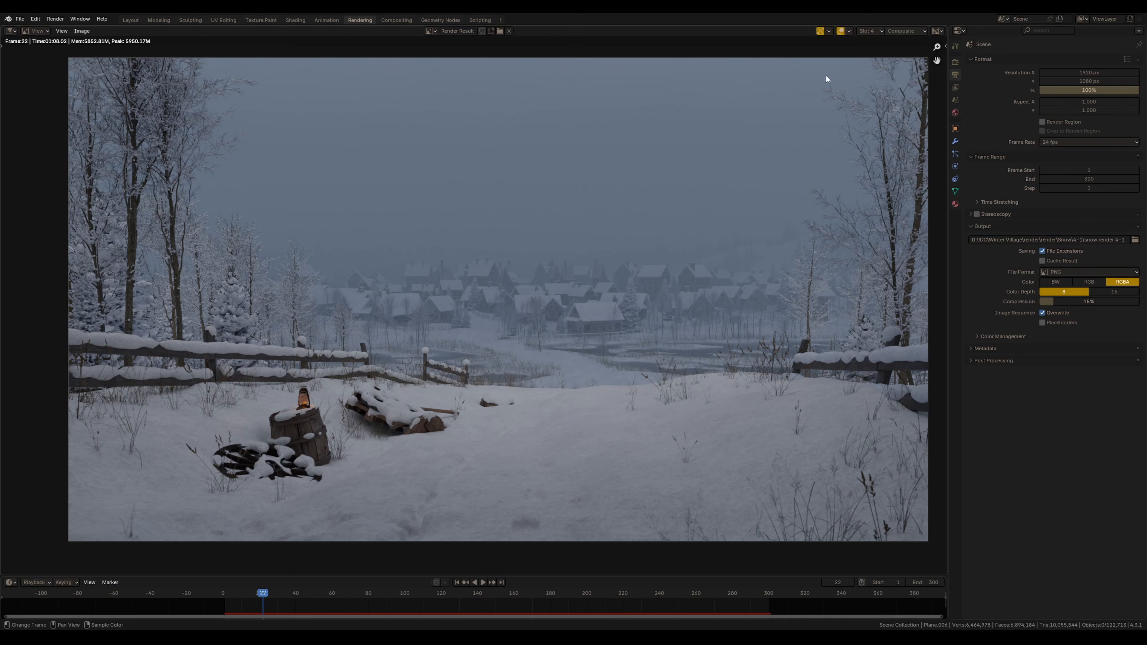
# Switch the render result view to an empty render slot
pyautogui.click(870, 30)
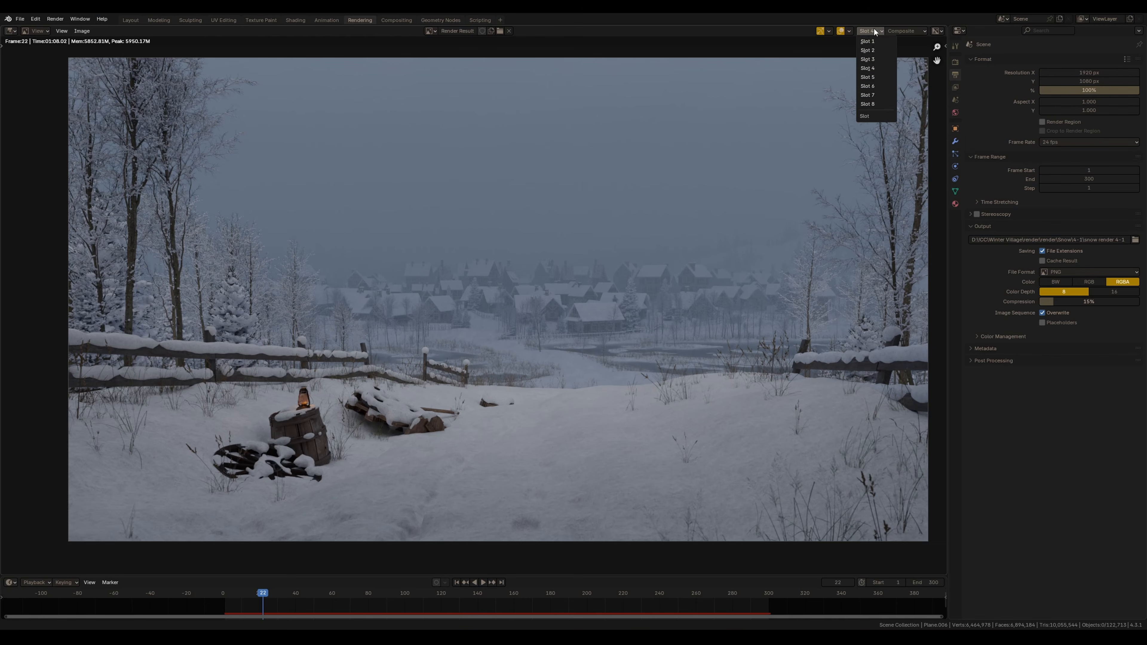
pyautogui.click(874, 77)
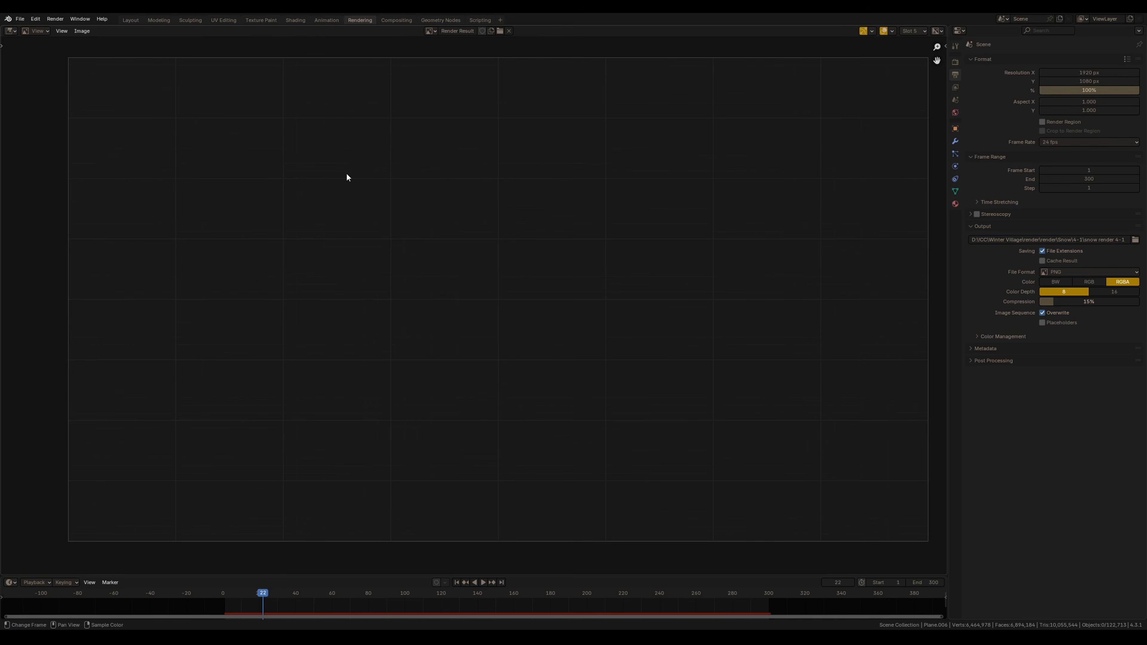
pyautogui.click(131, 20)
# Set the render max samples to 24 and render the current frame of the snow-only pass
pyautogui.keyDown('shift'); pyautogui.moveTo(699, 334); pyautogui.dragTo(720, 208, button='middle'); pyautogui.keyUp('shift')
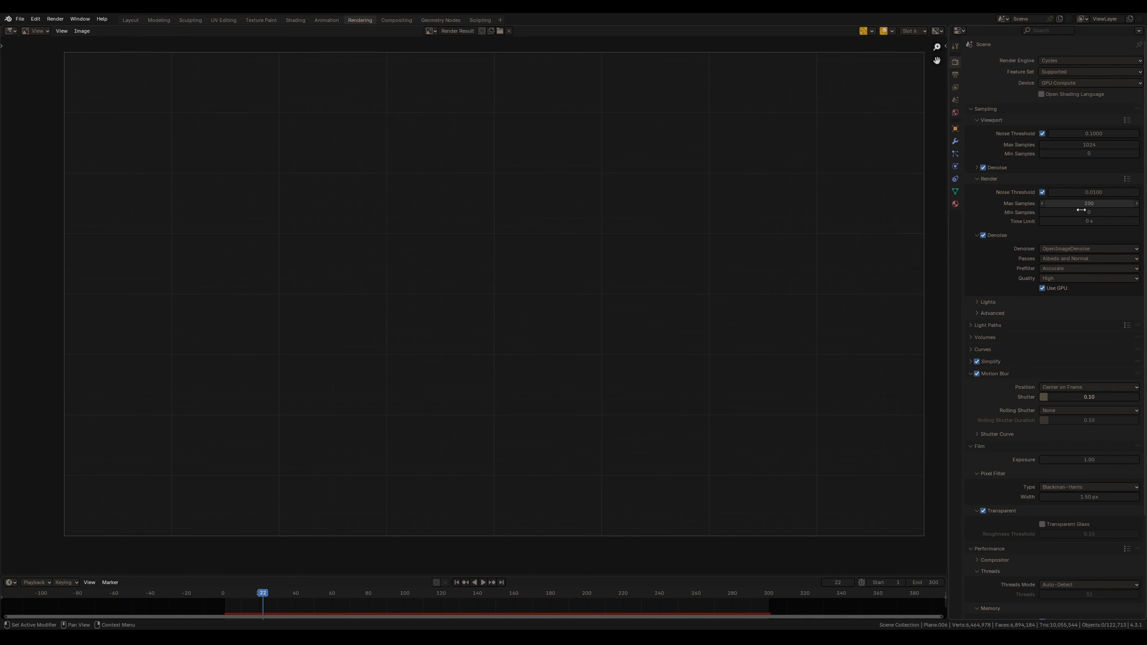
pyautogui.click(1088, 205)
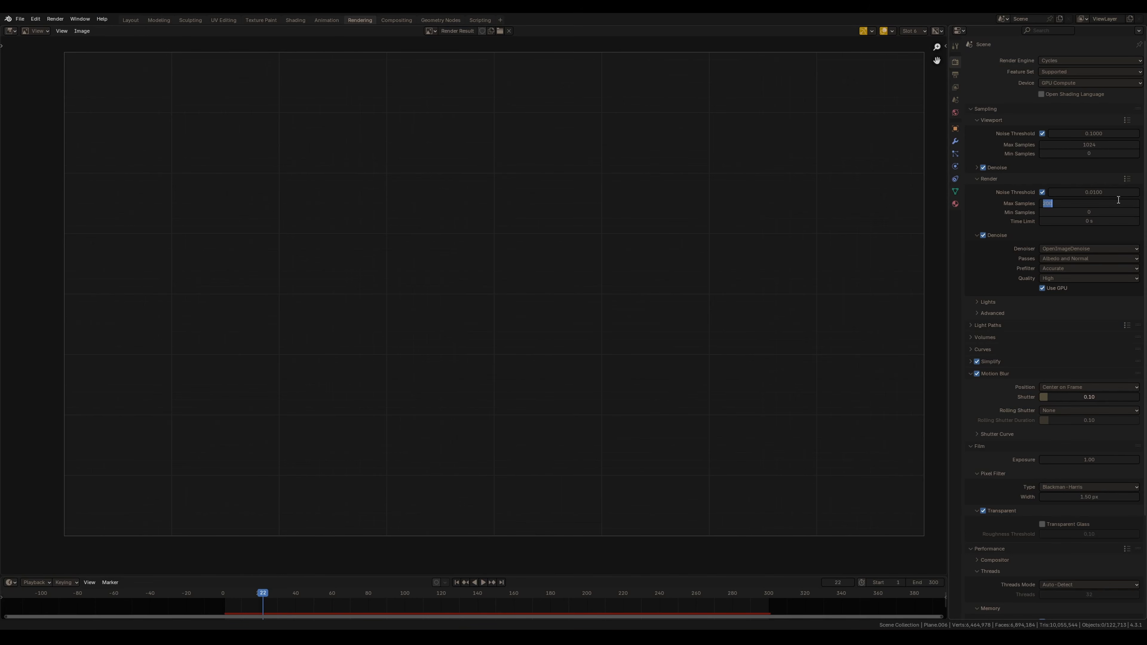
pyautogui.write('24')
pyautogui.press('Return')
pyautogui.press('F12')
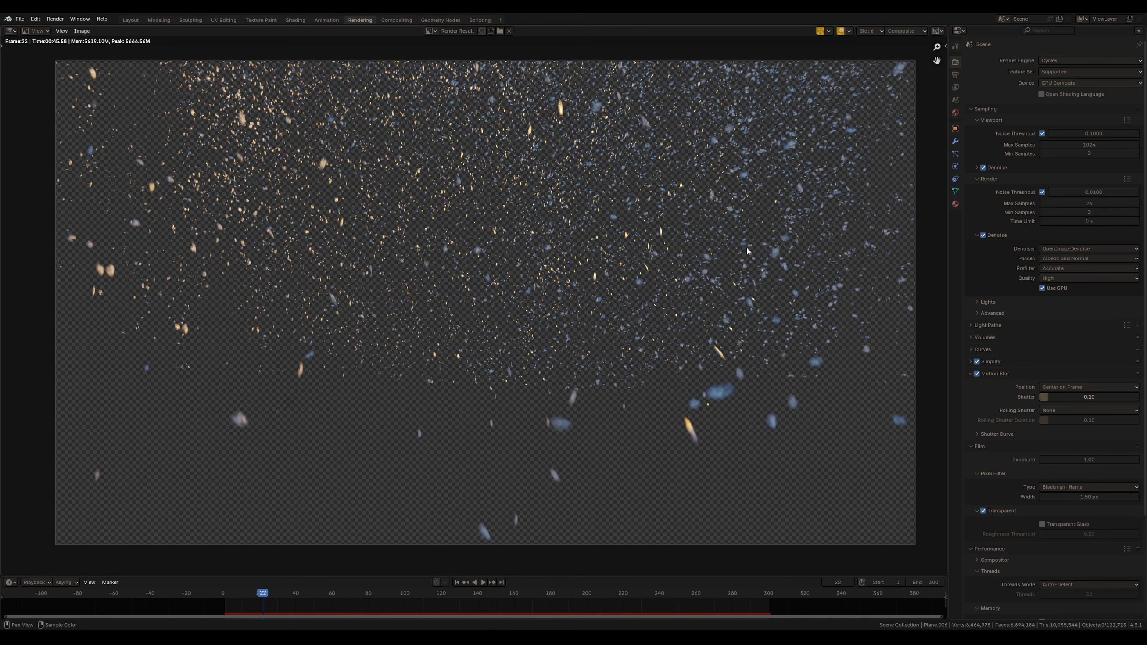
# Save the blend file
pyautogui.scroll(-6, 999, 342)
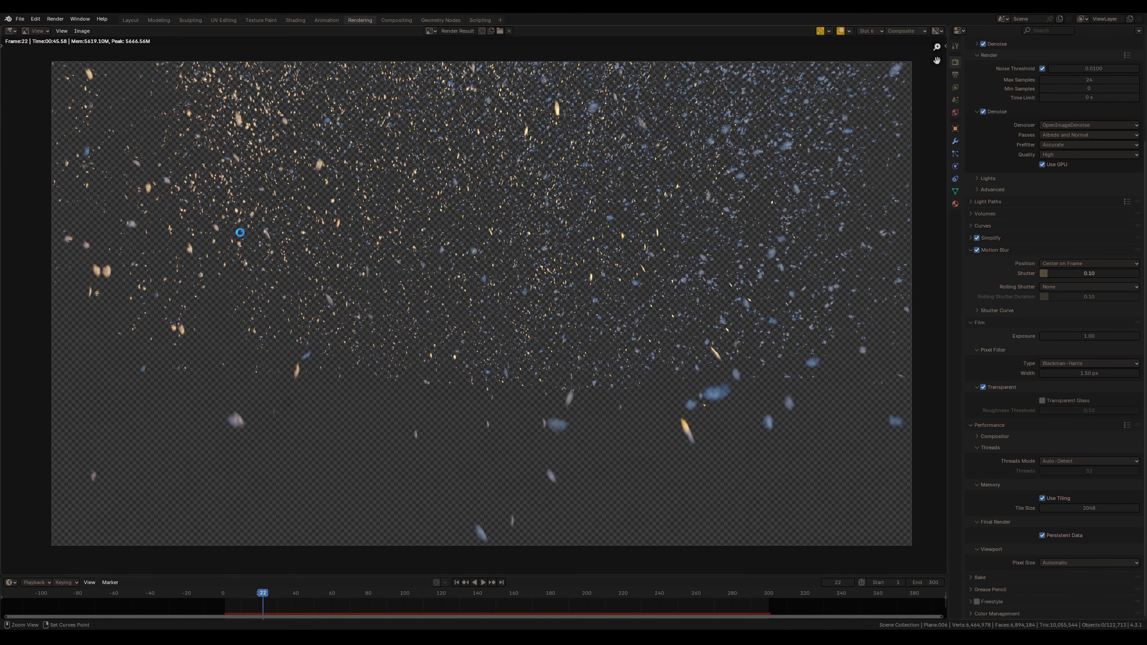
pyautogui.hotkey('ctrl', 's')
# Open the render view and start rendering the snow animation sequence
pyautogui.click(55, 18)
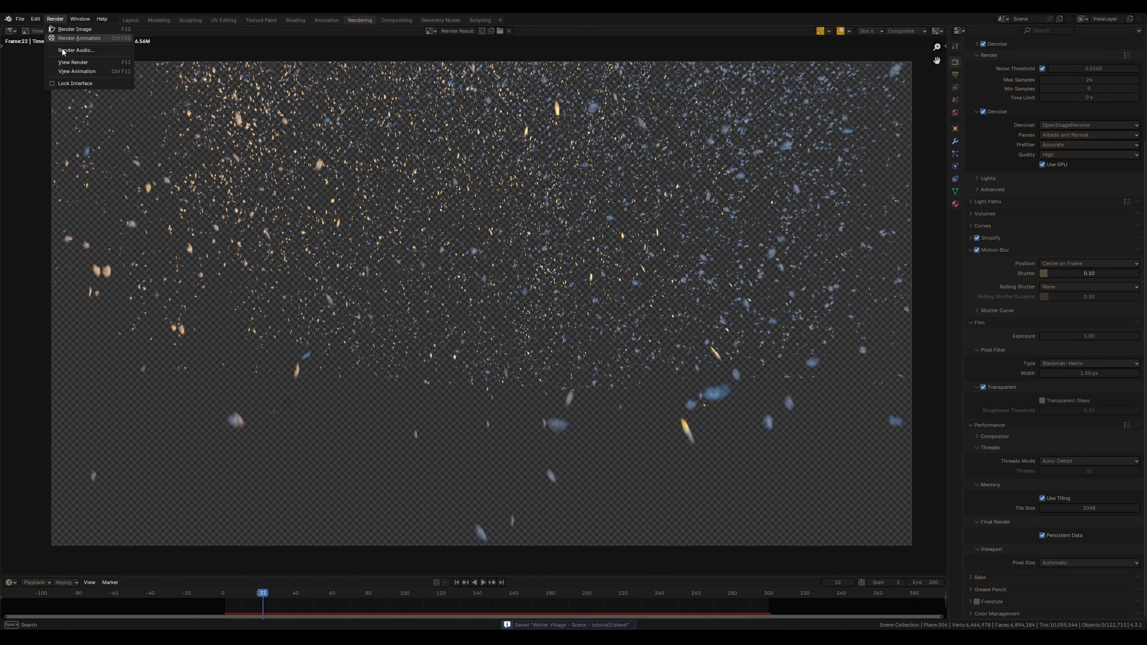
pyautogui.click(76, 62)
pyautogui.hotkey('ctrl', 'F12')
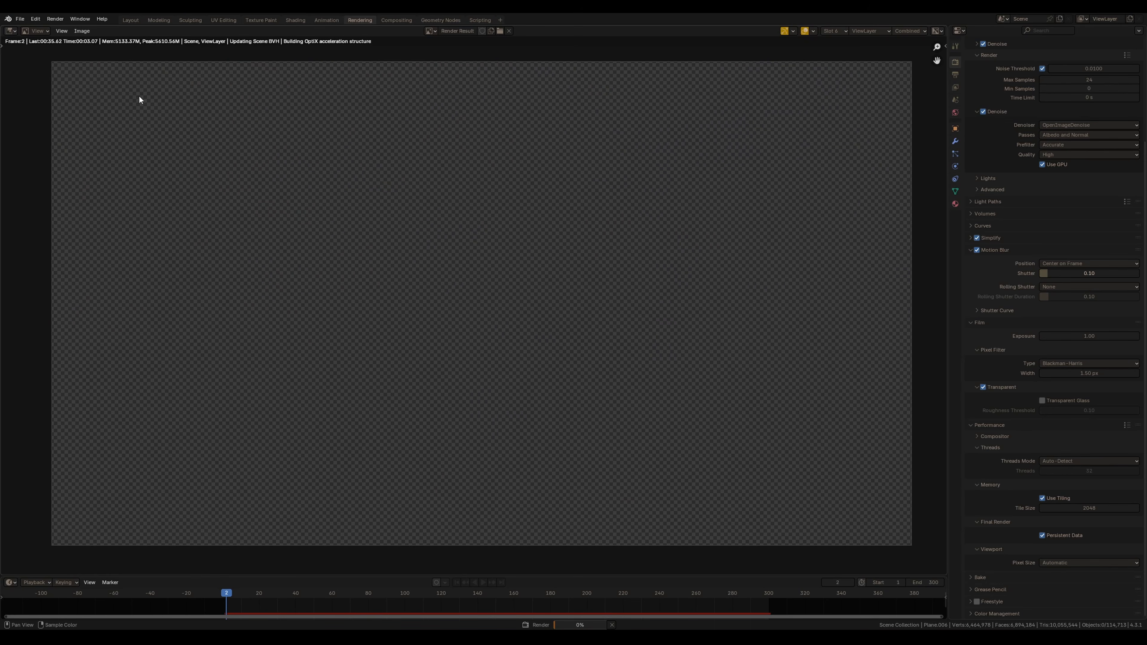
pyautogui.click(434, 637)
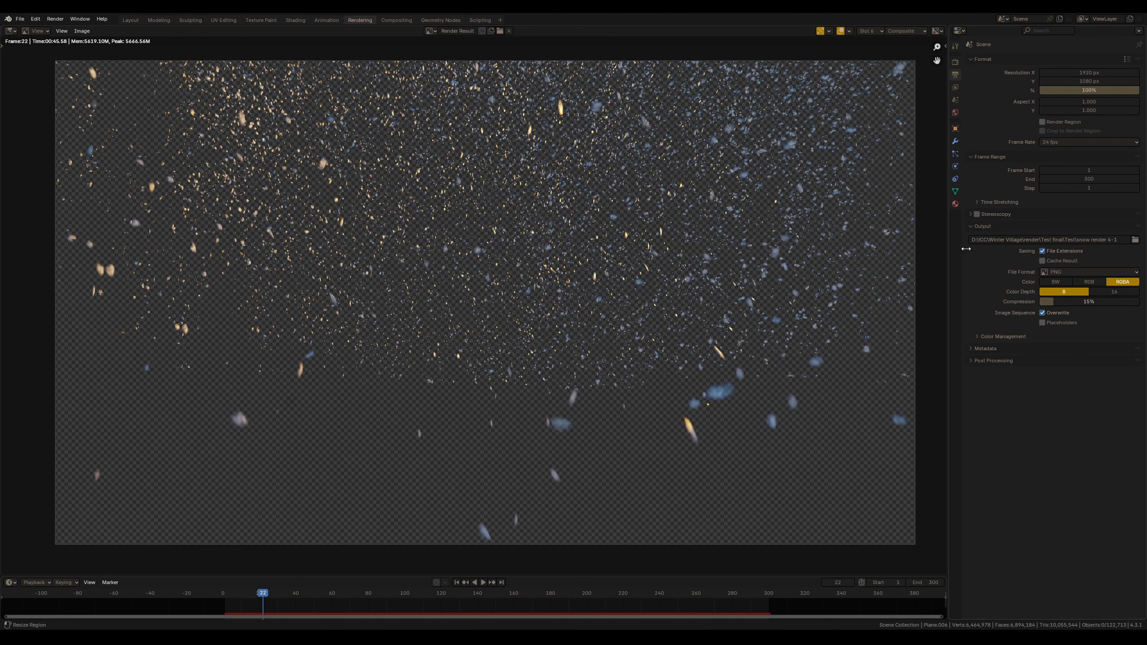
# Examine the output file format options for the rendered sequence
pyautogui.click(1100, 273)
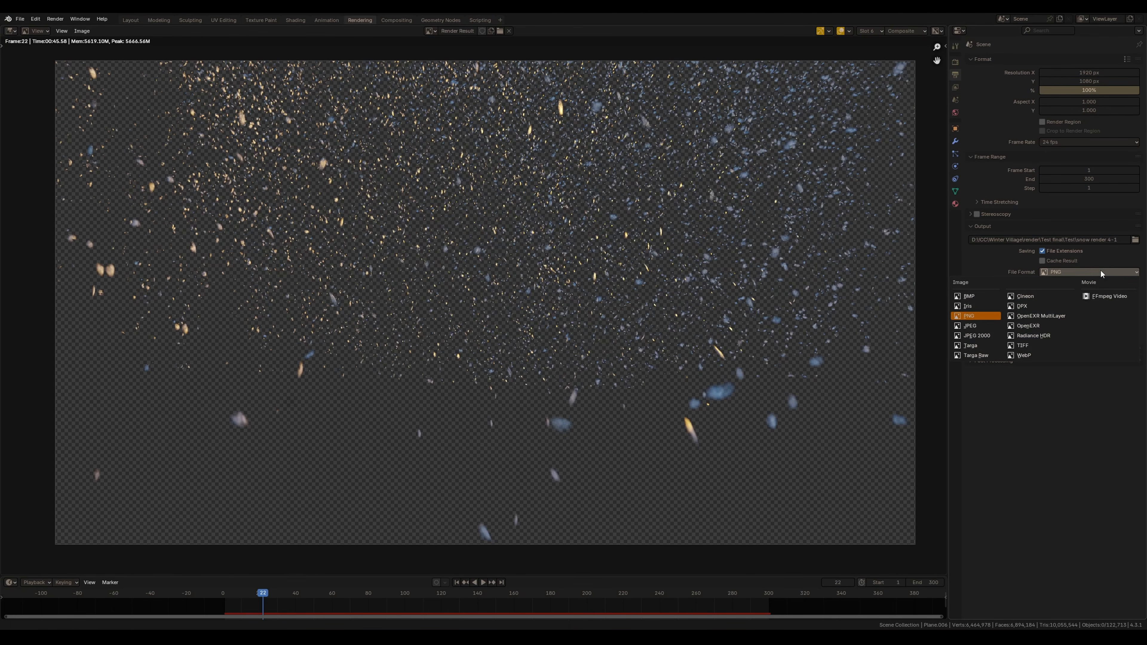
pyautogui.click(975, 316)
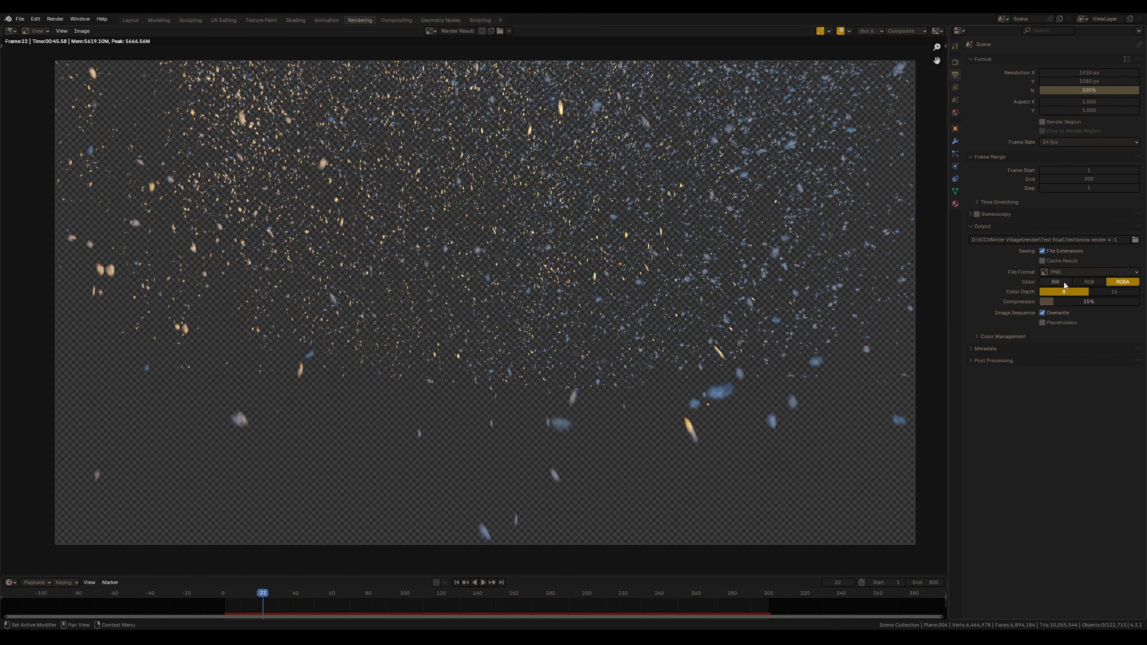
pyautogui.click(1081, 271)
pyautogui.click(1071, 273)
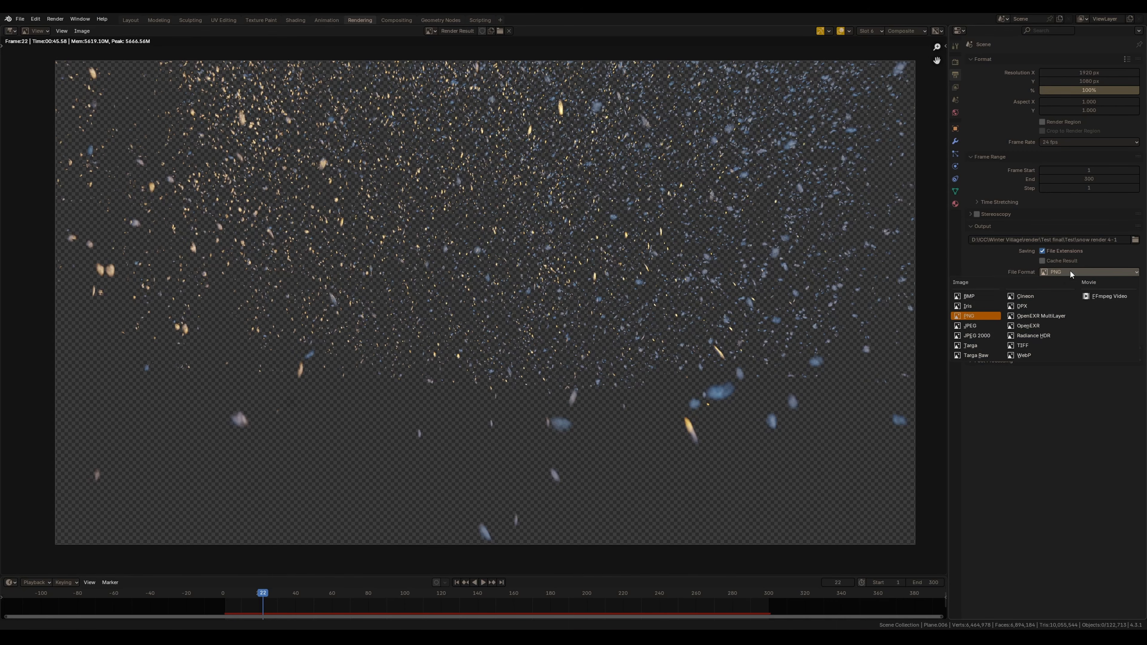
pyautogui.click(1073, 271)
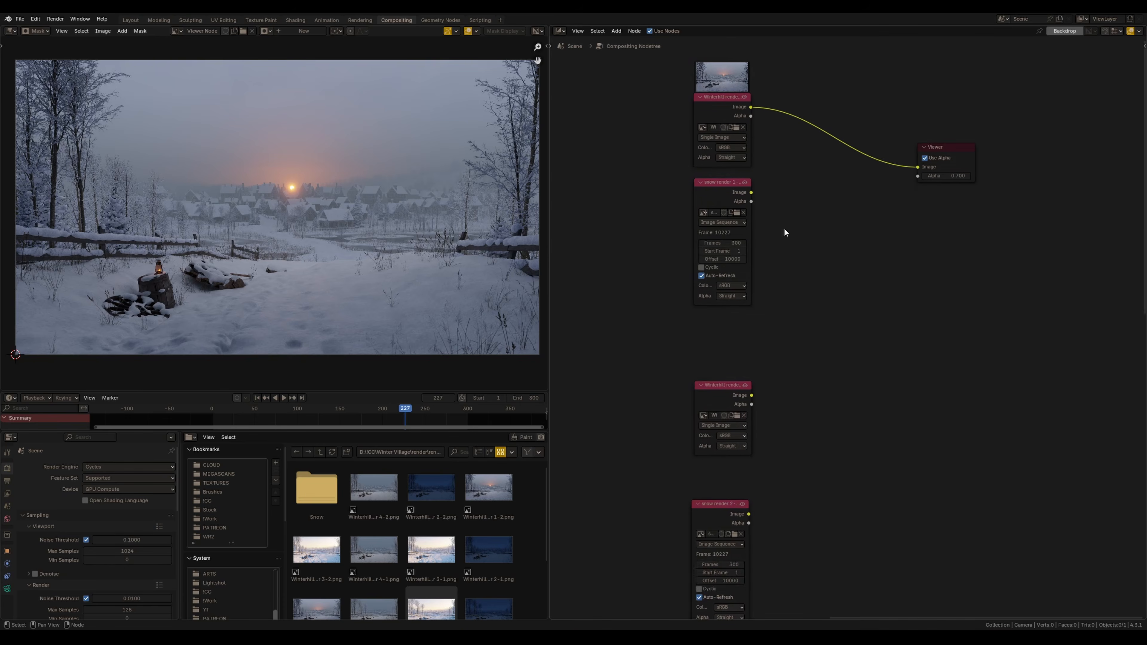
pyautogui.moveTo(717, 191); pyautogui.dragTo(705, 308, button='middle')
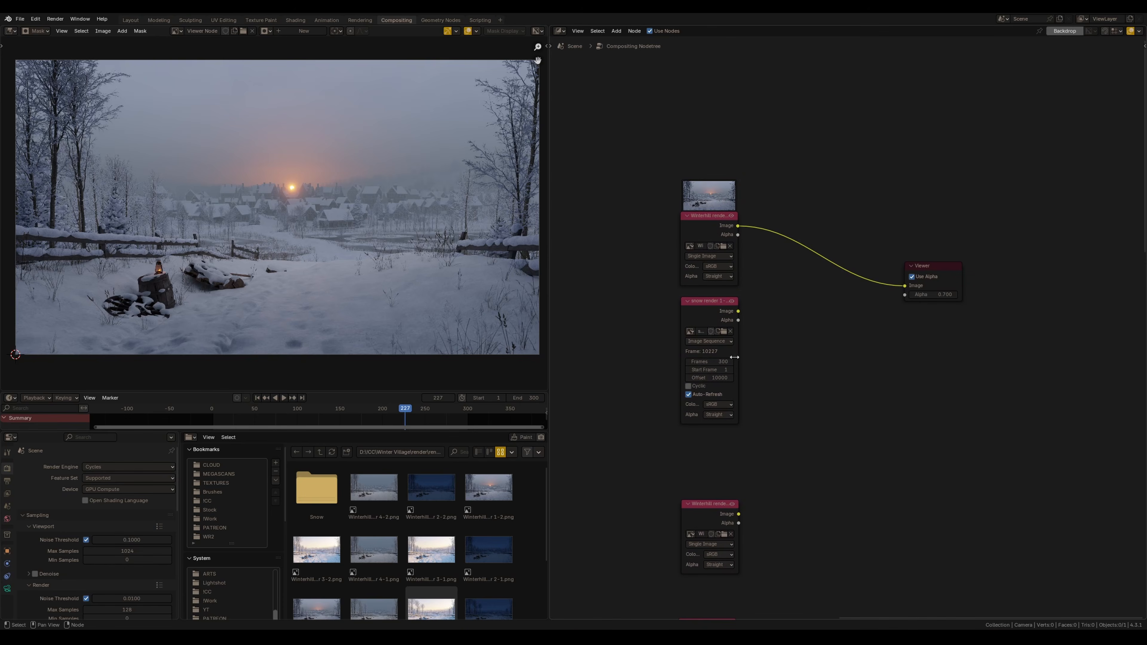
# Rearrange the village render and snow sequence image nodes in the compositor
pyautogui.keyDown('ctrl'); pyautogui.keyDown('shift'); pyautogui.click(707, 314); pyautogui.keyUp('shift'); pyautogui.keyUp('ctrl')
pyautogui.moveTo(725, 346); pyautogui.dragTo(688, 104, button='middle')
pyautogui.keyDown('ctrl'); pyautogui.keyDown('shift'); pyautogui.click(663, 294); pyautogui.keyUp('shift'); pyautogui.keyUp('ctrl')
pyautogui.keyDown('ctrl'); pyautogui.keyDown('shift'); pyautogui.click(666, 399); pyautogui.keyUp('shift'); pyautogui.keyUp('ctrl')
pyautogui.moveTo(665, 399); pyautogui.dragTo(697, 244, button='middle')
pyautogui.moveTo(622, 508); pyautogui.dragTo(650, 343, button='middle')
pyautogui.keyDown('ctrl'); pyautogui.keyDown('shift'); pyautogui.click(680, 298); pyautogui.keyUp('shift'); pyautogui.keyUp('ctrl')
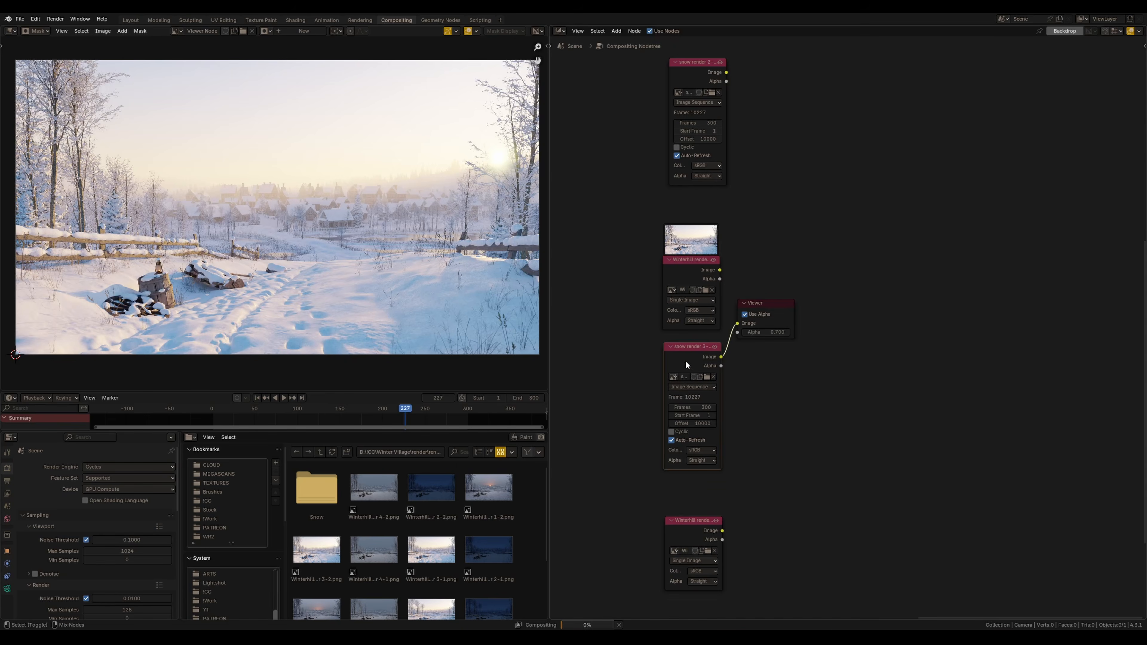
# Group the village render and snow sequence image nodes together inside a frame
pyautogui.keyDown('ctrl'); pyautogui.keyDown('shift'); pyautogui.click(683, 382); pyautogui.keyUp('shift'); pyautogui.keyUp('ctrl')
pyautogui.moveTo(683, 381); pyautogui.dragTo(687, 288, button='middle')
pyautogui.moveTo(688, 432); pyautogui.dragTo(681, 393, button='middle')
pyautogui.keyDown('ctrl'); pyautogui.keyDown('shift'); pyautogui.click(681, 392); pyautogui.keyUp('shift'); pyautogui.keyUp('ctrl')
pyautogui.moveTo(683, 485); pyautogui.dragTo(687, 232, button='middle')
pyautogui.keyDown('ctrl'); pyautogui.keyDown('shift'); pyautogui.click(672, 407); pyautogui.keyUp('shift'); pyautogui.keyUp('ctrl')
pyautogui.moveTo(736, 189); pyautogui.dragTo(680, 345)
pyautogui.moveTo(737, 188); pyautogui.dragTo(679, 342)
pyautogui.hotkey('ctrl', 'j')
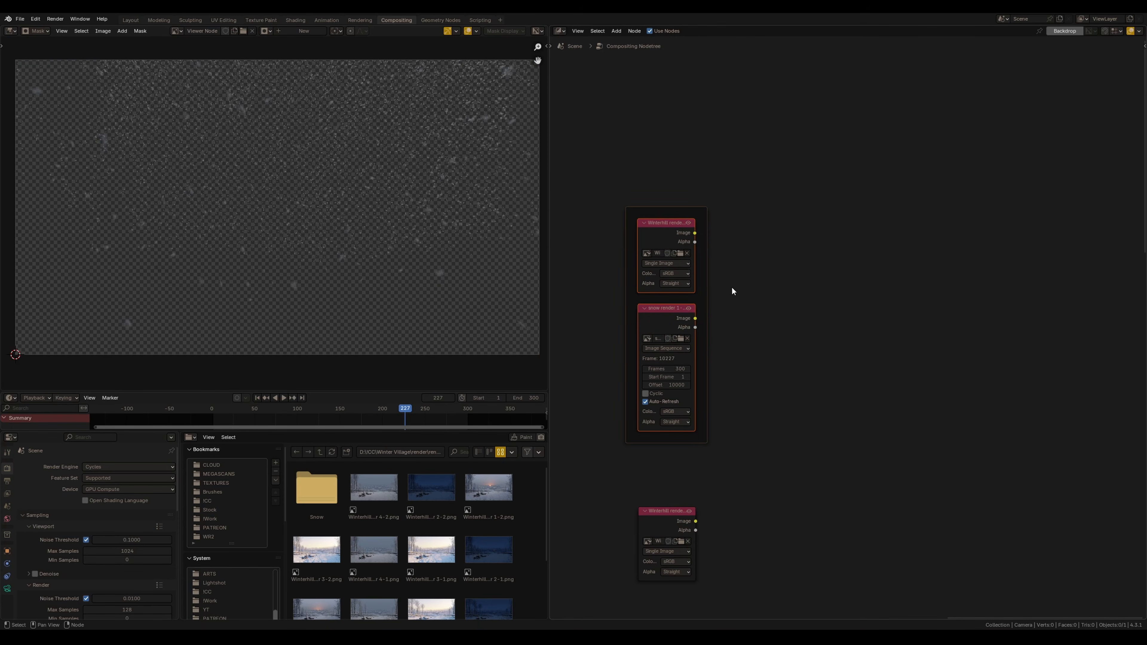
# Connect the sunset village render's image output to the Viewer node
pyautogui.keyDown('ctrl'); pyautogui.keyDown('shift'); pyautogui.click(675, 252); pyautogui.keyUp('shift'); pyautogui.keyUp('ctrl')
pyautogui.moveTo(744, 176); pyautogui.dragTo(904, 303)
pyautogui.moveTo(772, 309)
pyautogui.mouseDown(button='middle')
pyautogui.moveTo(766, 324)
pyautogui.moveTo(758, 295)
pyautogui.mouseUp(button='middle')
pyautogui.scroll(1, 715, 317)
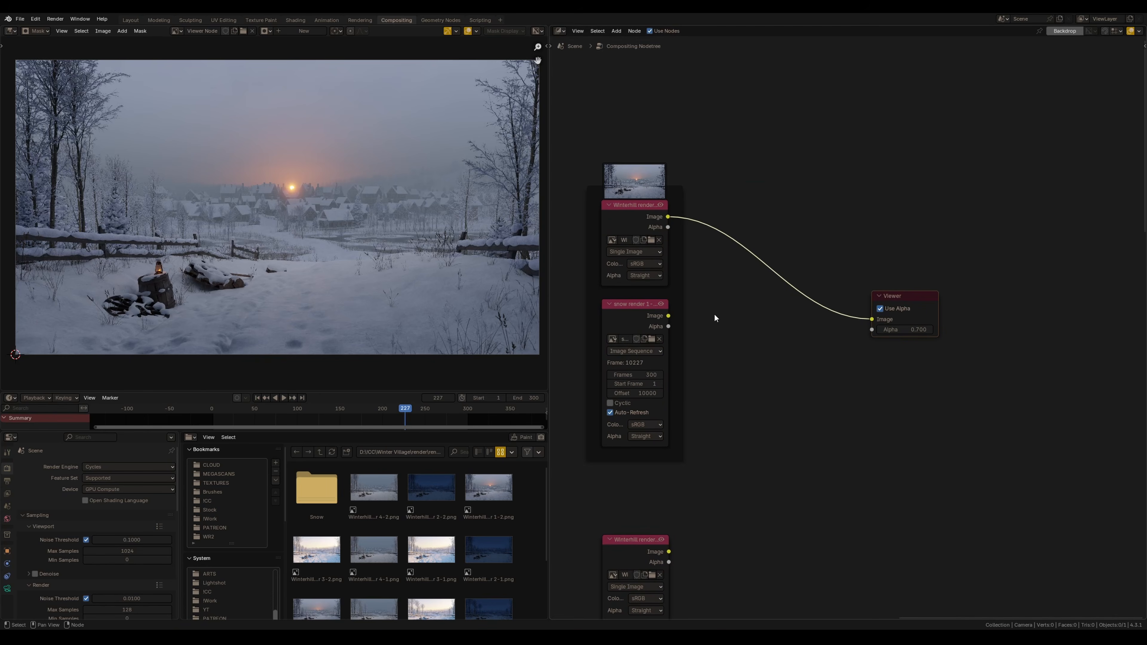
# Insert an Alpha Over node before the Viewer and plug the snow sequence into its foreground input
pyautogui.click(760, 398)
pyautogui.hotkey('shift', 'a')
pyautogui.click(739, 380)
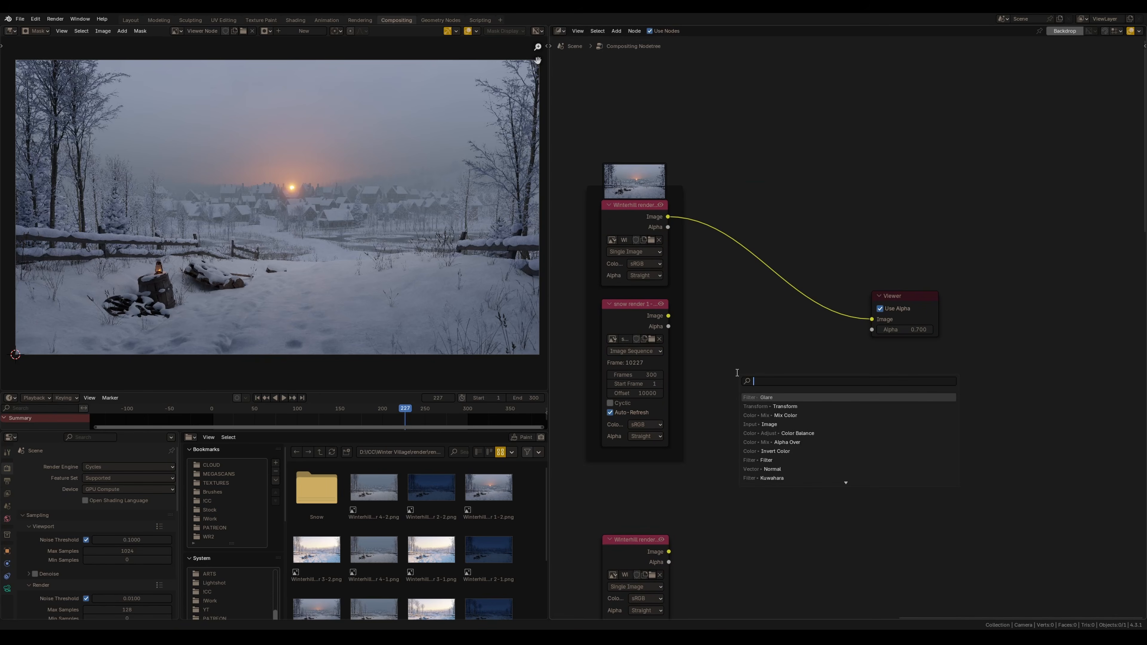
pyautogui.write('a')
pyautogui.press('Down')
pyautogui.press('Return')
pyautogui.click(723, 298)
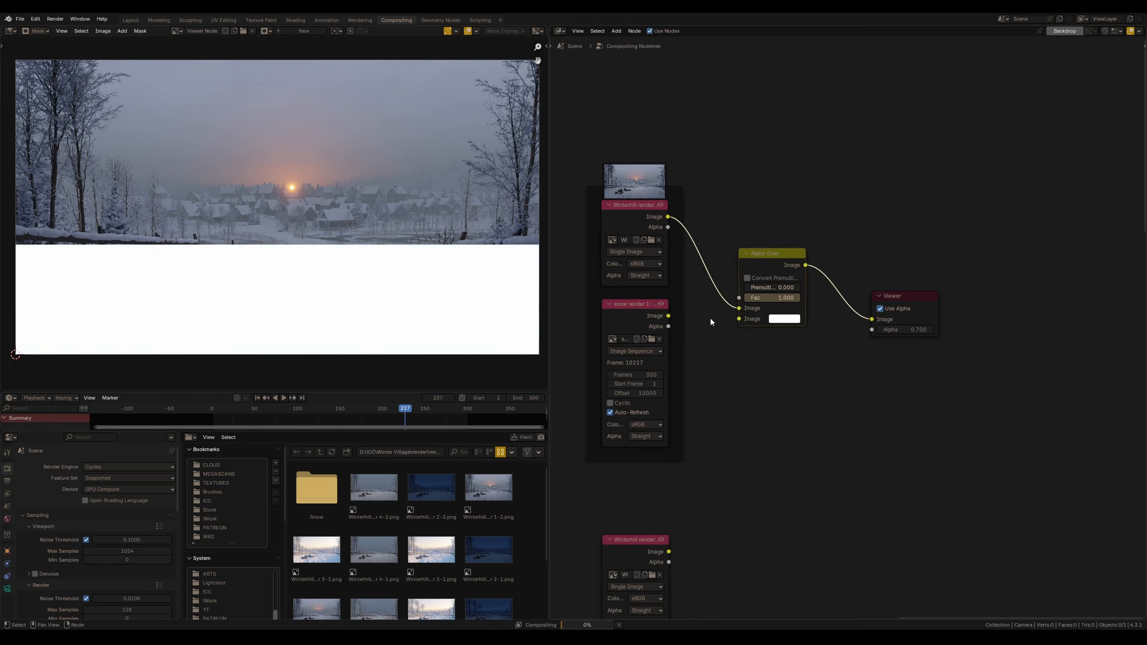
pyautogui.moveTo(669, 315); pyautogui.dragTo(739, 319)
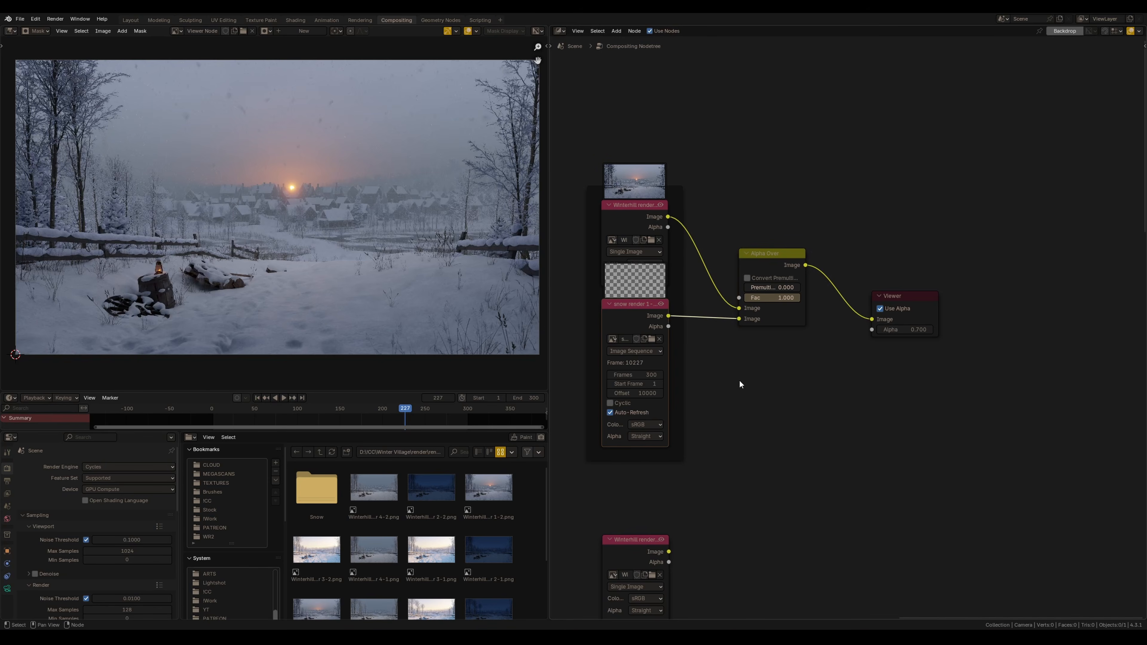
# Jump to the first frame and play back the composite preview
pyautogui.hotkey('shift', 'Left')
pyautogui.press('space')
pyautogui.press('space')
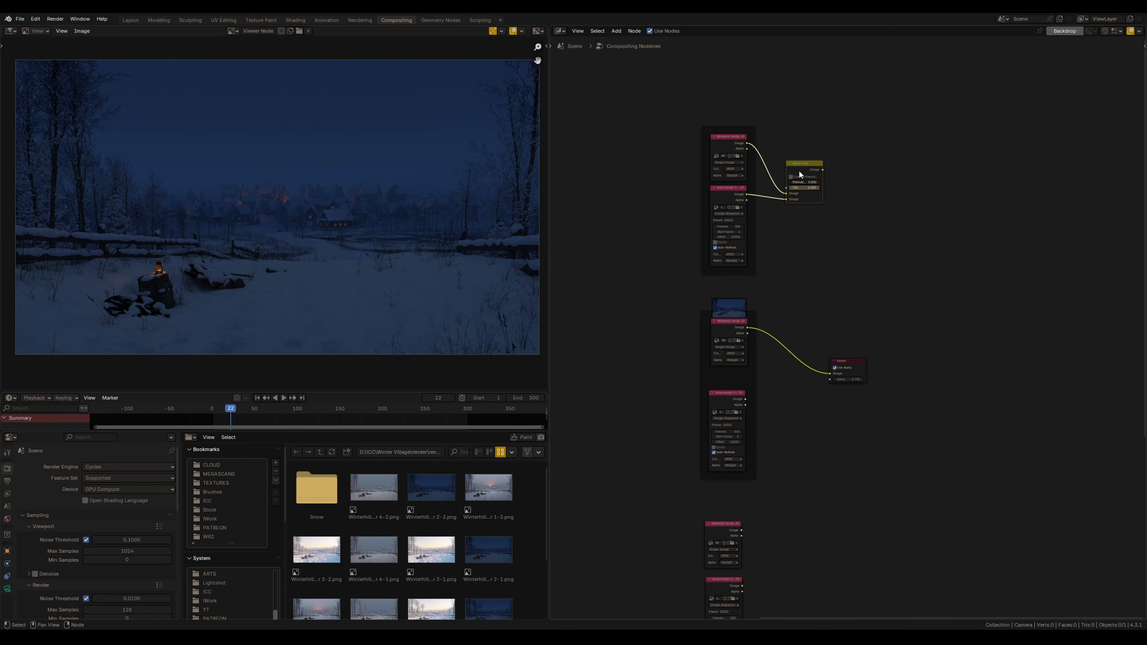
# Link the night village render and its snow sequence through an Alpha Over node to the Viewer
pyautogui.moveTo(800, 175); pyautogui.dragTo(791, 358)
pyautogui.scroll(4, 786, 362)
pyautogui.moveTo(783, 367); pyautogui.dragTo(826, 294, button='middle')
pyautogui.moveTo(658, 417); pyautogui.dragTo(728, 381)
pyautogui.moveTo(790, 325); pyautogui.dragTo(790, 327)
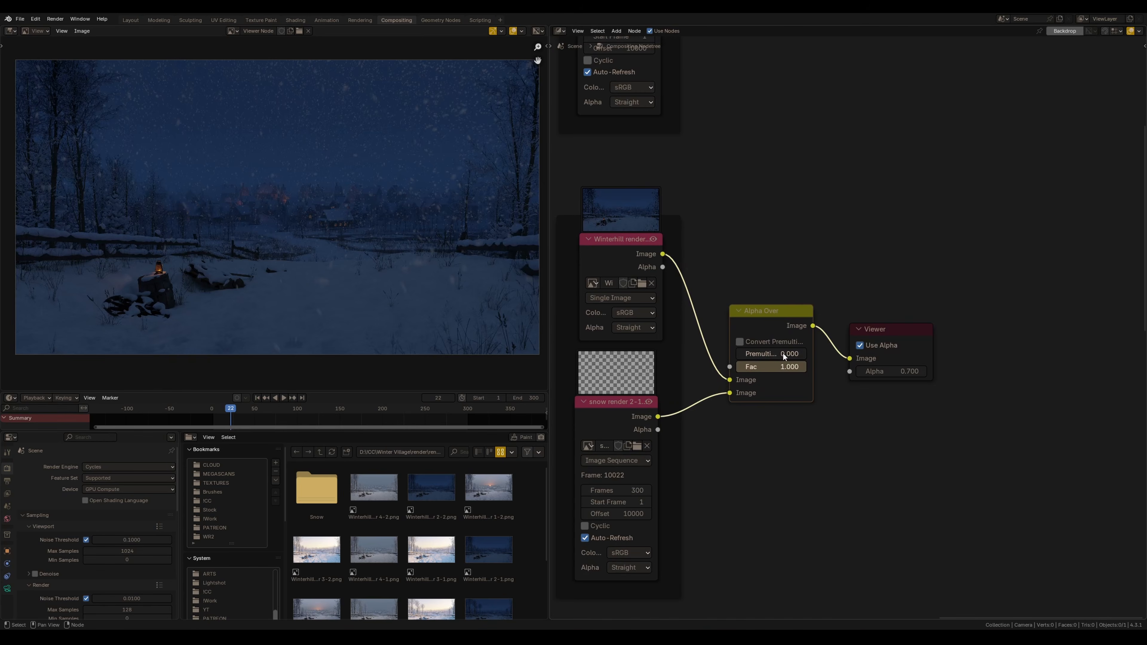
pyautogui.moveTo(787, 372); pyautogui.dragTo(854, 324, button='middle')
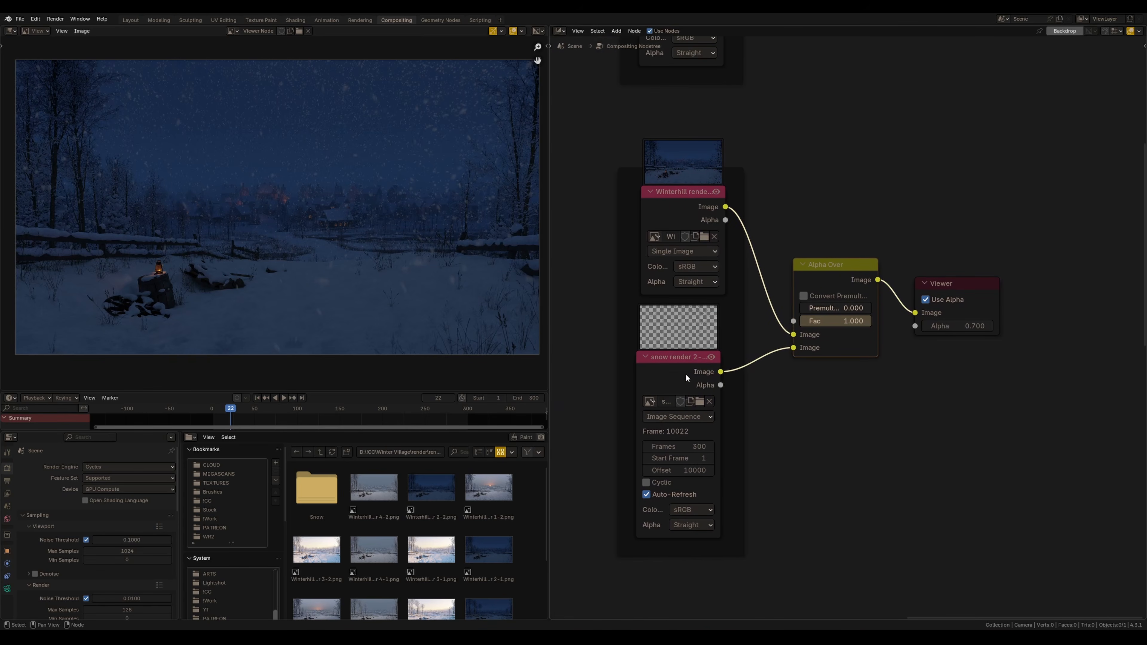
pyautogui.click(707, 354)
pyautogui.moveTo(721, 319); pyautogui.dragTo(678, 324, button='middle')
pyautogui.moveTo(719, 220); pyautogui.dragTo(924, 340)
pyautogui.press('g')
pyautogui.click(802, 422)
# Add a Color Balance node between the snow sequence and the Alpha Over node
pyautogui.hotkey('shift', 'a')
pyautogui.write('col')
pyautogui.press('Down')
pyautogui.press('Down')
pyautogui.press('Down')
pyautogui.press('Down')
pyautogui.press('Down')
pyautogui.press('Down')
pyautogui.press('Return')
pyautogui.click(653, 355)
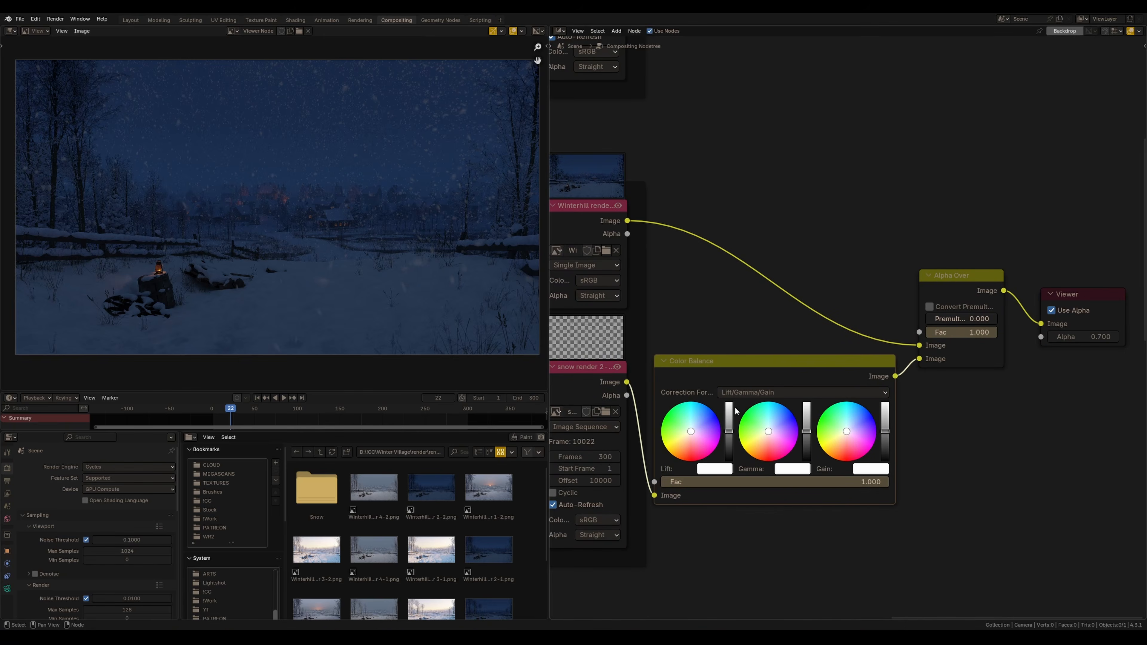
# Tint the Color Balance lift and gain slightly blue, then preview the playback
pyautogui.scroll(1, 819, 506)
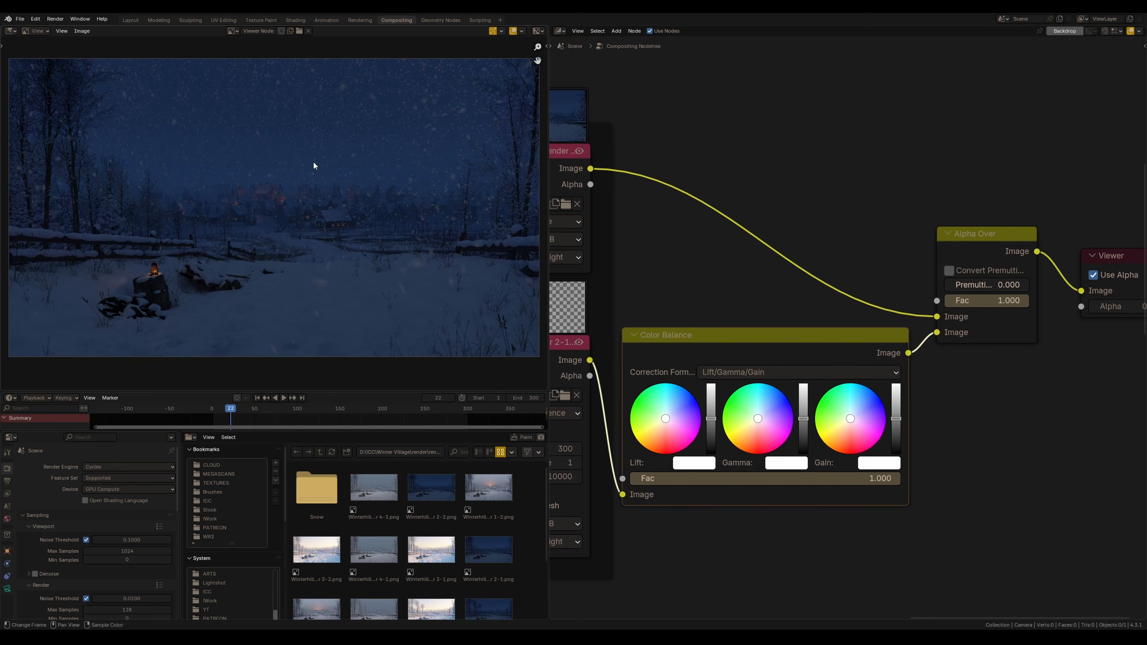
pyautogui.moveTo(857, 418); pyautogui.dragTo(856, 412)
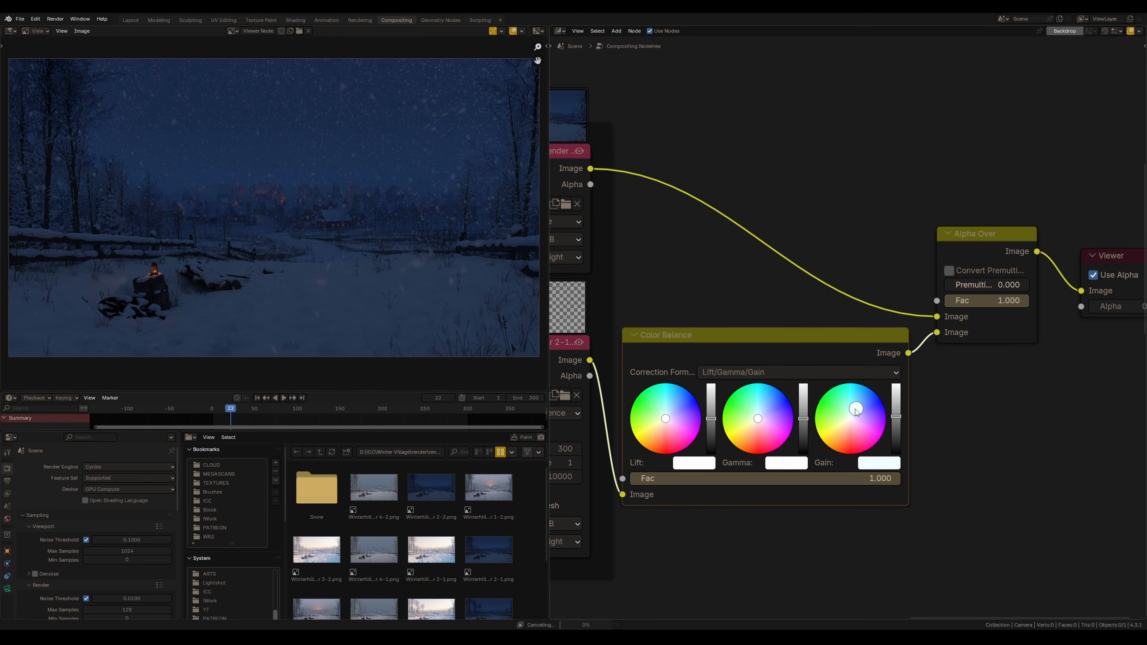
pyautogui.moveTo(667, 419); pyautogui.dragTo(670, 415)
pyautogui.moveTo(896, 417)
pyautogui.mouseDown()
pyautogui.moveTo(897, 429)
pyautogui.moveTo(896, 418)
pyautogui.mouseUp()
pyautogui.press('space')
pyautogui.press('space')
pyautogui.press('space')
pyautogui.press('space')
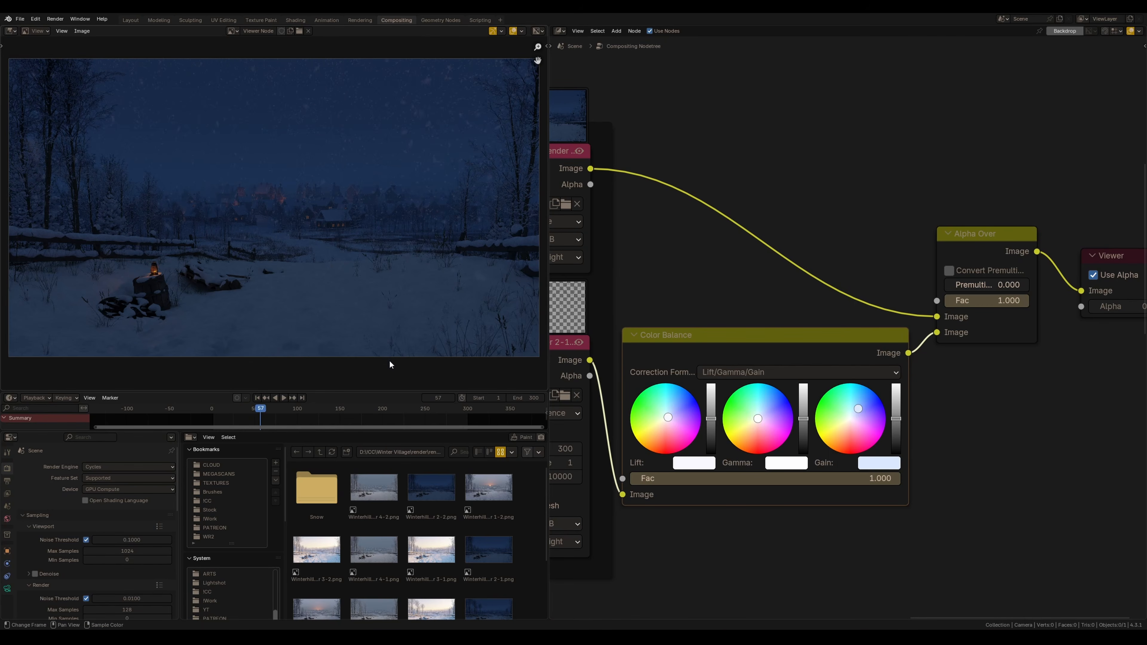
# Toggle the Color Balance node's mute to compare, and adjust its gain and gamma brightness
pyautogui.press('m')
pyautogui.press('m')
pyautogui.moveTo(733, 364); pyautogui.dragTo(731, 256, button='middle')
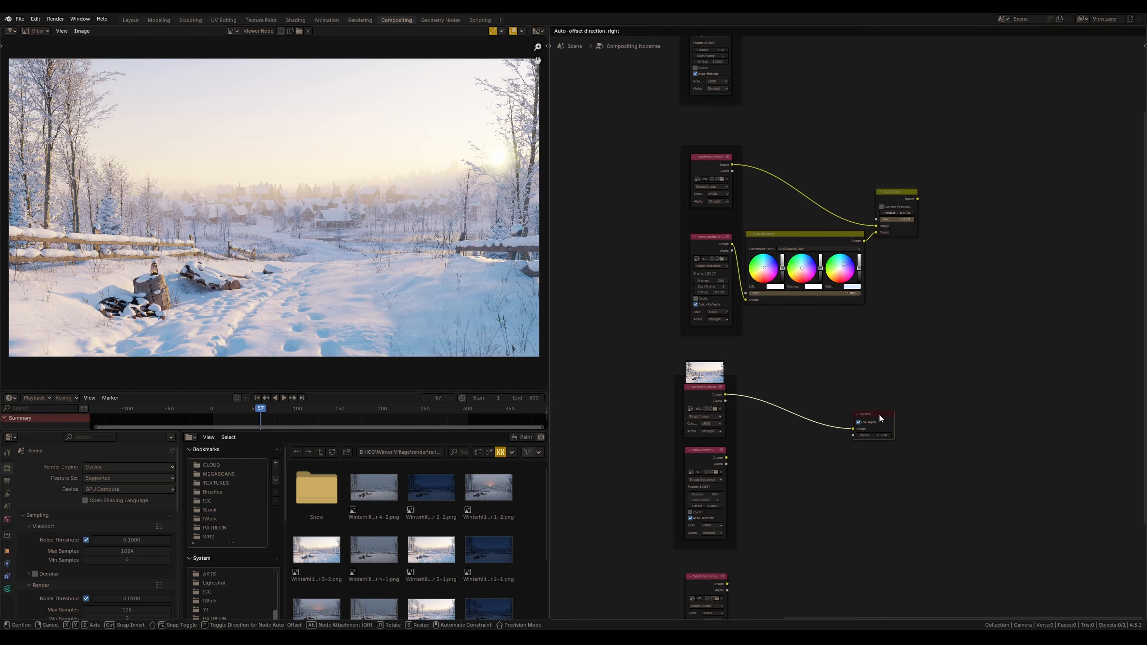
pyautogui.moveTo(881, 415); pyautogui.dragTo(881, 417)
pyautogui.moveTo(799, 444); pyautogui.dragTo(804, 434, button='middle')
# Duplicate the Alpha Over node for the morning village render and connect it with its snow sequence and the Viewer
pyautogui.click(901, 182)
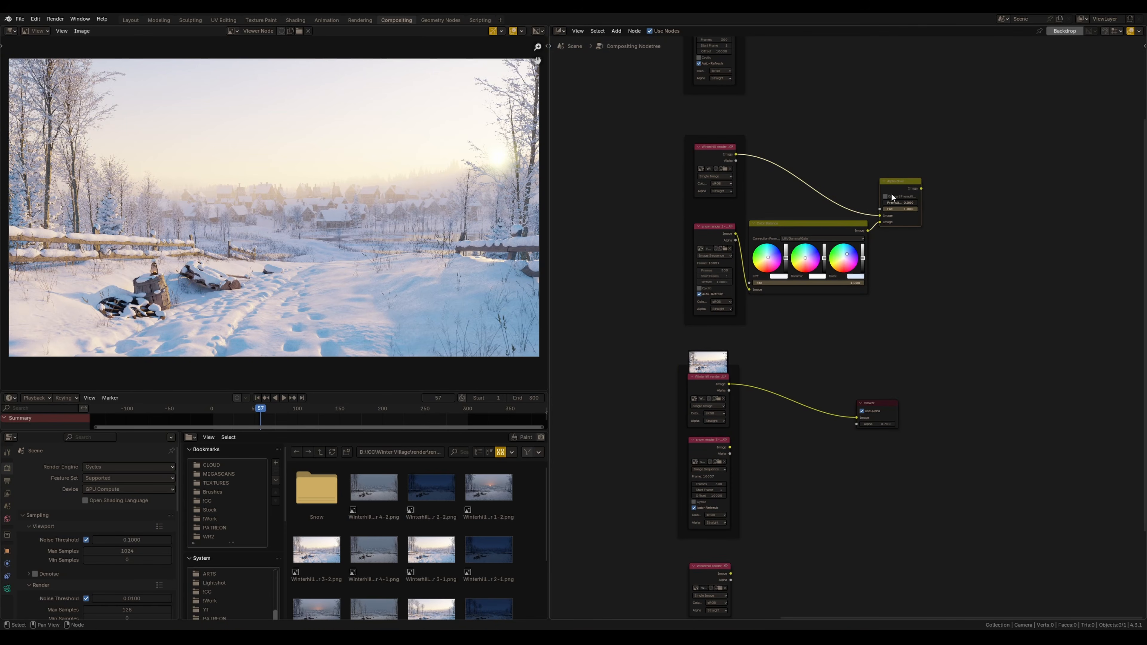
pyautogui.hotkey('shift', 'd')
pyautogui.click(780, 419)
pyautogui.moveTo(730, 447); pyautogui.dragTo(773, 436)
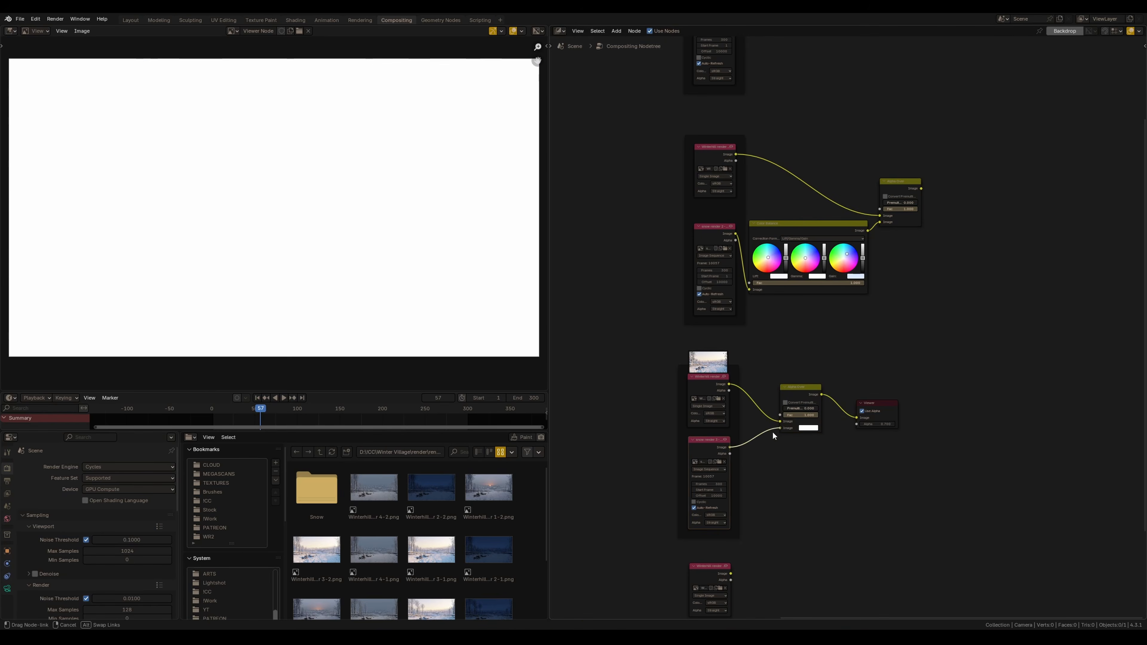
pyautogui.moveTo(799, 391); pyautogui.dragTo(780, 407)
pyautogui.moveTo(775, 486); pyautogui.dragTo(758, 425, button='middle')
# Duplicate the Alpha Over node for the cloudy village render, connect its snow sequence, and preview the playback
pyautogui.moveTo(258, 409); pyautogui.dragTo(218, 410)
pyautogui.press('space')
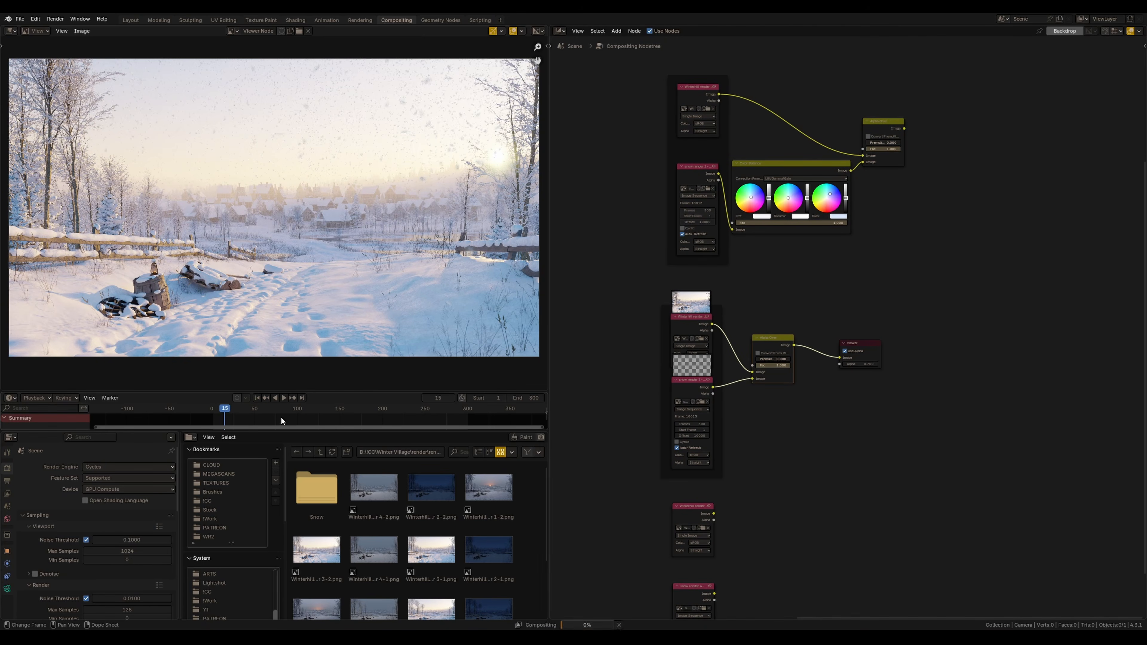
pyautogui.press('space')
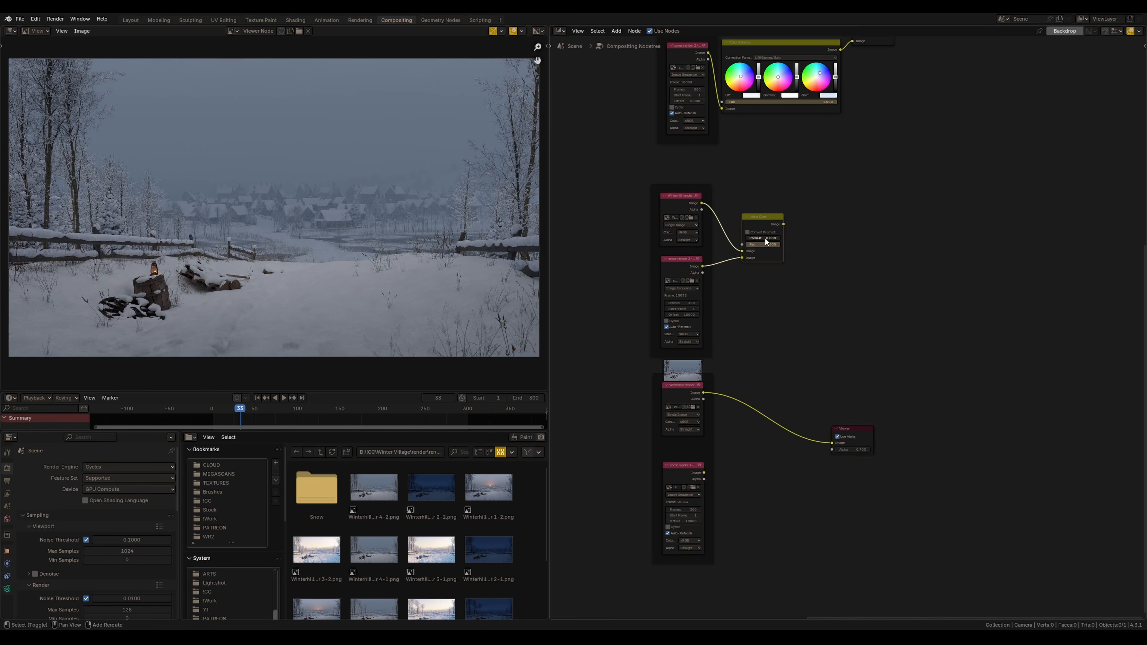
pyautogui.hotkey('shift', 'd')
pyautogui.click(707, 485)
pyautogui.moveTo(704, 473); pyautogui.dragTo(752, 438)
pyautogui.press('space')
pyautogui.press('space')
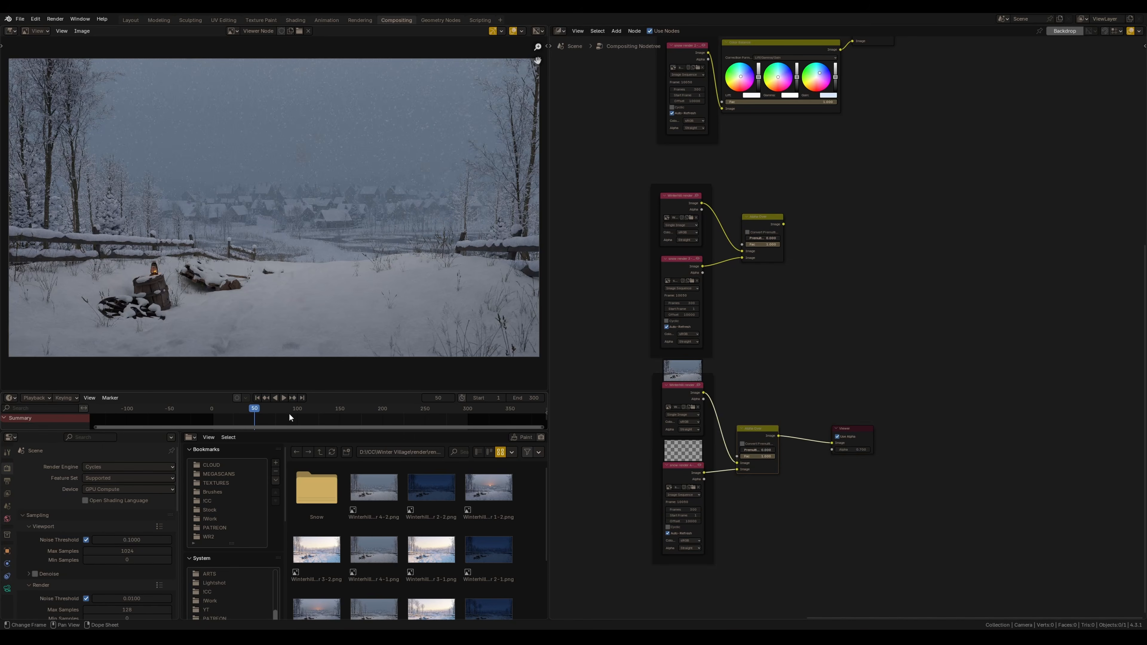
pyautogui.press('space')
pyautogui.press('space')
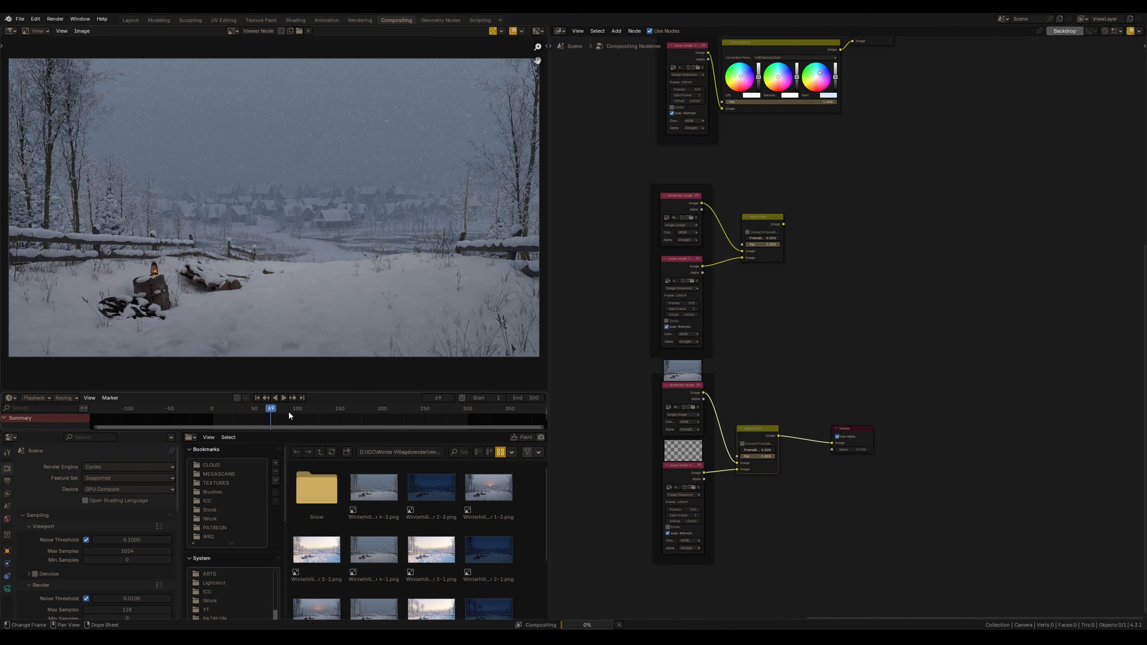
pyautogui.moveTo(817, 263)
pyautogui.mouseDown(button='middle')
pyautogui.moveTo(799, 266)
pyautogui.moveTo(814, 474)
pyautogui.mouseUp(button='middle')
pyautogui.moveTo(772, 149)
pyautogui.mouseDown(button='middle')
pyautogui.moveTo(717, 367)
pyautogui.moveTo(745, 457)
pyautogui.mouseUp(button='middle')
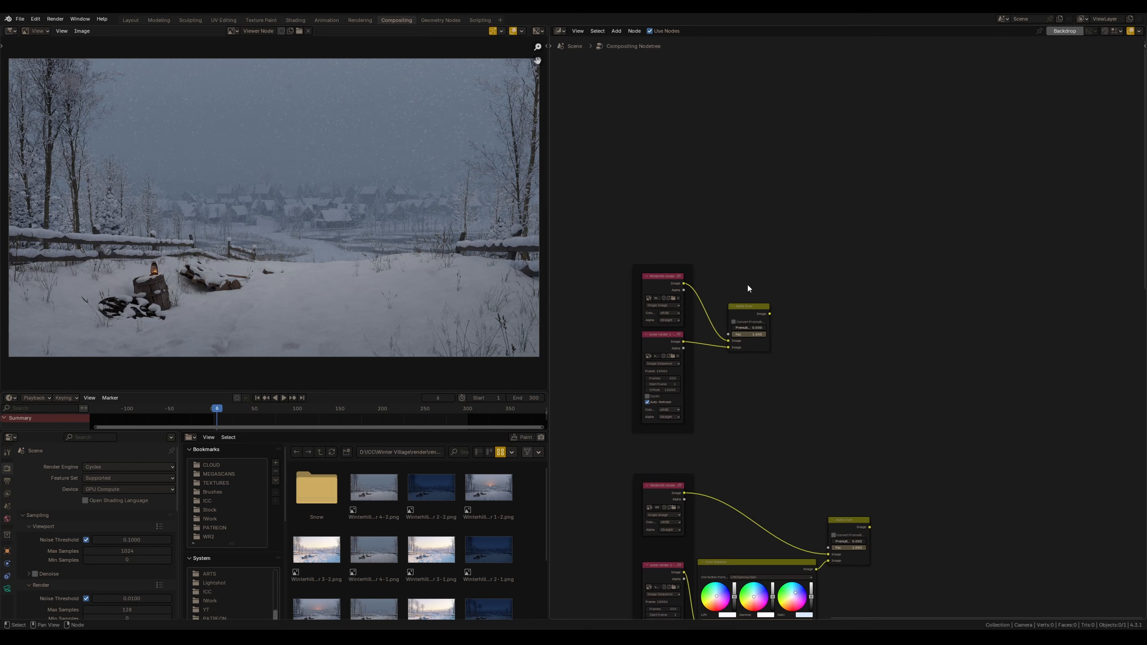
pyautogui.moveTo(754, 398); pyautogui.dragTo(788, 349, button='middle')
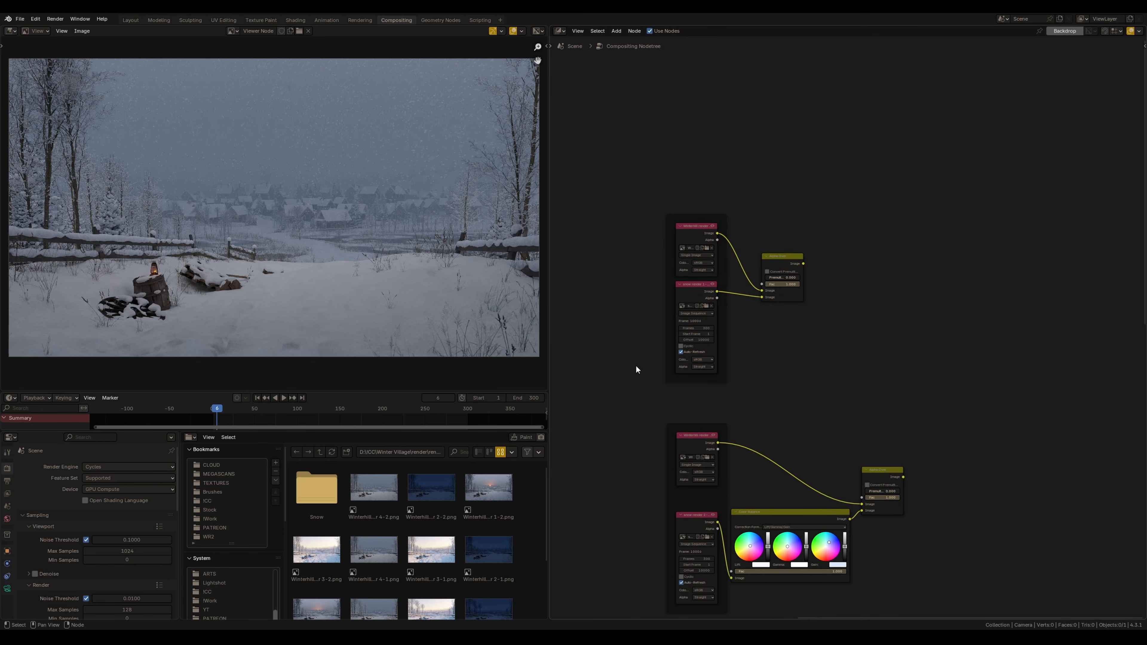
# Preview the morning village's Alpha Over composite in the Viewer
pyautogui.keyDown('ctrl'); pyautogui.keyDown('shift'); pyautogui.click(783, 271); pyautogui.keyUp('shift'); pyautogui.keyUp('ctrl')
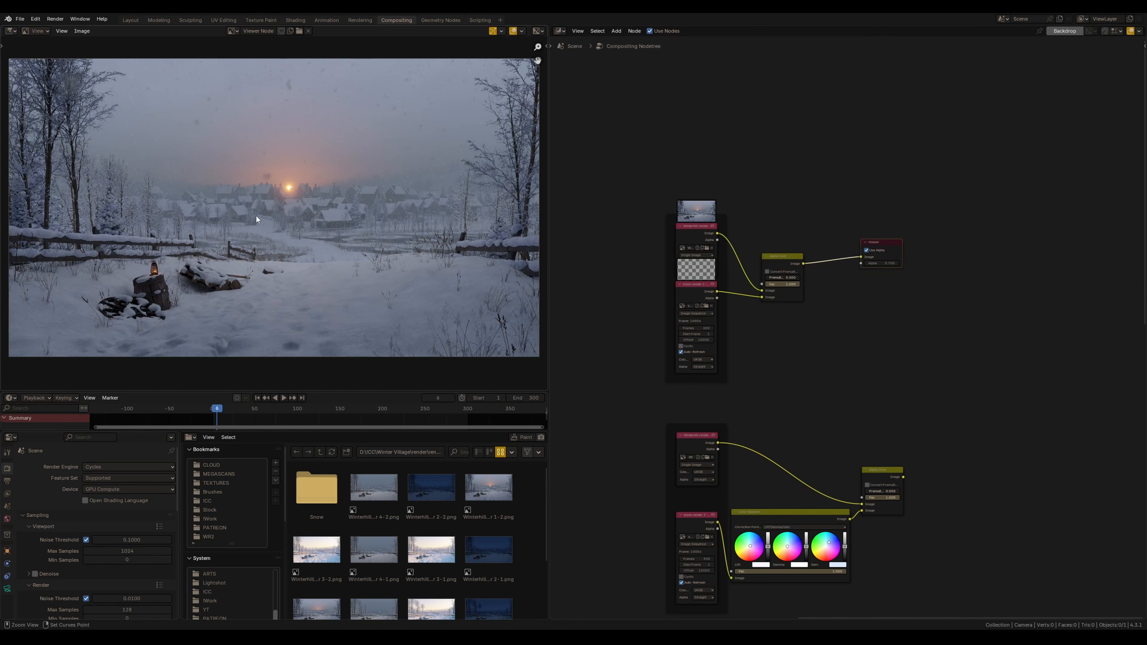
pyautogui.scroll(3, 255, 225)
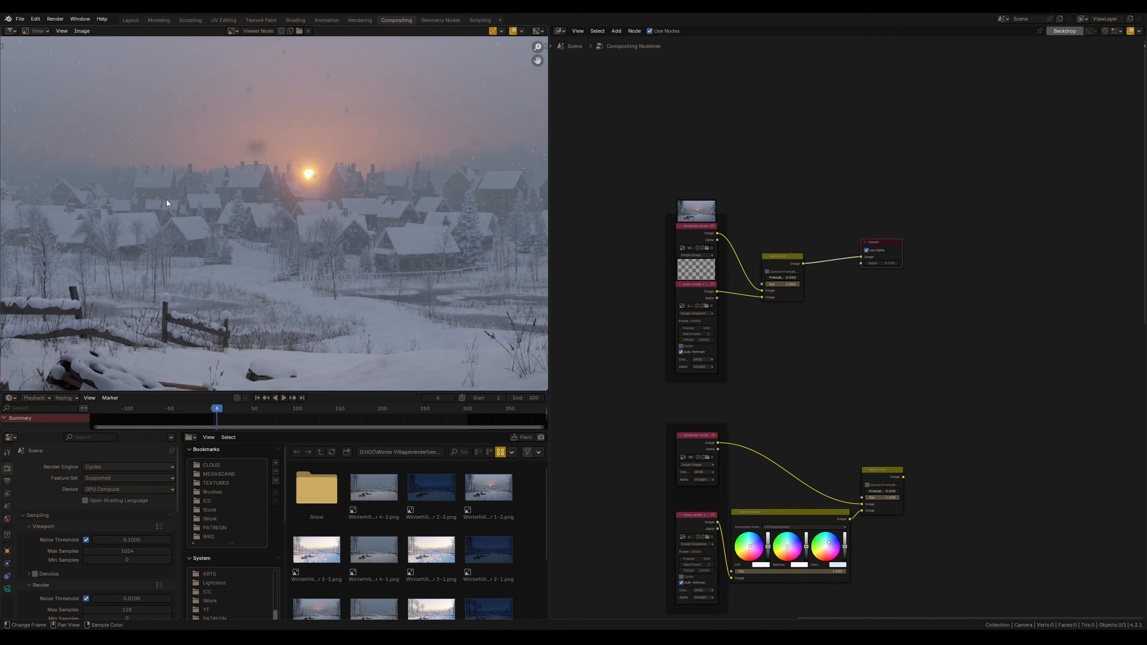
pyautogui.scroll(-1, 312, 240)
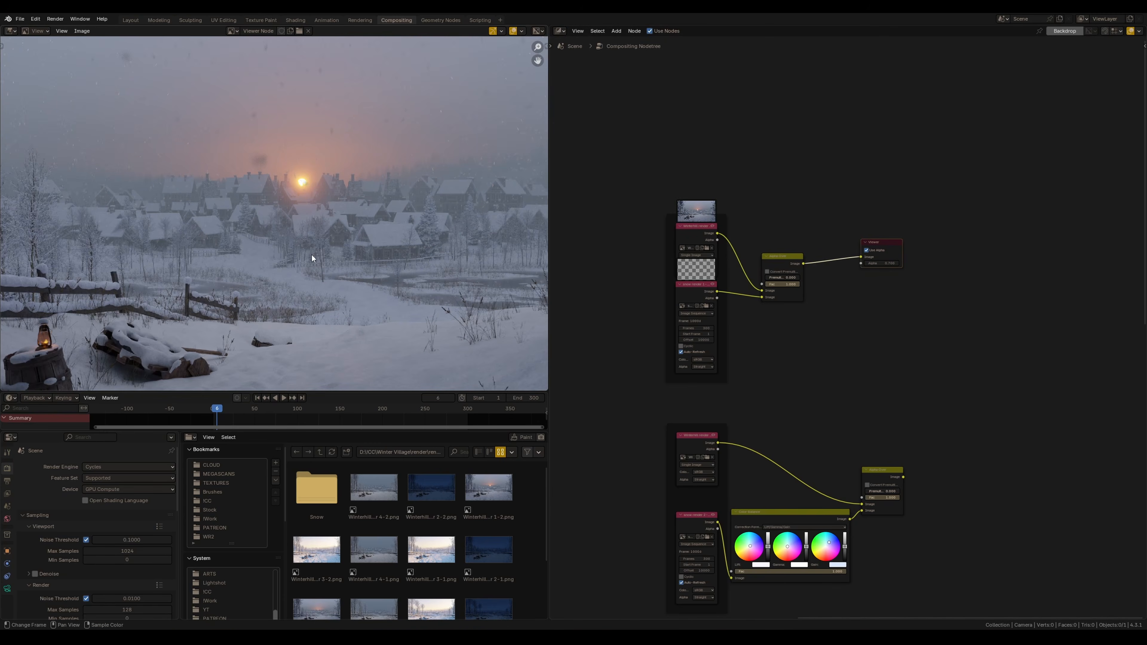
# Arrange the SmokeVFX.mp4 movie, Scale and Invert Color nodes and preview the inverted smoke in the Viewer
pyautogui.keyDown('ctrl'); pyautogui.moveTo(306, 227); pyautogui.dragTo(323, 254, button='middle'); pyautogui.keyUp('ctrl')
pyautogui.moveTo(654, 269); pyautogui.dragTo(902, 277, button='middle')
pyautogui.scroll(-5, 901, 277)
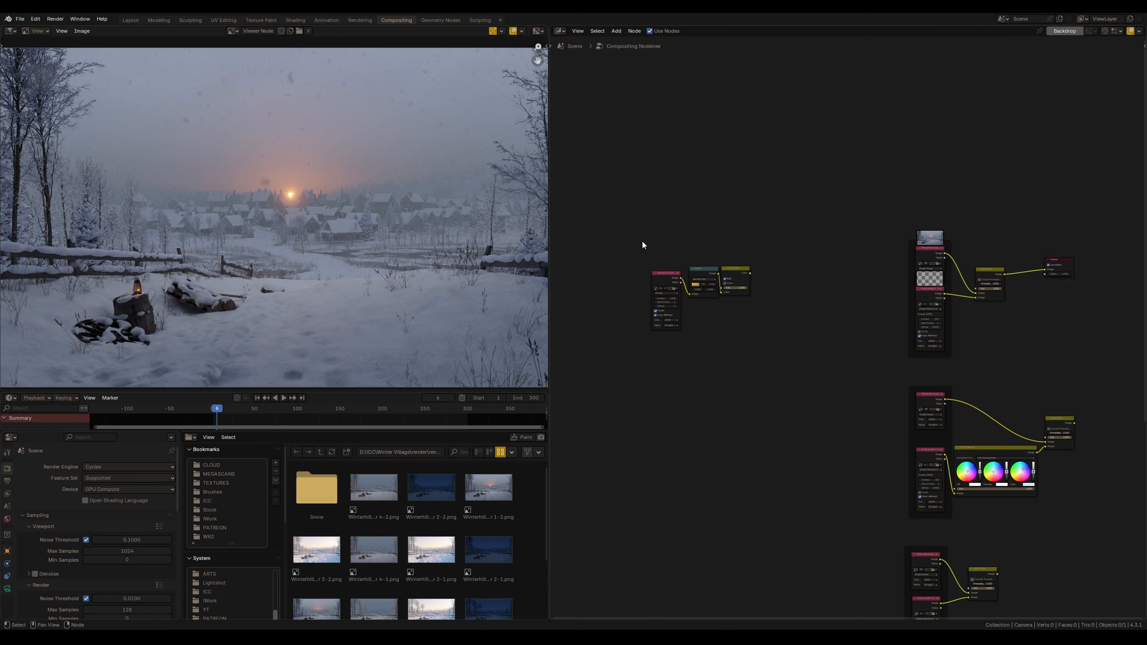
pyautogui.scroll(2, 653, 312)
pyautogui.keyDown('ctrl'); pyautogui.keyDown('shift'); pyautogui.click(791, 256); pyautogui.keyUp('shift'); pyautogui.keyUp('ctrl')
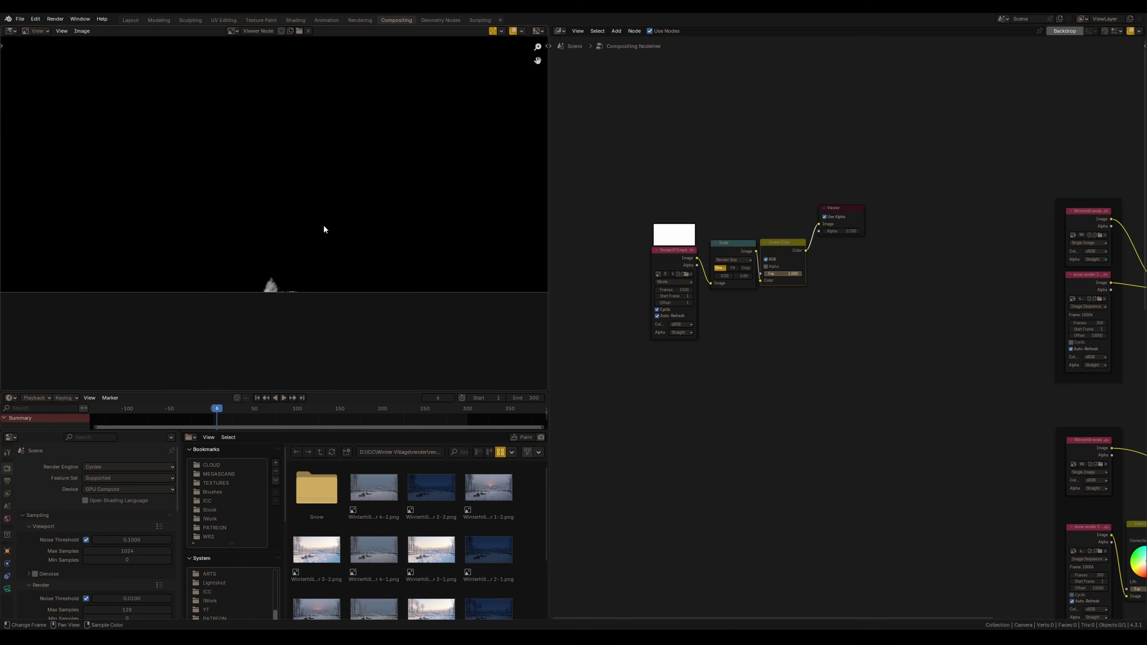
pyautogui.scroll(2, 850, 335)
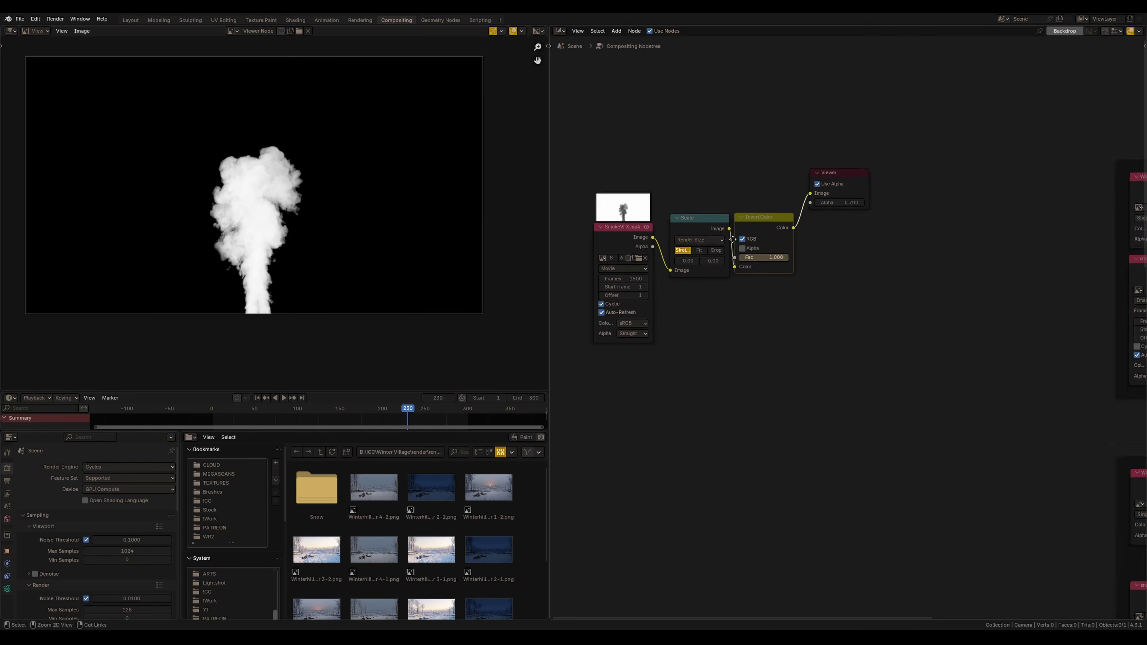
pyautogui.moveTo(703, 265); pyautogui.dragTo(736, 306, button='middle')
pyautogui.moveTo(653, 310); pyautogui.dragTo(678, 302, button='middle')
pyautogui.moveTo(658, 253); pyautogui.dragTo(626, 254)
pyautogui.keyDown('ctrl'); pyautogui.keyDown('shift'); pyautogui.click(624, 256); pyautogui.keyUp('shift'); pyautogui.keyUp('ctrl')
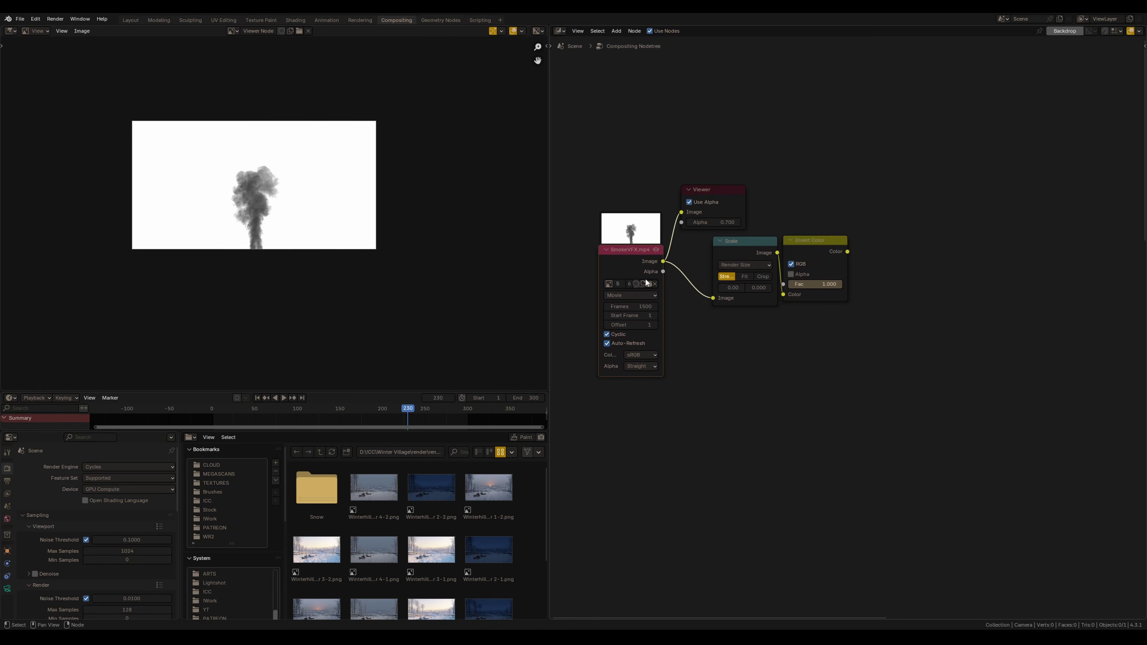
pyautogui.moveTo(745, 250); pyautogui.dragTo(710, 257)
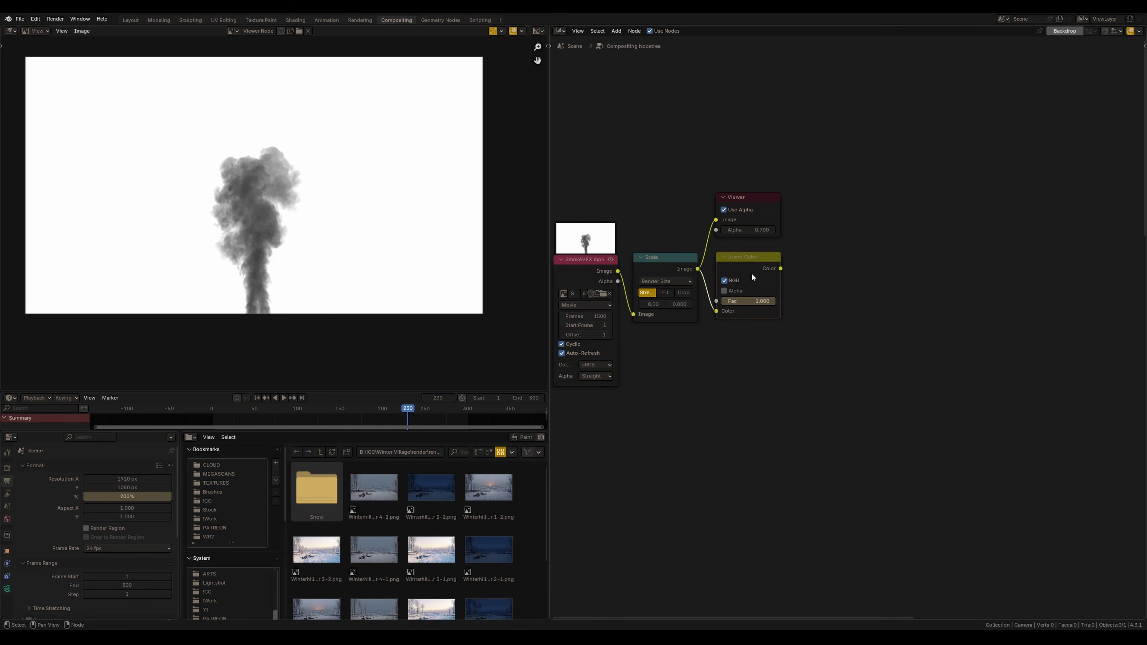
pyautogui.keyDown('ctrl'); pyautogui.keyDown('shift'); pyautogui.click(753, 272); pyautogui.keyUp('shift'); pyautogui.keyUp('ctrl')
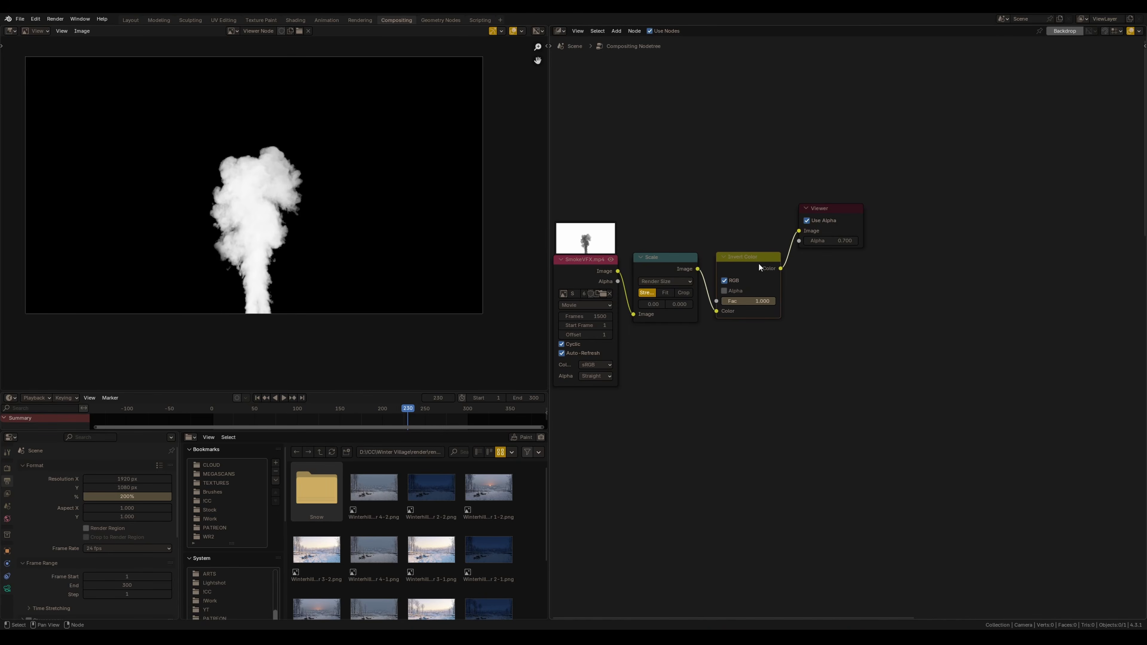
# Move the Viewer back and relocate the smoke node chain beside the morning village's Alpha Over setup
pyautogui.click(835, 208)
pyautogui.press('g')
pyautogui.click(857, 259)
pyautogui.scroll(-8, 850, 327)
pyautogui.moveTo(950, 320); pyautogui.dragTo(879, 319, button='middle')
pyautogui.keyDown('ctrl'); pyautogui.keyDown('shift'); pyautogui.click(867, 319); pyautogui.keyUp('shift'); pyautogui.keyUp('ctrl')
pyautogui.moveTo(758, 261); pyautogui.dragTo(620, 353)
pyautogui.moveTo(696, 339); pyautogui.dragTo(657, 369, button='middle')
pyautogui.press('g')
pyautogui.click(913, 247)
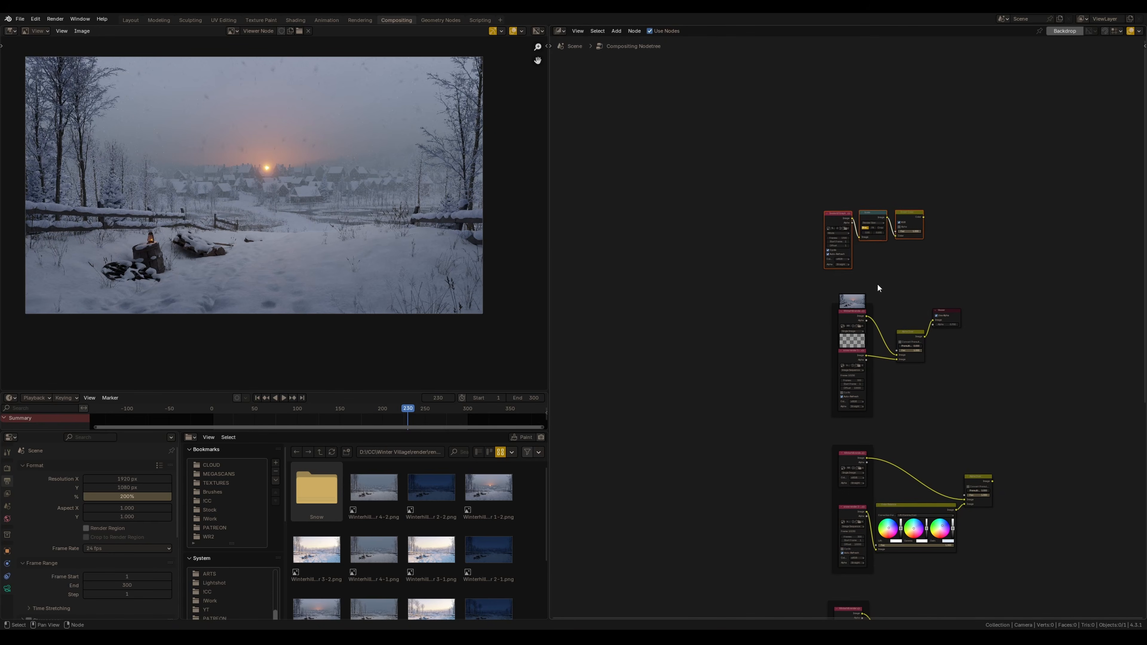
pyautogui.moveTo(894, 285); pyautogui.dragTo(764, 301, button='middle')
pyautogui.scroll(7, 768, 307)
pyautogui.moveTo(784, 329); pyautogui.dragTo(940, 371)
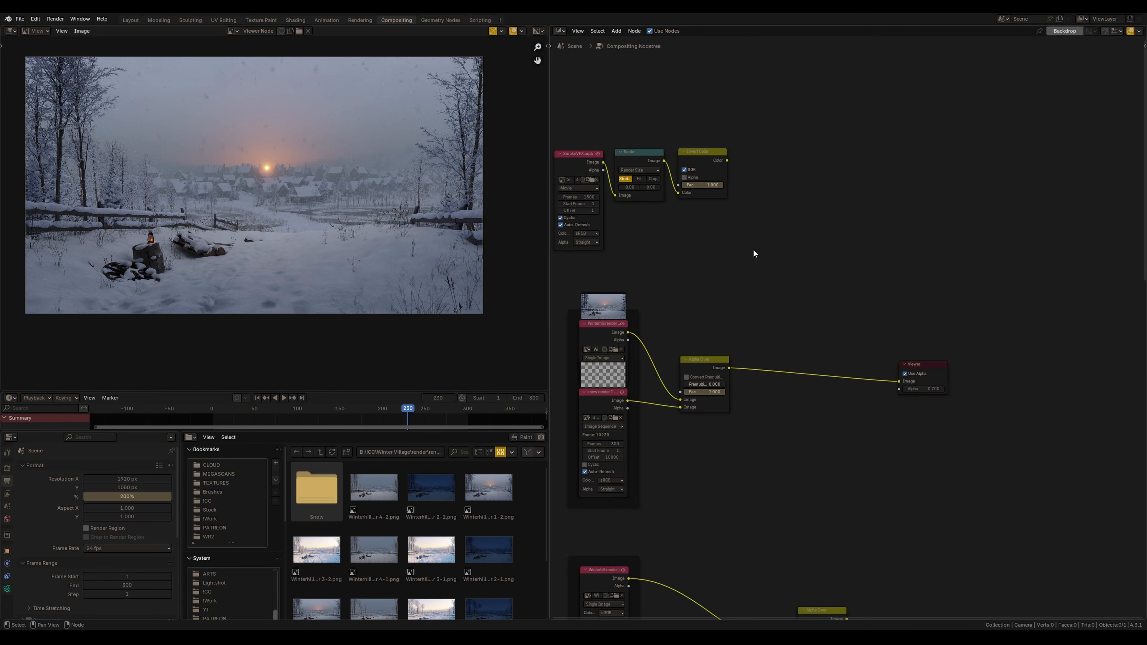
# Add a Mix node in Screen mode between the morning Alpha Over and Viewer, feeding the inverted smoke into it
pyautogui.hotkey('shift', 'a')
pyautogui.write('mix')
pyautogui.press('Return')
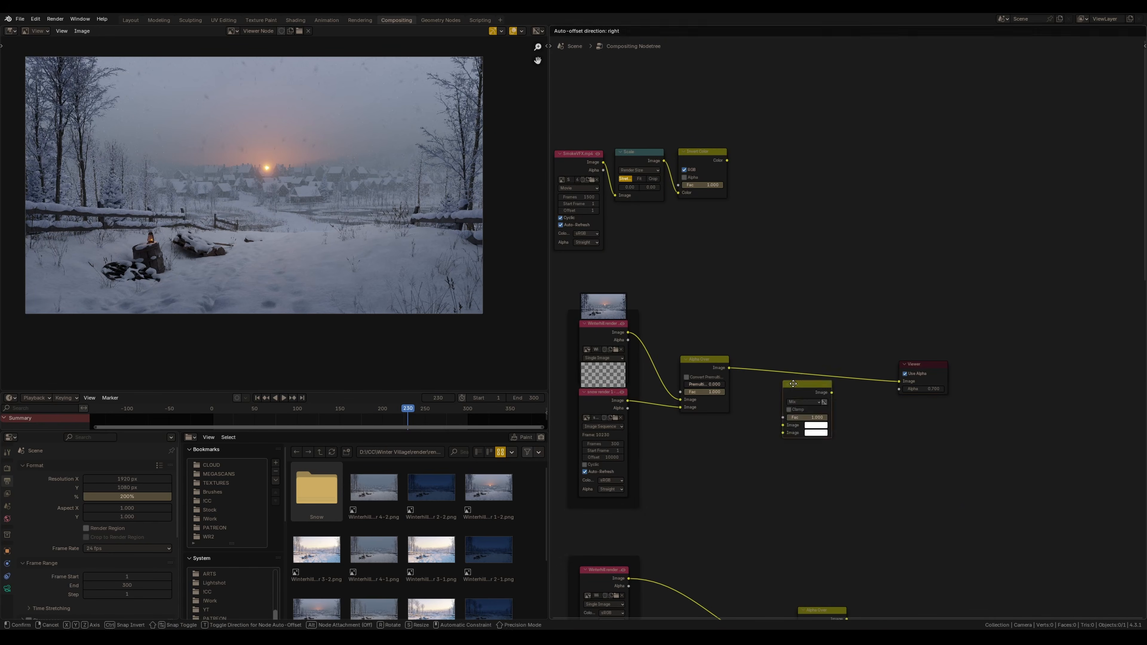
pyautogui.click(796, 339)
pyautogui.moveTo(727, 160); pyautogui.dragTo(798, 392)
pyautogui.scroll(2, 780, 382)
pyautogui.click(845, 359)
pyautogui.click(843, 440)
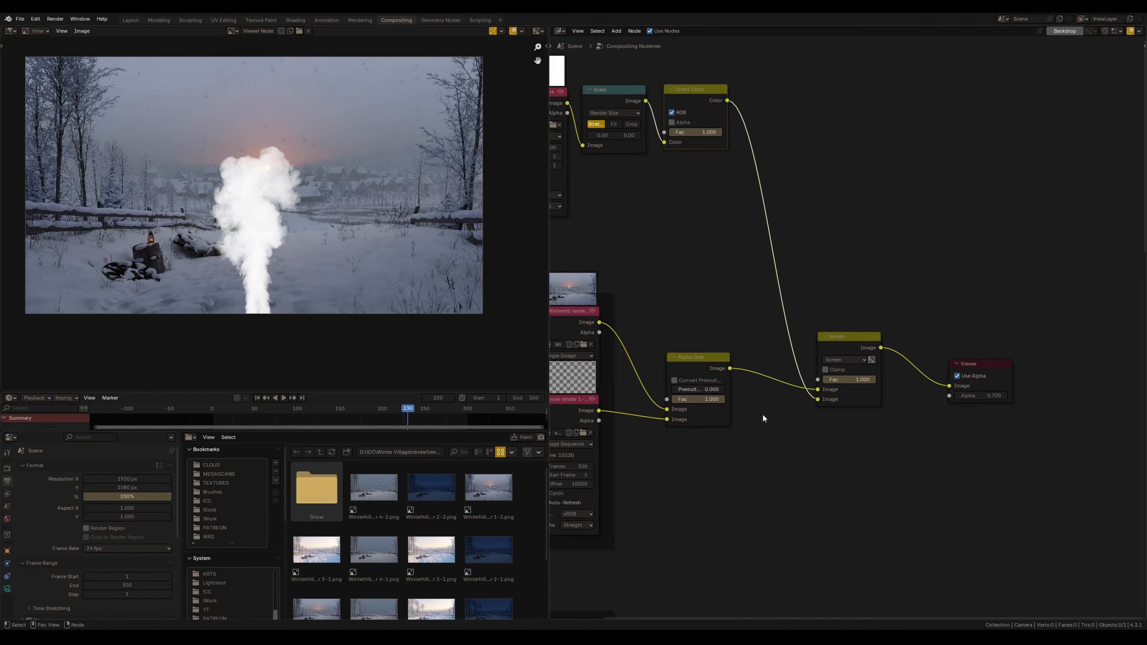
pyautogui.moveTo(636, 199); pyautogui.dragTo(775, 266, button='middle')
pyautogui.moveTo(619, 298); pyautogui.dragTo(842, 153)
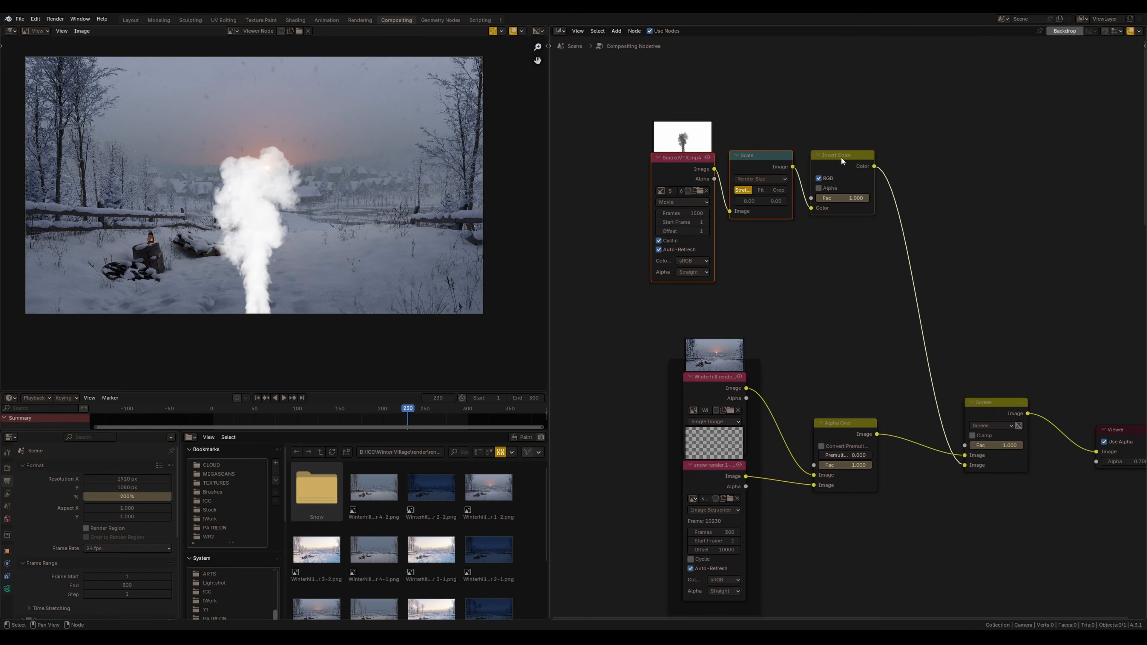
# Insert a Transform node after Invert Color and set its scale to 0.06
pyautogui.moveTo(822, 198); pyautogui.dragTo(774, 215, button='middle')
pyautogui.scroll(2, 861, 192)
pyautogui.click(878, 186)
pyautogui.moveTo(855, 183); pyautogui.dragTo(820, 313, button='middle')
pyautogui.hotkey('shift', 'a')
pyautogui.click(827, 272)
pyautogui.write('tra')
pyautogui.press('Return')
pyautogui.click(810, 247)
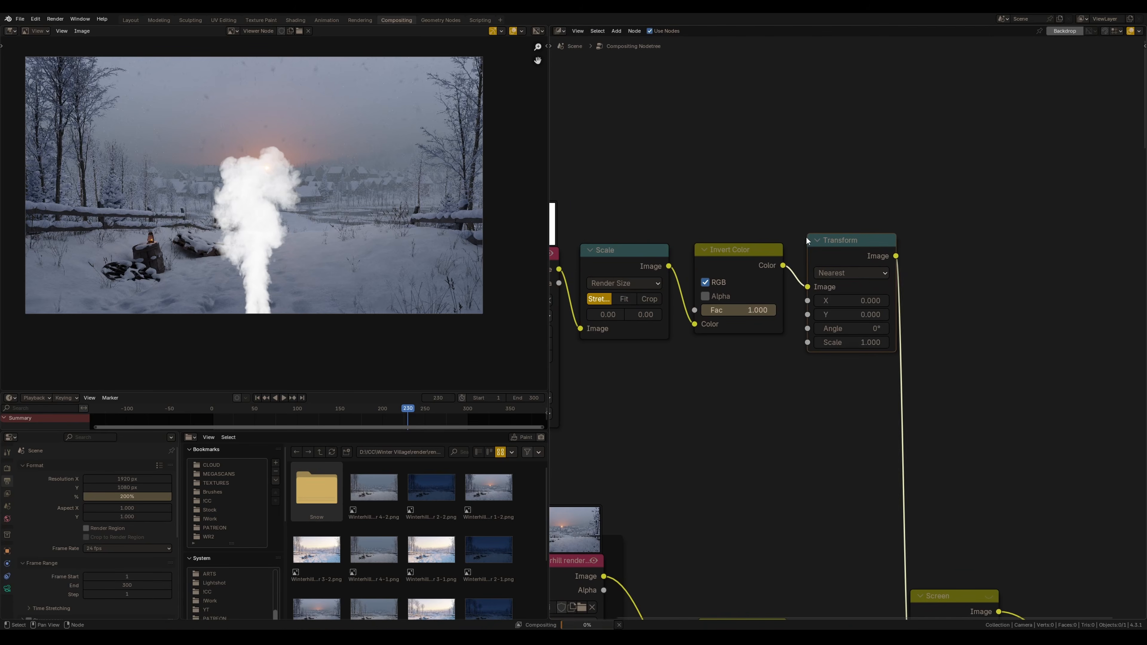
pyautogui.doubleClick(876, 339)
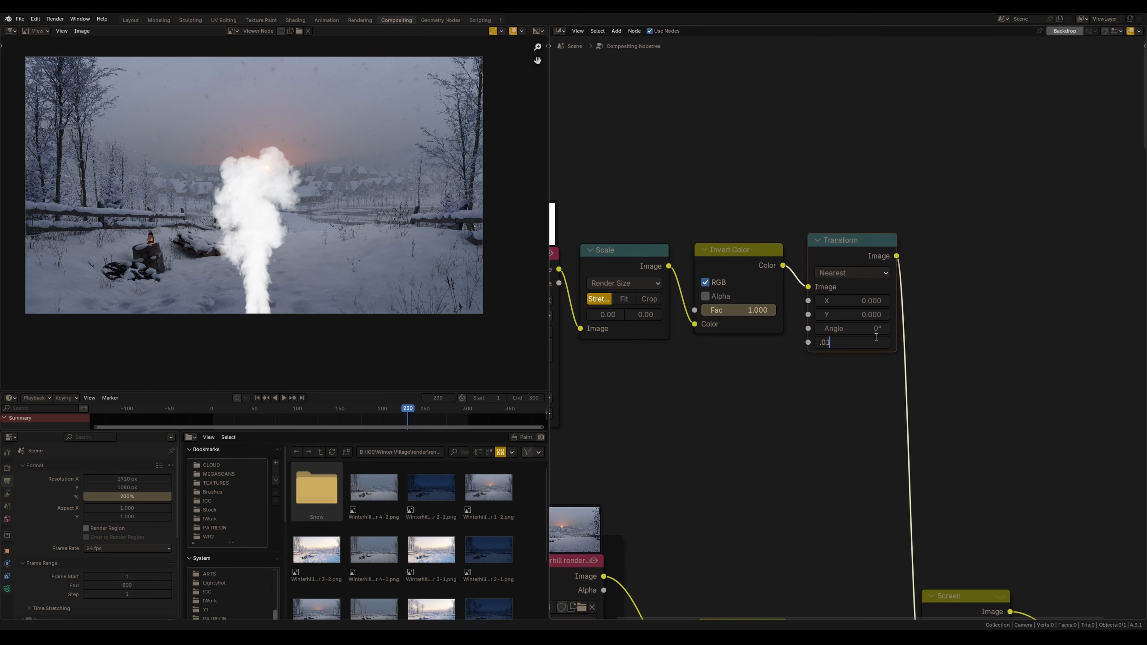
pyautogui.write('.06')
pyautogui.press('Return')
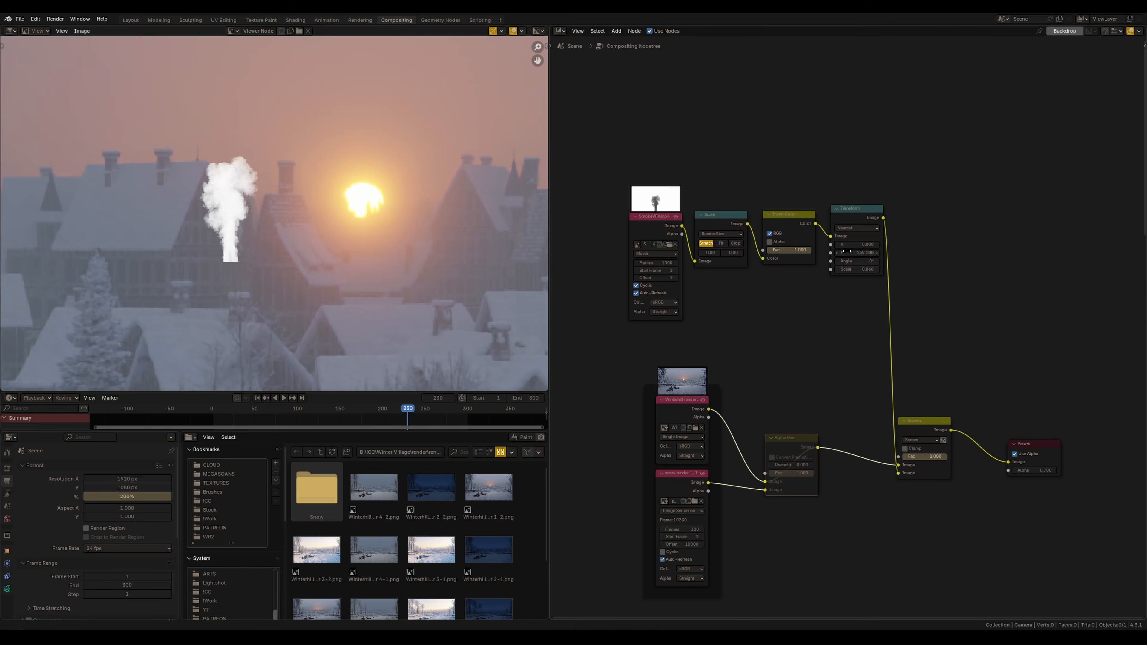
# Position the smoke over a chimney with the Transform X about 44.6 and Y about 229.4
pyautogui.moveTo(778, 260); pyautogui.dragTo(775, 260)
pyautogui.moveTo(866, 244); pyautogui.dragTo(893, 256)
pyautogui.scroll(4, 271, 100)
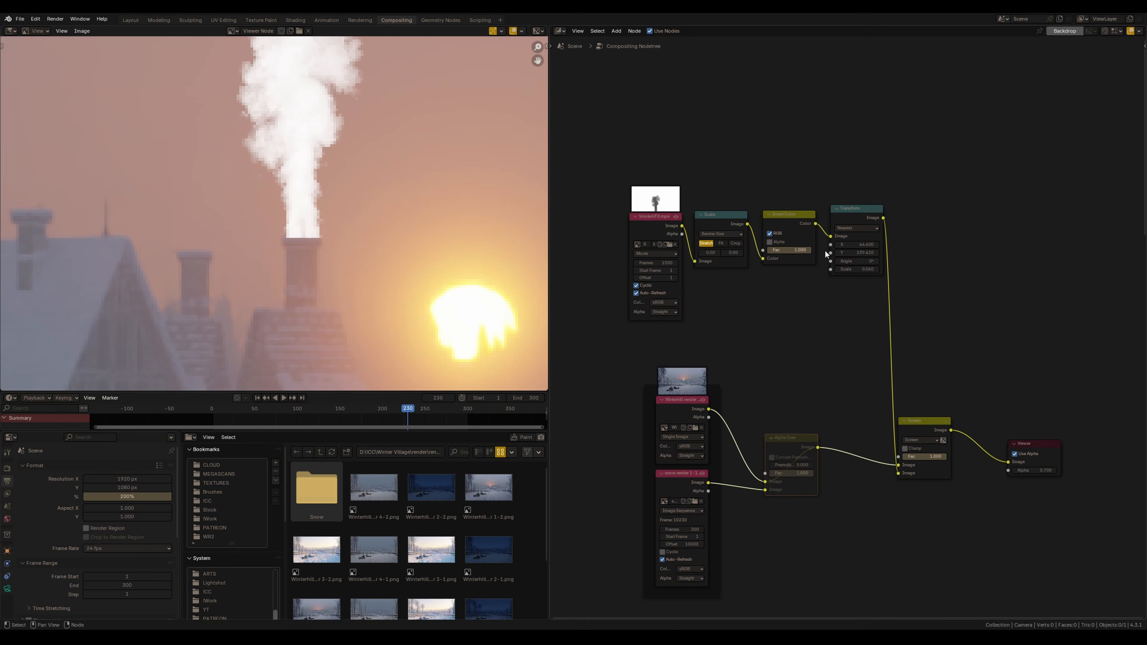
pyautogui.scroll(-3, 406, 223)
# Add a Color Balance node after the Transform and adjust its lift and gain colours and brightness to suit the sunrise
pyautogui.moveTo(882, 209); pyautogui.dragTo(780, 254, button='middle')
pyautogui.hotkey('shift', 'a')
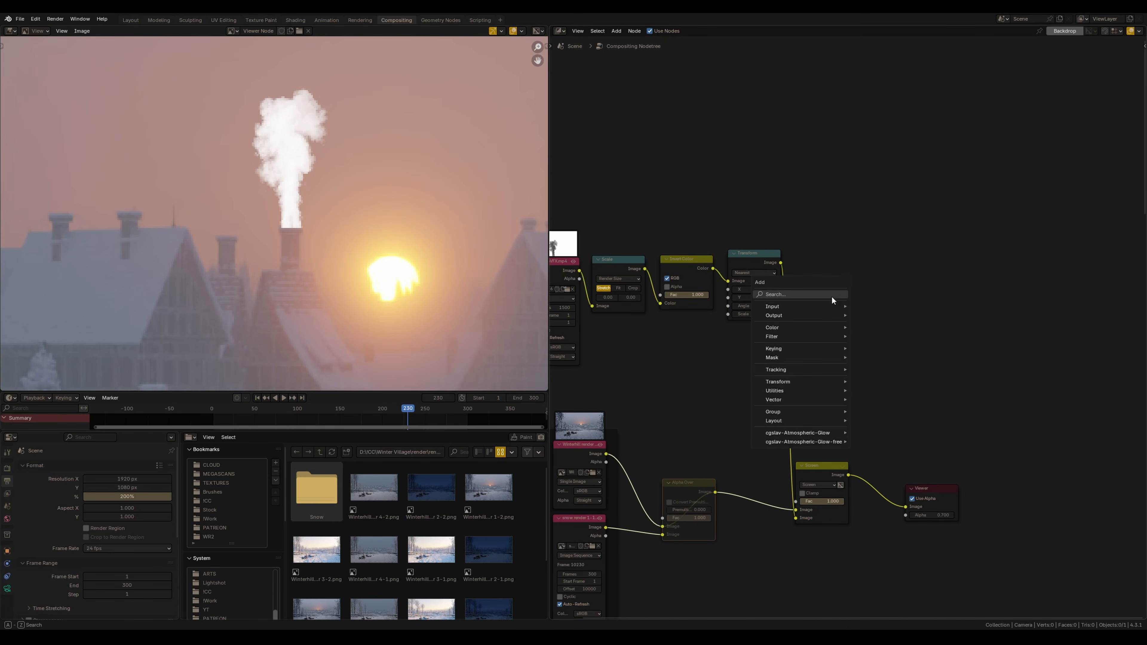
pyautogui.click(832, 294)
pyautogui.click(891, 324)
pyautogui.click(791, 250)
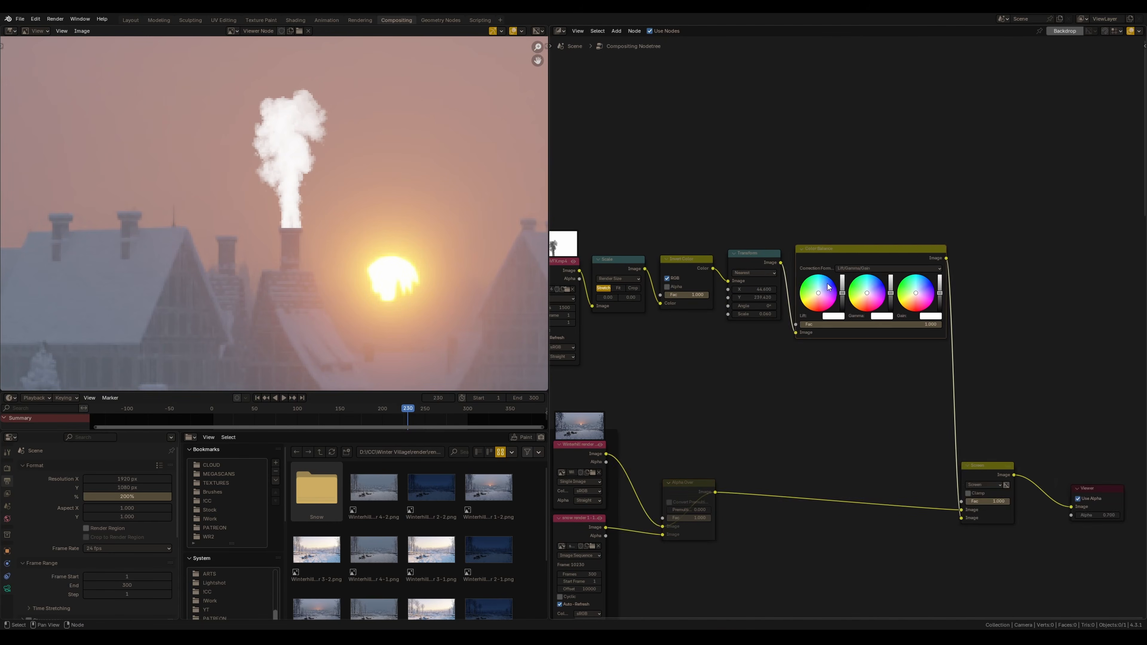
pyautogui.scroll(2, 858, 289)
pyautogui.moveTo(858, 289); pyautogui.dragTo(788, 314, button='middle')
pyautogui.moveTo(865, 319); pyautogui.dragTo(861, 330)
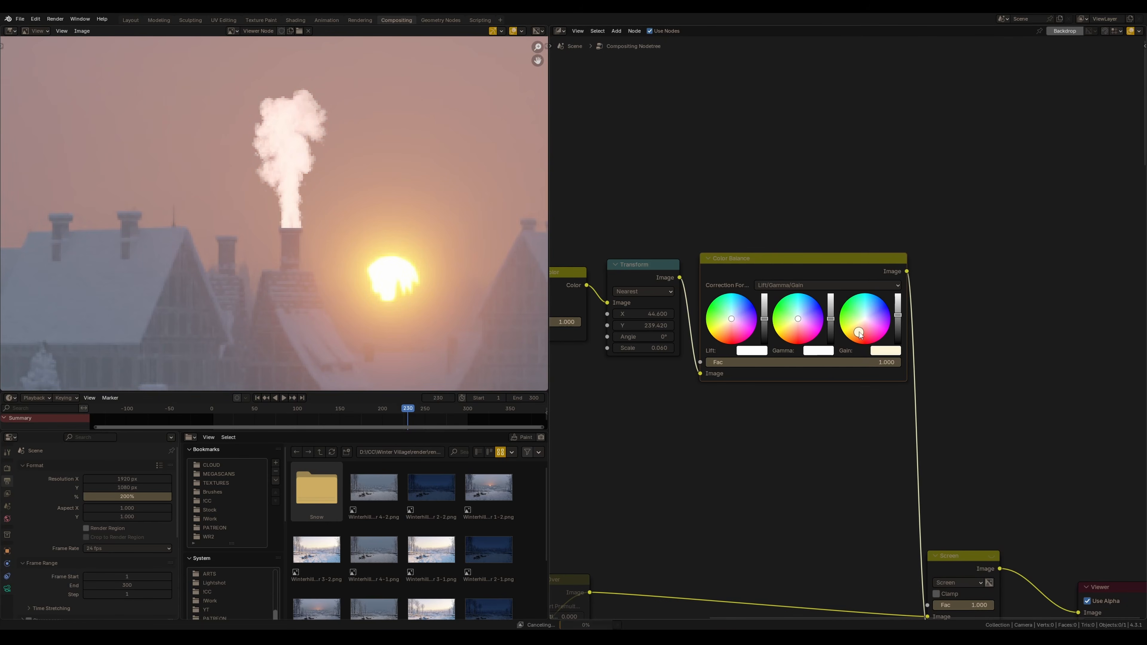
pyautogui.moveTo(731, 319); pyautogui.dragTo(767, 342)
pyautogui.moveTo(898, 315); pyautogui.dragTo(900, 329)
pyautogui.scroll(-9, 377, 273)
pyautogui.scroll(3, 320, 246)
pyautogui.keyDown('ctrl'); pyautogui.moveTo(321, 246); pyautogui.dragTo(354, 221, button='middle'); pyautogui.keyUp('ctrl')
pyautogui.moveTo(900, 329); pyautogui.dragTo(900, 334)
pyautogui.keyDown('ctrl'); pyautogui.moveTo(275, 362); pyautogui.dragTo(348, 285, button='middle'); pyautogui.keyUp('ctrl')
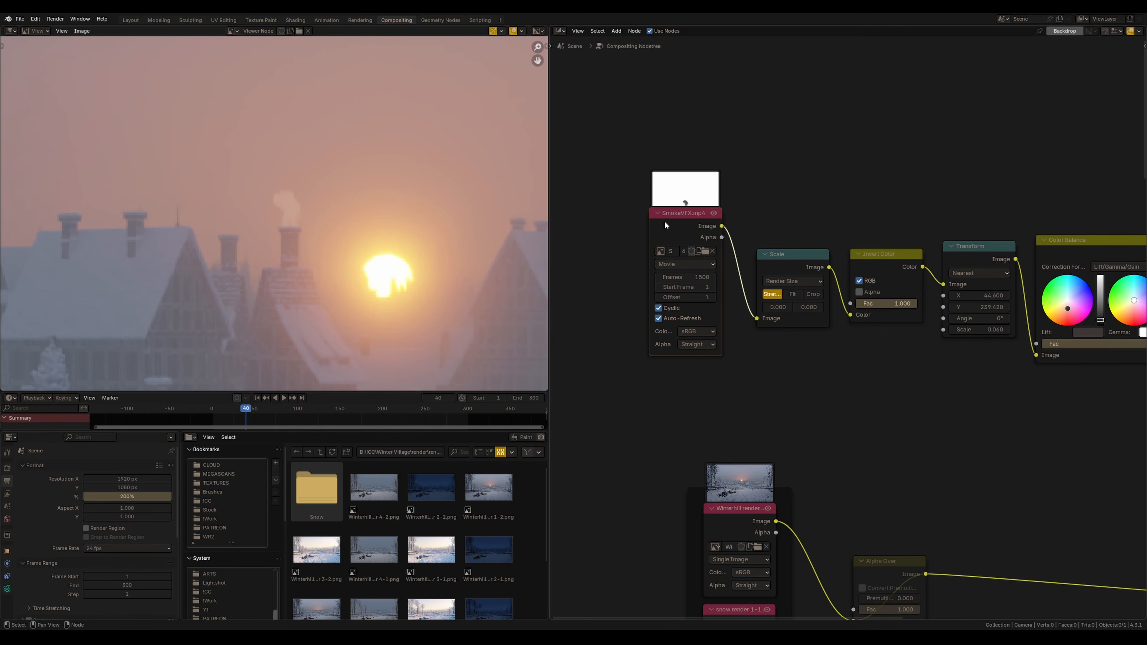
# Try an offset of 200 frames on the smoke movie and preview the playback
pyautogui.click(687, 298)
pyautogui.click(689, 307)
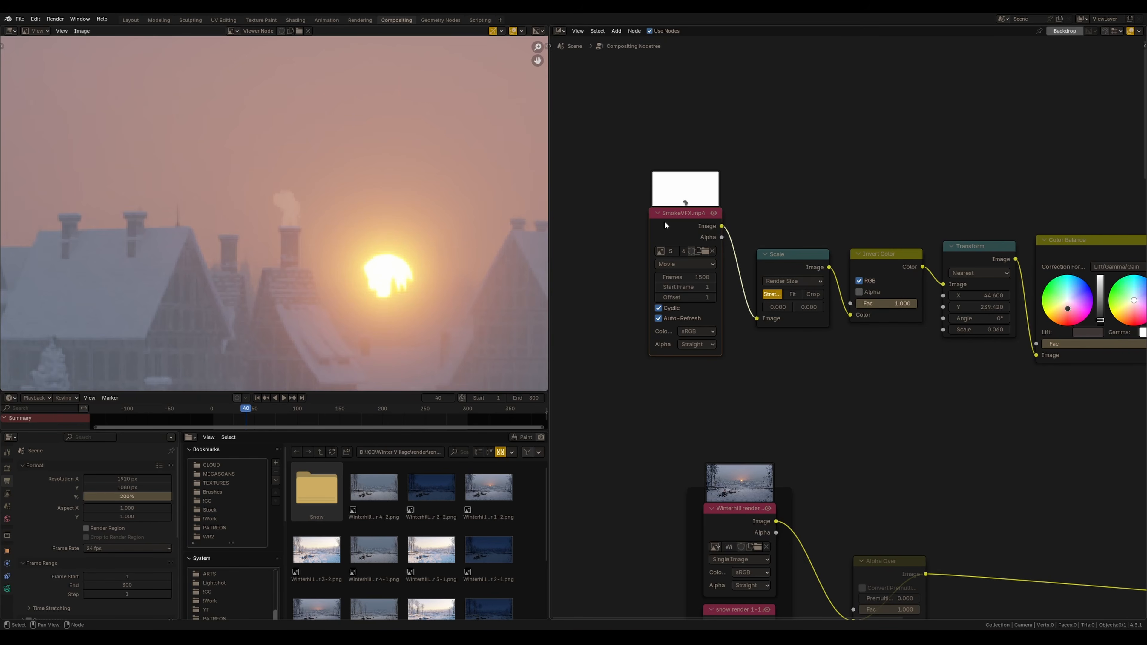
pyautogui.click(689, 298)
pyautogui.write('200')
pyautogui.press('Return')
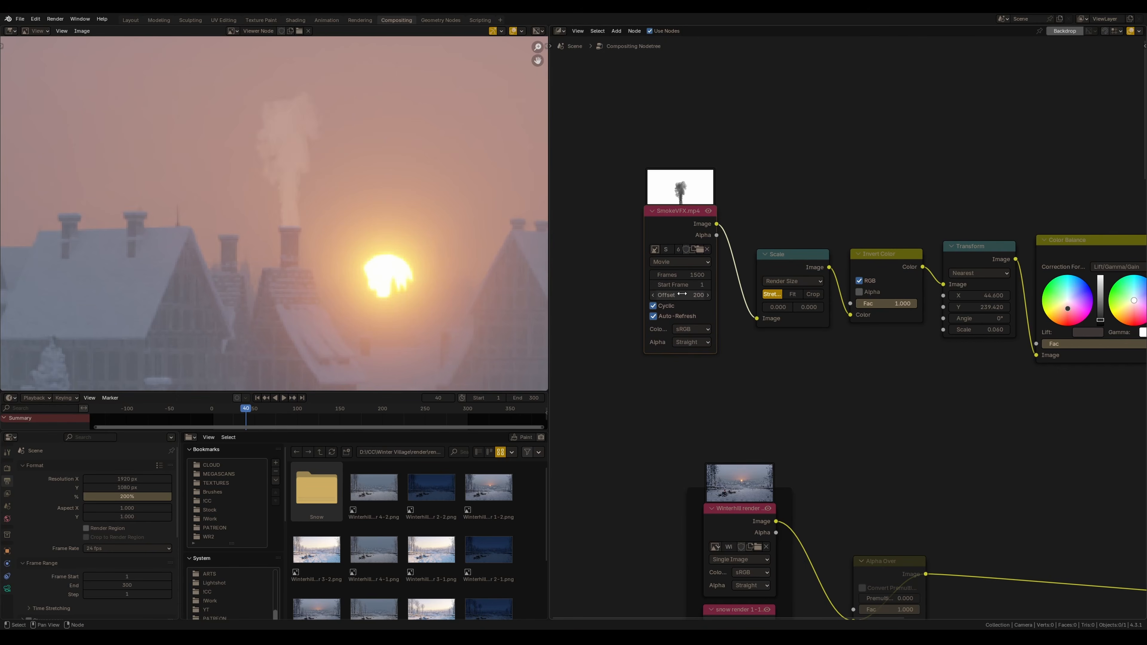
pyautogui.press('Escape')
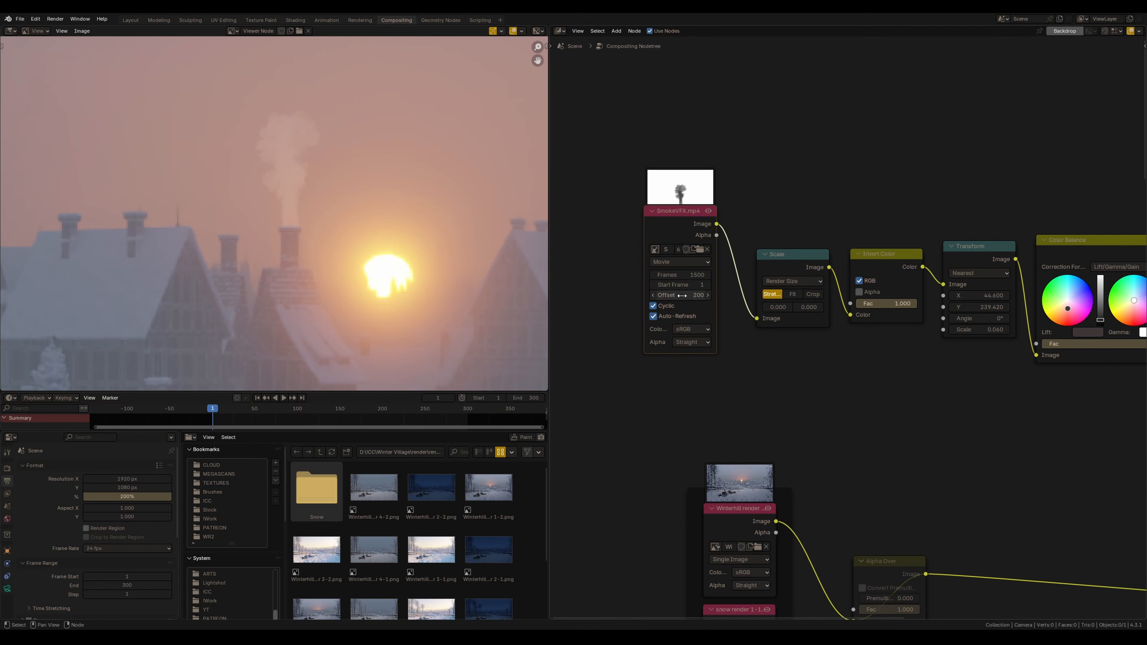
pyautogui.moveTo(679, 228)
pyautogui.mouseDown()
pyautogui.moveTo(666, 225)
pyautogui.moveTo(688, 214)
pyautogui.mouseUp()
pyautogui.press('space')
pyautogui.press('space')
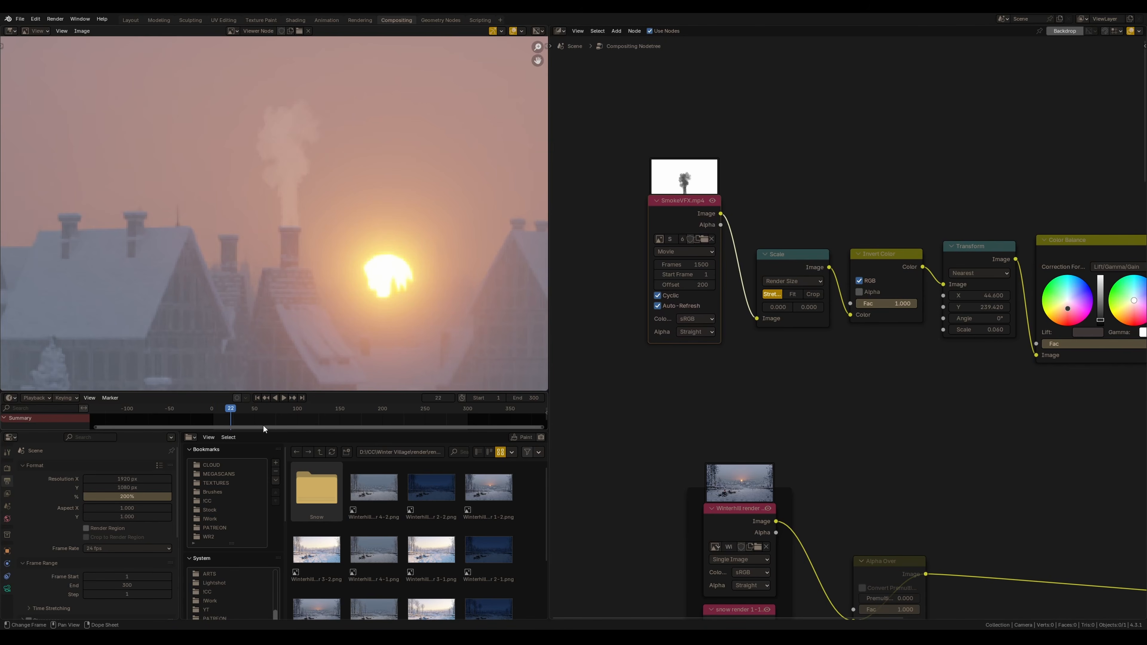
# Set the smoke movie's offset to 300 frames
pyautogui.click(697, 285)
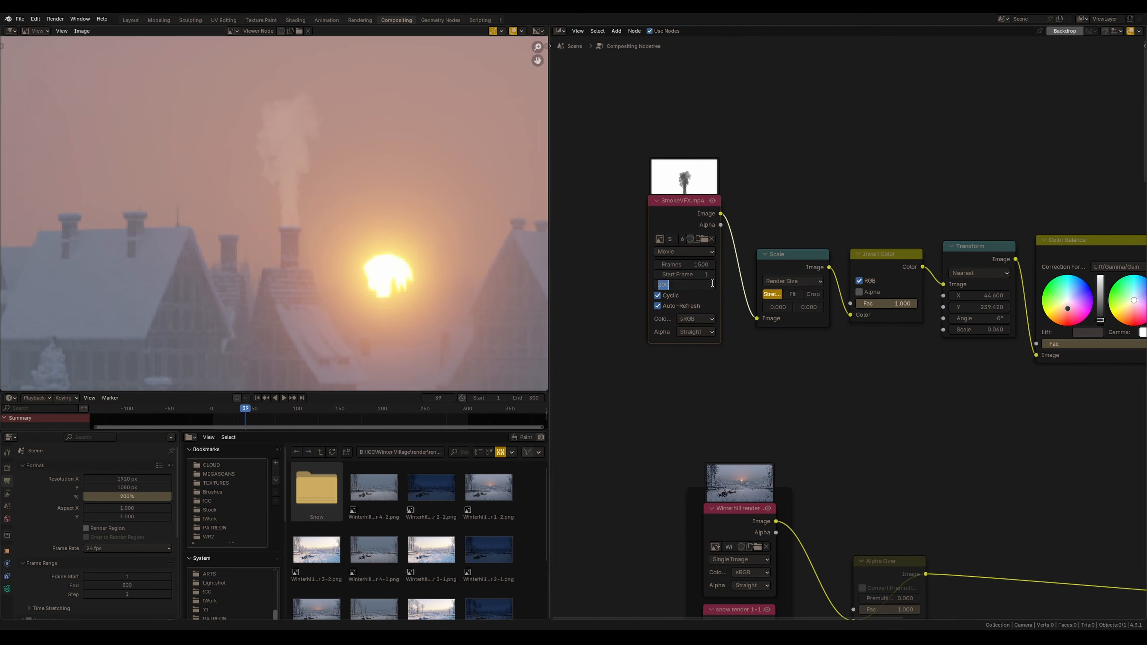
pyautogui.write('300')
pyautogui.press('Return')
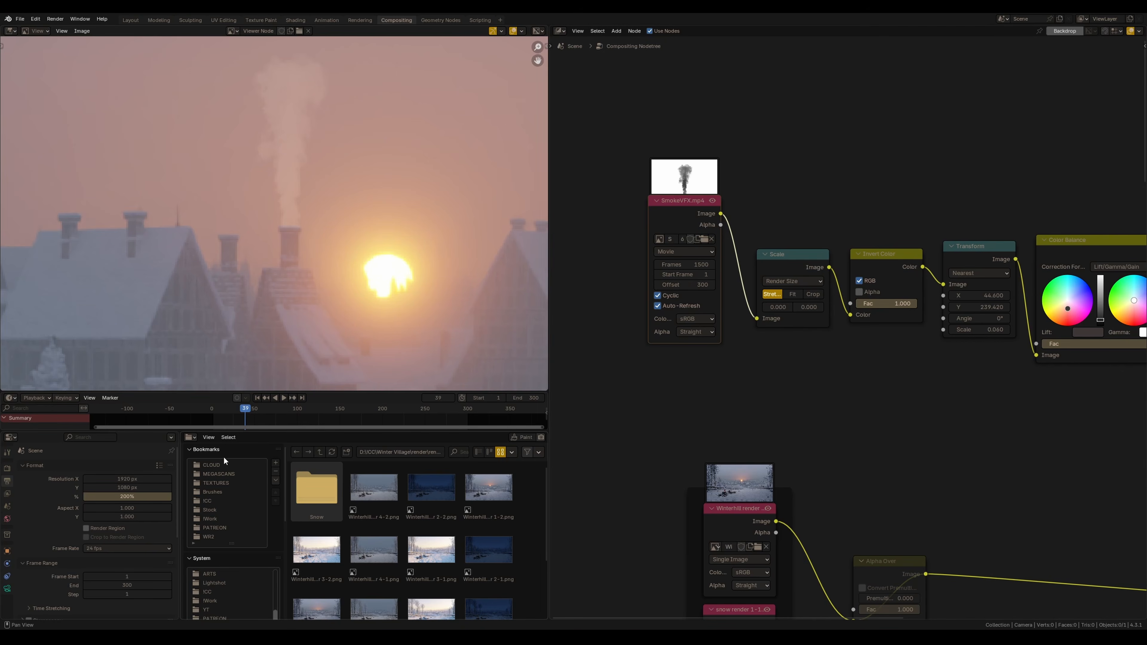
# Save the blend file
pyautogui.click(257, 397)
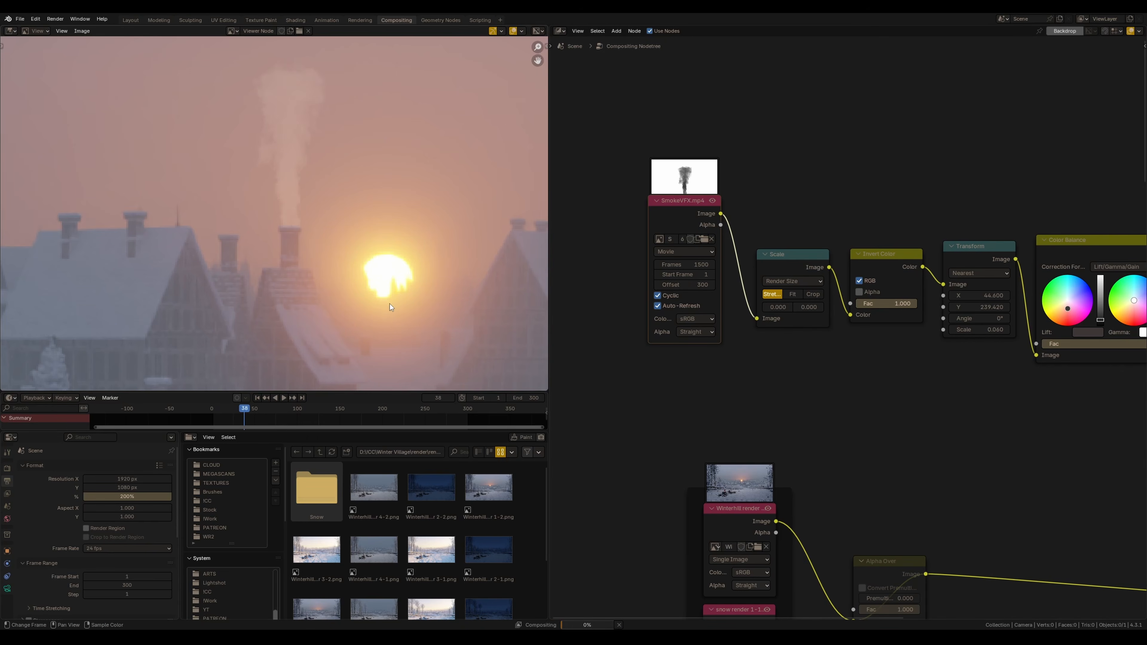
pyautogui.keyDown('ctrl'); pyautogui.moveTo(376, 280); pyautogui.dragTo(354, 227, button='middle'); pyautogui.keyUp('ctrl')
pyautogui.moveTo(858, 362); pyautogui.dragTo(732, 419, button='middle')
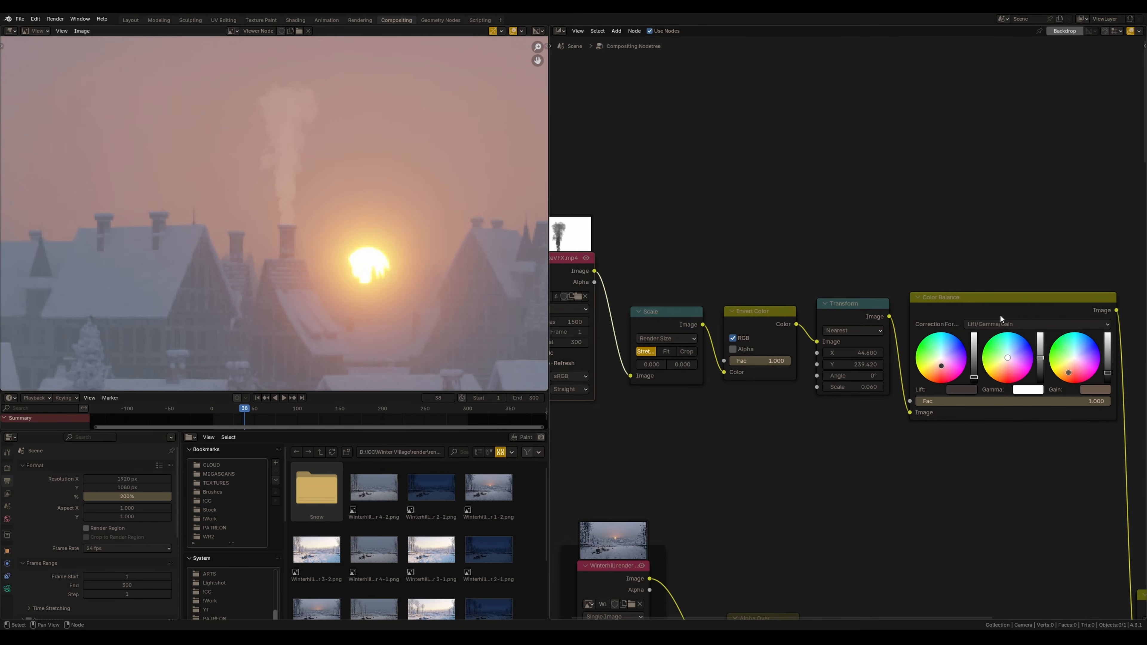
pyautogui.moveTo(271, 224); pyautogui.dragTo(278, 249, button='middle')
pyautogui.scroll(-3, 775, 302)
pyautogui.keyDown('ctrl'); pyautogui.moveTo(383, 317); pyautogui.dragTo(247, 243, button='middle'); pyautogui.keyUp('ctrl')
pyautogui.hotkey('ctrl', 's')
# Switch the image editor to Mask mode and add a square mask shape
pyautogui.click(35, 30)
pyautogui.click(38, 72)
pyautogui.scroll(-1, 31, 90)
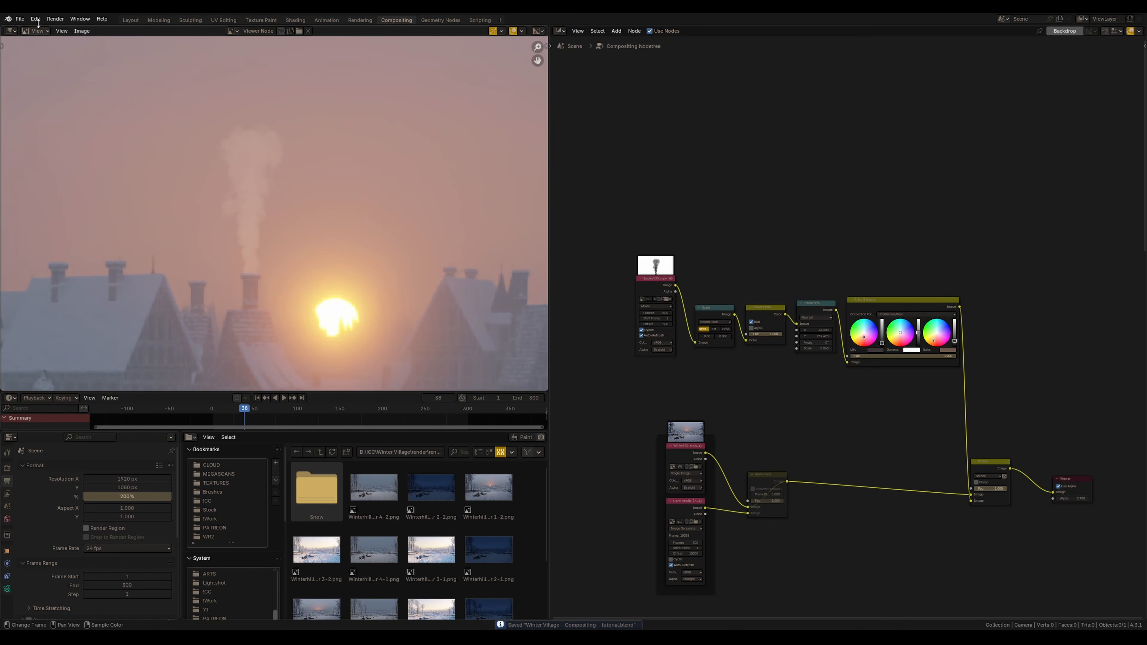
pyautogui.click(42, 30)
pyautogui.click(39, 72)
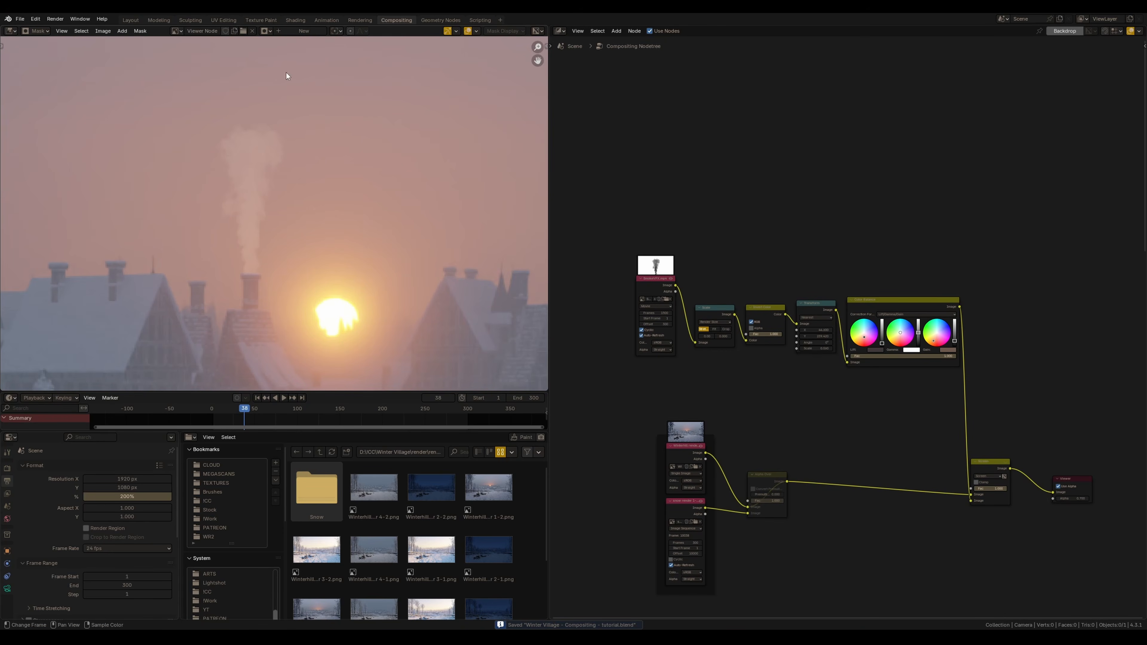
pyautogui.scroll(-5, 160, 75)
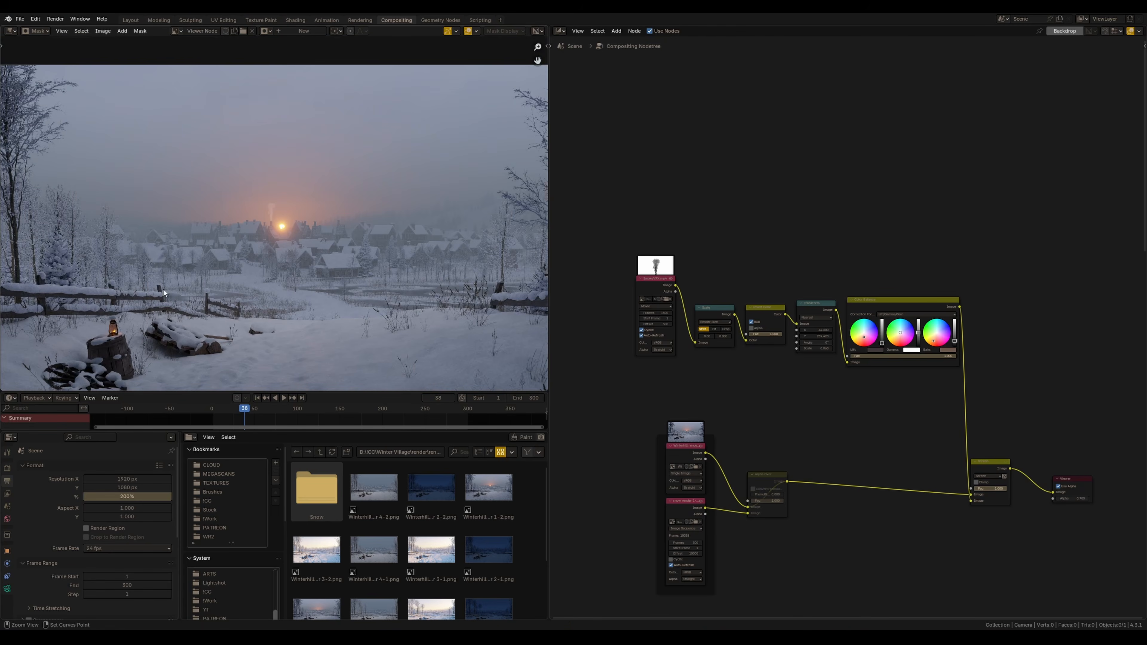
pyautogui.scroll(-1, 192, 73)
pyautogui.click(123, 31)
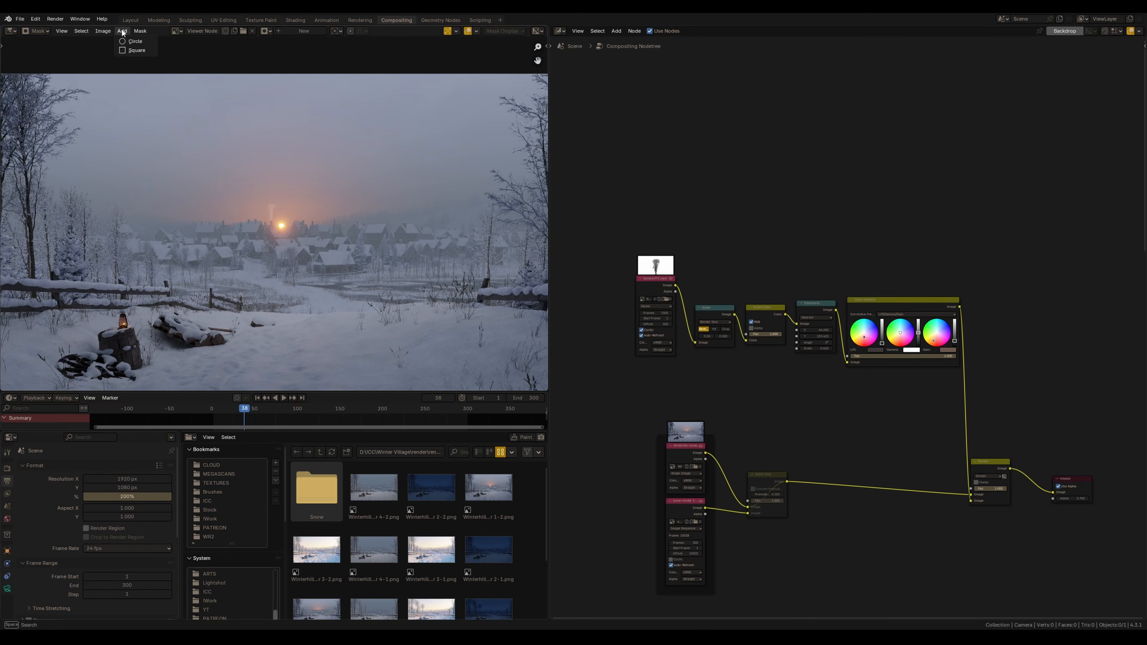
pyautogui.click(136, 50)
pyautogui.scroll(-2, 277, 255)
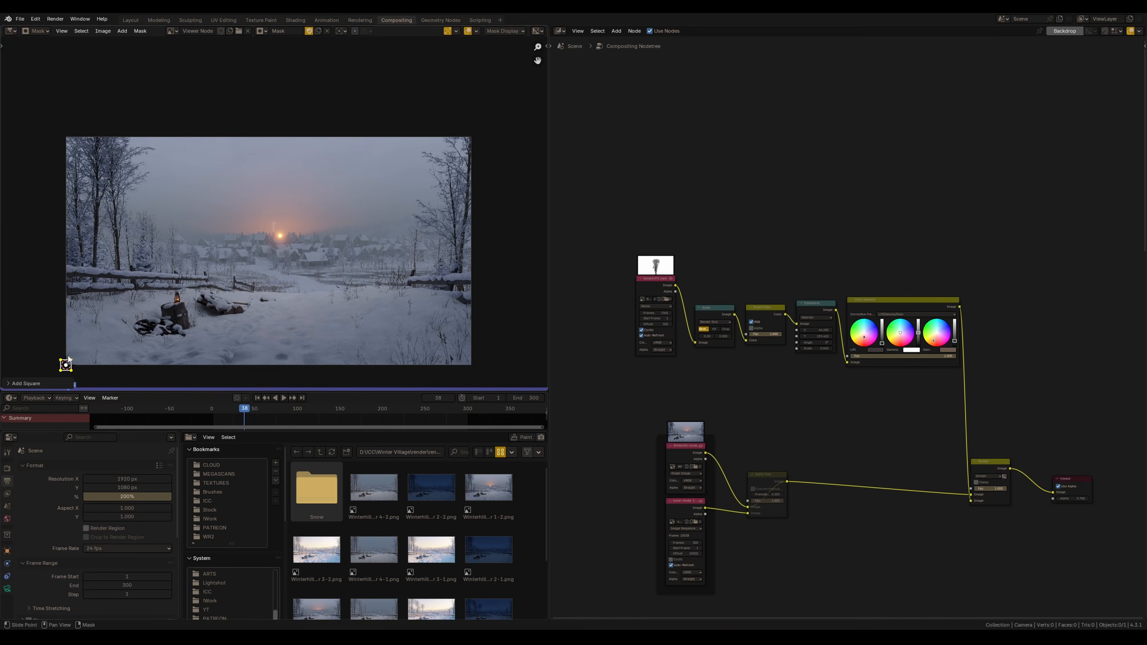
# Move and scale the square mask down onto a chimney top and adjust its corner points to fit the chimney
pyautogui.press('g')
pyautogui.click(271, 227)
pyautogui.scroll(5, 271, 226)
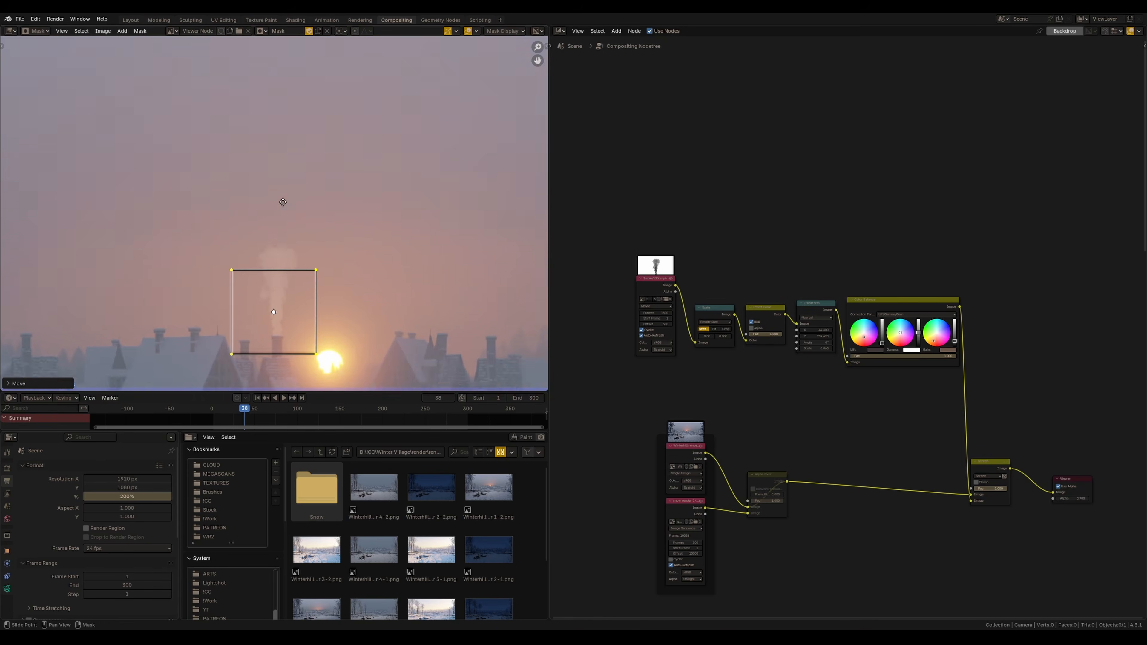
pyautogui.scroll(6, 263, 277)
pyautogui.press('s')
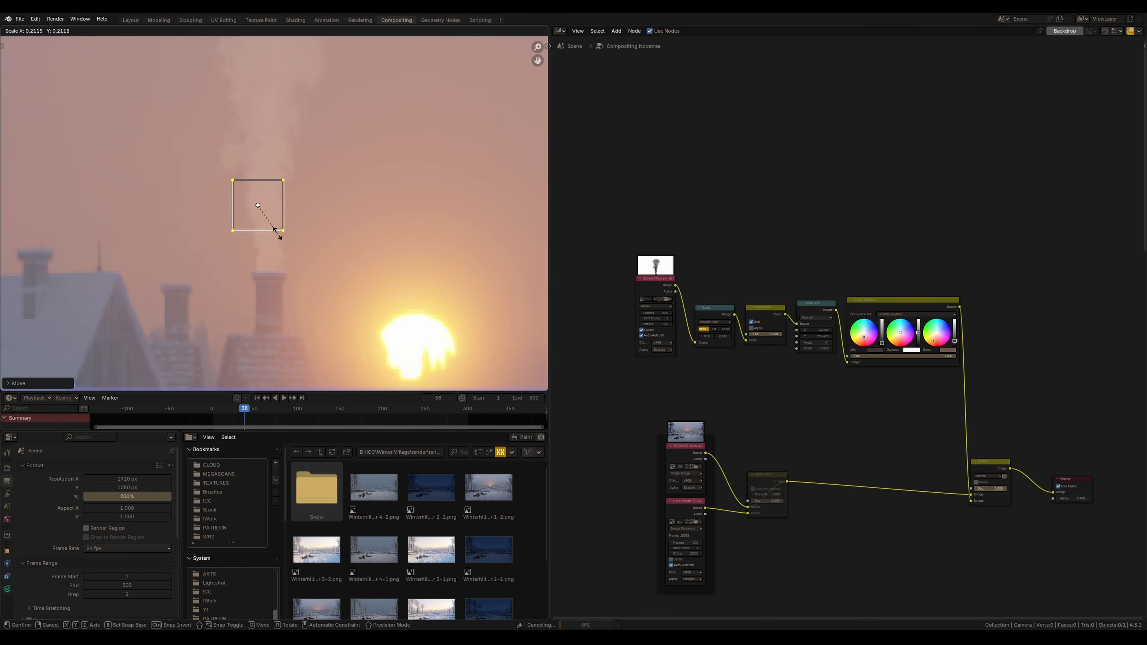
pyautogui.click(291, 287)
pyautogui.moveTo(292, 289); pyautogui.dragTo(303, 323, button='middle')
pyautogui.click(291, 283)
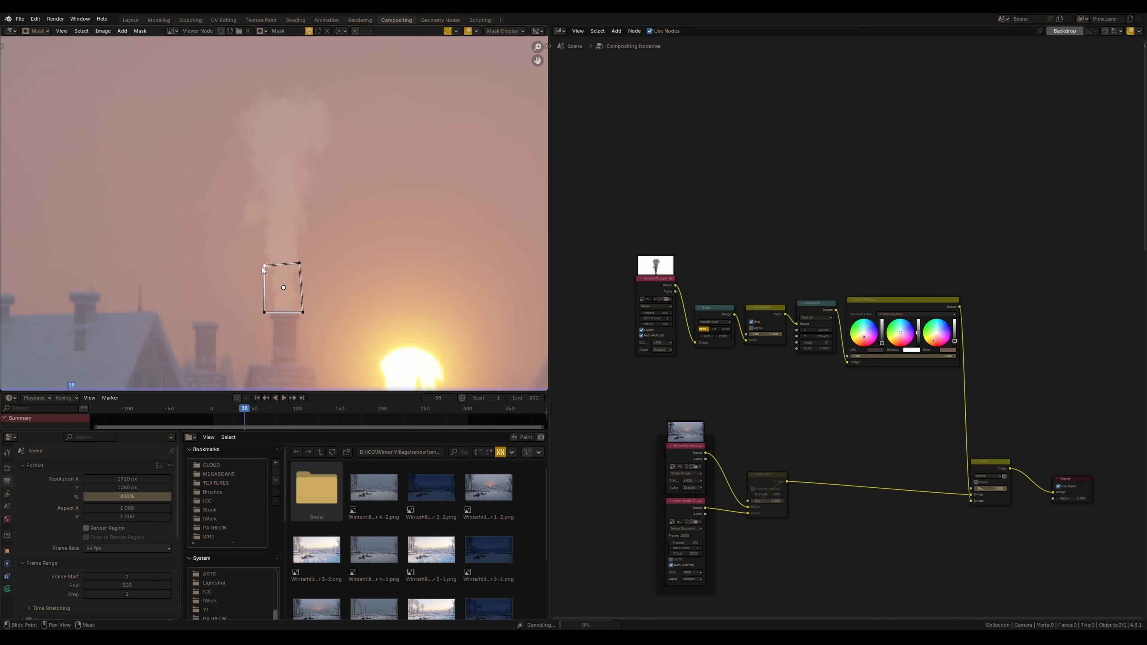
pyautogui.click(265, 269)
# Feather the mask outward so it widens around the rising smoke column
pyautogui.hotkey('alt', 's')
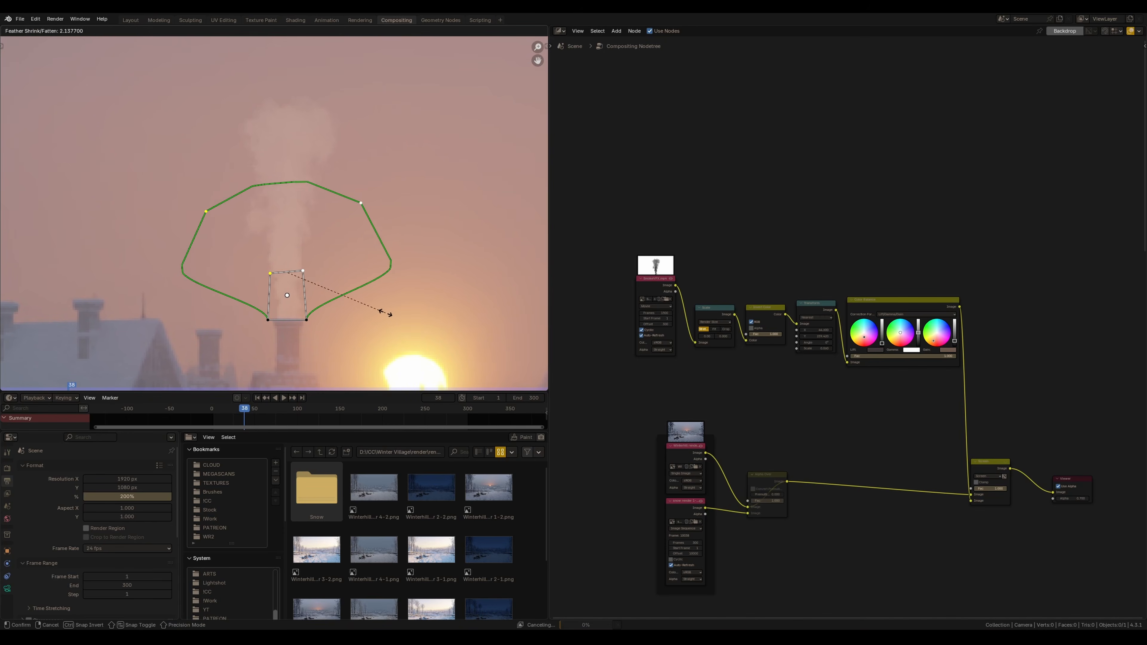
pyautogui.click(387, 317)
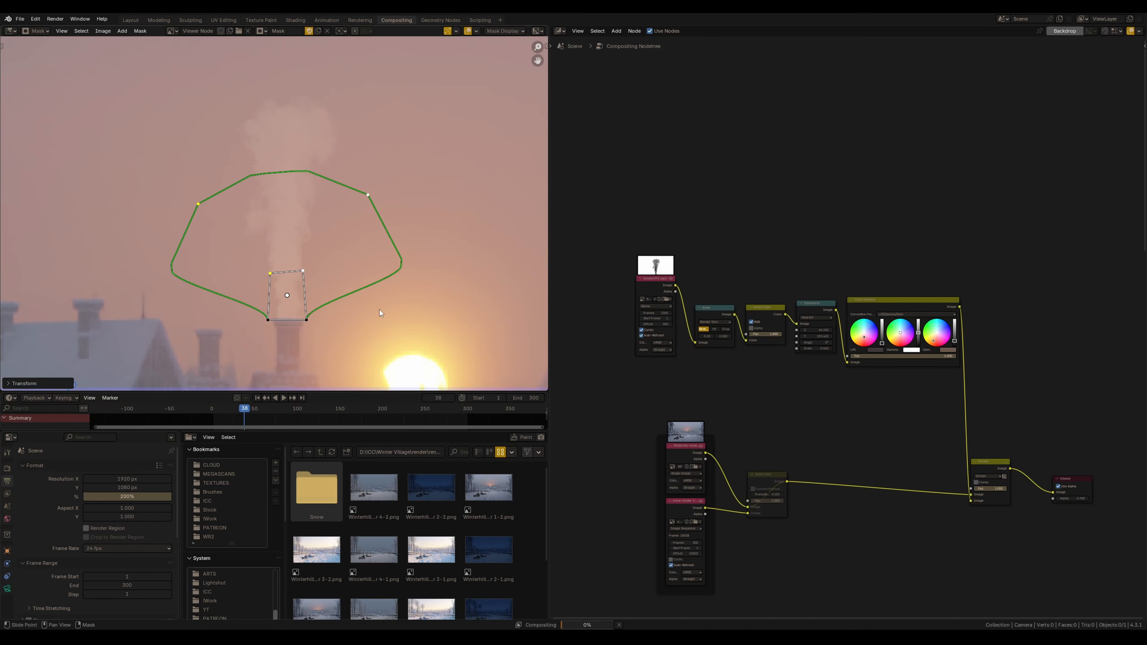
pyautogui.hotkey('ctrl', 'z')
pyautogui.hotkey('ctrl', 'z')
# Add a Mask node using the drawn mask and connect it to the Screen node's Fac input
pyautogui.scroll(2, 776, 438)
pyautogui.hotkey('shift', 'a')
pyautogui.click(776, 435)
pyautogui.write('mi')
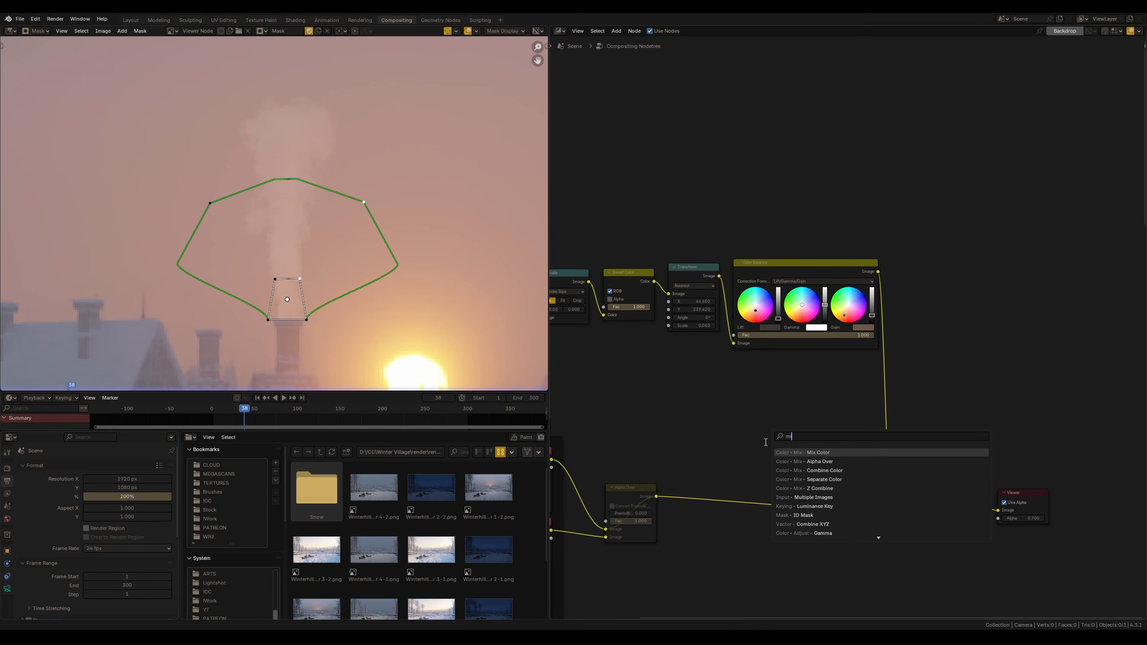
pyautogui.write('a')
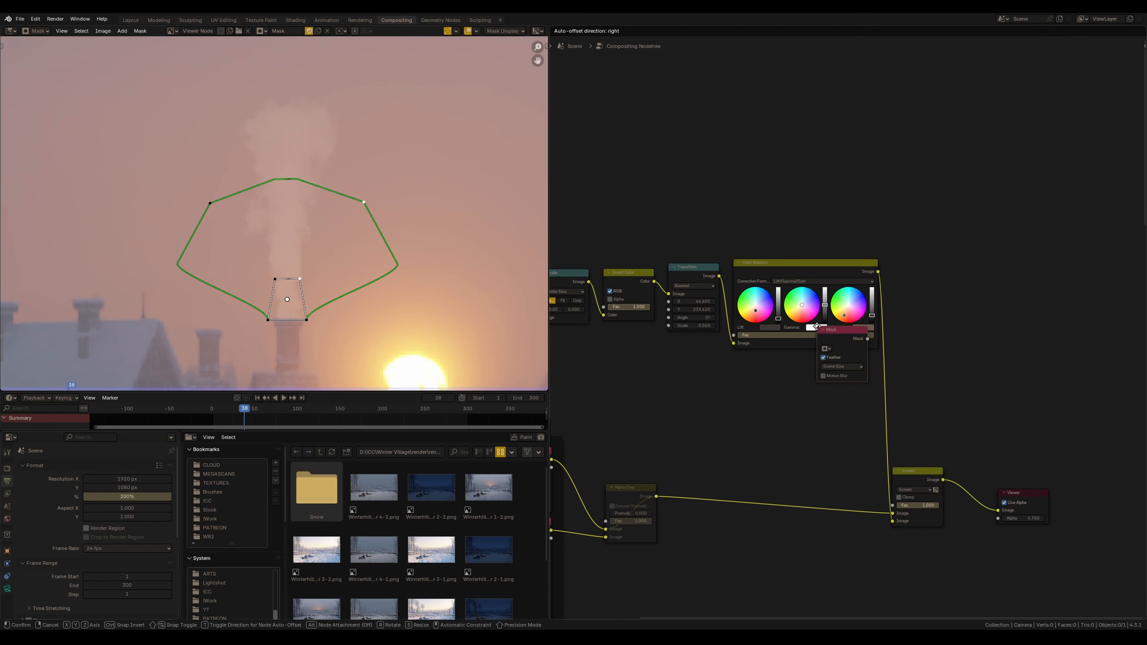
pyautogui.click(783, 389)
pyautogui.click(791, 412)
pyautogui.click(798, 424)
pyautogui.moveTo(808, 407); pyautogui.dragTo(893, 505)
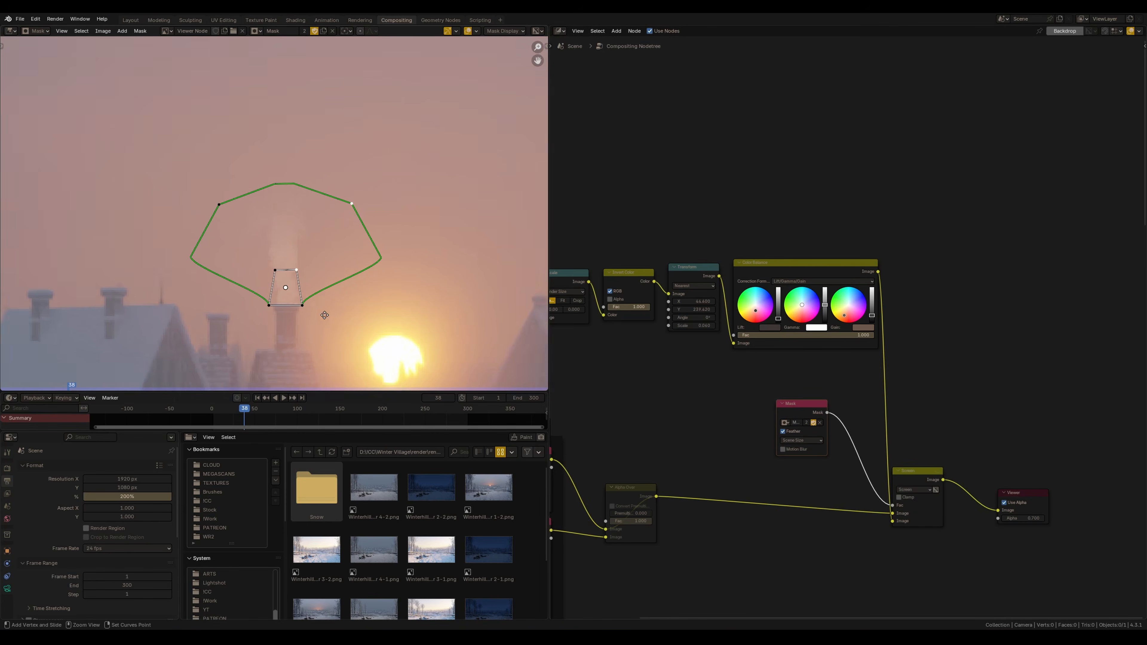
# Play the animation to preview the masked smoke
pyautogui.scroll(-4, 325, 307)
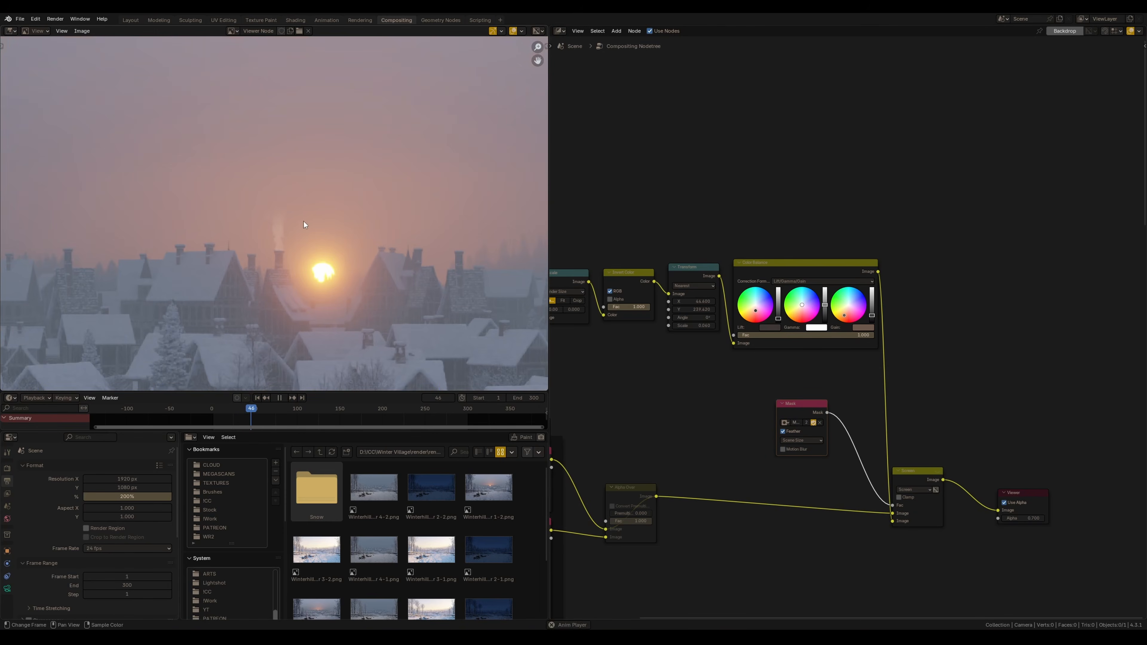
pyautogui.click(255, 422)
pyautogui.press('space')
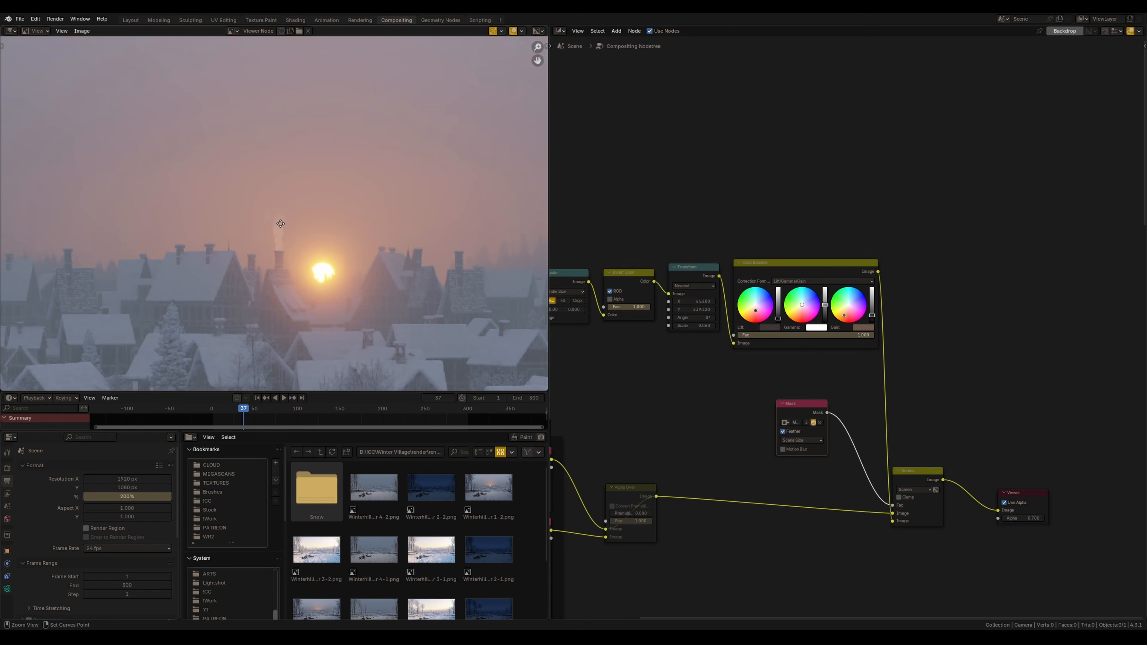
# Select the smoke node chain with its mask and Screen nodes and group them into a node group
pyautogui.scroll(4, 273, 240)
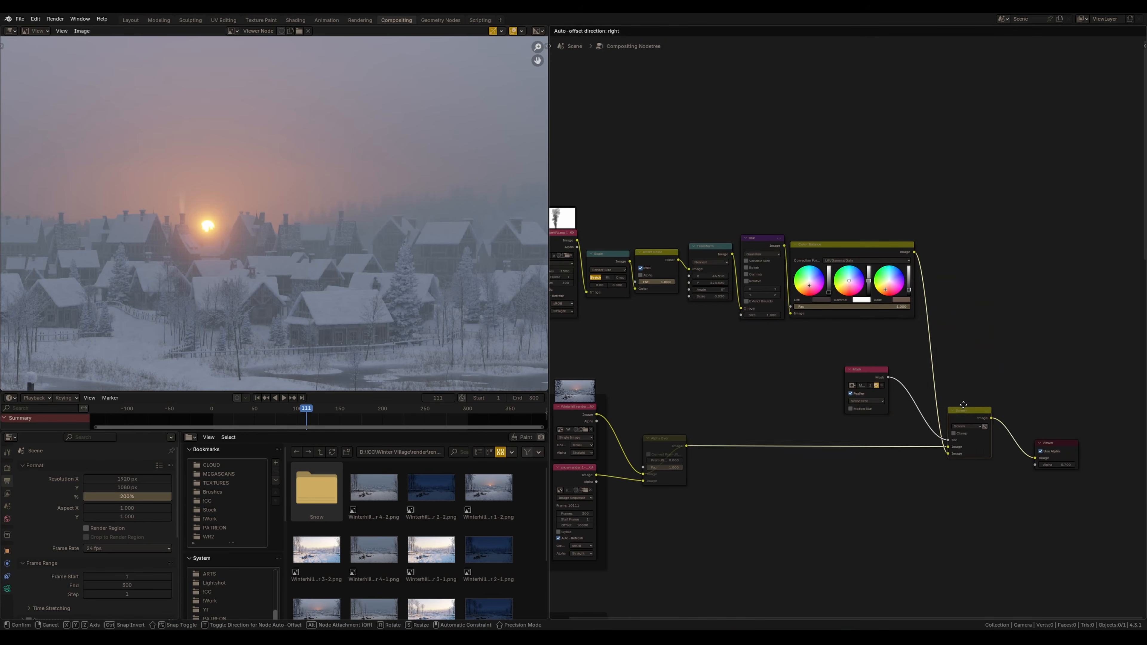
pyautogui.moveTo(963, 405); pyautogui.dragTo(947, 311)
pyautogui.scroll(-6, 946, 310)
pyautogui.moveTo(632, 224); pyautogui.dragTo(927, 329)
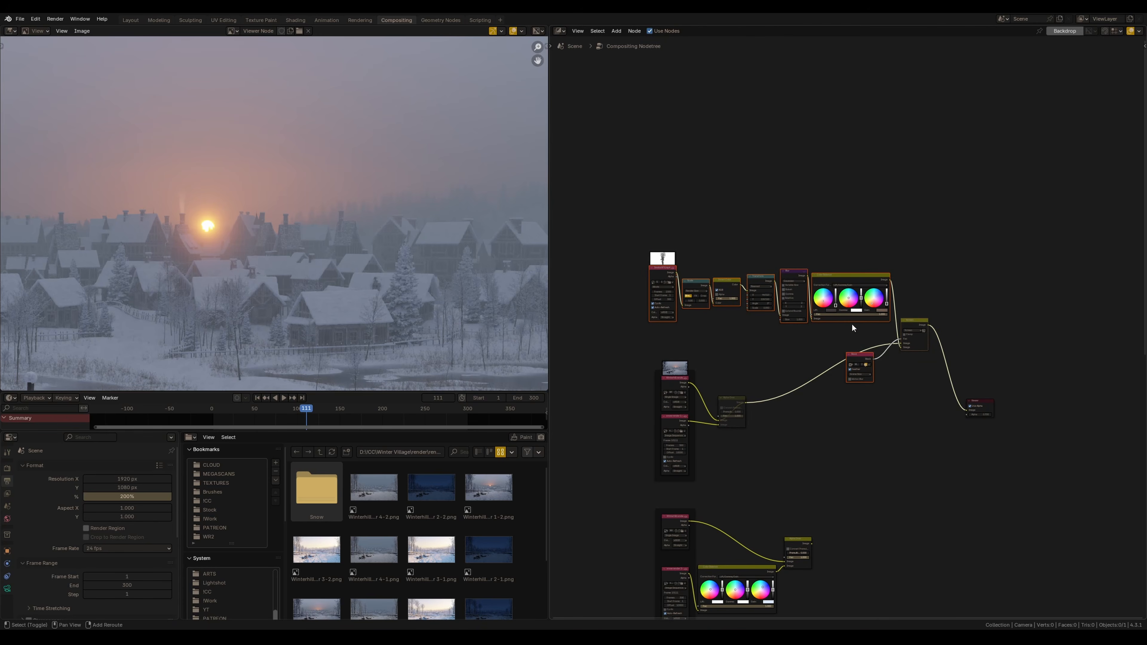
pyautogui.hotkey('ctrl', 'g')
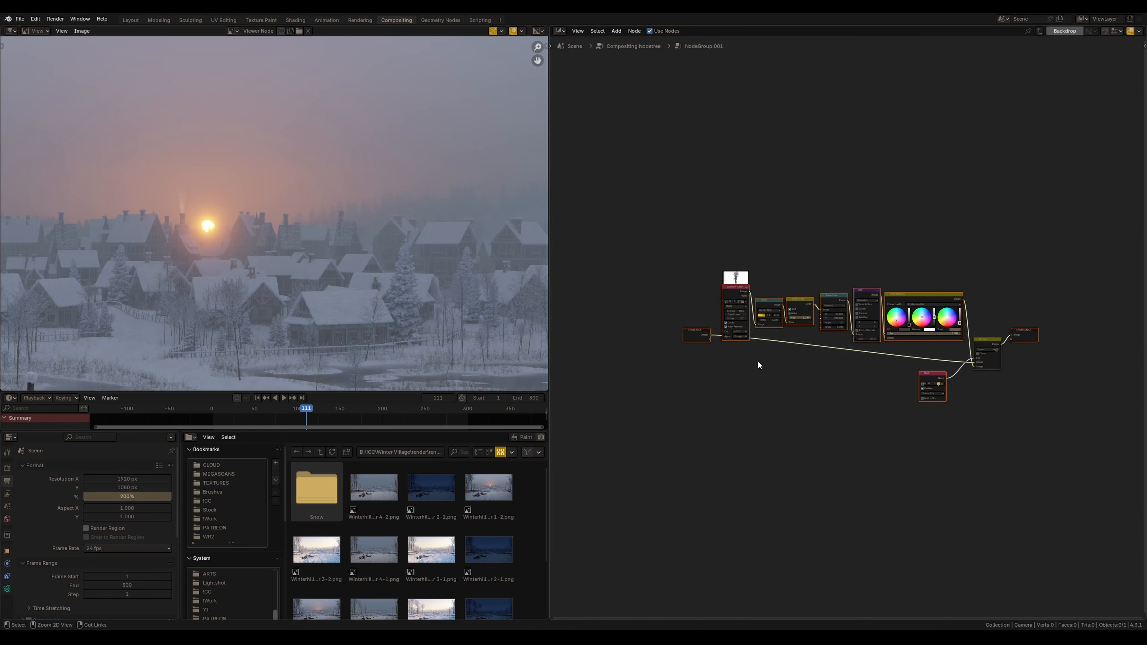
# Rearrange the nodes inside the group and exit the group
pyautogui.moveTo(692, 238); pyautogui.dragTo(934, 423)
pyautogui.moveTo(776, 322); pyautogui.dragTo(803, 435)
pyautogui.press('Tab')
# Rename the node group to Smoke Render 1
pyautogui.keyDown('ctrl'); pyautogui.moveTo(804, 435); pyautogui.dragTo(805, 404, button='middle'); pyautogui.keyUp('ctrl')
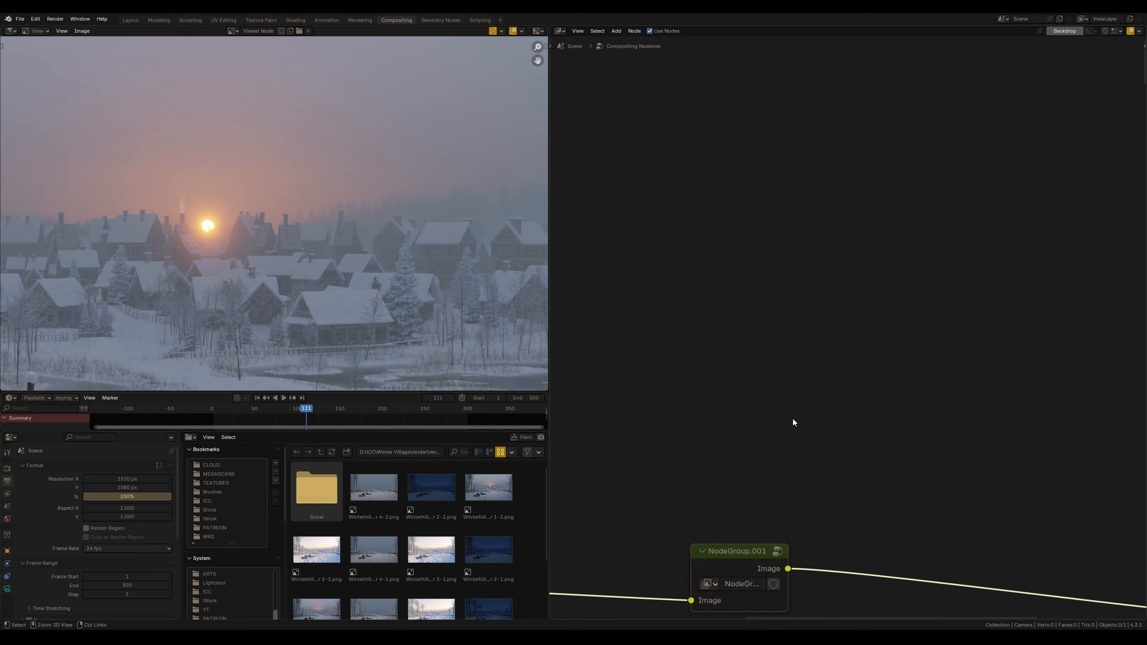
pyautogui.moveTo(742, 584); pyautogui.dragTo(816, 411, button='middle')
pyautogui.doubleClick(816, 411)
pyautogui.write('Smoke R')
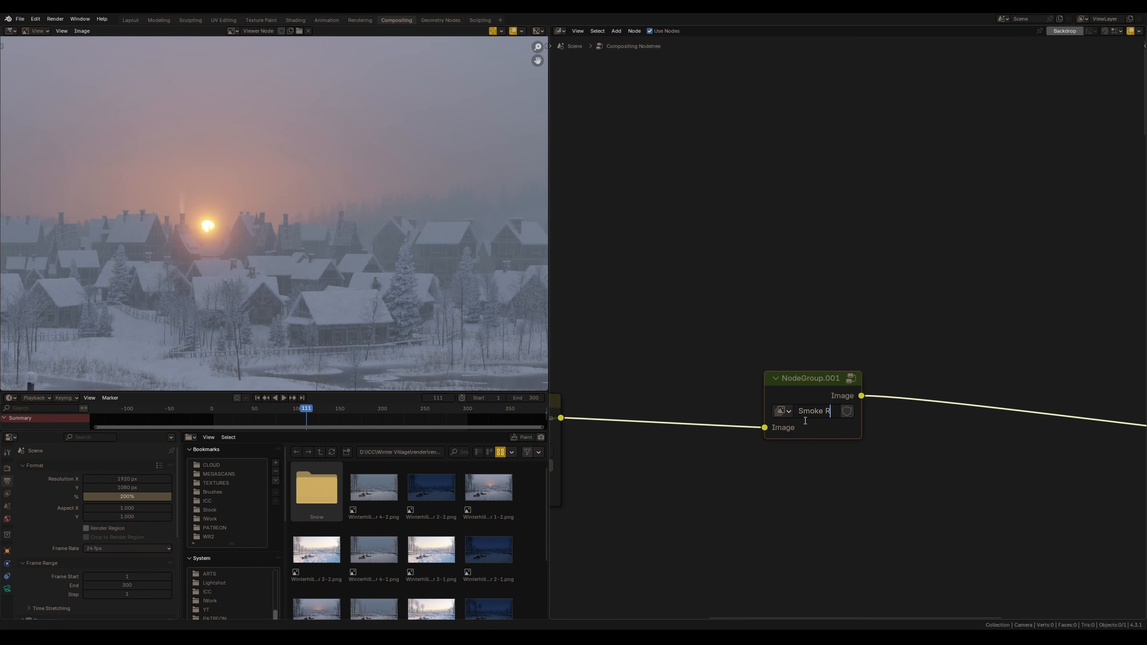
pyautogui.write('ender 1')
pyautogui.press('Return')
# Inside the group, duplicate the smoke chain and link the first Screen output into the copy's Screen, feeding the group output
pyautogui.press('Tab')
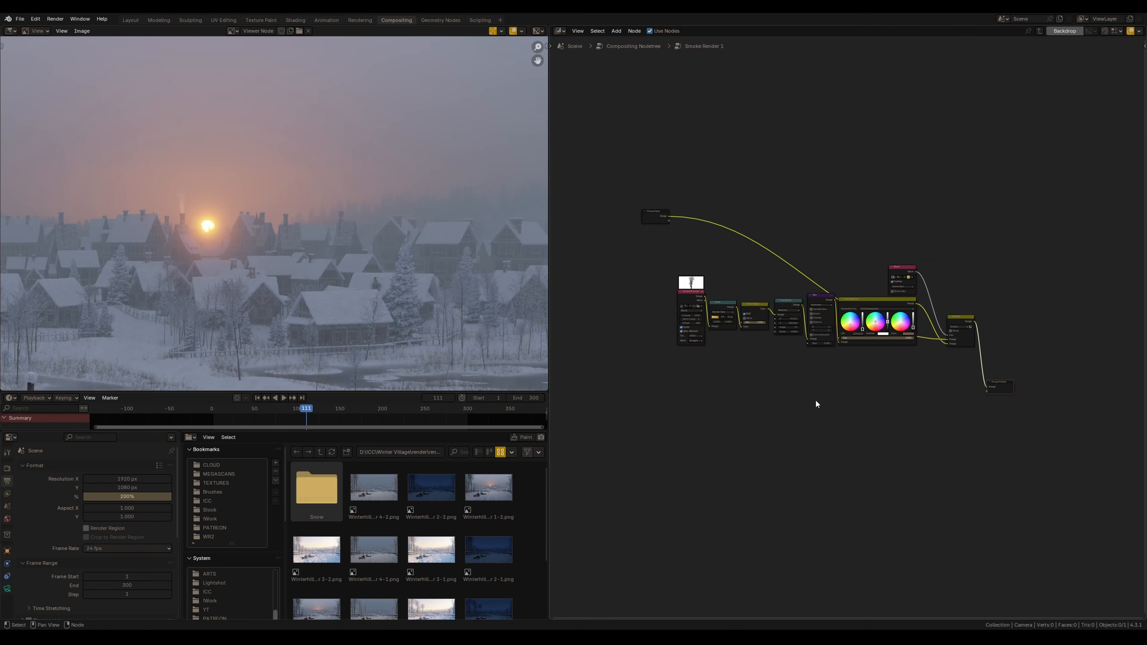
pyautogui.moveTo(854, 357)
pyautogui.keyDown('ctrl'); pyautogui.mouseDown(button='middle')
pyautogui.moveTo(827, 369)
pyautogui.moveTo(834, 360)
pyautogui.mouseUp(button='middle'); pyautogui.keyUp('ctrl')
pyautogui.keyDown('ctrl'); pyautogui.moveTo(794, 392); pyautogui.dragTo(852, 398, button='middle'); pyautogui.keyUp('ctrl')
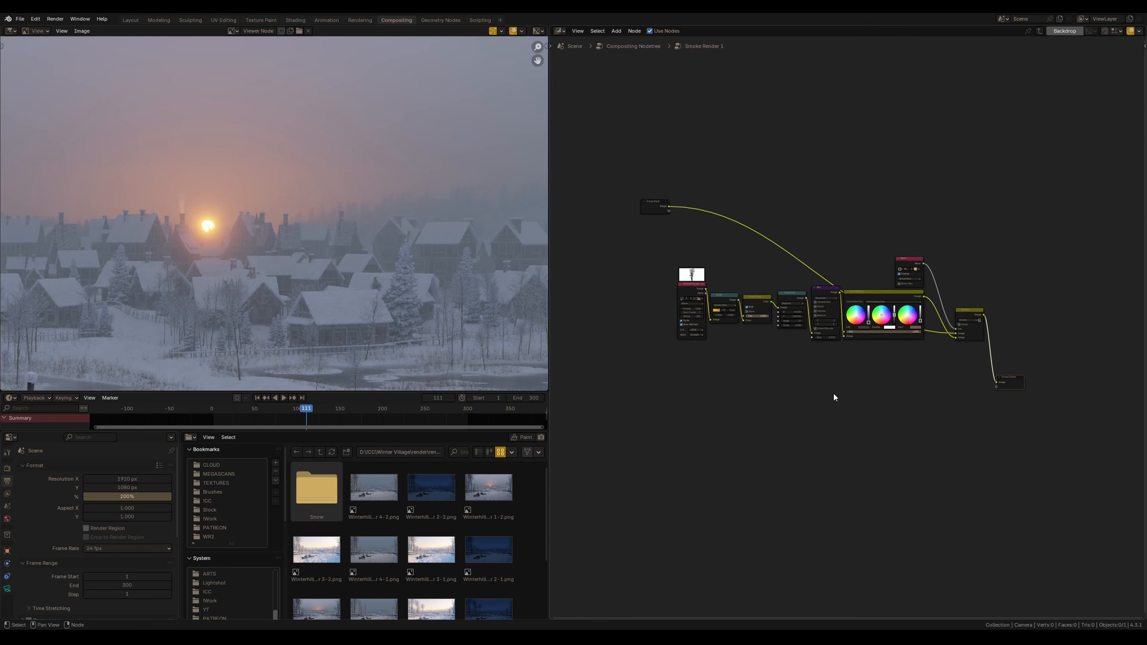
pyautogui.moveTo(656, 391); pyautogui.dragTo(990, 259)
pyautogui.press('g')
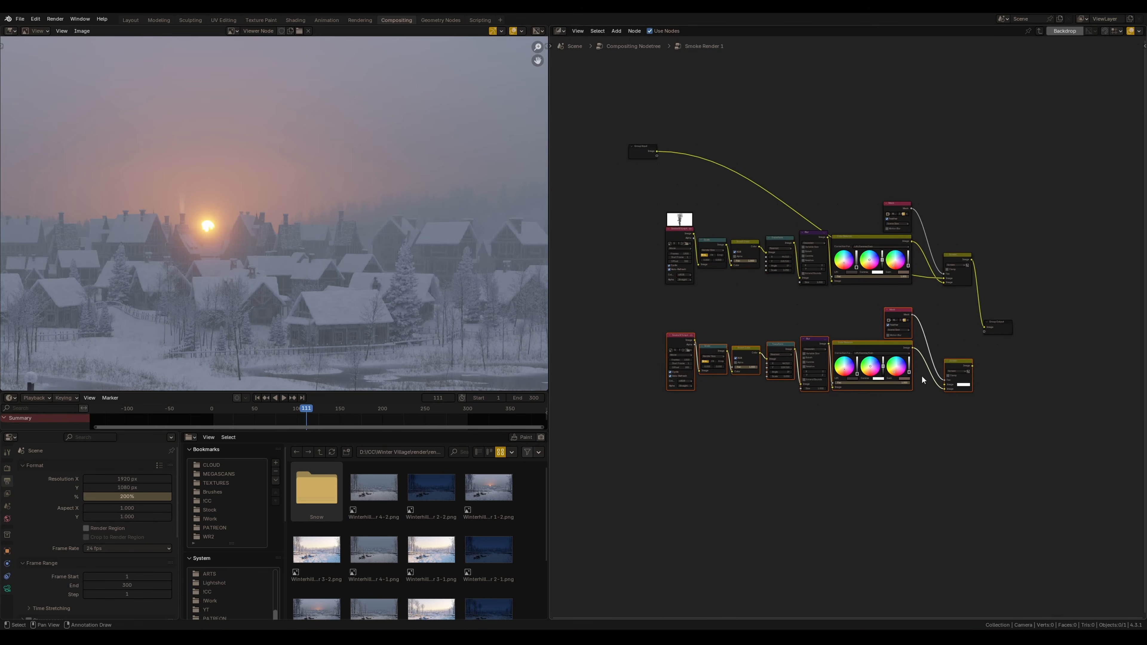
pyautogui.click(967, 382)
pyautogui.scroll(2, 958, 289)
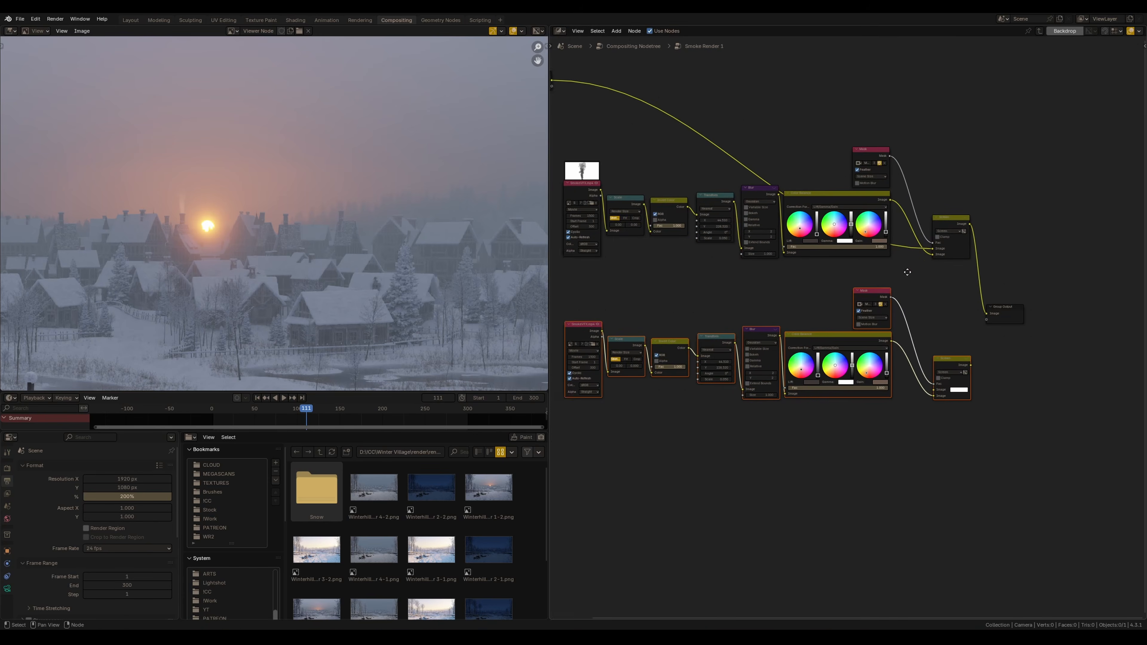
pyautogui.moveTo(970, 221); pyautogui.dragTo(989, 216)
pyautogui.moveTo(1022, 266); pyautogui.dragTo(1017, 405)
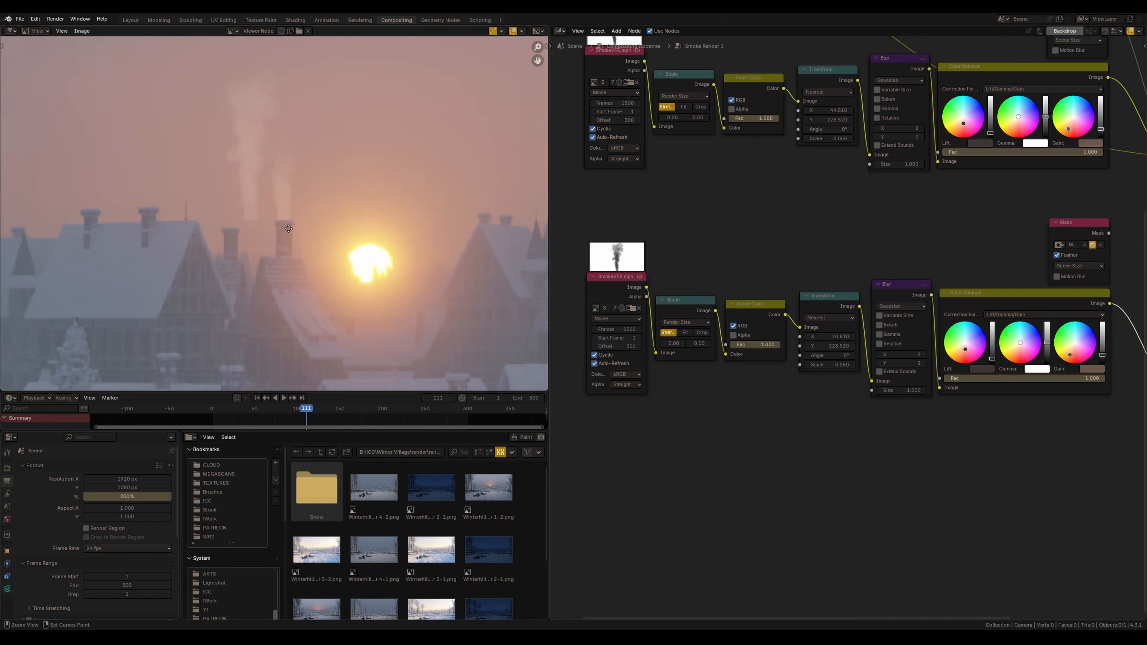
# Shift the duplicated smoke's Transform X and Y so it rises from a different chimney
pyautogui.keyDown('ctrl'); pyautogui.moveTo(289, 229); pyautogui.dragTo(415, 272, button='middle'); pyautogui.keyUp('ctrl')
pyautogui.moveTo(833, 337); pyautogui.dragTo(811, 338)
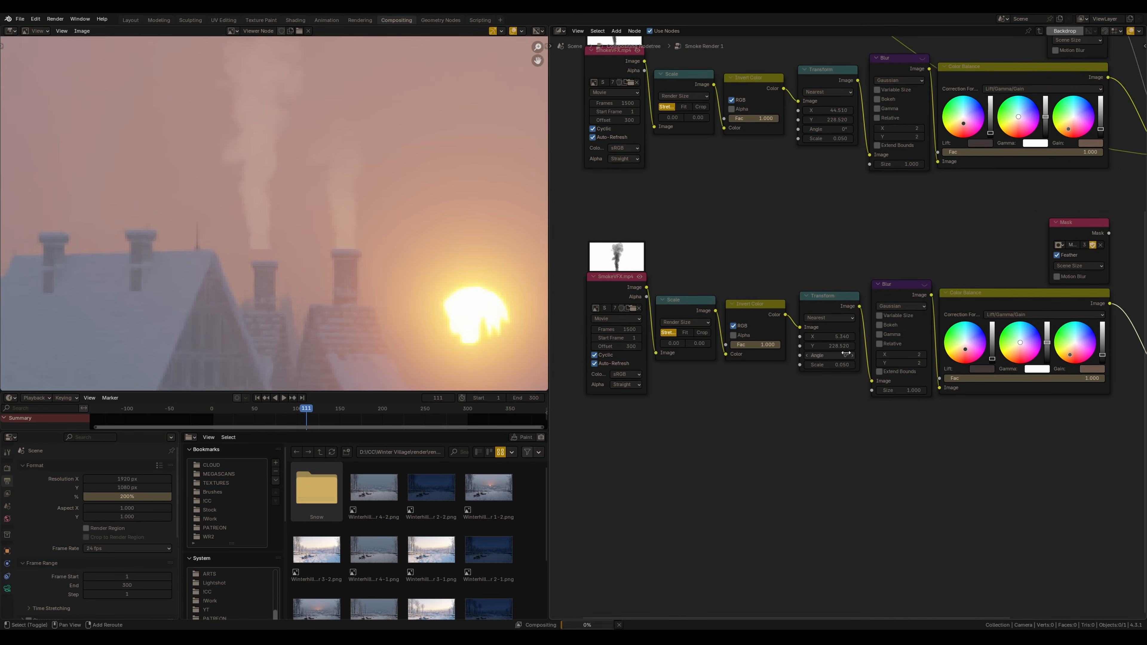
pyautogui.keyDown('ctrl'); pyautogui.moveTo(271, 235); pyautogui.dragTo(325, 257, button='middle'); pyautogui.keyUp('ctrl')
pyautogui.moveTo(830, 337); pyautogui.dragTo(833, 337)
pyautogui.moveTo(833, 346); pyautogui.dragTo(828, 346)
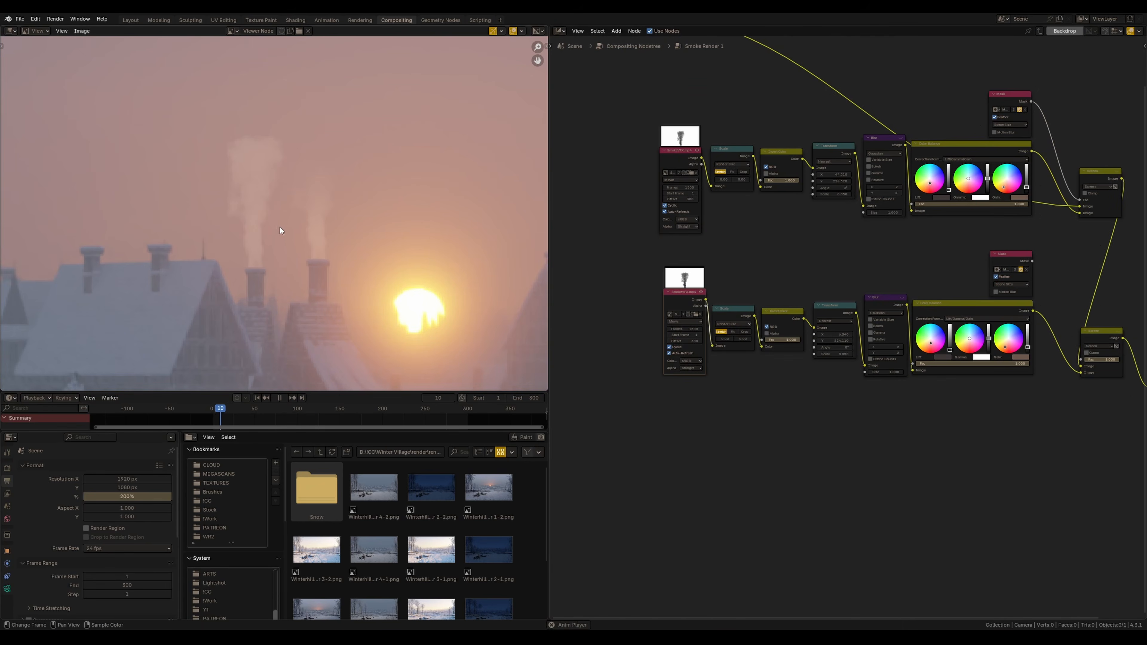
# Play and pause the animation to preview both smoke plumes
pyautogui.press('space')
pyautogui.press('space')
pyautogui.press('space')
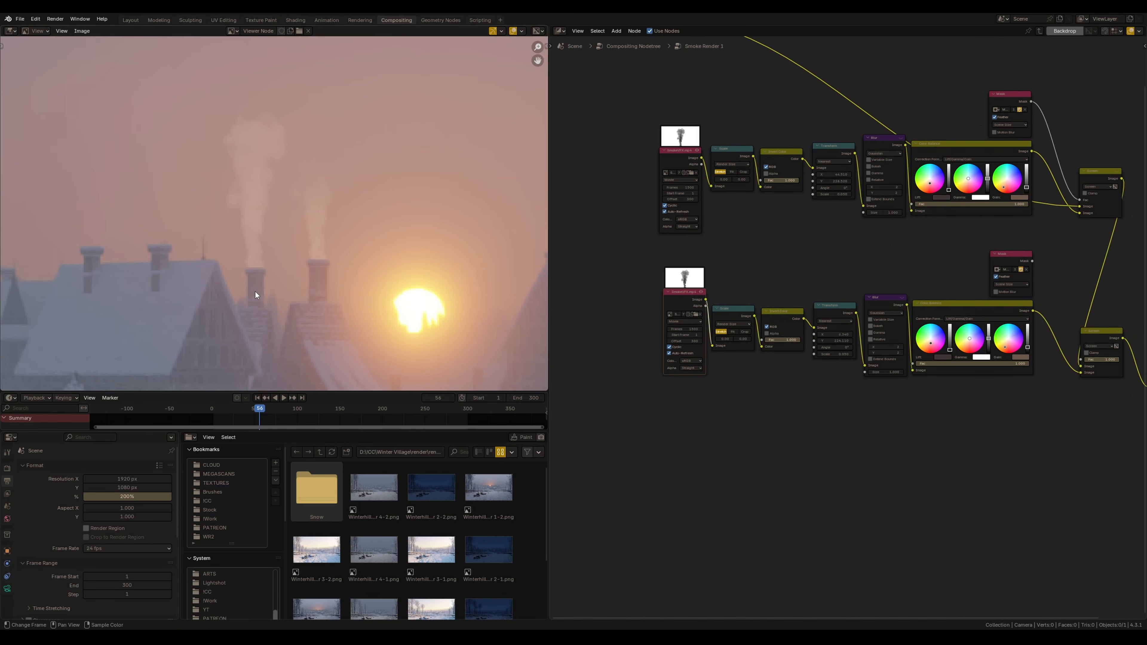
# Set the duplicated smoke movie's offset to 400 frames and preview the playback
pyautogui.moveTo(755, 369); pyautogui.dragTo(691, 349, button='middle')
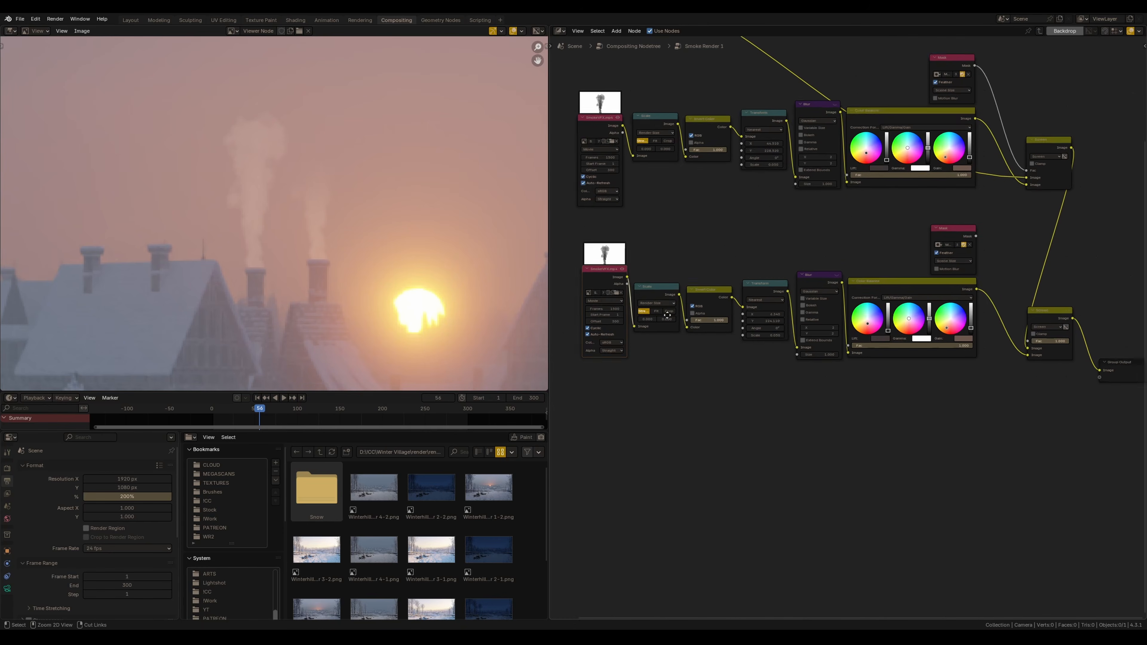
pyautogui.scroll(8, 619, 322)
pyautogui.moveTo(618, 322); pyautogui.dragTo(706, 345, button='middle')
pyautogui.click(705, 346)
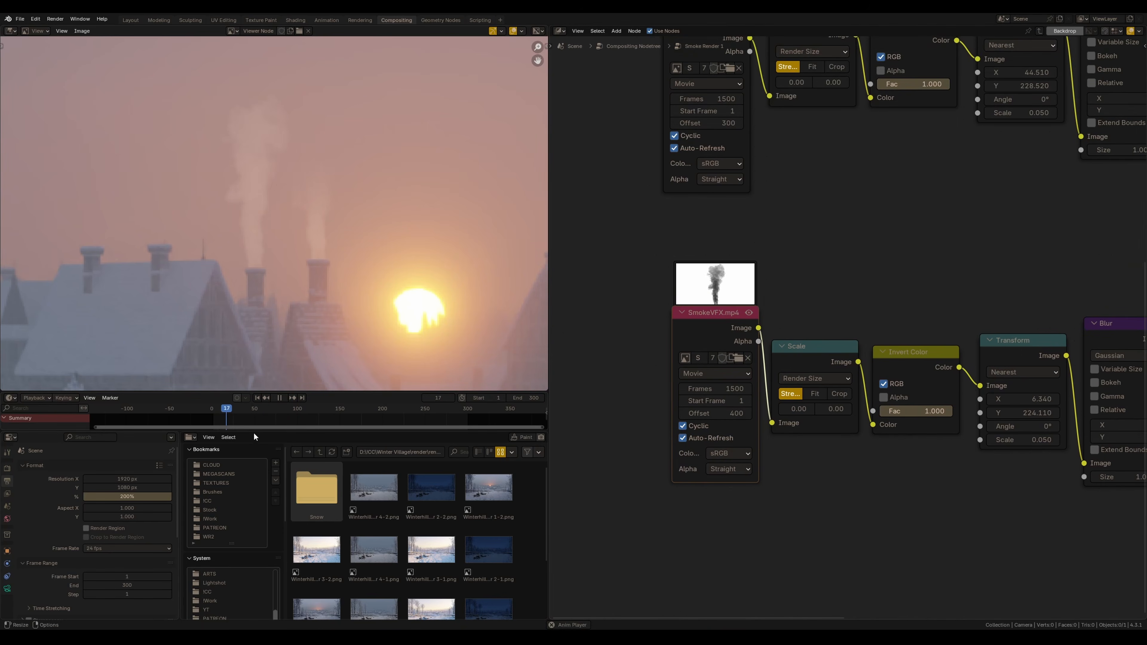
pyautogui.click(281, 397)
pyautogui.click(285, 403)
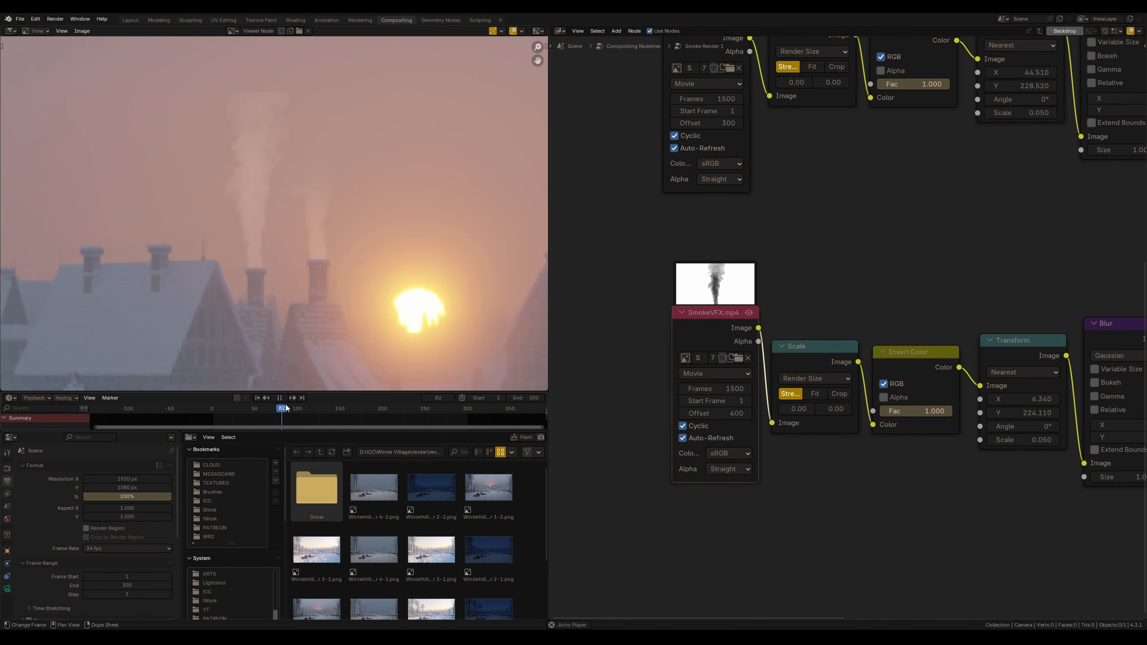
# Create a new mask with the pasted shape moved over the second chimney and assign Mask.001 to the second Mask node
pyautogui.scroll(-3, 941, 267)
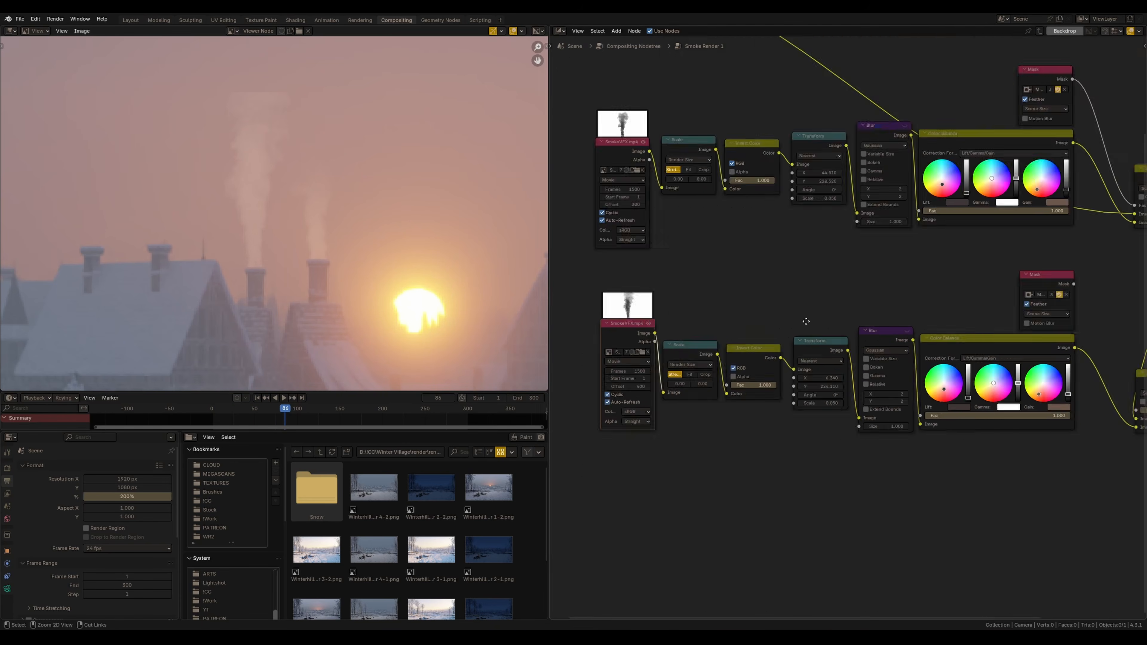
pyautogui.moveTo(933, 297); pyautogui.dragTo(944, 298)
pyautogui.moveTo(945, 297); pyautogui.dragTo(930, 292)
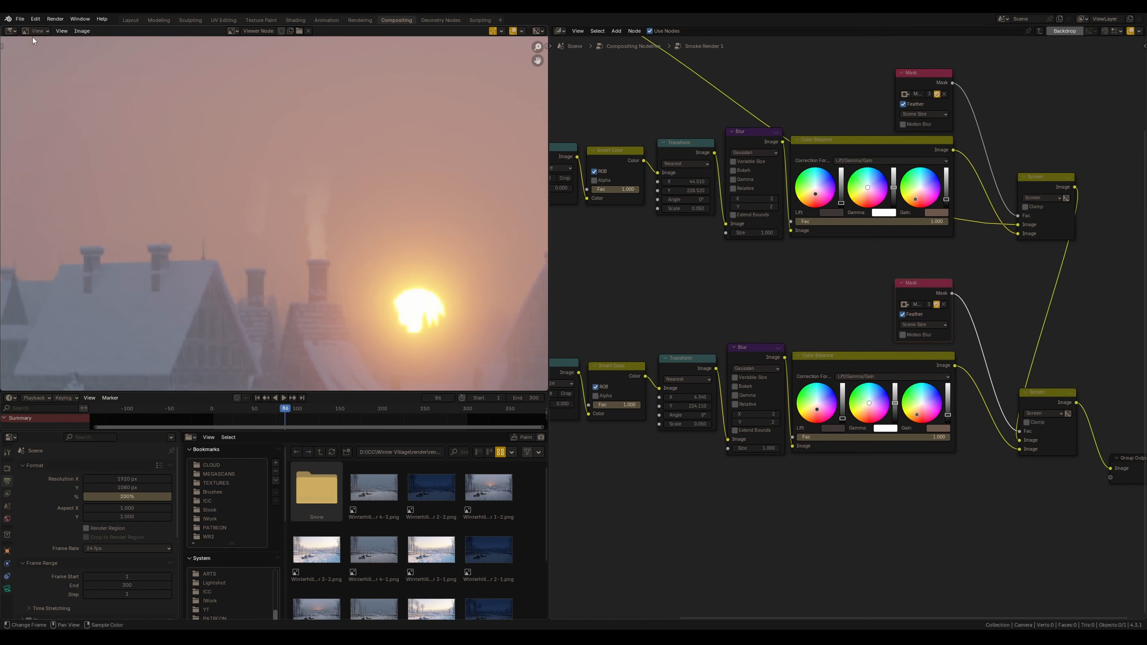
pyautogui.click(34, 31)
pyautogui.click(39, 72)
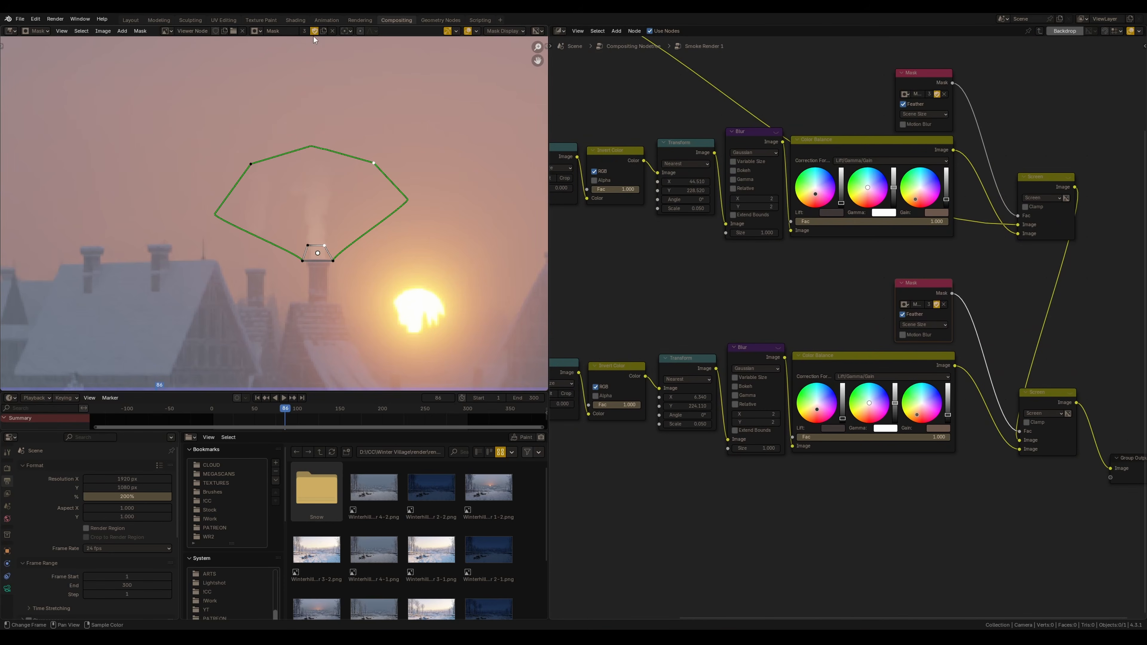
pyautogui.click(323, 33)
pyautogui.hotkey('ctrl', 'v')
pyautogui.moveTo(317, 254); pyautogui.dragTo(256, 262)
pyautogui.keyDown('ctrl'); pyautogui.moveTo(256, 264); pyautogui.dragTo(283, 247, button='middle'); pyautogui.keyUp('ctrl')
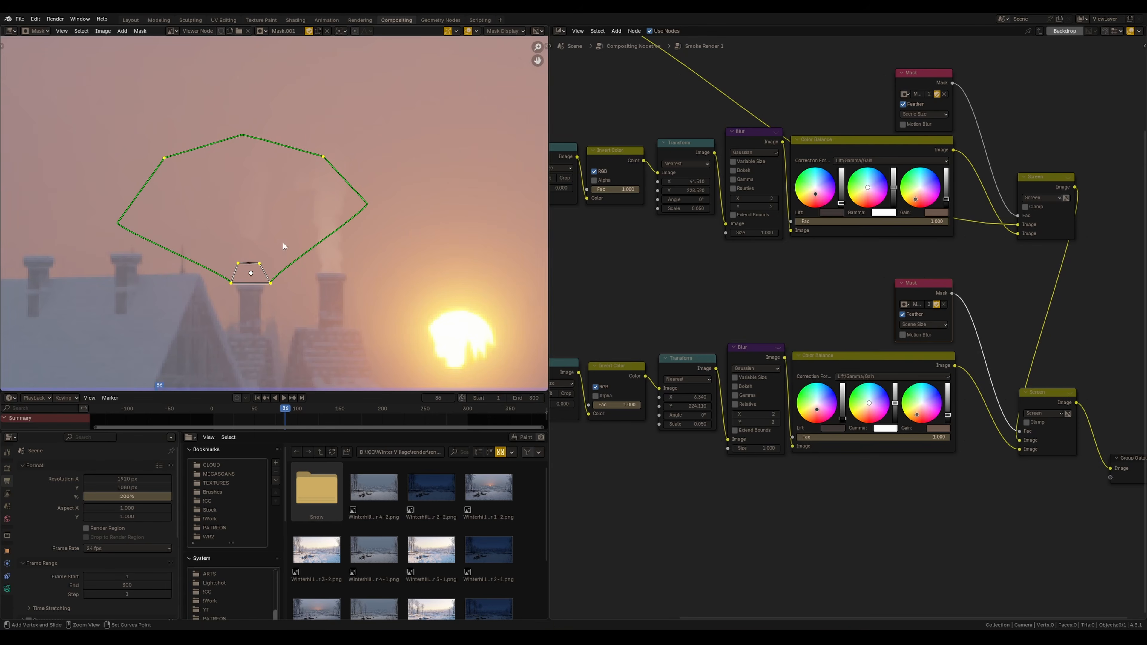
pyautogui.click(905, 304)
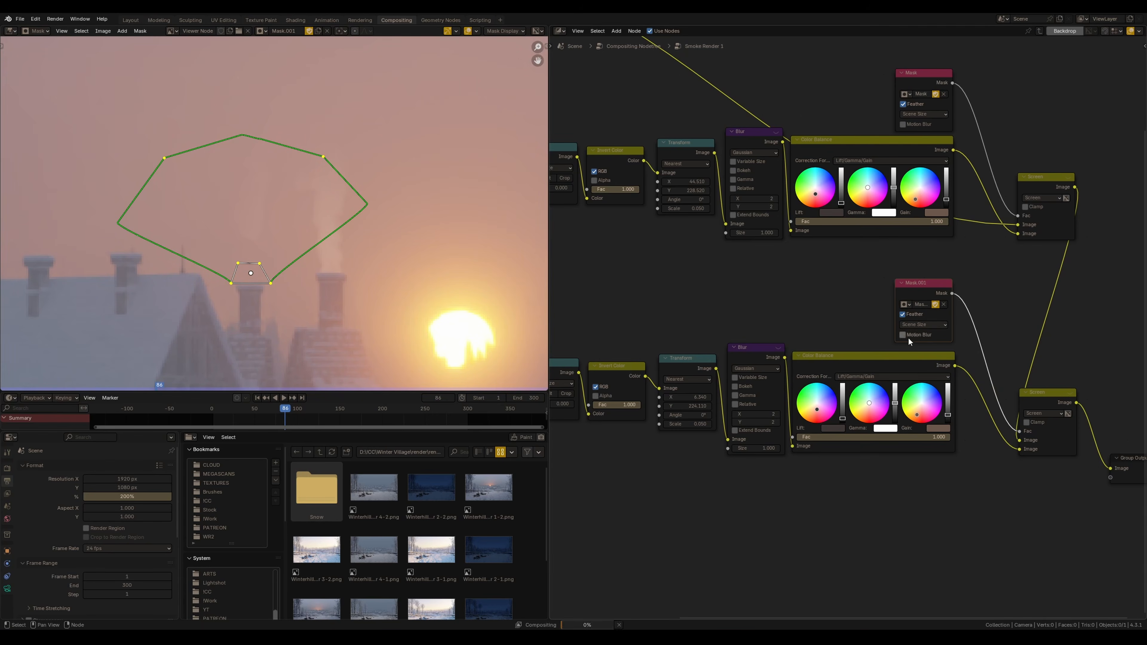
pyautogui.click(916, 330)
pyautogui.moveTo(355, 270); pyautogui.dragTo(329, 233)
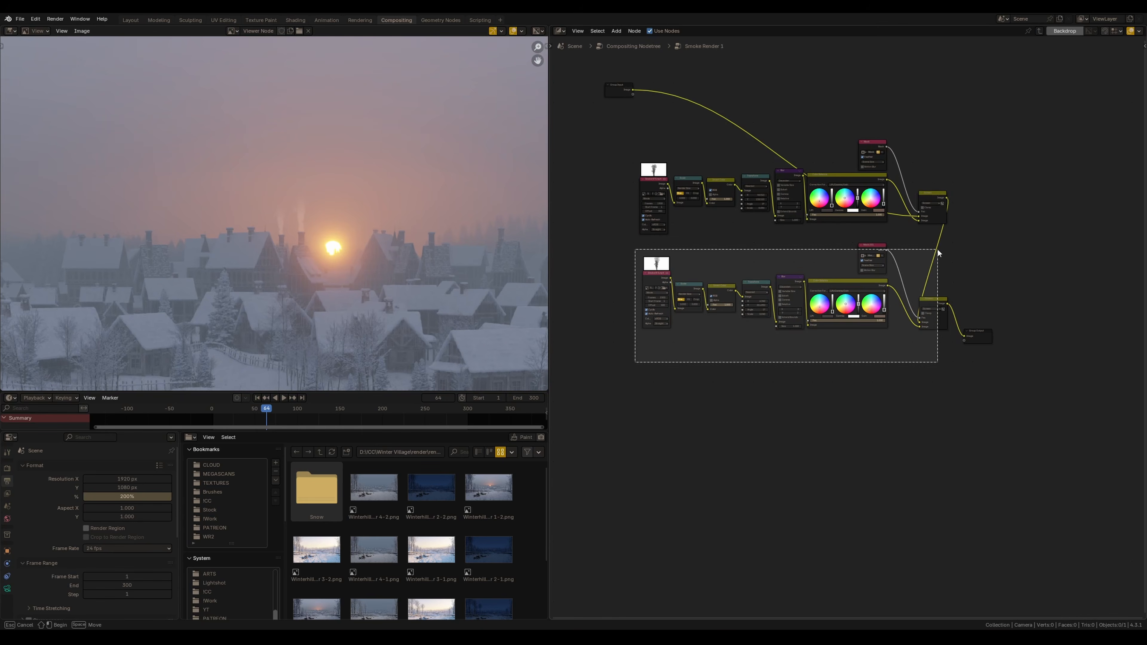
# Duplicate the smoke chain again and connect the previous Screen output into the new copy's Screen node
pyautogui.moveTo(636, 248); pyautogui.dragTo(937, 362)
pyautogui.press('g')
pyautogui.click(908, 317)
pyautogui.hotkey('shift', 'd')
pyautogui.click(906, 425)
pyautogui.scroll(4, 906, 425)
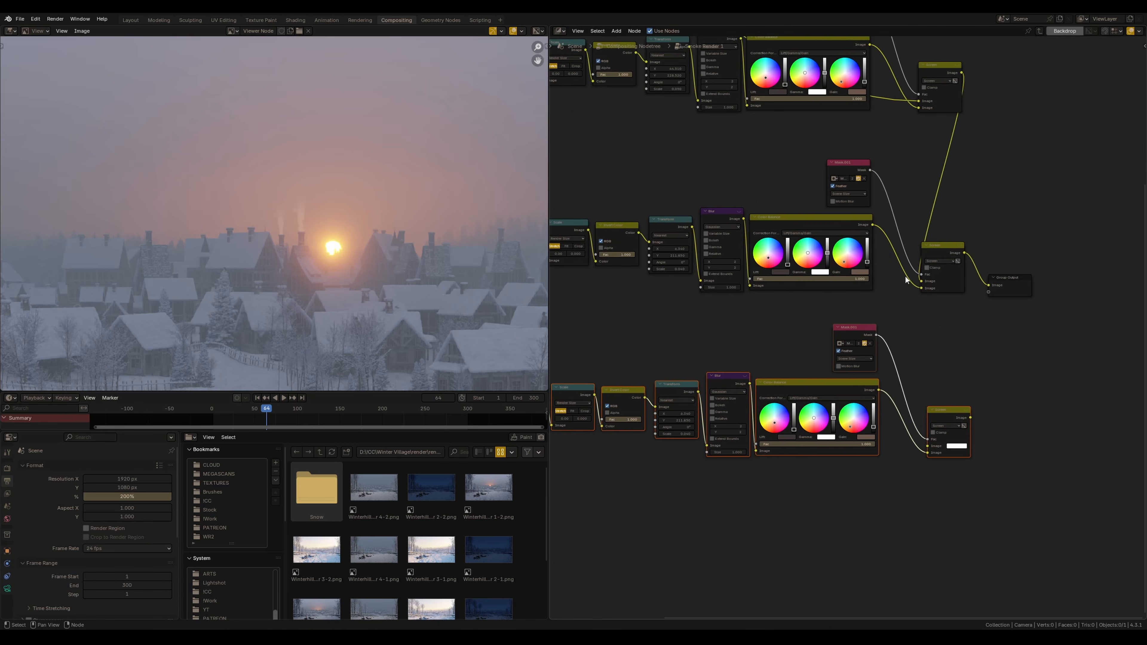
pyautogui.moveTo(965, 255); pyautogui.dragTo(945, 409)
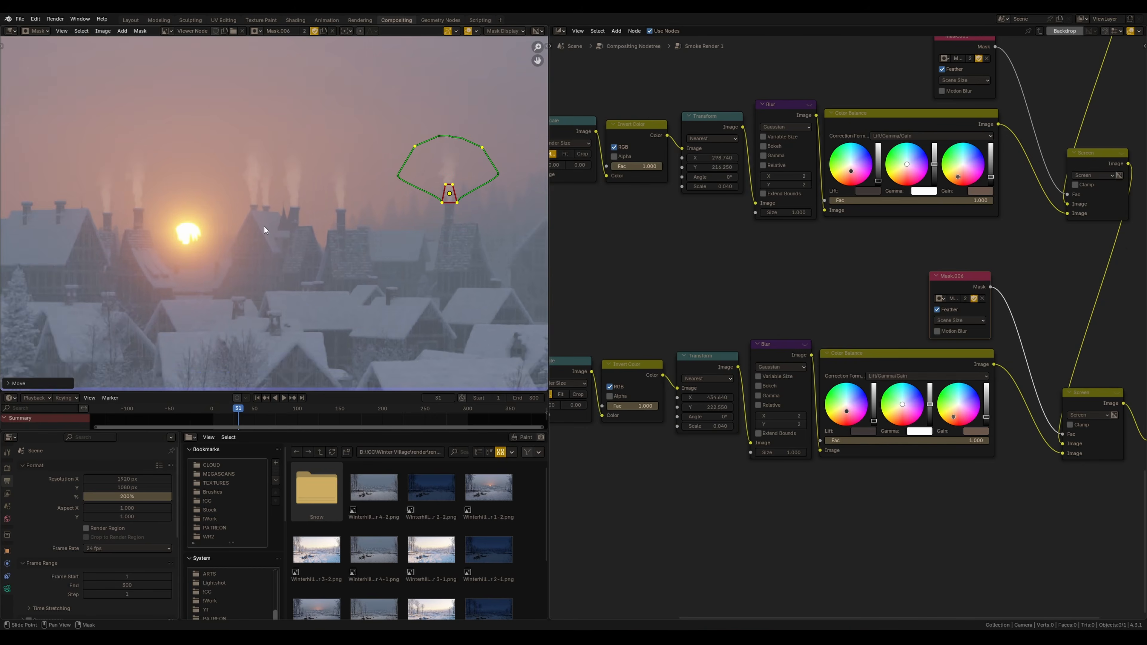
# Adjust the Lift and Gain wheels of the new copy's Color Balance node
pyautogui.scroll(3, 355, 245)
pyautogui.scroll(5, 1098, 468)
pyautogui.moveTo(859, 383); pyautogui.dragTo(865, 369)
pyautogui.moveTo(683, 373); pyautogui.dragTo(682, 369)
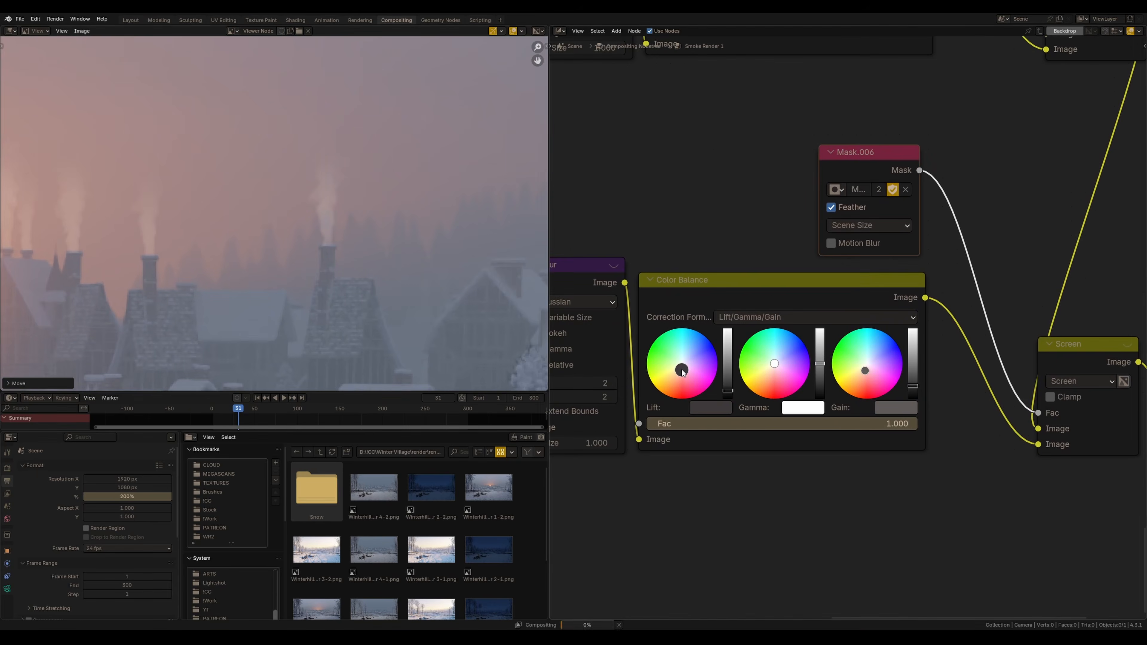
pyautogui.scroll(-3, 389, 230)
pyautogui.scroll(4, 846, 326)
pyautogui.moveTo(941, 411); pyautogui.dragTo(941, 420)
pyautogui.scroll(-4, 335, 296)
pyautogui.scroll(5, 337, 253)
pyautogui.hotkey('ctrl', 'shift', 'space')
pyautogui.moveTo(962, 253); pyautogui.dragTo(949, 298, button='middle')
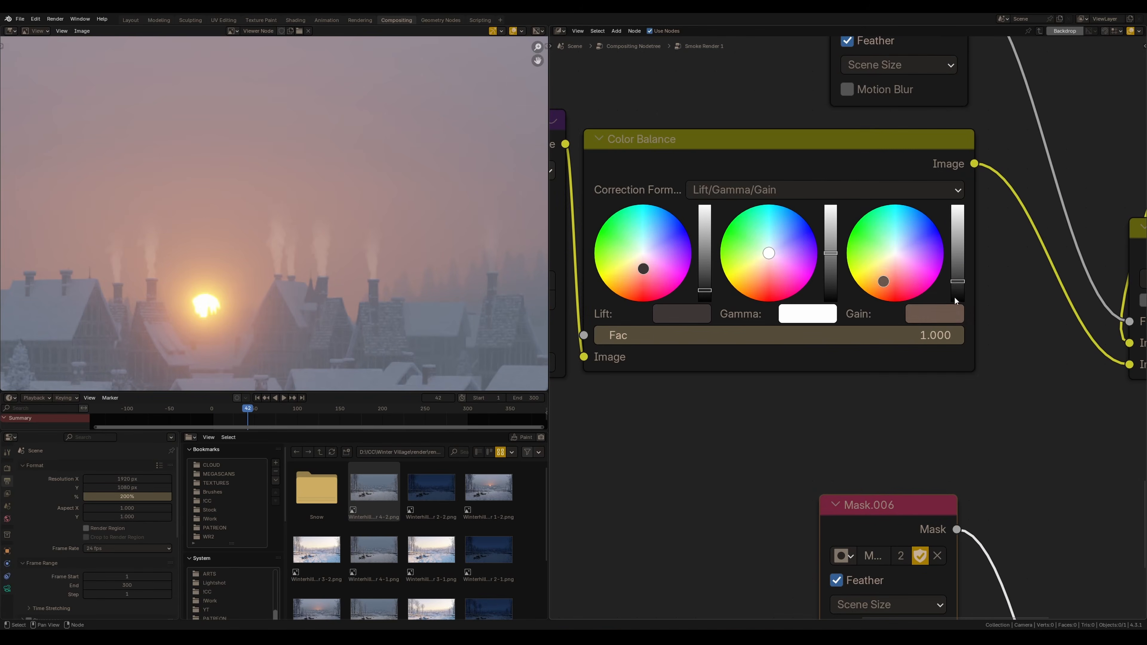
pyautogui.moveTo(957, 282); pyautogui.dragTo(958, 285)
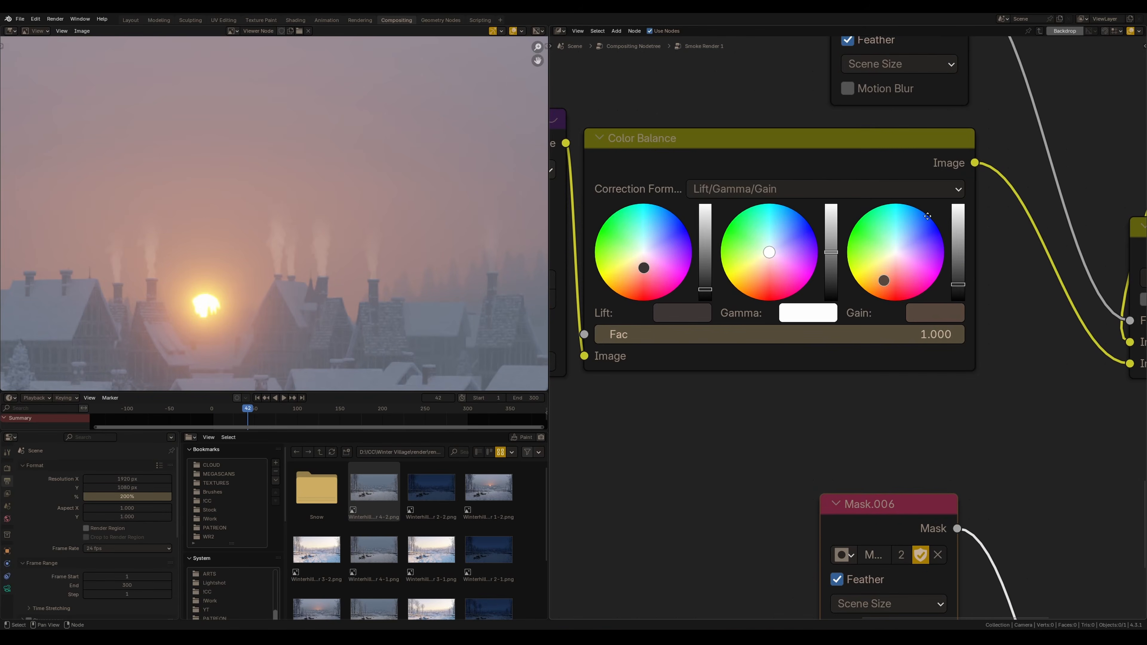
pyautogui.moveTo(952, 272); pyautogui.dragTo(917, 330, button='middle')
pyautogui.moveTo(922, 333); pyautogui.dragTo(922, 337)
pyautogui.moveTo(886, 272); pyautogui.dragTo(819, 316, button='middle')
# Review all the smoke chains in the group, exit it, and step through frames to preview the composite
pyautogui.scroll(-5, 819, 316)
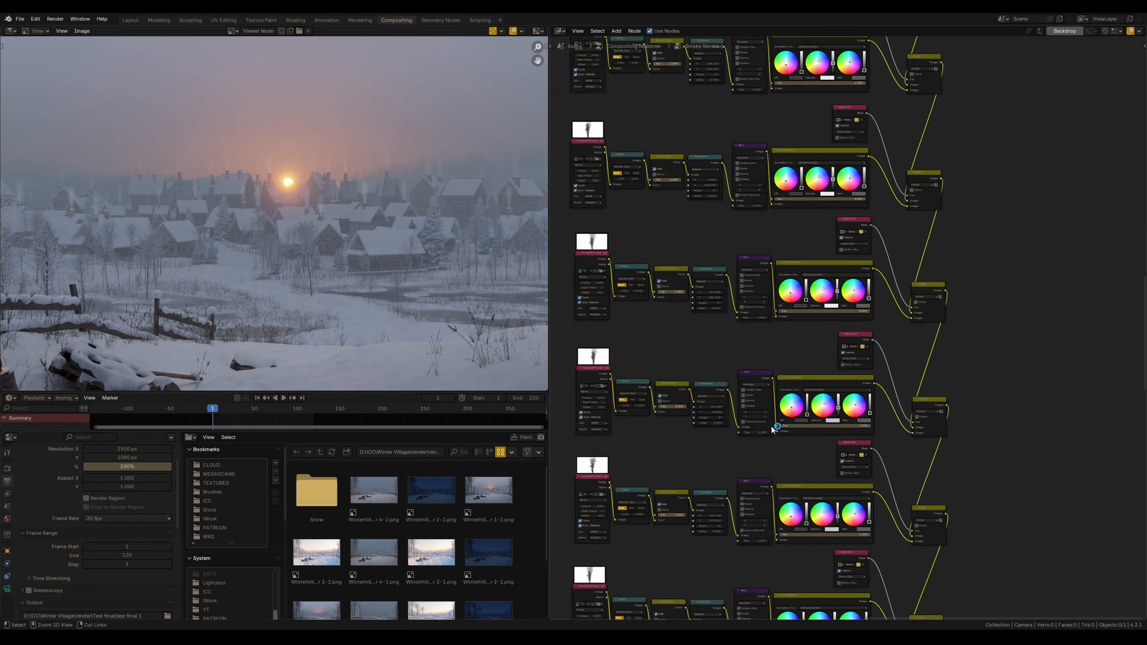
pyautogui.scroll(-10, 773, 429)
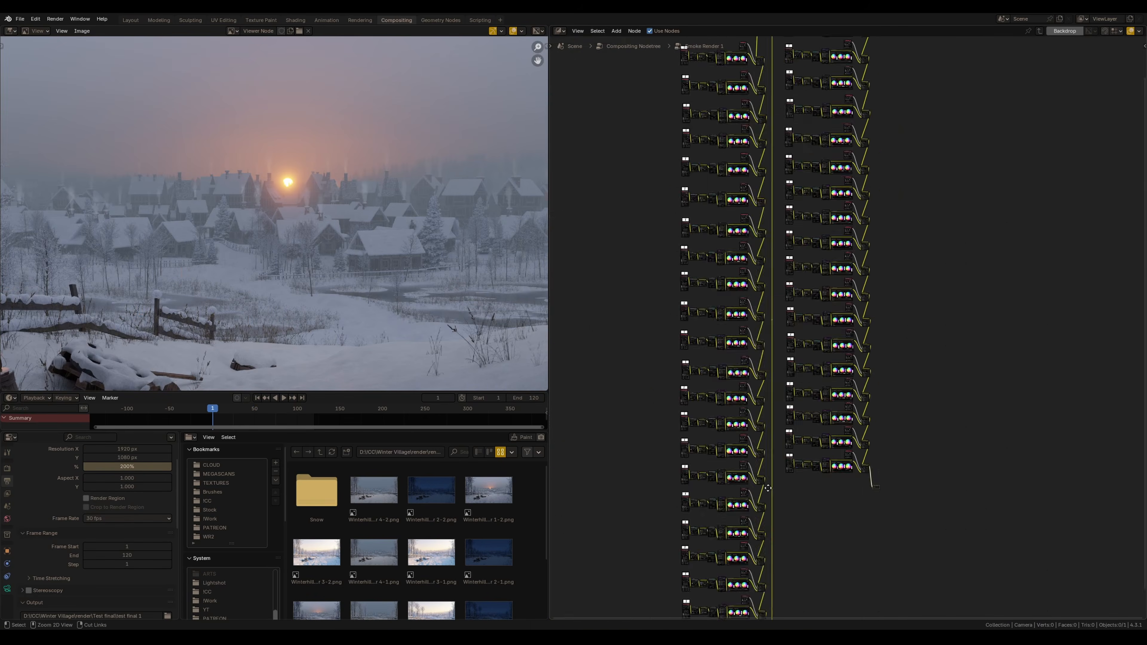
pyautogui.scroll(4, 759, 405)
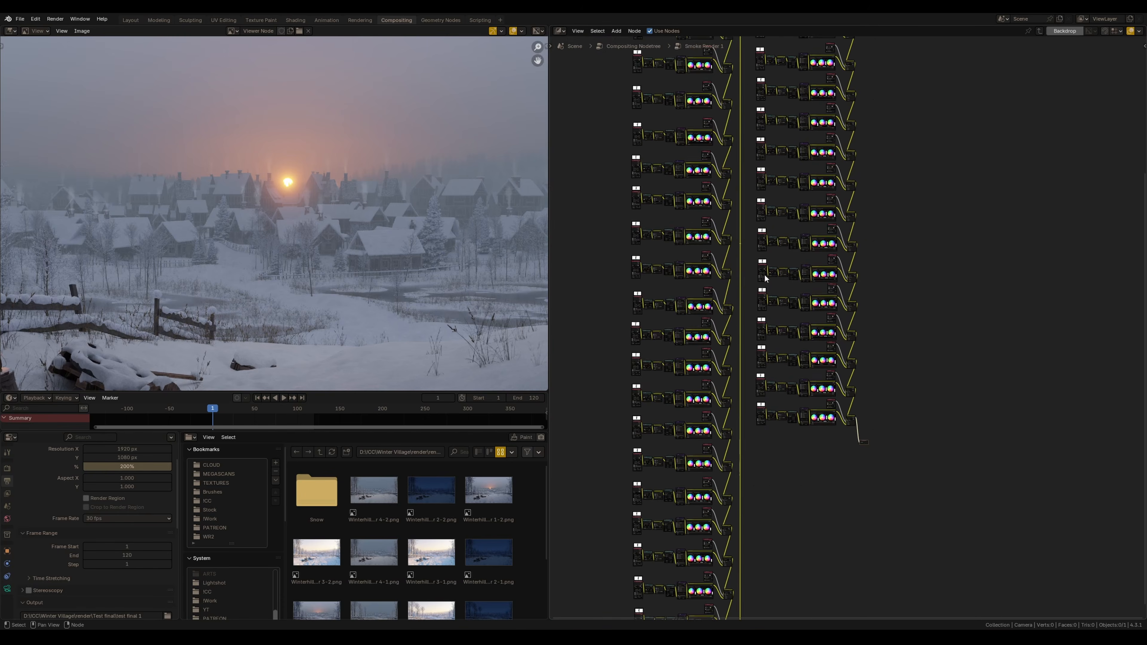
pyautogui.press('Tab')
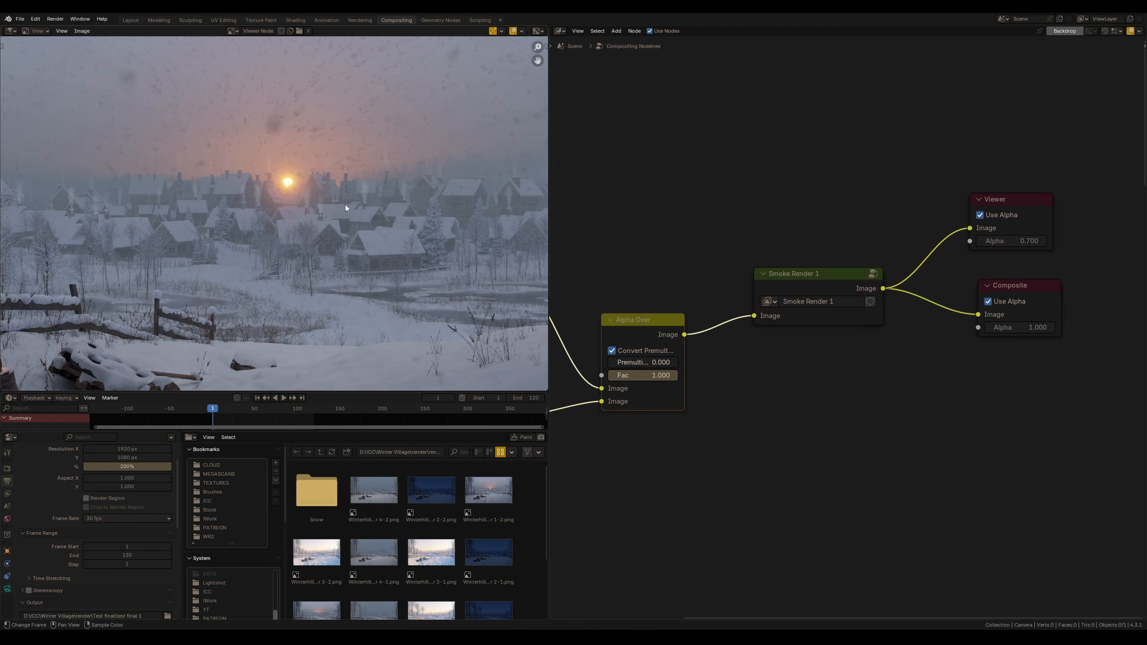
pyautogui.hotkey('shift', 'Up')
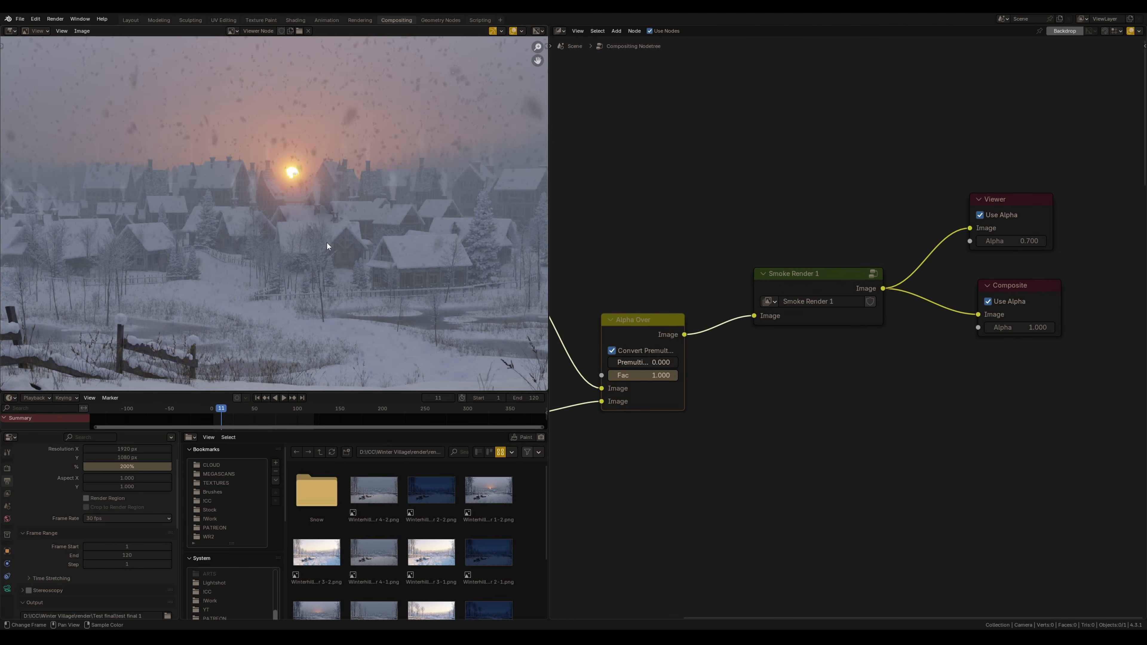
# Insert a Color Balance node between the snow image sequence and the Alpha Over node
pyautogui.keyDown('ctrl'); pyautogui.moveTo(280, 301); pyautogui.dragTo(305, 180, button='middle'); pyautogui.keyUp('ctrl')
pyautogui.moveTo(306, 181); pyautogui.dragTo(284, 281, button='middle')
pyautogui.moveTo(587, 393); pyautogui.dragTo(844, 329, button='middle')
pyautogui.moveTo(719, 345); pyautogui.dragTo(616, 344, button='middle')
pyautogui.click(708, 422)
pyautogui.hotkey('shift', 'a')
pyautogui.write('co')
pyautogui.press('Down')
pyautogui.press('Down')
pyautogui.press('Down')
pyautogui.press('Down')
pyautogui.press('Down')
pyautogui.press('Down')
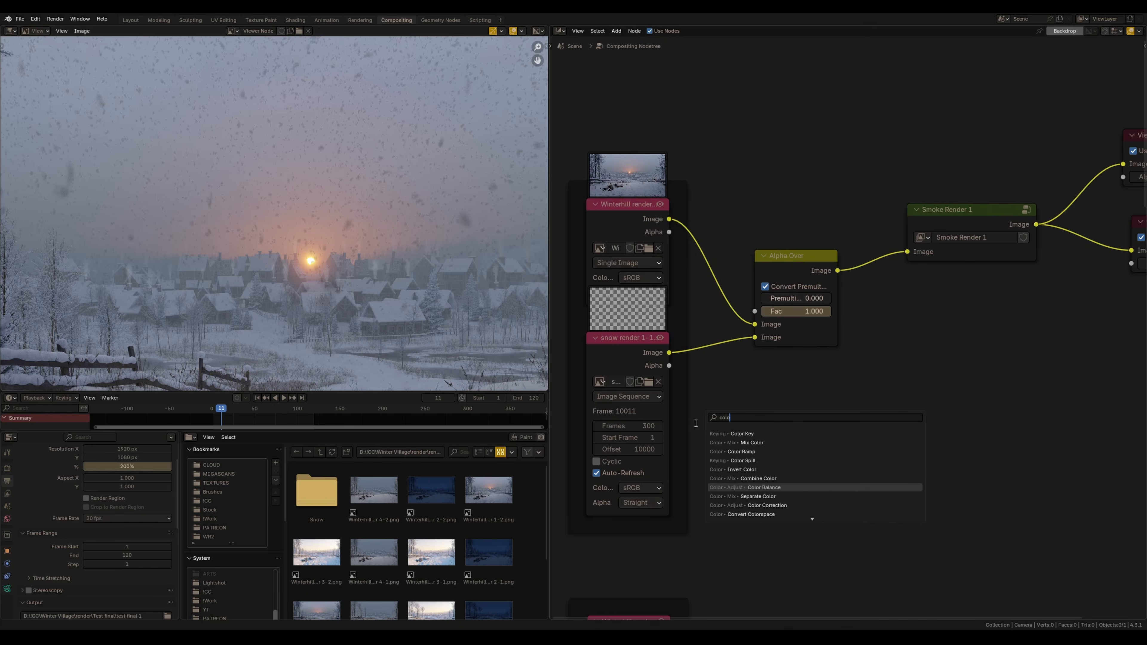
pyautogui.press('Return')
pyautogui.click(712, 338)
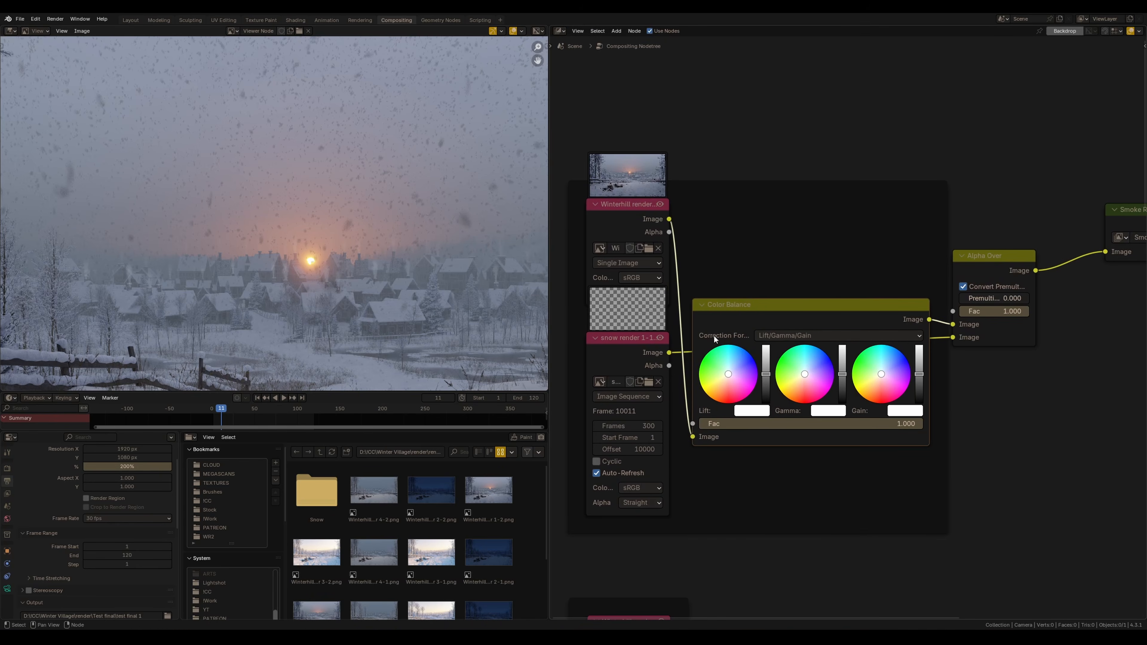
# Adjust the snow Color Balance node's Lift and Gain wheels
pyautogui.moveTo(769, 318); pyautogui.dragTo(778, 340)
pyautogui.moveTo(777, 389); pyautogui.dragTo(738, 388, button='middle')
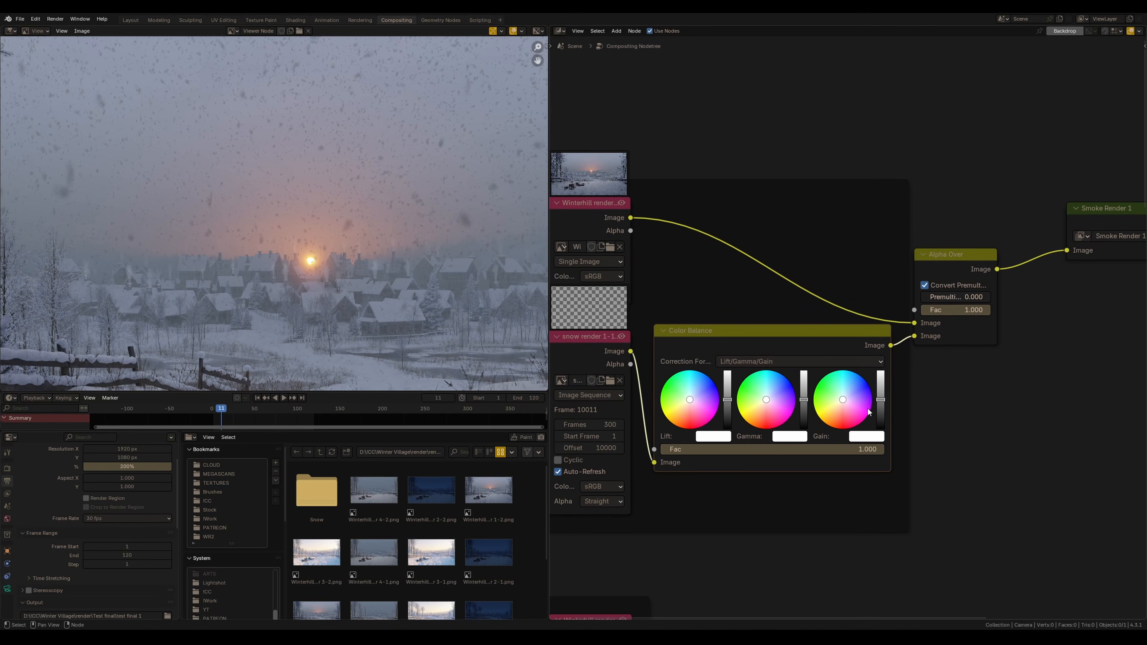
pyautogui.moveTo(883, 402); pyautogui.dragTo(881, 395)
# Inspect the render output path in the file browser, then close it without changes
pyautogui.scroll(-3, 409, 254)
pyautogui.scroll(2, 392, 231)
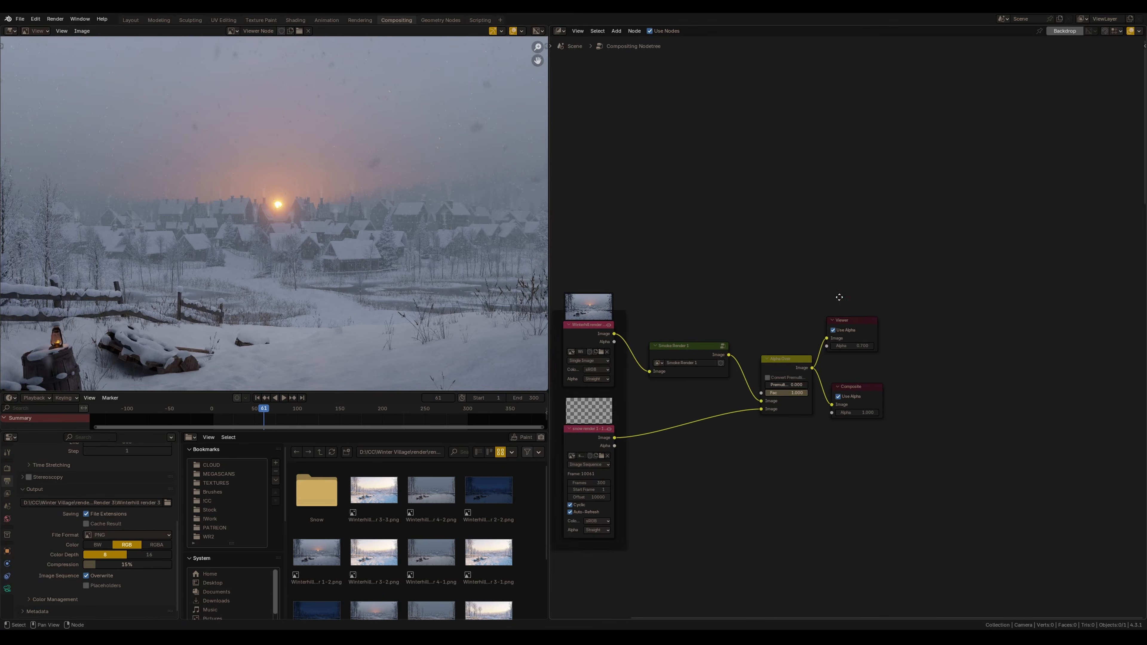
pyautogui.scroll(-2, 858, 334)
pyautogui.press('g')
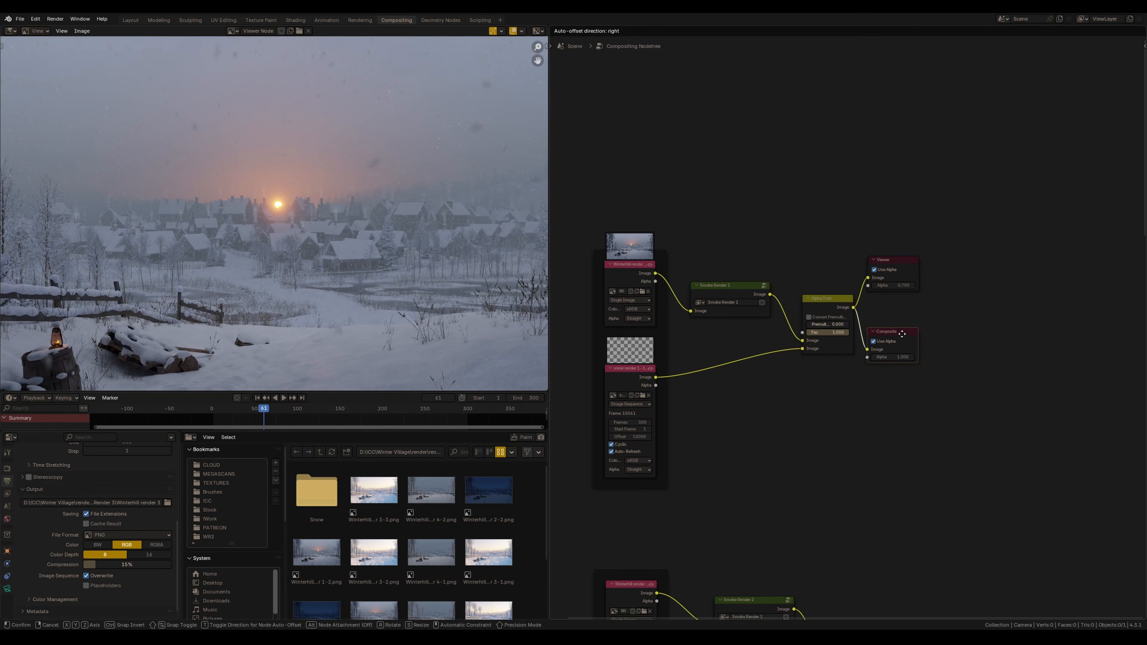
pyautogui.click(919, 336)
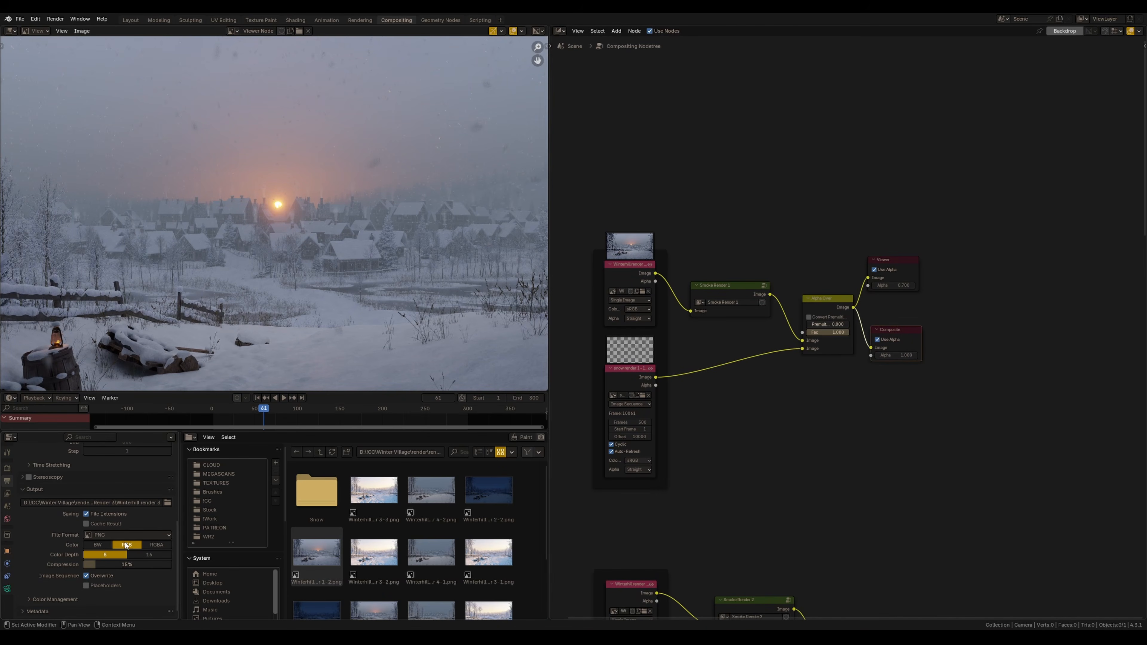
pyautogui.click(167, 503)
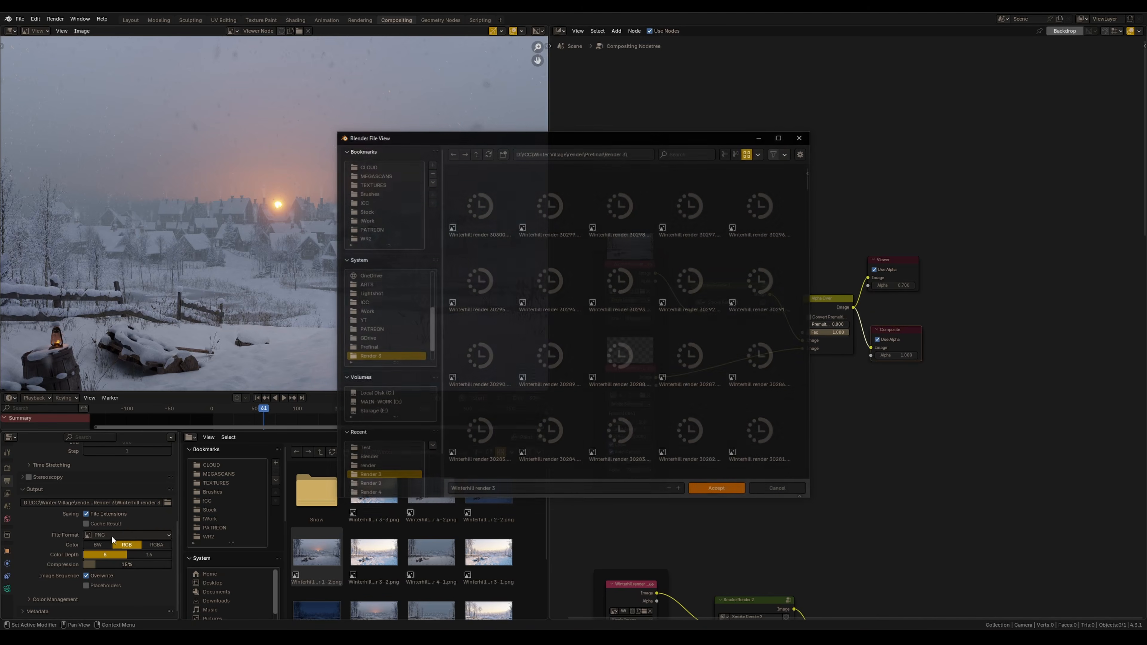
pyautogui.click(801, 137)
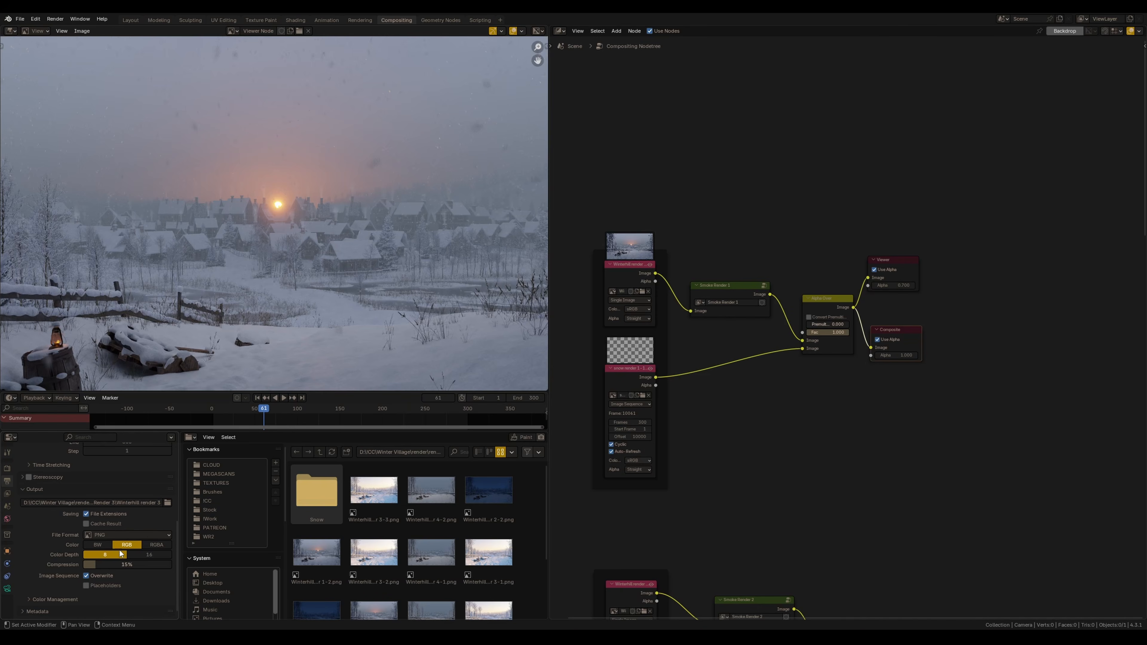
pyautogui.scroll(-1, 111, 574)
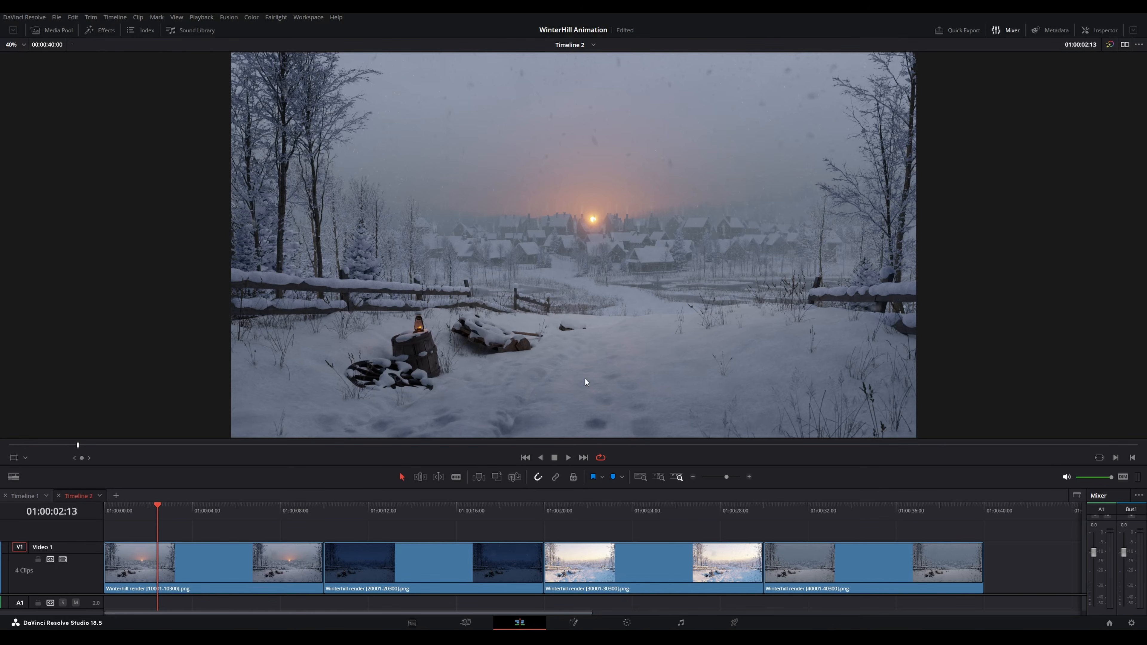
# Switch to DaVinci Resolve and play through each of the four rendered clips on the timeline
pyautogui.click(465, 510)
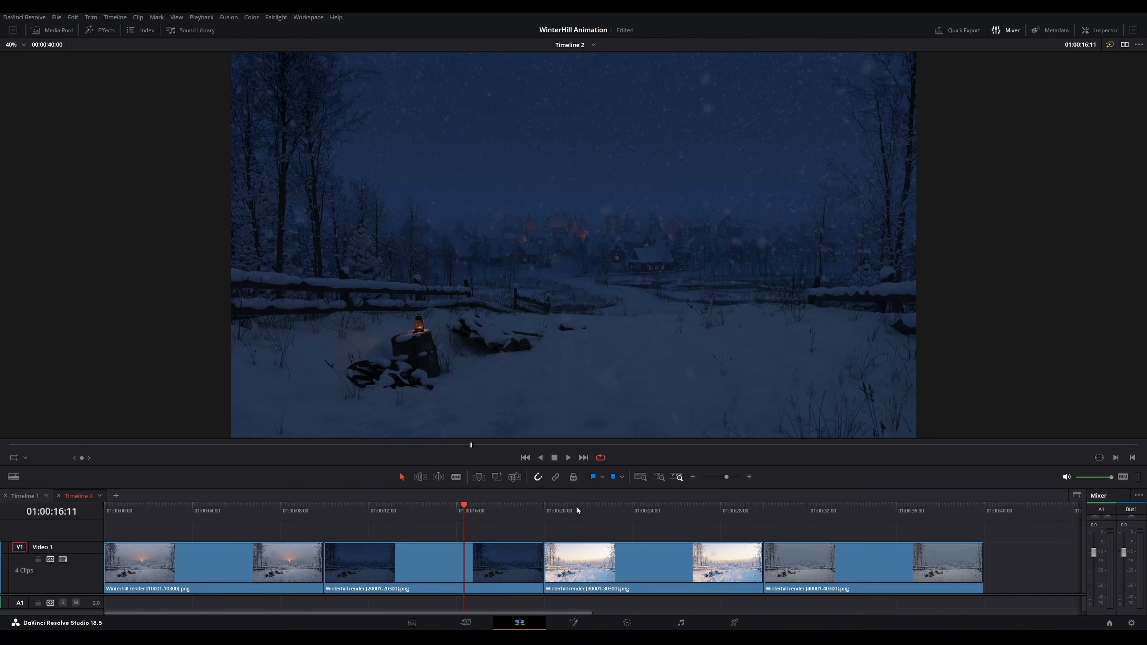
pyautogui.click(658, 512)
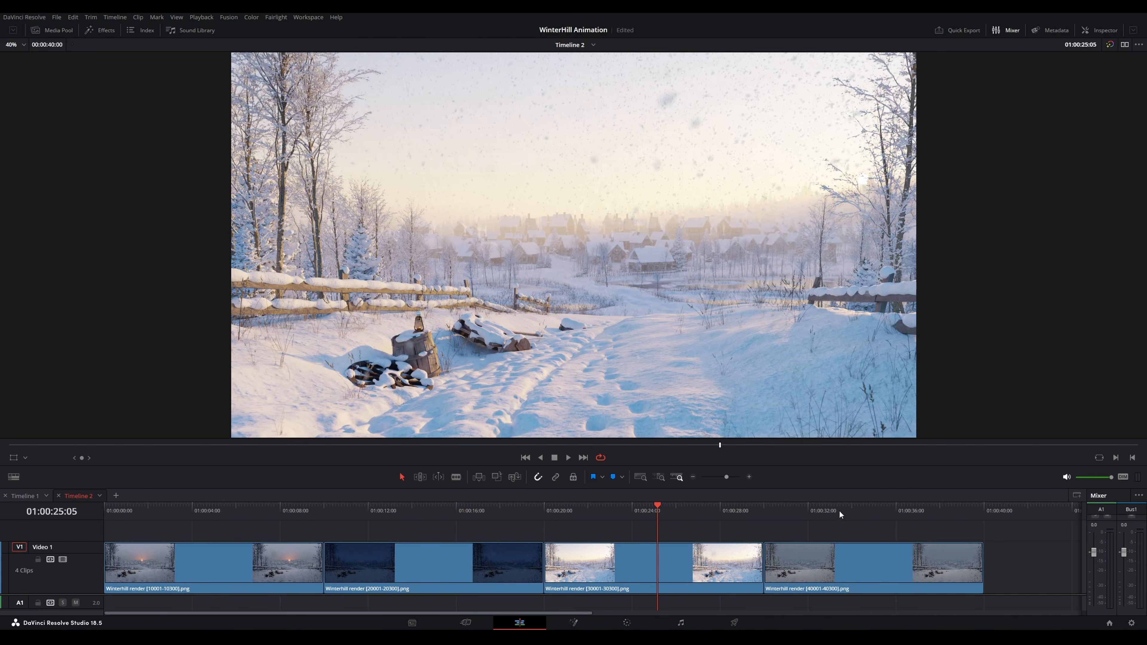
pyautogui.click(839, 512)
pyautogui.moveTo(352, 505); pyautogui.dragTo(154, 507)
pyautogui.press('space')
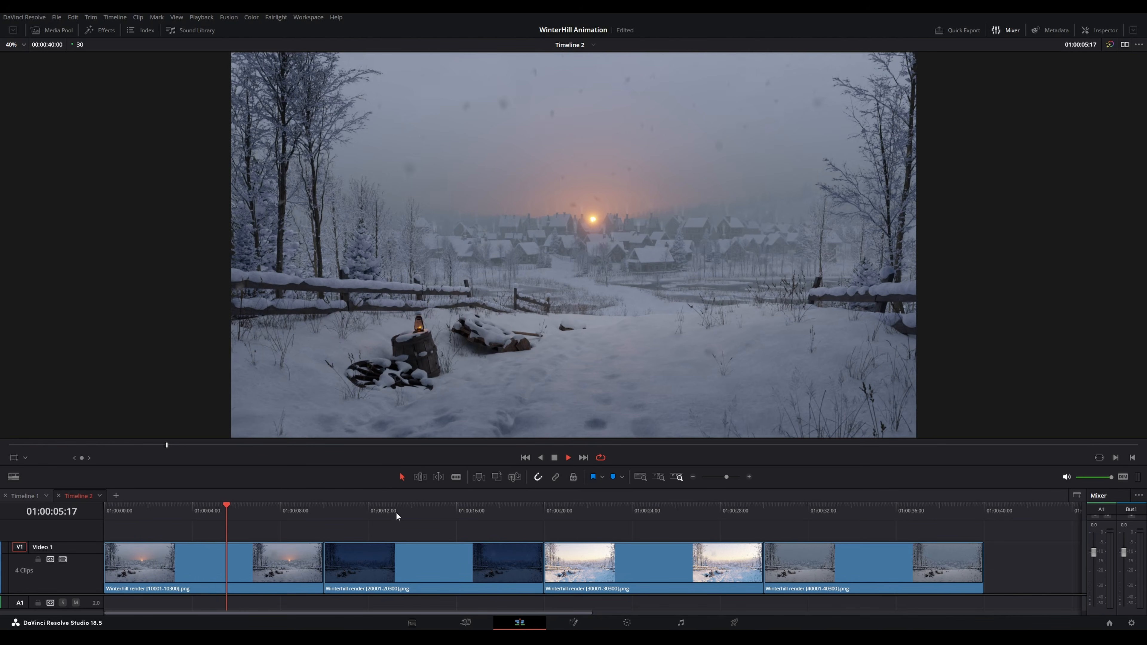
pyautogui.click(426, 514)
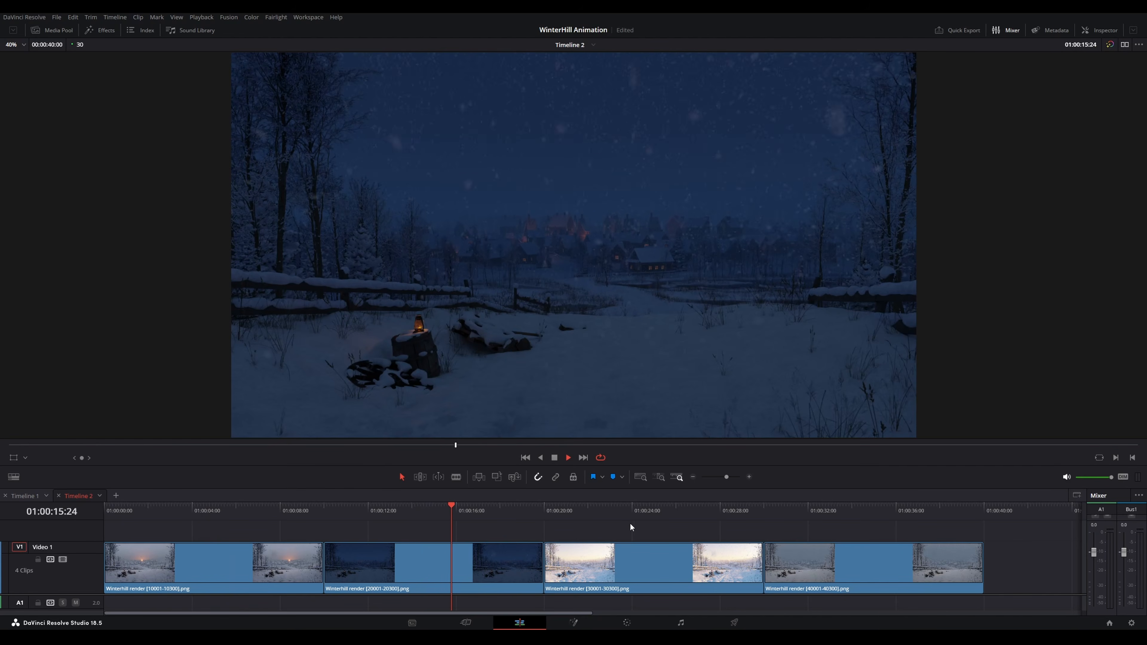
pyautogui.press('space')
pyautogui.click(641, 513)
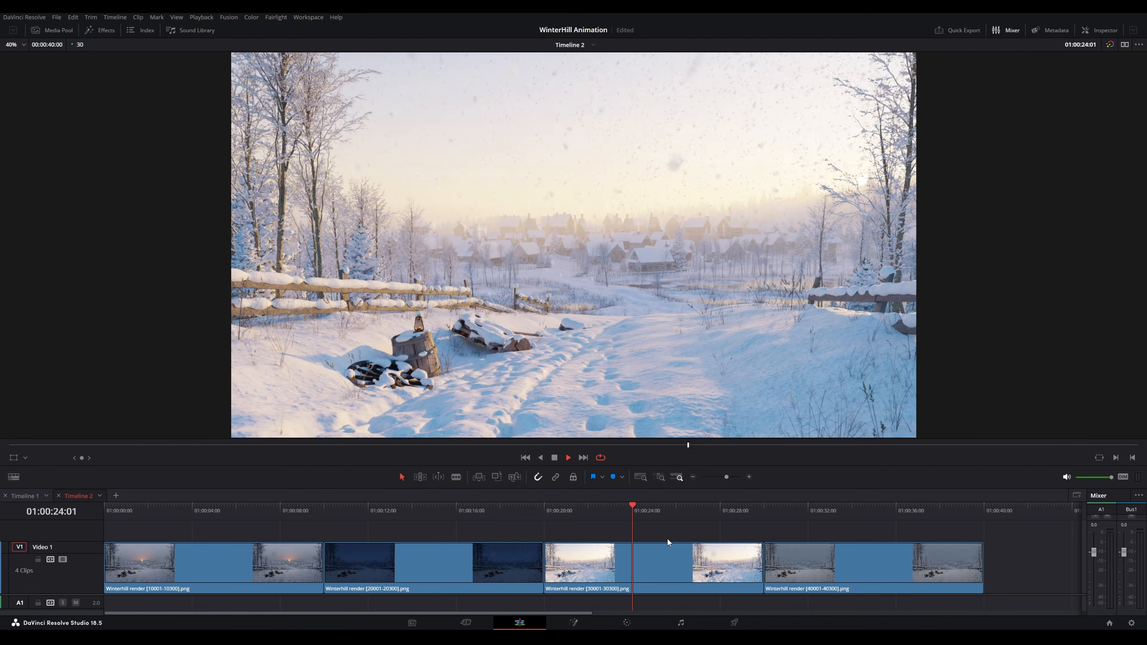
pyautogui.press('space')
pyautogui.click(838, 514)
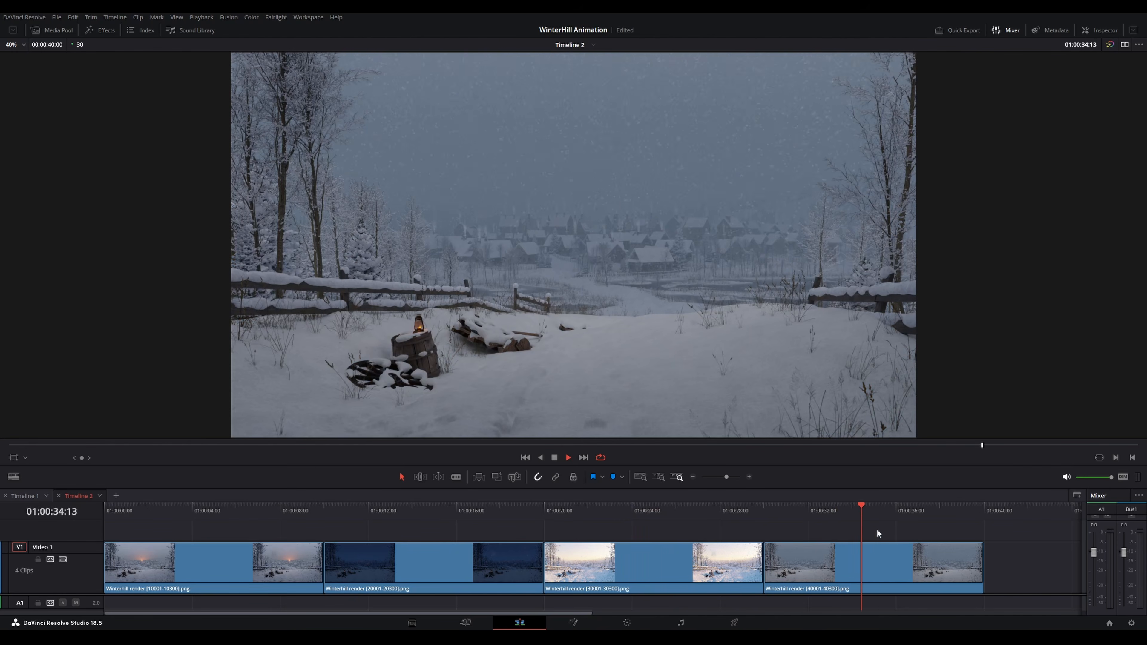
pyautogui.press('space')
# Open the color page with the clips strip shown and add a serial node after the first node
pyautogui.click(622, 627)
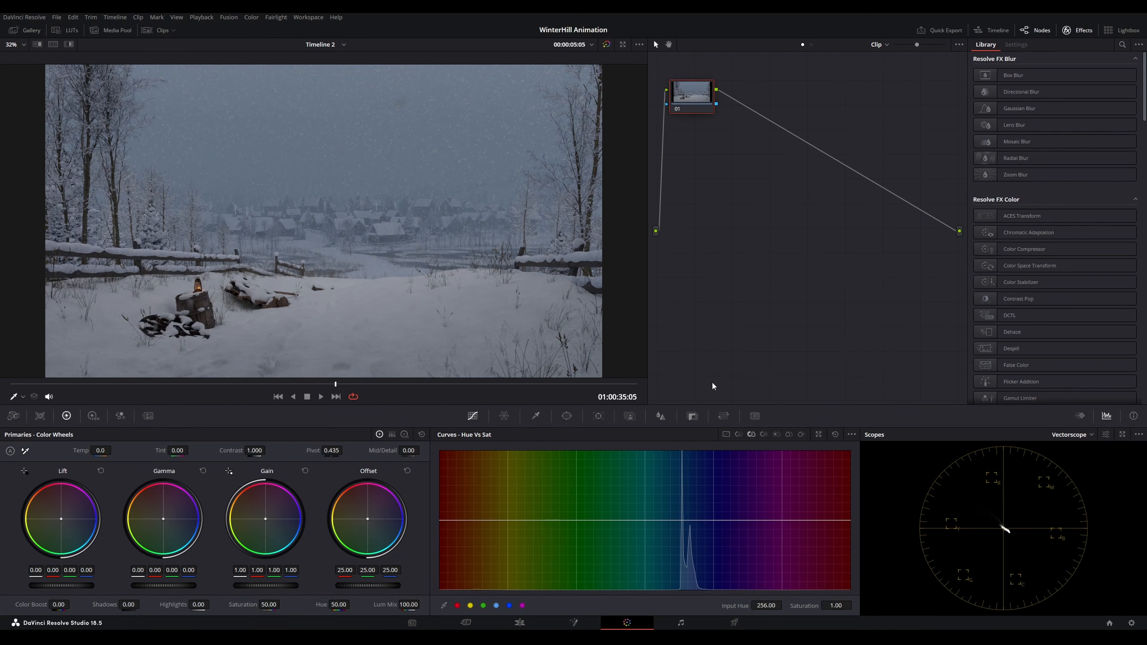
pyautogui.click(158, 30)
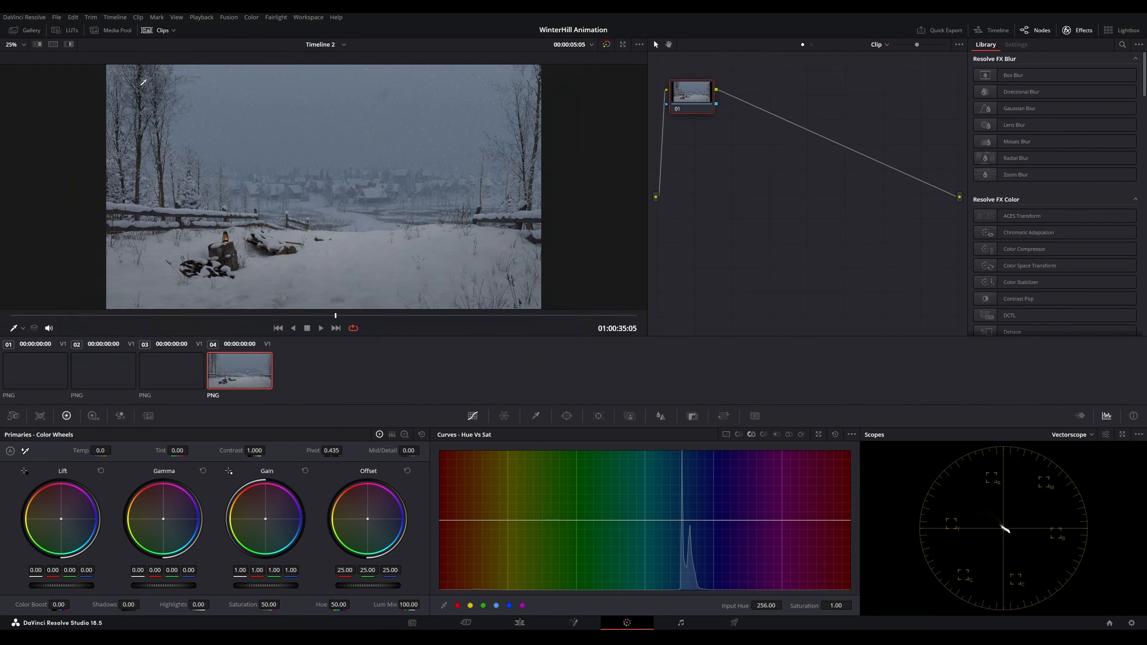
pyautogui.click(160, 30)
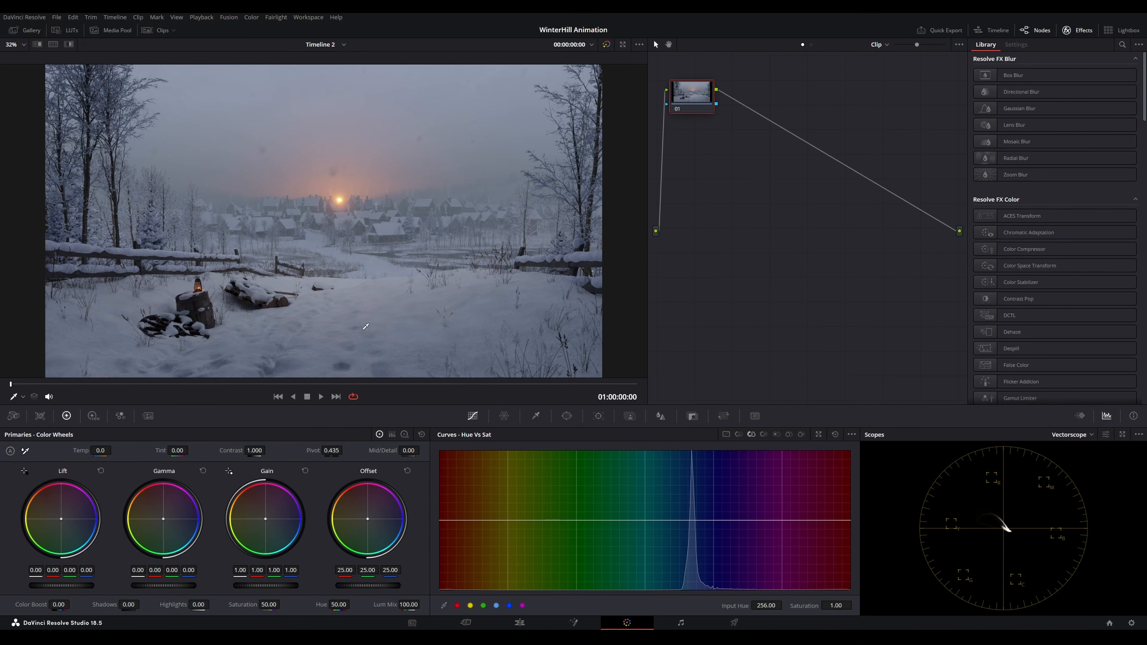
pyautogui.moveTo(700, 111); pyautogui.dragTo(707, 139)
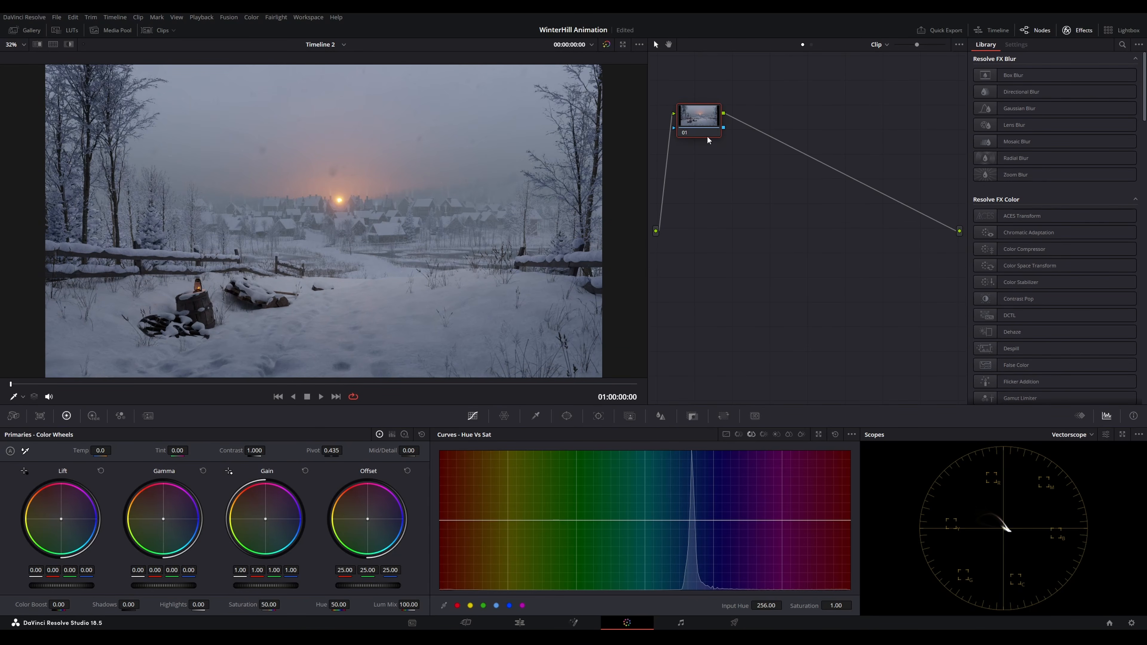
pyautogui.hotkey('alt', 's')
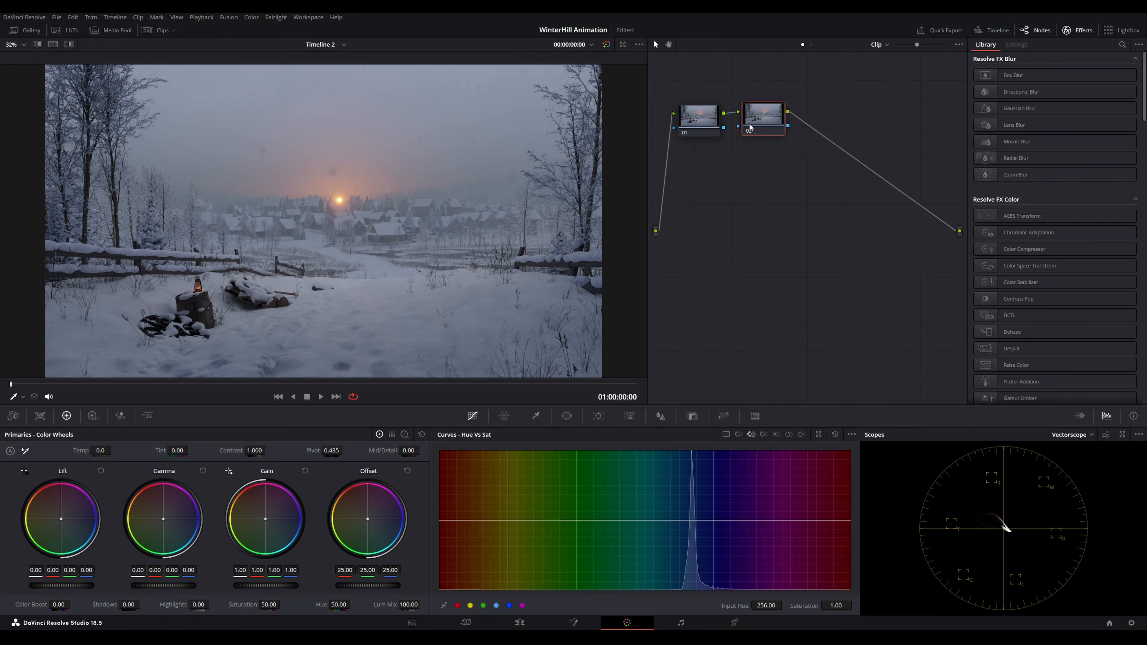
# Add a circular window to the new node and enlarge and soften it across the frame
pyautogui.click(567, 416)
pyautogui.click(450, 498)
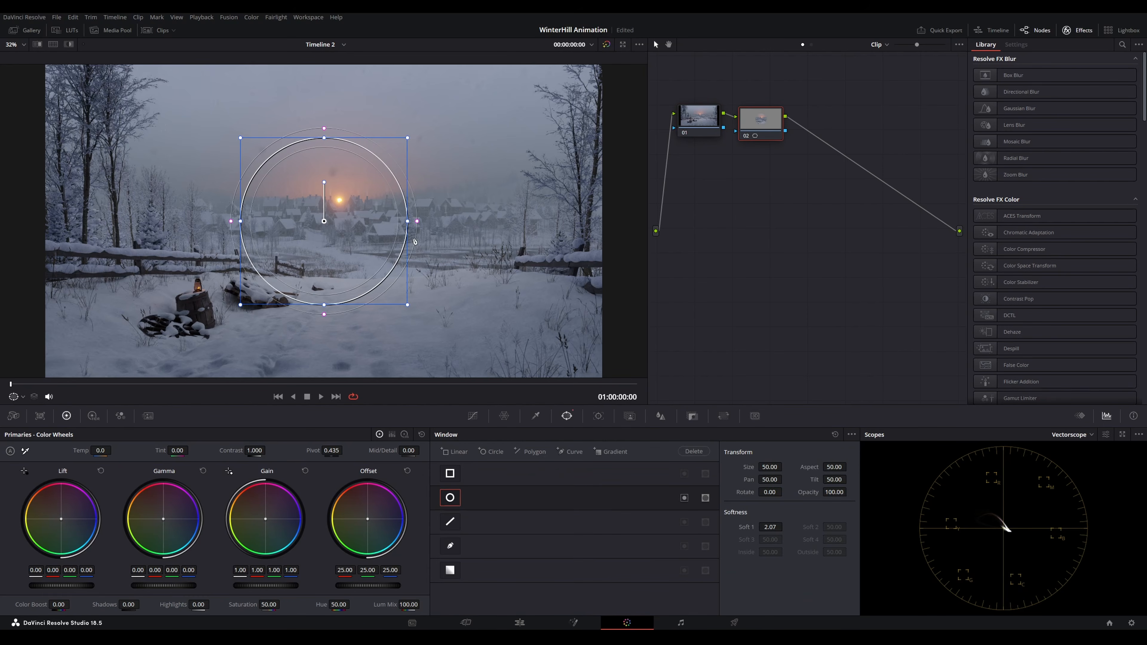
pyautogui.scroll(-1, 415, 241)
pyautogui.moveTo(389, 221); pyautogui.dragTo(632, 208)
pyautogui.moveTo(507, 349); pyautogui.dragTo(504, 307)
pyautogui.moveTo(517, 253); pyautogui.dragTo(521, 227)
pyautogui.scroll(-1, 637, 162)
pyautogui.moveTo(634, 162); pyautogui.dragTo(635, 163)
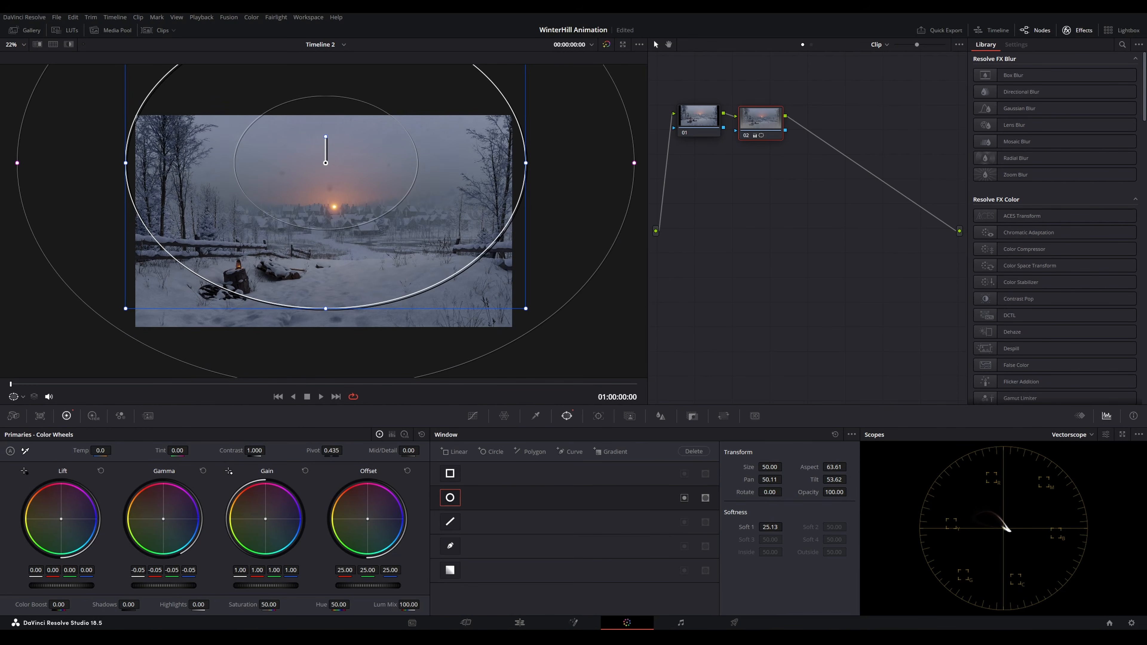
# Switch the scope to Waveform, invert the circular window and lower the node's Gamma to -0.08
pyautogui.click(1069, 435)
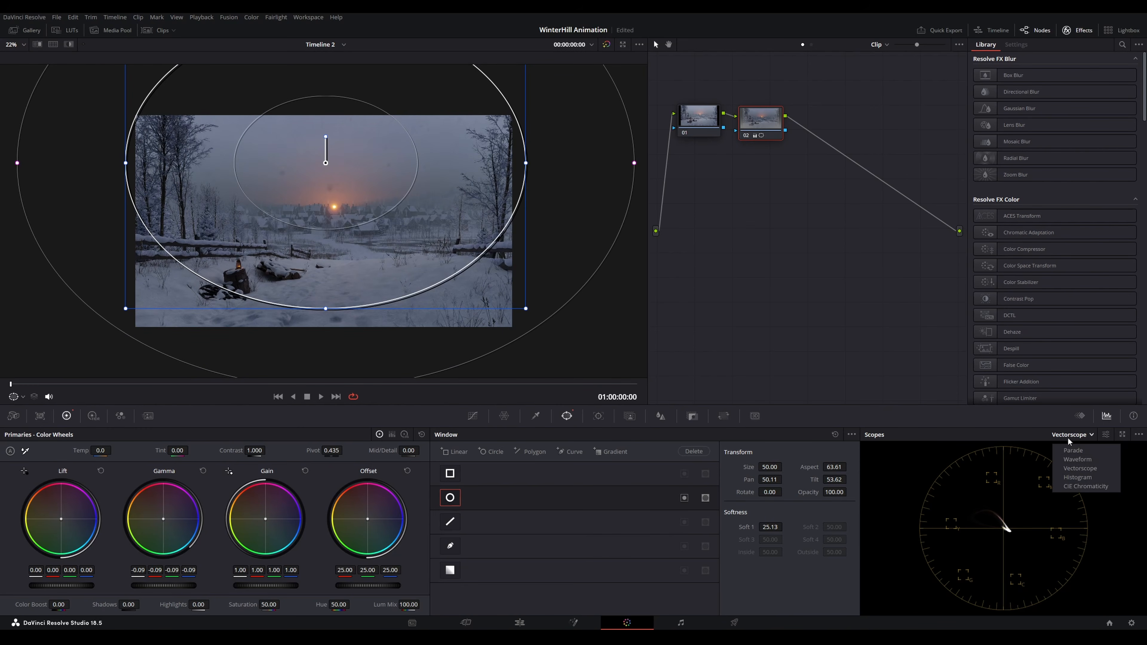
pyautogui.click(1077, 459)
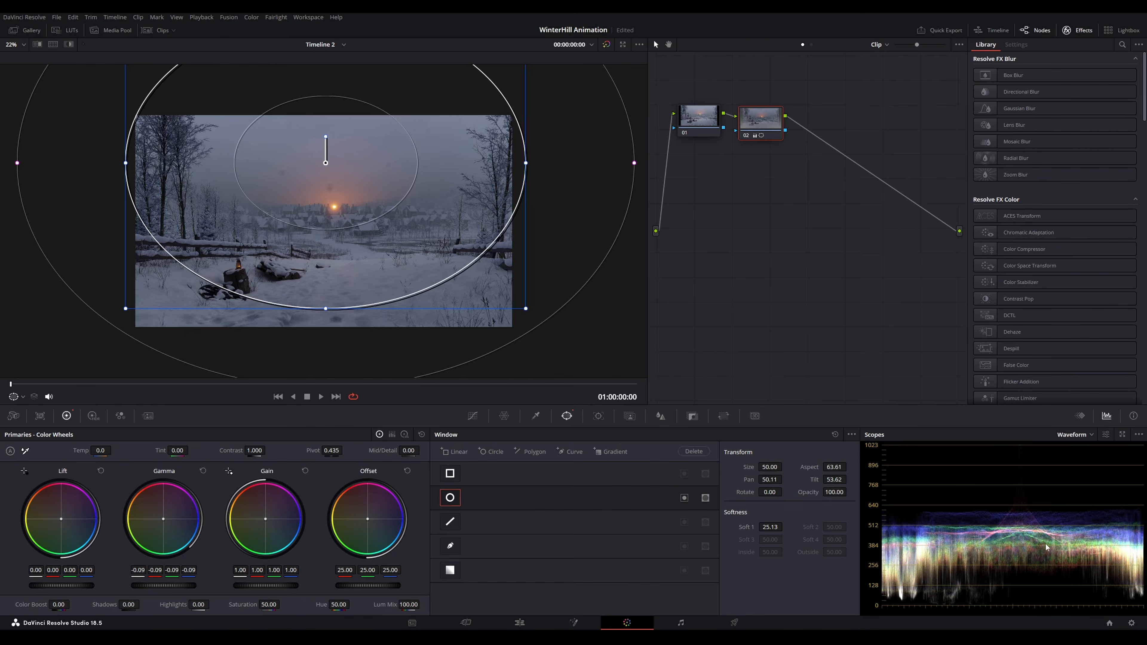
pyautogui.moveTo(173, 590); pyautogui.dragTo(171, 586)
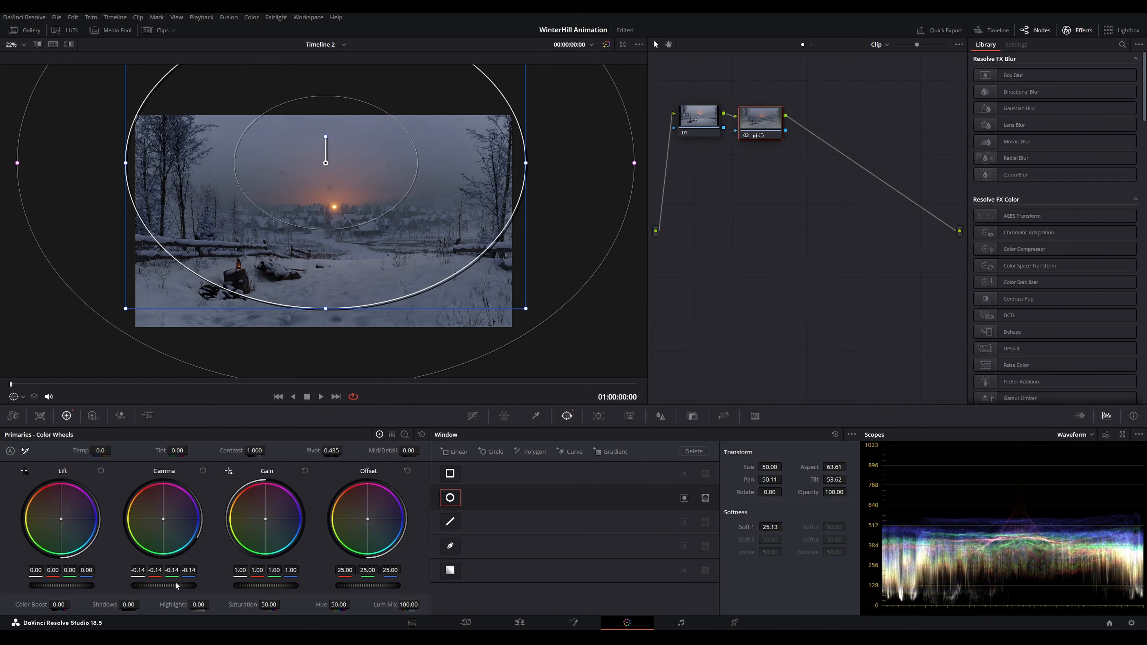
pyautogui.click(684, 498)
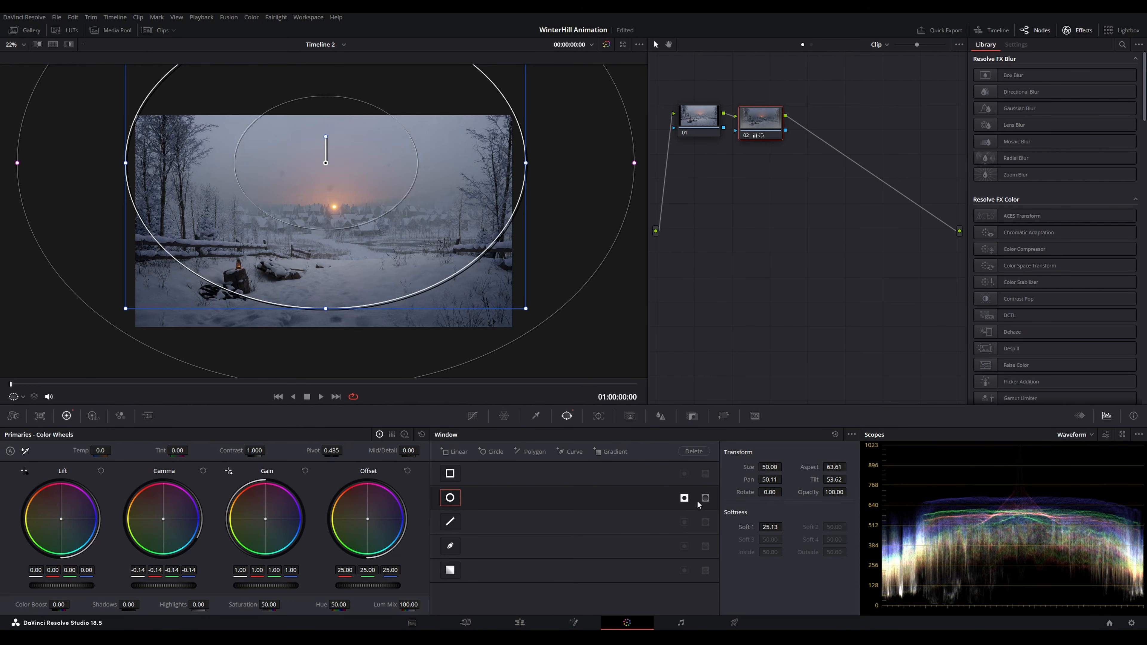
pyautogui.moveTo(175, 585)
pyautogui.mouseDown()
pyautogui.moveTo(194, 579)
pyautogui.moveTo(163, 587)
pyautogui.mouseUp()
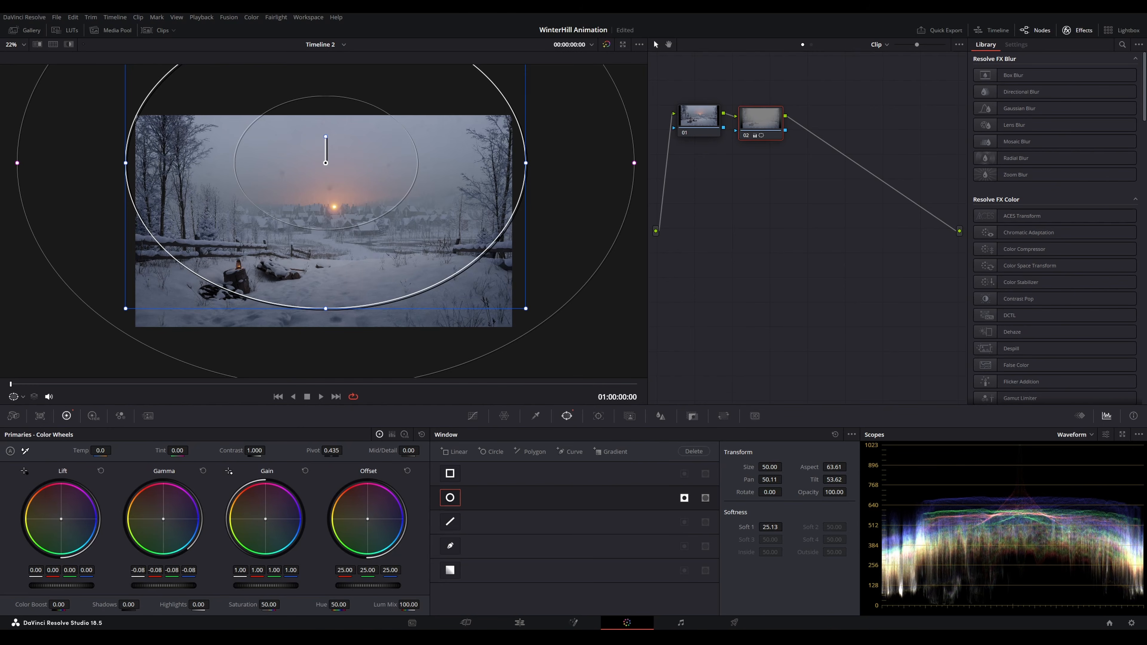
# Reshape and reposition the vignette window and nudge the node's Lift wheel slightly
pyautogui.moveTo(633, 170); pyautogui.dragTo(648, 169)
pyautogui.moveTo(341, 250); pyautogui.dragTo(343, 271)
pyautogui.moveTo(526, 184); pyautogui.dragTo(544, 178)
pyautogui.moveTo(62, 522); pyautogui.dragTo(64, 522)
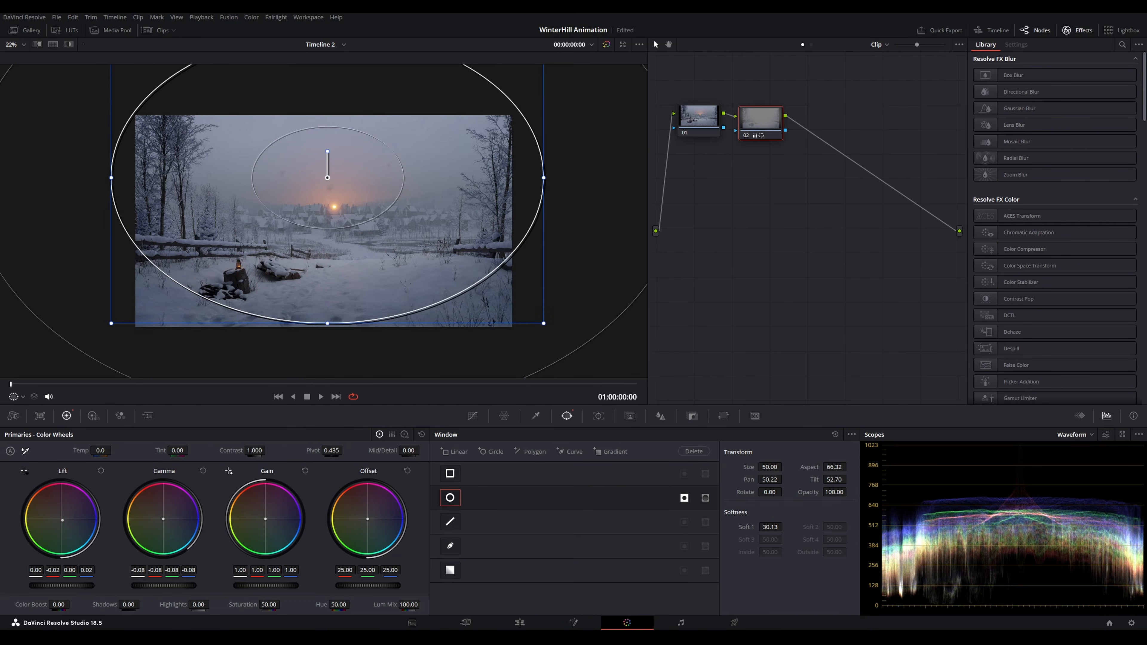
pyautogui.moveTo(63, 520); pyautogui.dragTo(62, 520)
# Warm the first node's Gain wheel, switching the scope to Vectorscope and enlarging the scopes view
pyautogui.click(698, 119)
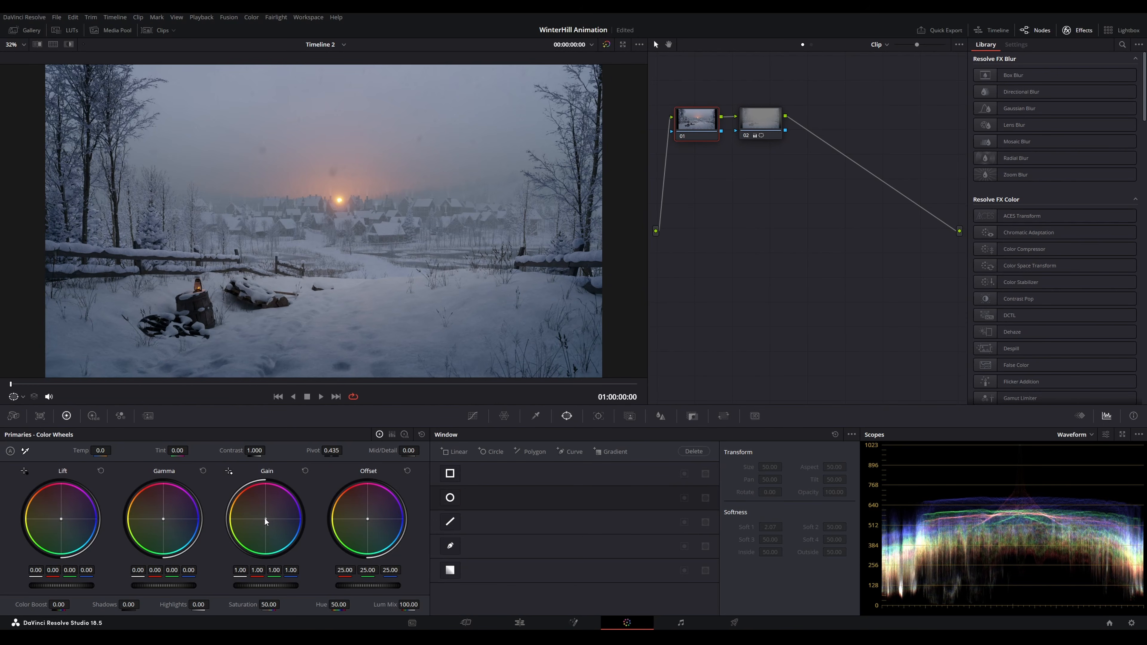
pyautogui.moveTo(267, 519); pyautogui.dragTo(263, 517)
pyautogui.click(1089, 436)
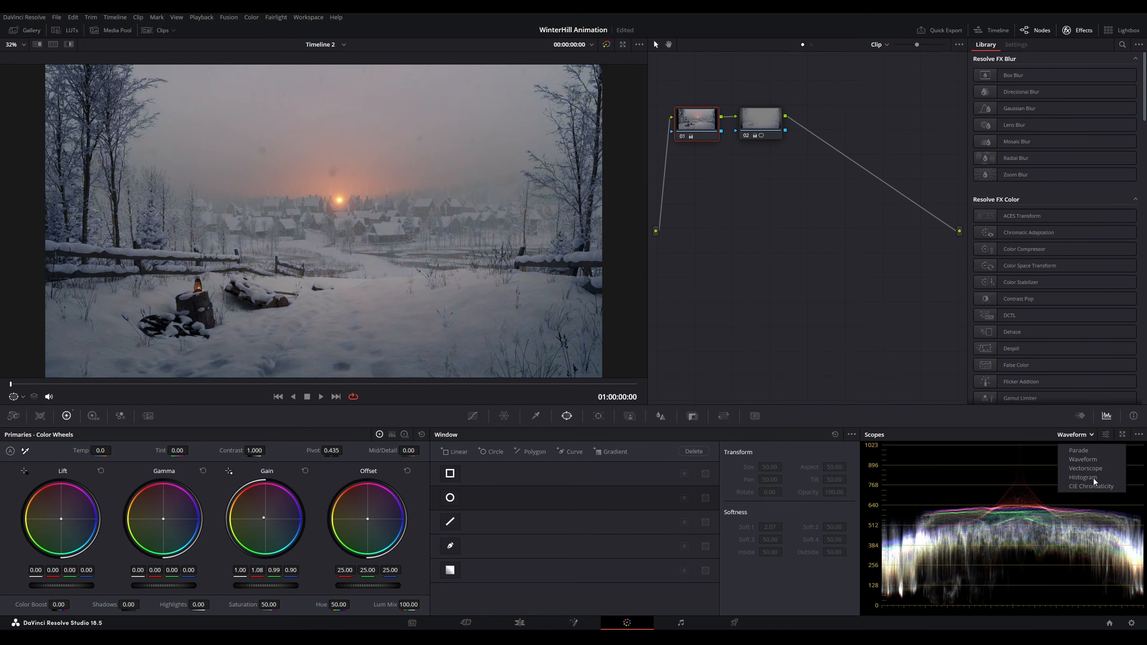
pyautogui.click(1084, 467)
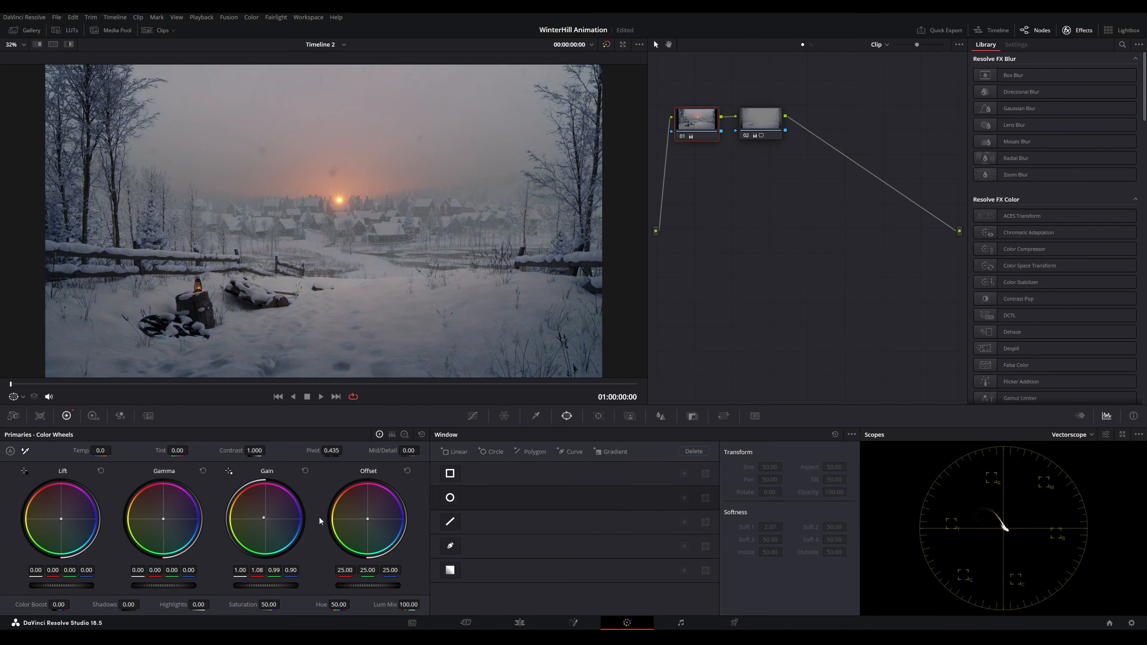
pyautogui.moveTo(264, 518); pyautogui.dragTo(263, 517)
pyautogui.click(1123, 434)
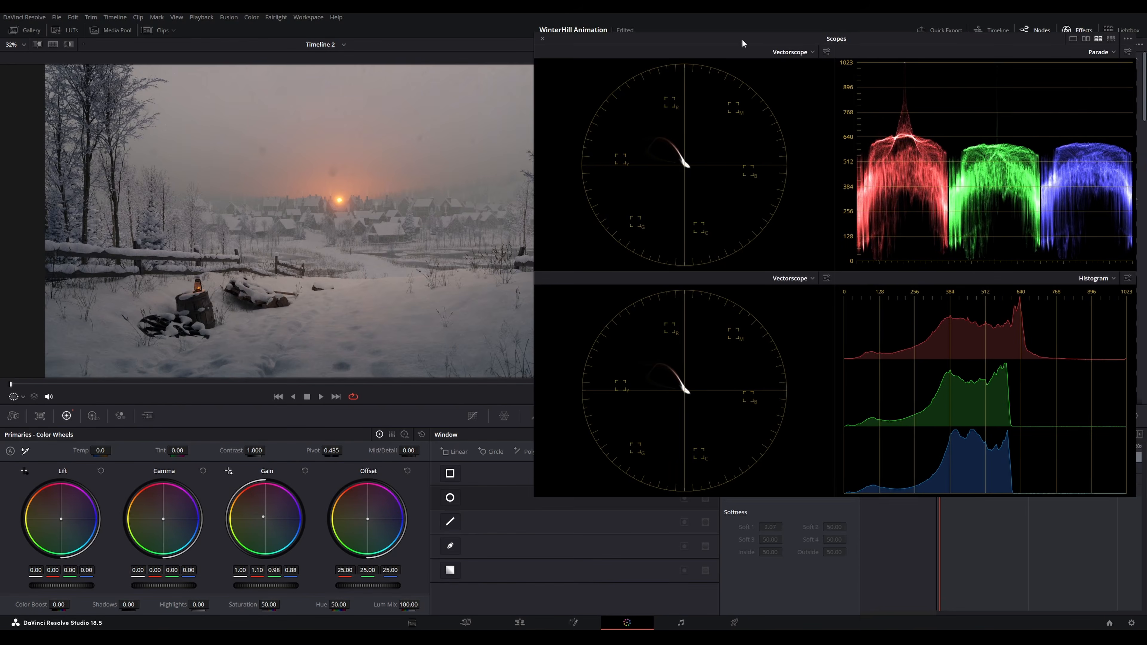
# Fine-tune the first node's Lift and Gain wheels against the scopes, then close the scopes and select the second node
pyautogui.moveTo(61, 519); pyautogui.dragTo(62, 521)
pyautogui.moveTo(263, 517); pyautogui.dragTo(263, 518)
pyautogui.moveTo(62, 520); pyautogui.dragTo(63, 521)
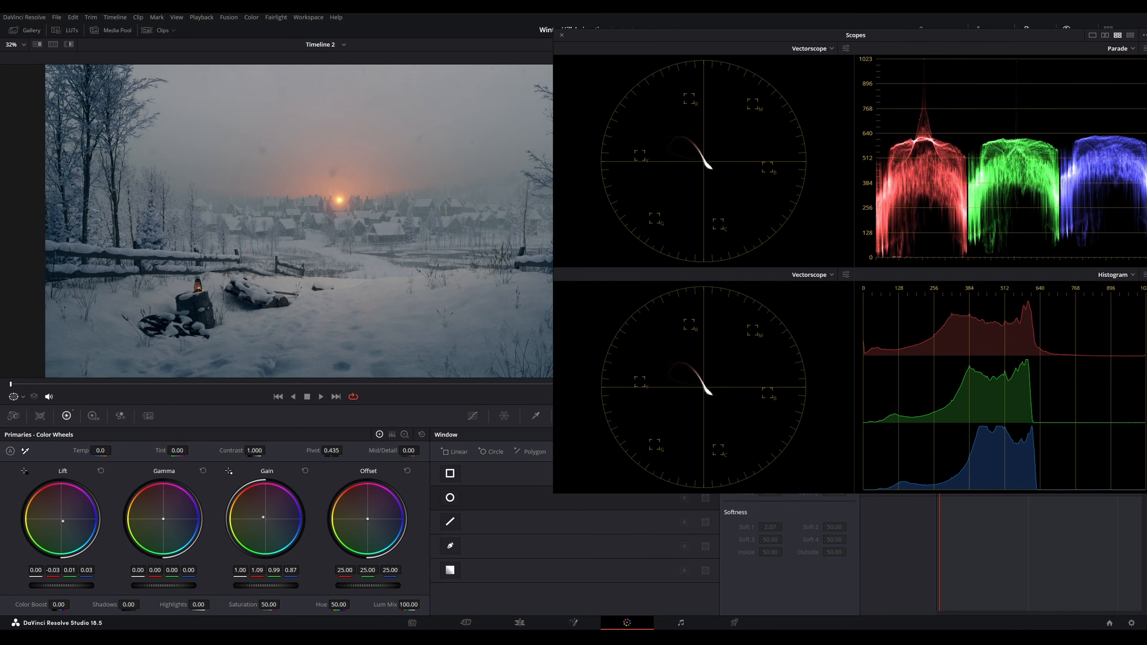
pyautogui.moveTo(265, 524); pyautogui.dragTo(265, 524)
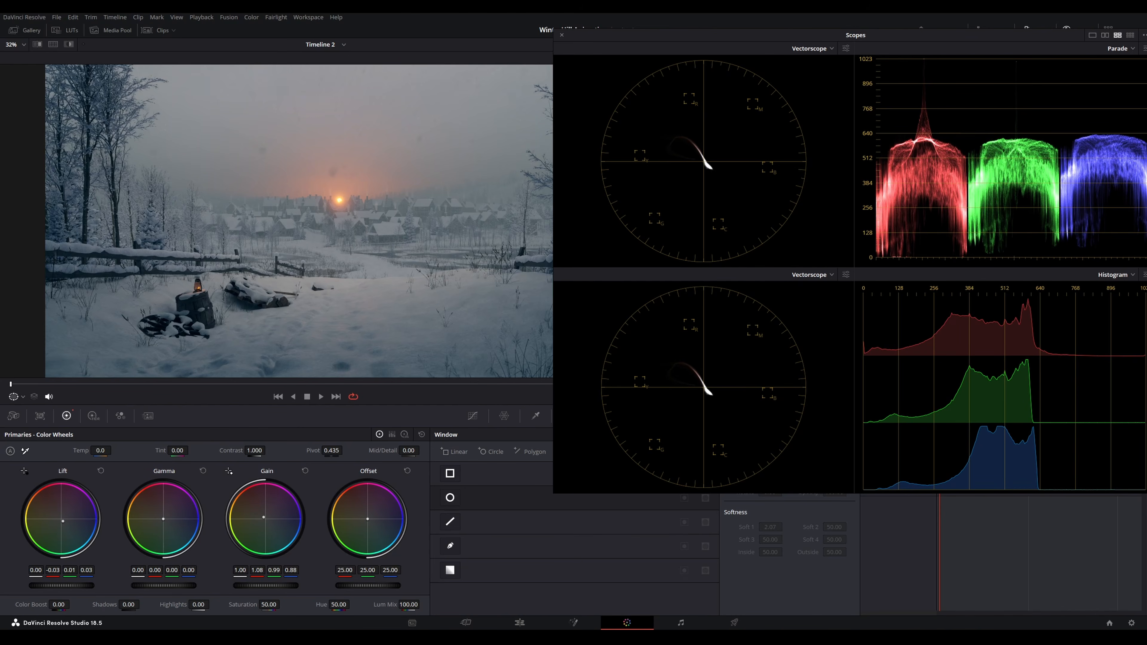
pyautogui.moveTo(63, 521); pyautogui.dragTo(62, 521)
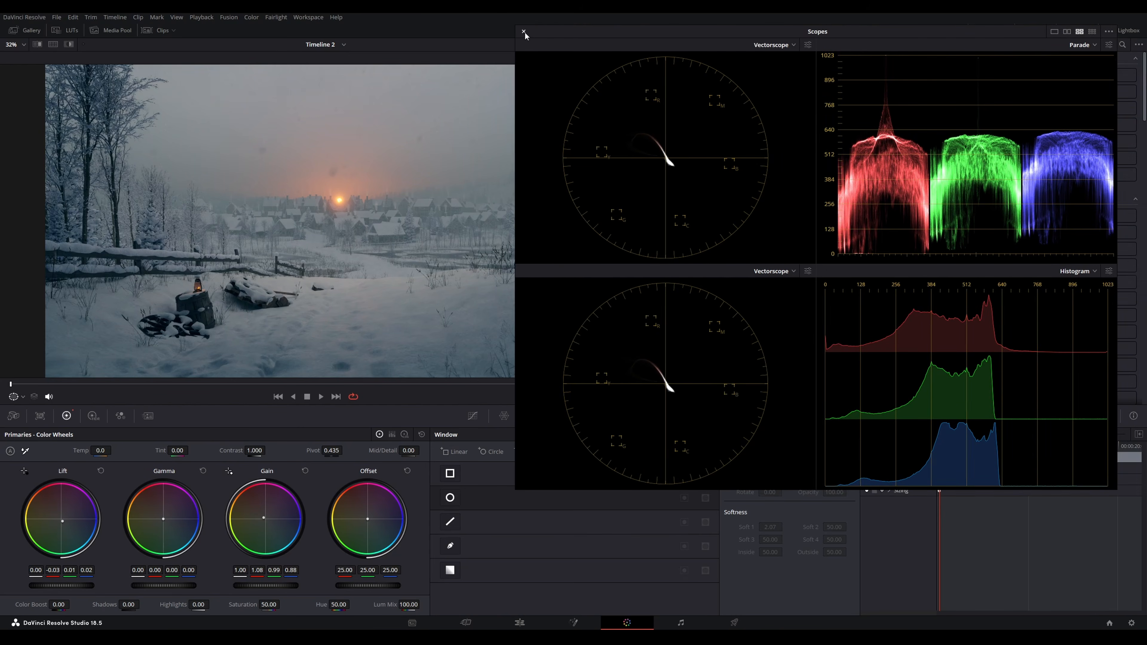
pyautogui.click(525, 33)
pyautogui.moveTo(764, 131); pyautogui.dragTo(759, 130)
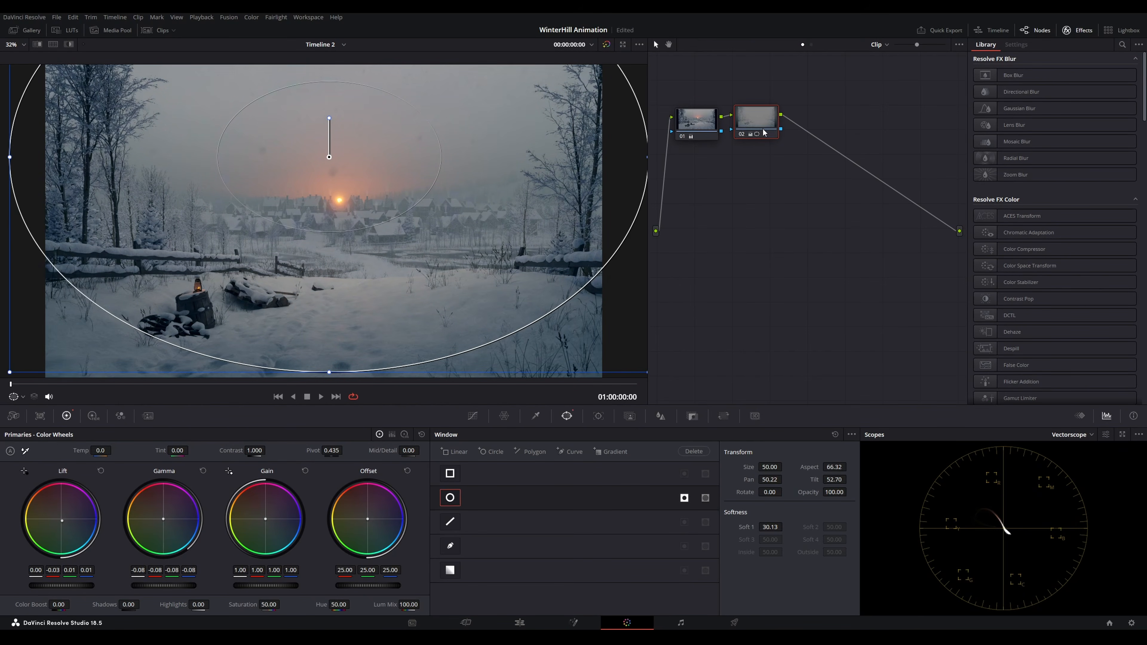
# Add a third serial node and paste the second node's grade with its circular window into it
pyautogui.hotkey('alt', 's')
pyautogui.moveTo(816, 122); pyautogui.dragTo(814, 126)
pyautogui.hotkey('ctrl', 'z')
pyautogui.hotkey('alt', 's')
pyautogui.moveTo(765, 127); pyautogui.dragTo(813, 122)
pyautogui.hotkey('ctrl', 'c')
pyautogui.click(808, 135)
pyautogui.hotkey('ctrl', 'v')
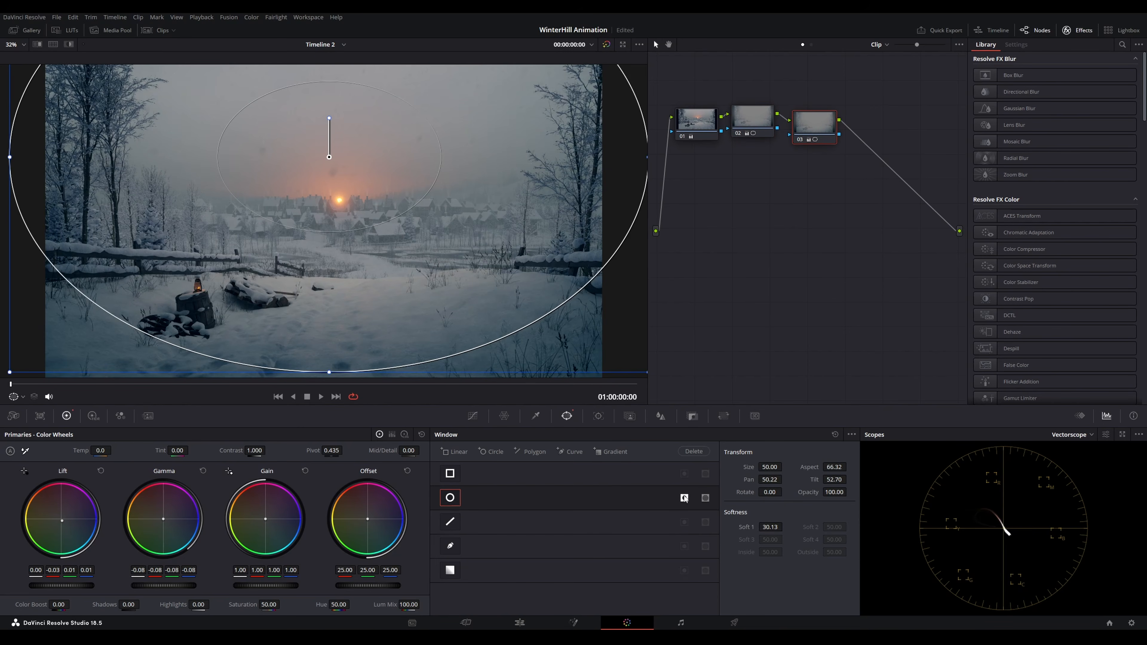
# Stop inverting the third node's window and raise its Gamma to about 0.05 and Gain to 1.09
pyautogui.click(685, 498)
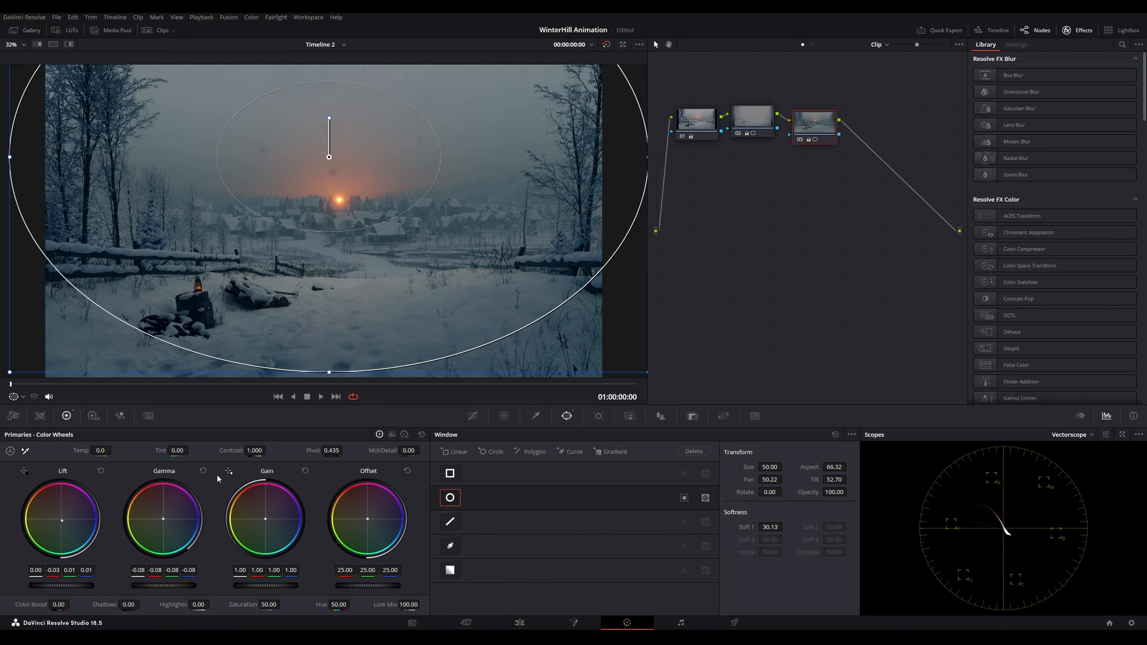
pyautogui.click(202, 471)
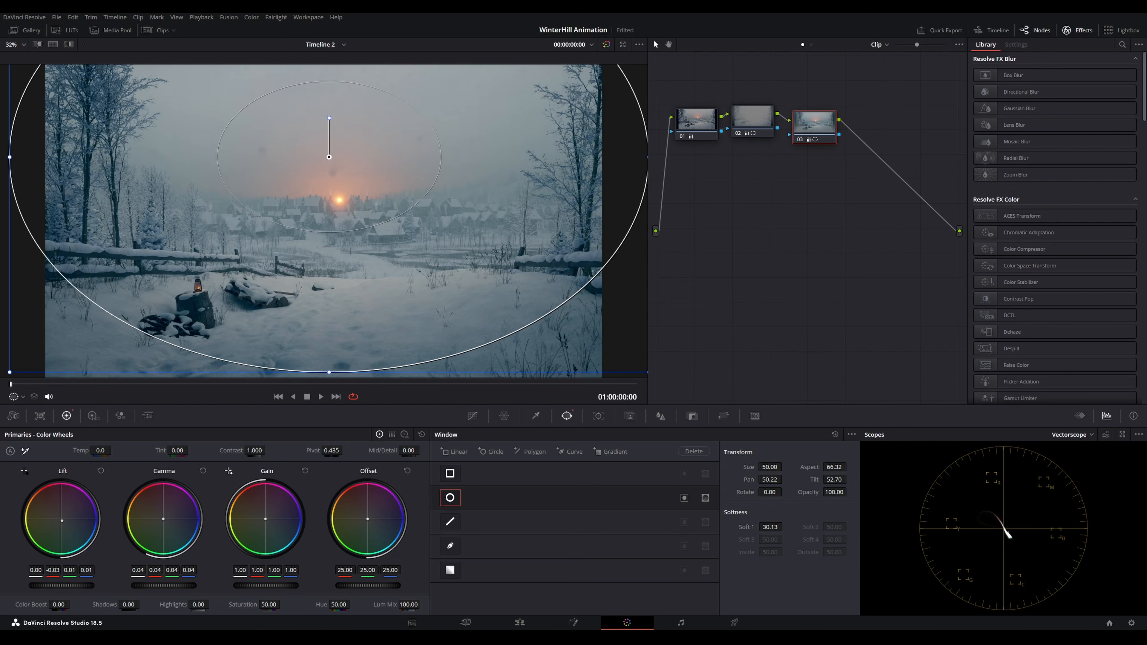
pyautogui.click(754, 117)
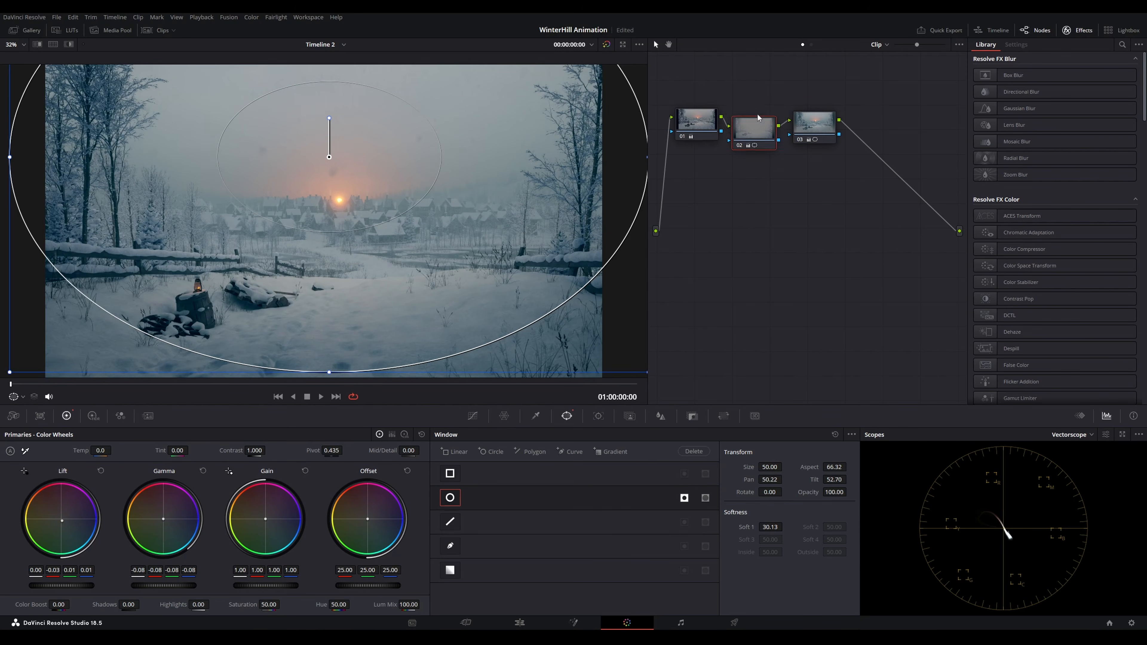
pyautogui.moveTo(753, 116); pyautogui.dragTo(815, 119)
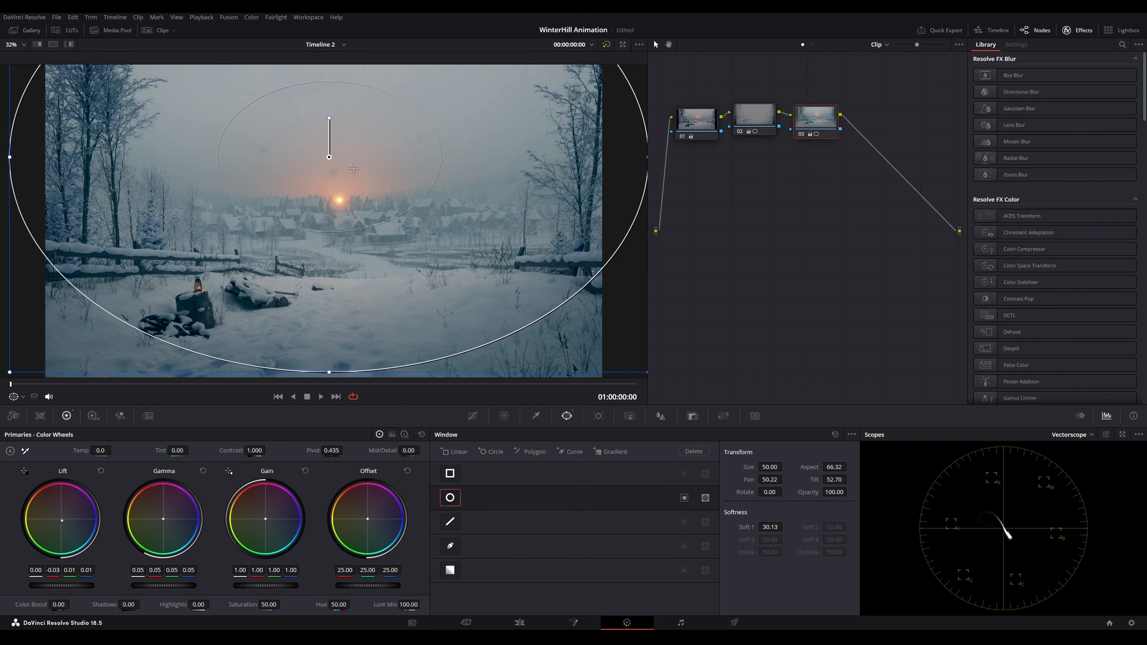
pyautogui.moveTo(266, 585); pyautogui.dragTo(277, 585)
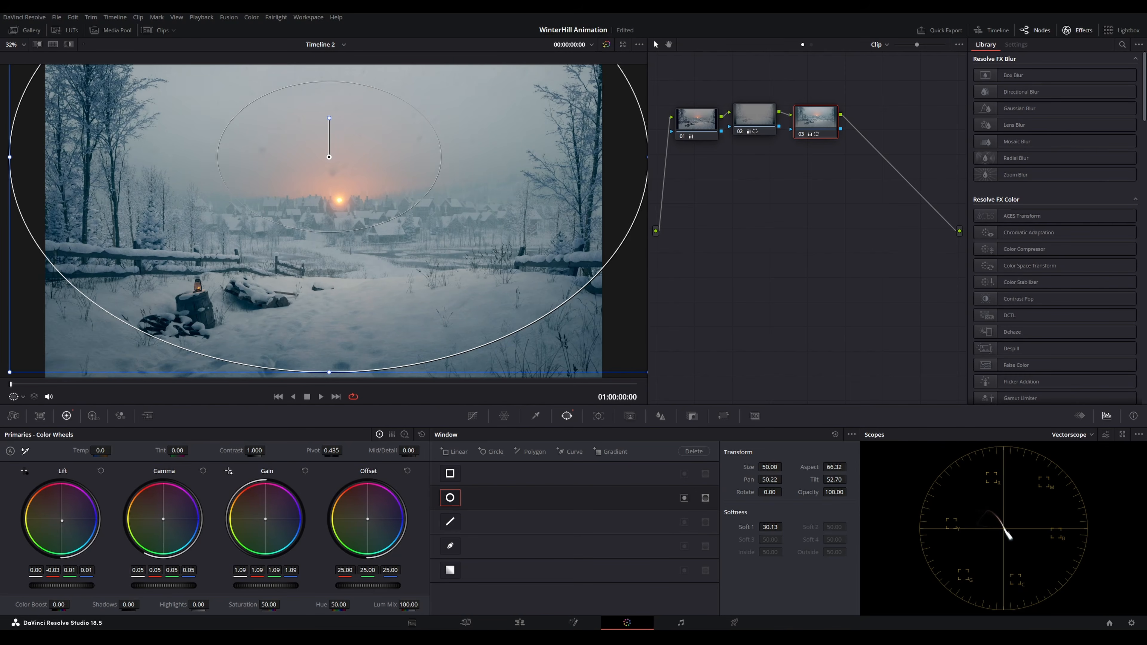
# Add a fourth serial node after the third node
pyautogui.hotkey('alt', 'd')
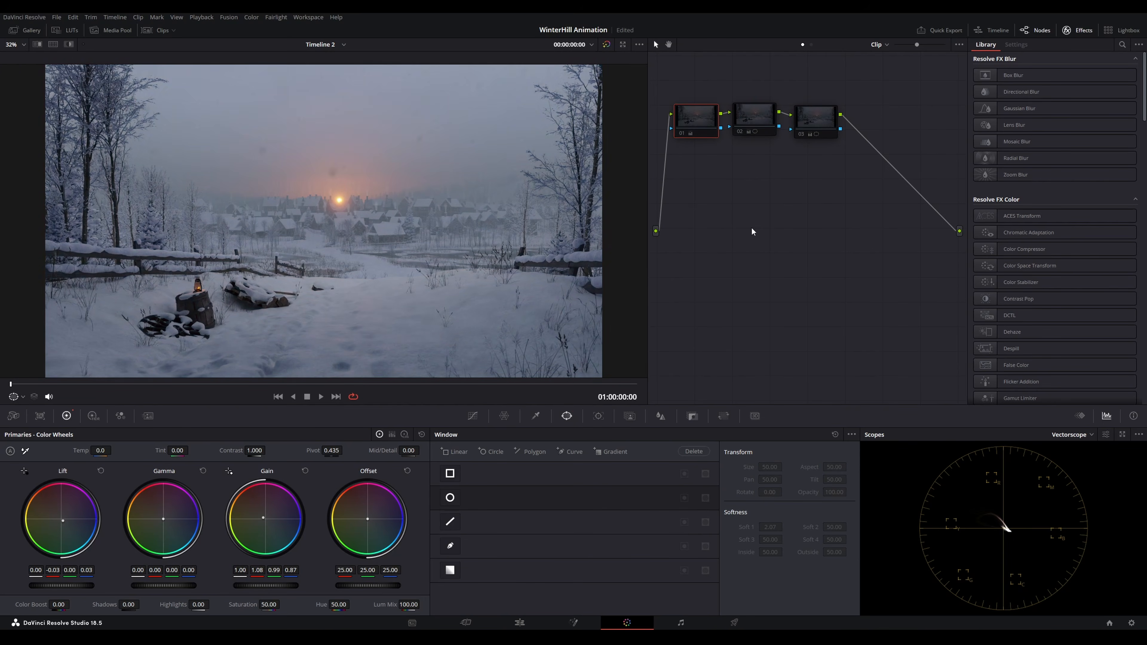
pyautogui.hotkey('alt', 'd')
pyautogui.hotkey('alt', 'd')
pyautogui.hotkey('alt', 'd')
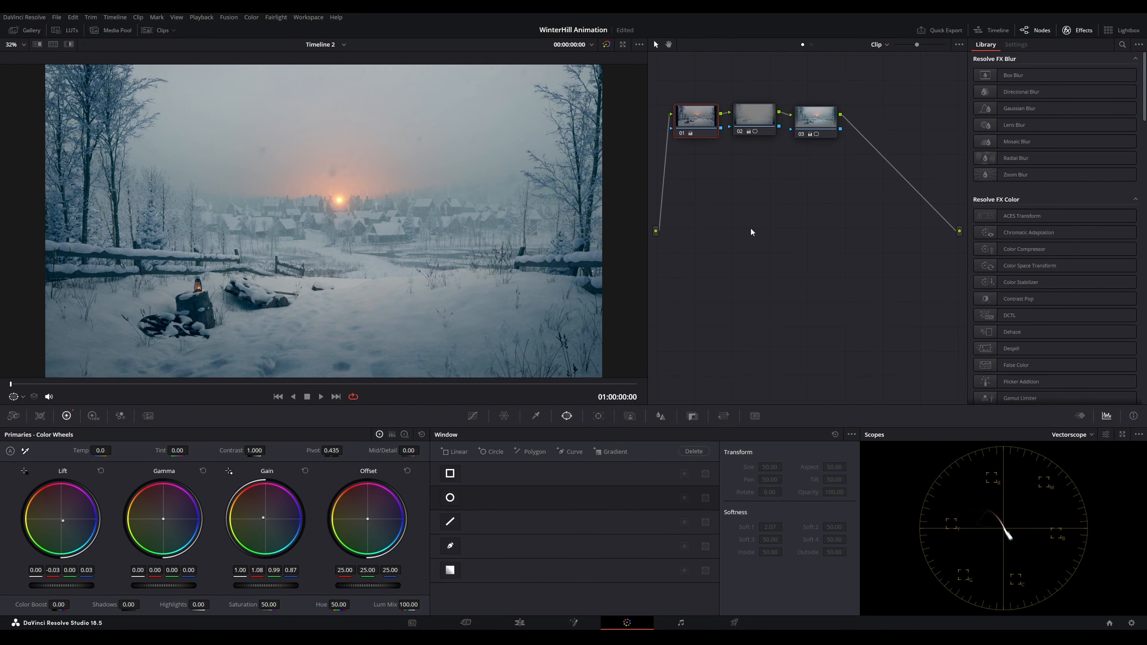
pyautogui.moveTo(816, 119); pyautogui.dragTo(815, 114)
pyautogui.hotkey('alt', 's')
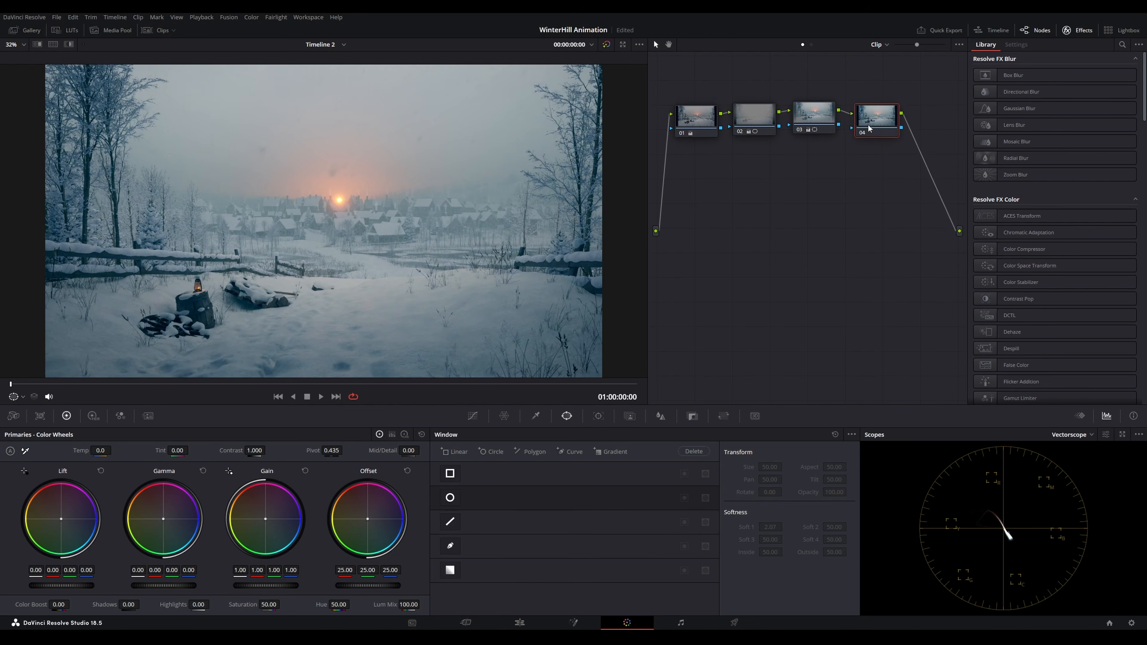
# Raise a hue range on the fourth node's Hue vs Lum curve to a Lum Gain of 1.13
pyautogui.click(473, 416)
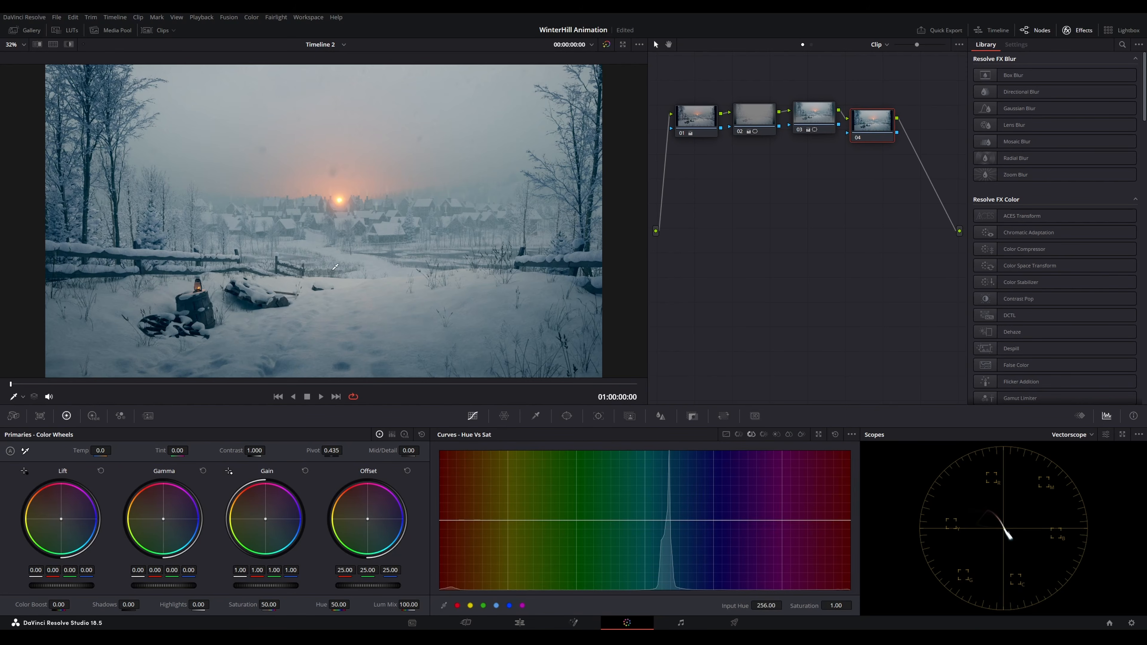
pyautogui.click(739, 434)
pyautogui.click(441, 520)
pyautogui.moveTo(440, 522); pyautogui.dragTo(441, 524)
pyautogui.click(763, 434)
pyautogui.moveTo(440, 520); pyautogui.dragTo(441, 512)
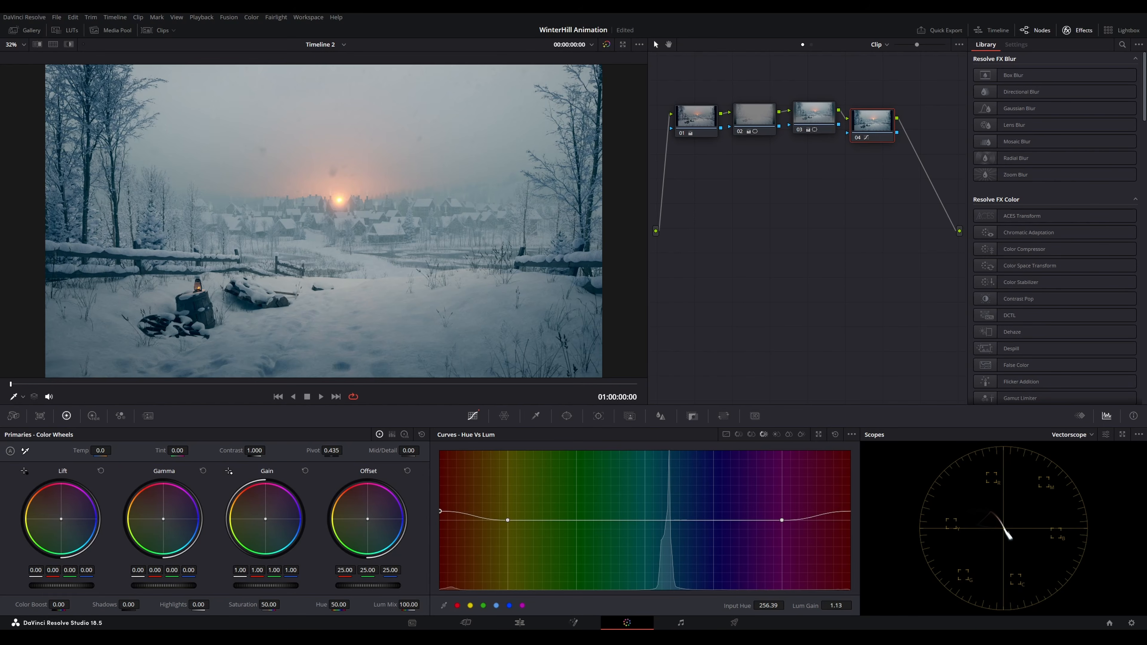
# Add a fifth node and apply the Film Grain effect to it
pyautogui.moveTo(873, 122); pyautogui.dragTo(754, 211)
pyautogui.hotkey('alt', 's')
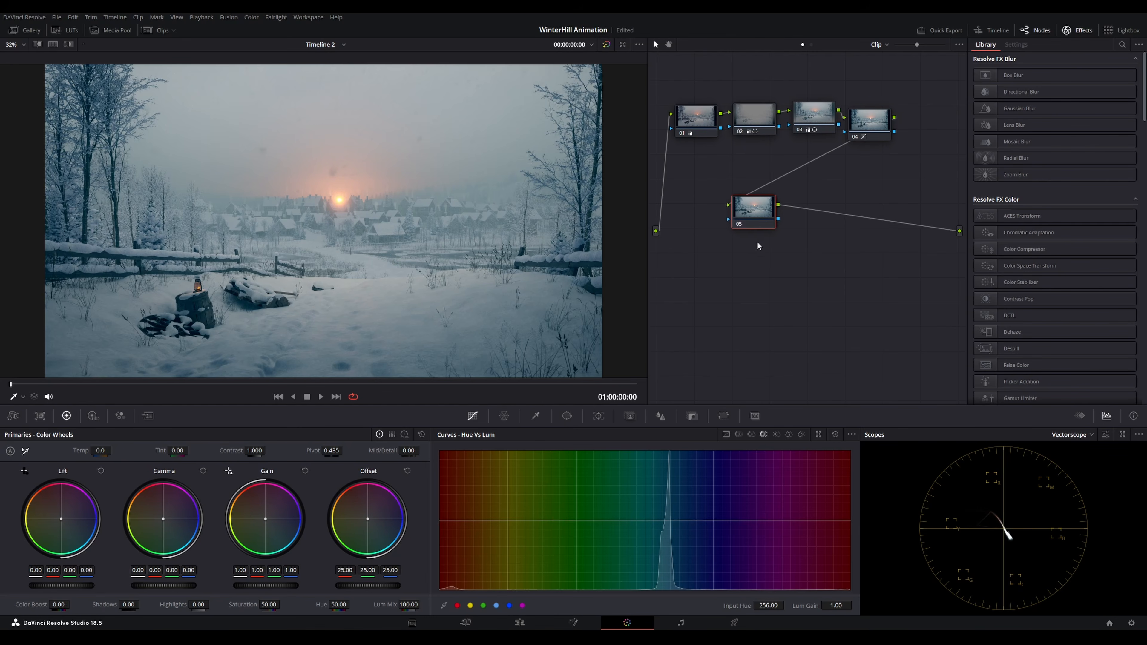
pyautogui.click(1122, 44)
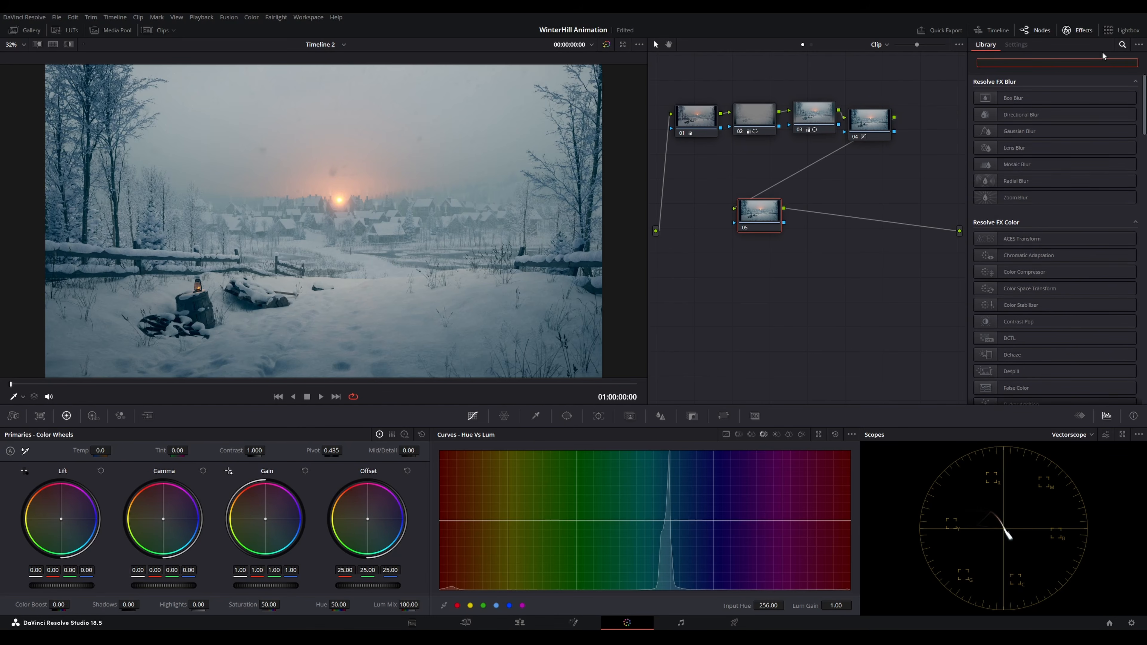
pyautogui.write('gra')
pyautogui.moveTo(1017, 97); pyautogui.dragTo(752, 217)
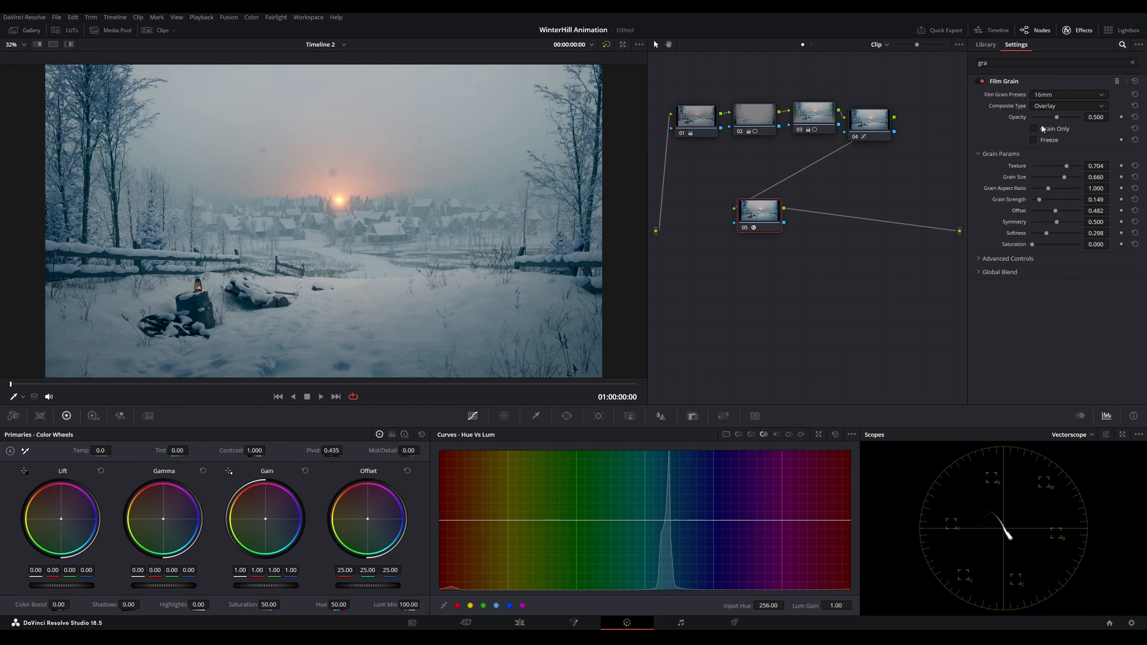
# Preview the grain on its own while comparing Film Grain presets, keeping the 16mm preset
pyautogui.click(1034, 129)
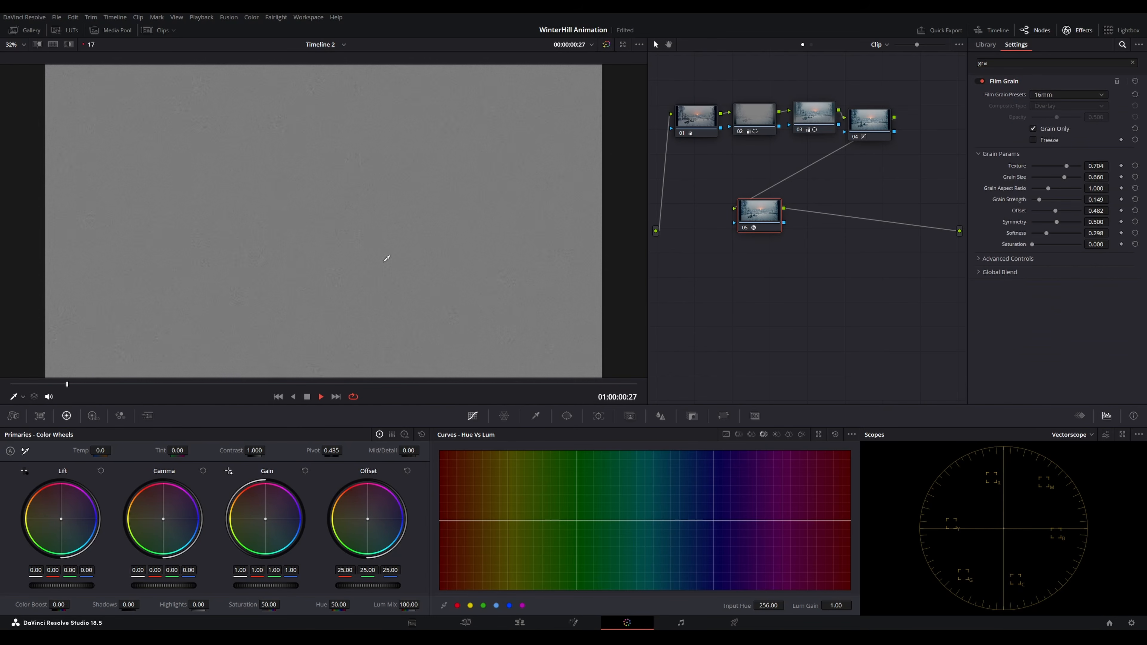
pyautogui.click(1077, 95)
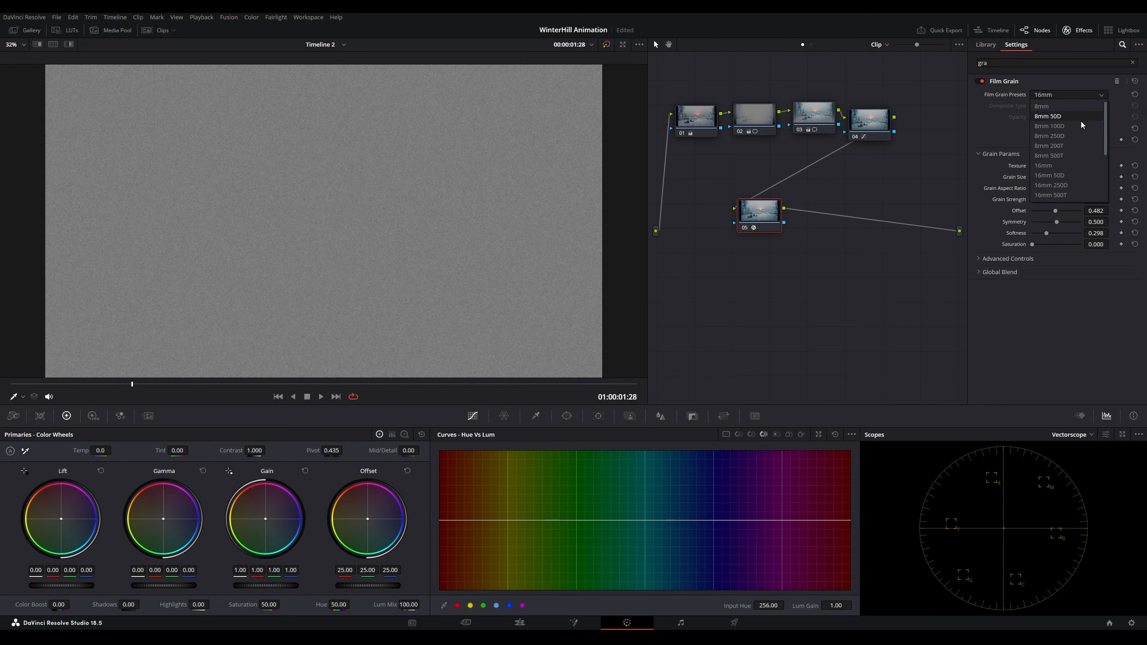
pyautogui.click(1069, 194)
pyautogui.click(1100, 95)
pyautogui.click(1073, 195)
pyautogui.click(1075, 95)
pyautogui.click(1061, 181)
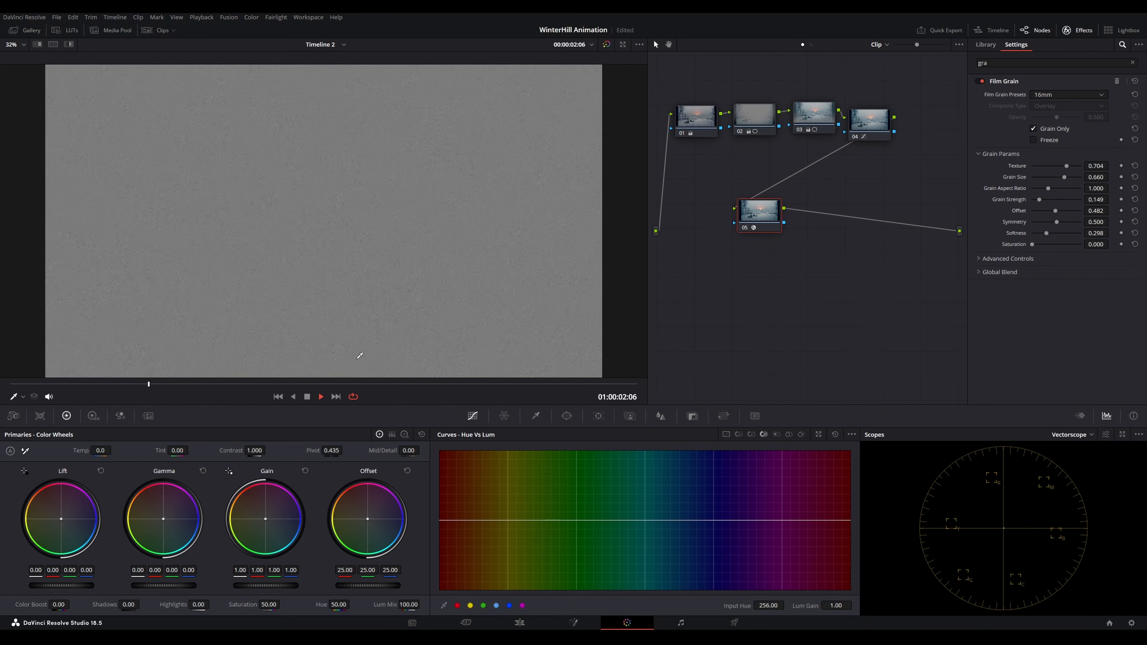
pyautogui.click(1034, 129)
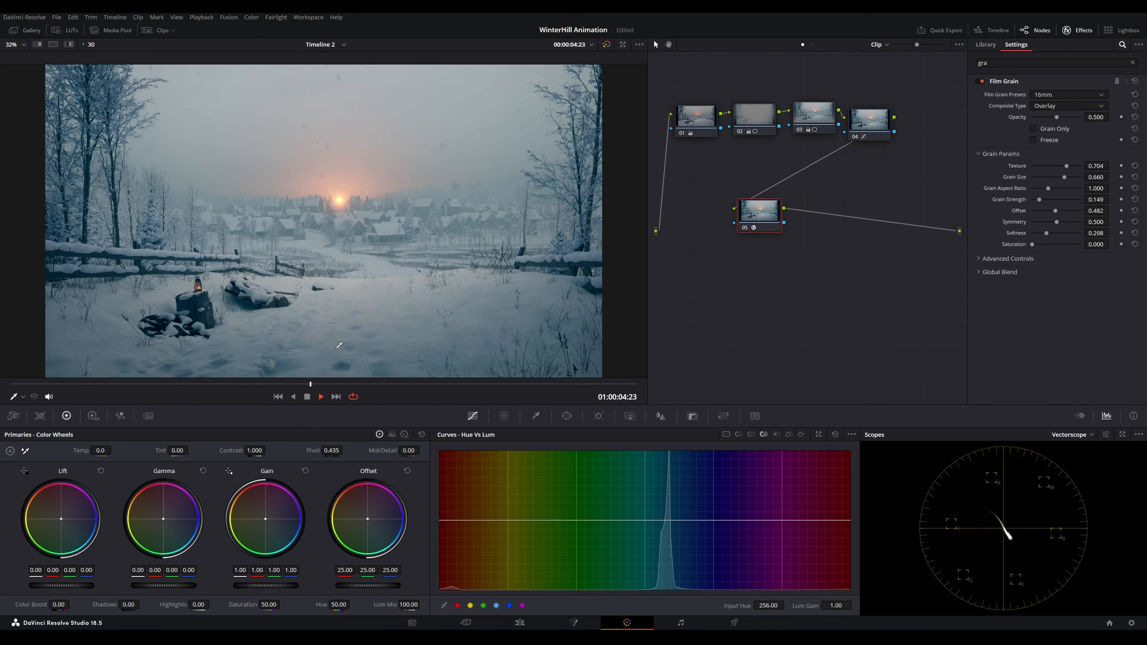
# Apply Film Grain as a fifth node after the fourth node on each of the remaining clips
pyautogui.press('space')
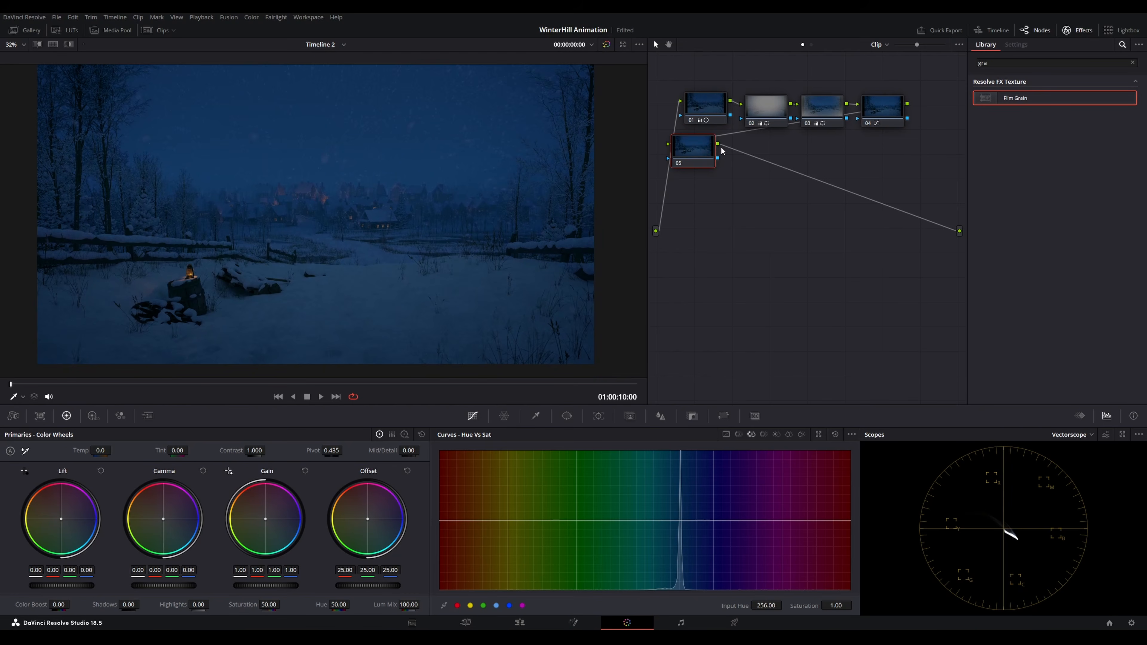
pyautogui.moveTo(1017, 98); pyautogui.dragTo(715, 185)
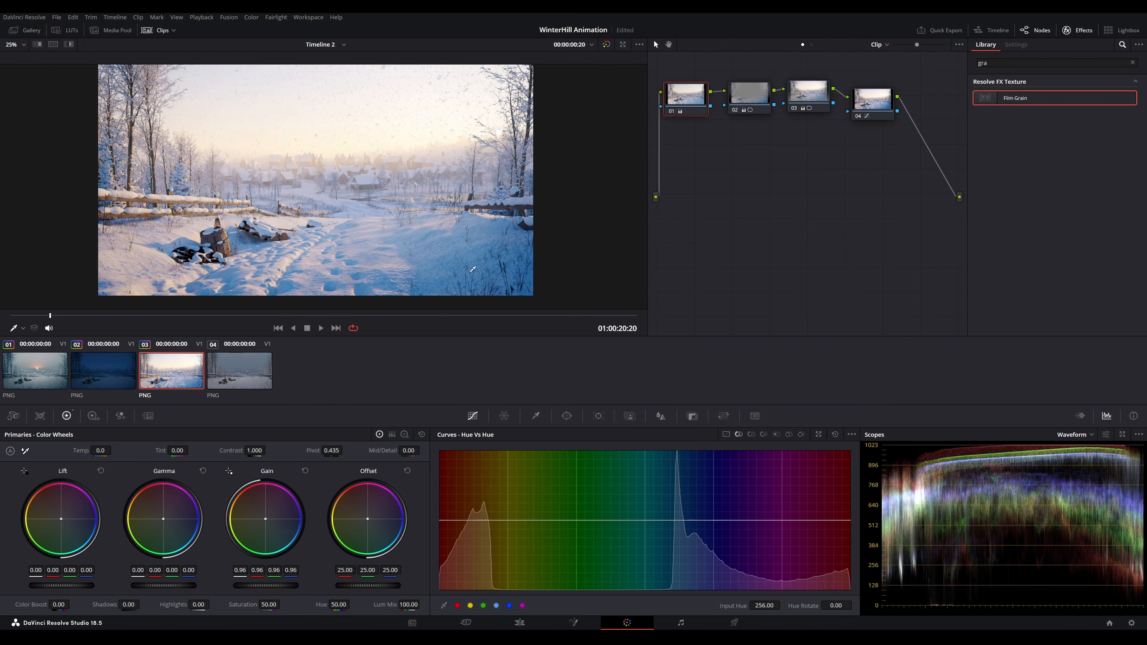
pyautogui.click(851, 116)
pyautogui.hotkey('alt', 's')
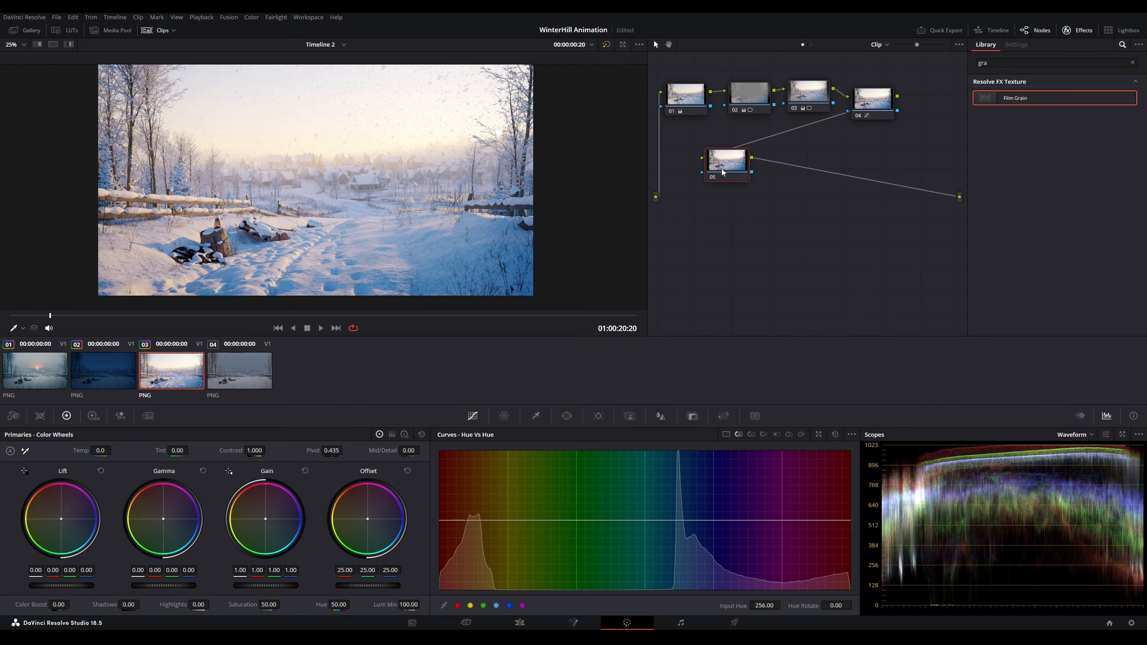
pyautogui.moveTo(1025, 108); pyautogui.dragTo(728, 165)
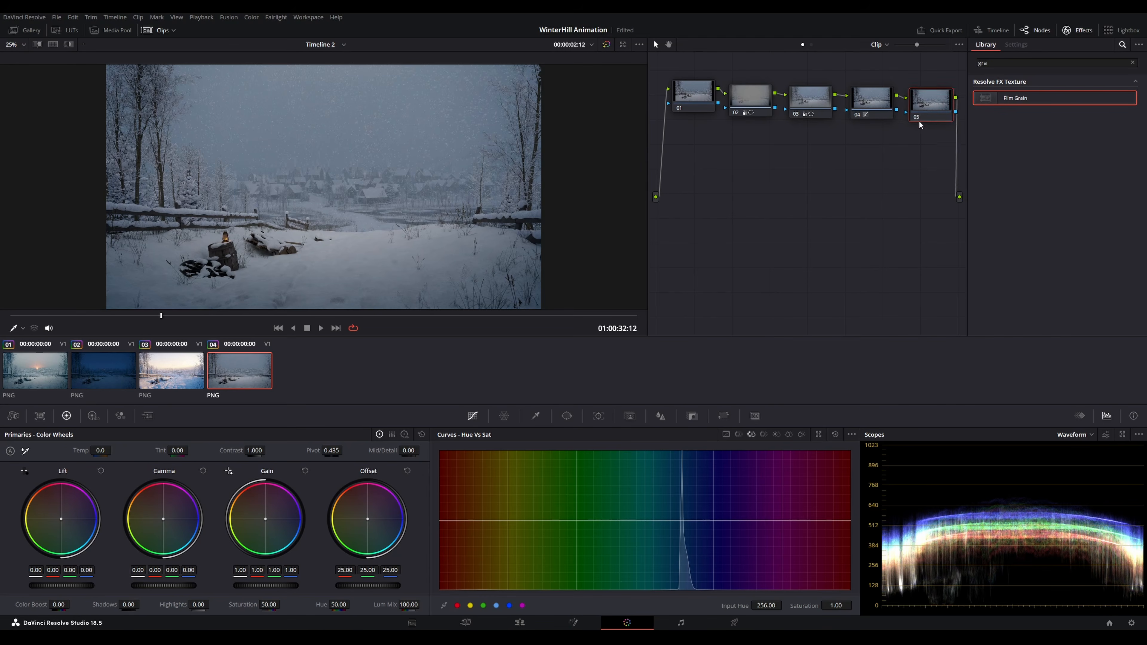
pyautogui.moveTo(921, 119); pyautogui.dragTo(719, 179)
pyautogui.moveTo(1025, 99); pyautogui.dragTo(737, 165)
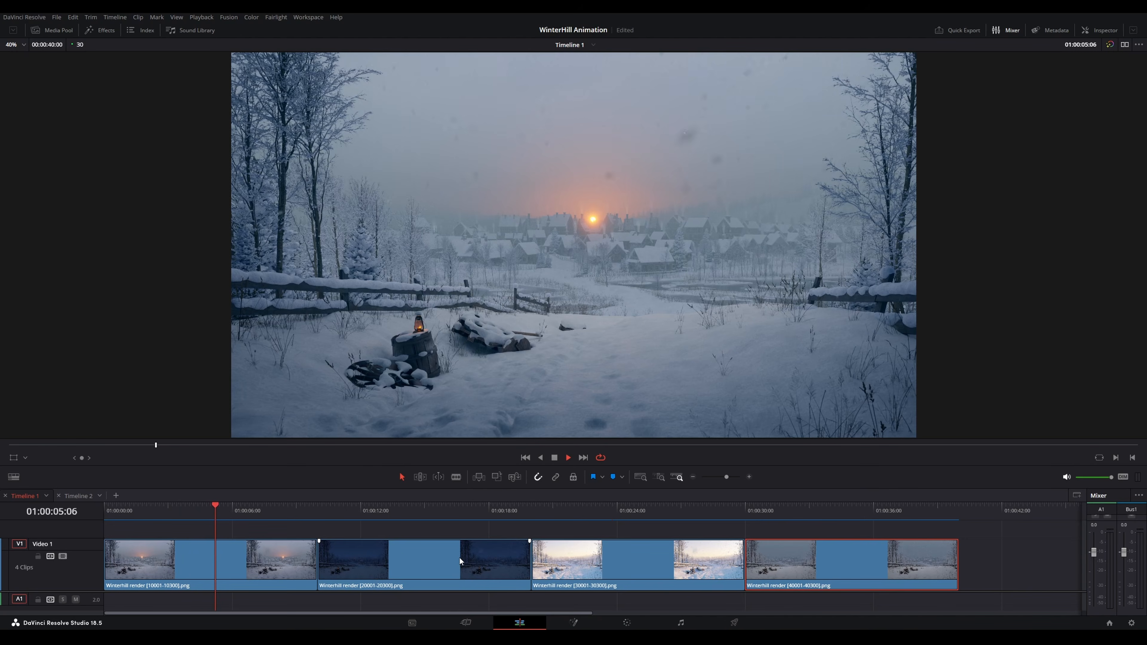
# Play back the assembled timeline and zoom the viewer to review the graded clips
pyautogui.hotkey('ctrl', 'd')
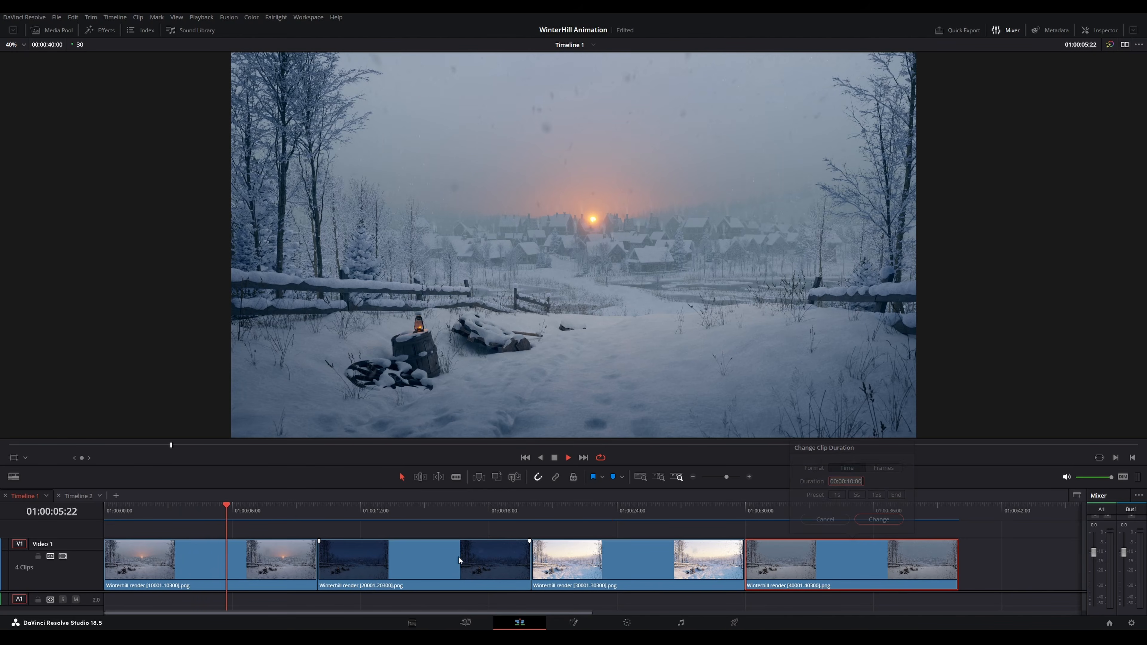
pyautogui.click(823, 520)
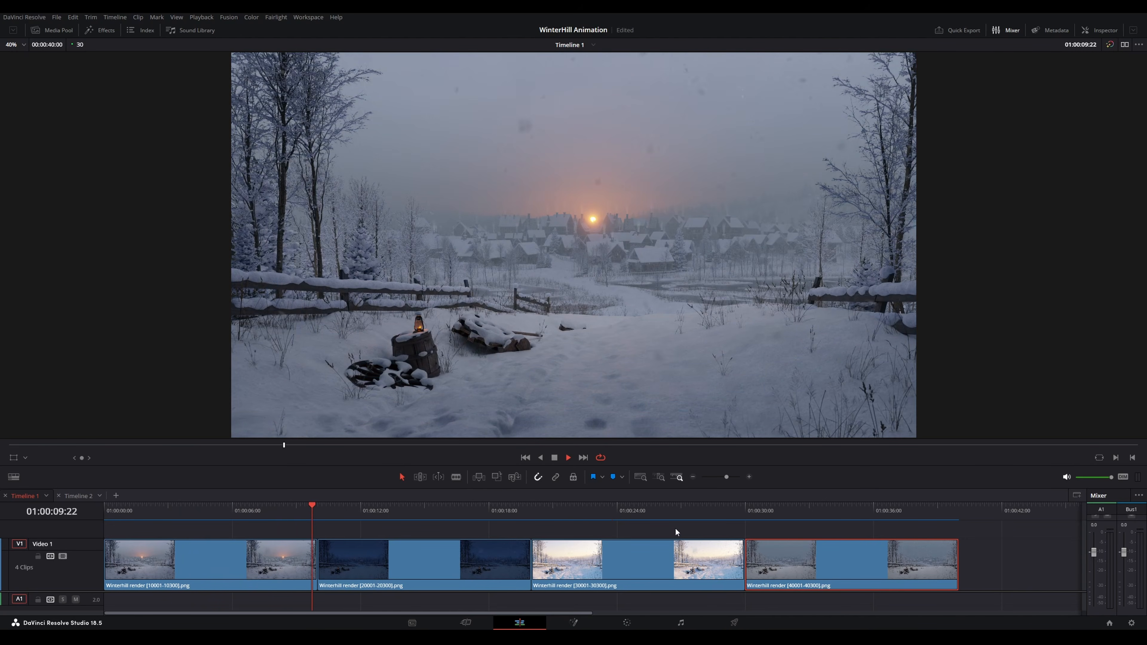
pyautogui.press('space')
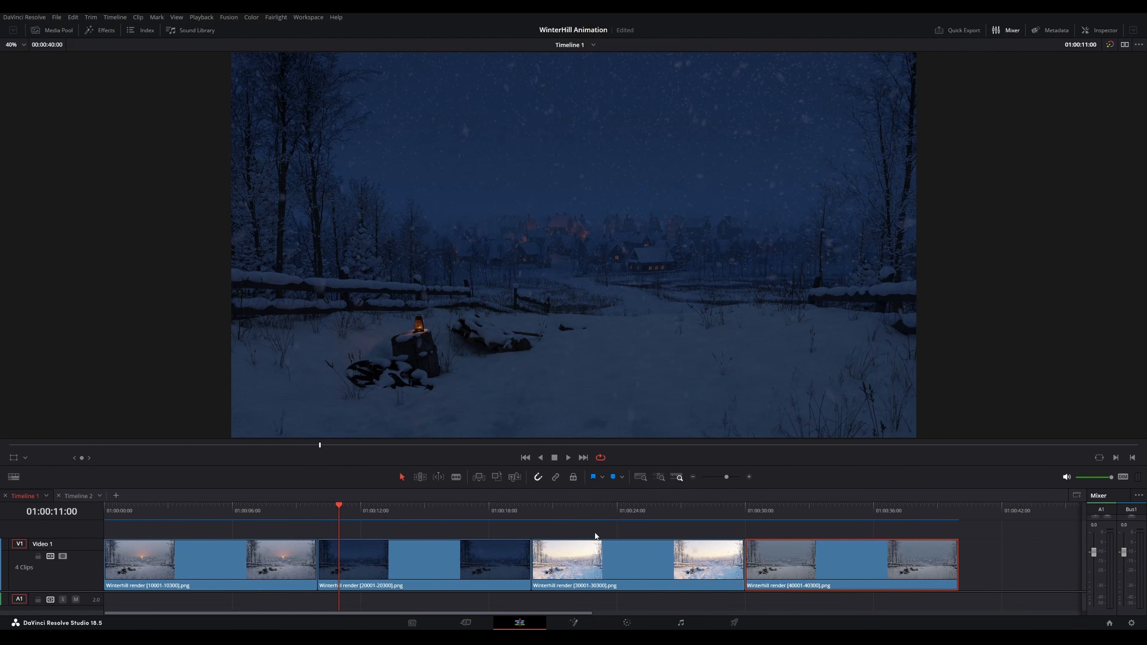
pyautogui.click(205, 510)
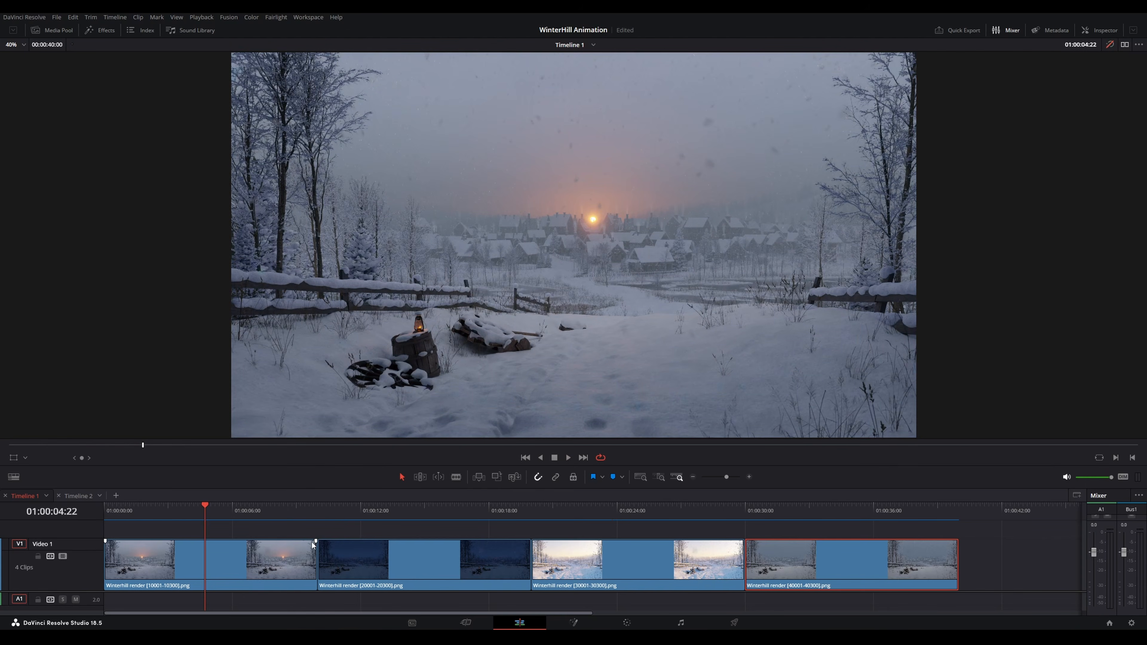
pyautogui.click(578, 510)
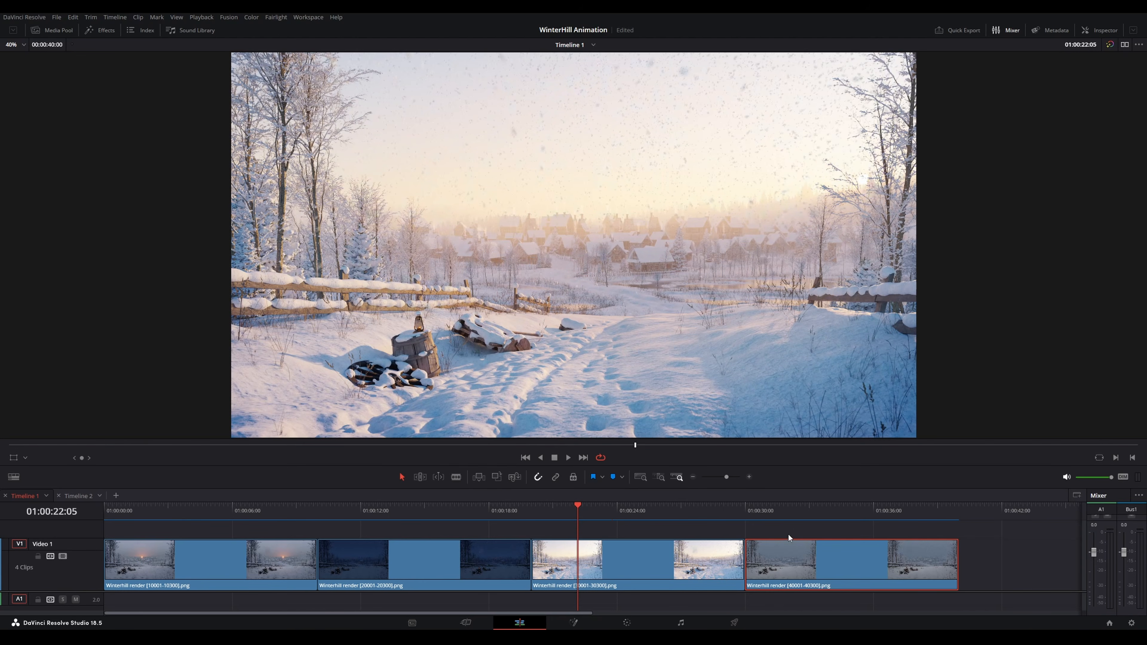
pyautogui.click(801, 520)
pyautogui.press('space')
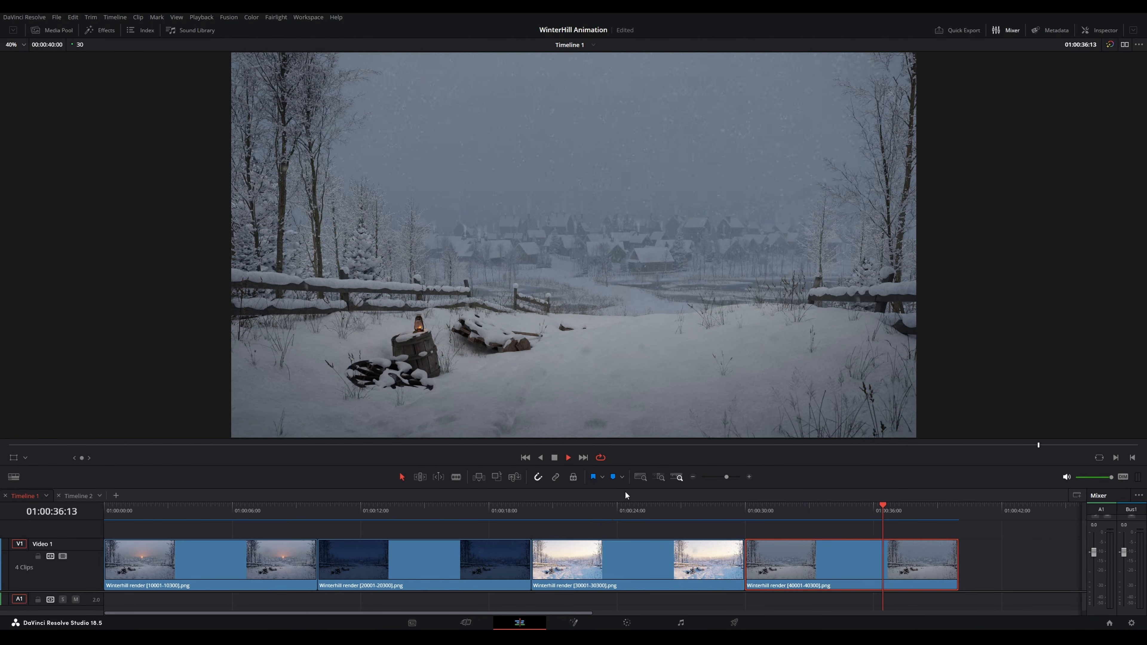
pyautogui.scroll(2, 619, 235)
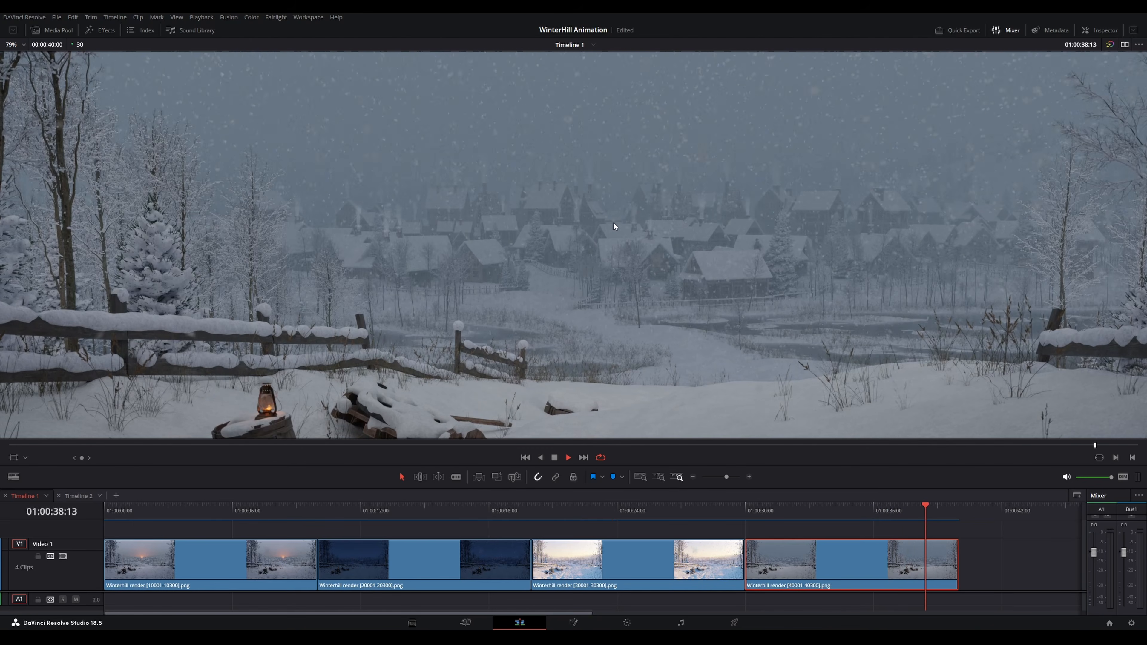
pyautogui.scroll(-1, 616, 222)
pyautogui.scroll(-1, 616, 223)
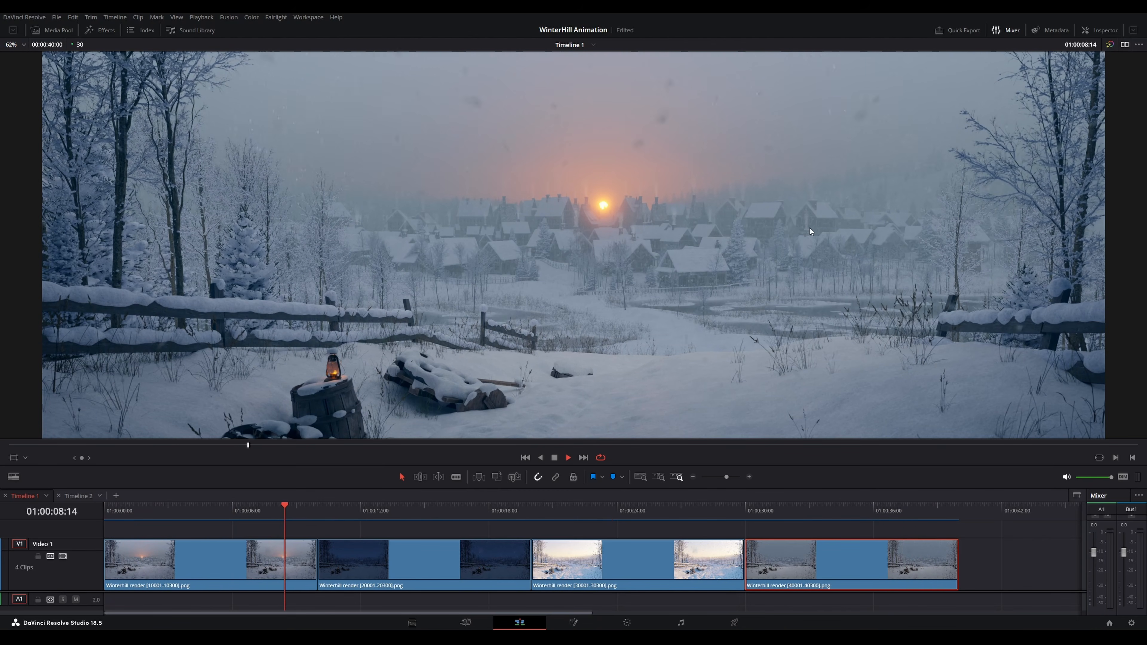
pyautogui.scroll(1, 813, 228)
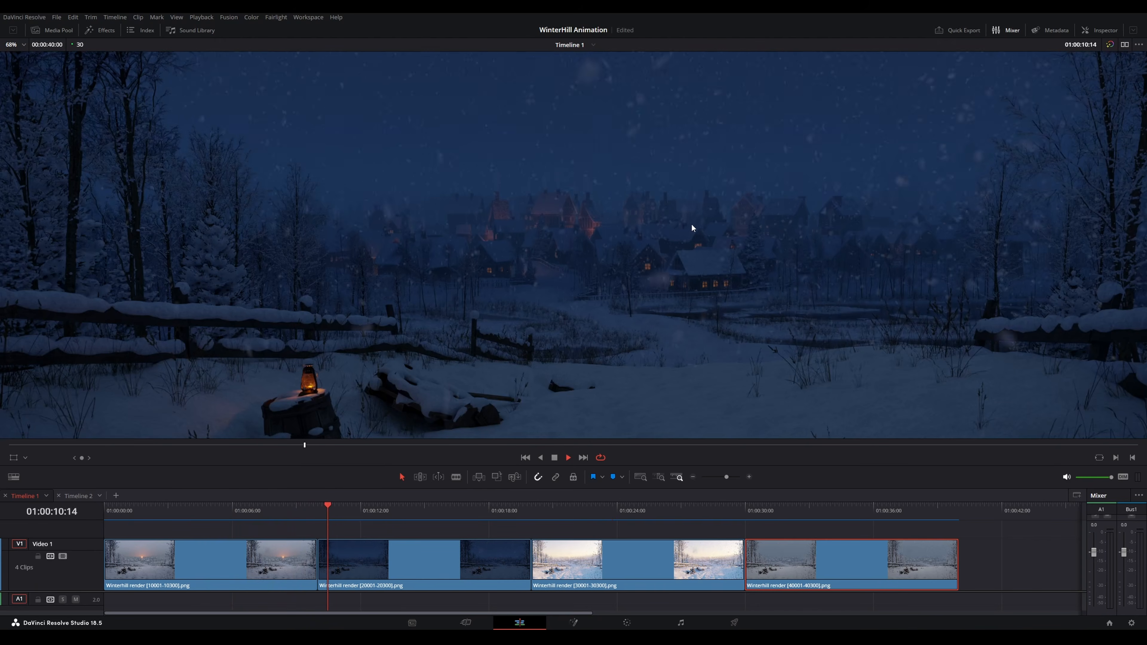